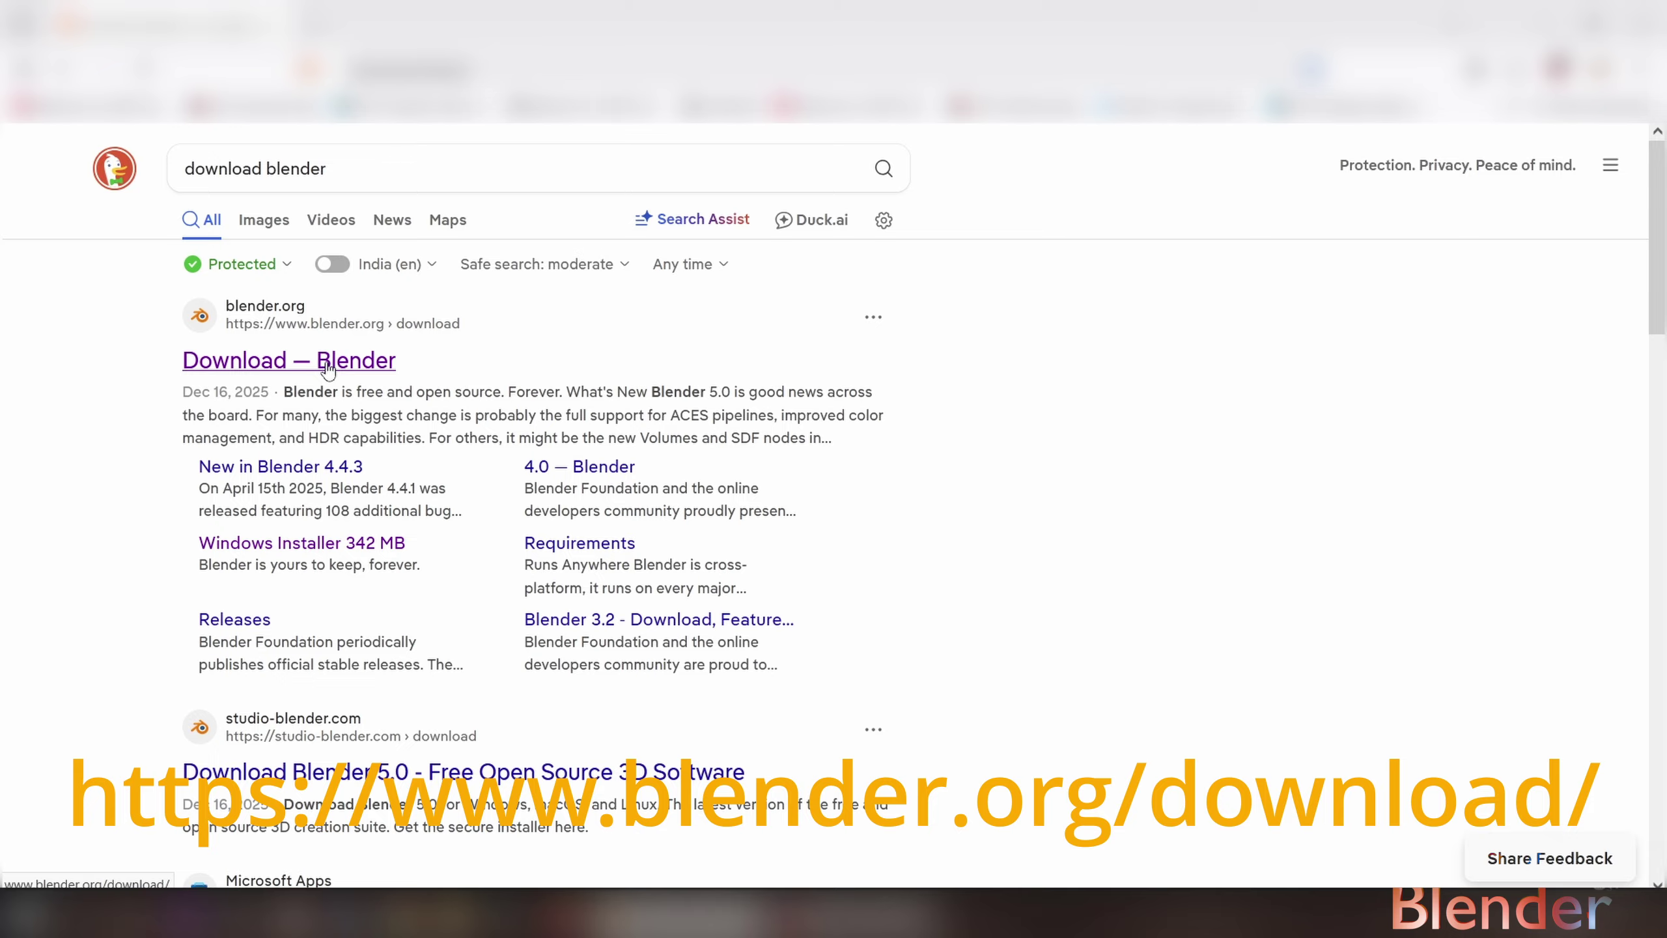
# - Open Blender's official download page and run the blender-5.0.1-windows-x64.msi installer
pyautogui.click(326, 362)
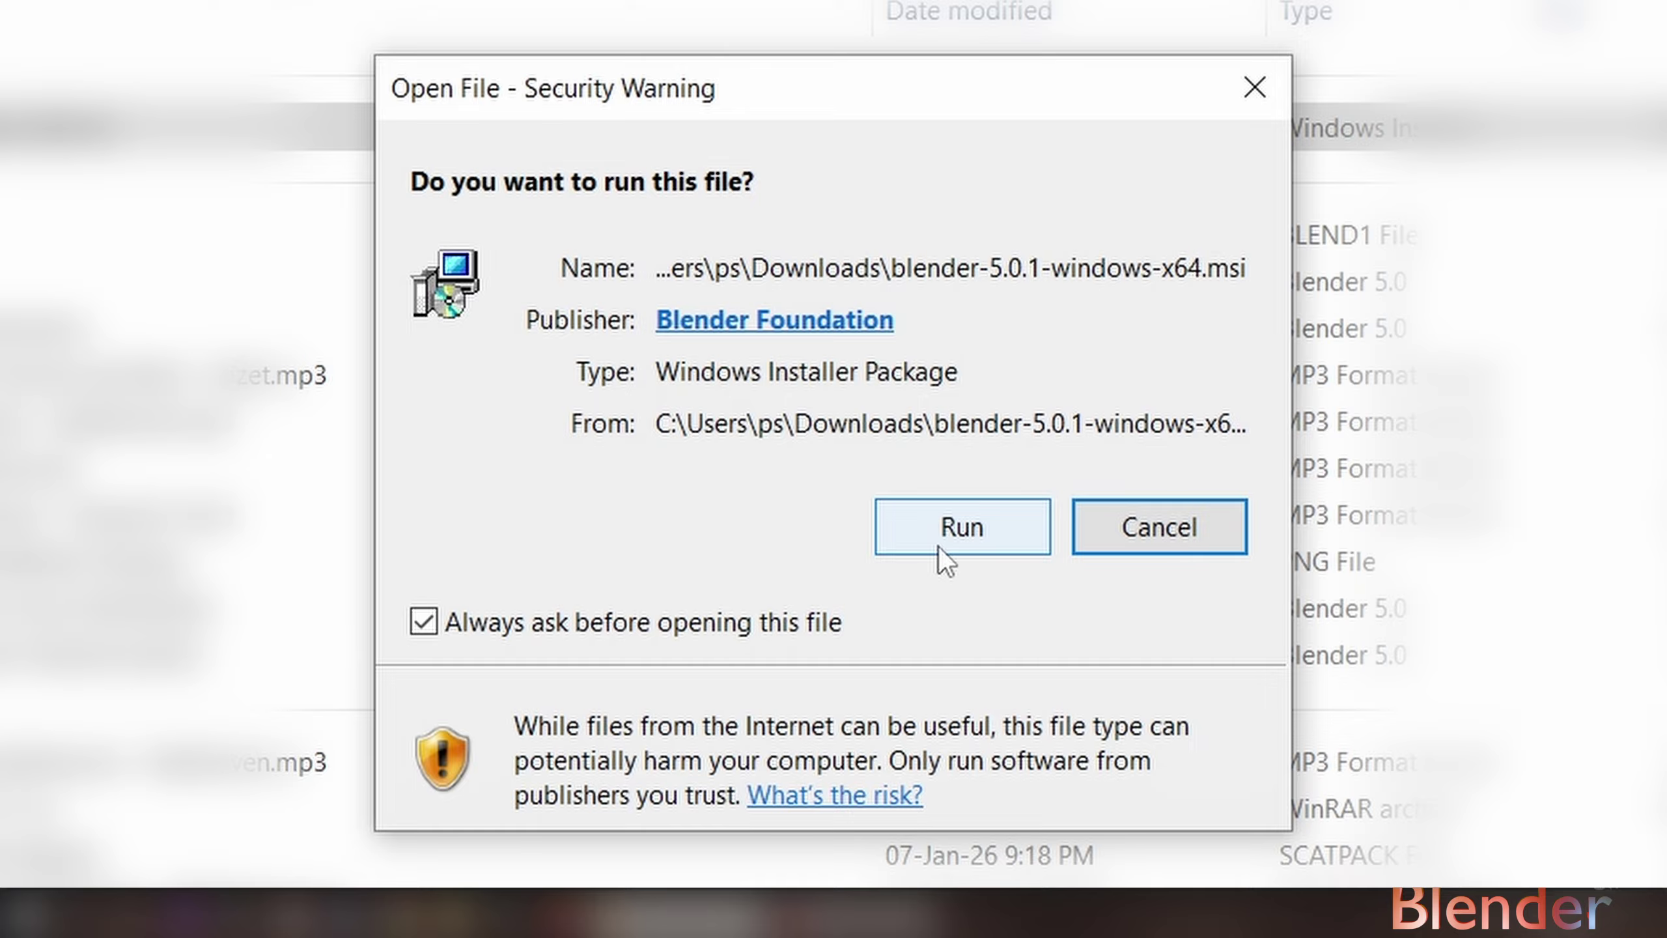
pyautogui.click(939, 547)
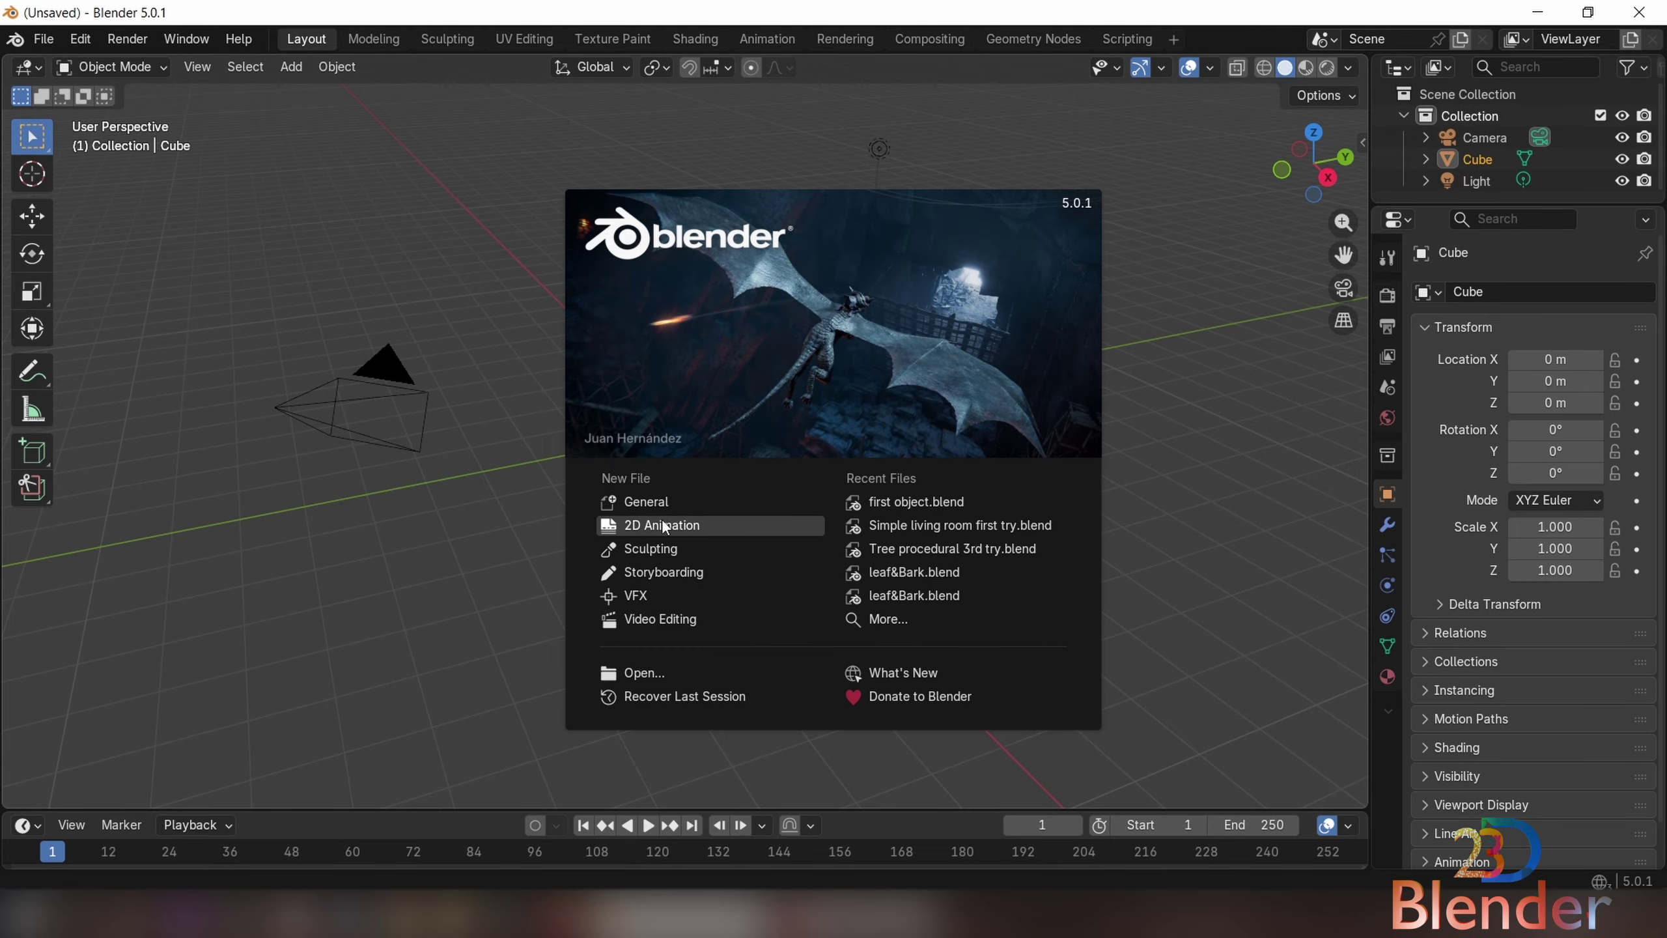
# - Start a new General file in Blender 5.0.1
pyautogui.click(667, 501)
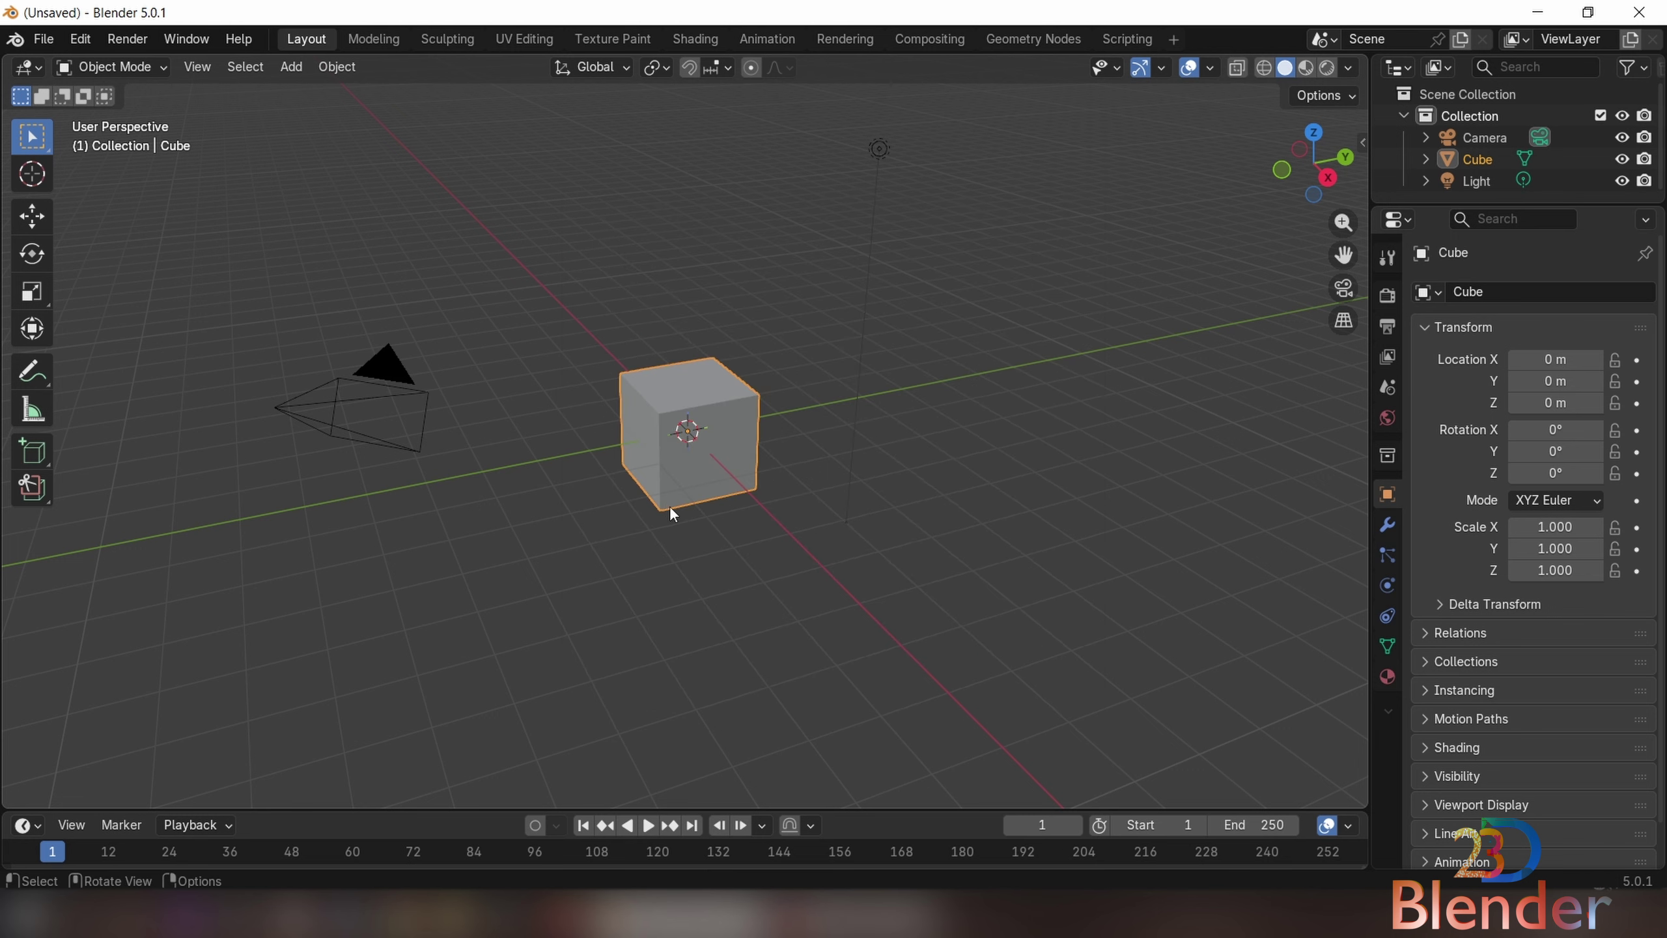
pyautogui.moveTo(670, 505); pyautogui.dragTo(745, 454, button='middle')
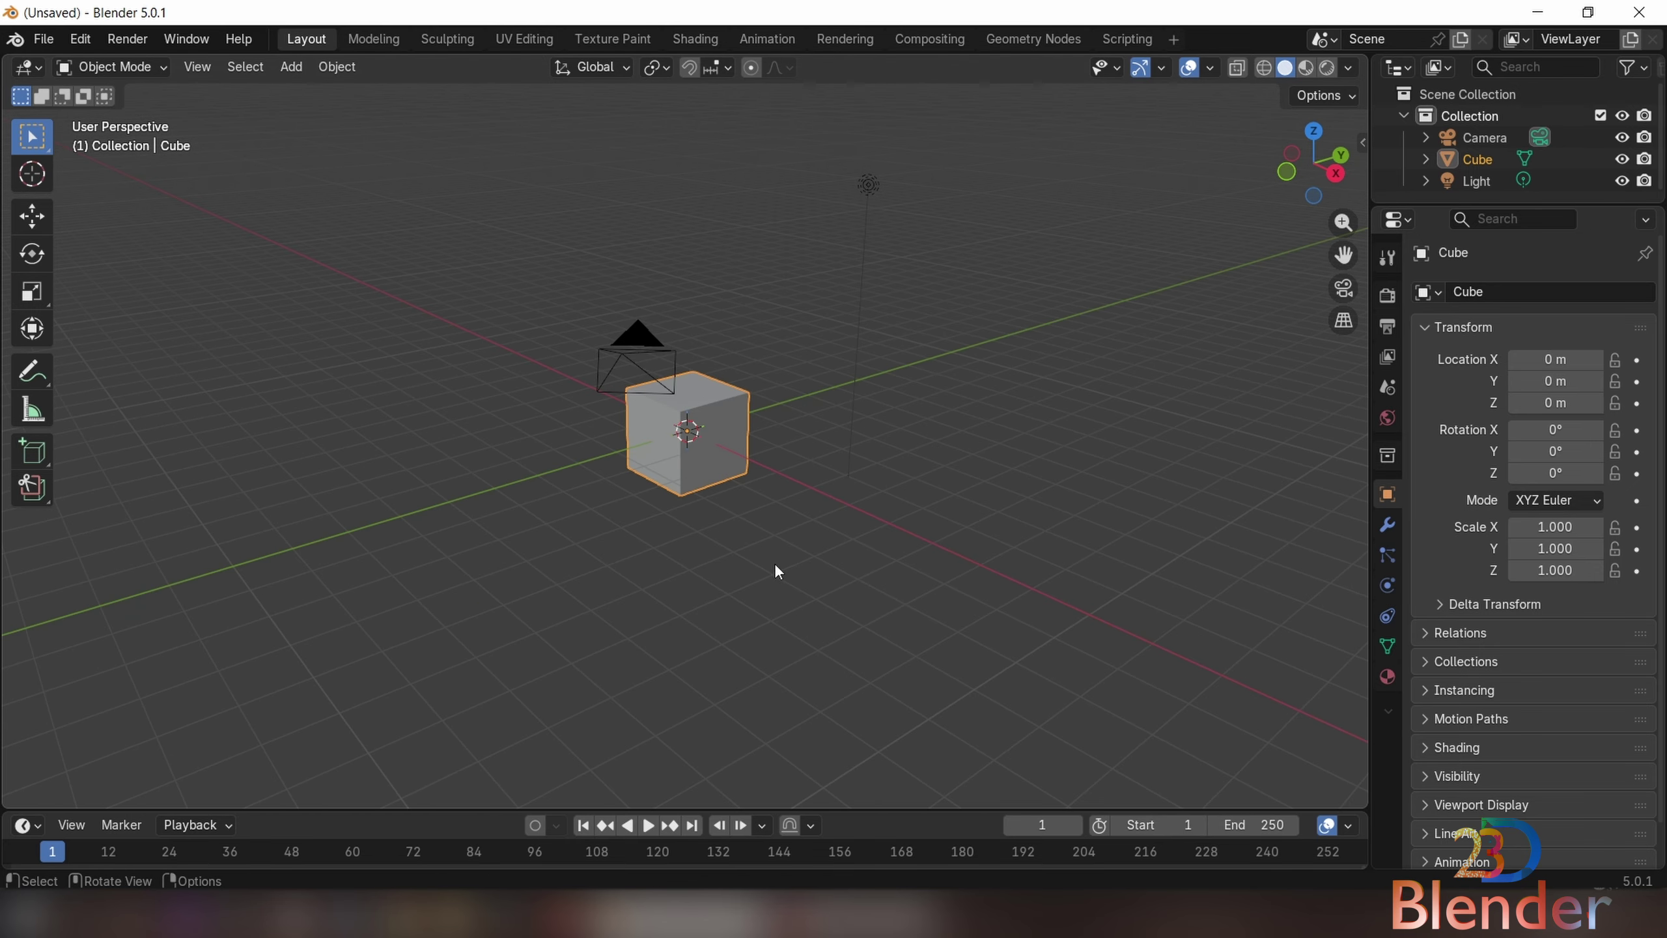
pyautogui.moveTo(778, 569); pyautogui.dragTo(1022, 340, button='middle')
# - Select the default cube, the camera and the light one after another to examine the scene's objects
pyautogui.click(654, 449)
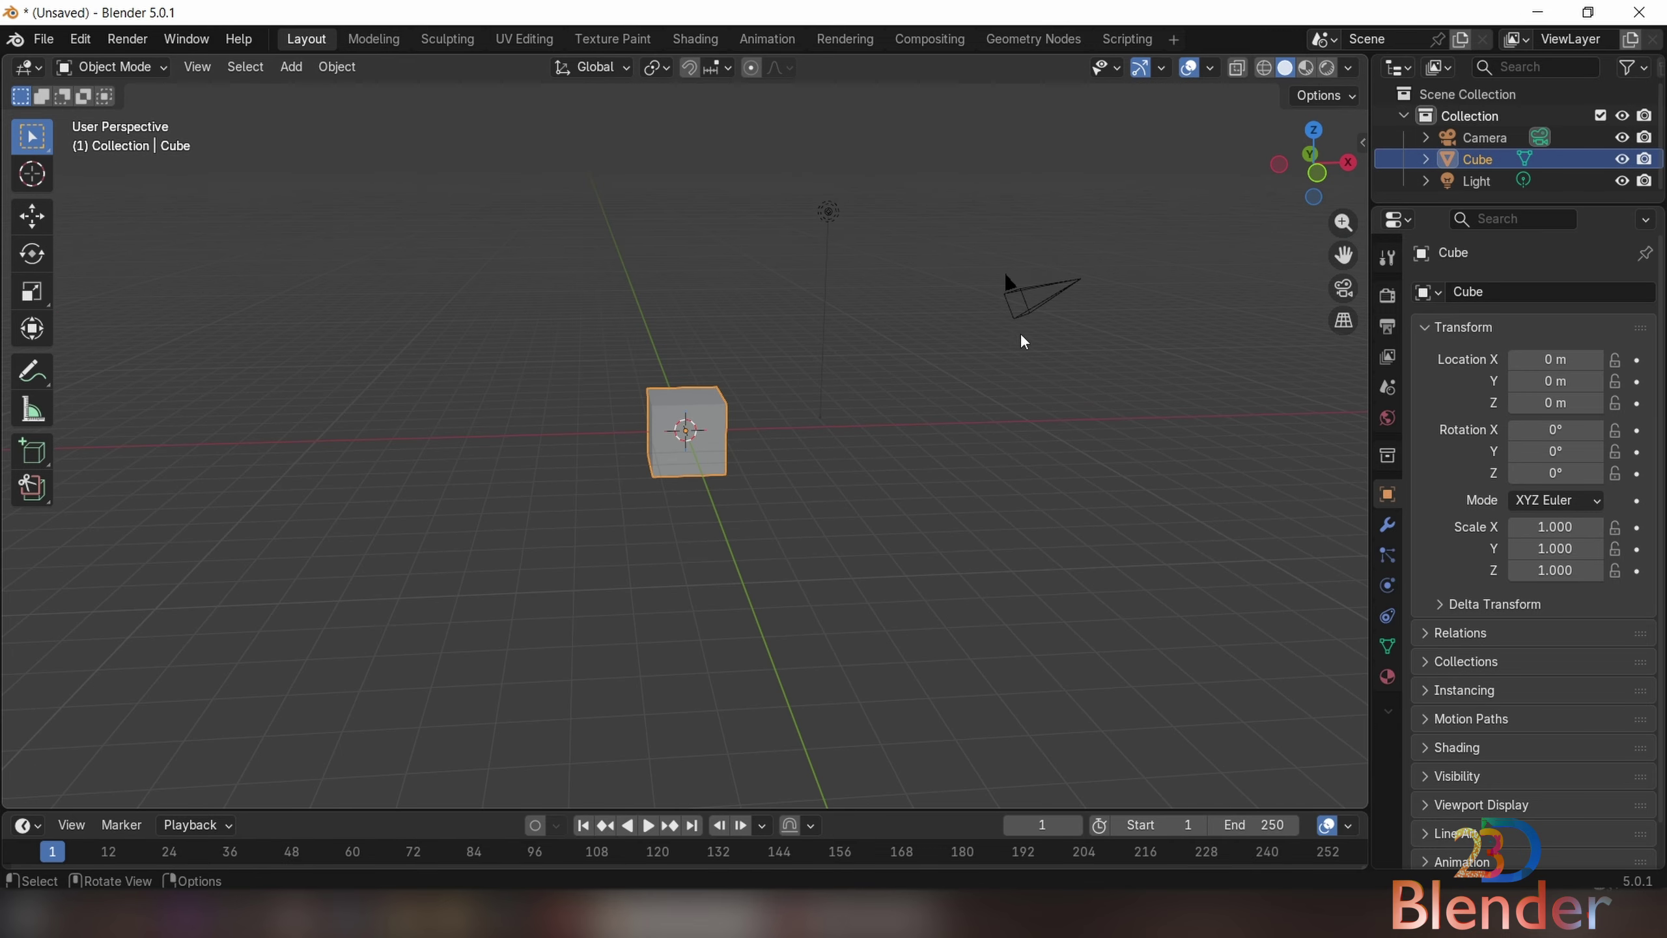
pyautogui.click(1046, 299)
pyautogui.click(825, 216)
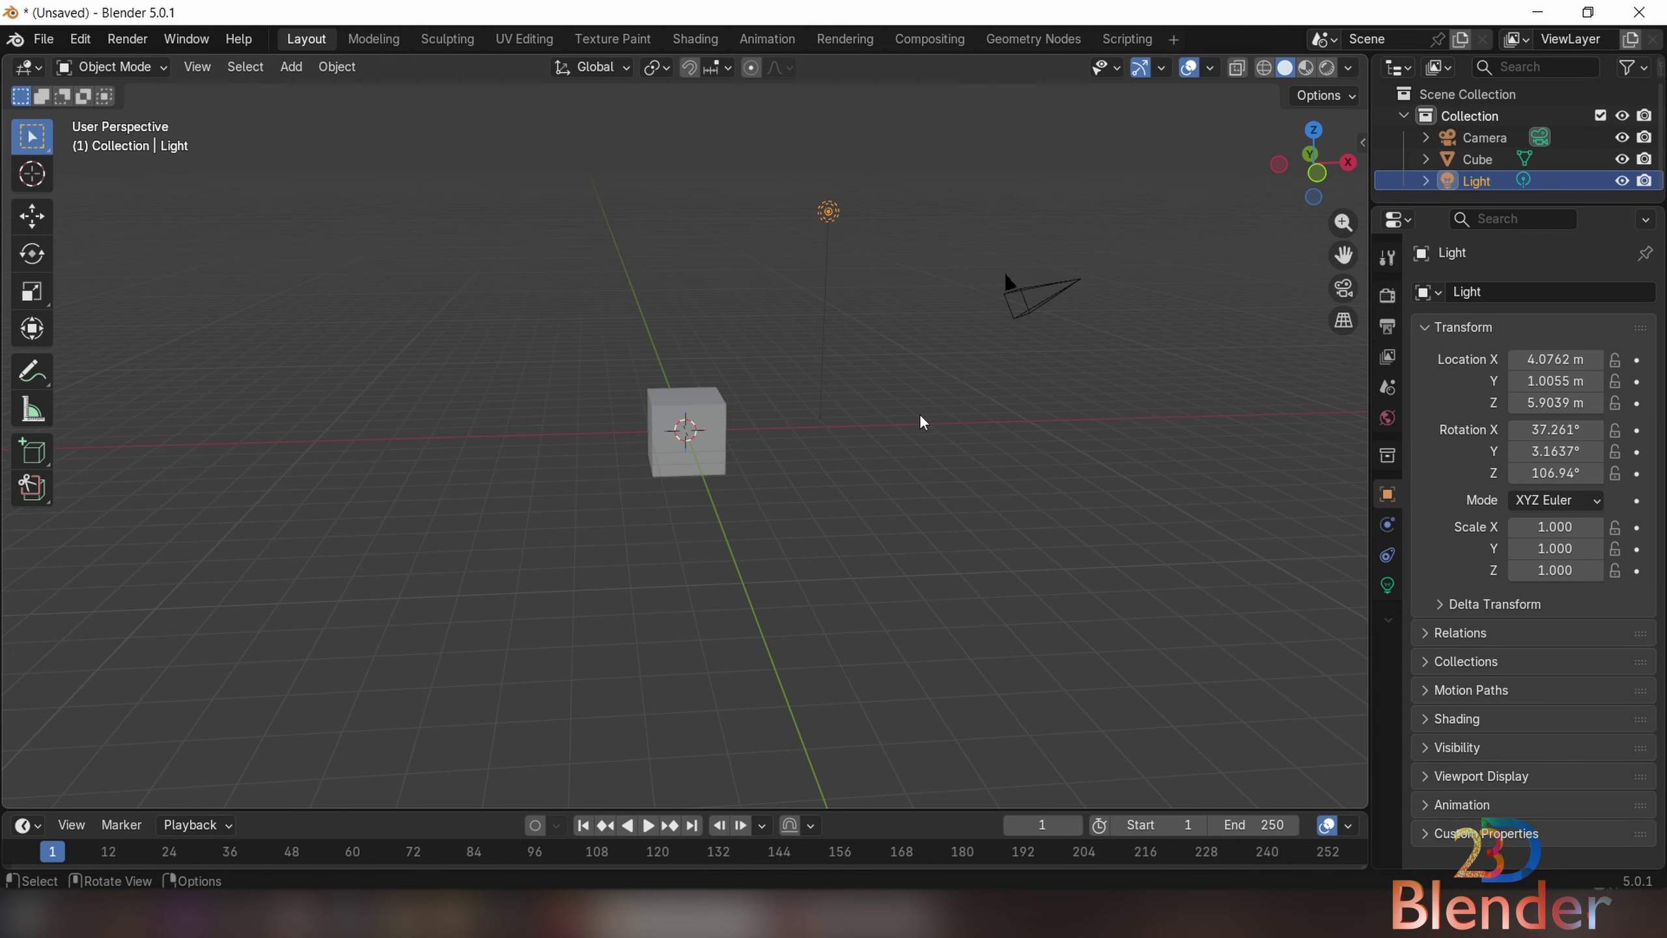
pyautogui.moveTo(908, 417); pyautogui.dragTo(858, 418, button='middle')
pyautogui.moveTo(858, 418); pyautogui.dragTo(837, 418, button='middle')
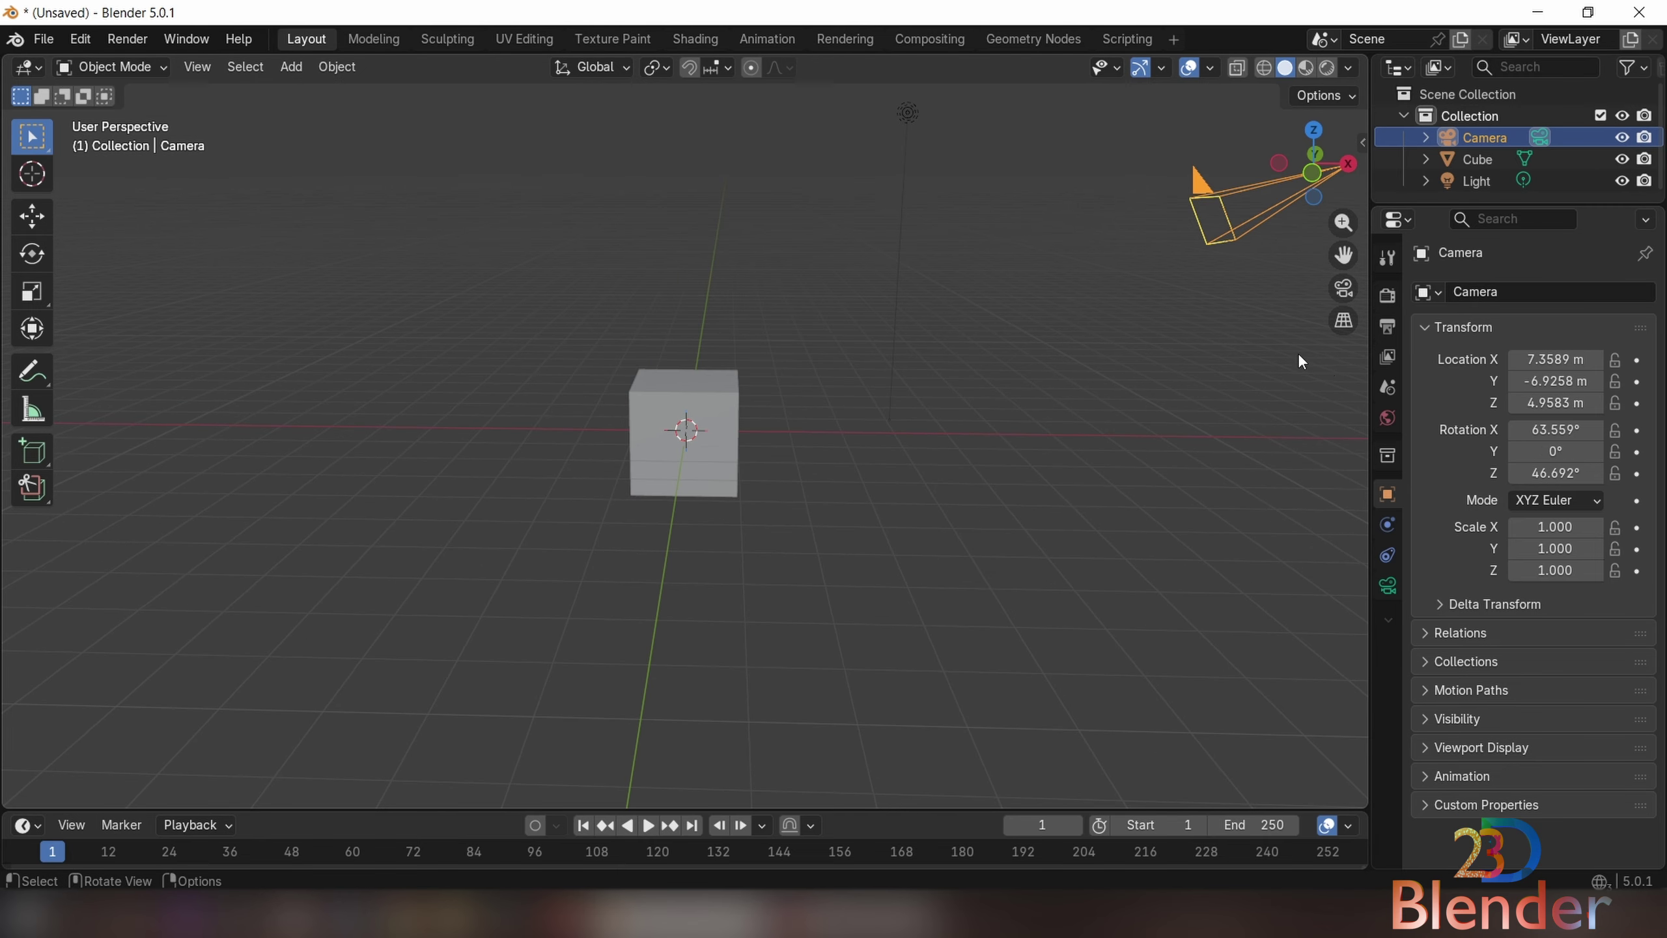
# - Enable the Screencast Keys overlay in the 3D viewport
pyautogui.press('n')
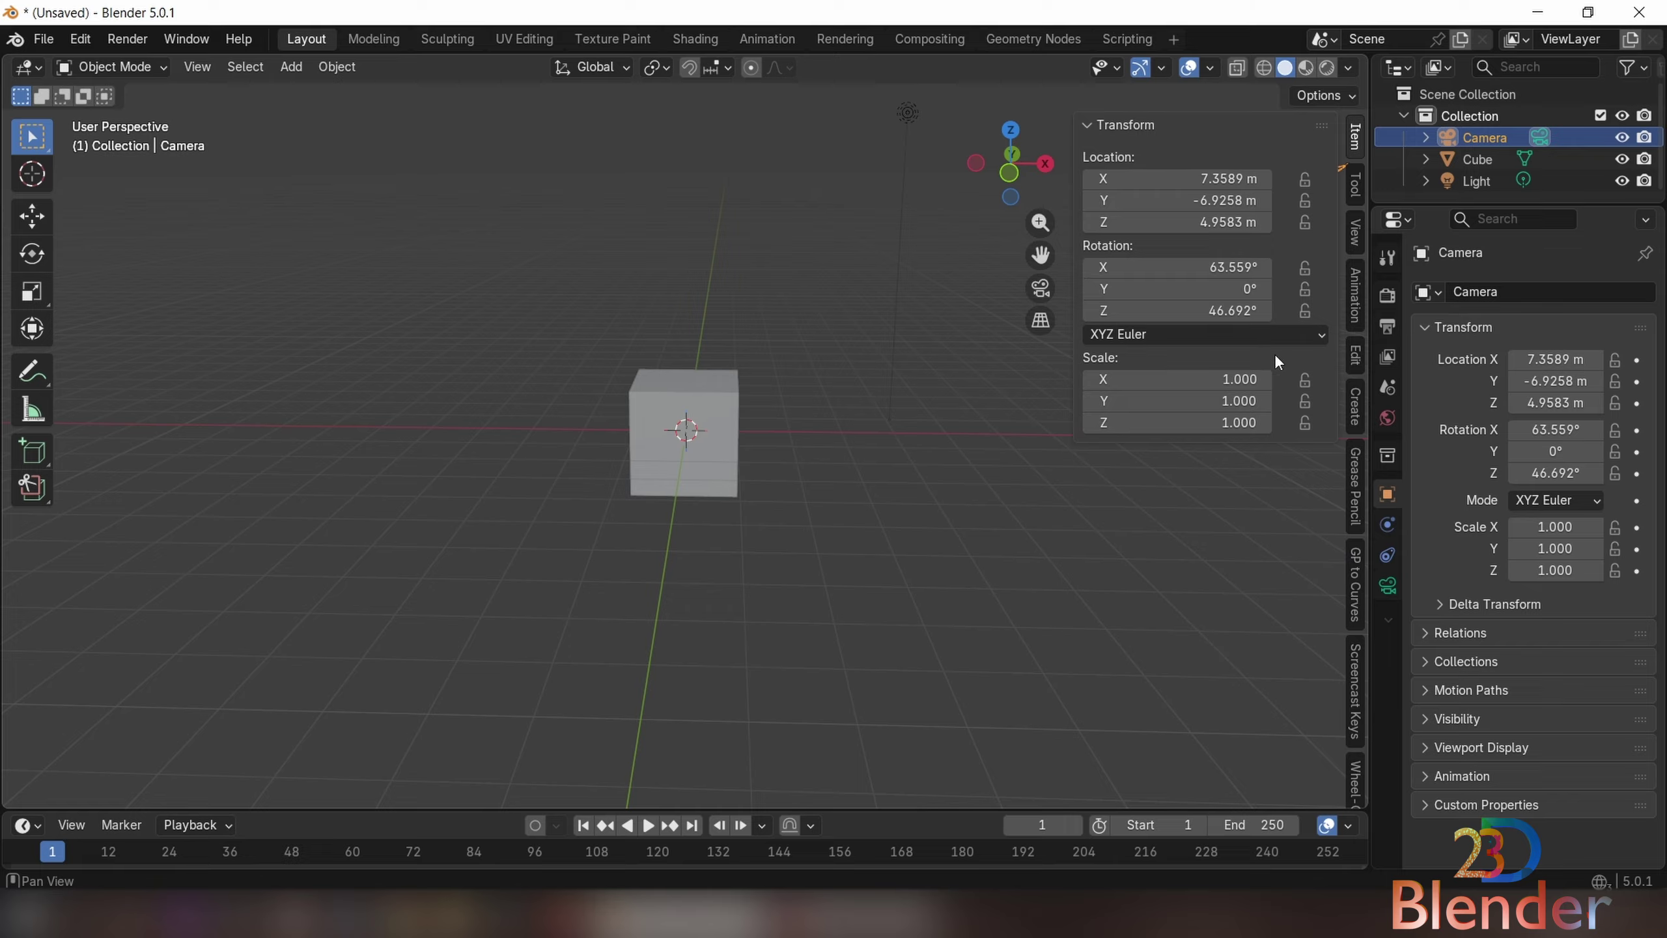
pyautogui.click(1355, 683)
pyautogui.click(1117, 129)
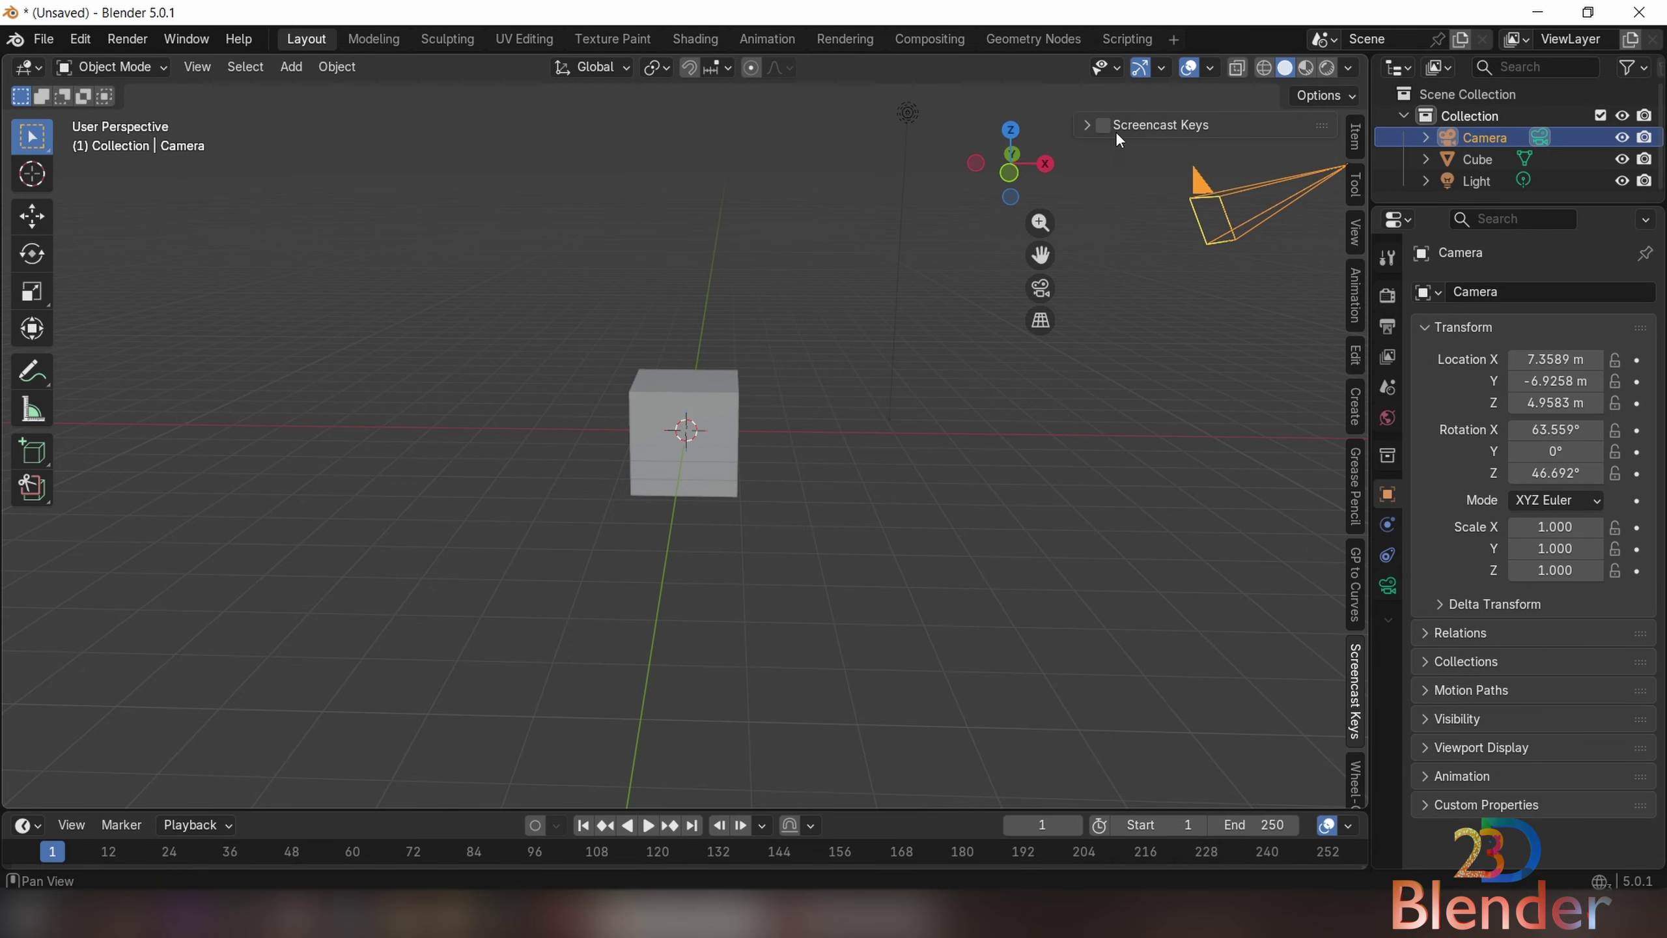
pyautogui.click(1103, 126)
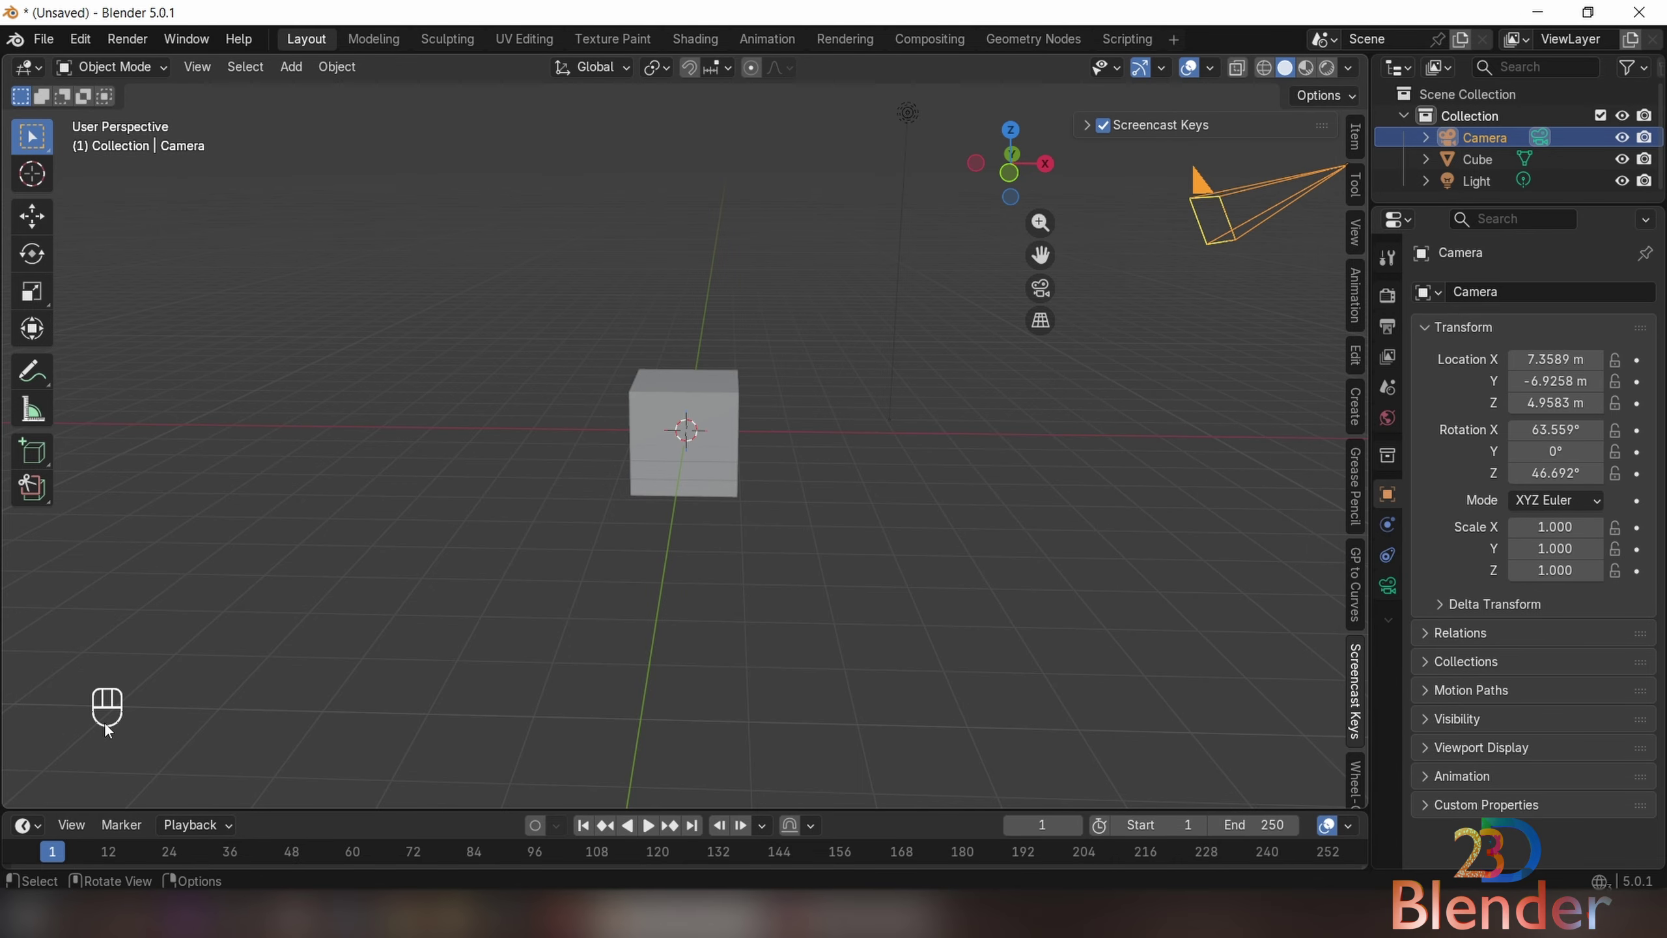
pyautogui.click(40, 375)
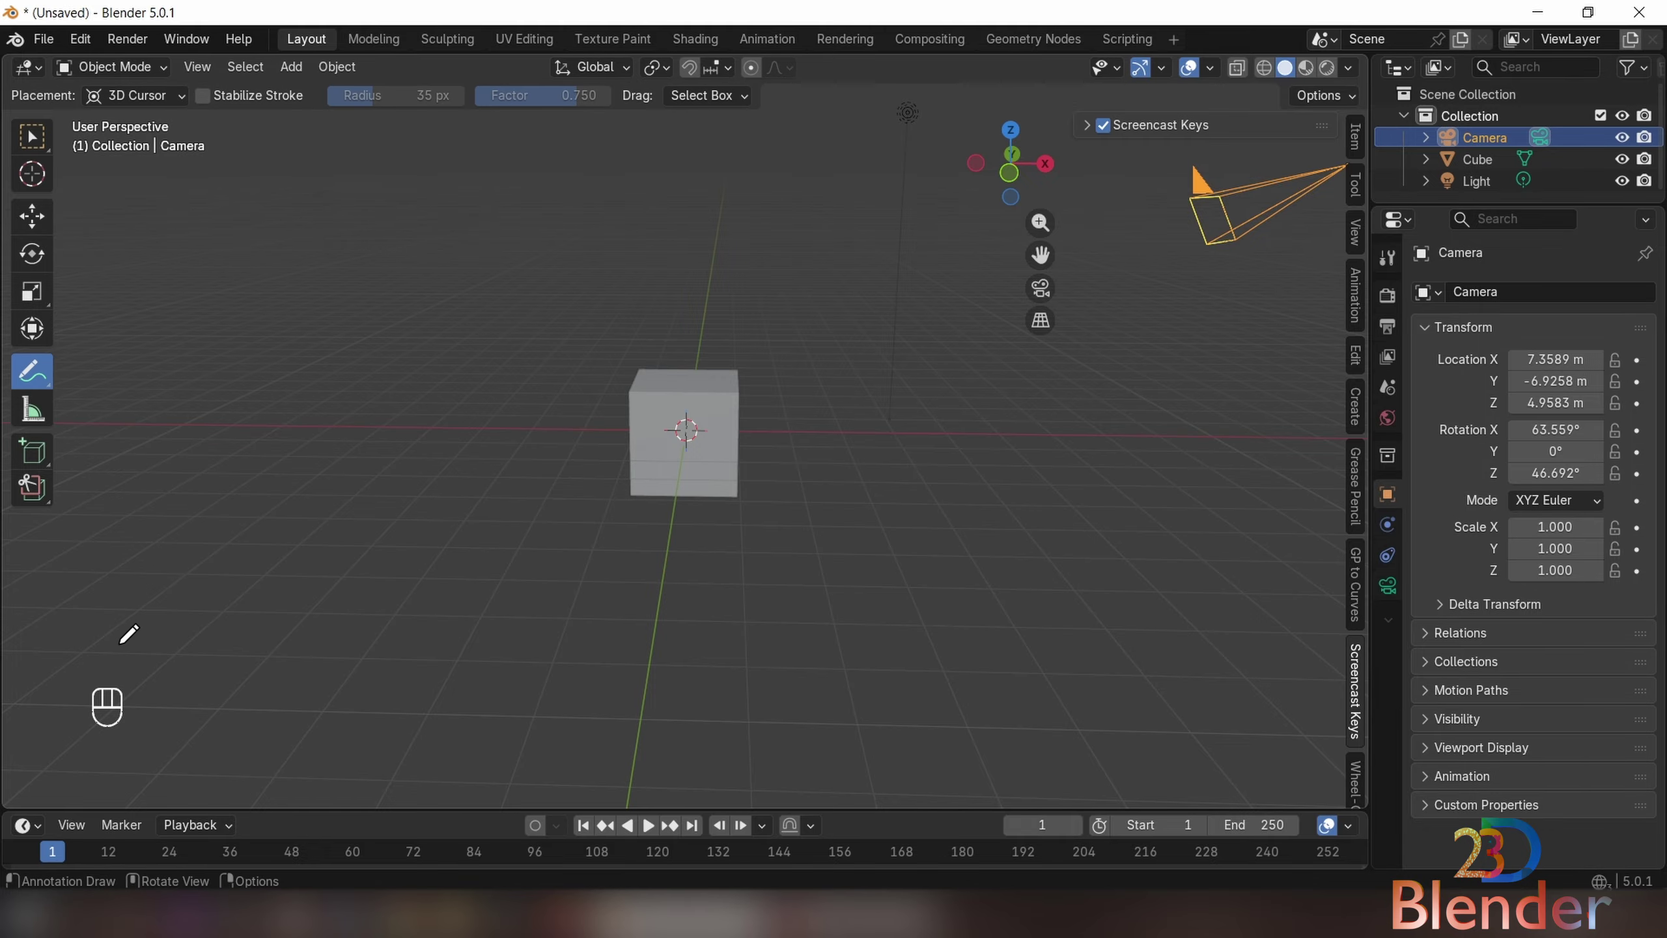
pyautogui.press('s')
pyautogui.press('d')
pyautogui.press('g')
pyautogui.press('s')
pyautogui.press('h')
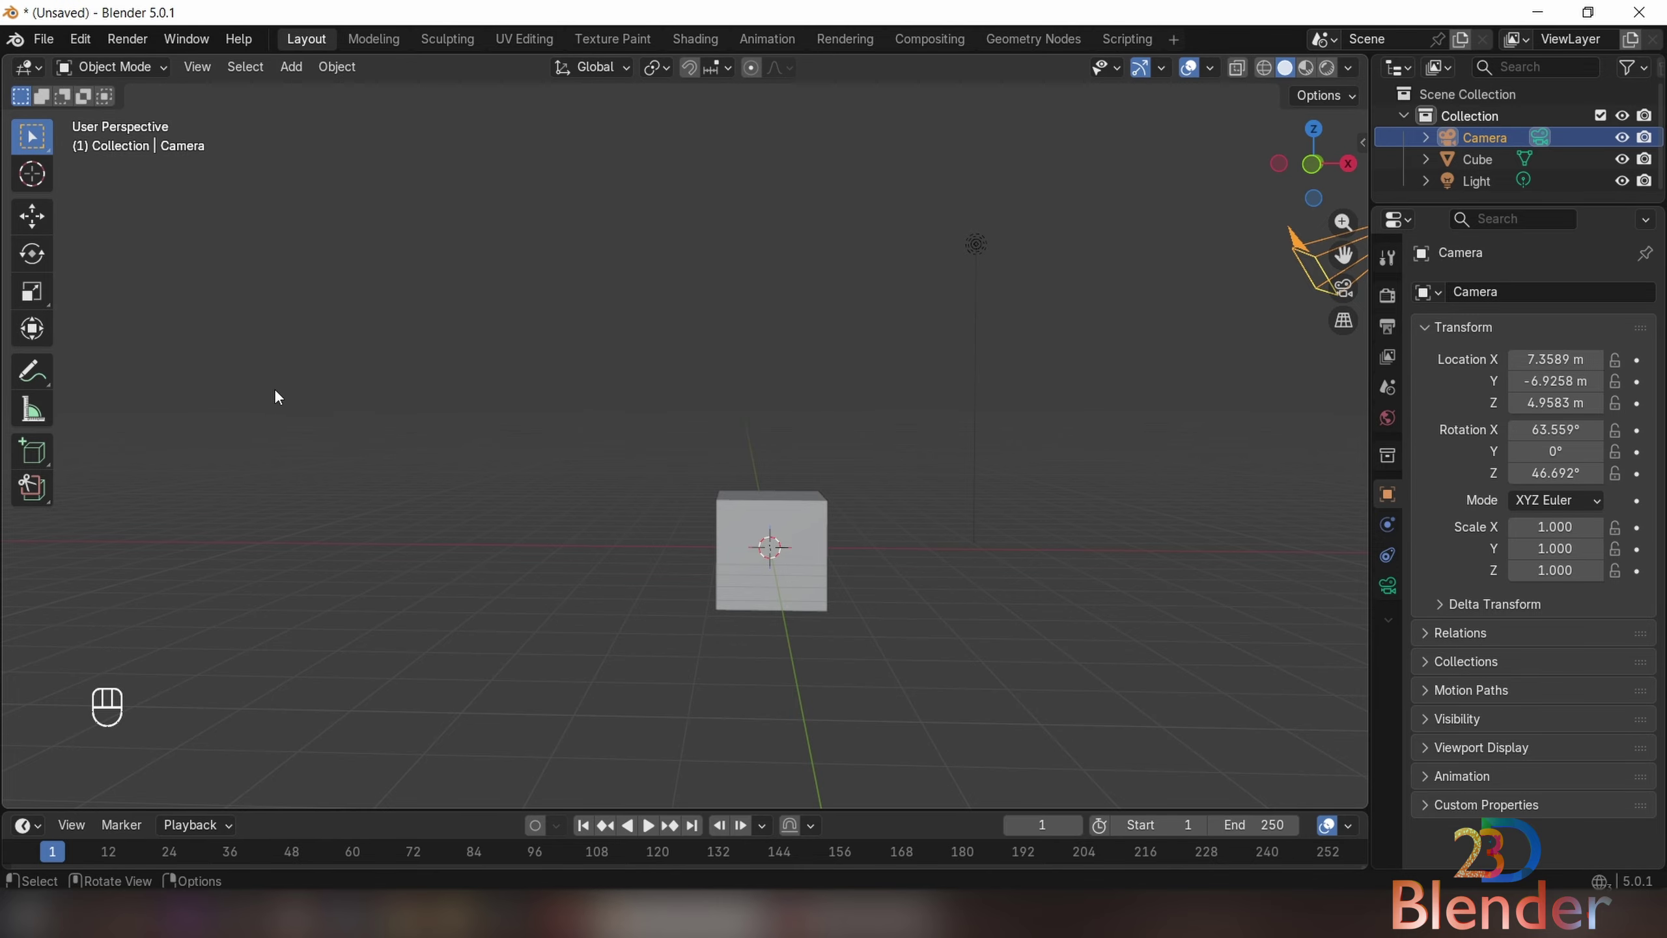
# - Create a new General file without saving the changes to the current scene
pyautogui.click(53, 41)
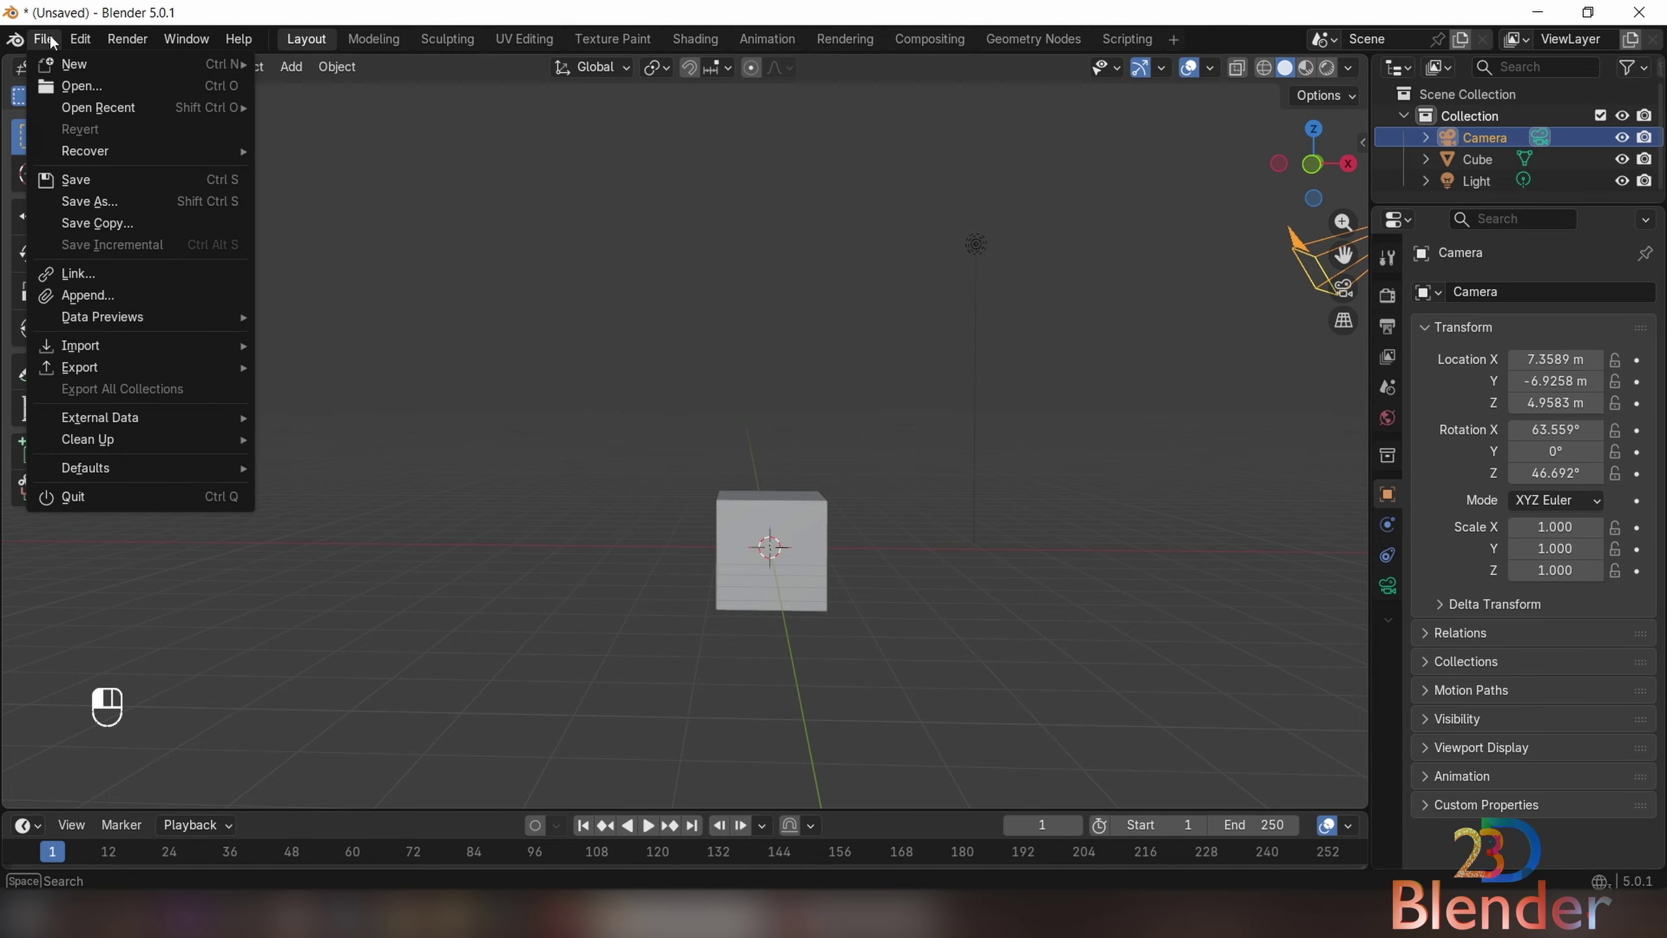
pyautogui.moveTo(52, 68)
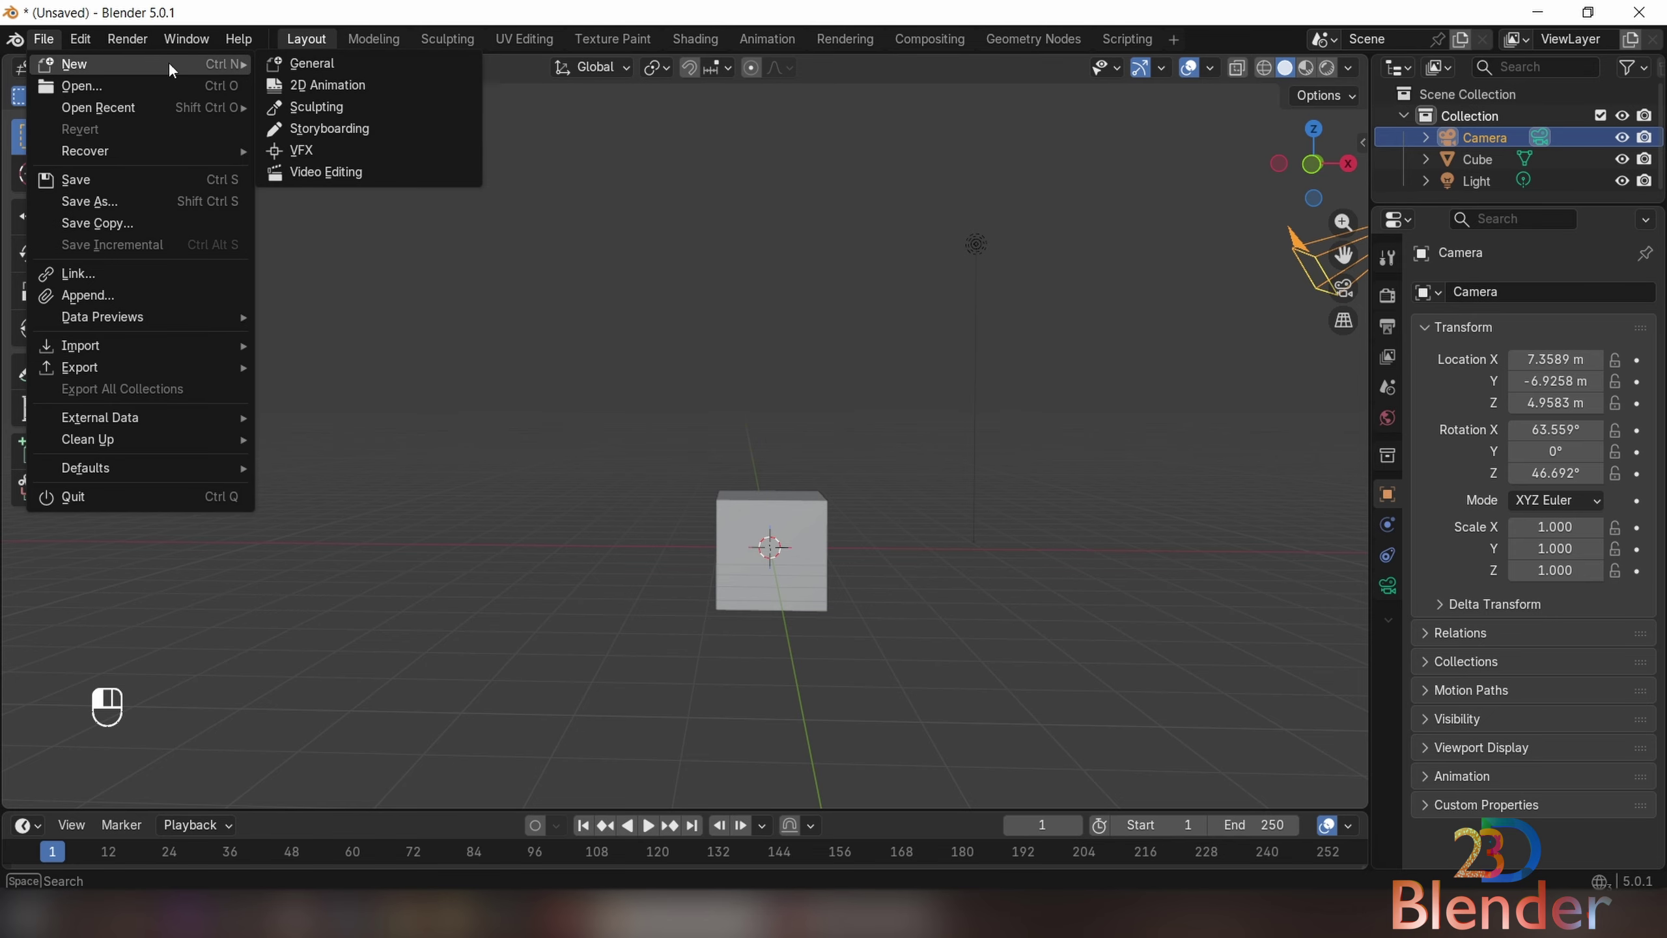
pyautogui.click(382, 56)
pyautogui.click(374, 68)
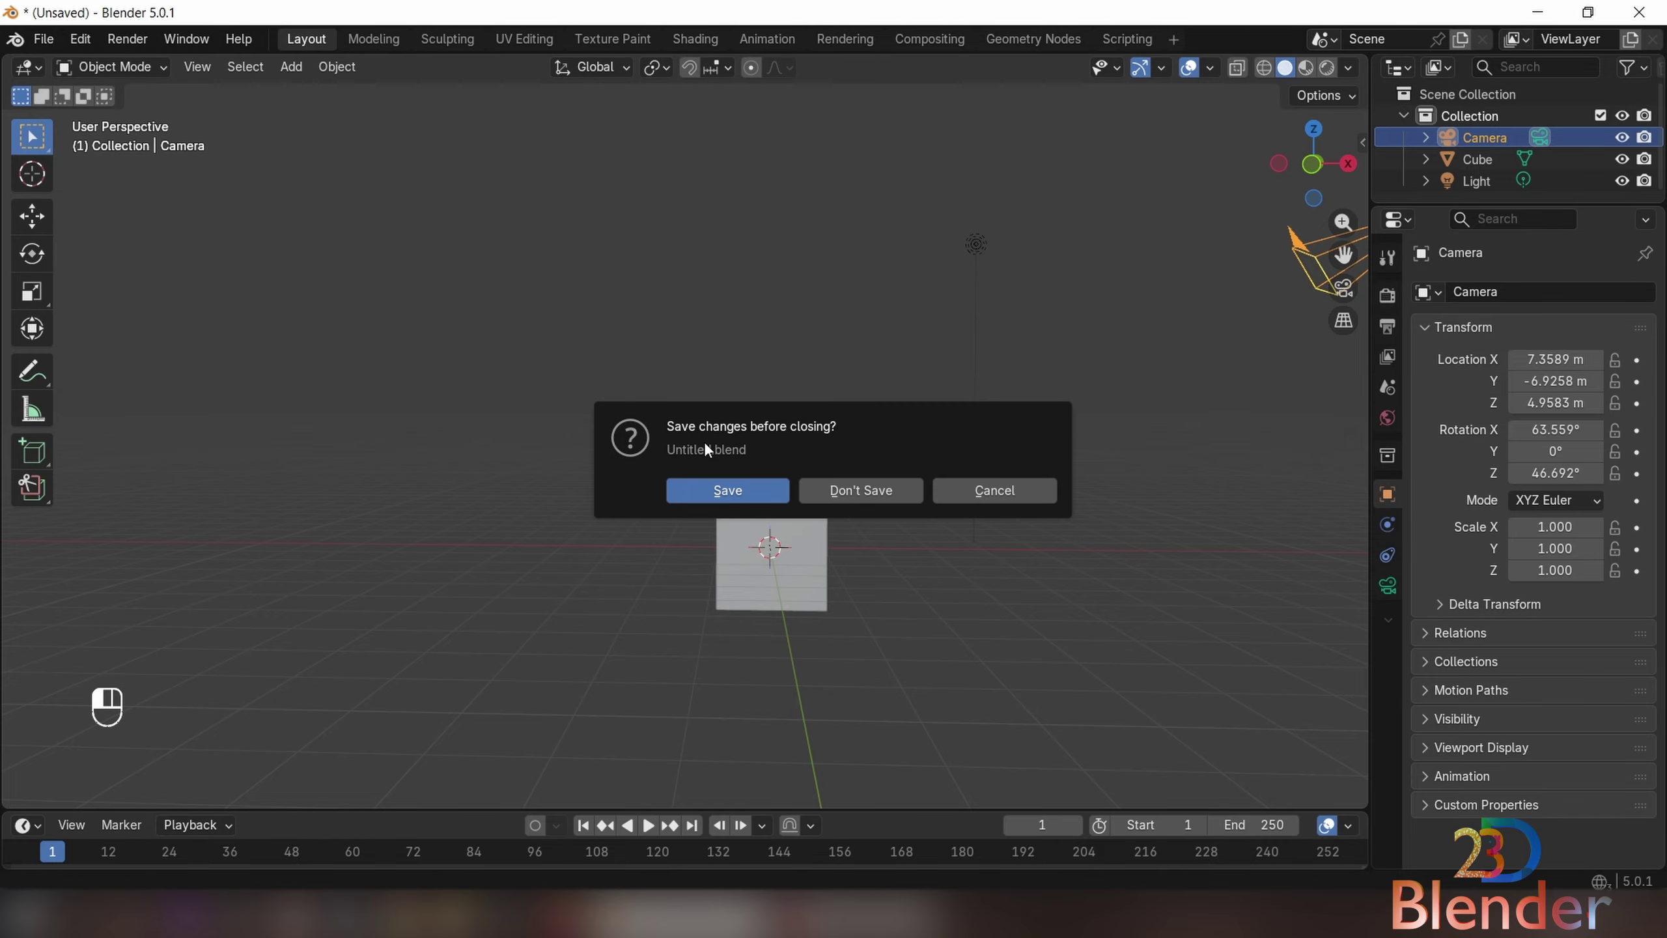
pyautogui.click(885, 490)
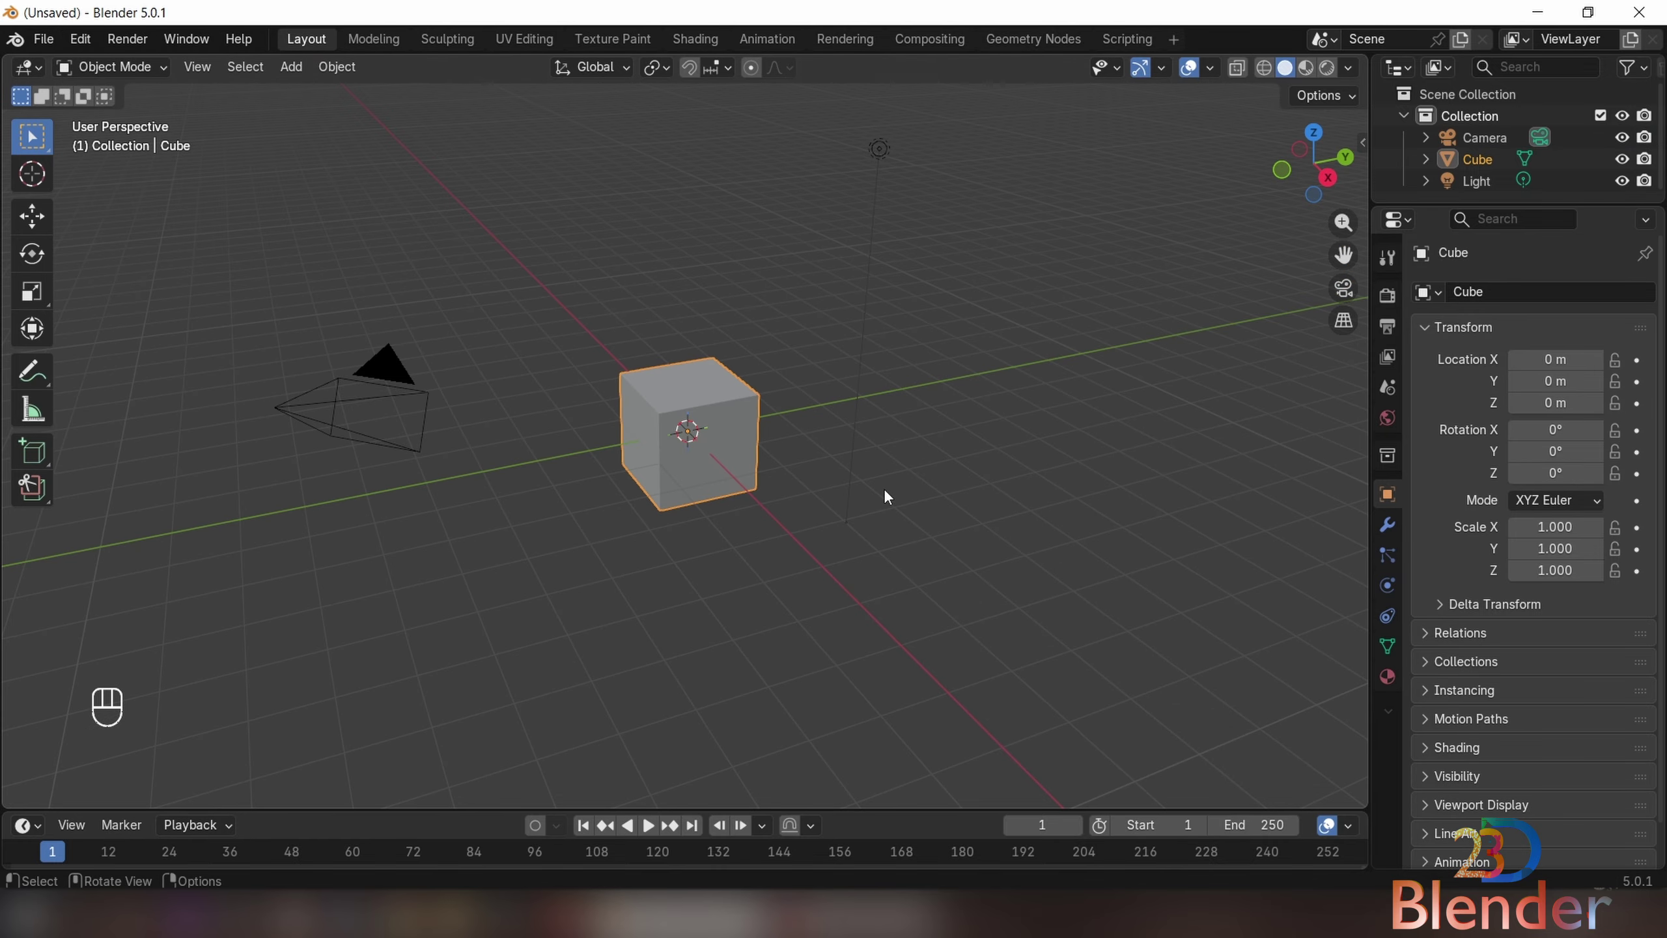
# - Look through the file commands, including Open Recent and the available Import and Export formats
pyautogui.moveTo(442, 512); pyautogui.dragTo(702, 499, button='middle')
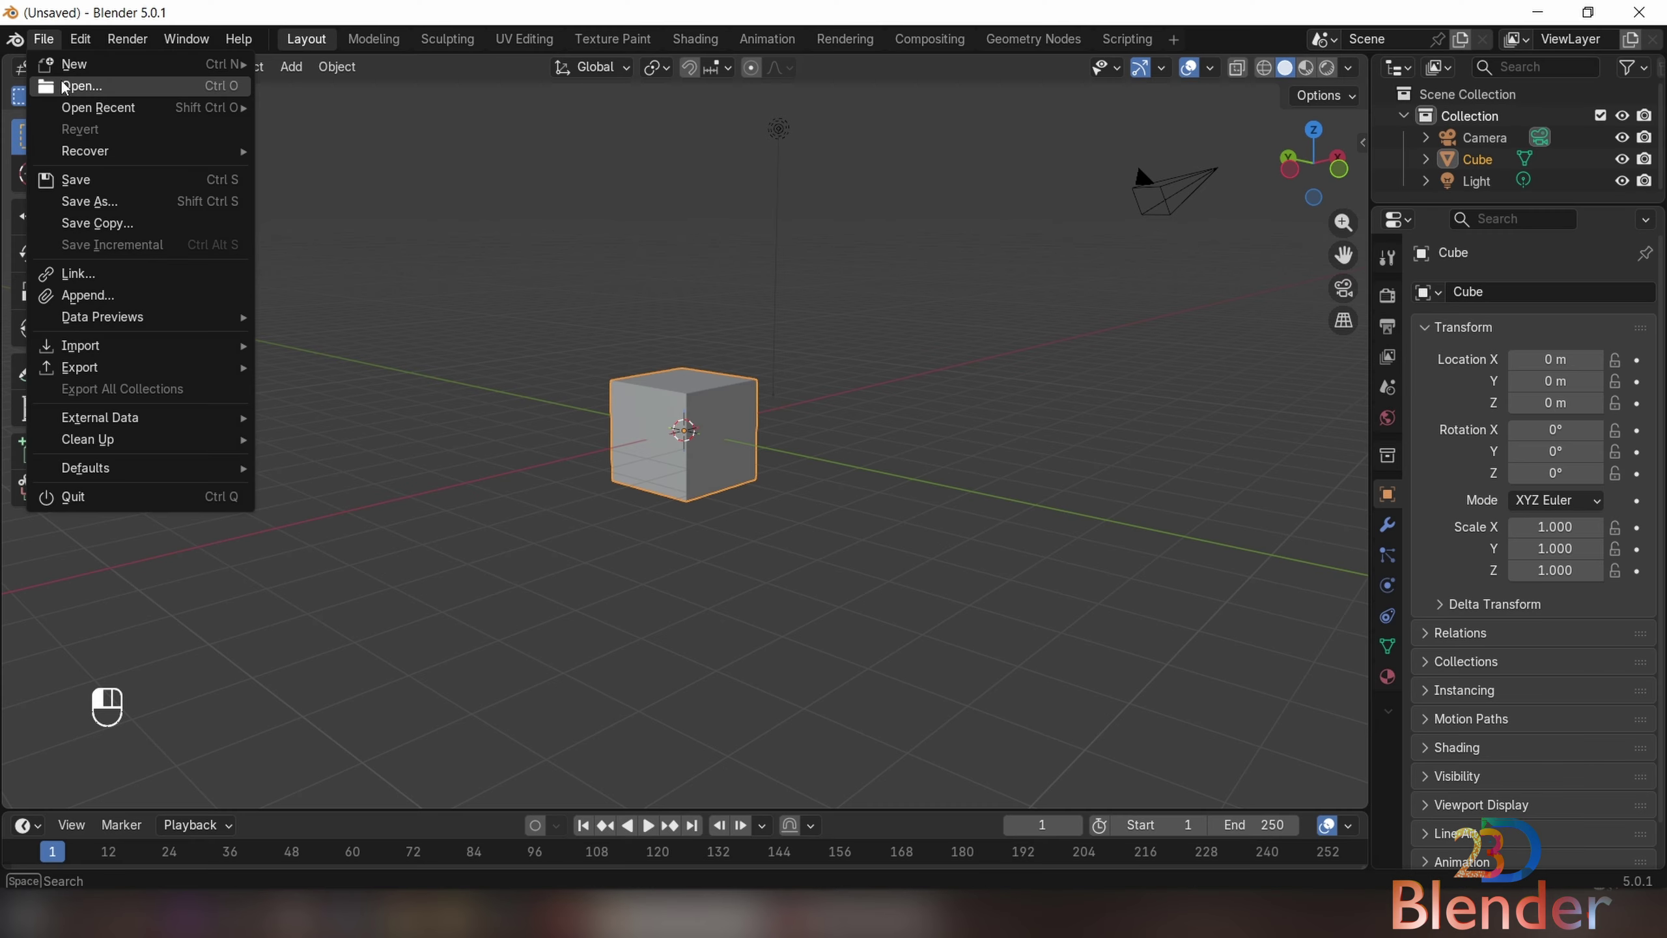
pyautogui.moveTo(83, 117)
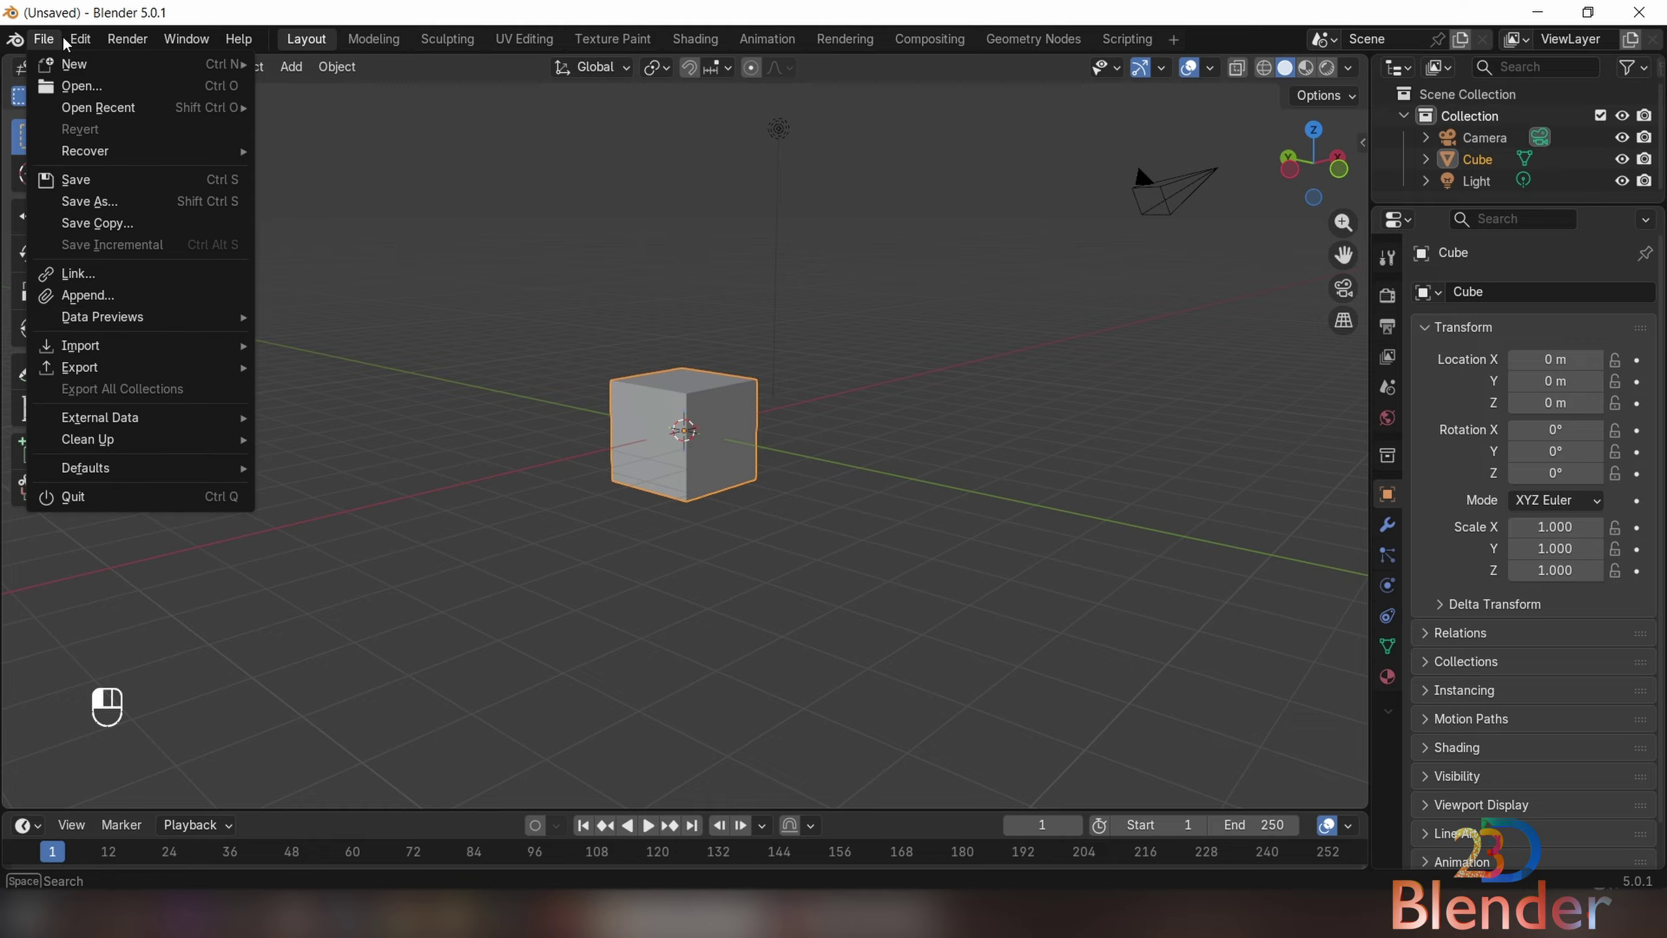
pyautogui.moveTo(61, 349)
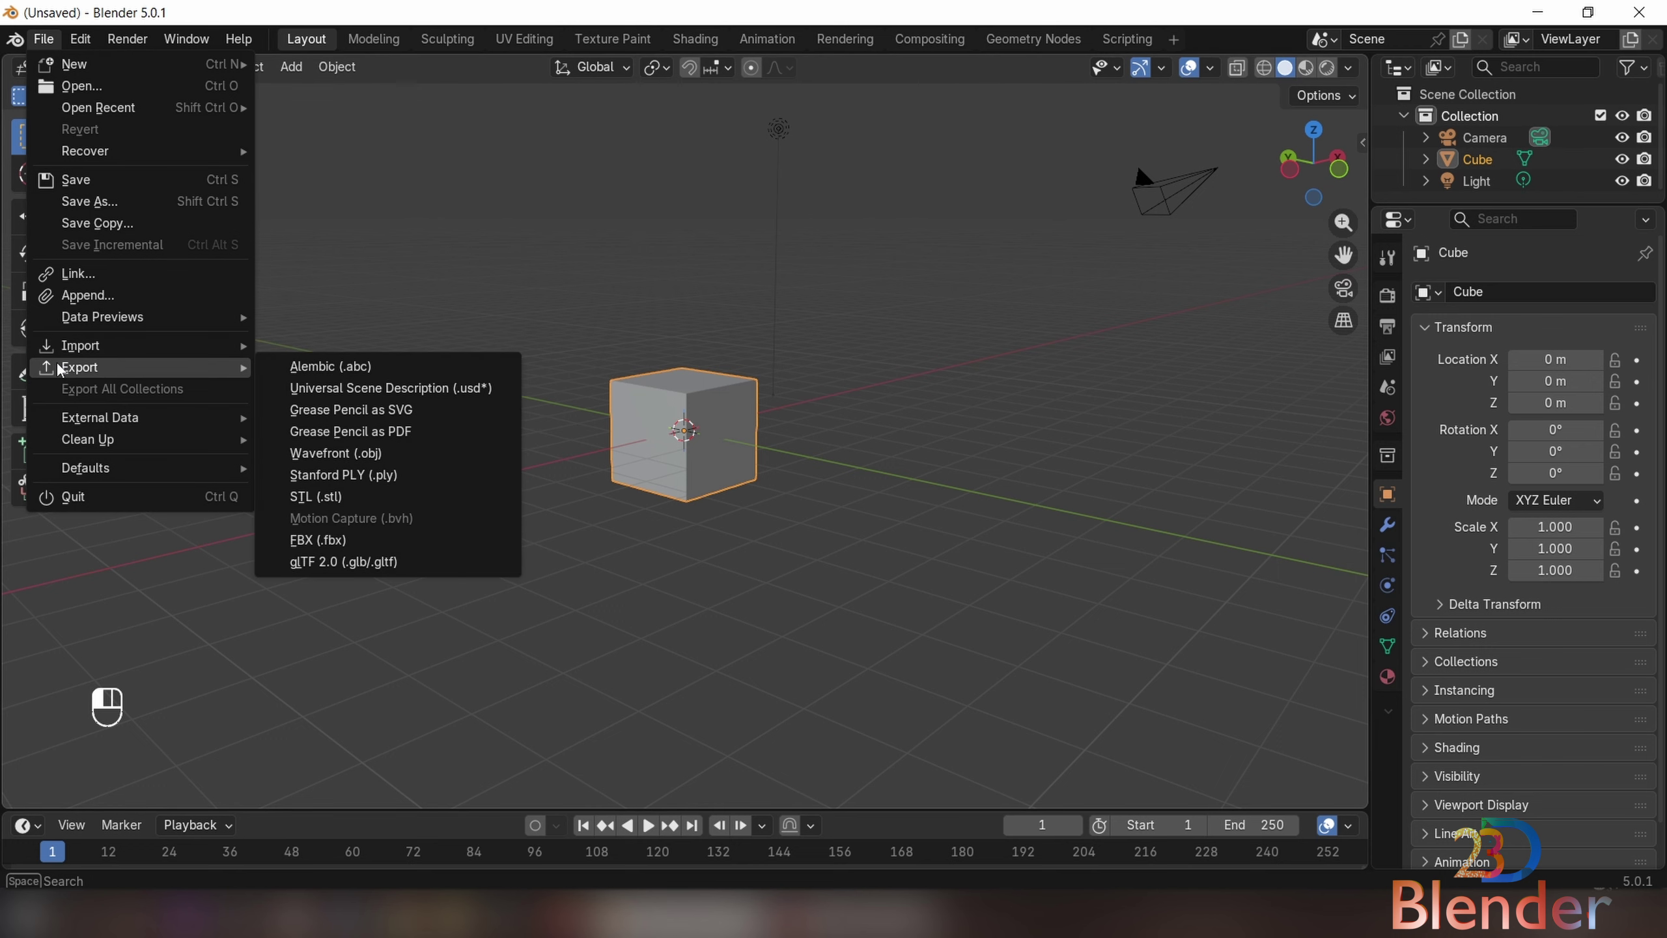
pyautogui.moveTo(109, 373)
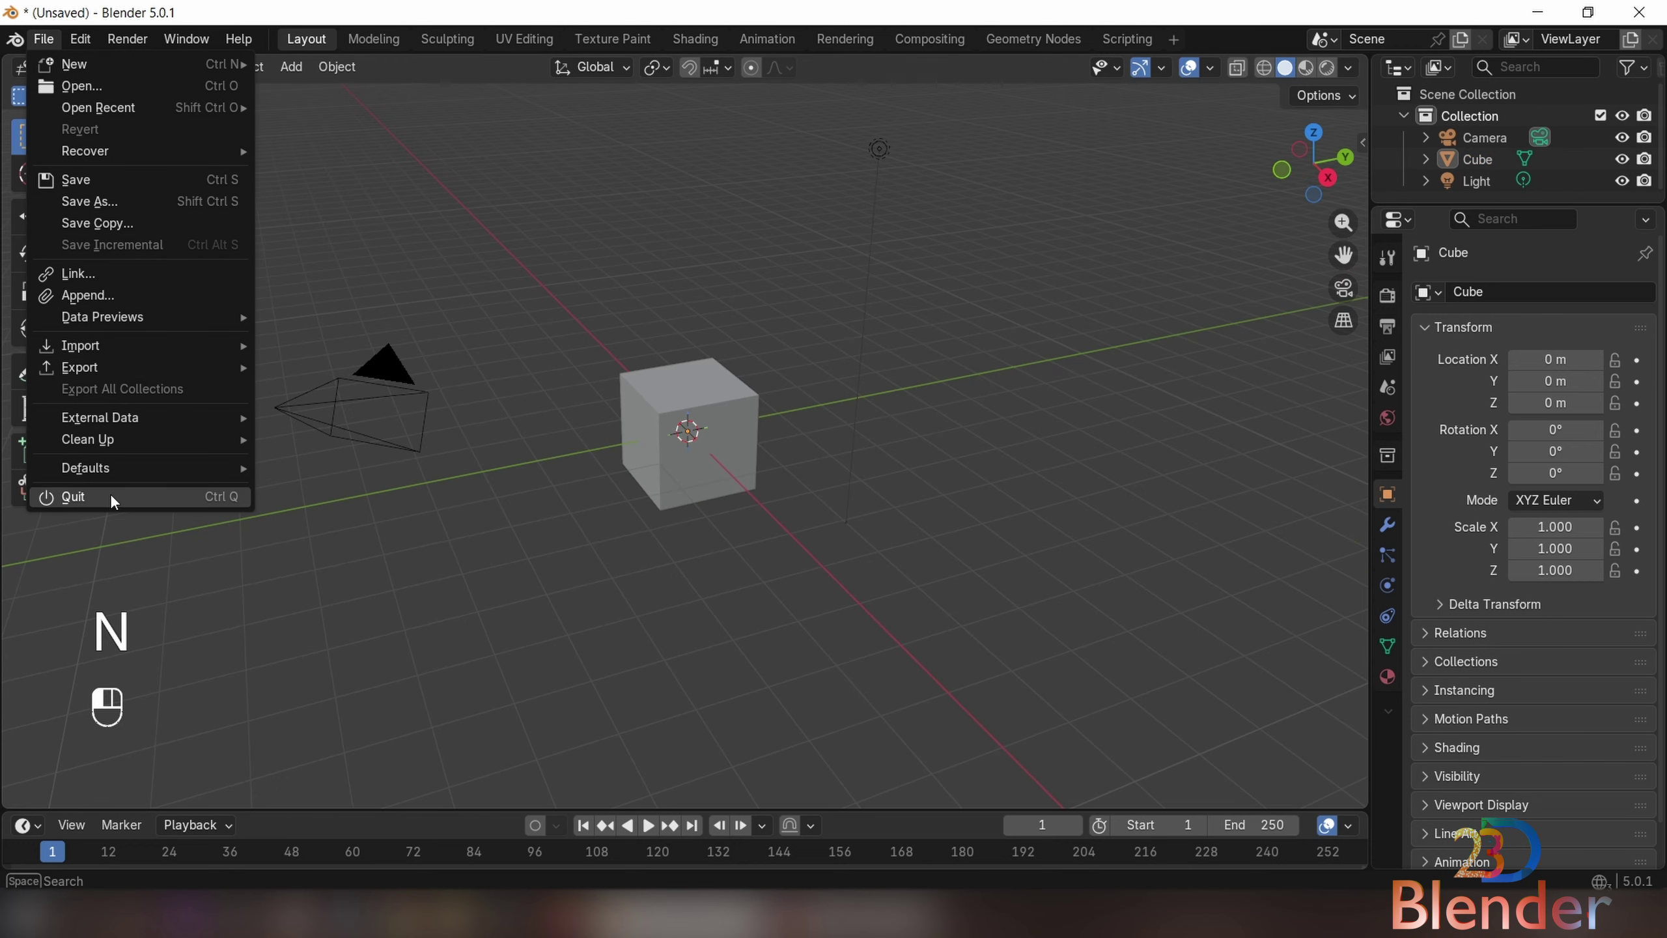
pyautogui.click(342, 593)
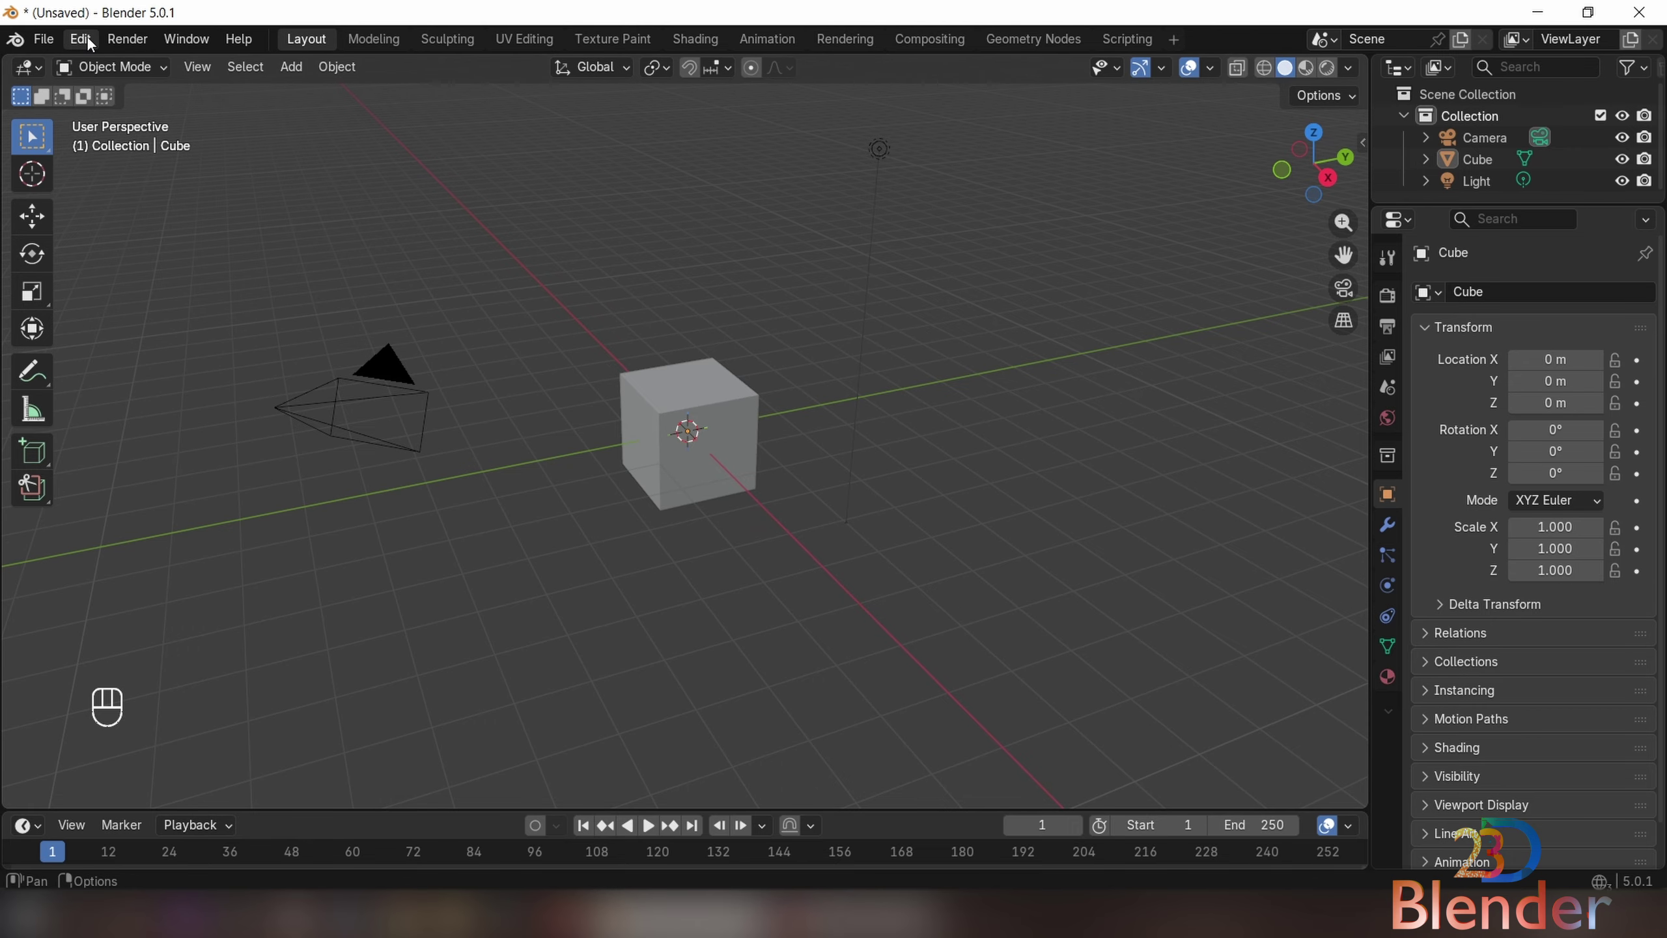
# - Open the Preferences and review the Interface, Viewport, Editing, Animation, Themes, Add-ons and System categories
pyautogui.click(88, 41)
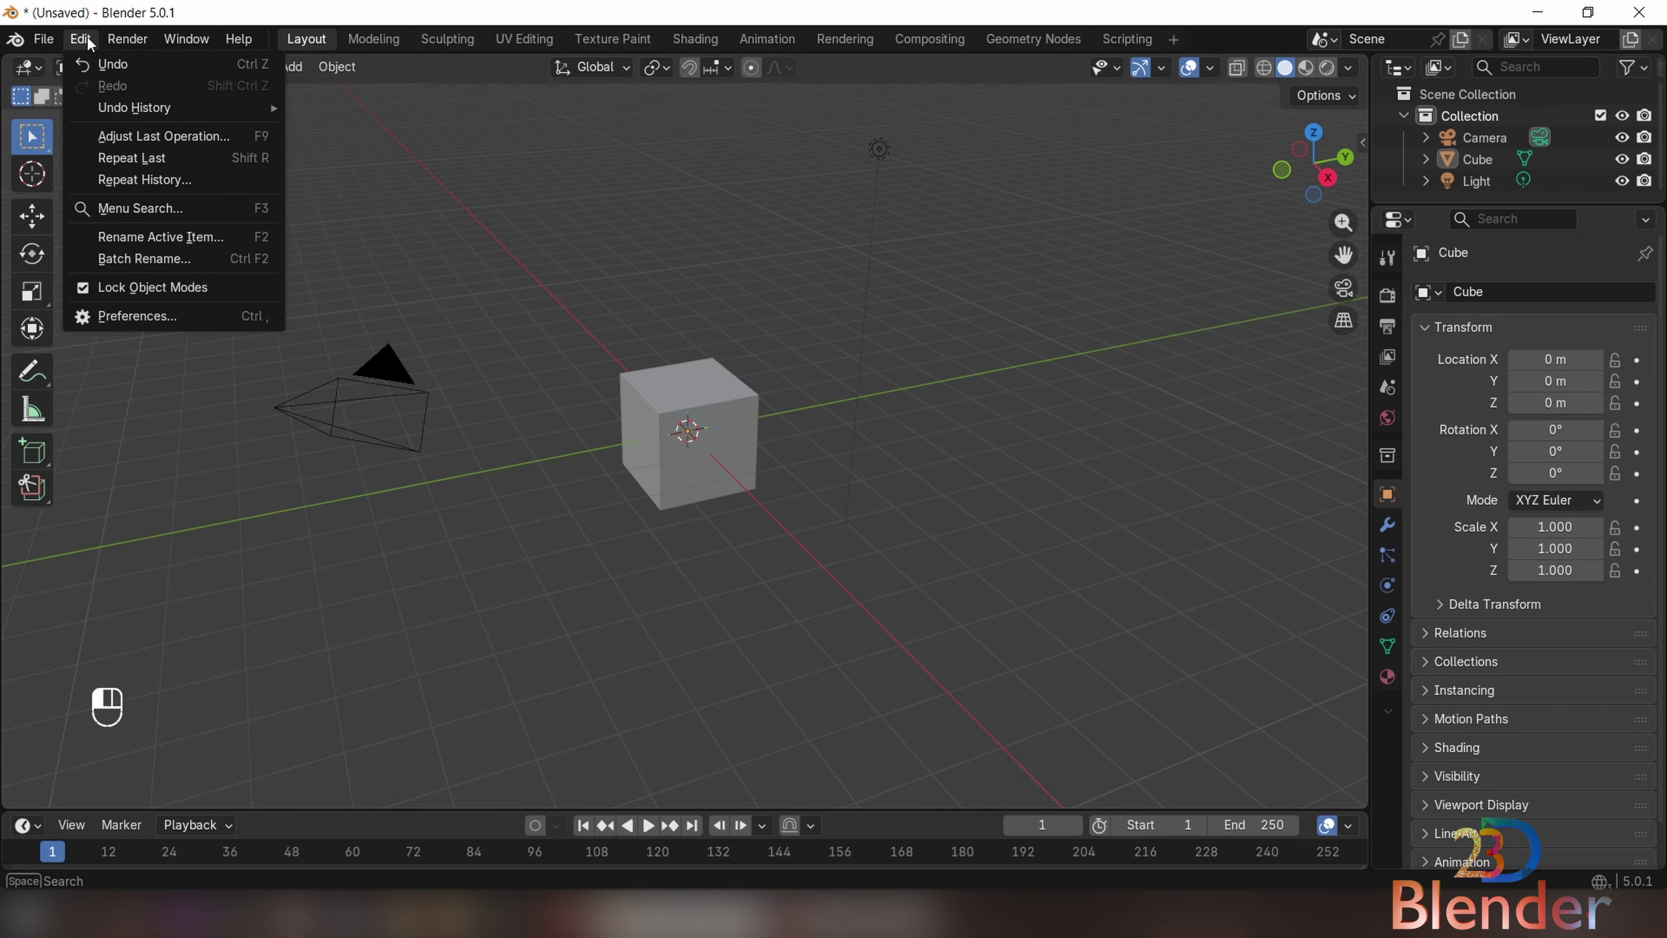
pyautogui.click(101, 33)
pyautogui.click(81, 36)
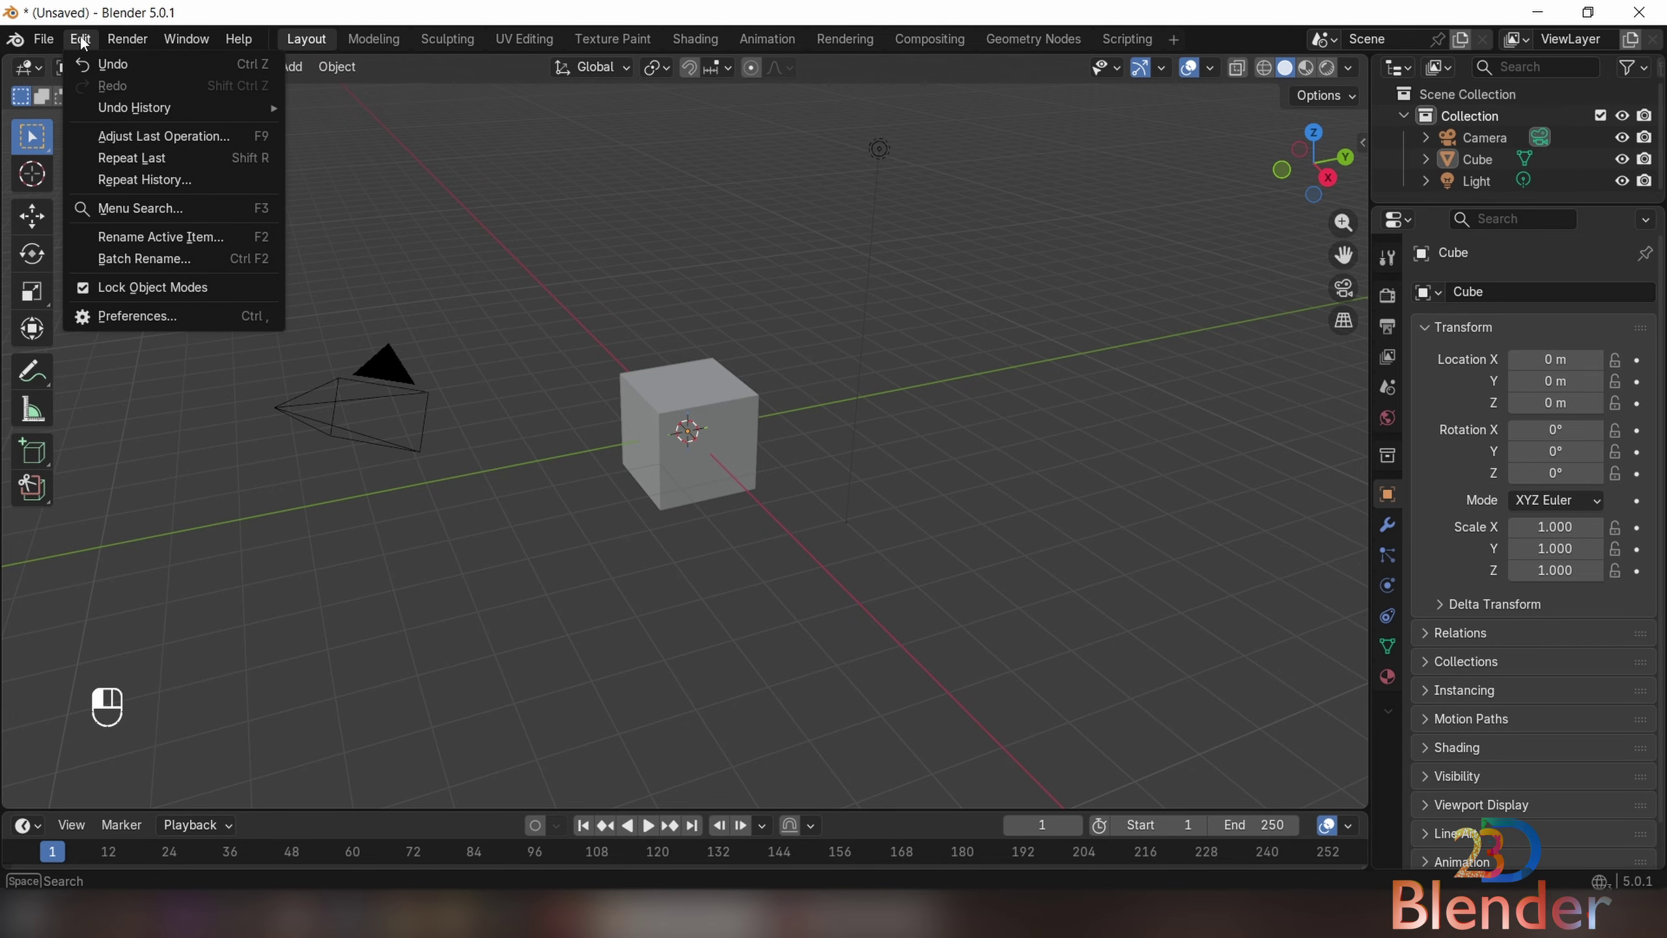
pyautogui.click(164, 316)
pyautogui.click(265, 164)
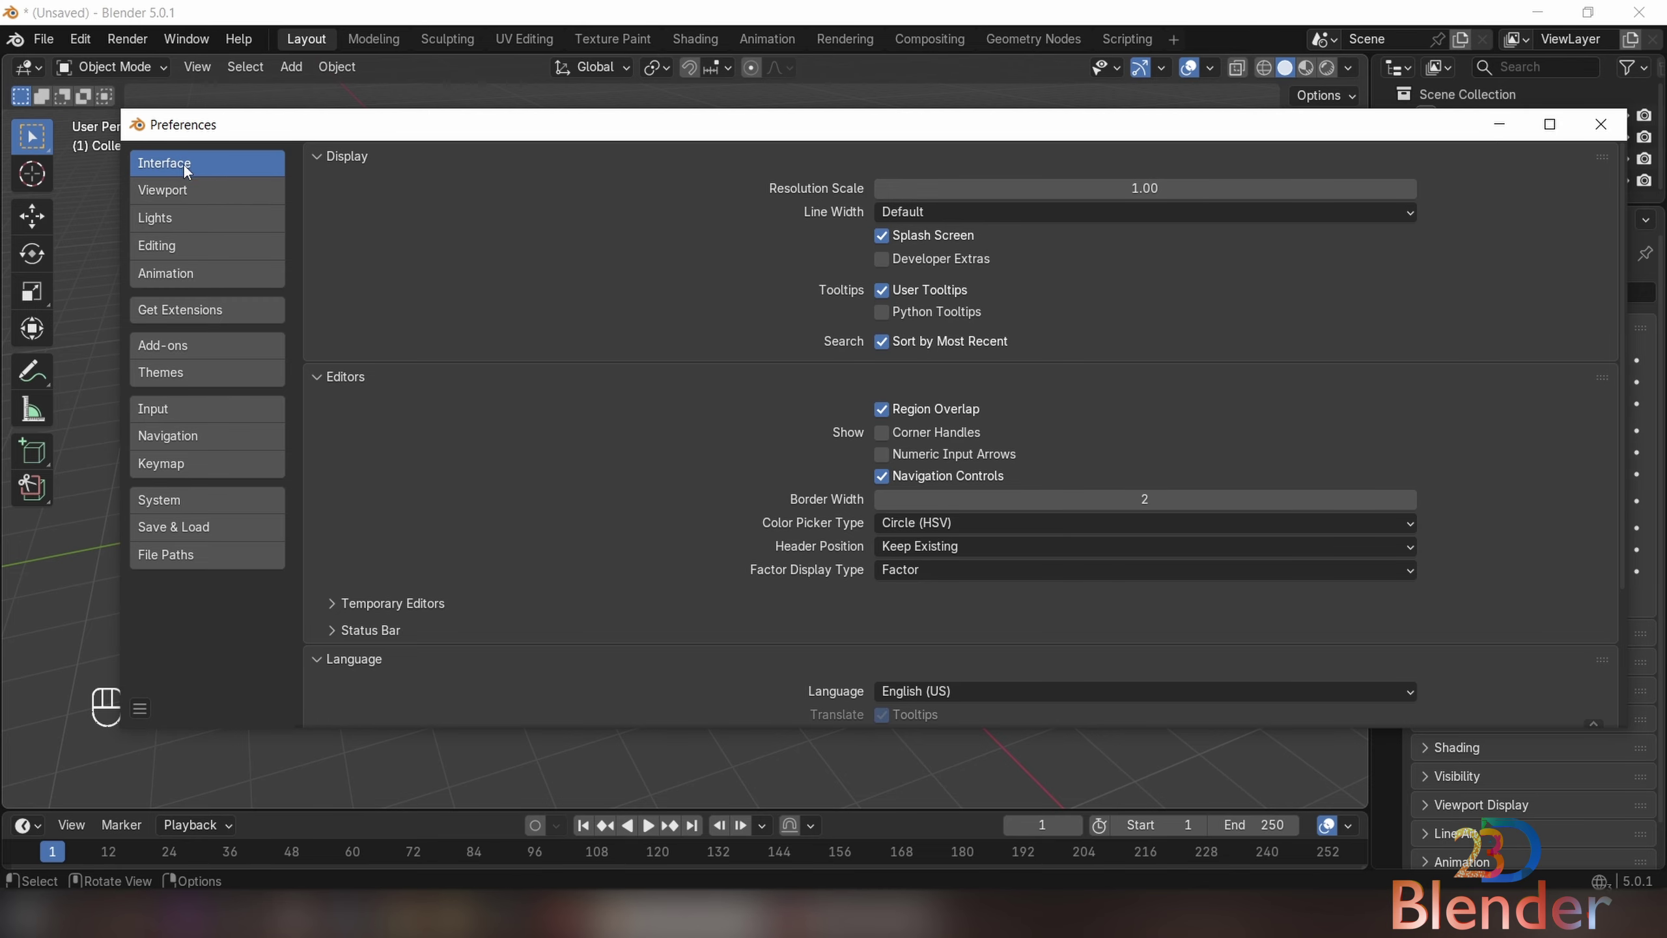
pyautogui.click(222, 190)
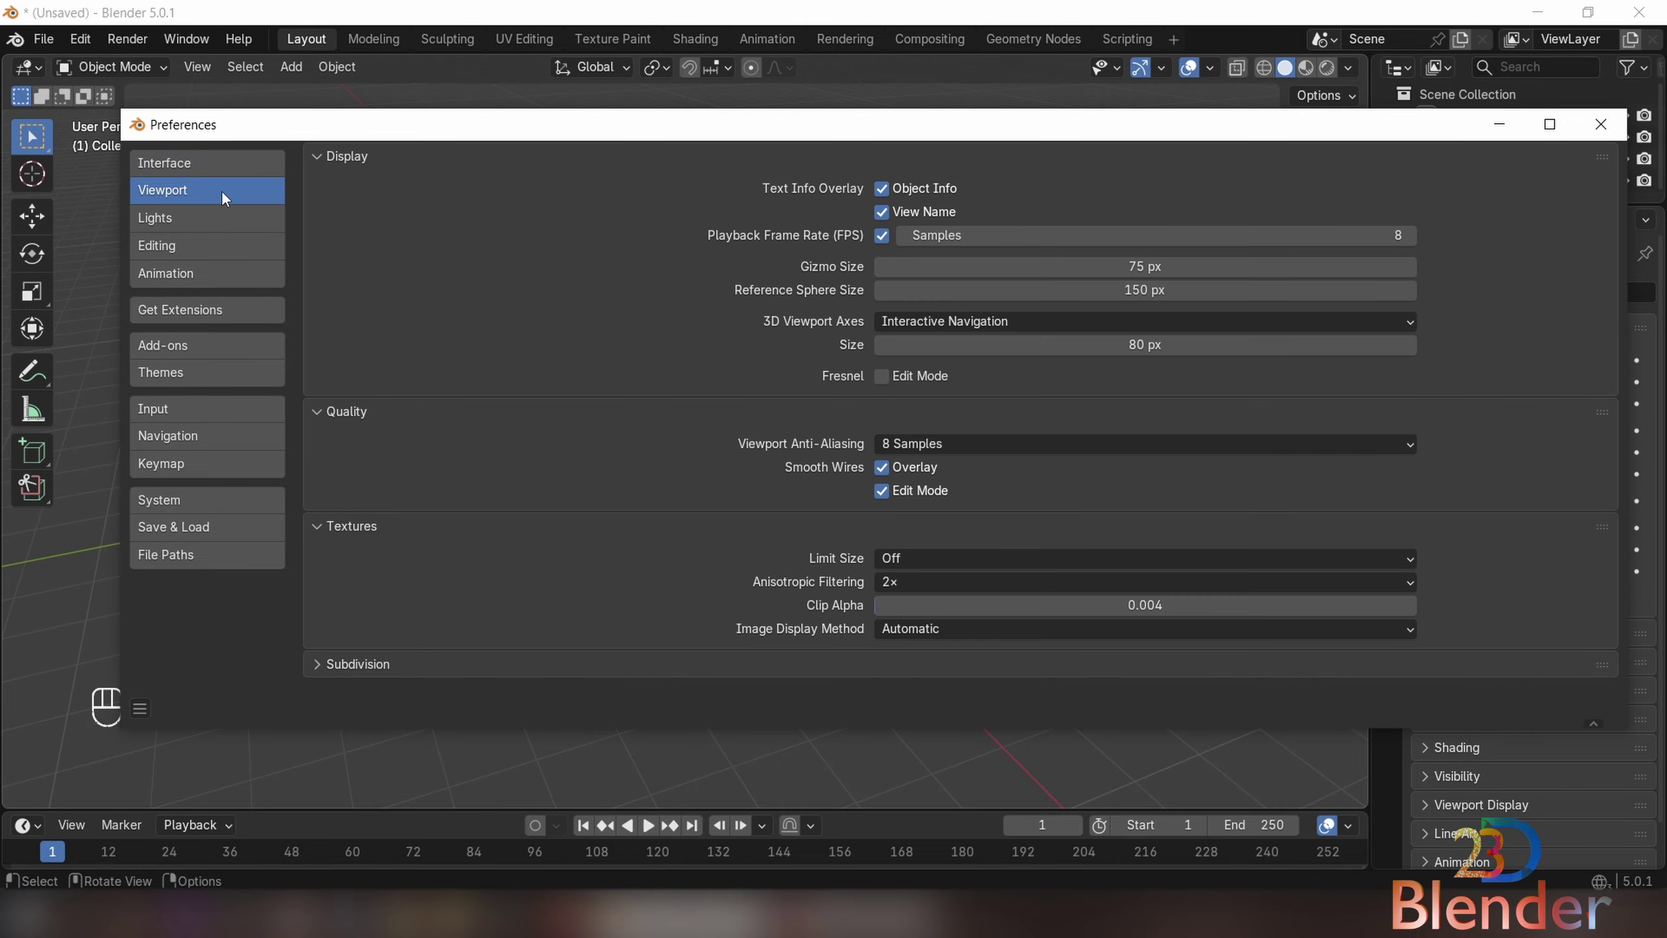
pyautogui.click(212, 247)
pyautogui.click(212, 274)
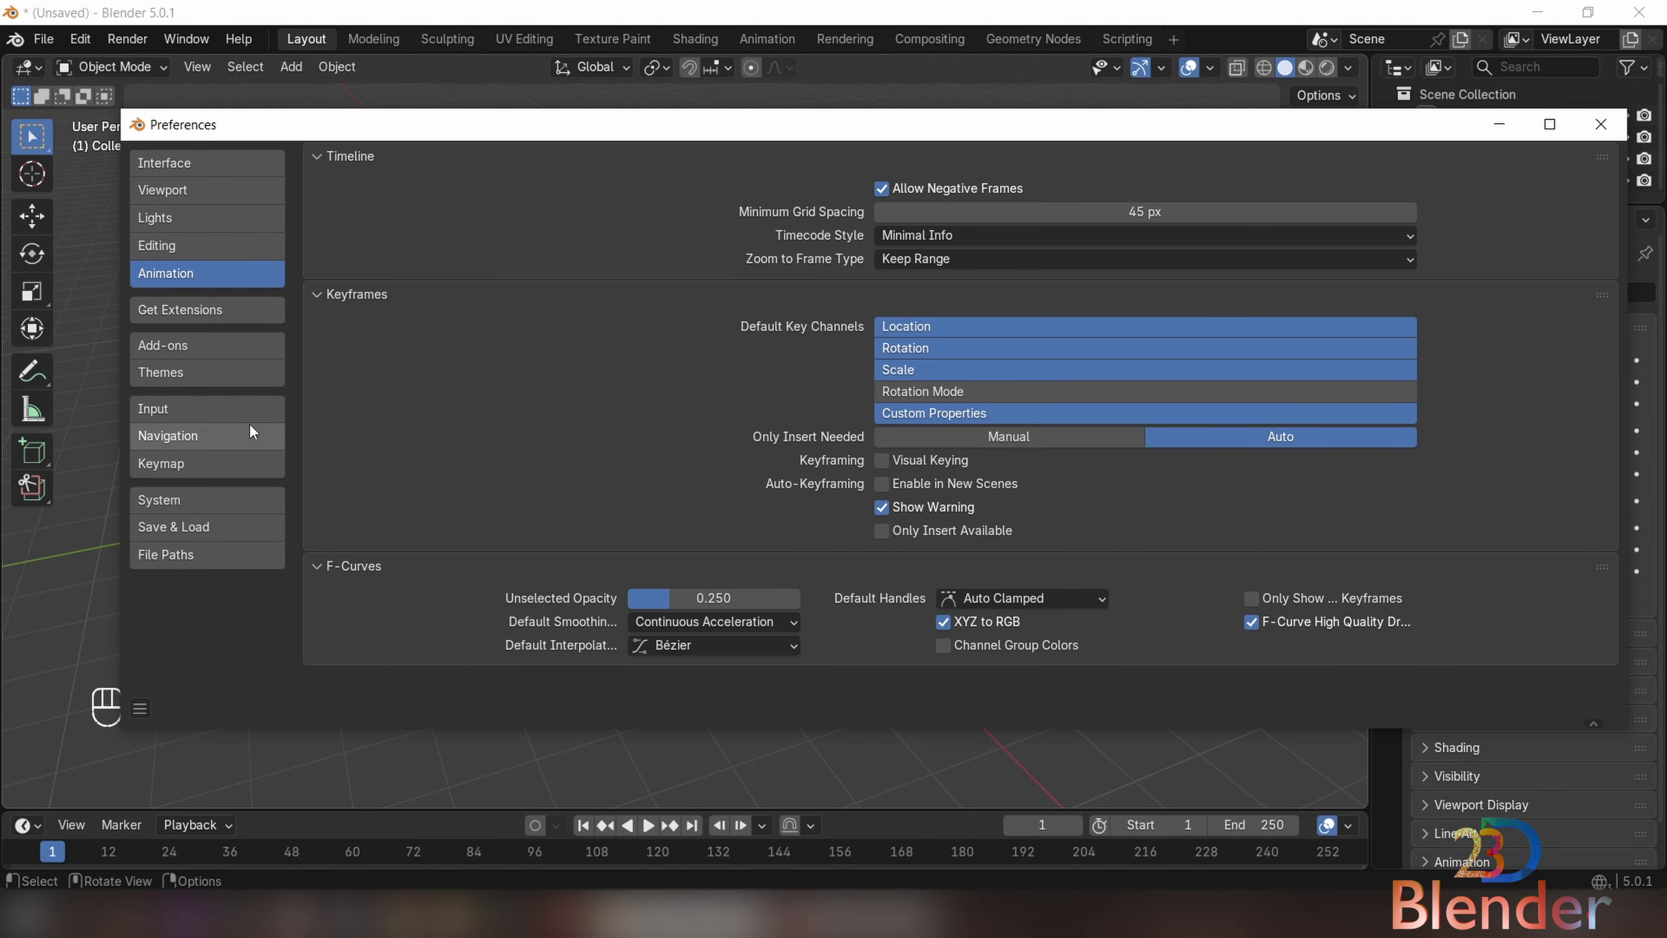
pyautogui.click(172, 377)
pyautogui.click(198, 346)
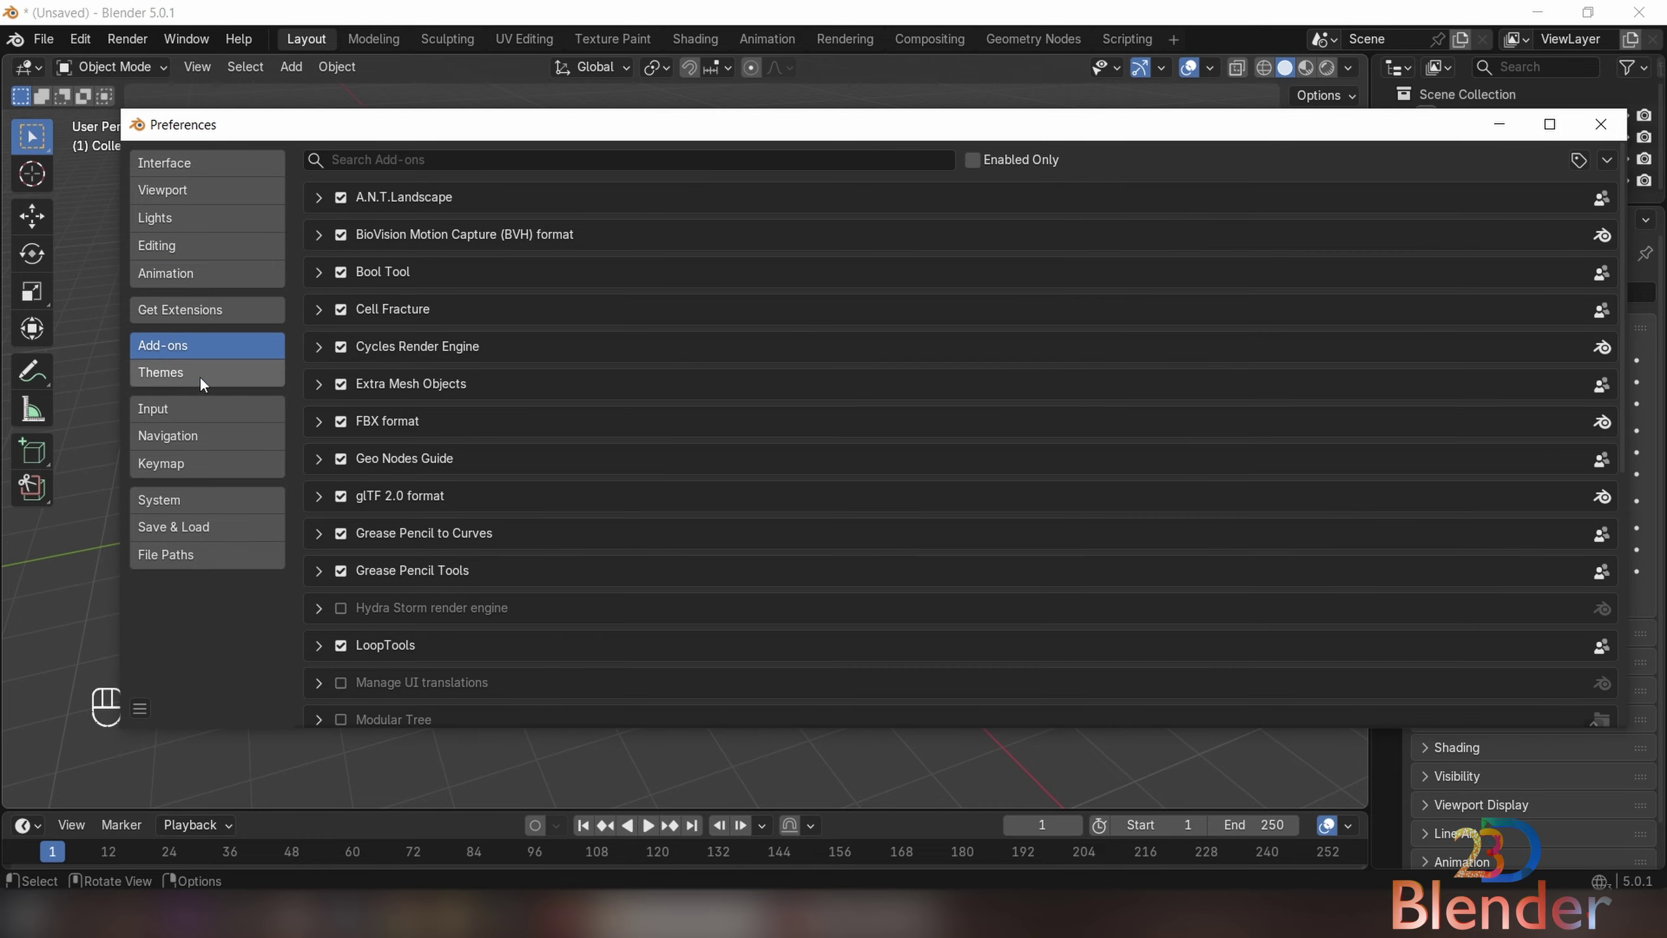
pyautogui.click(198, 507)
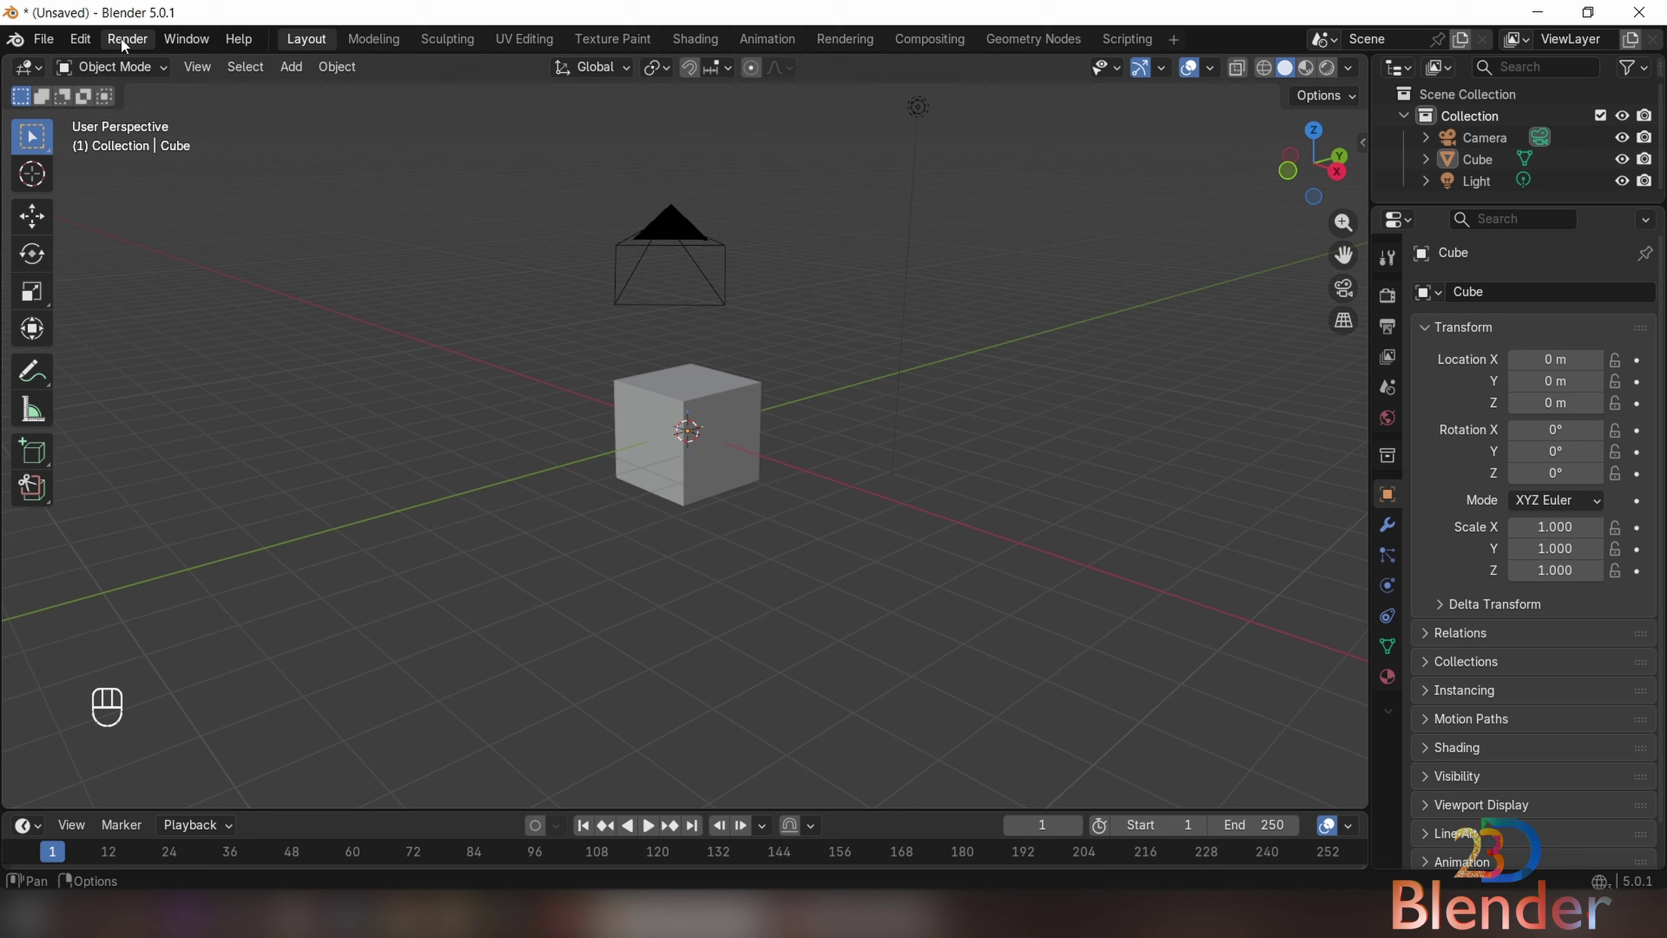
# - Look at the render commands and tour the workspaces from Modeling through Compositing, returning to Layout
pyautogui.click(121, 38)
pyautogui.click(378, 41)
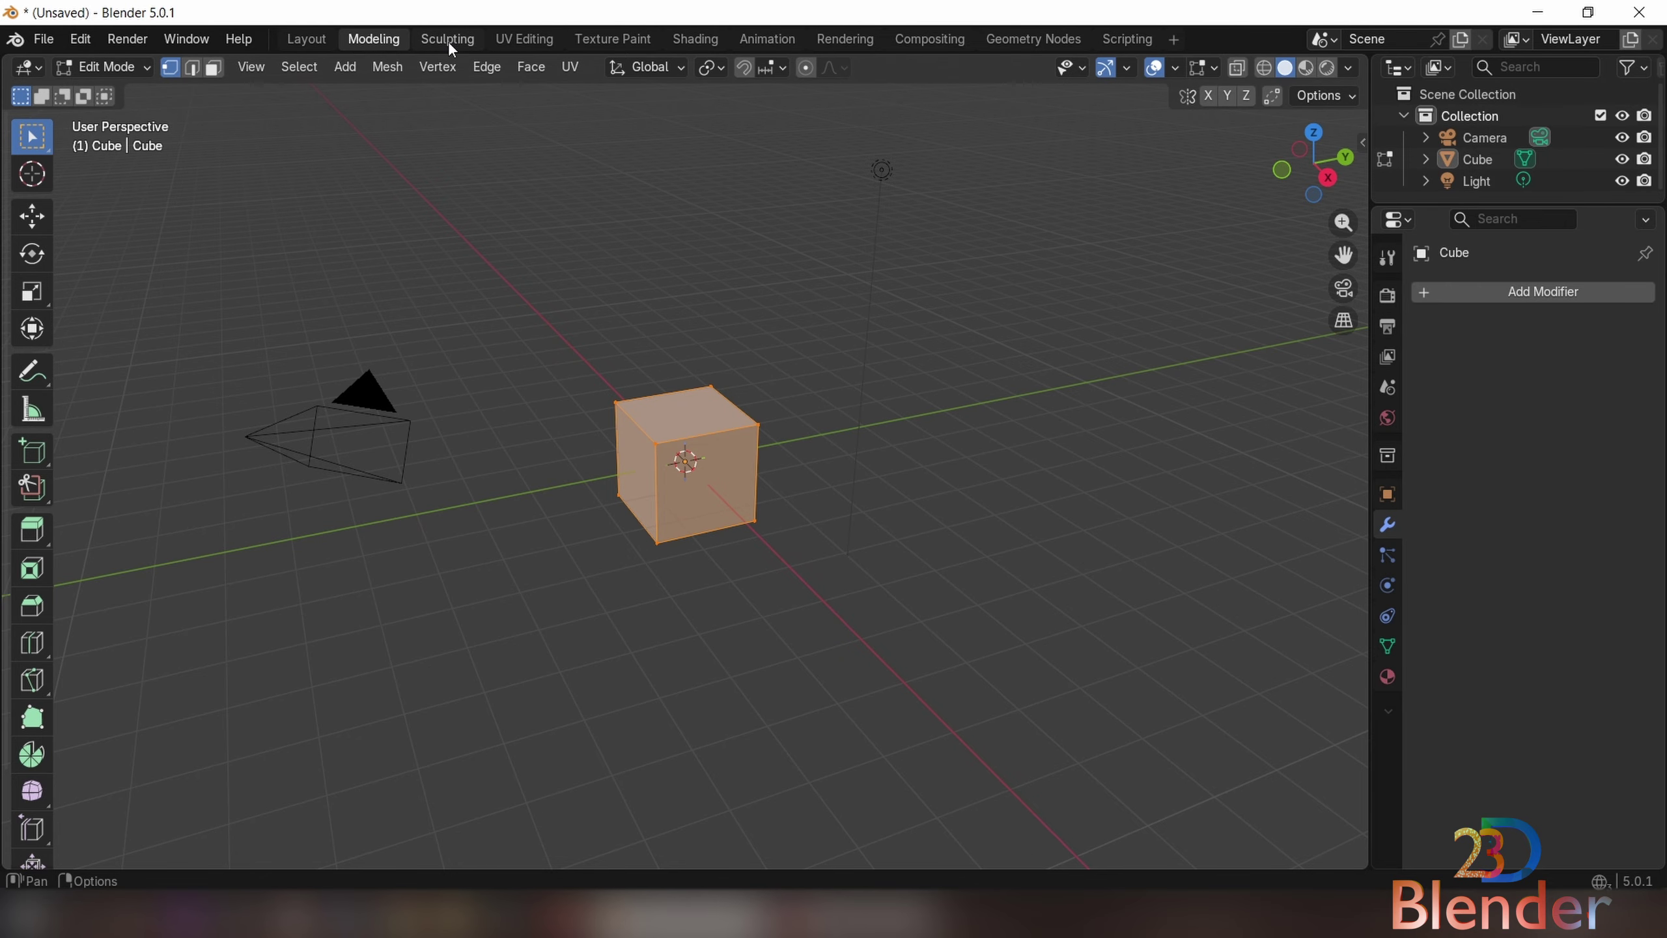
pyautogui.click(448, 41)
pyautogui.click(519, 43)
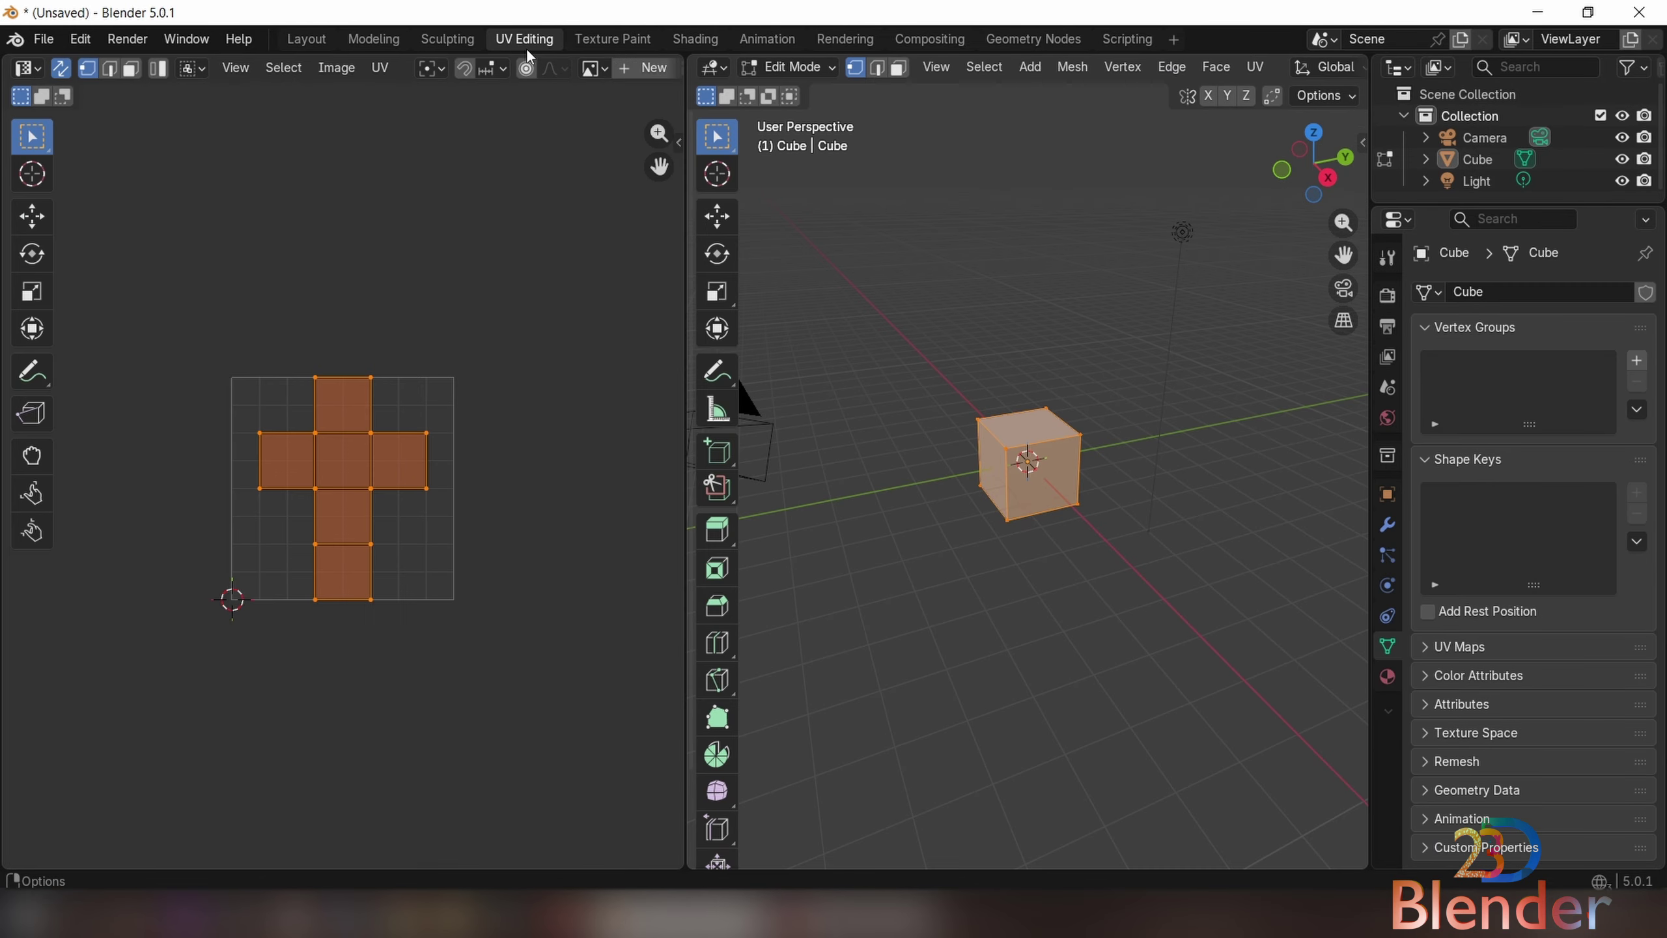
pyautogui.click(621, 44)
pyautogui.click(707, 41)
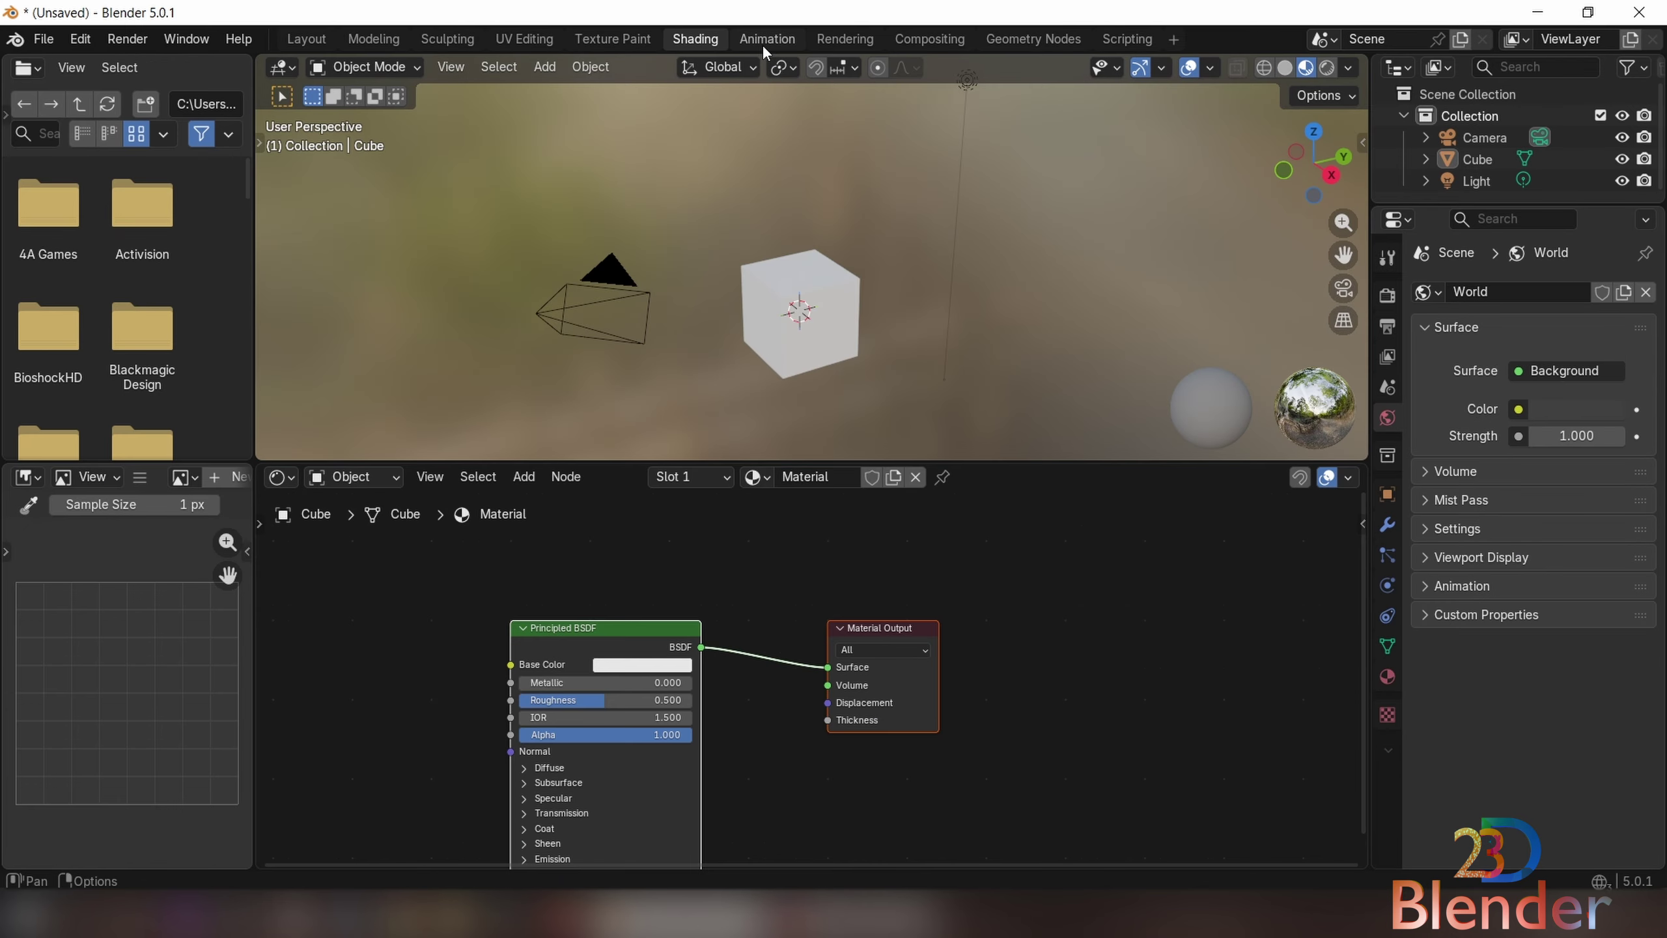
pyautogui.click(762, 43)
pyautogui.click(848, 41)
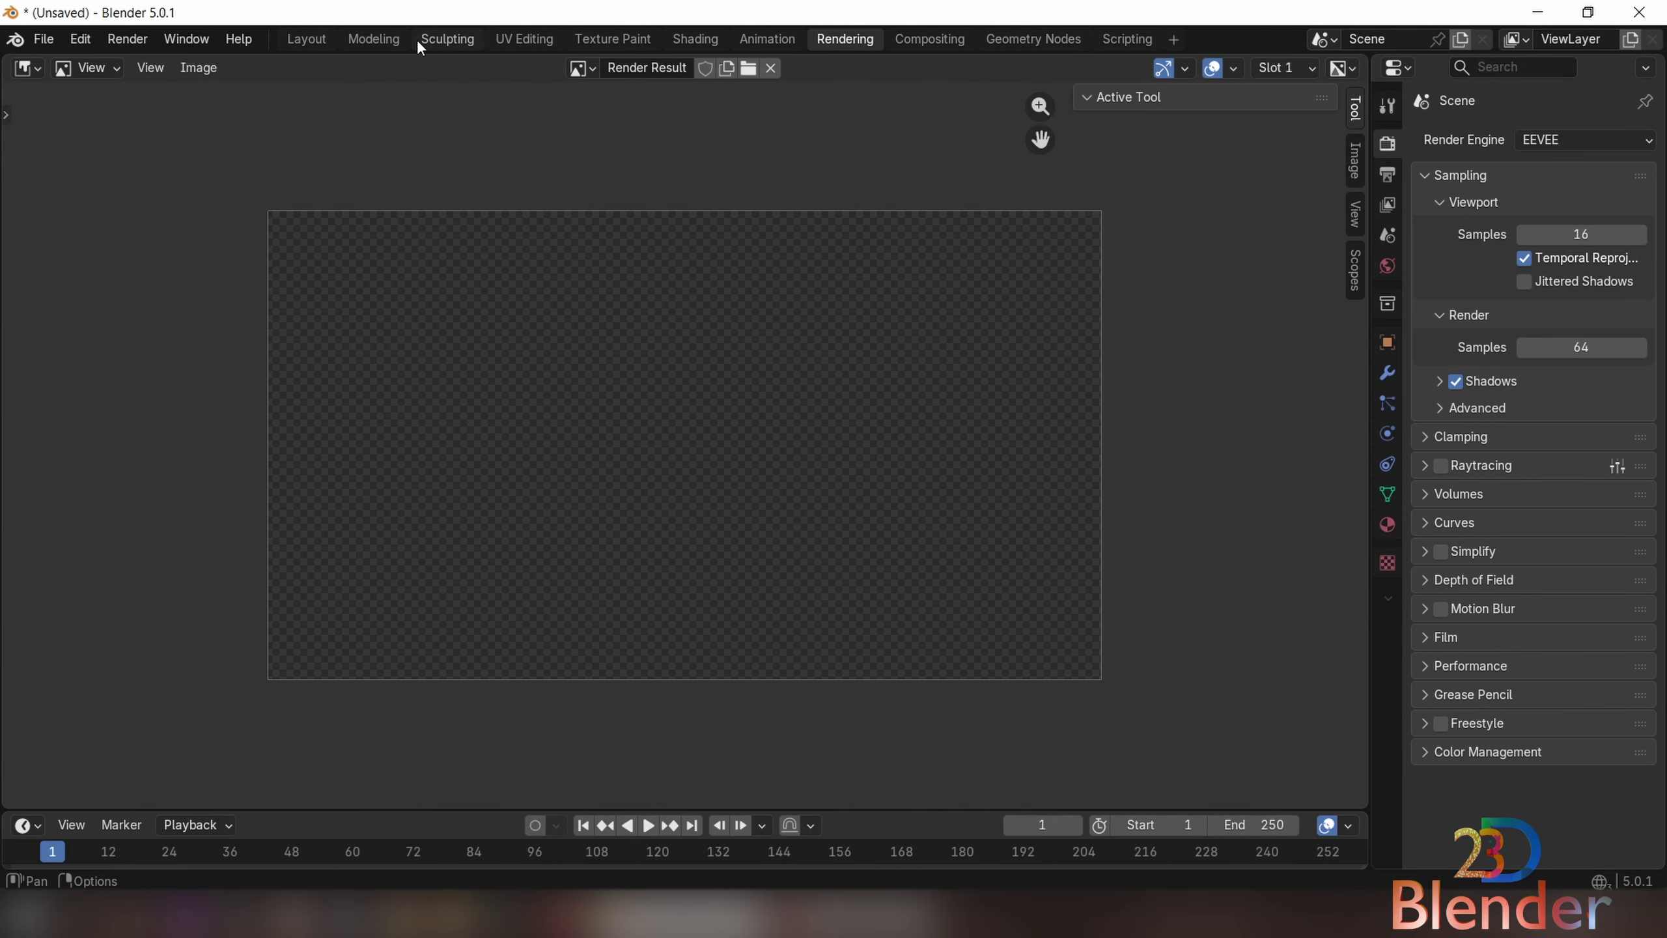
pyautogui.click(966, 35)
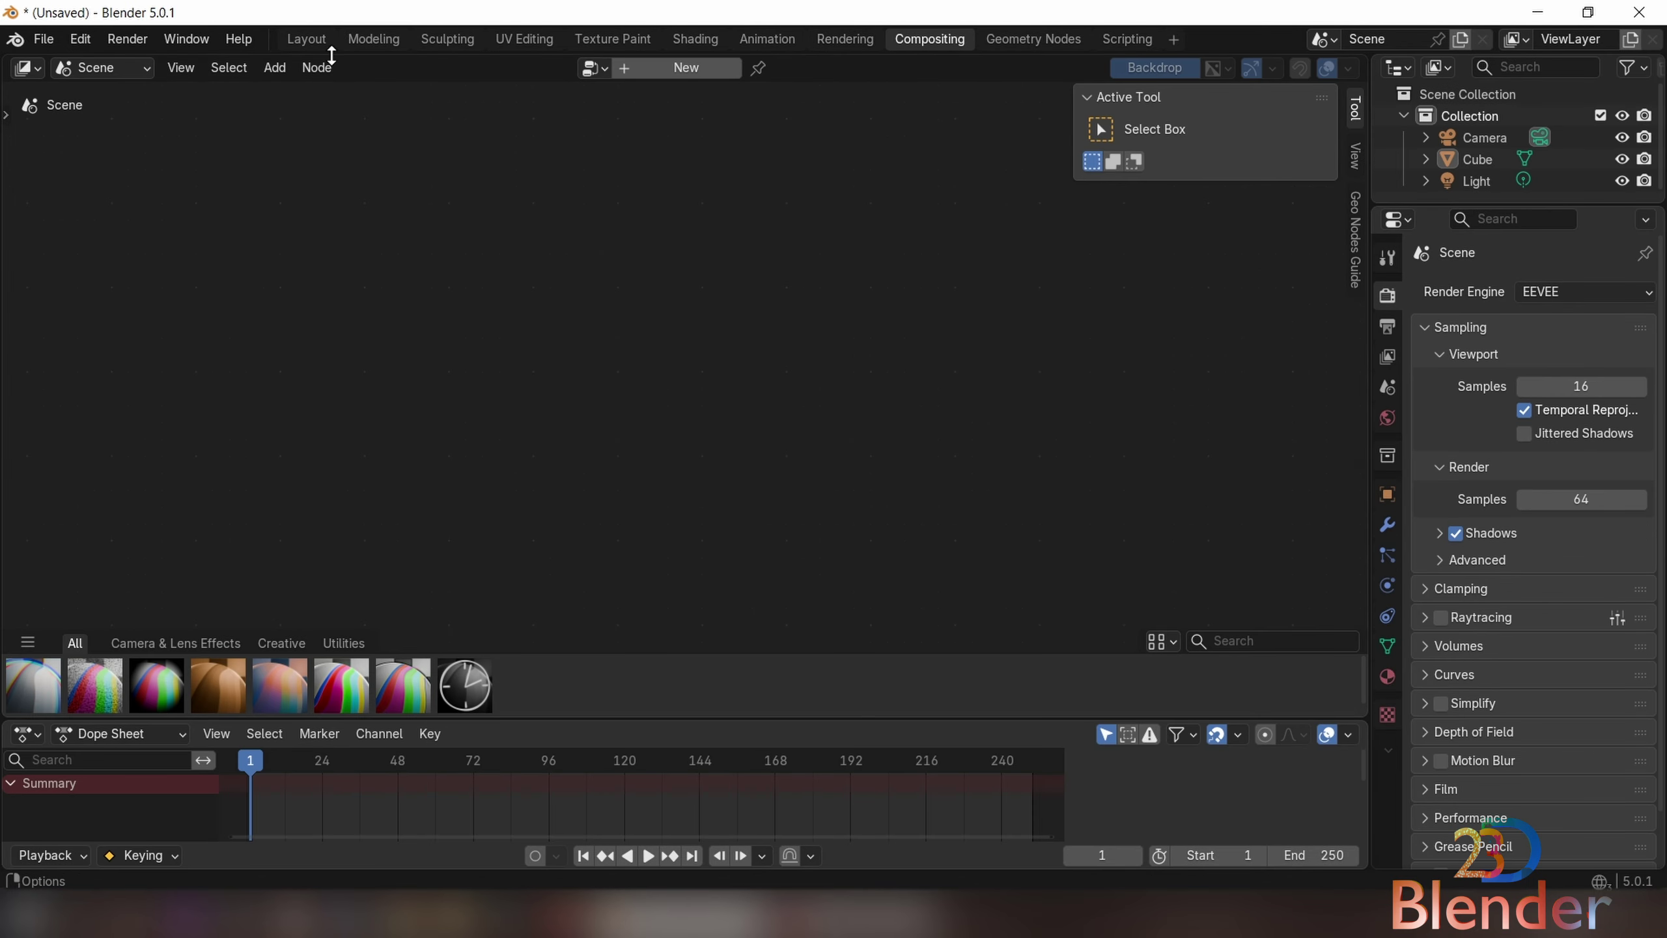
pyautogui.click(314, 41)
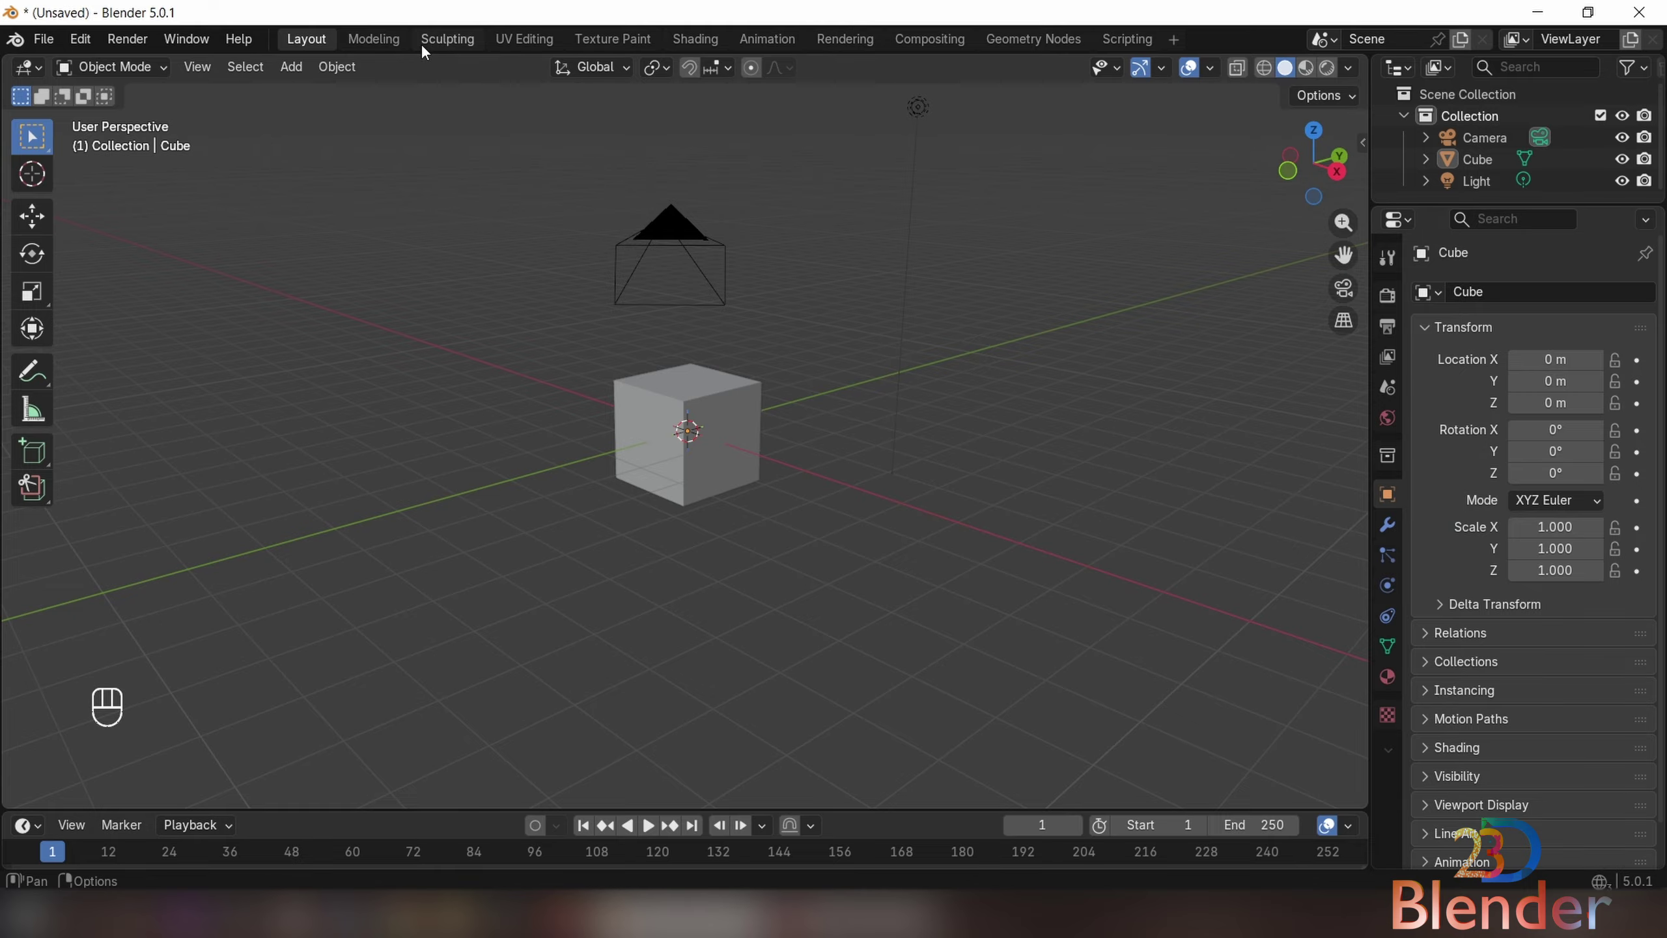
# - Switch the main area to the UV Editor and the Shader Editor, returning to the 3D Viewport
pyautogui.click(28, 67)
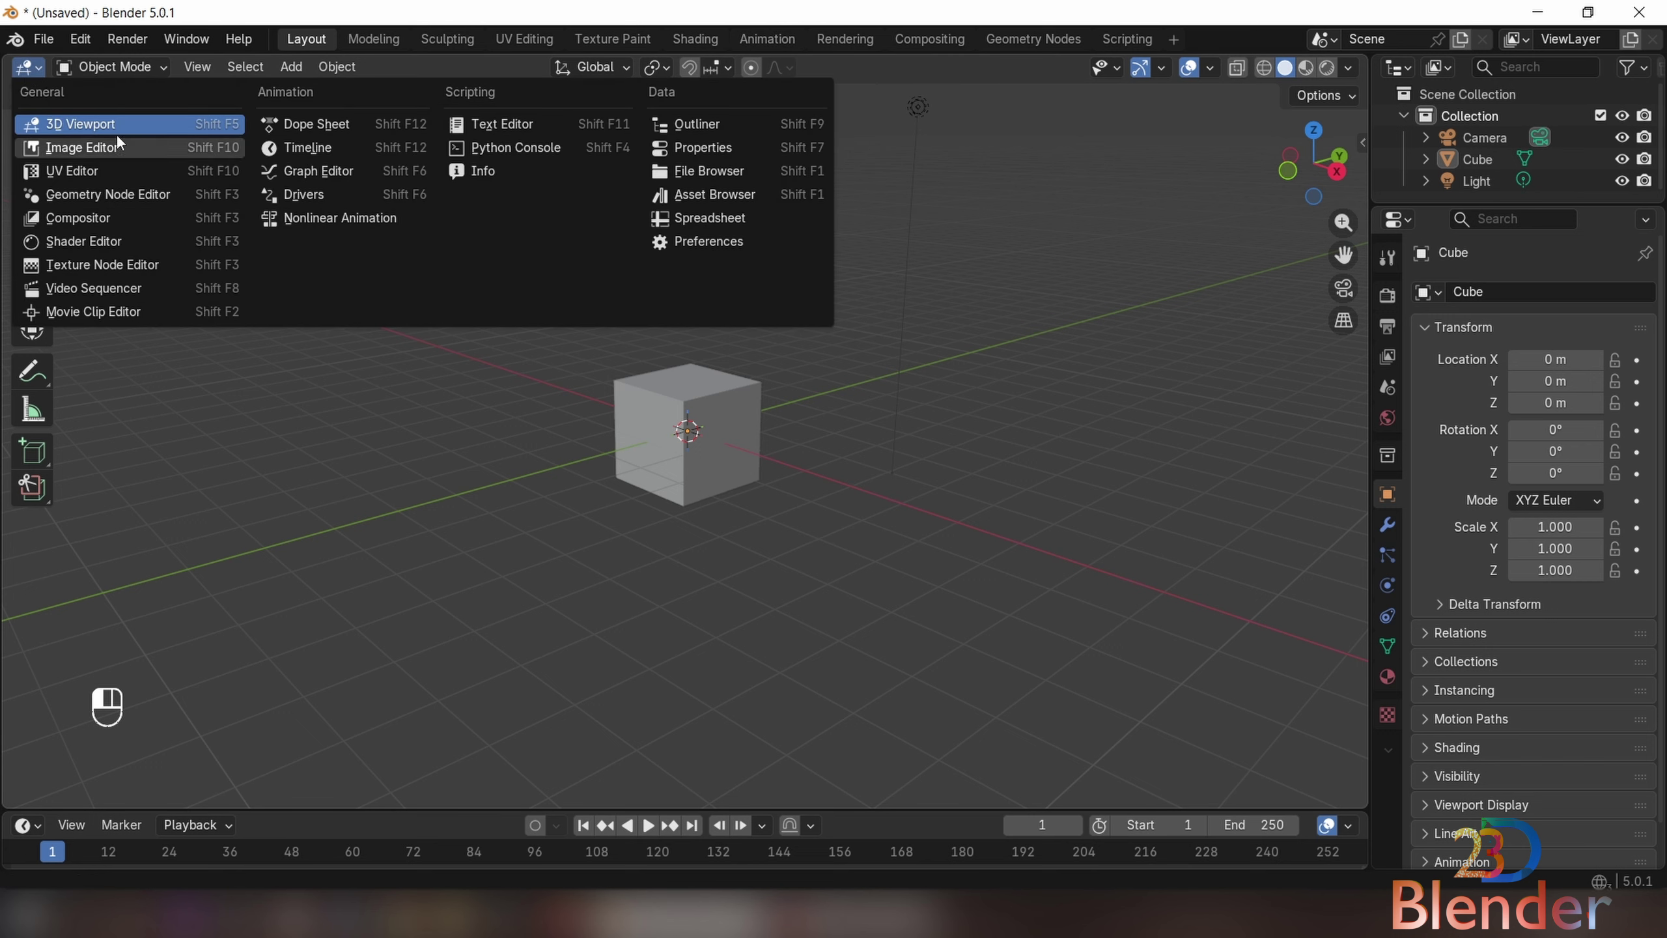
pyautogui.click(124, 171)
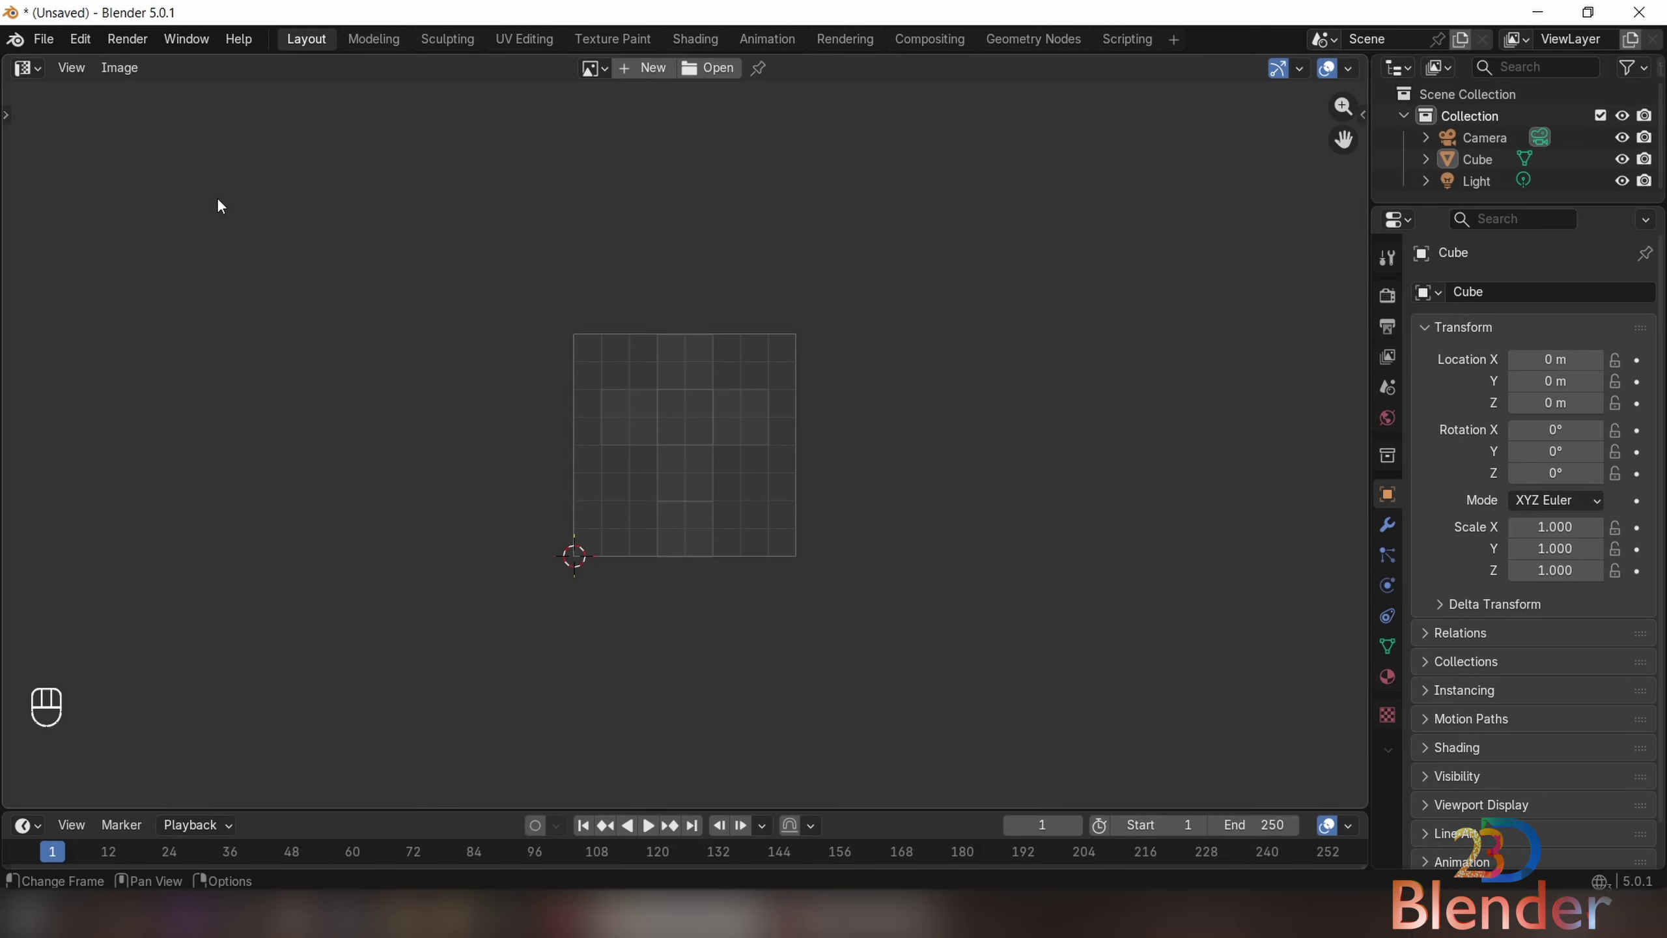
pyautogui.click(29, 68)
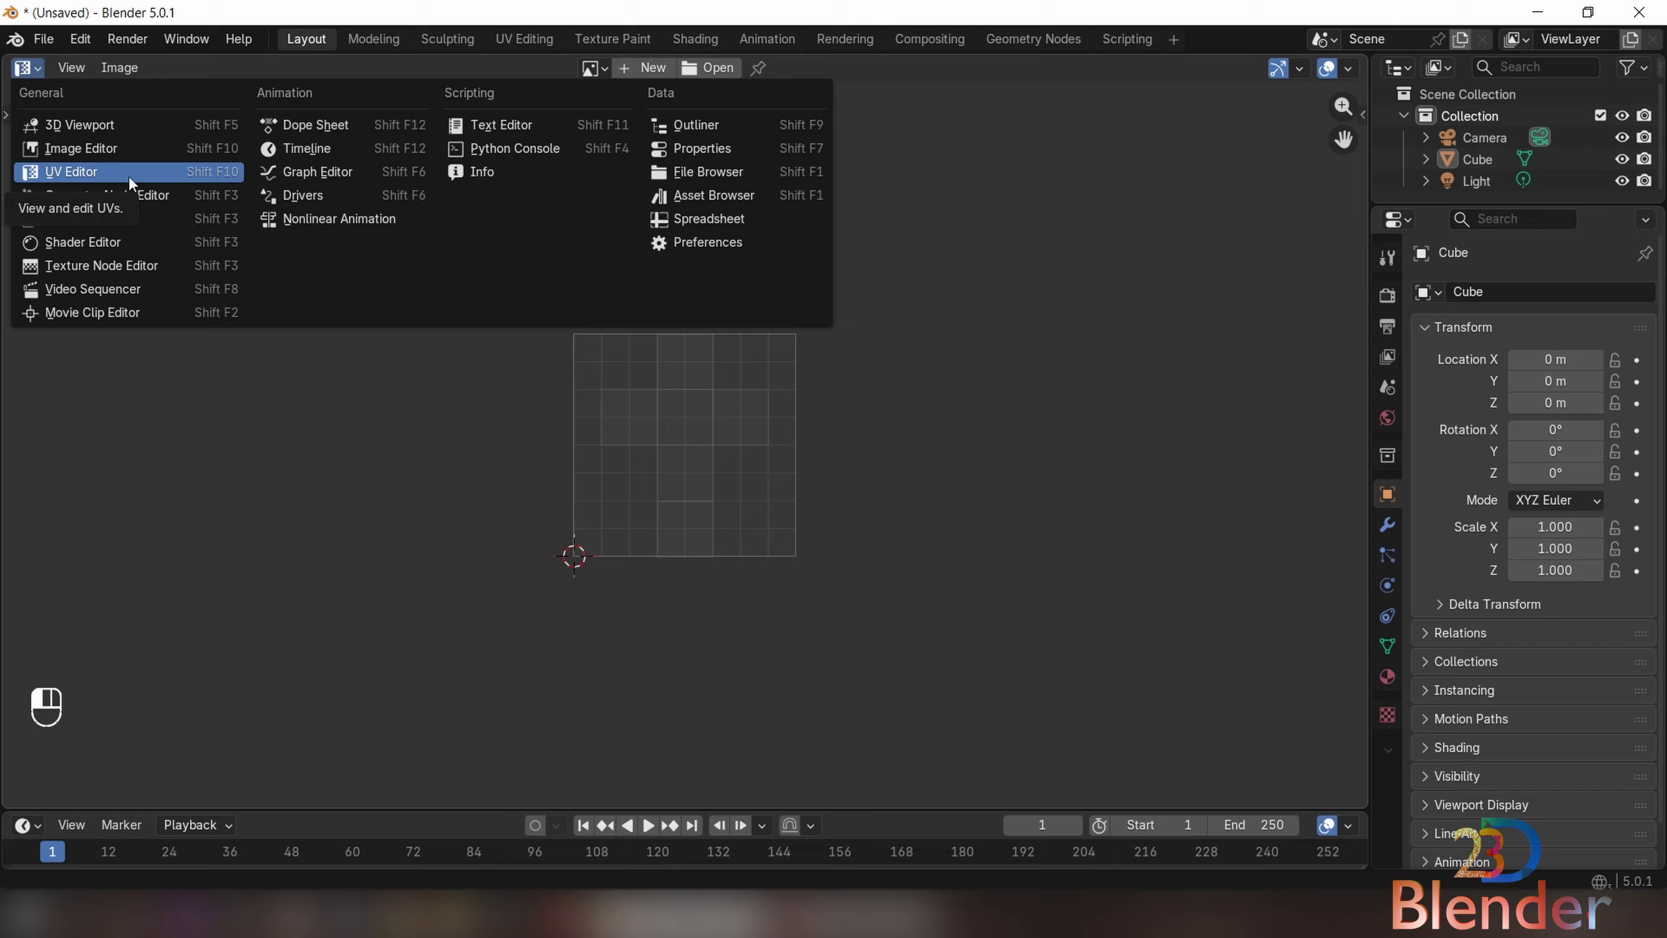
pyautogui.click(142, 245)
pyautogui.click(31, 68)
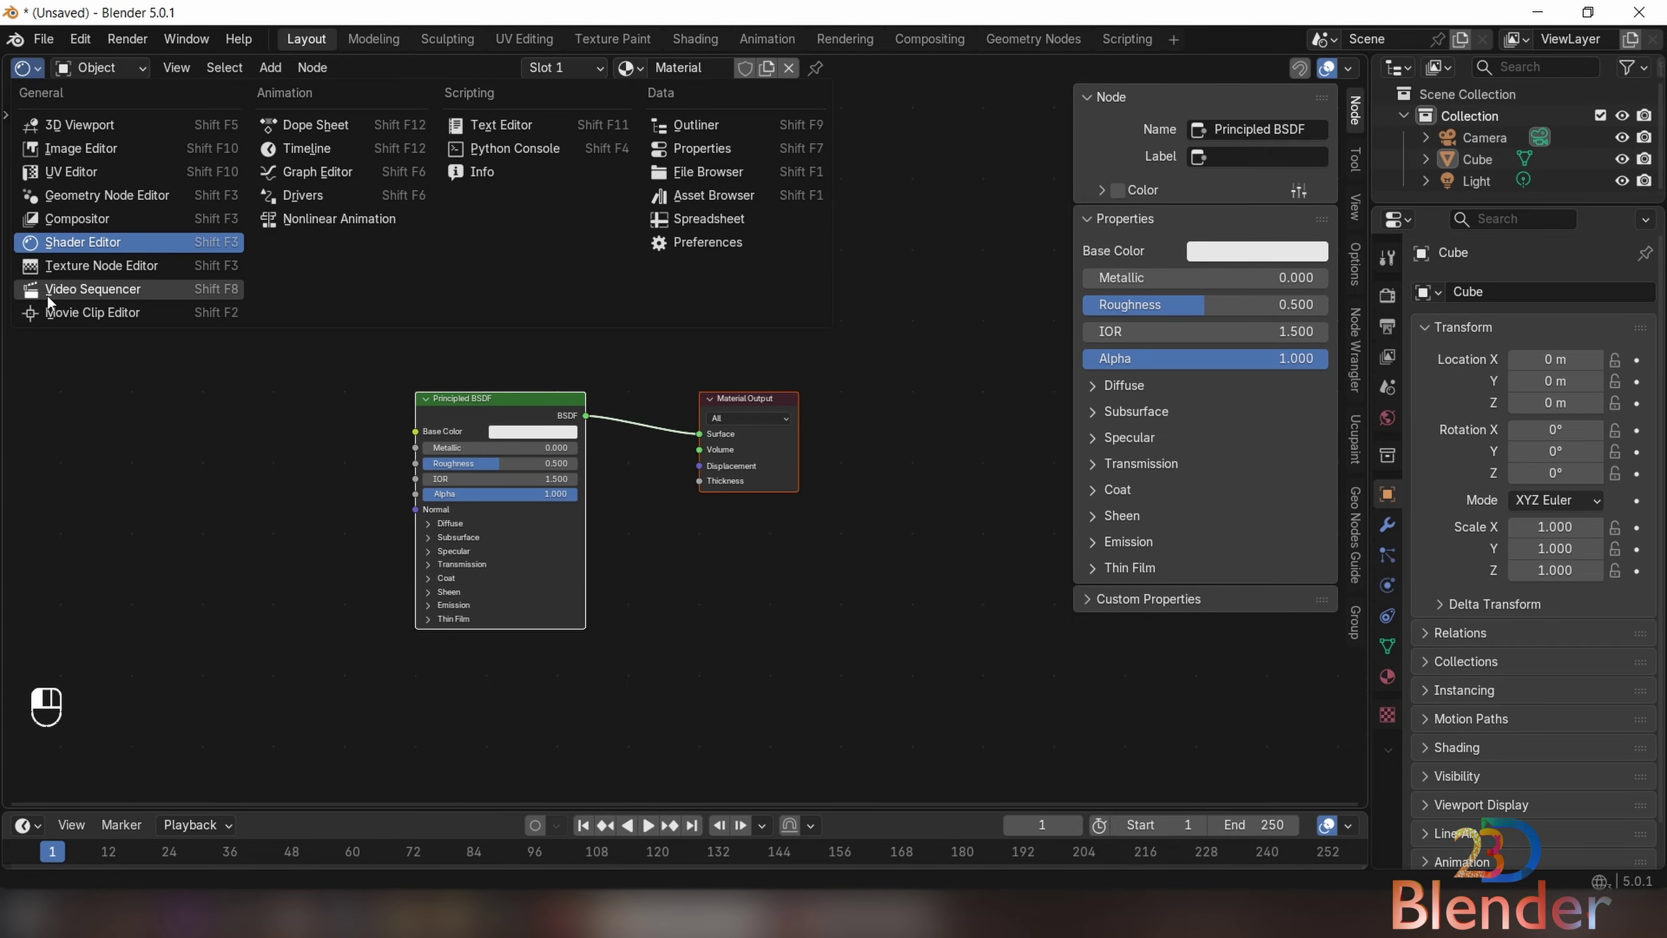
pyautogui.click(98, 122)
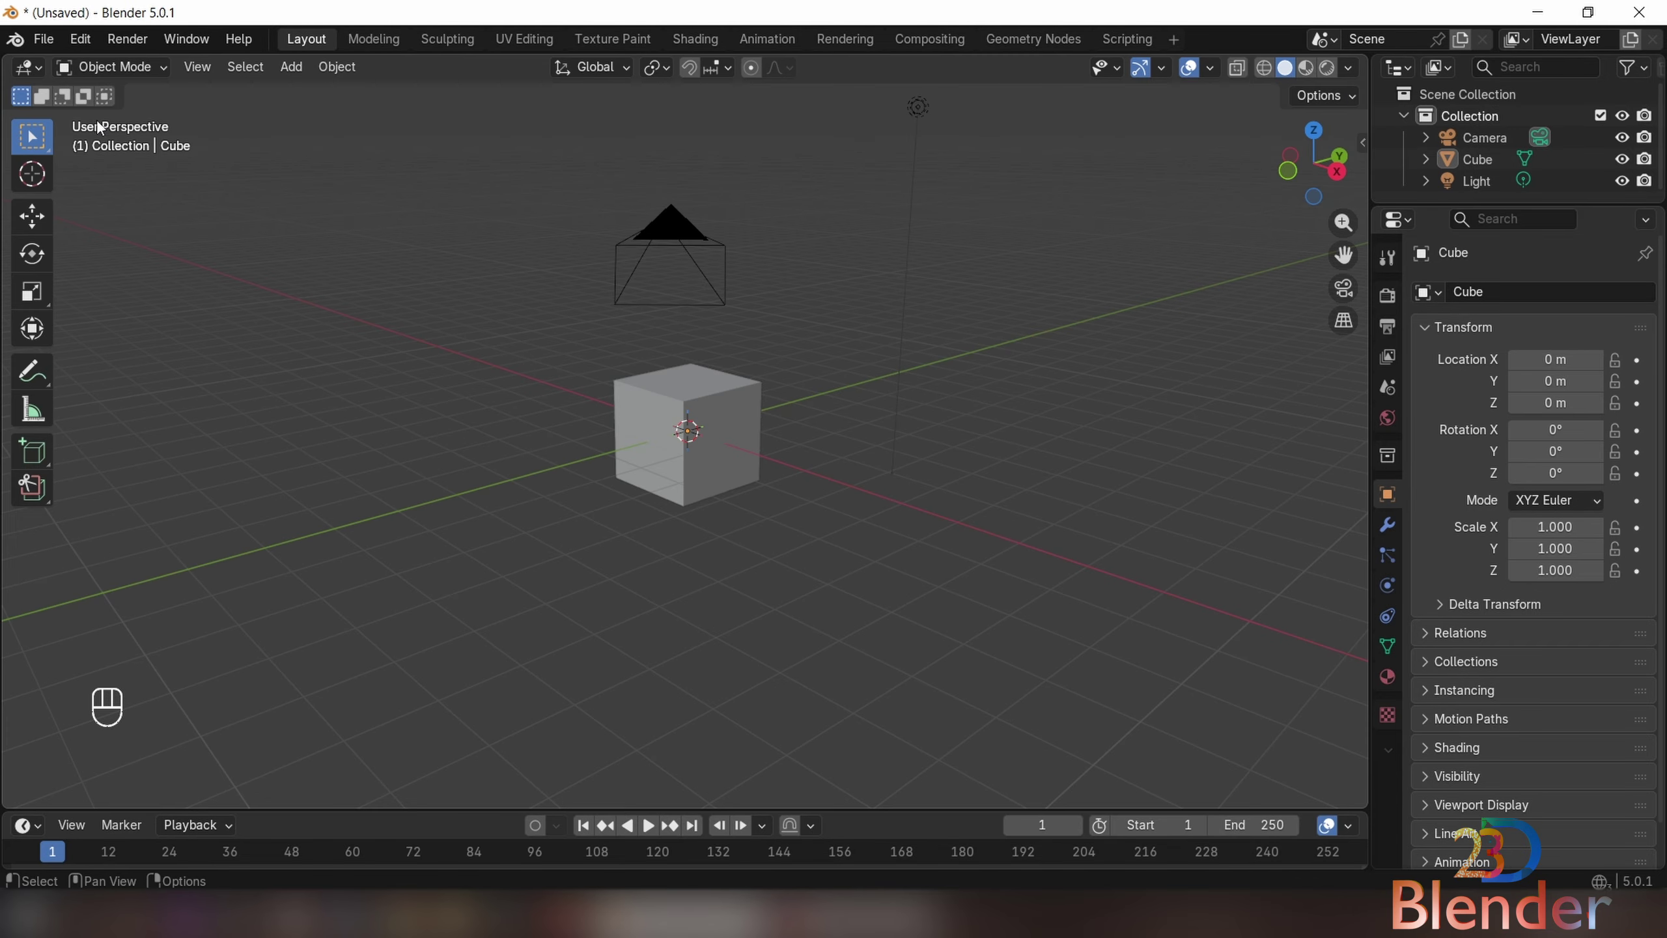
# - Look at the available interaction modes and try moving, rotating and scaling the cube in Object Mode
pyautogui.click(102, 66)
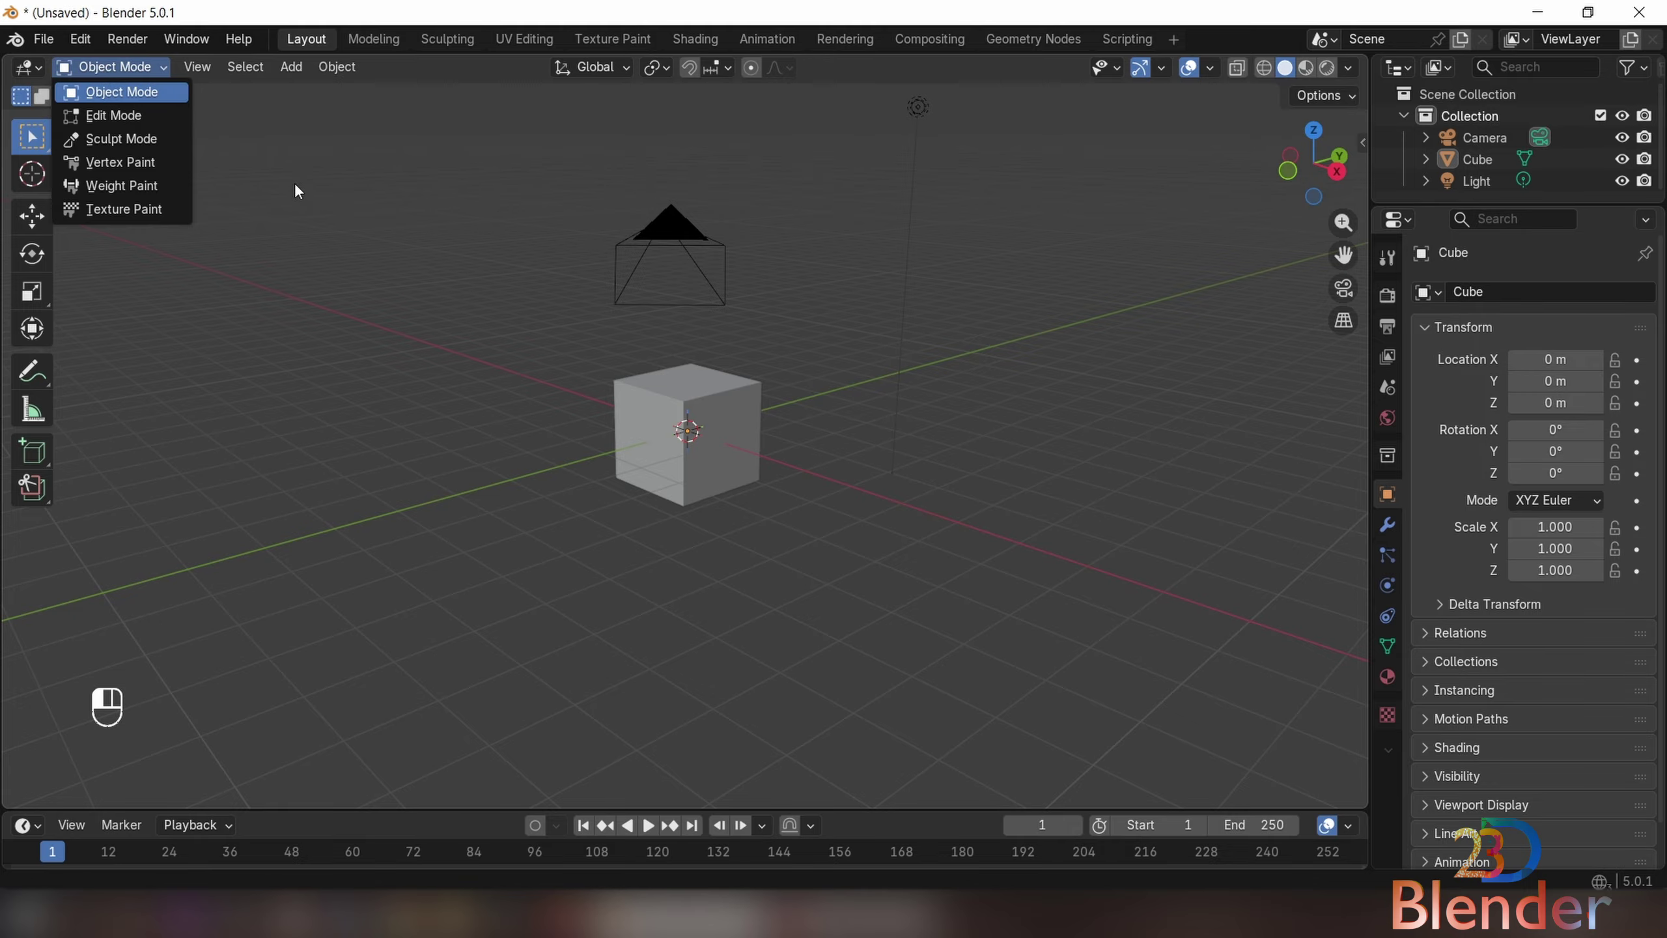
pyautogui.click(114, 66)
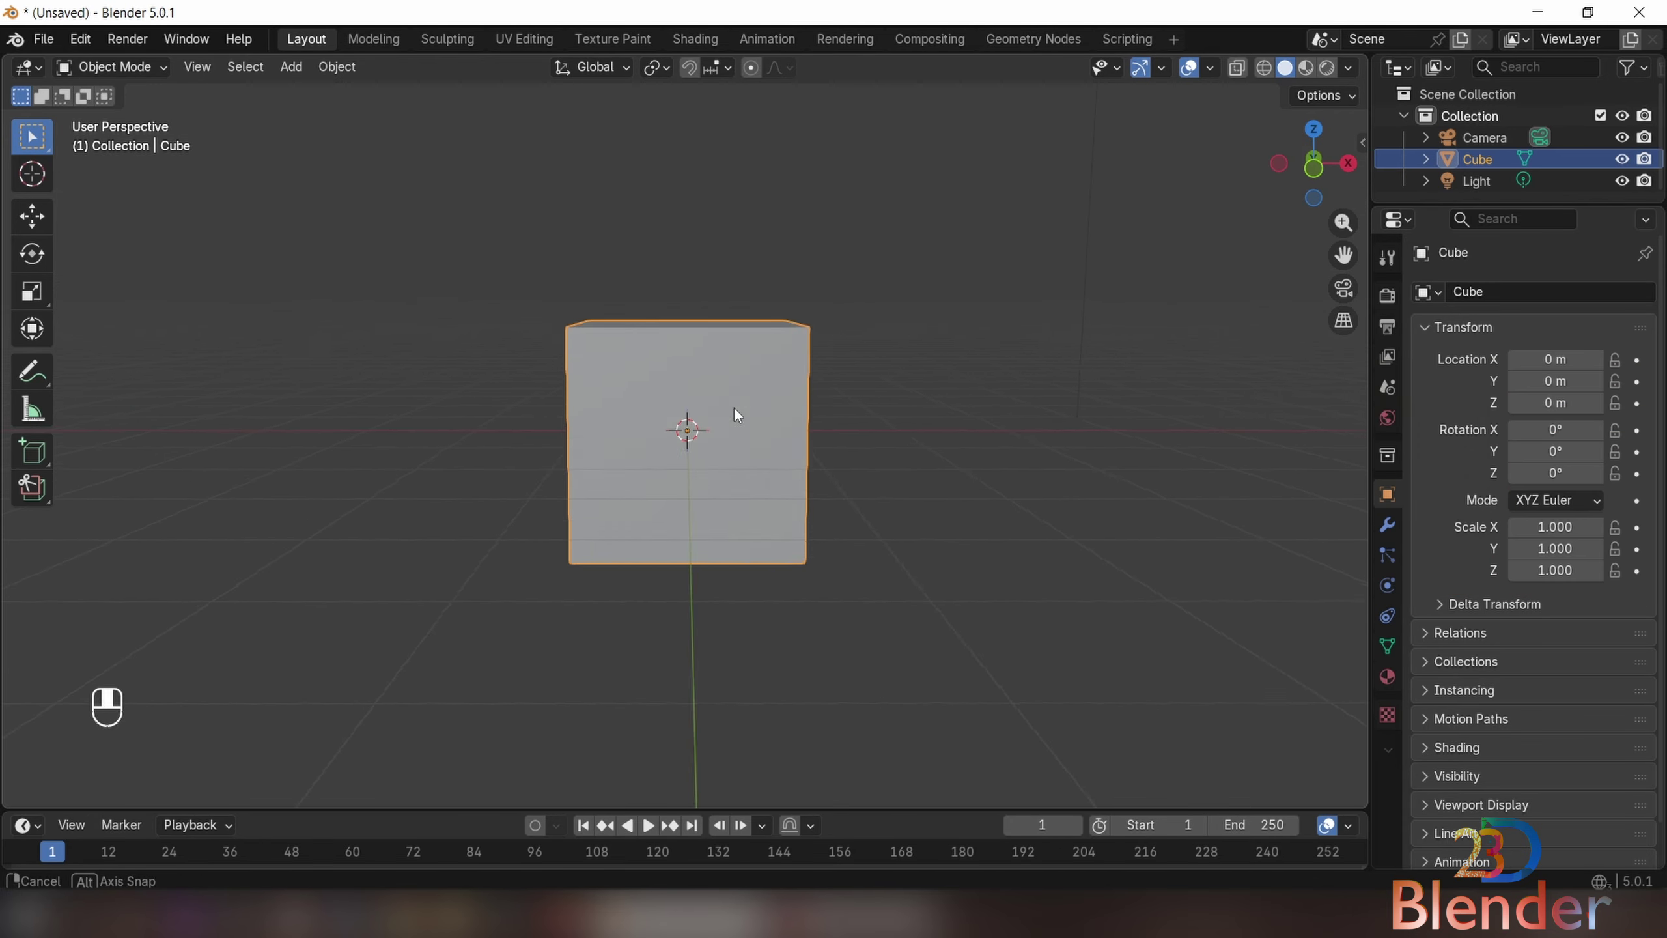
pyautogui.moveTo(734, 408); pyautogui.dragTo(722, 408, button='middle')
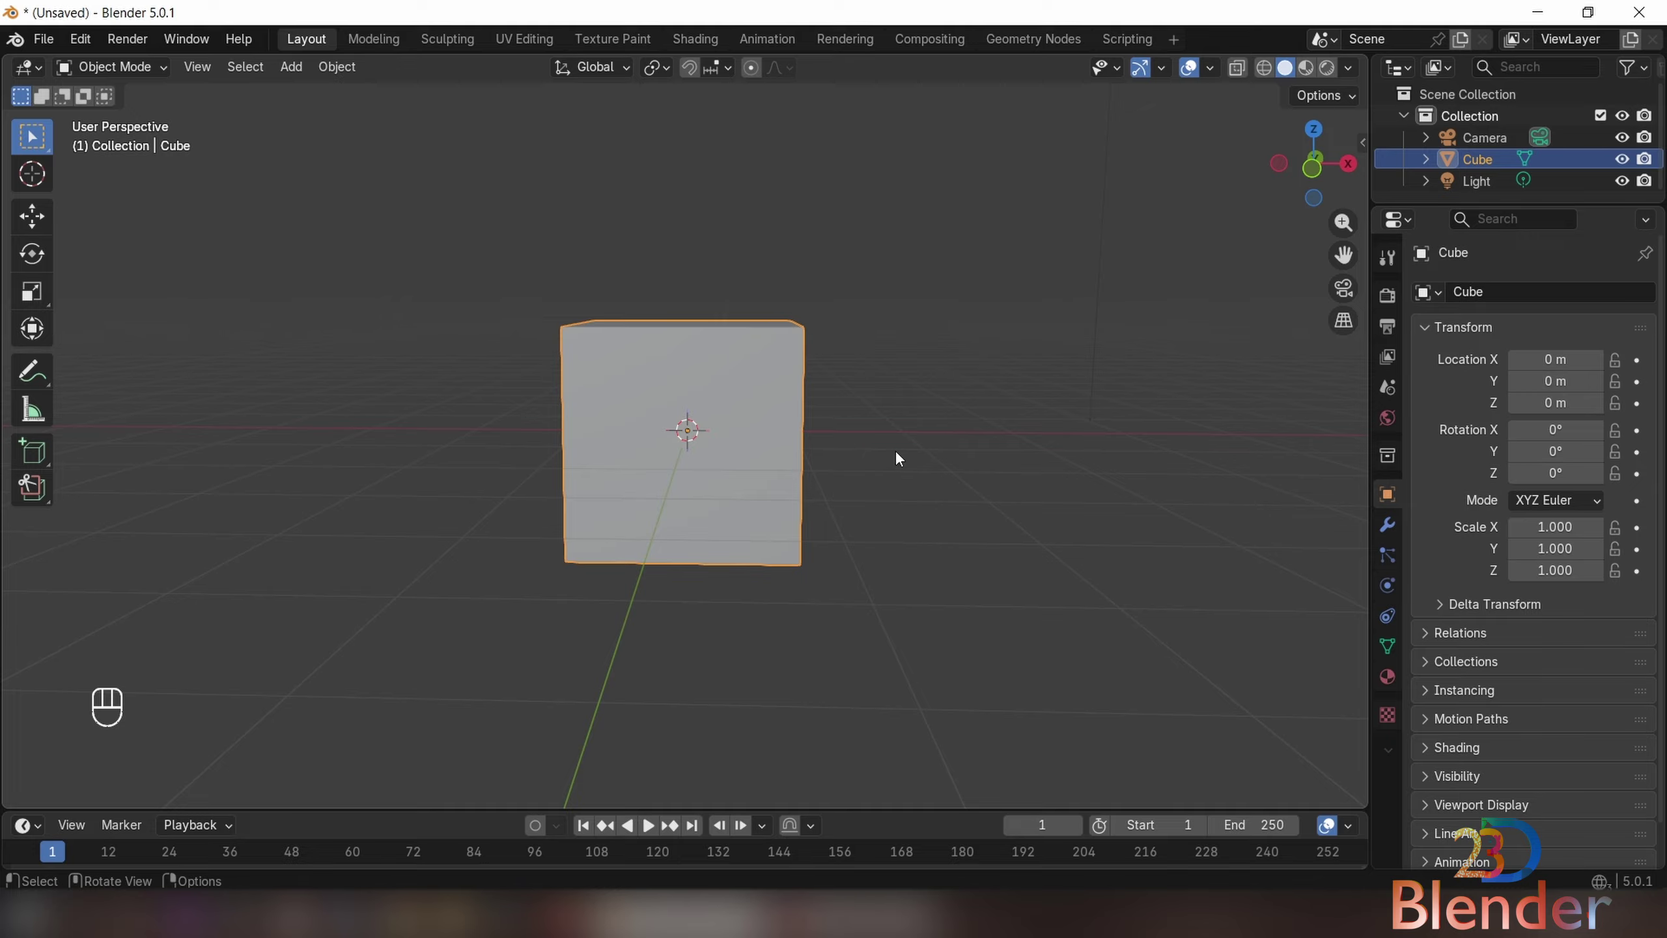
pyautogui.press('g')
pyautogui.press('g')
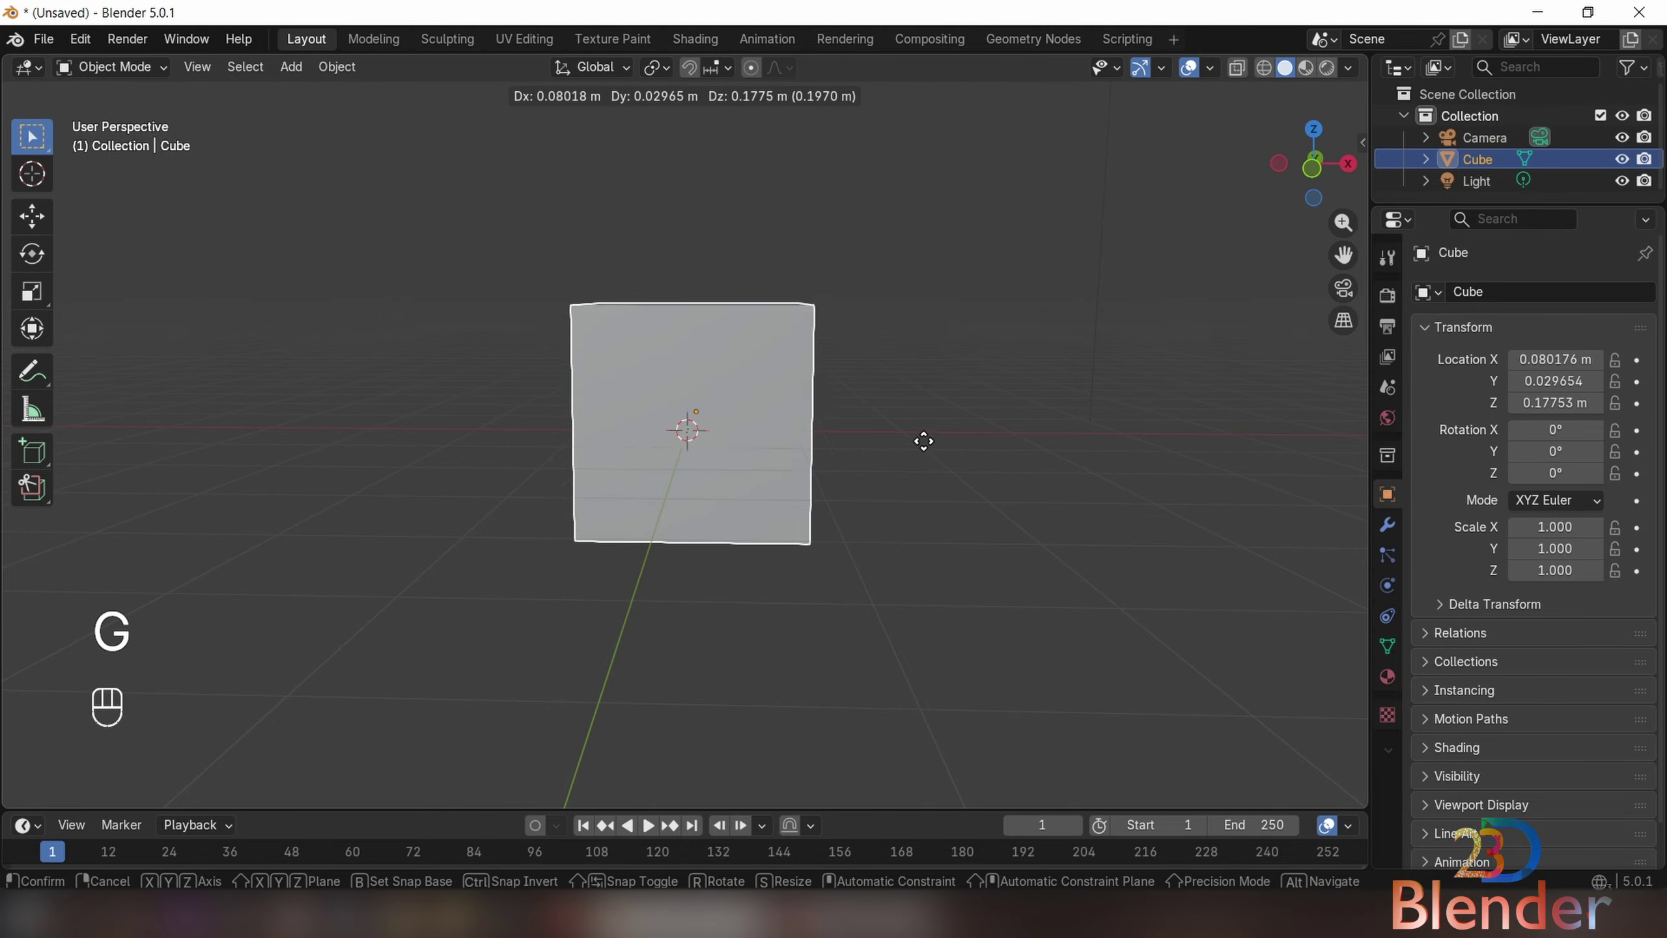
pyautogui.rightClick(745, 362)
pyautogui.press('r')
pyautogui.rightClick(722, 465)
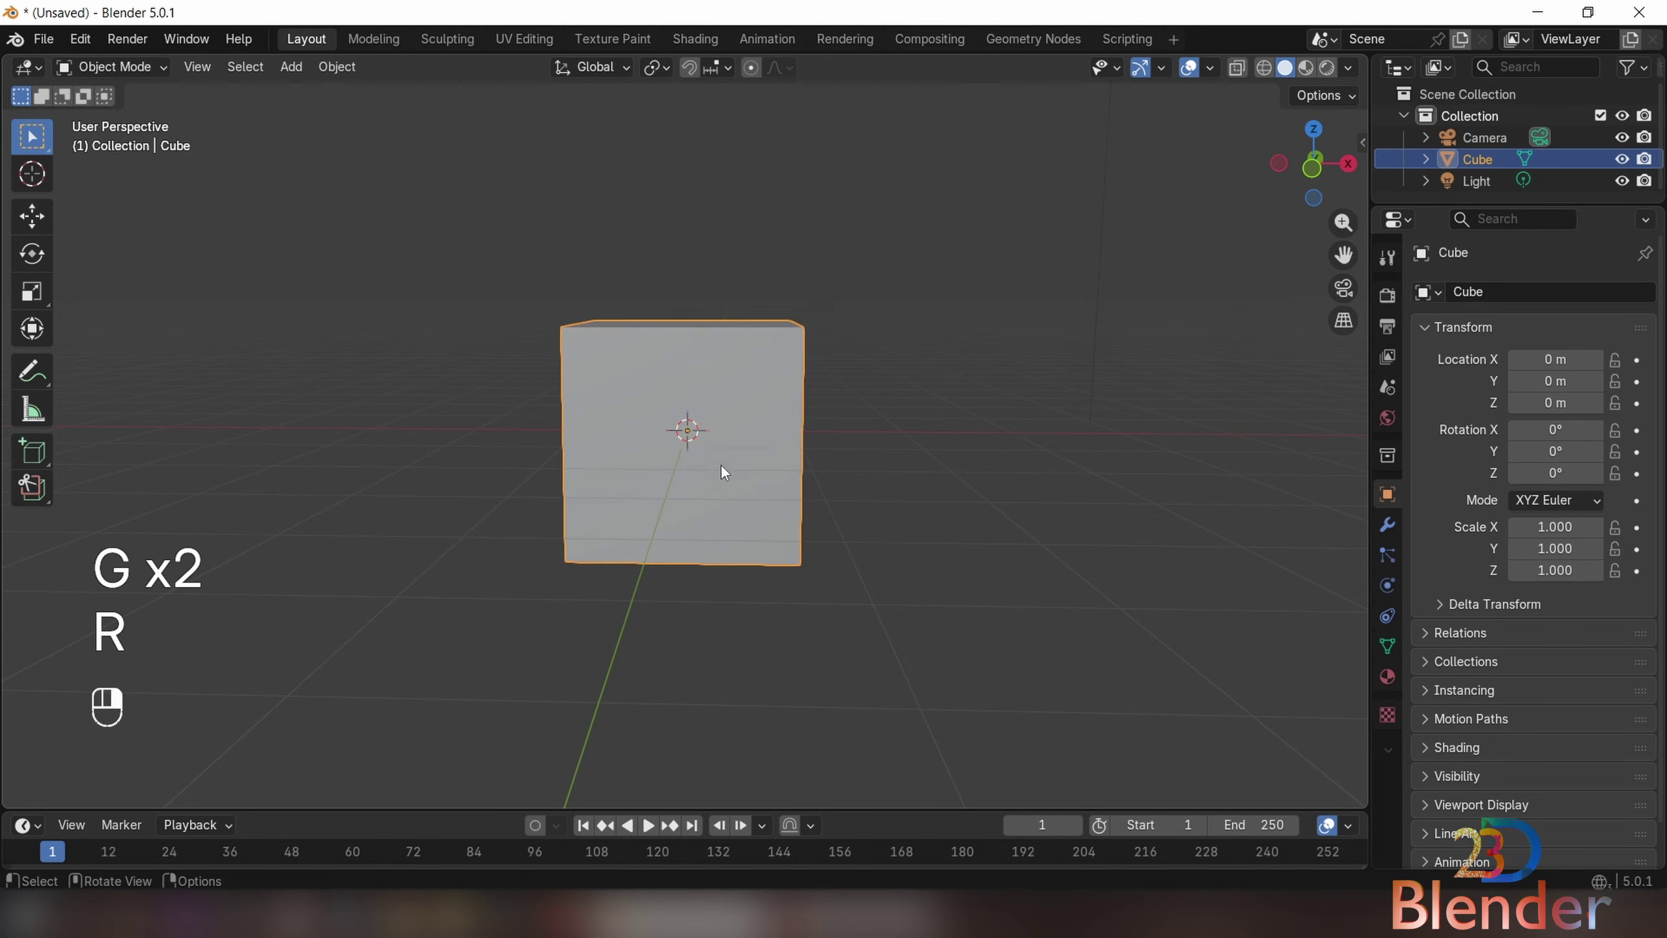
pyautogui.press('s')
pyautogui.rightClick(870, 528)
# - Try moving the cube freely around the scene and clear its location back to the origin
pyautogui.press('g')
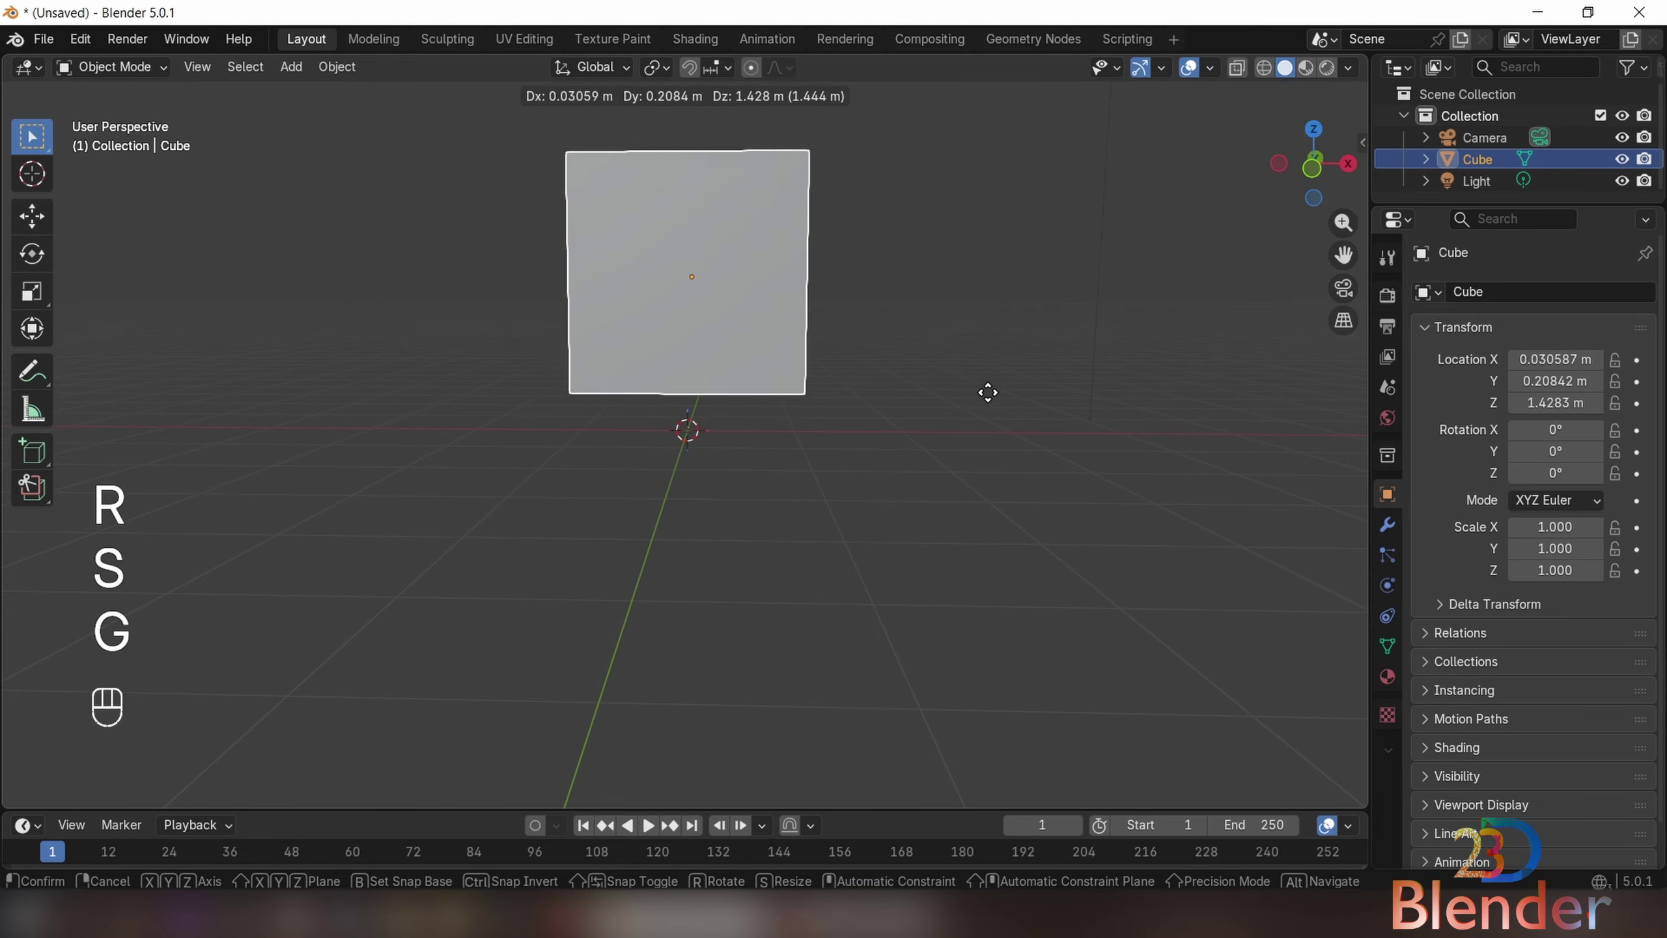
pyautogui.rightClick(984, 437)
pyautogui.press('g')
pyautogui.rightClick(767, 480)
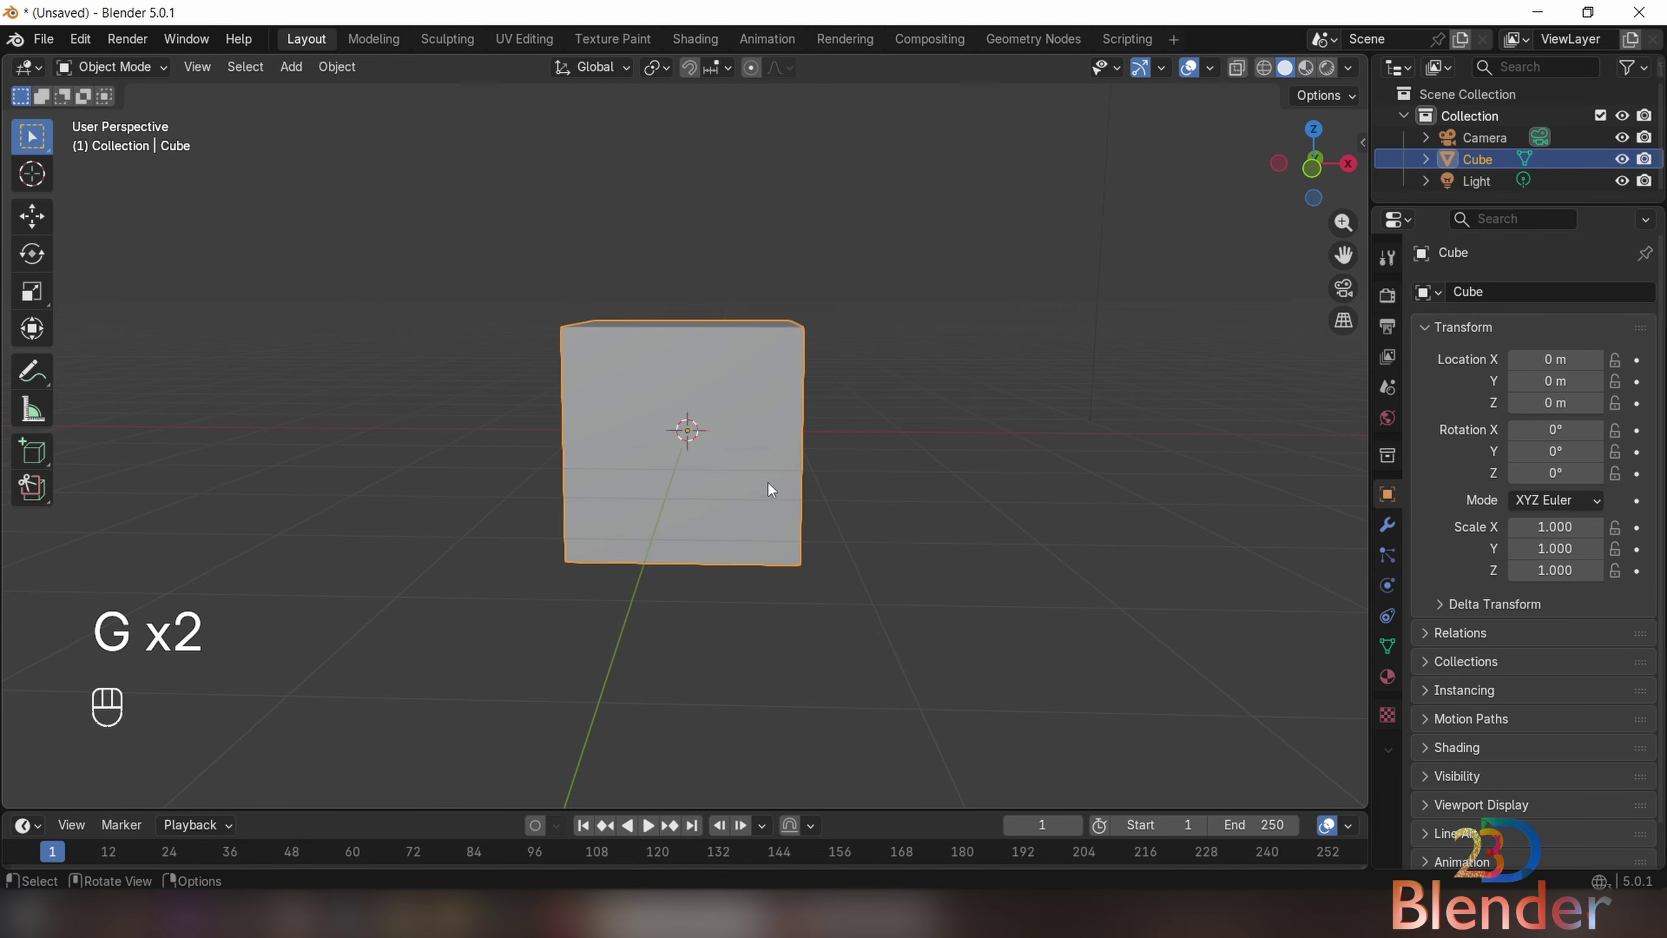
pyautogui.press('g')
pyautogui.rightClick(784, 341)
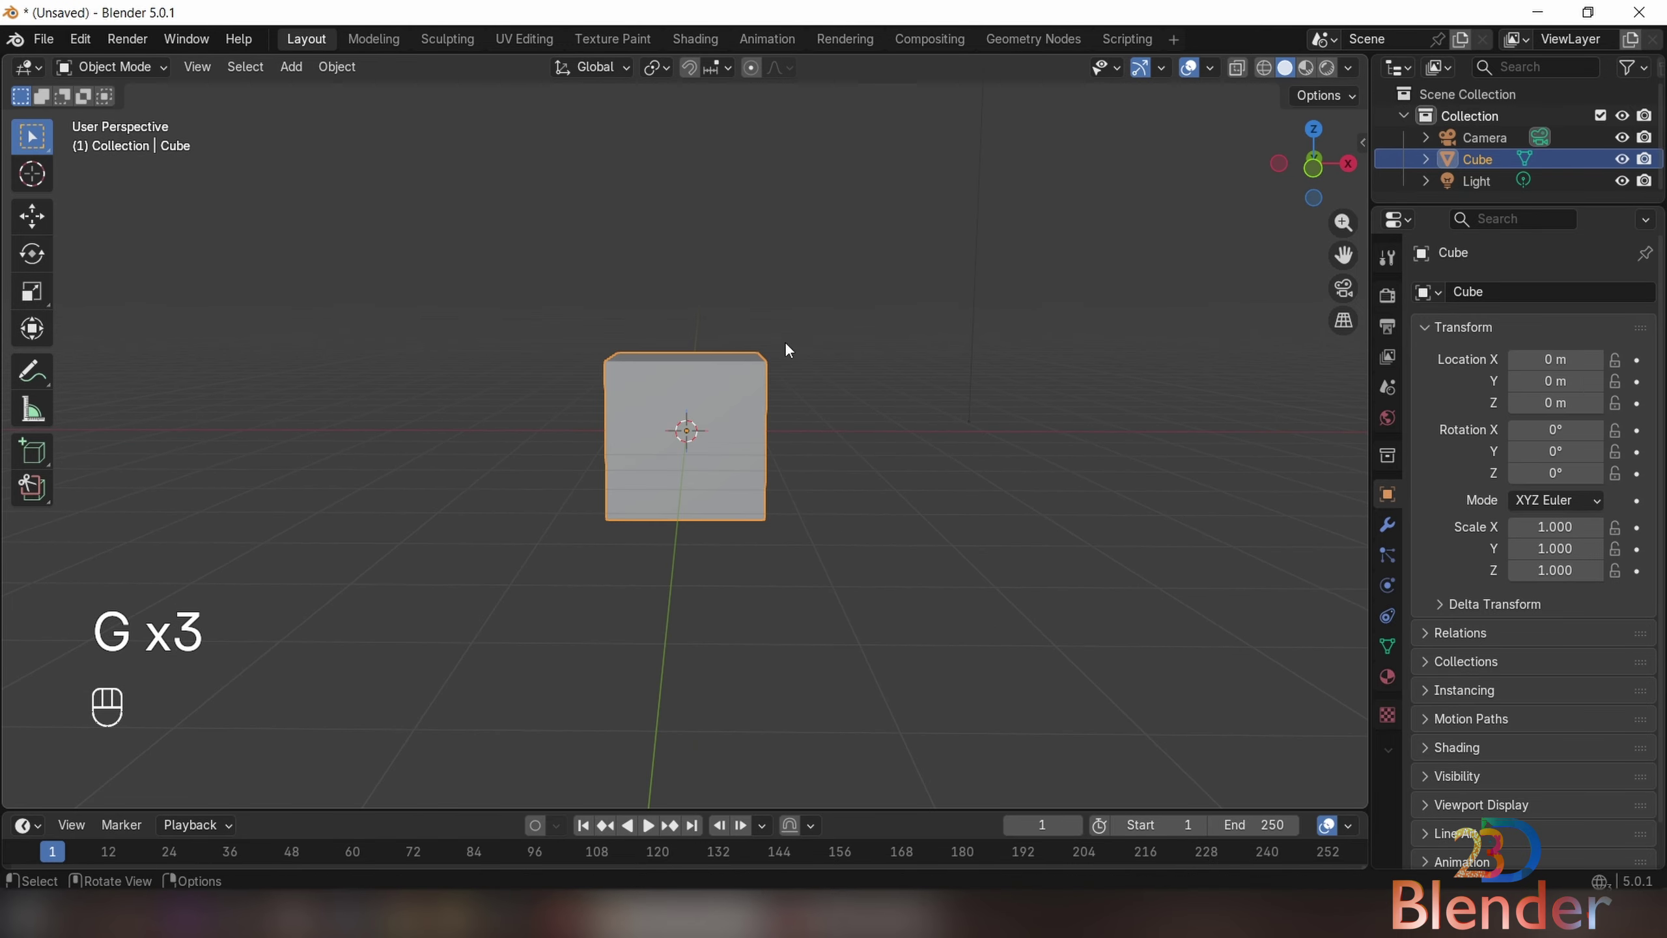
pyautogui.press('g')
pyautogui.click(597, 350)
pyautogui.press('g')
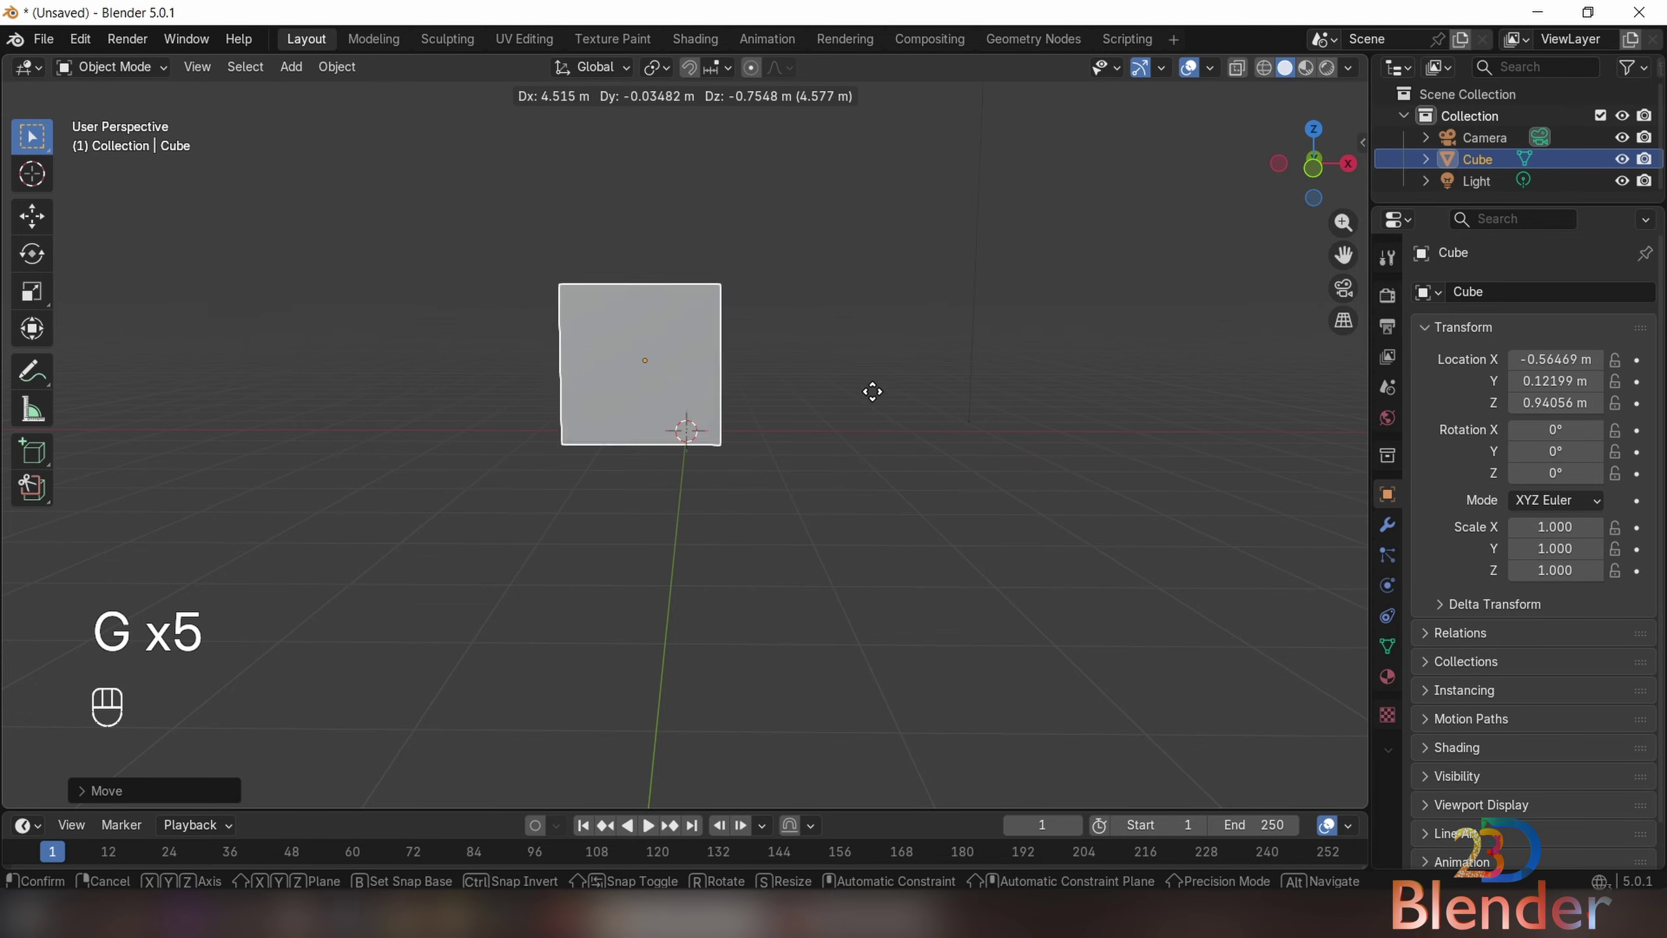
pyautogui.rightClick(847, 418)
pyautogui.hotkey('alt', 'g')
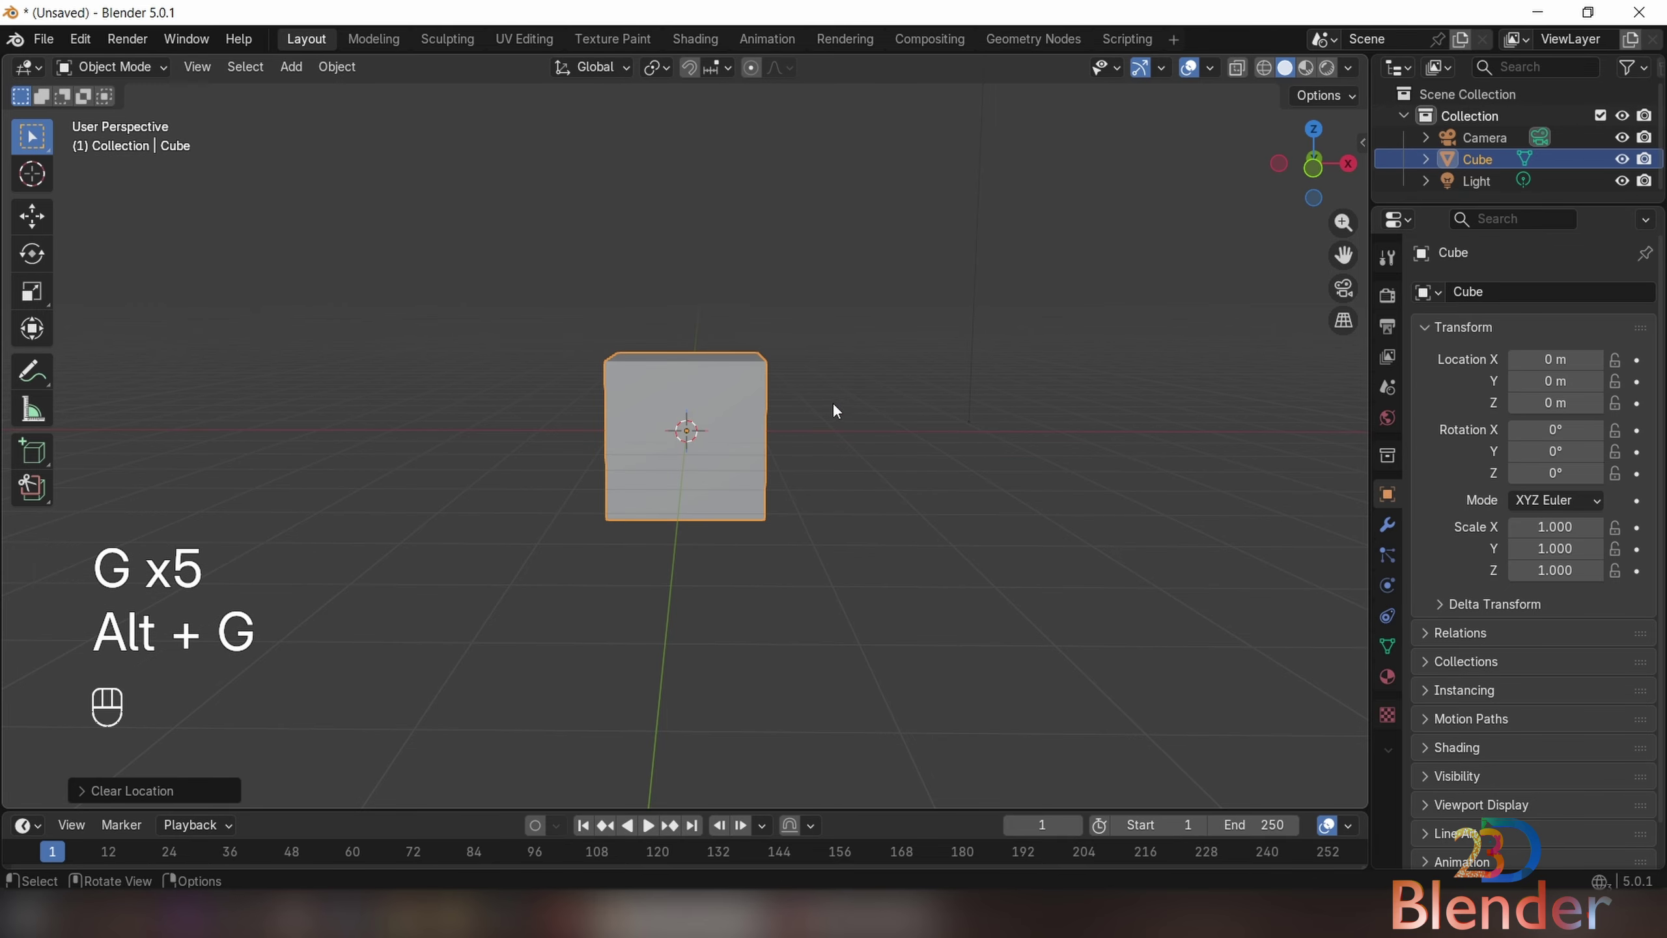
# - Switch the cube to Edit Mode and box-select vertices at the corners of its top face
pyautogui.click(153, 69)
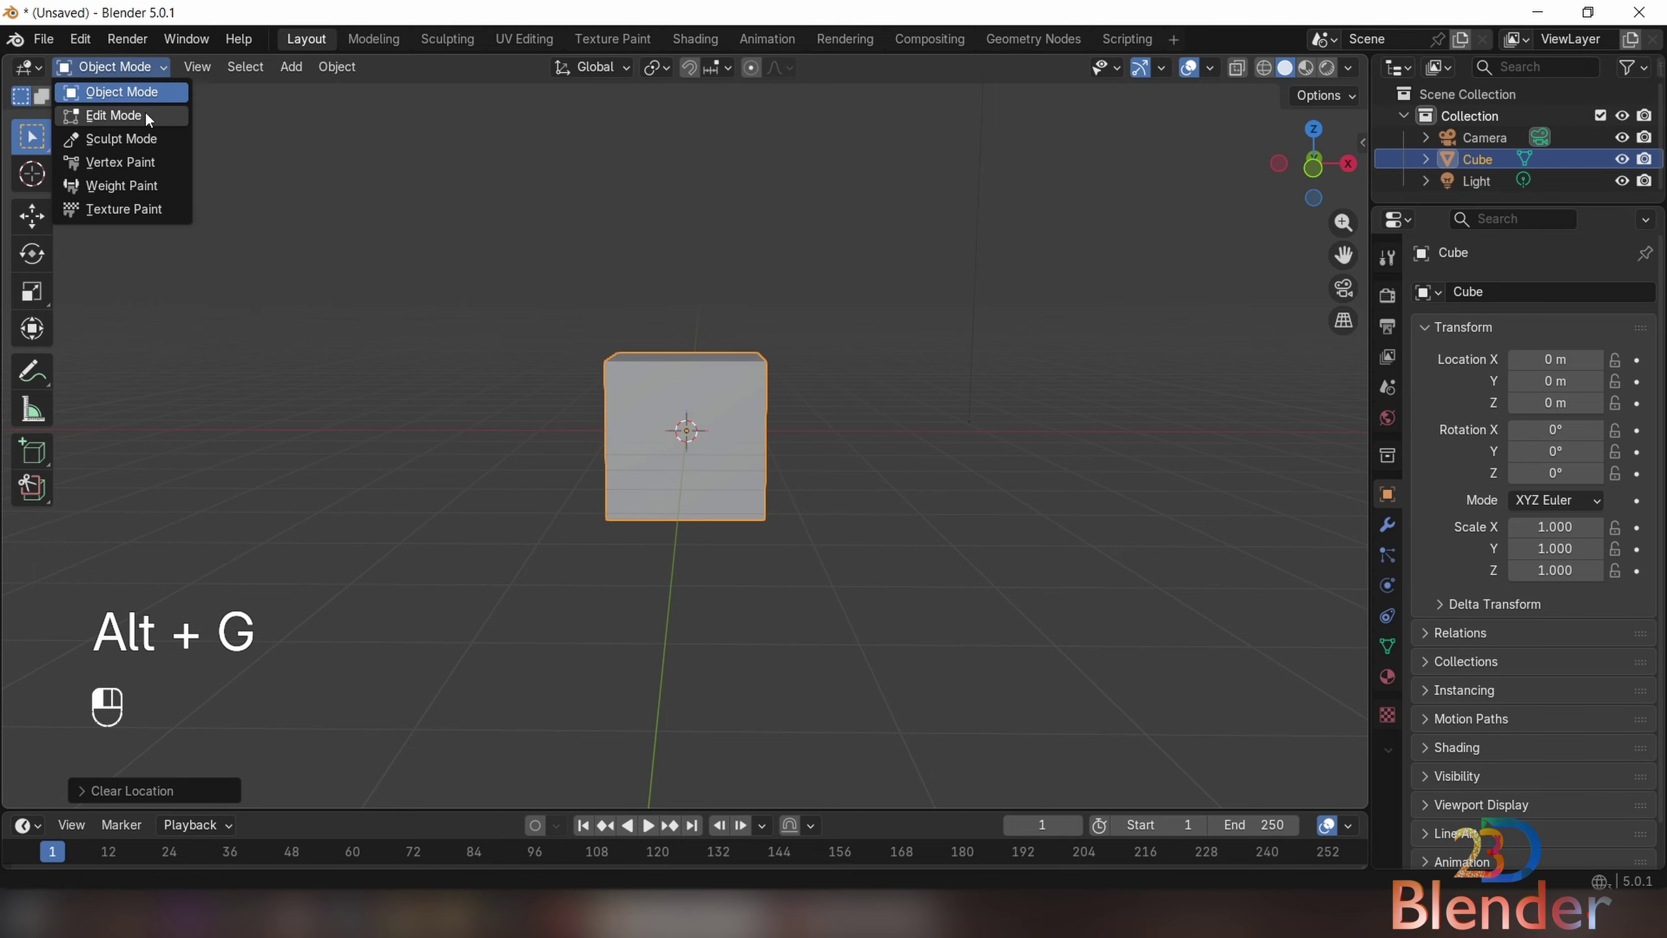
pyautogui.click(144, 110)
pyautogui.moveTo(681, 367); pyautogui.dragTo(603, 407, button='middle')
pyautogui.press('b')
pyautogui.moveTo(604, 407); pyautogui.dragTo(622, 419)
pyautogui.moveTo(630, 407); pyautogui.dragTo(727, 420, button='middle')
pyautogui.moveTo(755, 305); pyautogui.dragTo(831, 371)
pyautogui.moveTo(593, 299); pyautogui.dragTo(659, 347)
# - Return the cube from Edit Mode to Object Mode
pyautogui.click(120, 66)
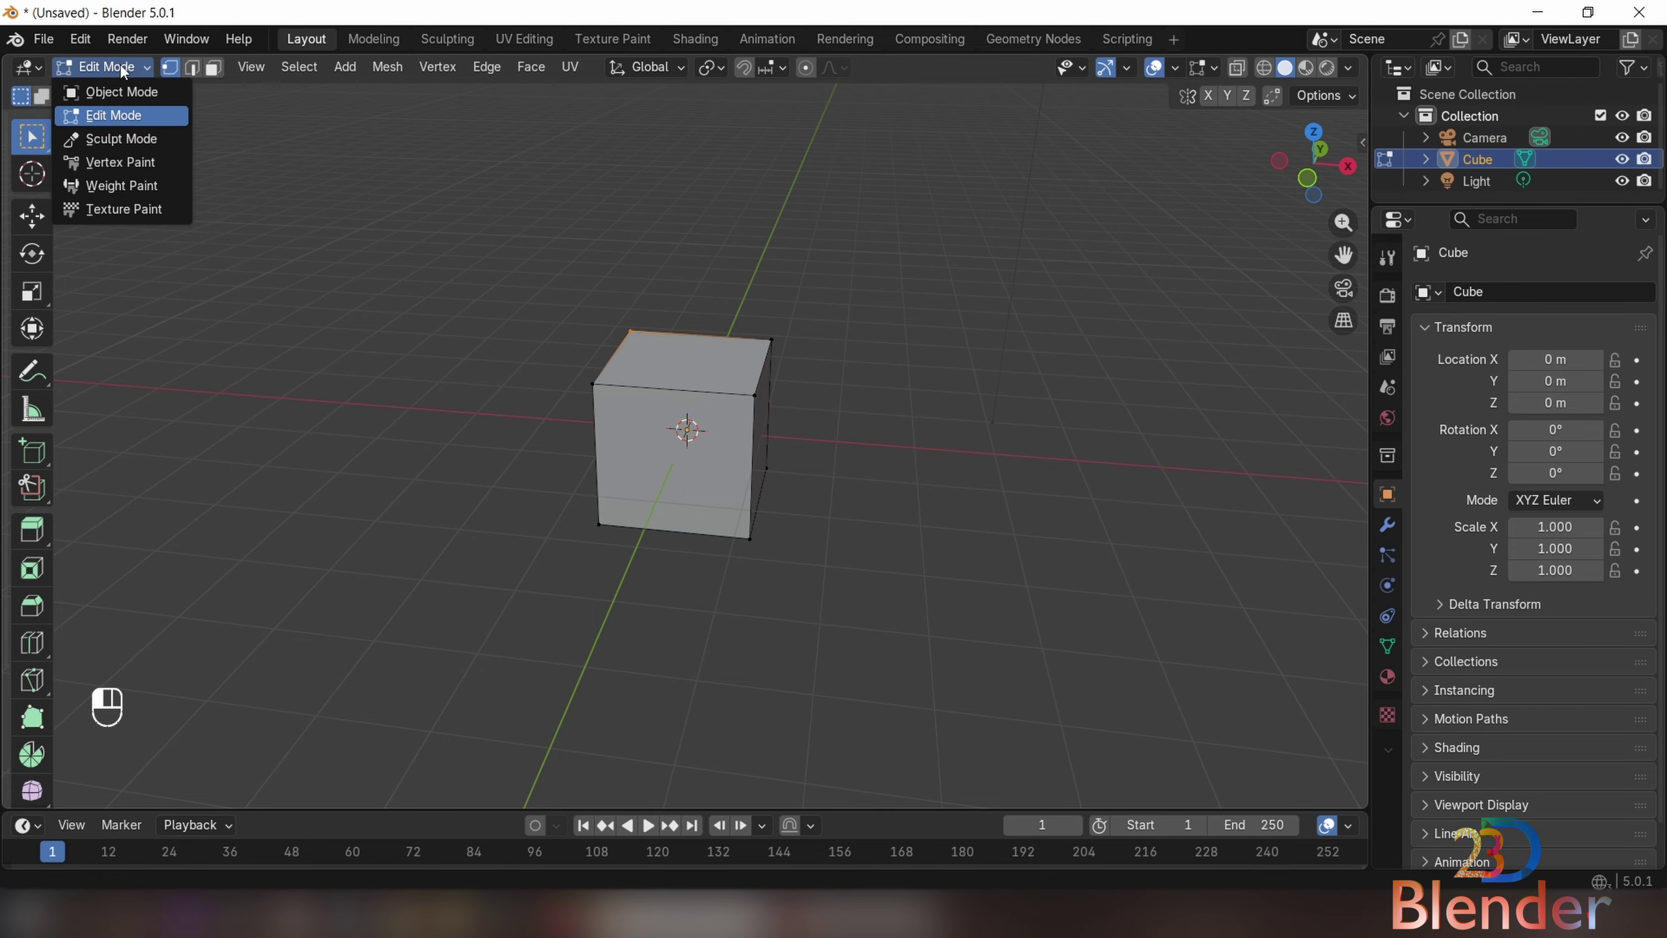
pyautogui.click(146, 88)
pyautogui.moveTo(365, 198); pyautogui.dragTo(389, 179, button='middle')
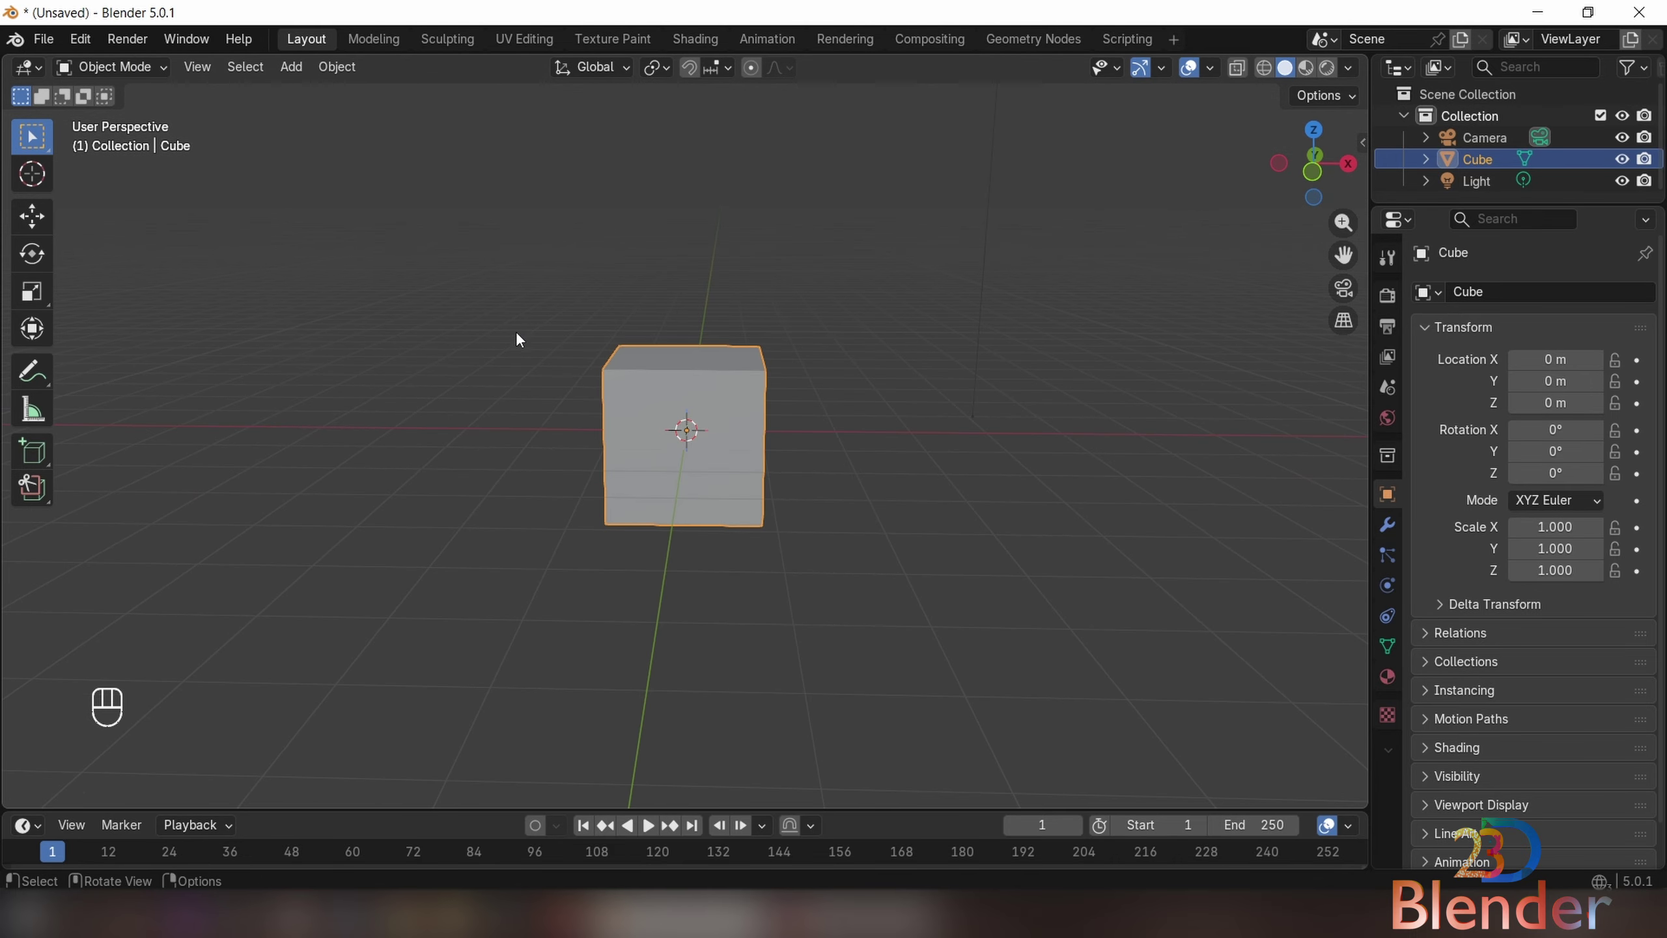
pyautogui.scroll(2, 525, 333)
# - Hide and show the viewport toolbar repeatedly, ending with it shown, and activate the Select Box tool
pyautogui.click(194, 68)
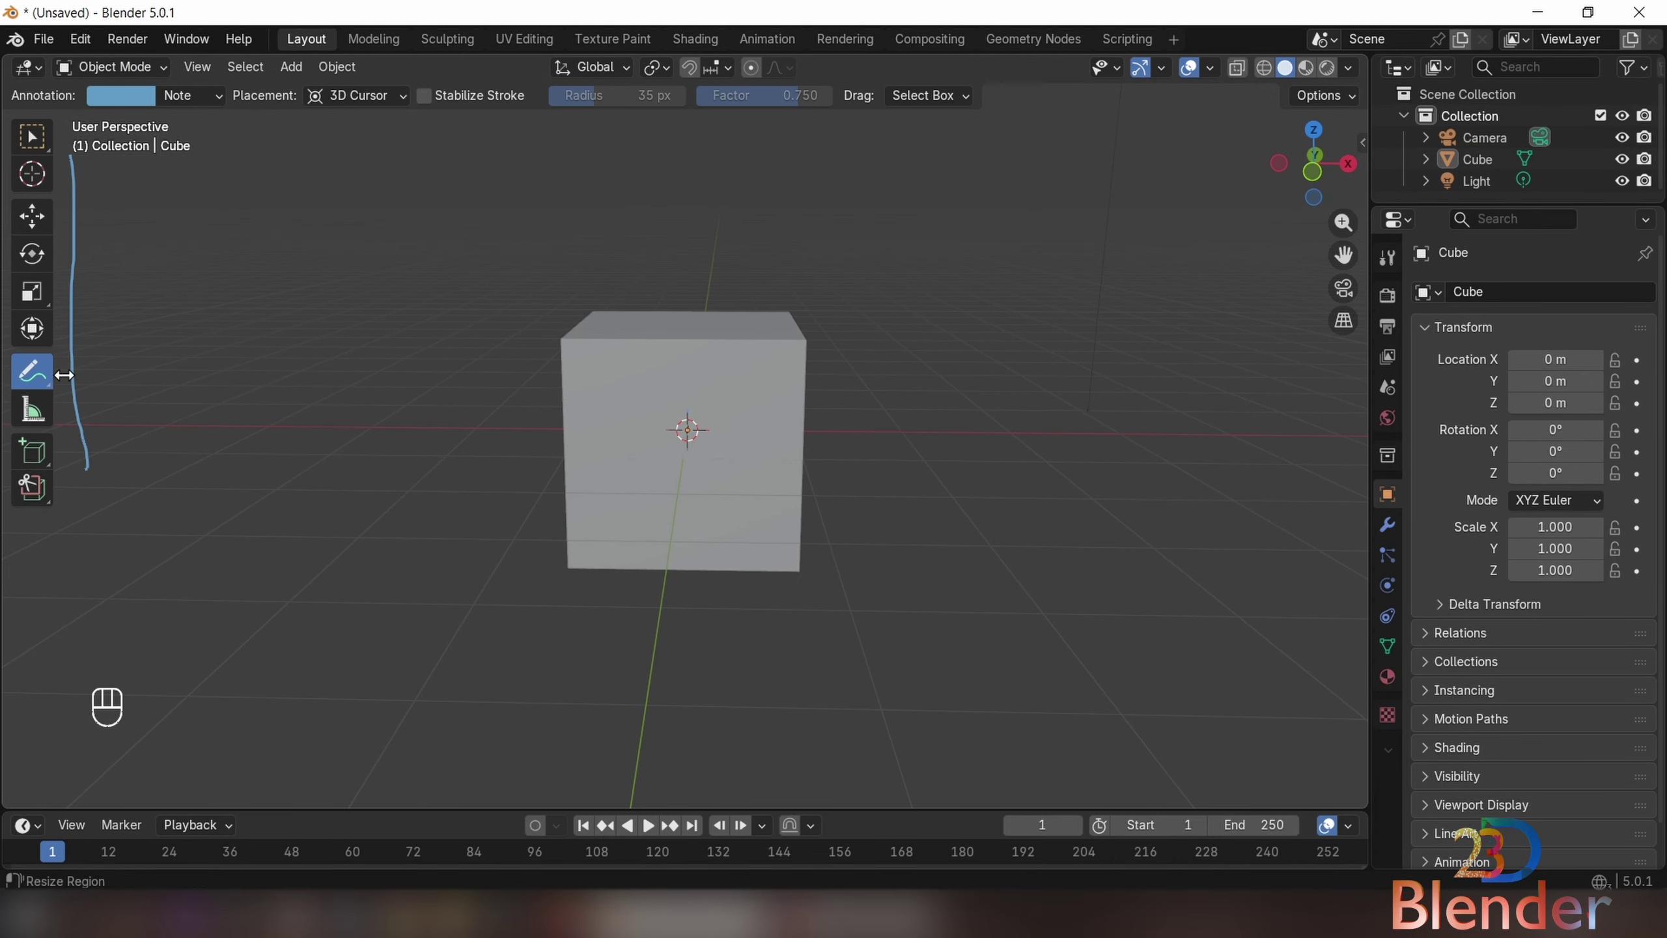
pyautogui.press('t')
pyautogui.press('t')
pyautogui.press('t')
pyautogui.press('t')
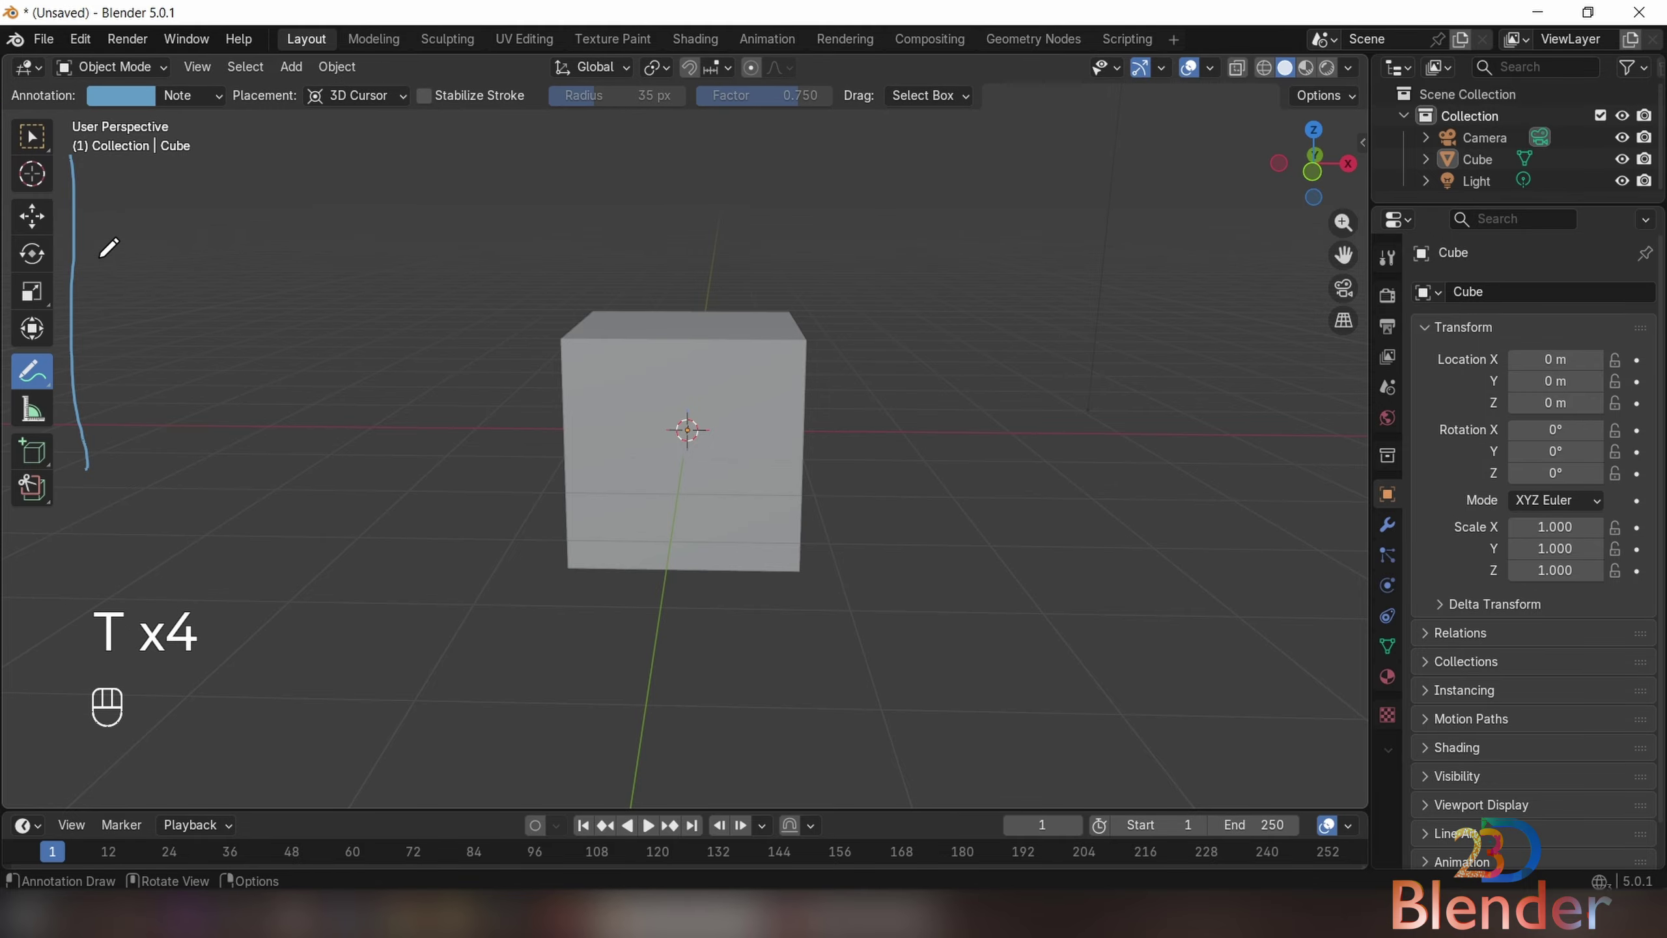
pyautogui.press('t')
pyautogui.press('t')
pyautogui.click(31, 136)
# - Show the viewport sidebar with the Item transform properties and select the cube
pyautogui.click(197, 66)
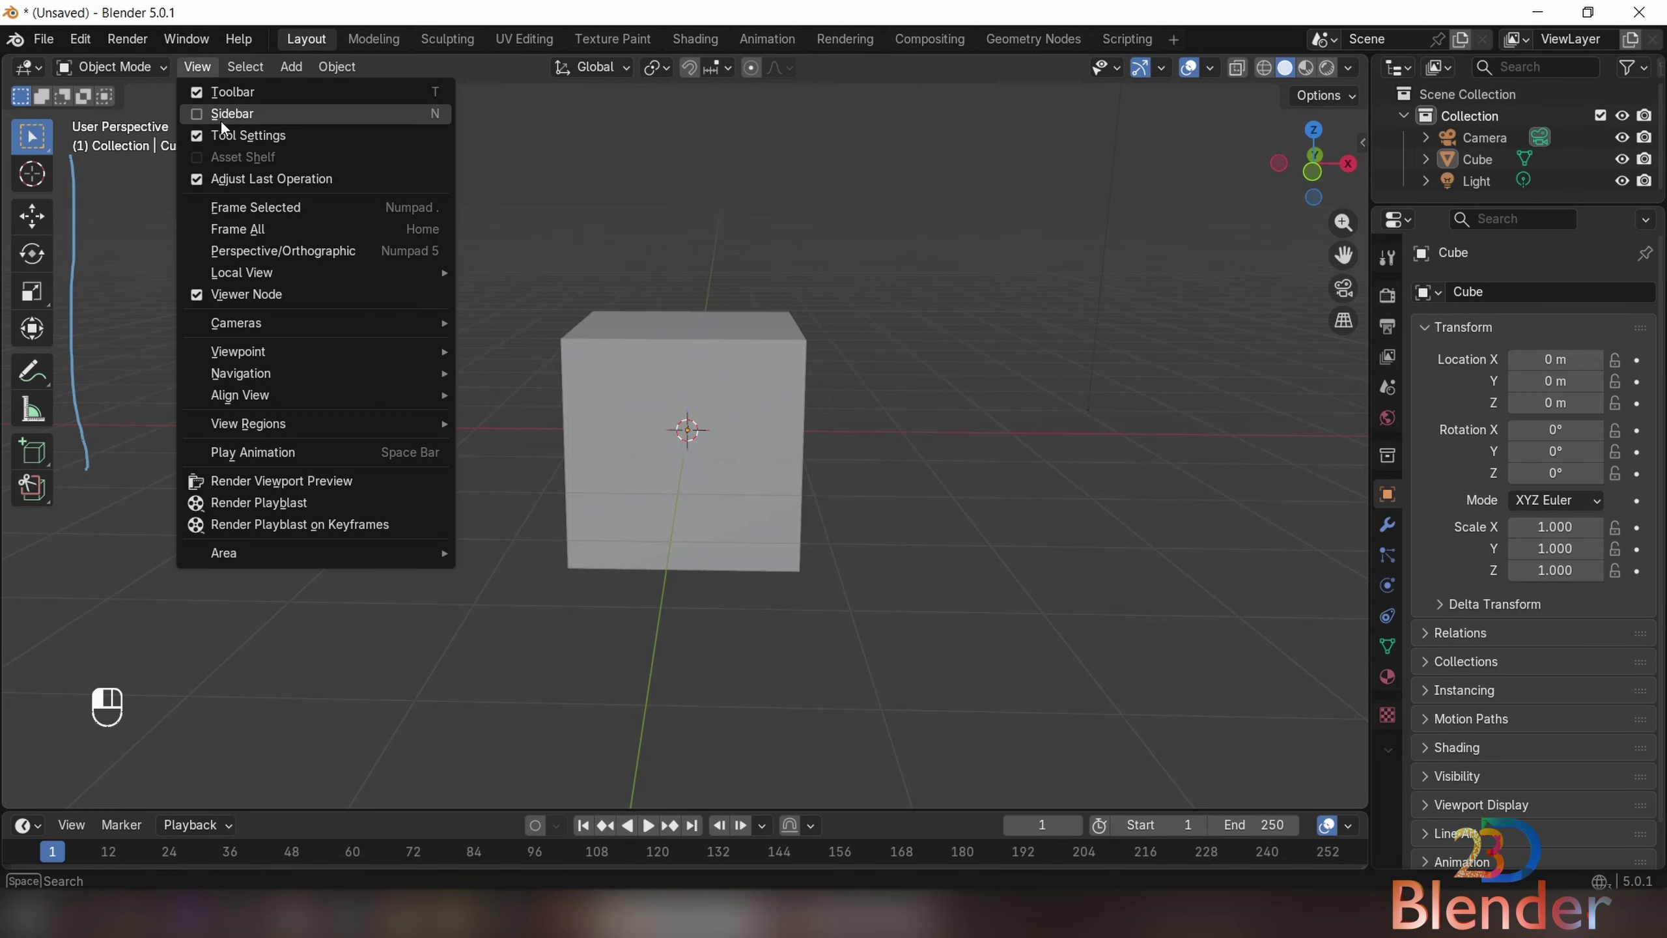
pyautogui.click(192, 118)
pyautogui.click(1354, 137)
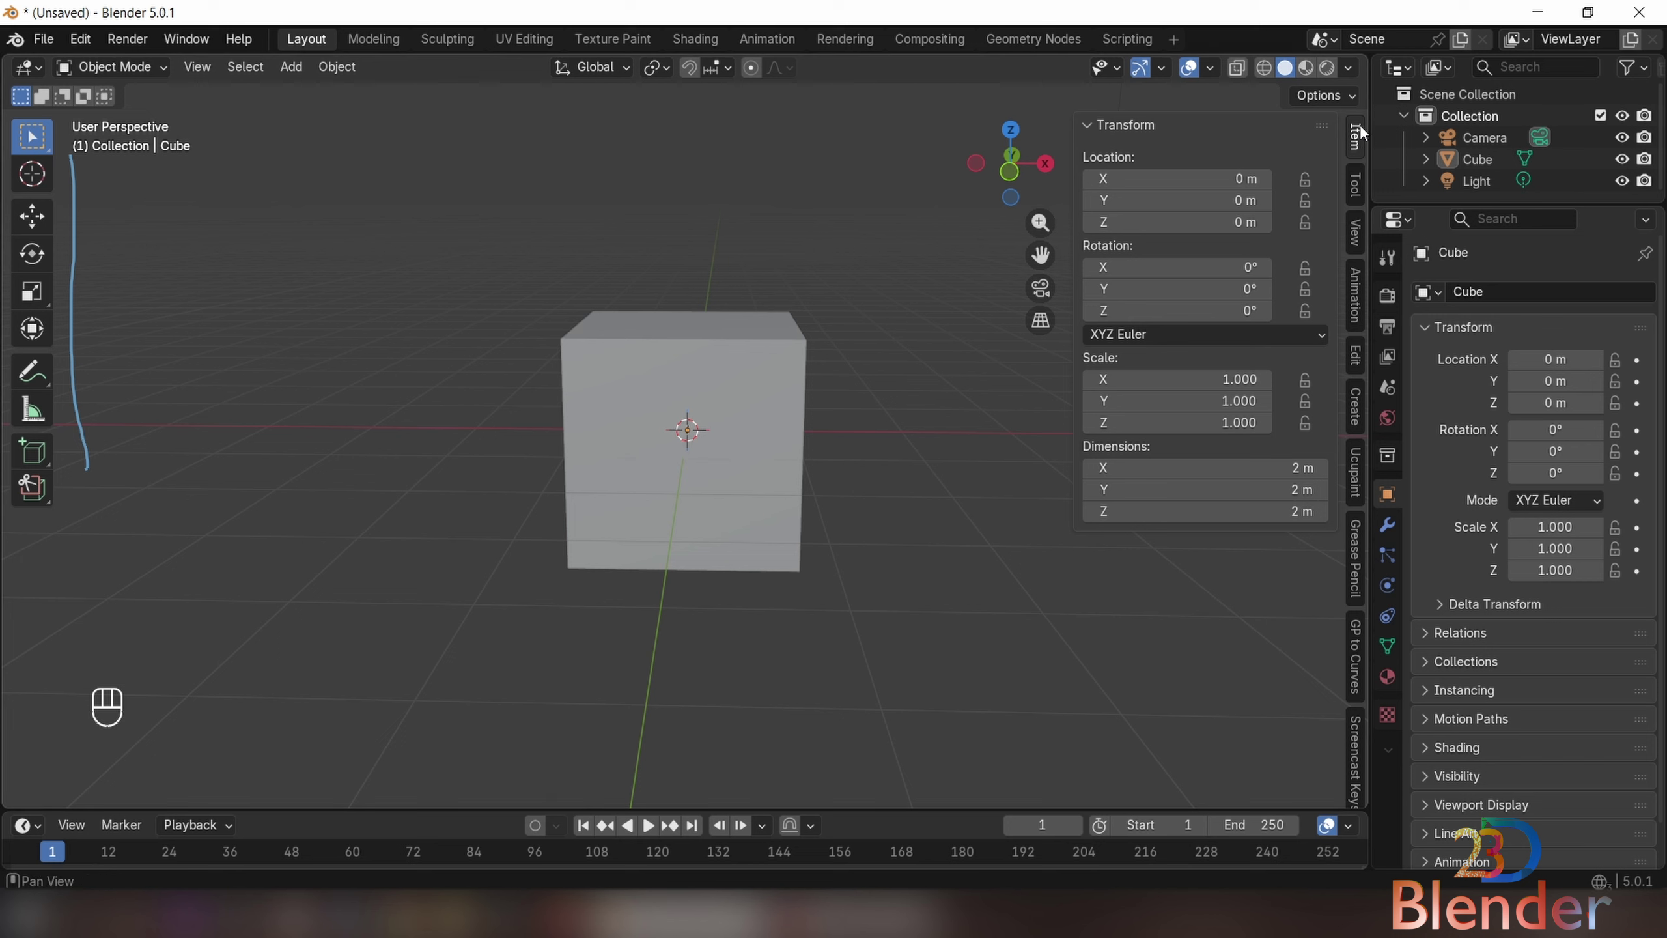
pyautogui.click(693, 393)
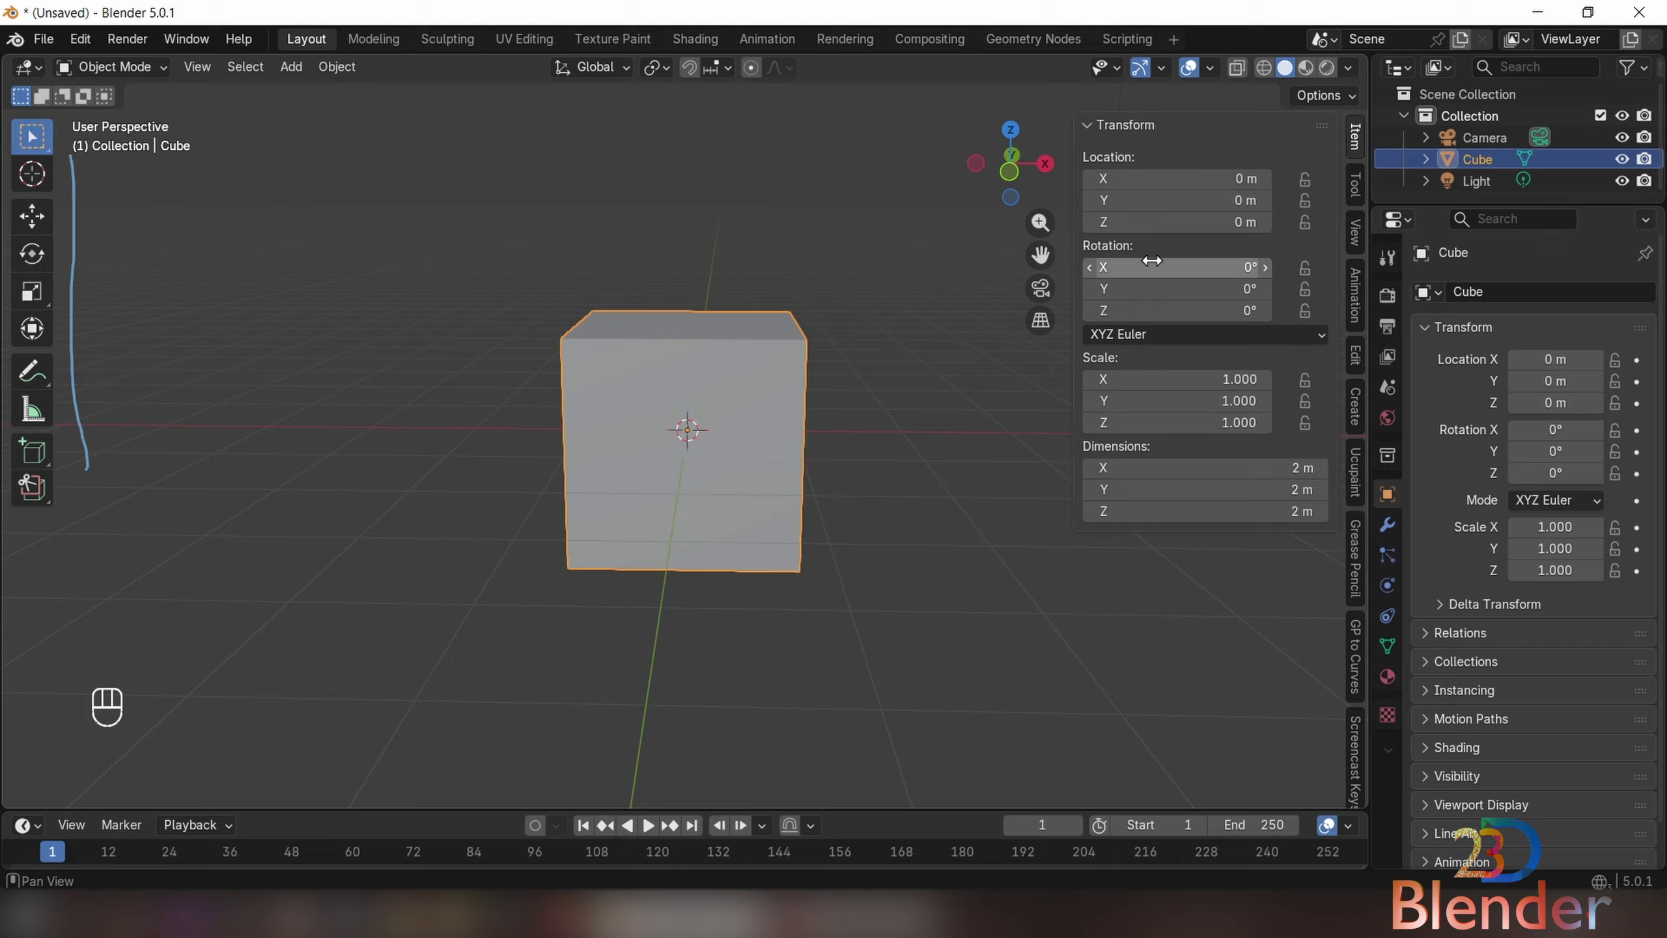
# - Look through the viewport's view and selection commands and hide the sidebar
pyautogui.click(197, 67)
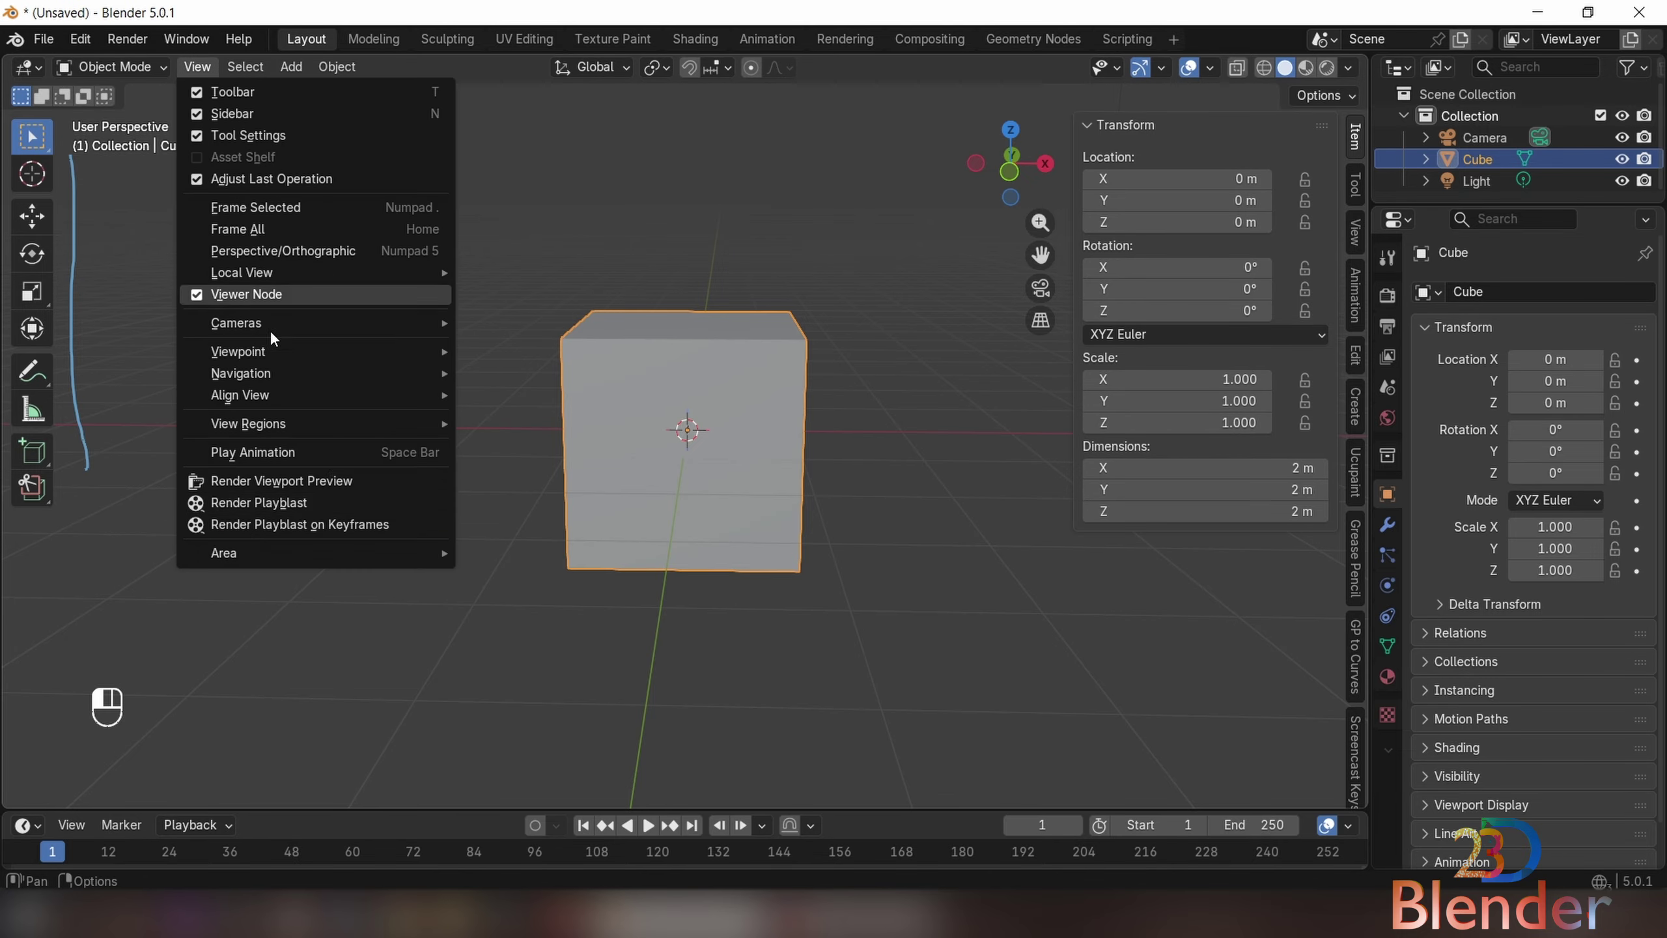
pyautogui.click(246, 66)
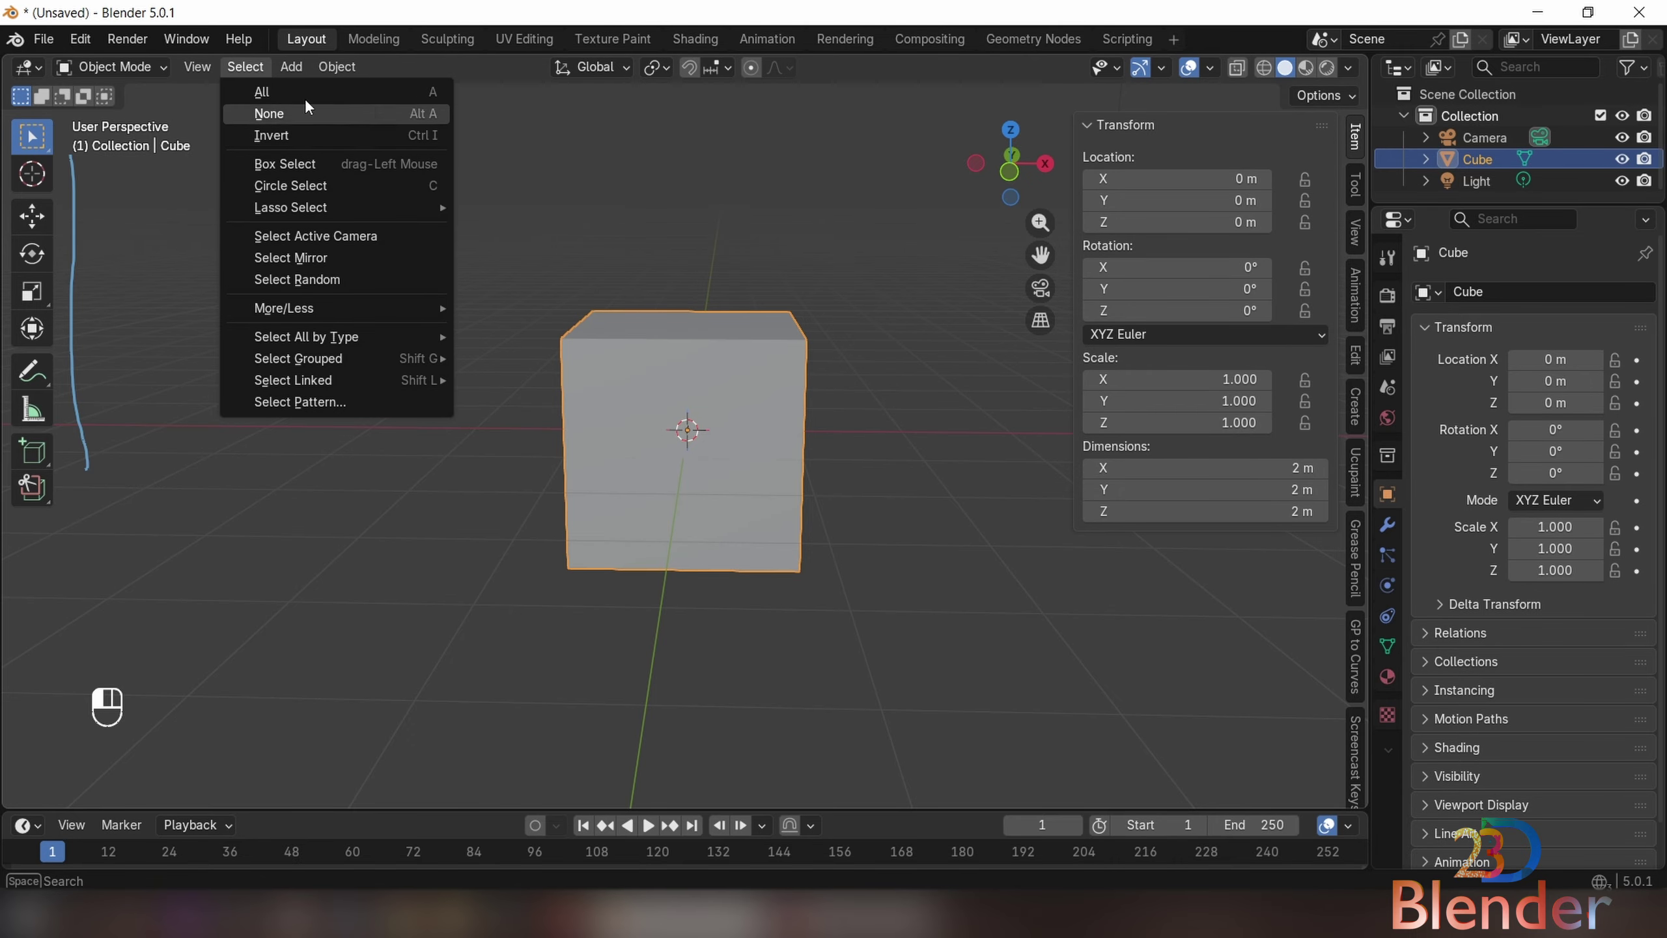
pyautogui.press('n')
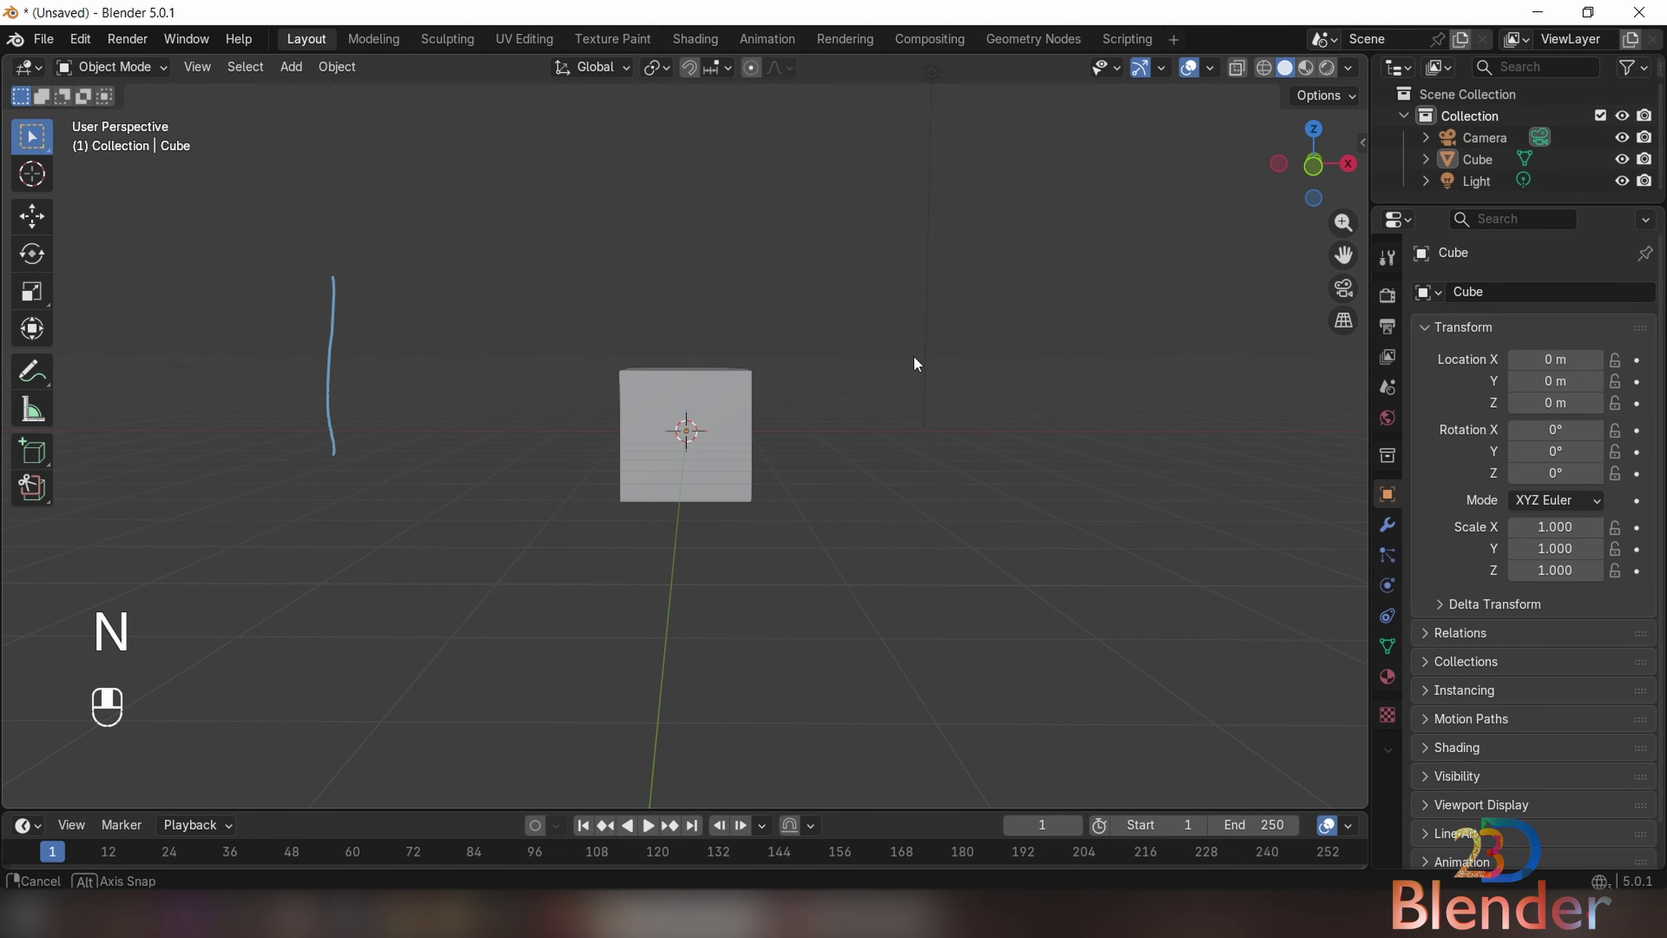
# - Select the cube, the light and the camera individually, one after another
pyautogui.click(715, 391)
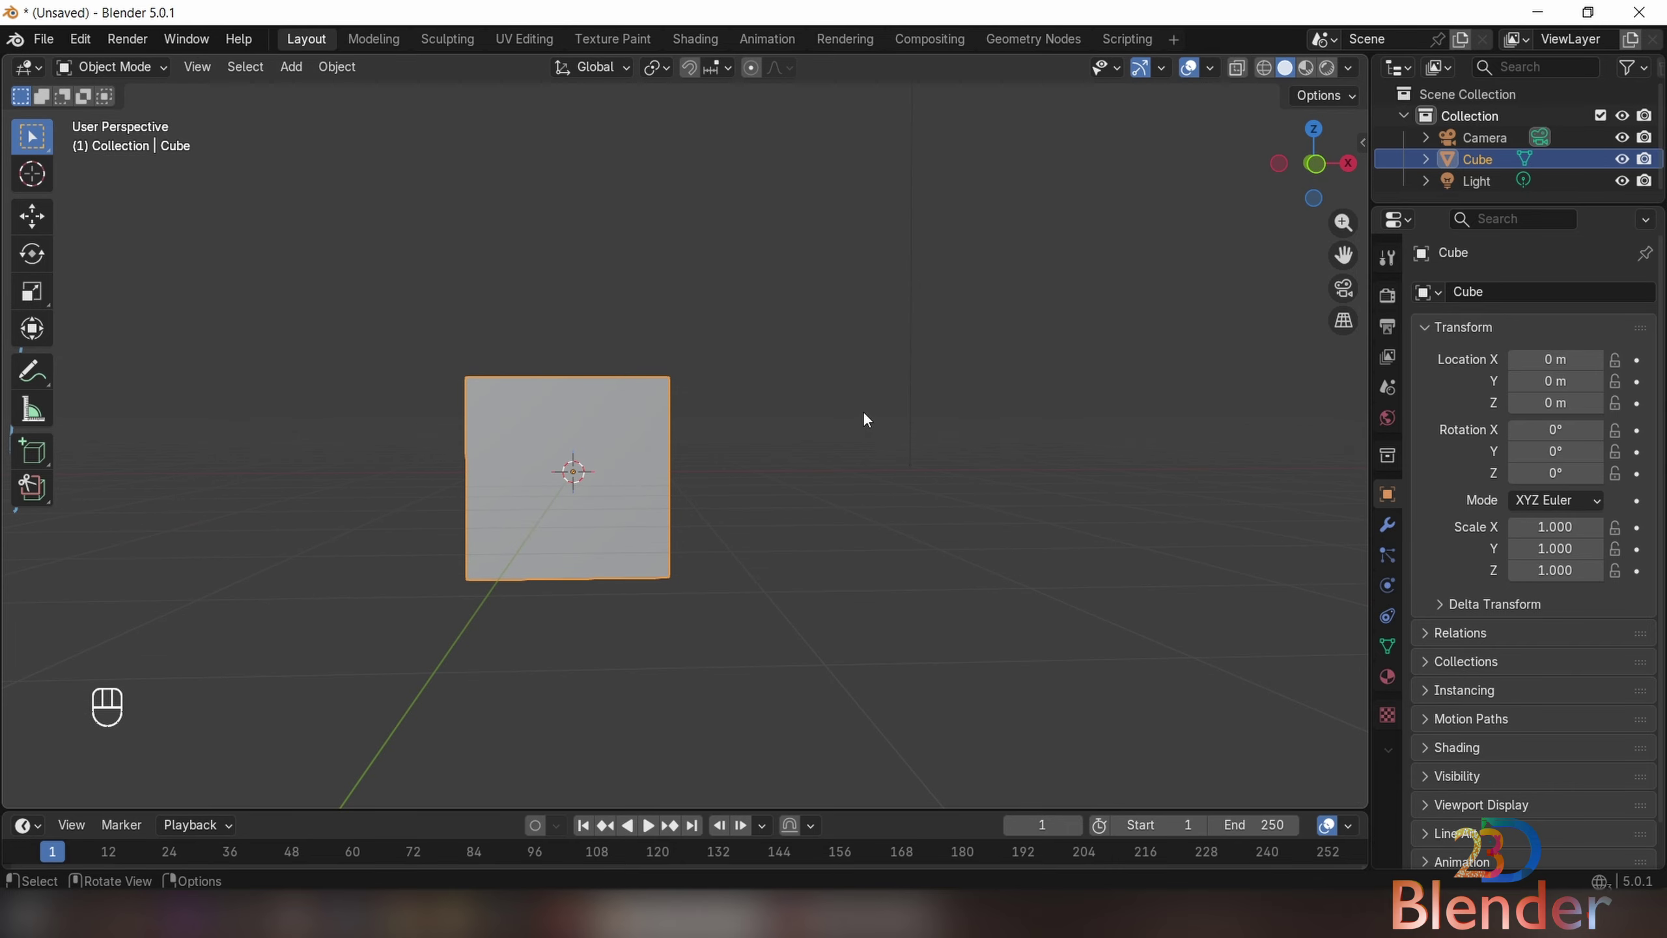
pyautogui.scroll(-2, 864, 420)
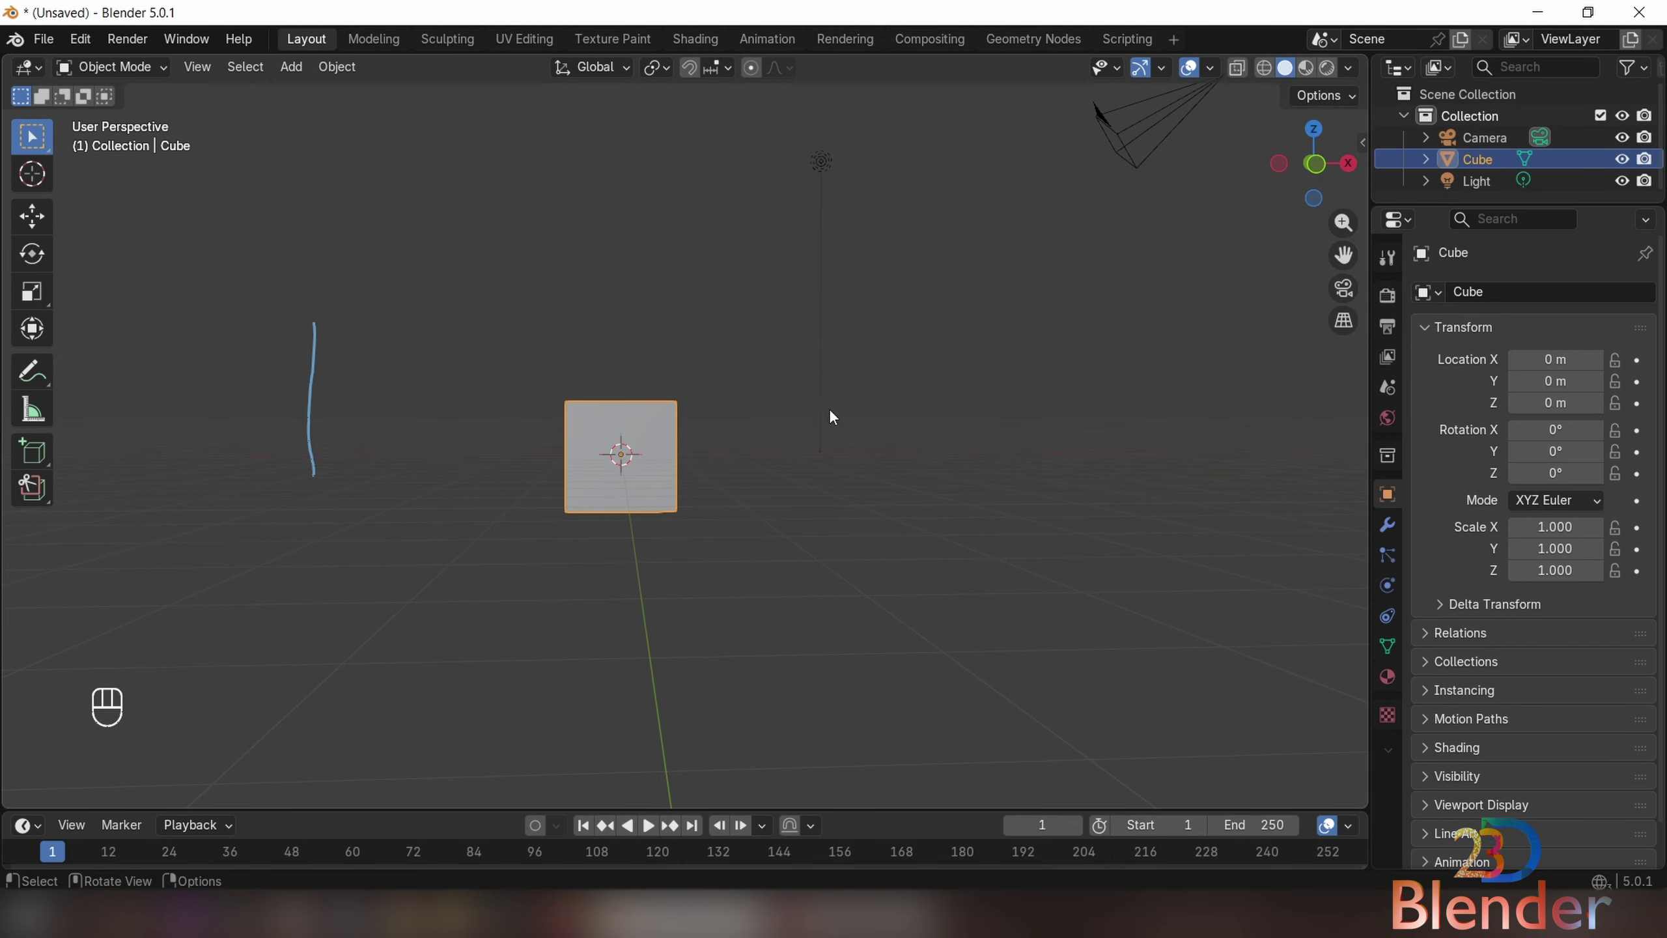
pyautogui.click(820, 184)
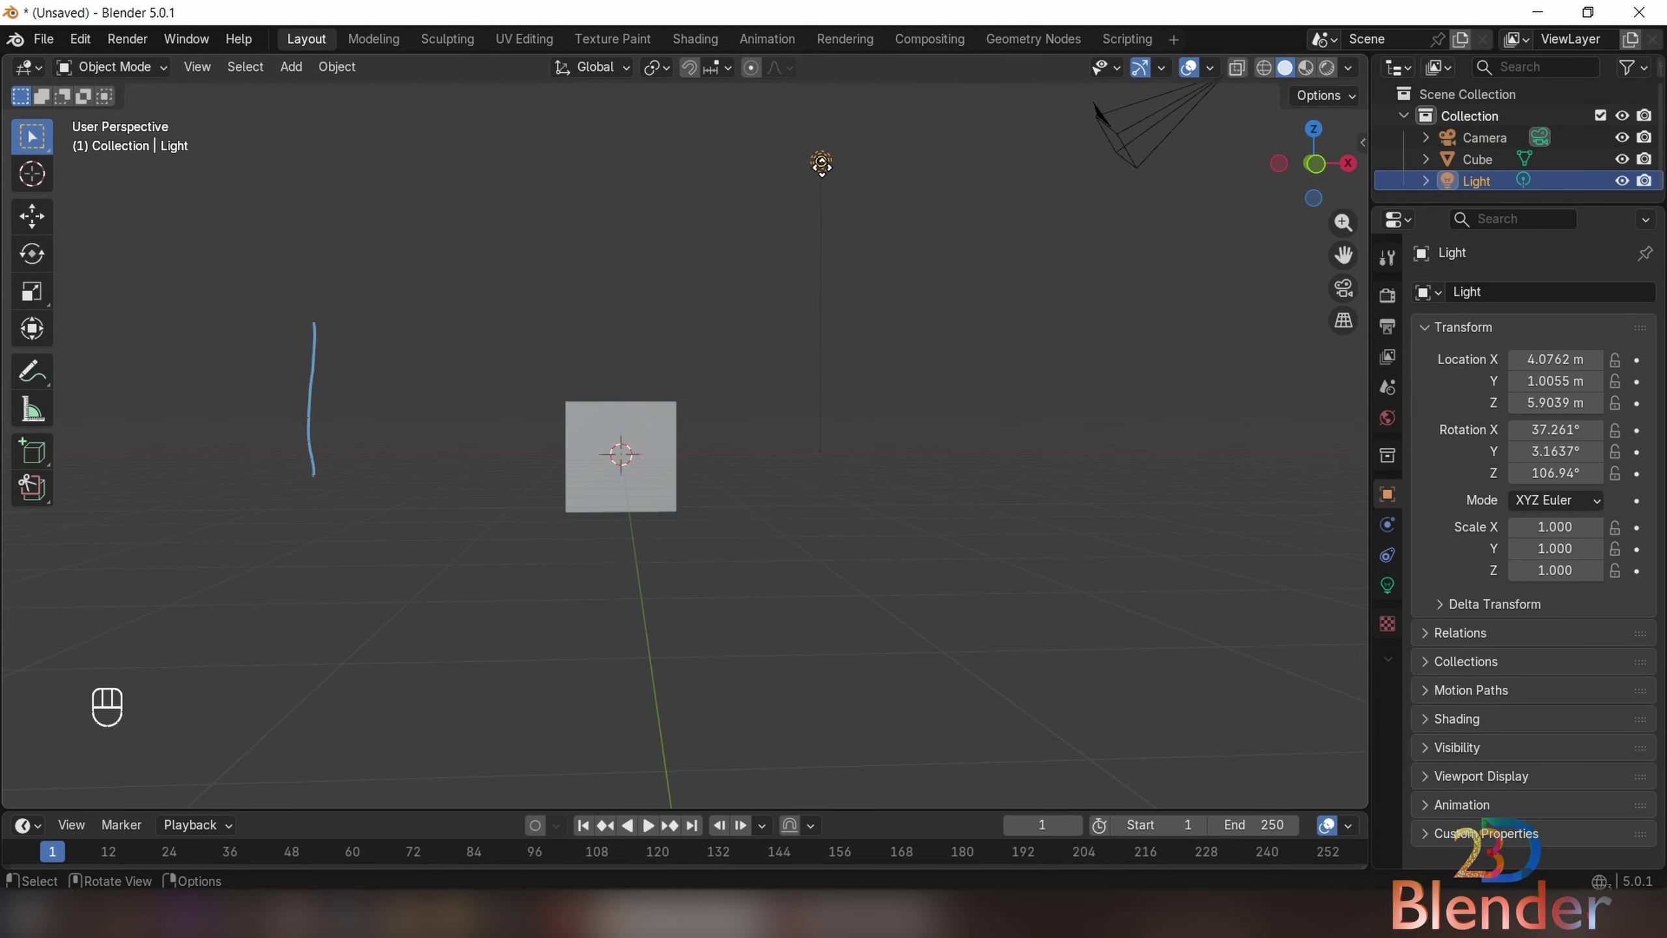
pyautogui.click(1136, 137)
pyautogui.scroll(-3, 1136, 136)
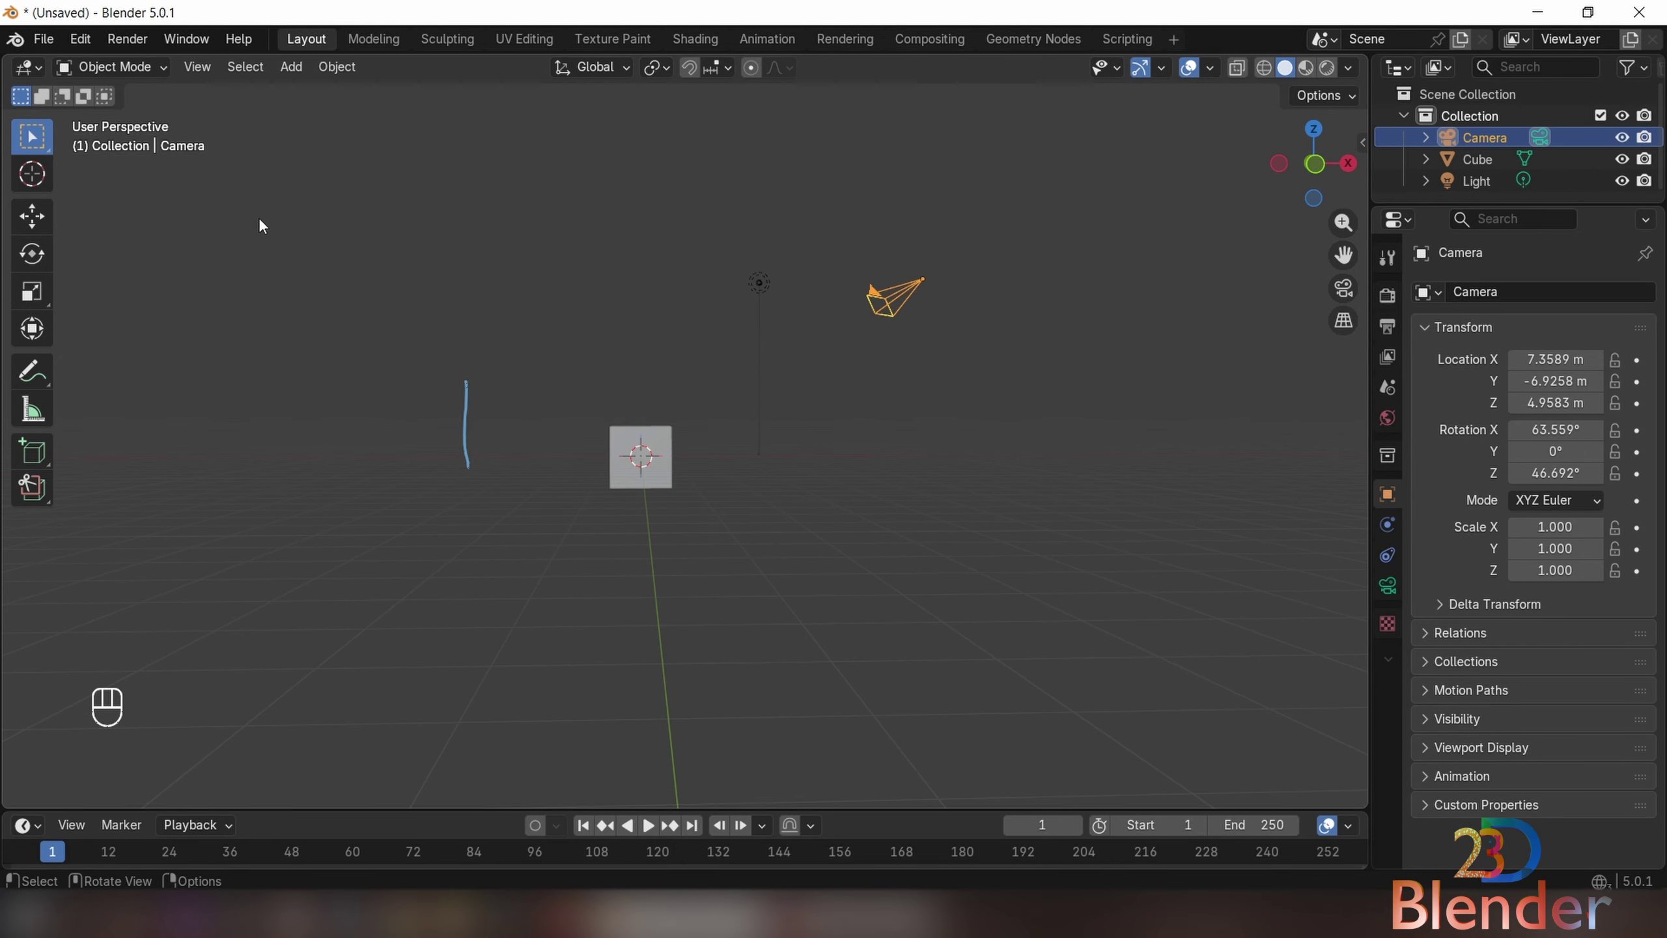
# - Box-select the cube, light and camera together in the viewport
pyautogui.moveTo(230, 194); pyautogui.dragTo(823, 363)
pyautogui.moveTo(230, 194); pyautogui.dragTo(824, 363)
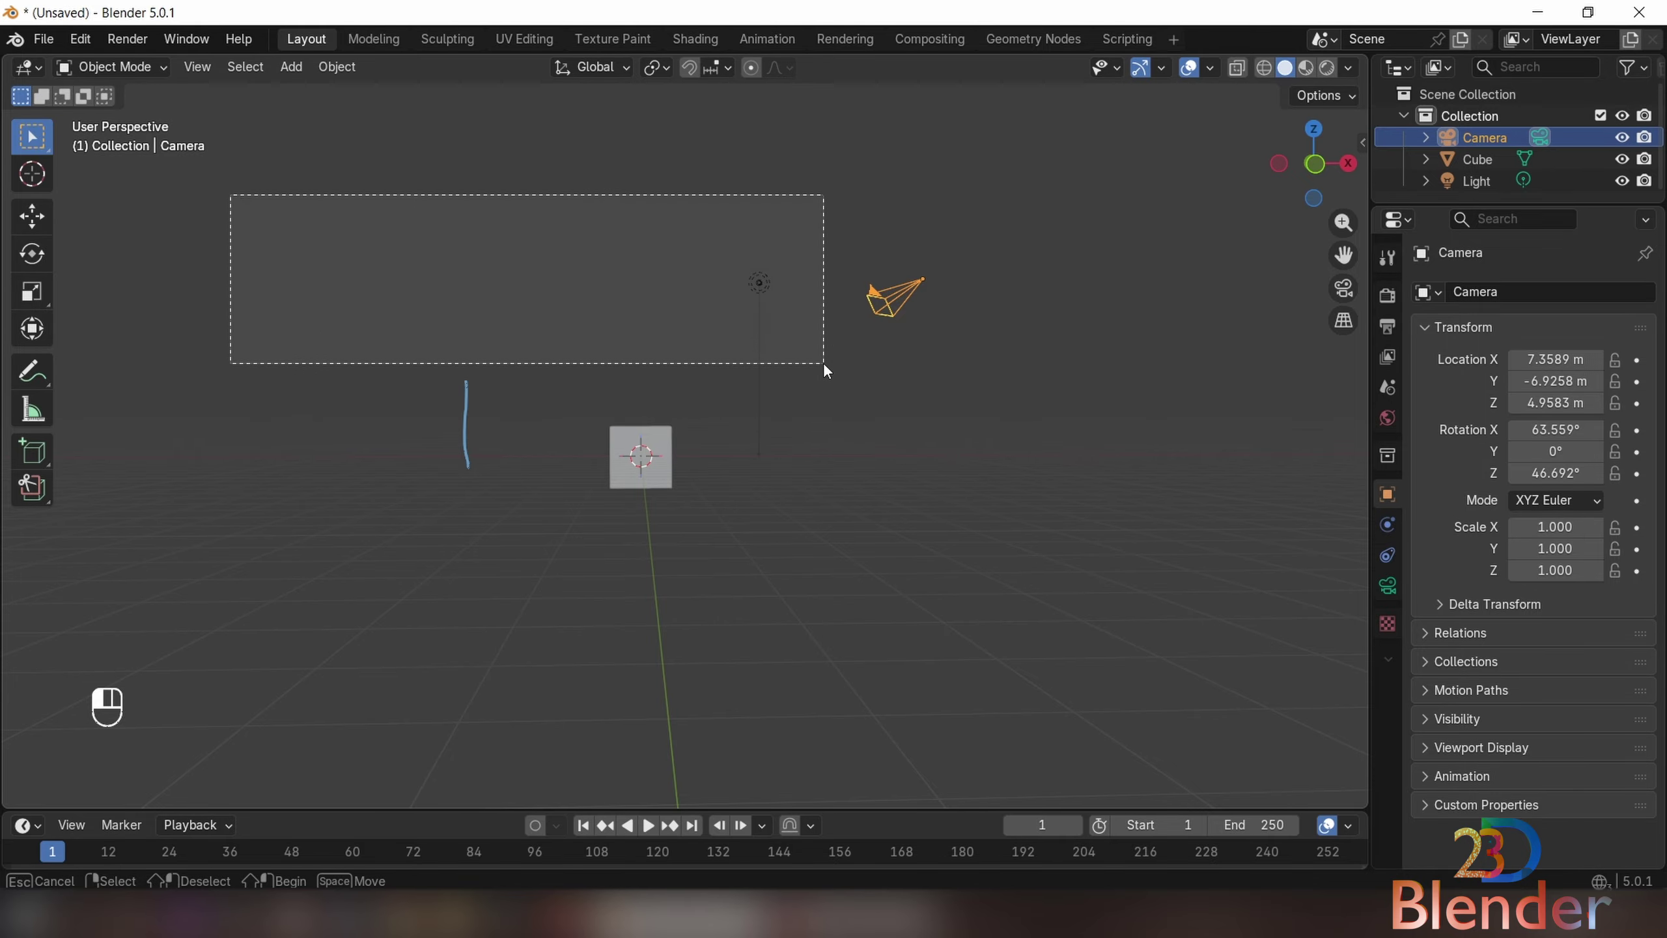
pyautogui.moveTo(475, 200); pyautogui.dragTo(1017, 541)
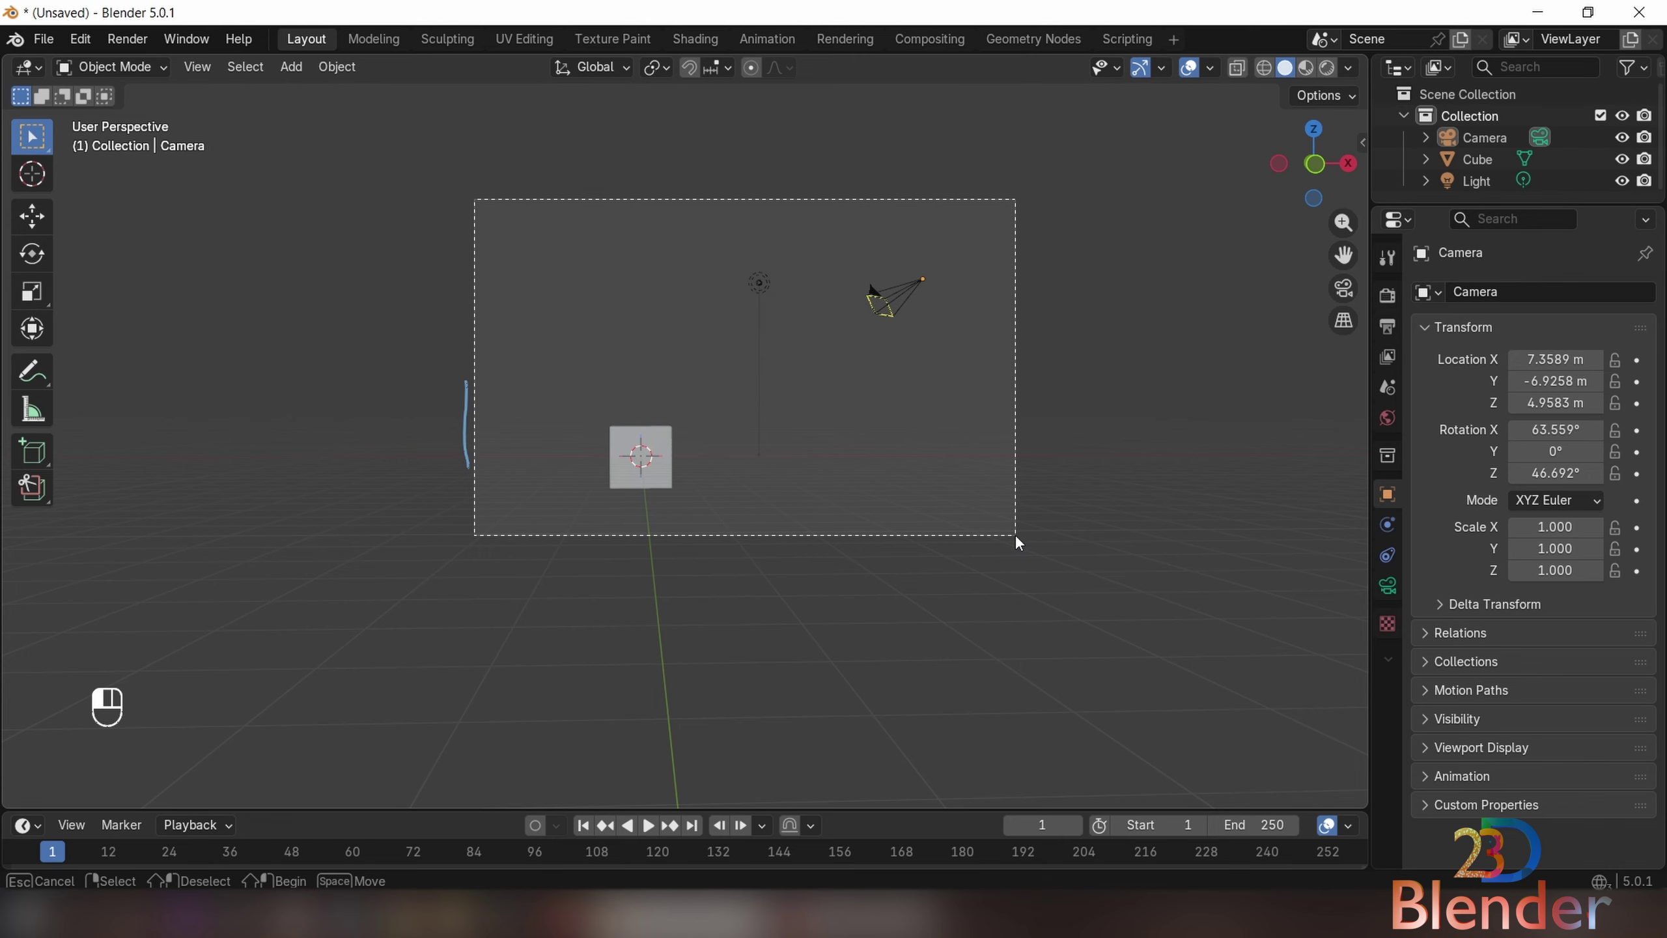
pyautogui.moveTo(1015, 535); pyautogui.dragTo(1019, 533)
pyautogui.scroll(2, 677, 360)
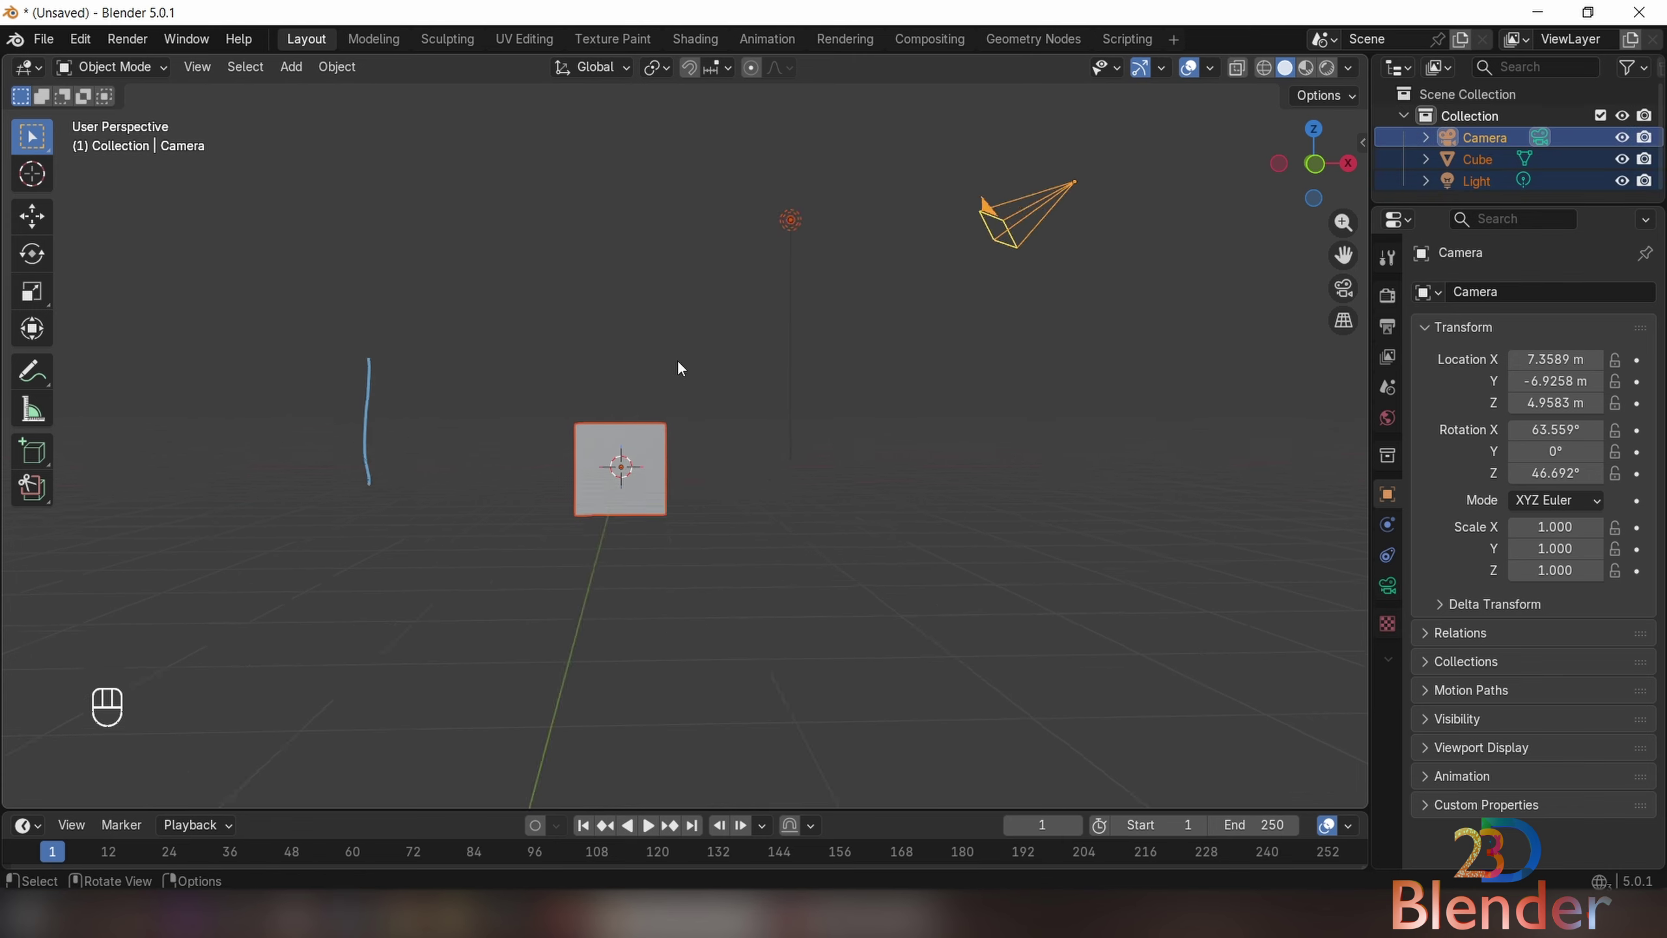
pyautogui.scroll(-2, 677, 360)
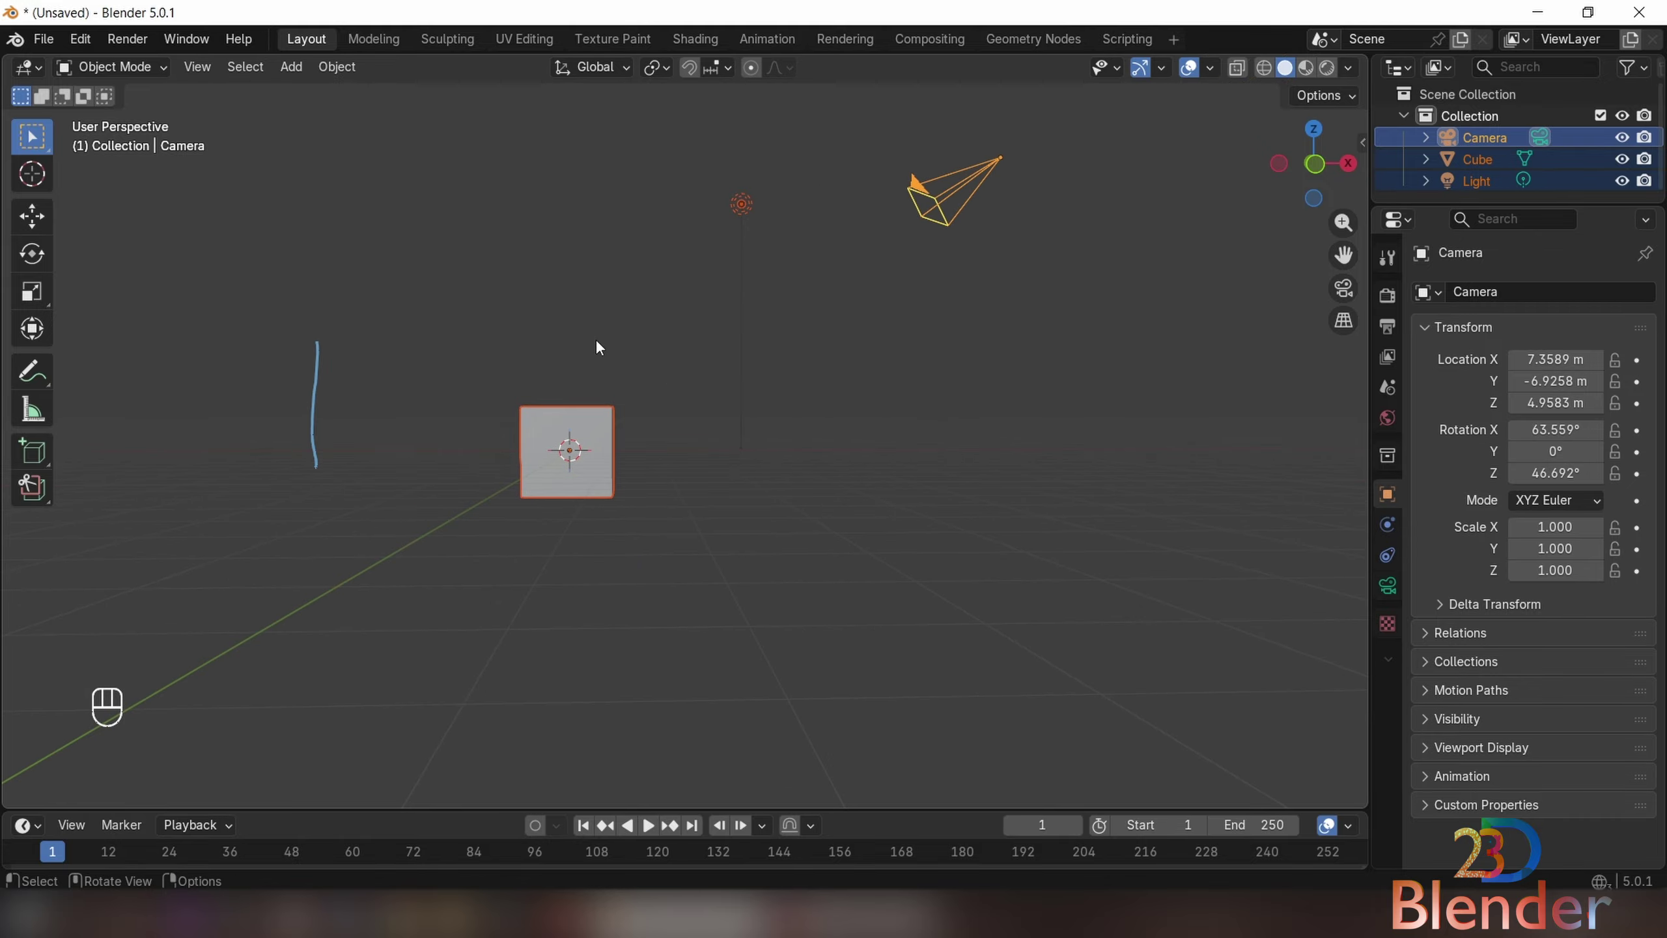
pyautogui.keyDown('shift'); pyautogui.moveTo(965, 371); pyautogui.dragTo(937, 440, button='middle'); pyautogui.keyUp('shift')
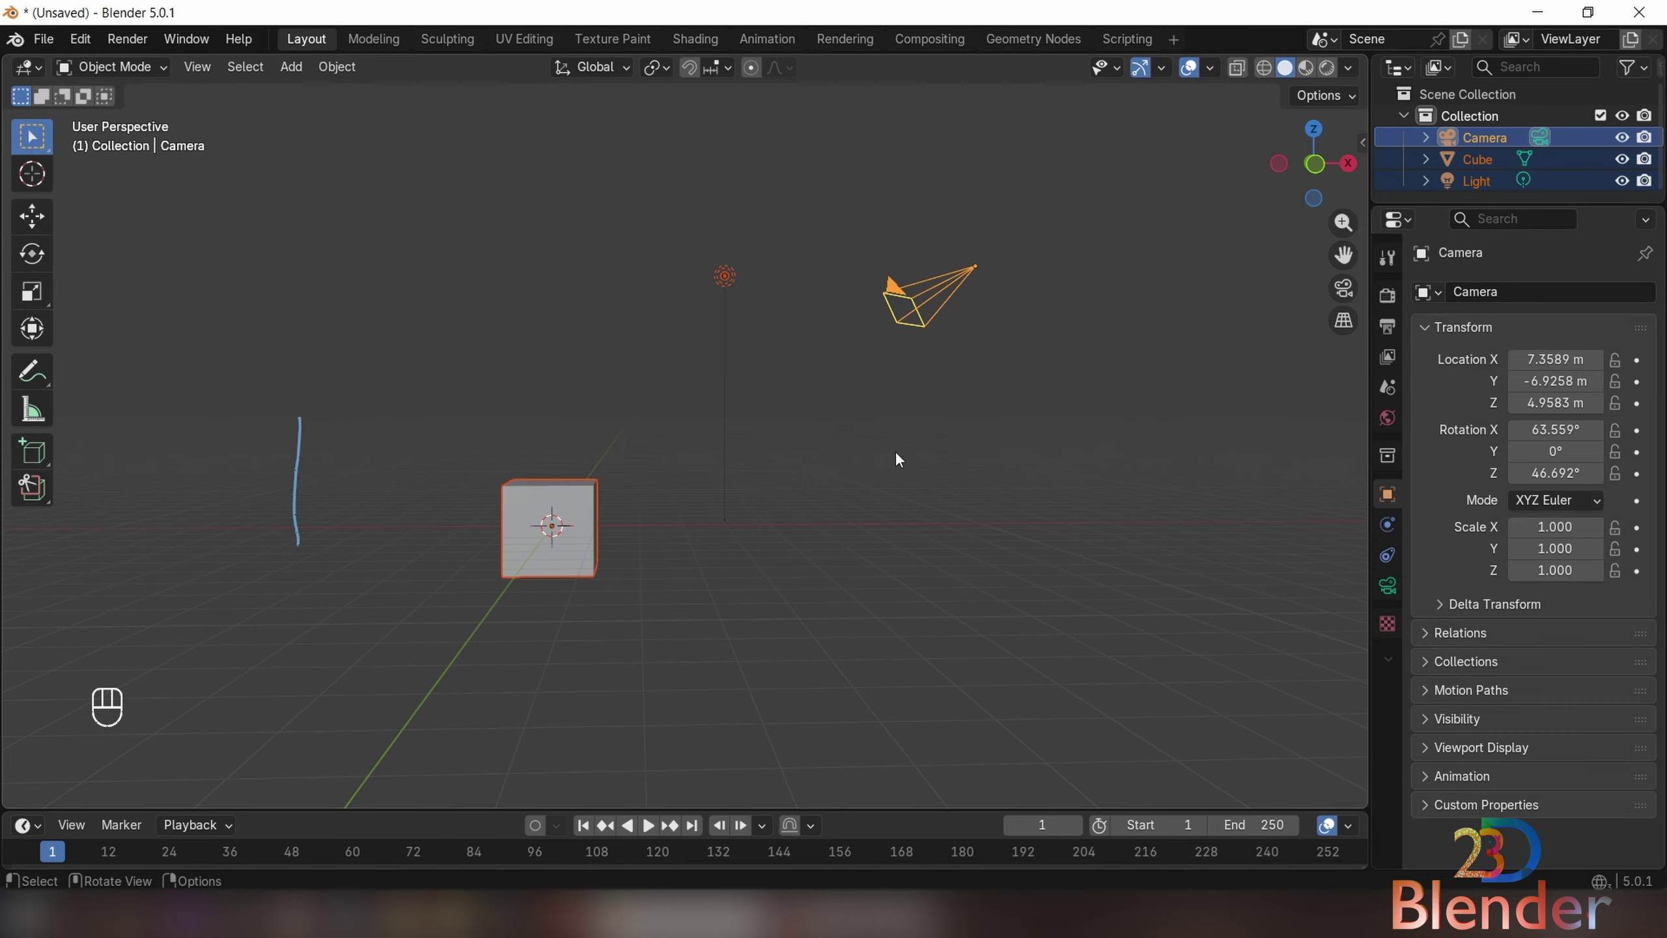
# - Remove the camera and the light from the current selection with box areas, leaving only the cube as the active selection
pyautogui.press('ctrl')
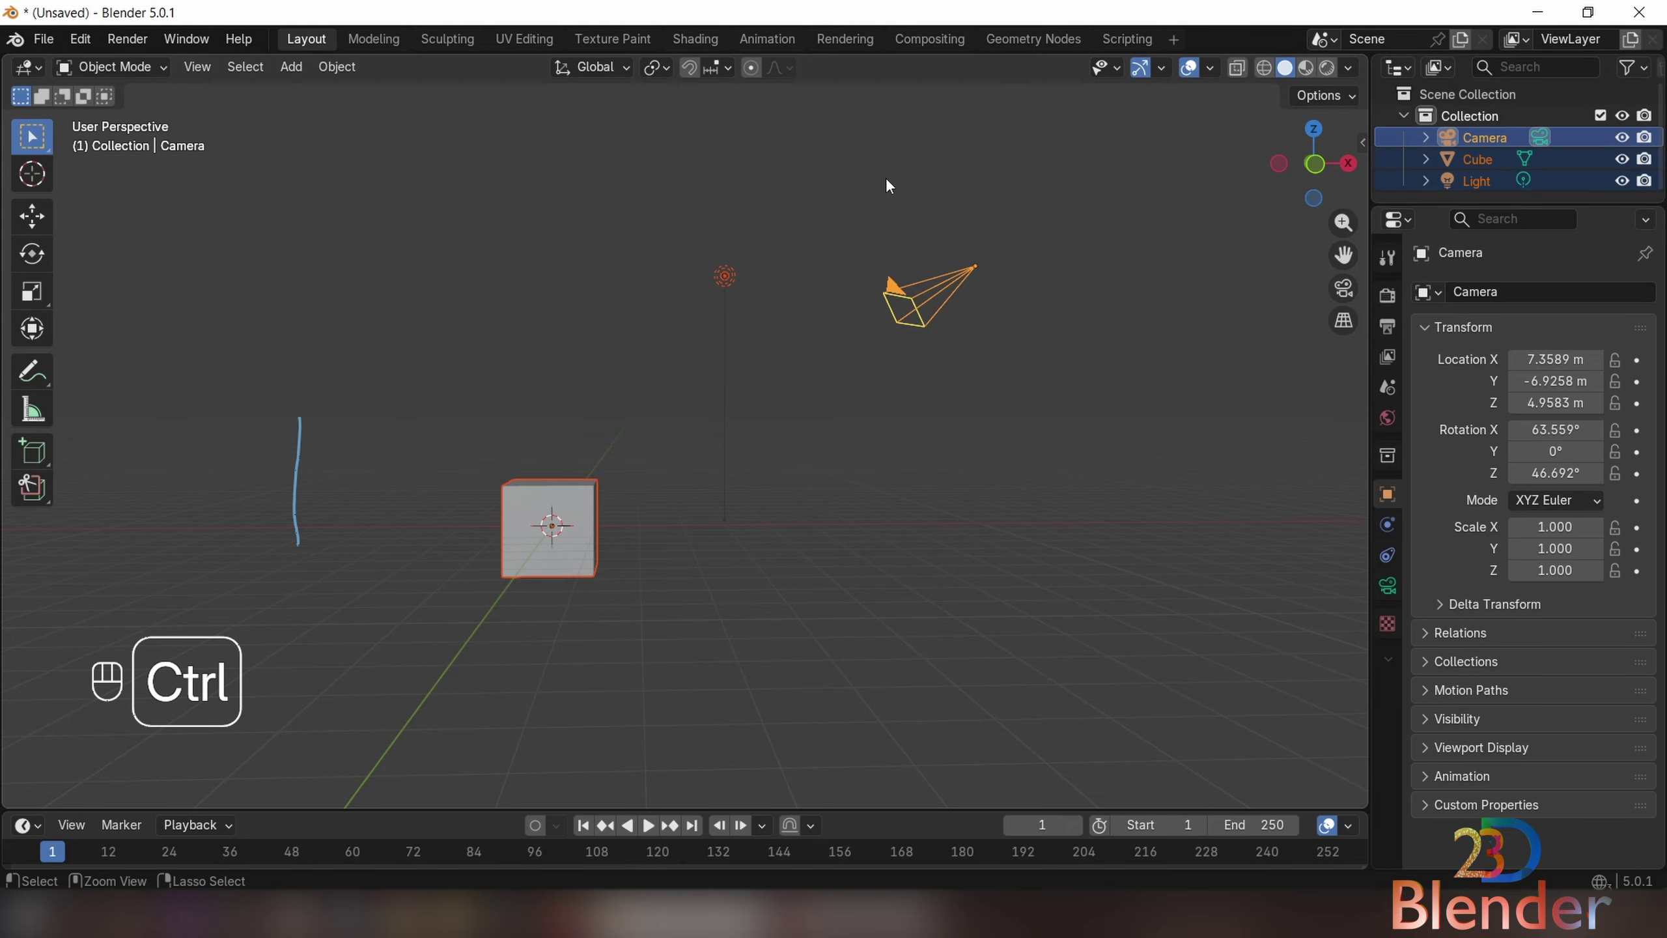
pyautogui.keyDown('ctrl'); pyautogui.moveTo(886, 186); pyautogui.dragTo(1099, 440); pyautogui.keyUp('ctrl')
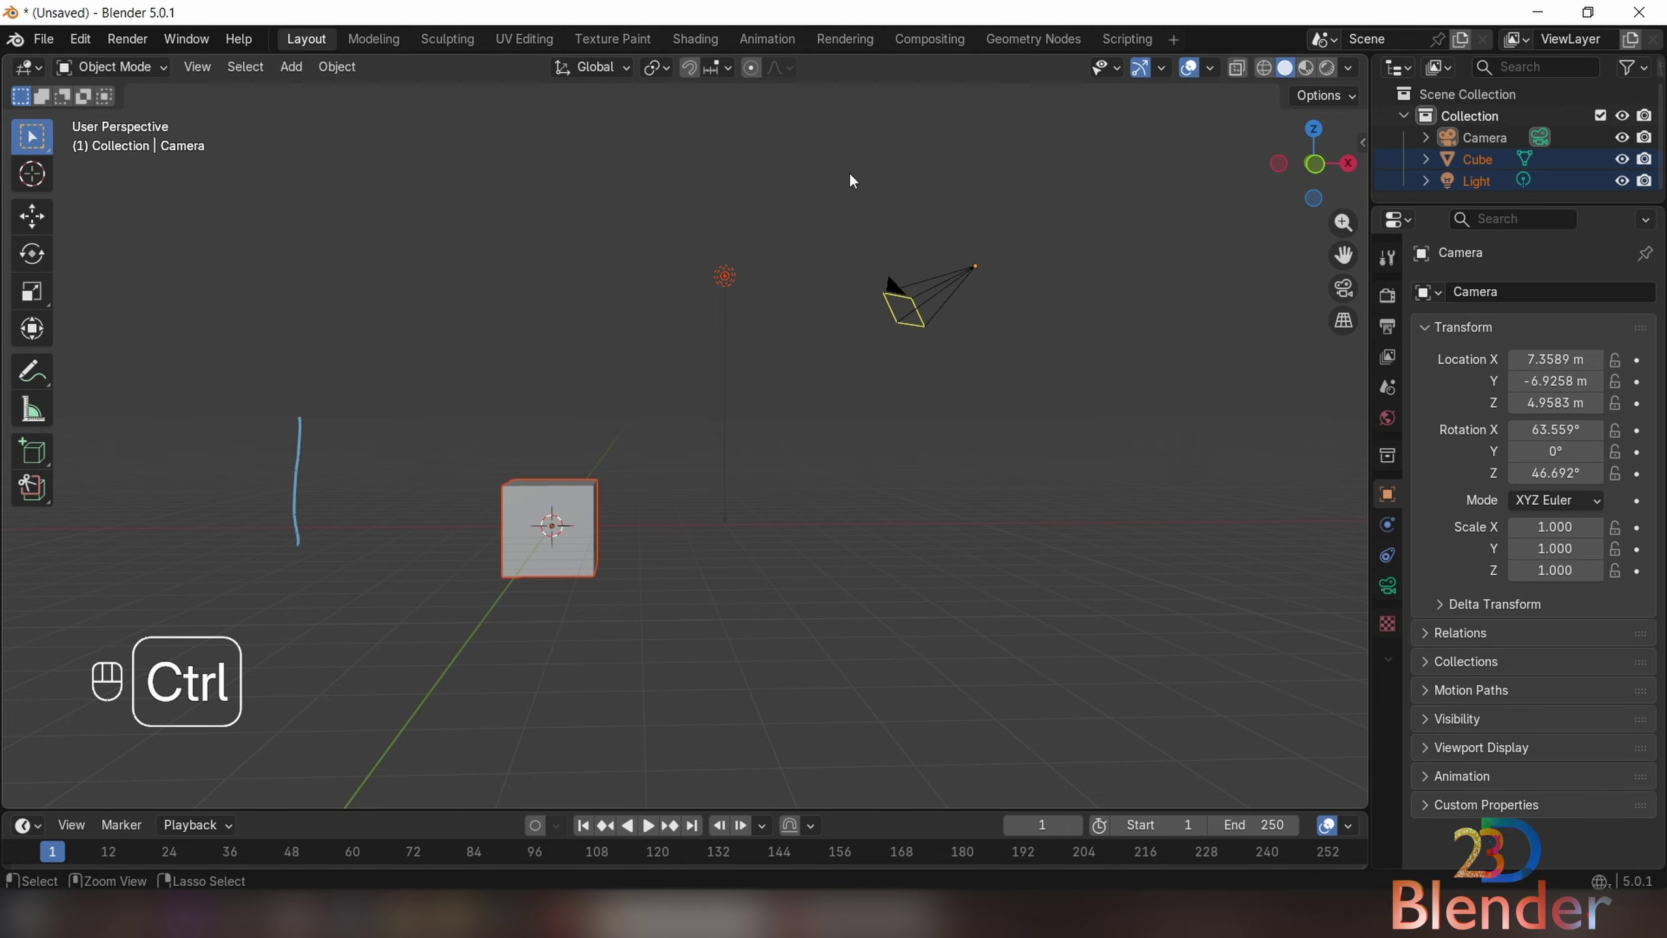
pyautogui.press('shift')
pyautogui.keyDown('ctrl'); pyautogui.moveTo(659, 189); pyautogui.dragTo(748, 275); pyautogui.keyUp('ctrl')
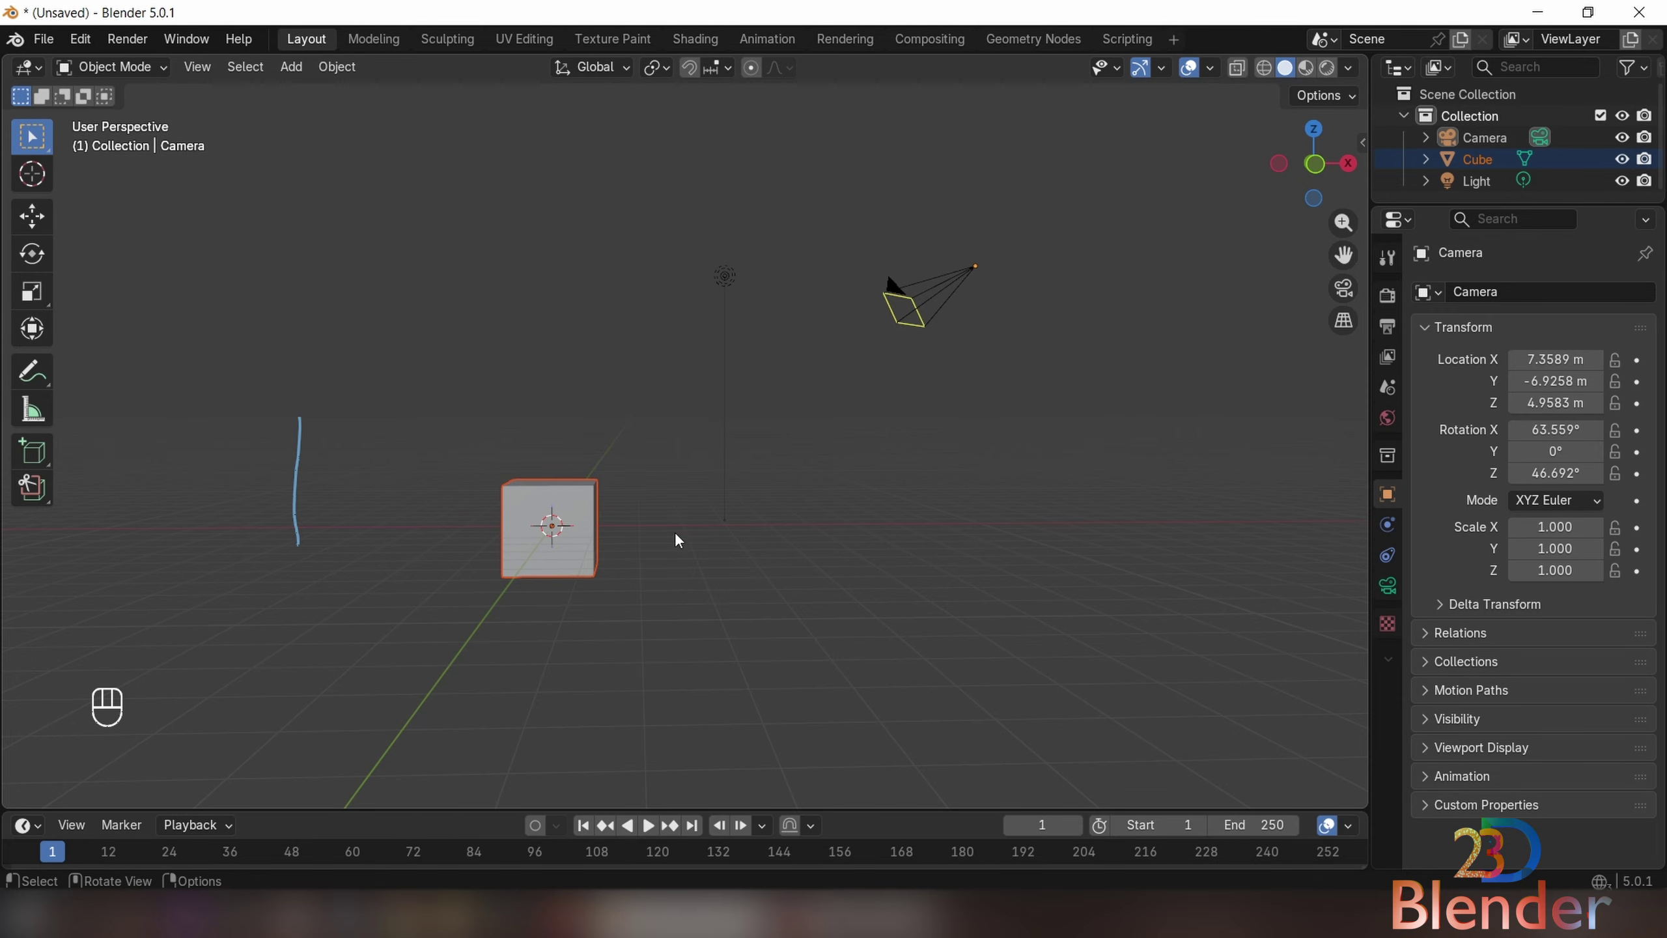
pyautogui.click(570, 545)
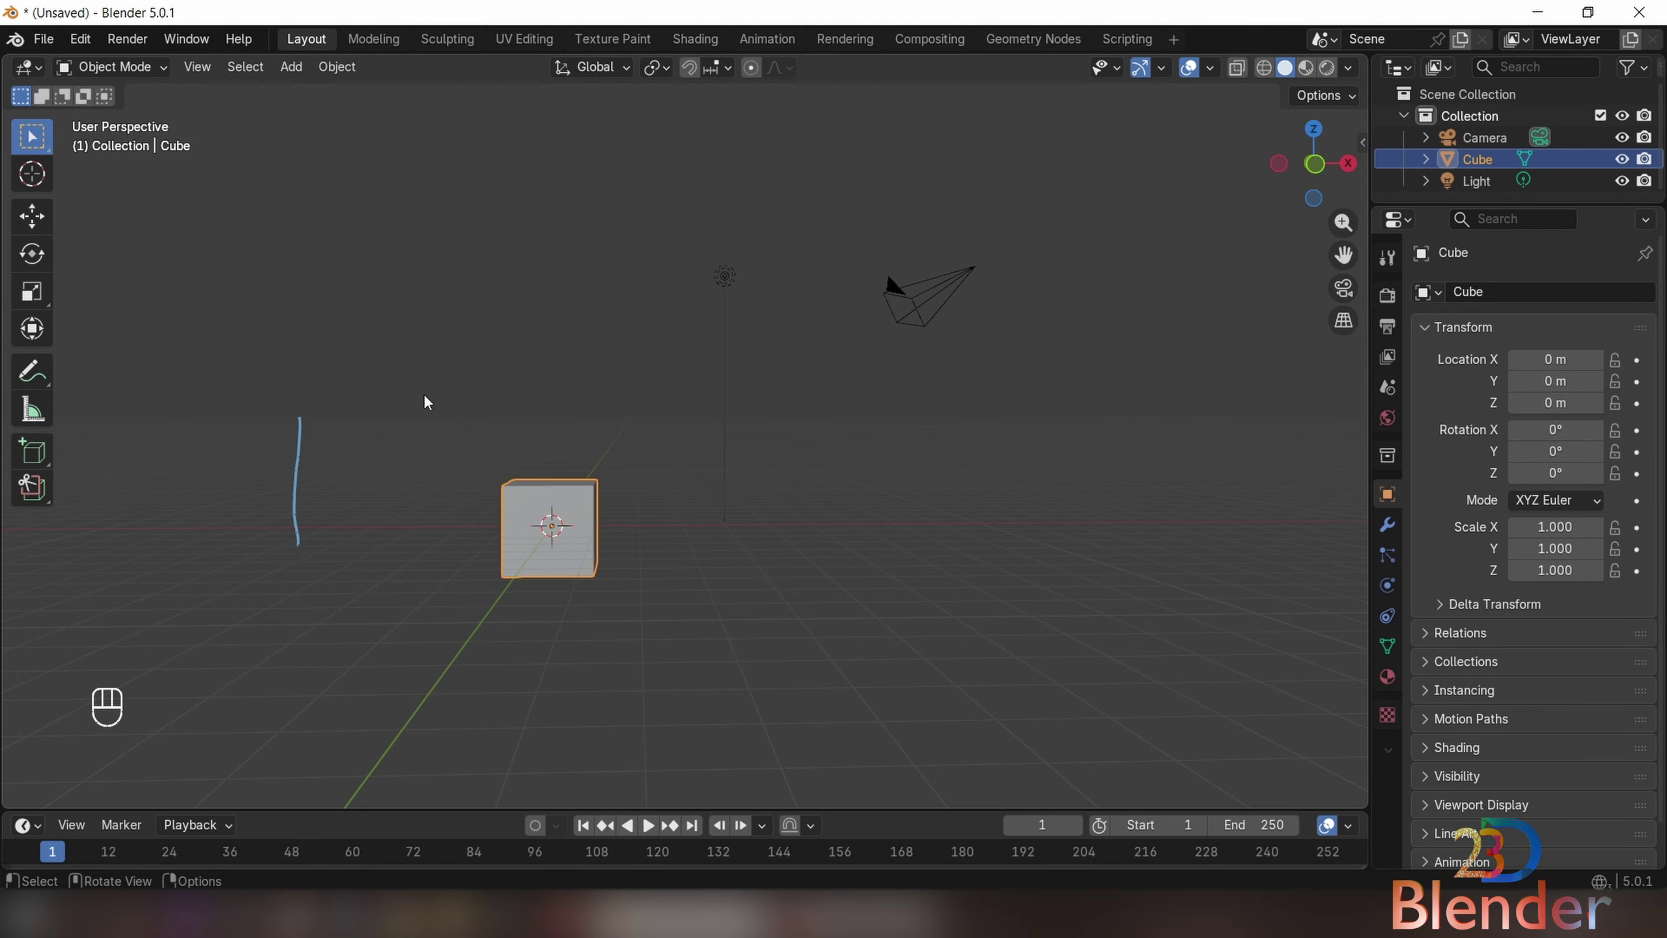
# - Select all objects, look through the available selection commands, and deselect everything
pyautogui.press('a')
pyautogui.click(294, 69)
pyautogui.moveTo(244, 67)
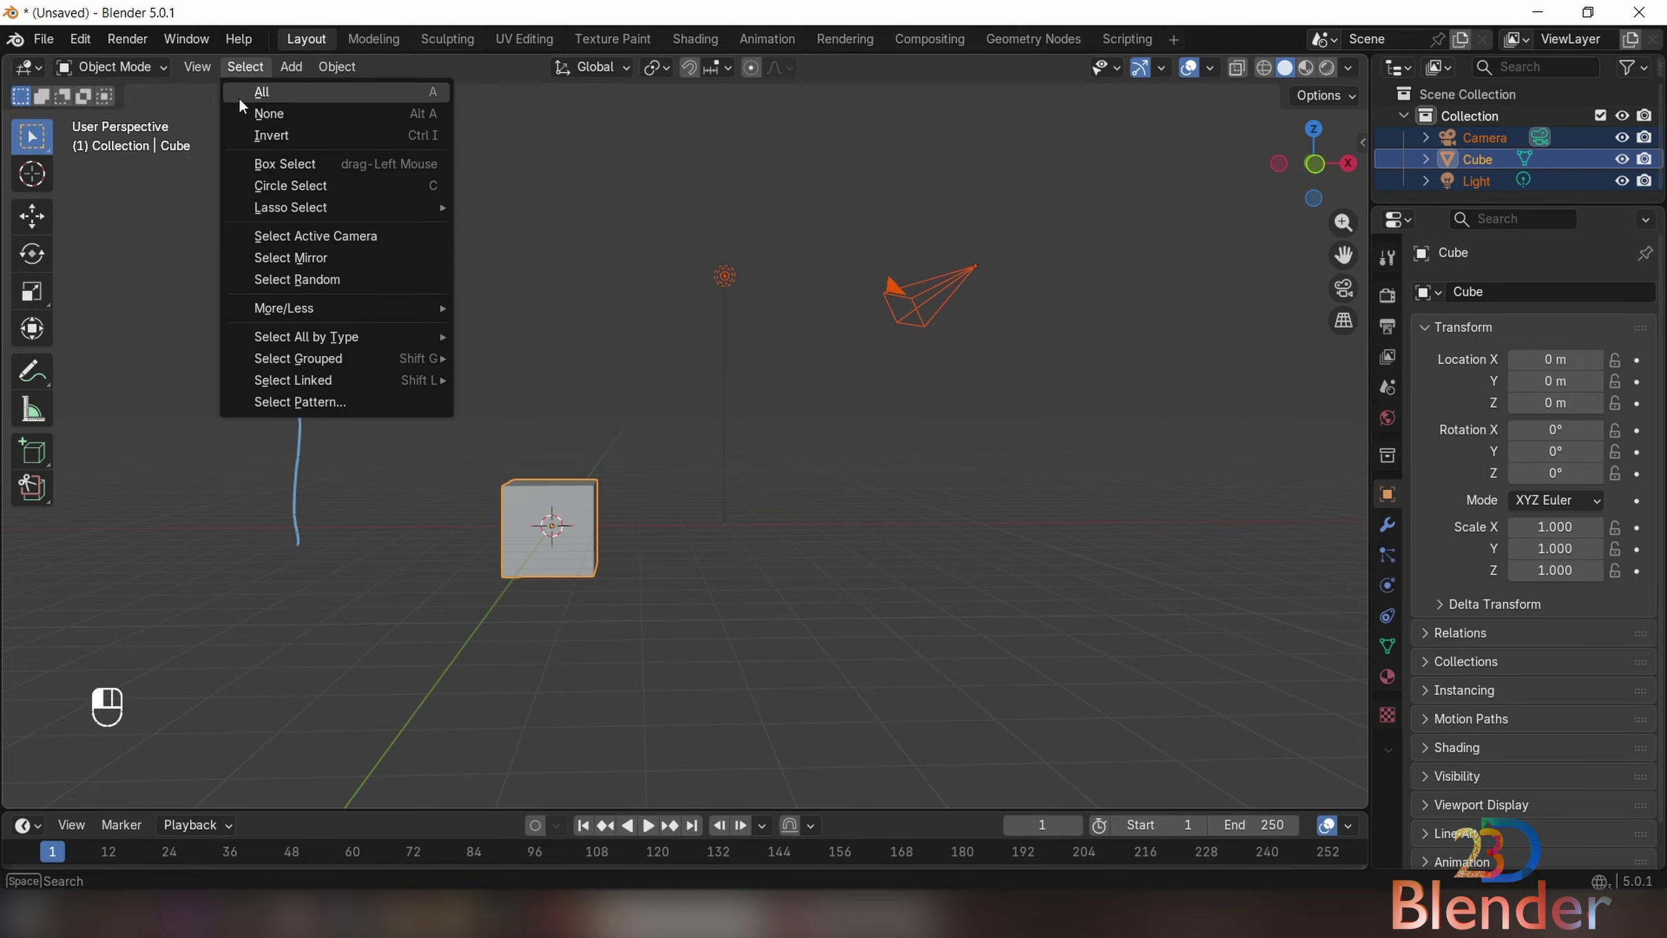
pyautogui.press('a')
pyautogui.click(244, 66)
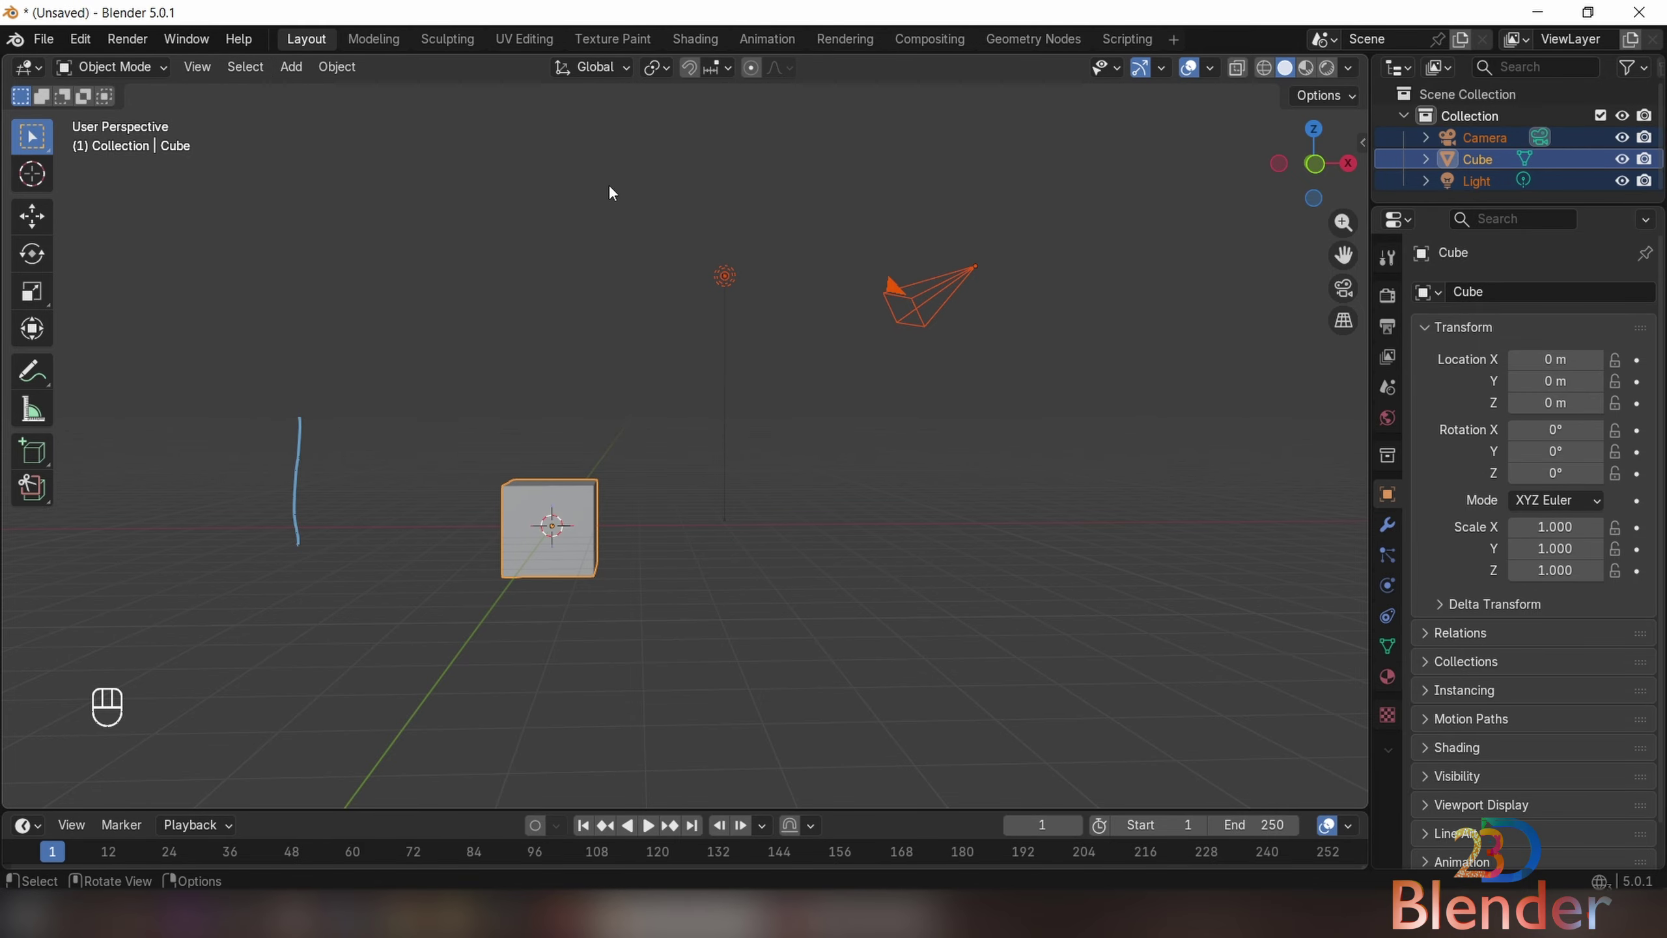
pyautogui.hotkey('alt', 'a')
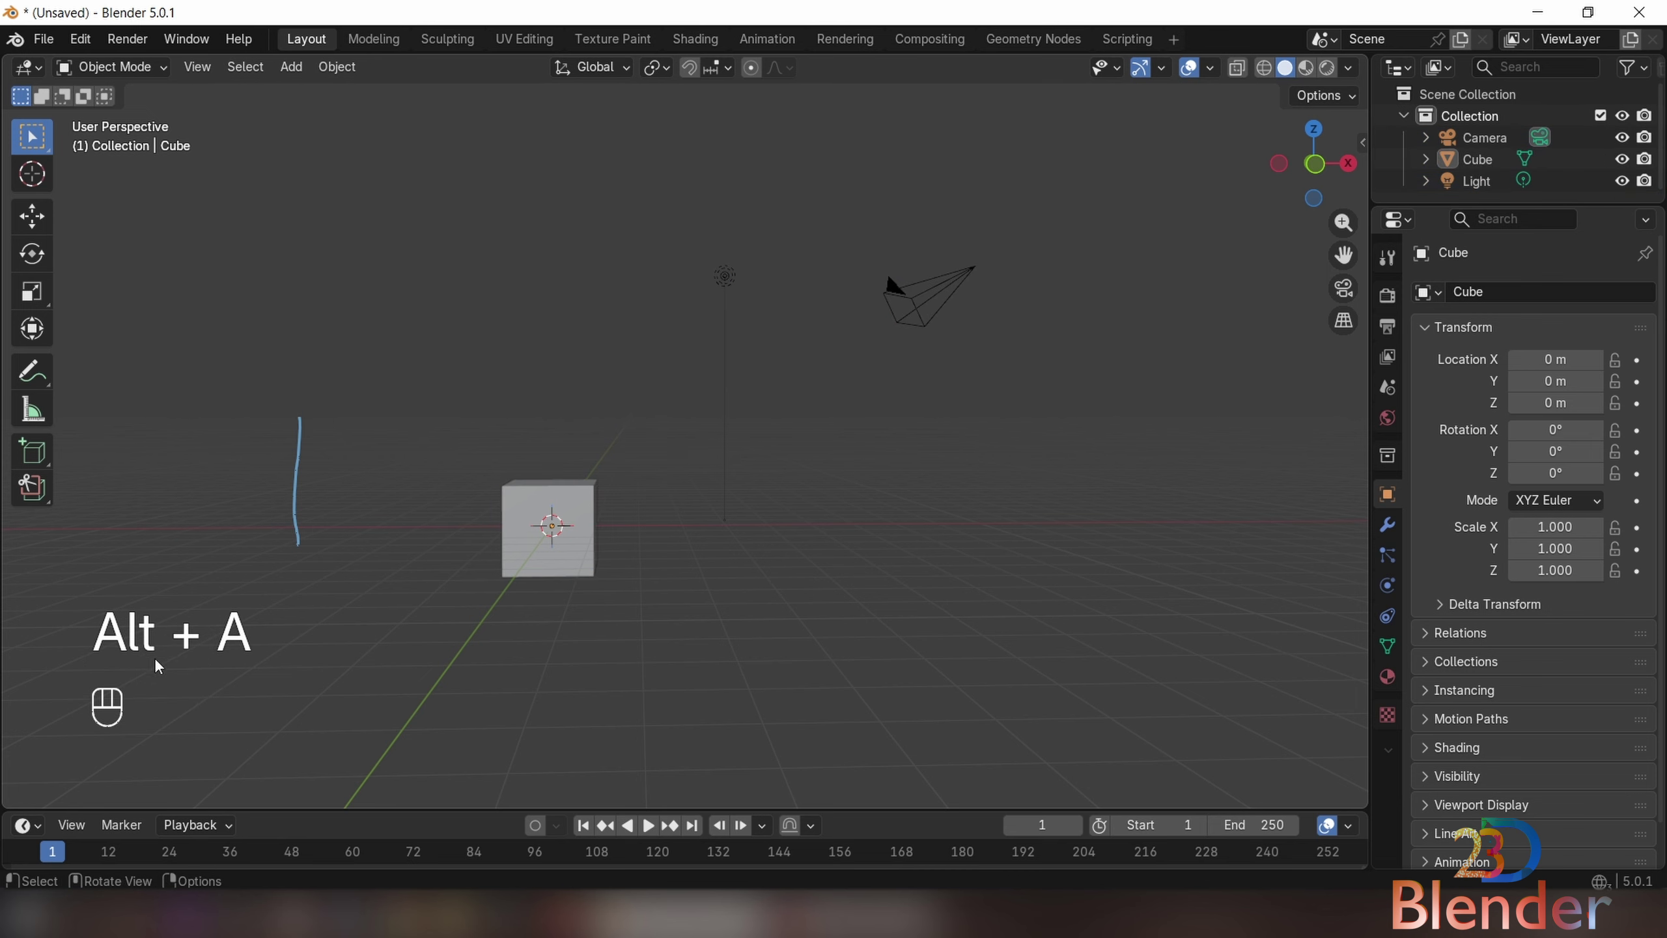
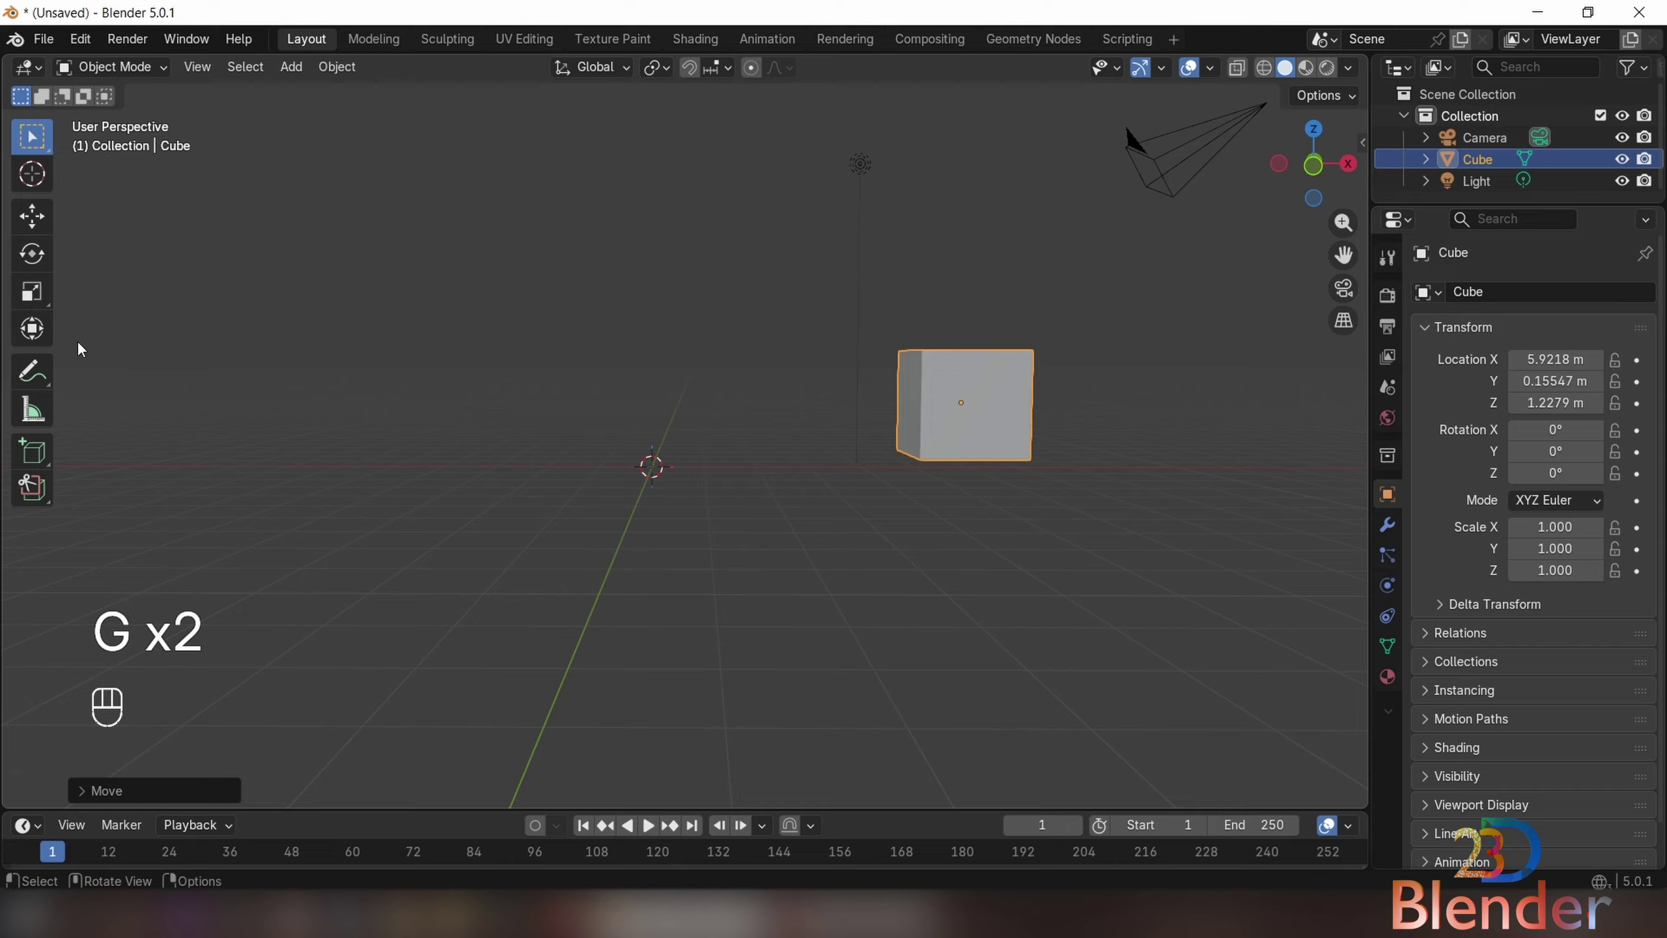
# - Circle the 3D cursor at the world origin with a freehand annotation and return to the Select Box tool
pyautogui.click(31, 371)
pyautogui.moveTo(644, 427); pyautogui.dragTo(568, 451)
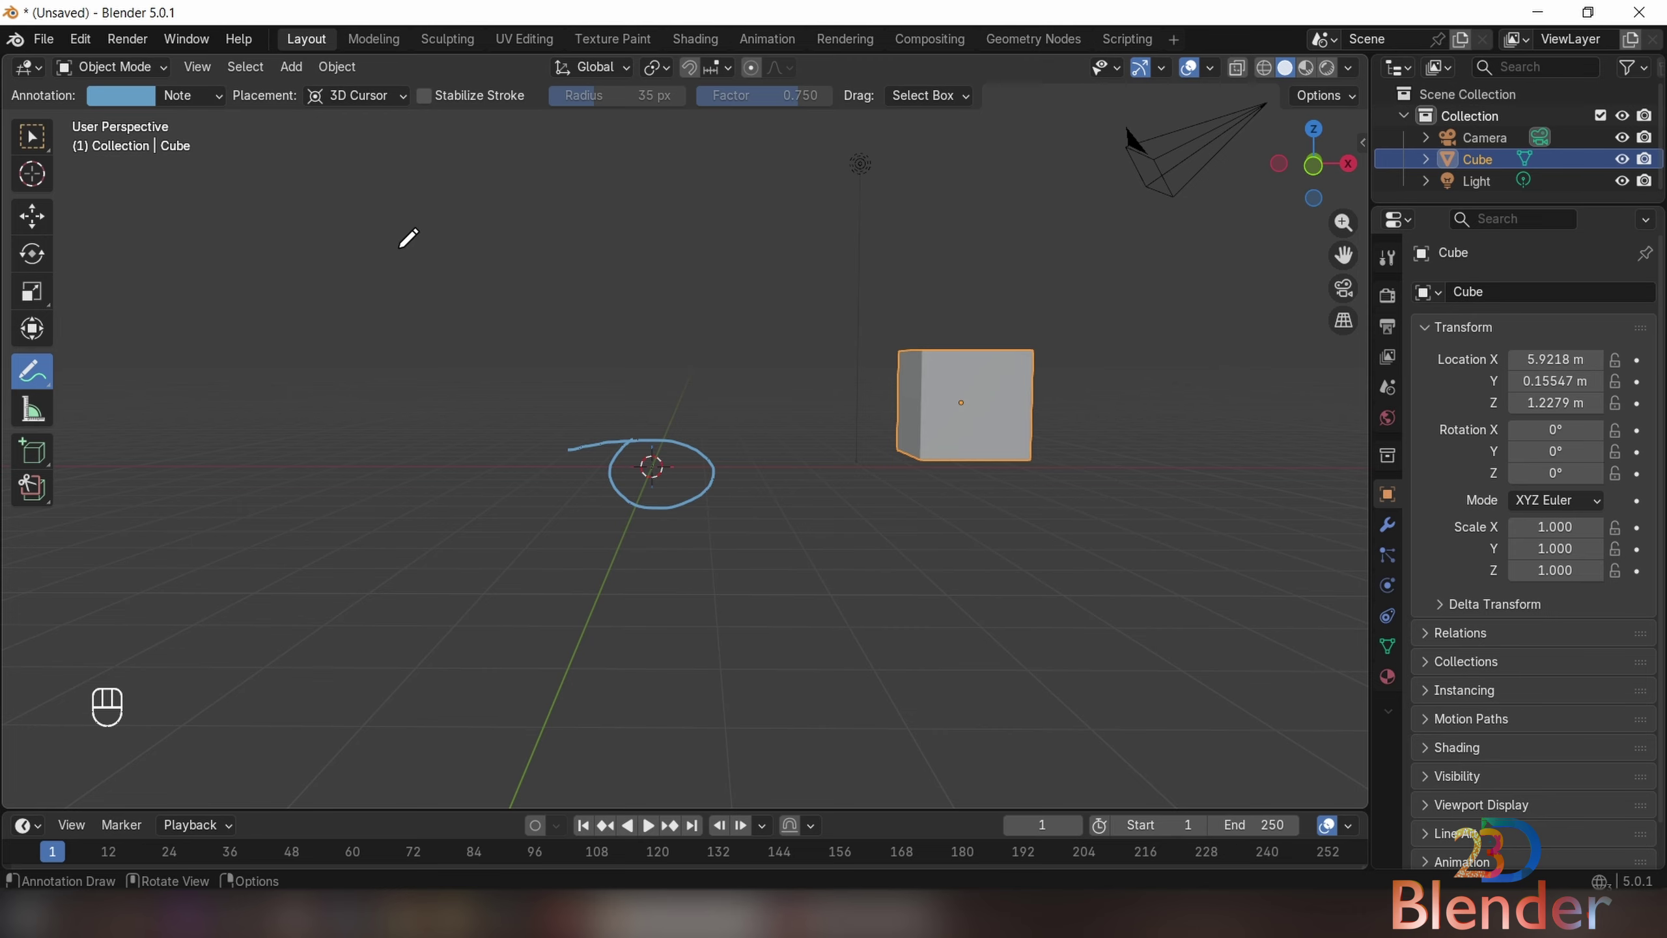
pyautogui.click(31, 136)
# - Add a cylinder mesh at the 3D cursor, keeping it at the world origin
pyautogui.hotkey('shift', 'a')
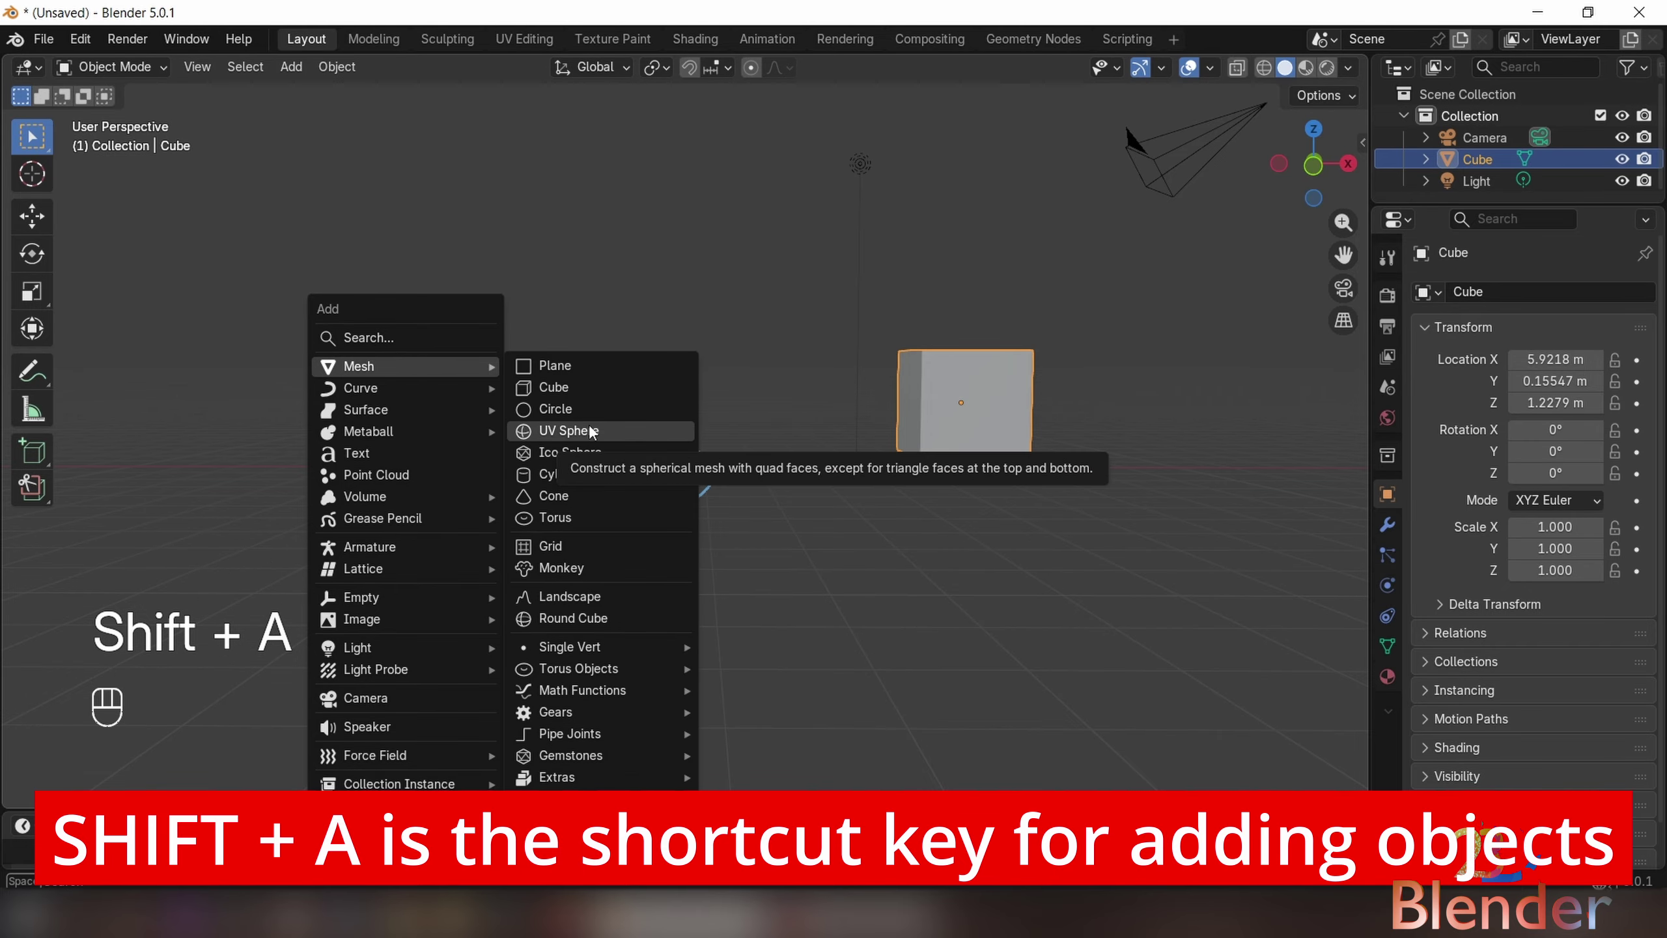
pyautogui.click(586, 473)
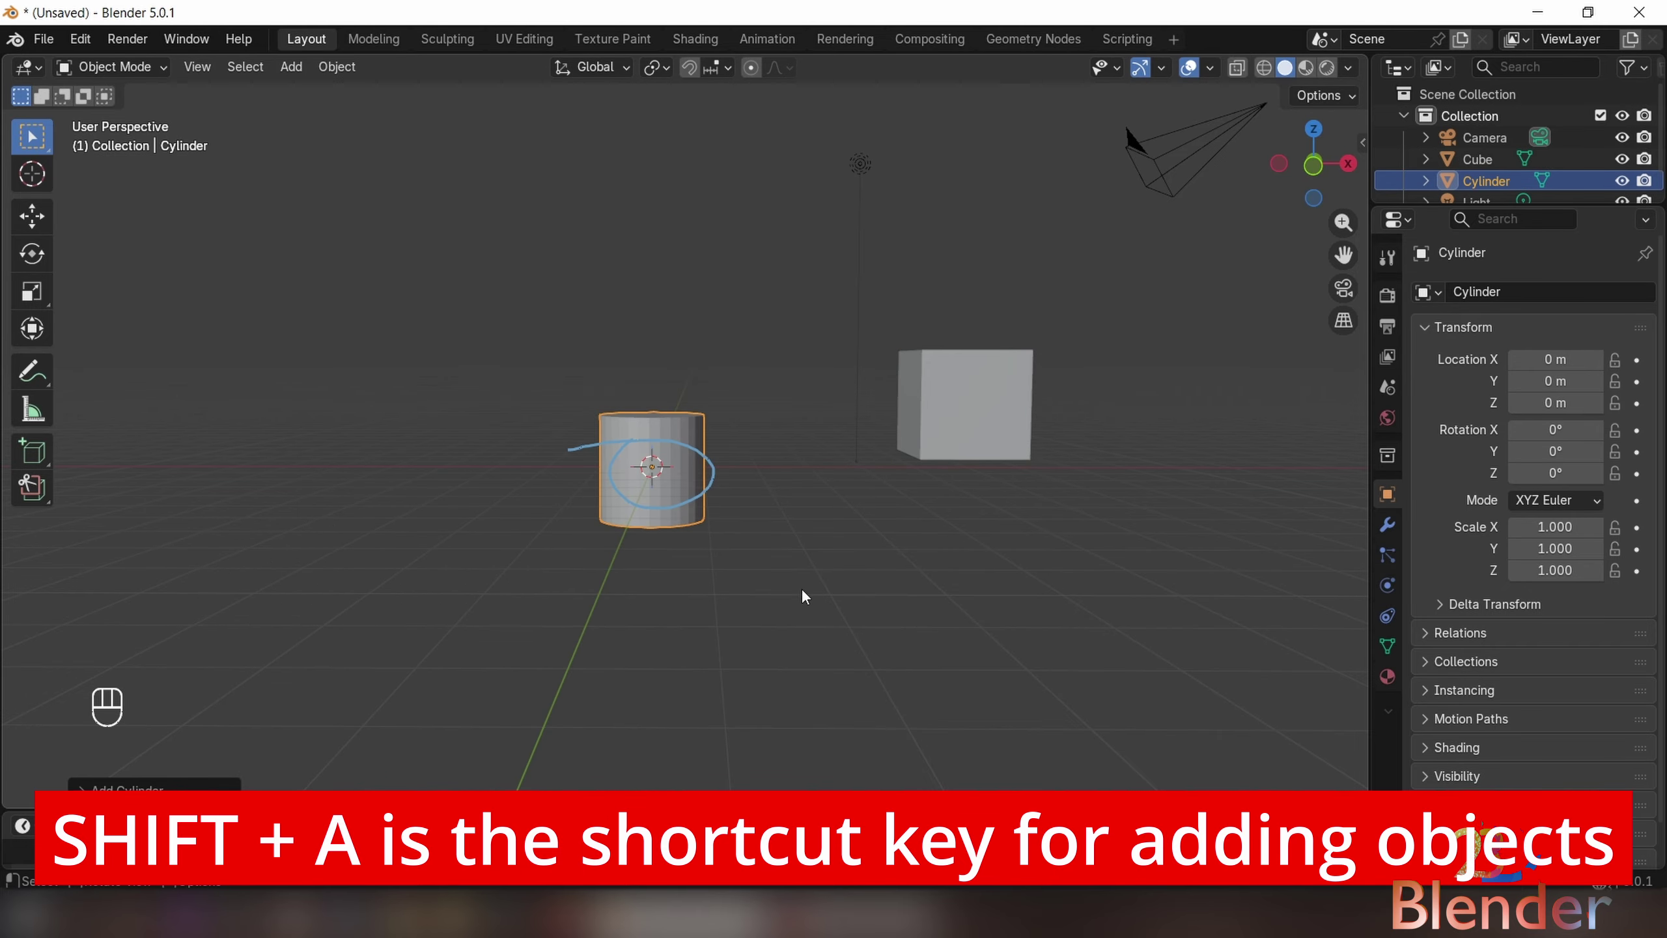
pyautogui.press('g')
pyautogui.rightClick(800, 523)
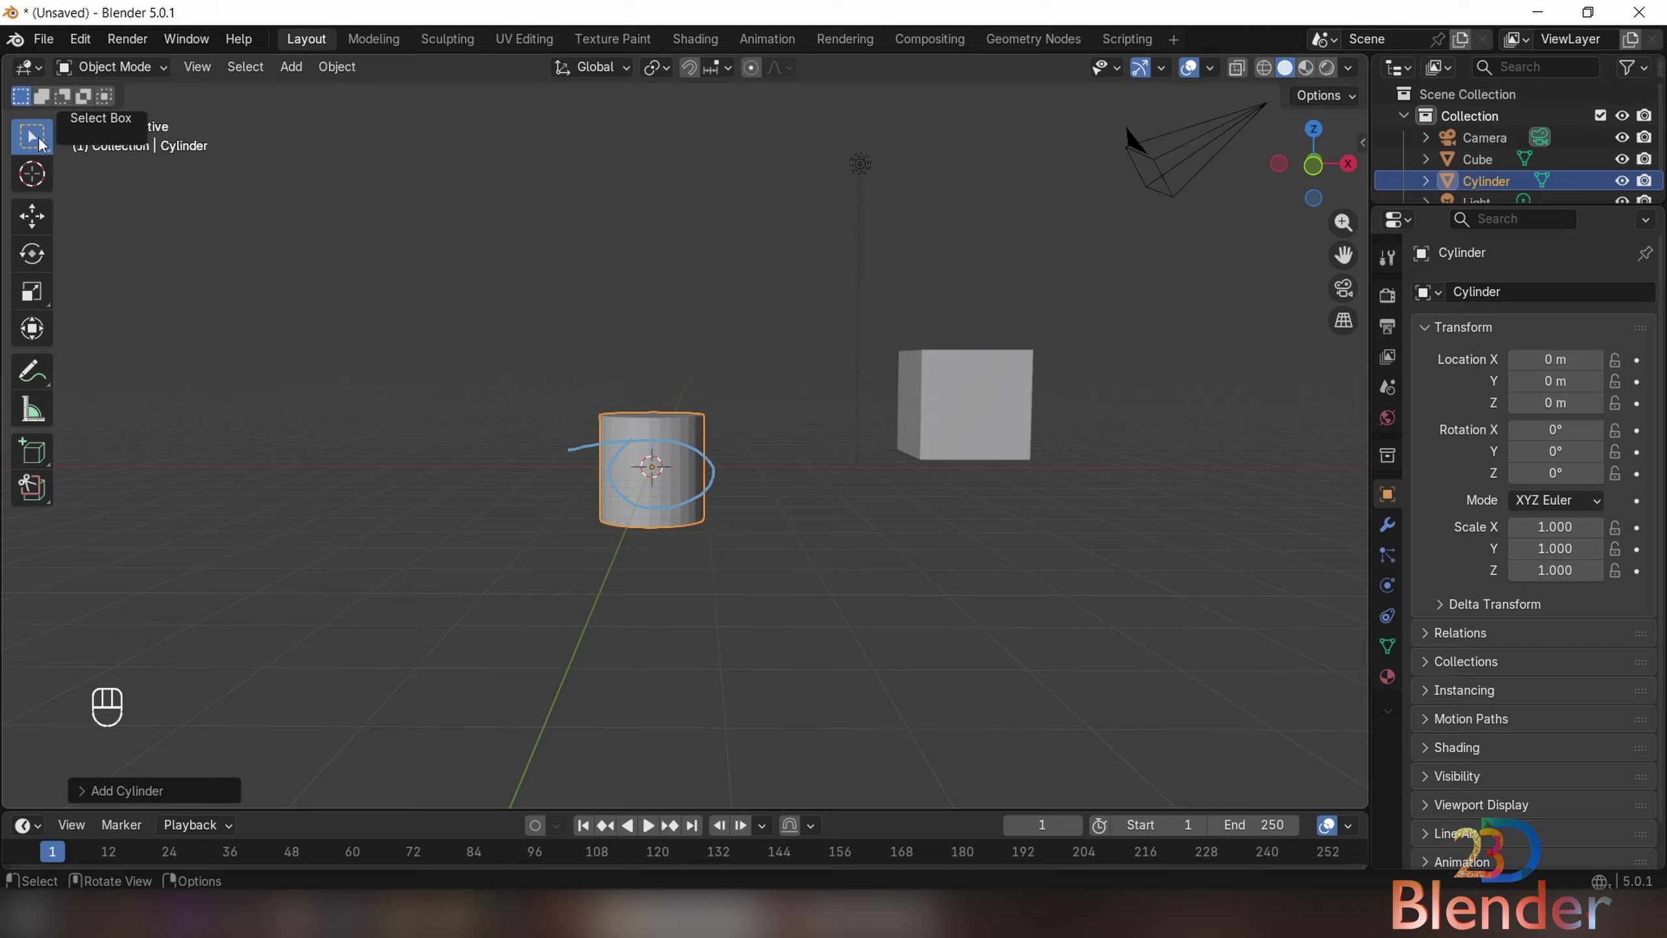
# - Use the Cursor tool to place the 3D cursor at several spots, ending in the empty space beside the cylinder, opposite the cube
pyautogui.click(31, 178)
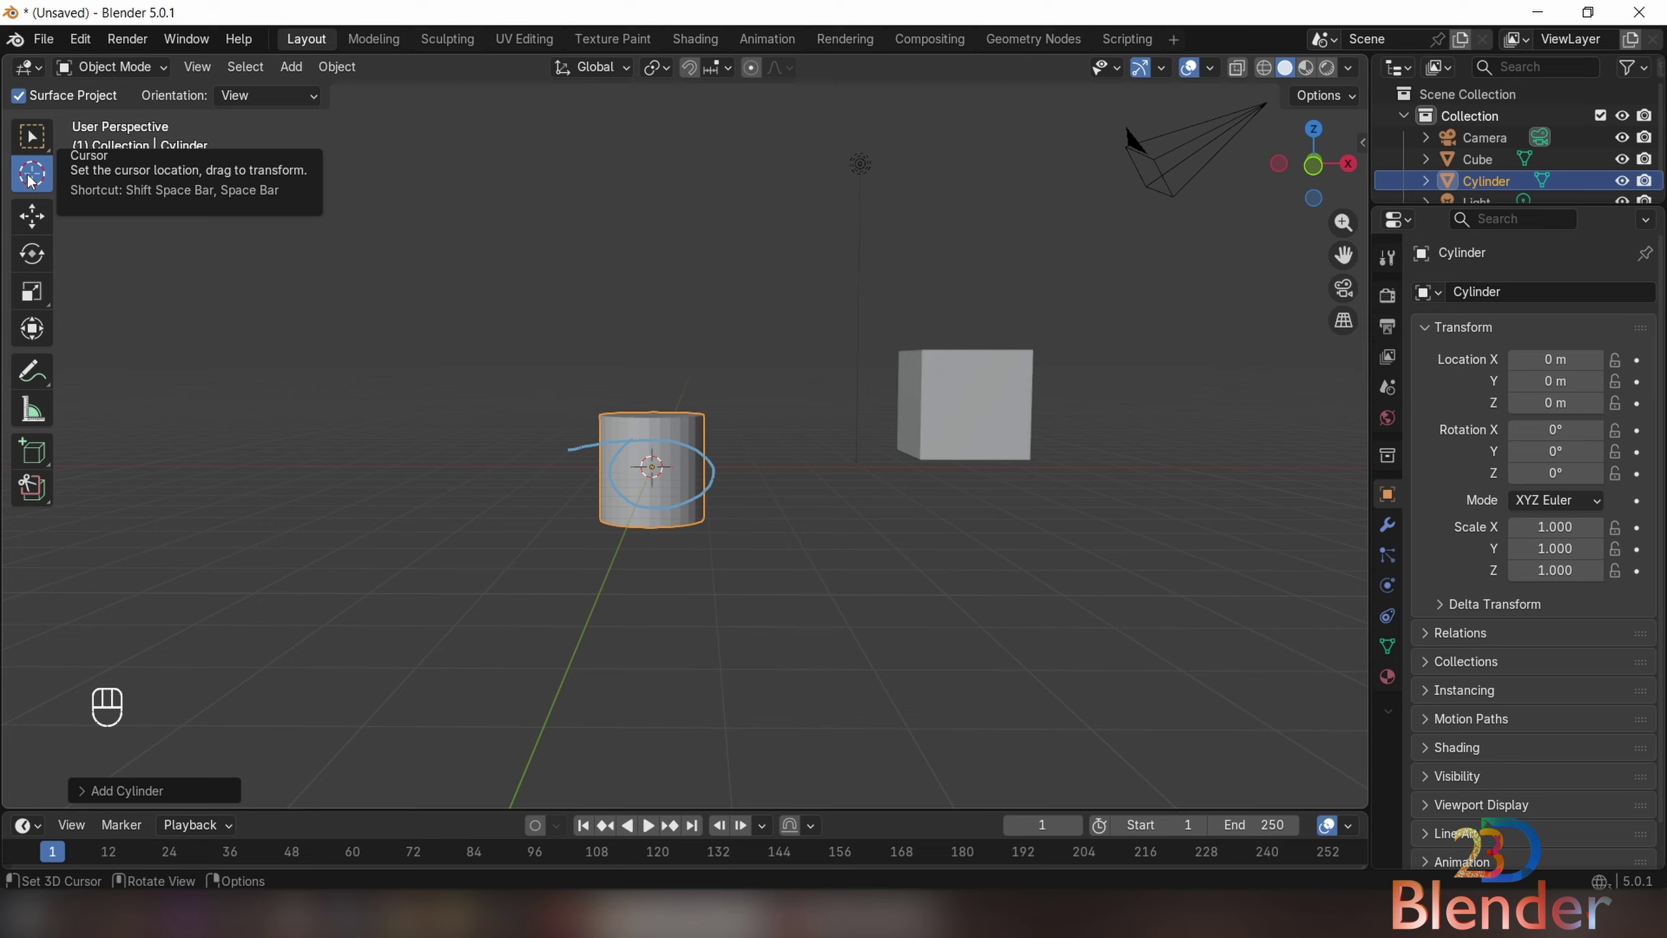
pyautogui.click(238, 275)
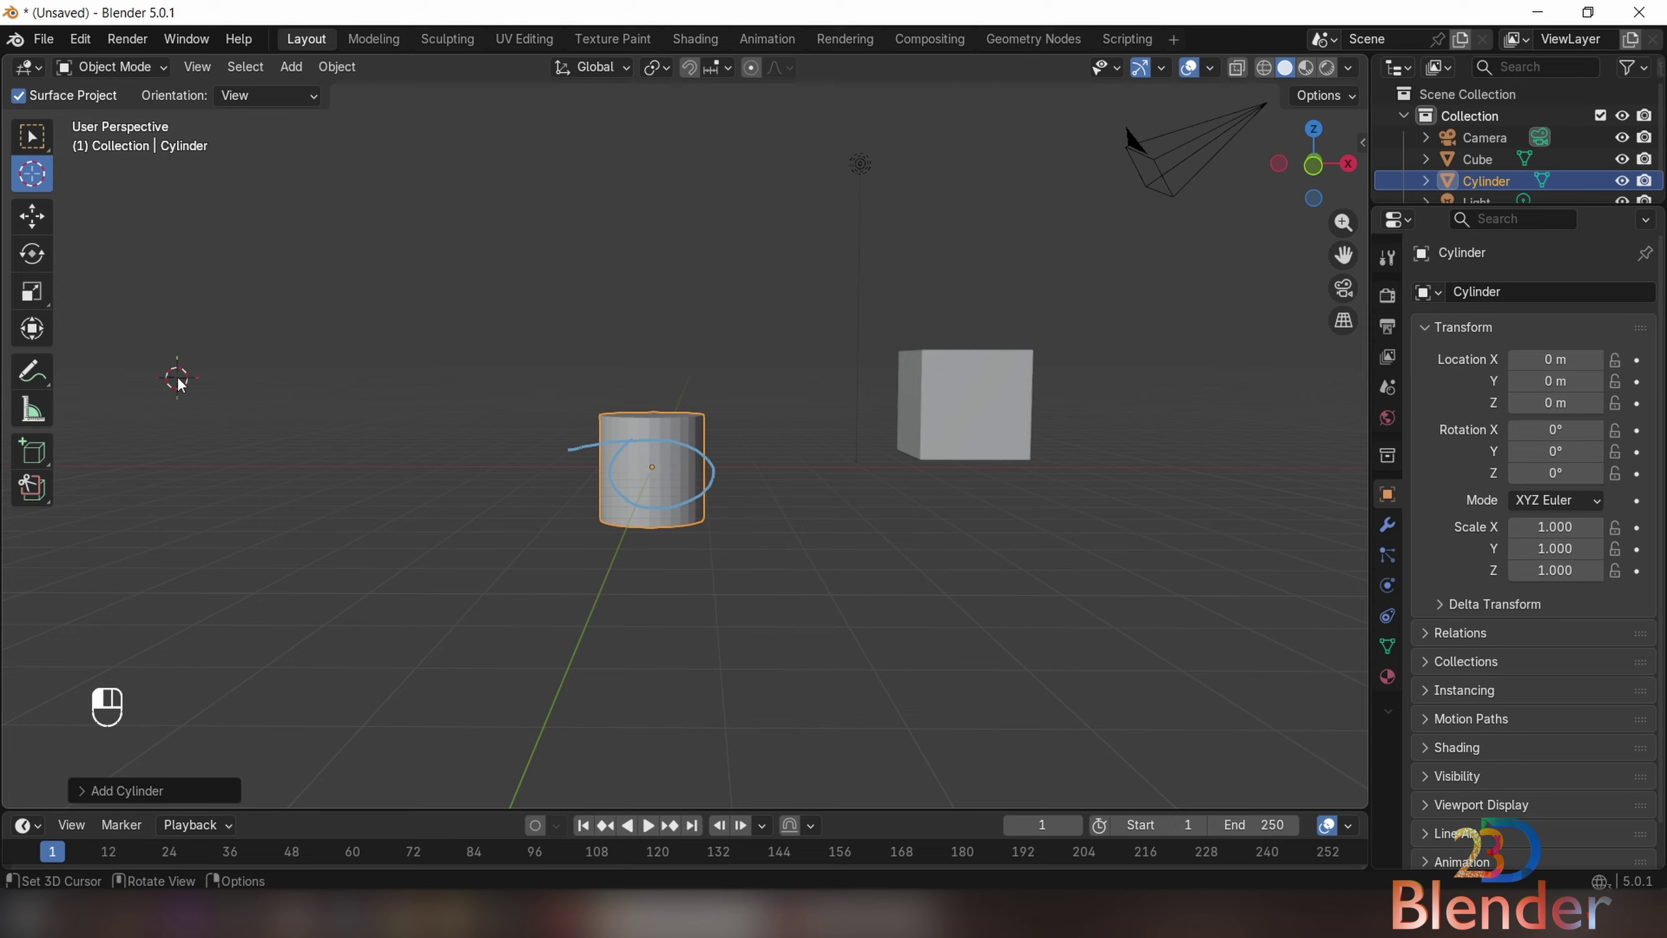
pyautogui.click(617, 233)
pyautogui.click(270, 292)
pyautogui.click(162, 379)
pyautogui.click(532, 199)
pyautogui.click(237, 422)
# - Add a second cube mesh at the 3D cursor and circle the cursor with a freehand annotation
pyautogui.hotkey('shift', 'a')
pyautogui.moveTo(536, 396)
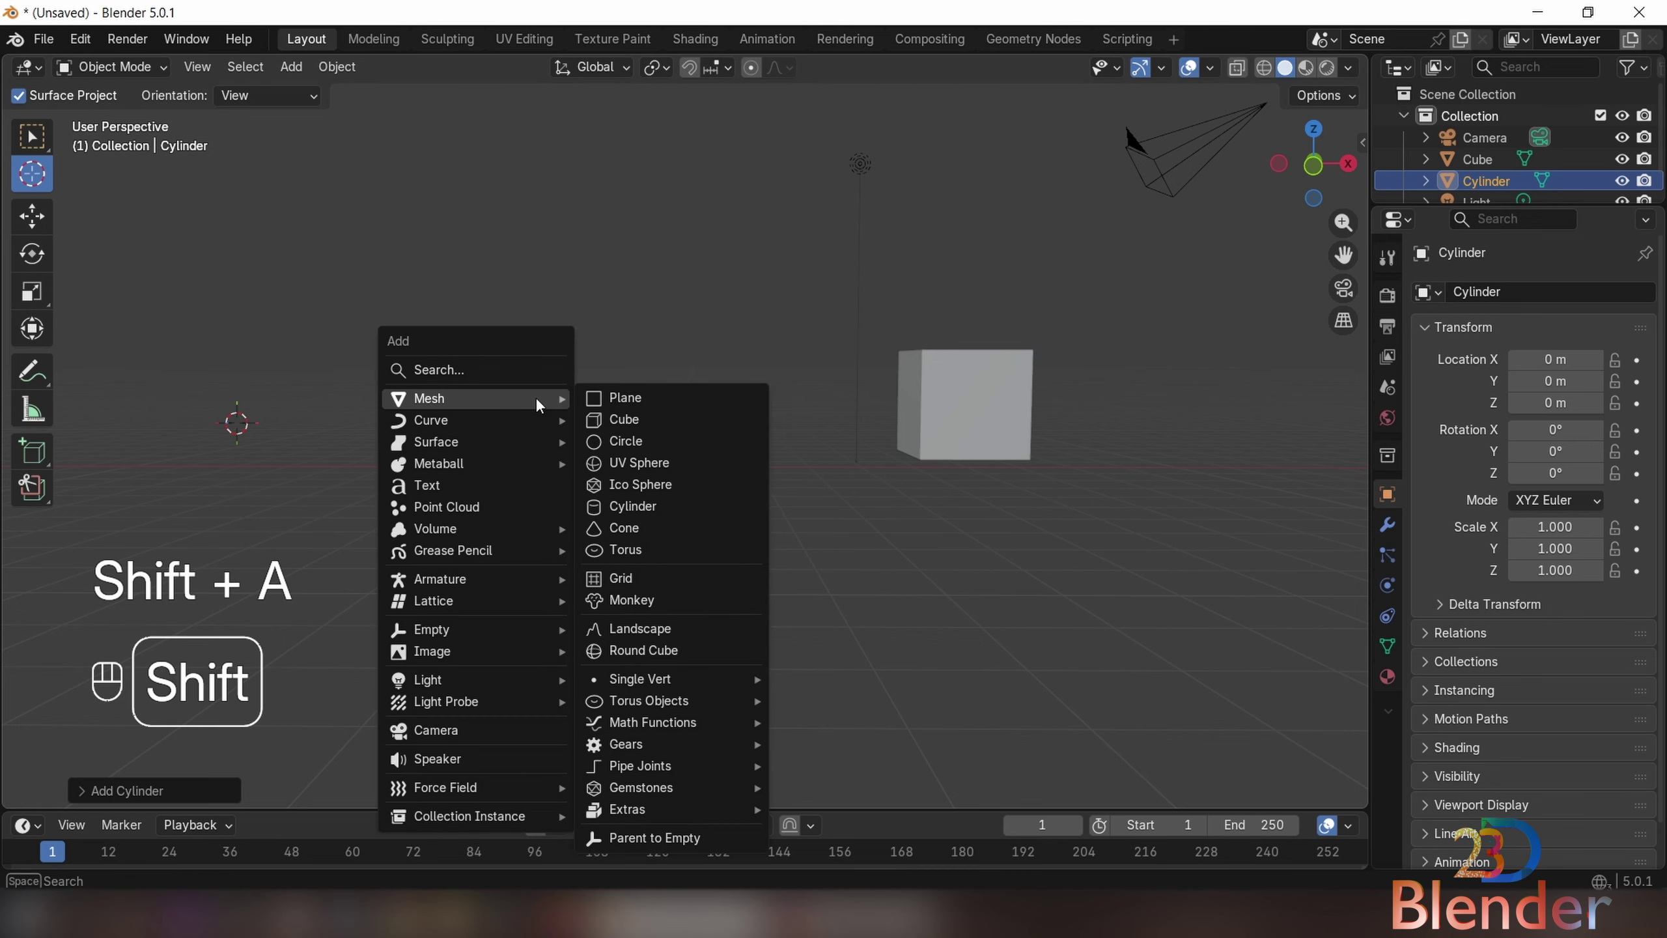
pyautogui.click(674, 416)
pyautogui.click(22, 374)
pyautogui.moveTo(289, 394); pyautogui.dragTo(262, 387)
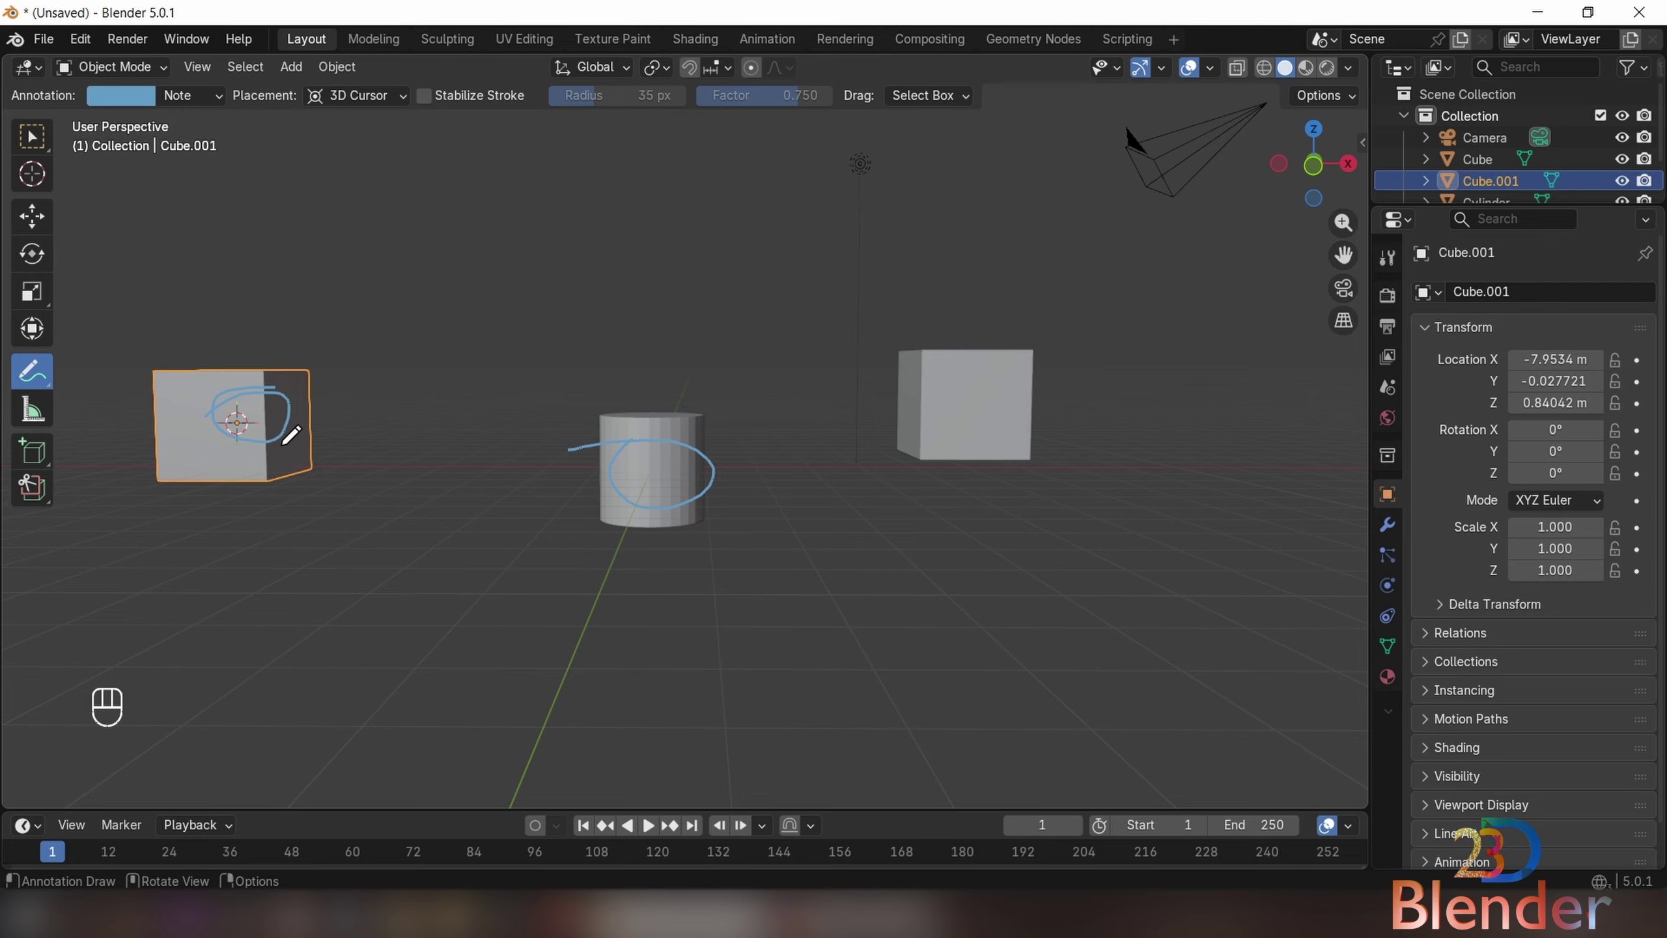
# - Return to the Select Box tool and reposition the 3D cursor in the empty space above the objects without the Cursor tool
pyautogui.press('w')
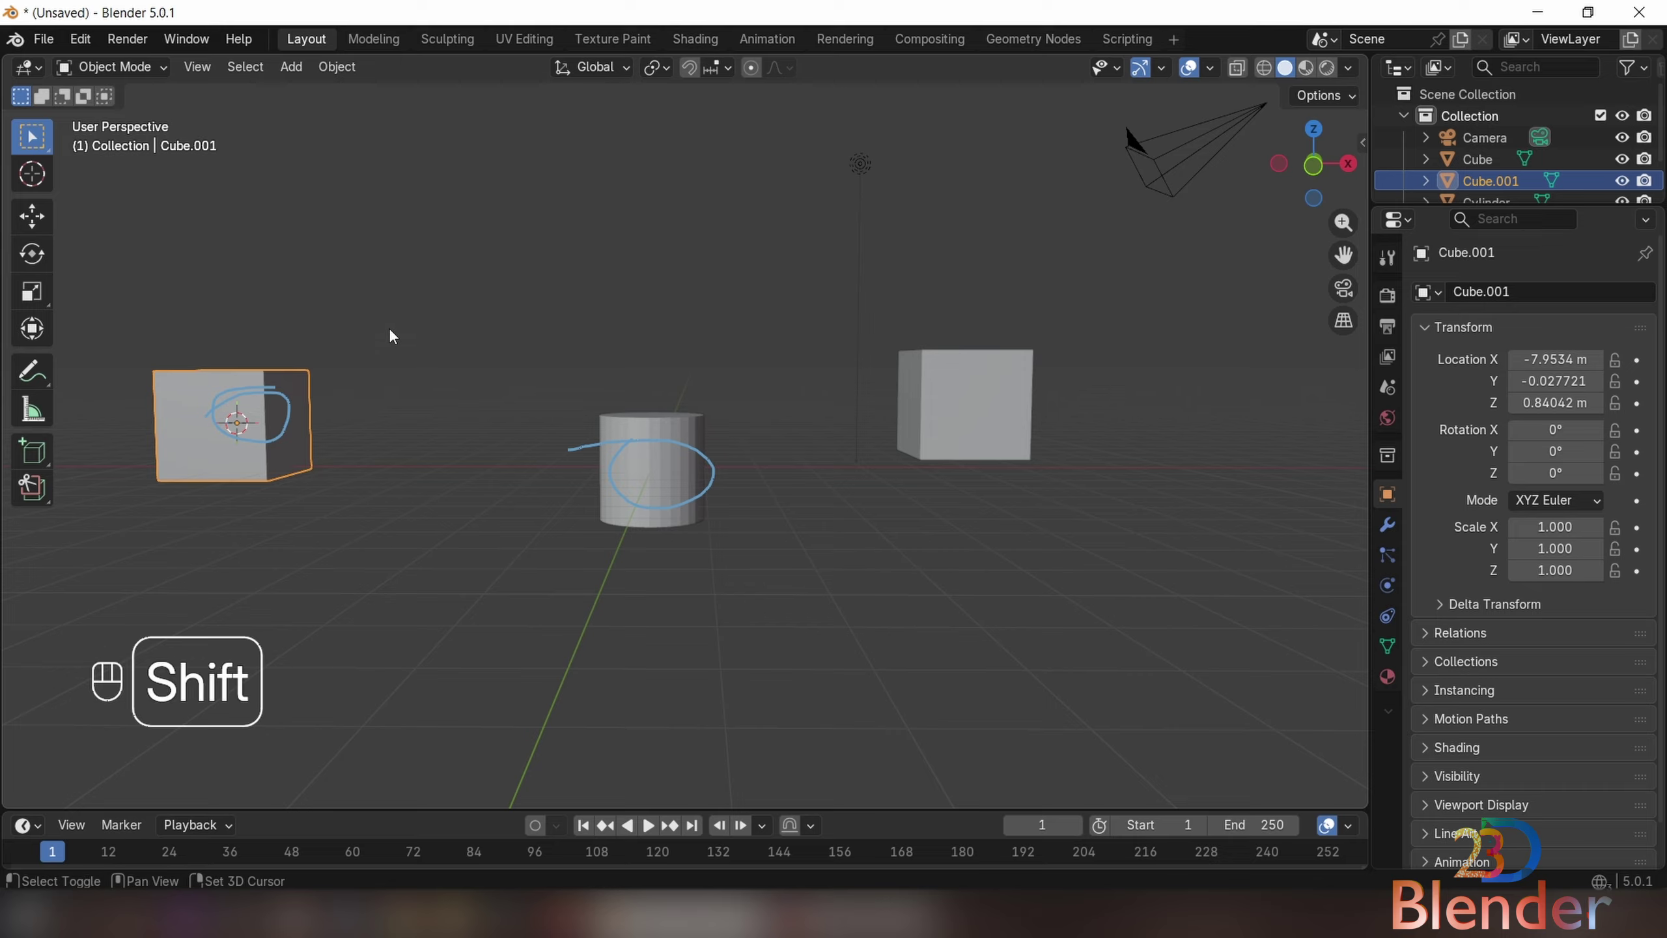
pyautogui.keyDown('shift'); pyautogui.rightClick(420, 333); pyautogui.keyUp('shift')
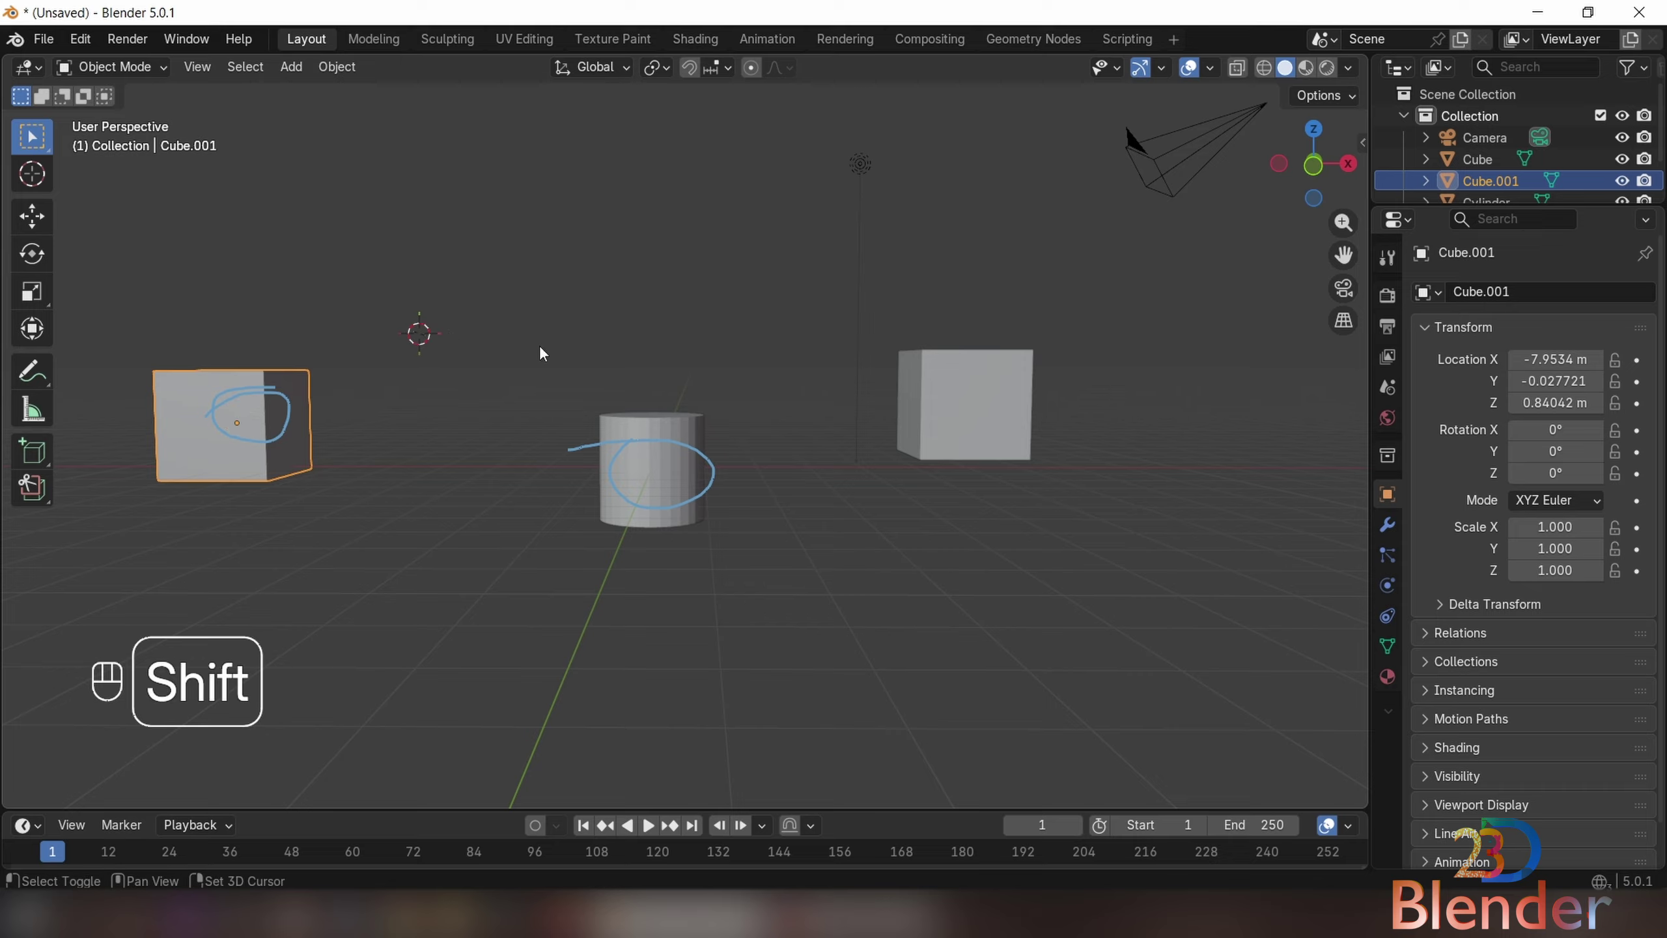
pyautogui.keyDown('shift'); pyautogui.rightClick(749, 297); pyautogui.keyUp('shift')
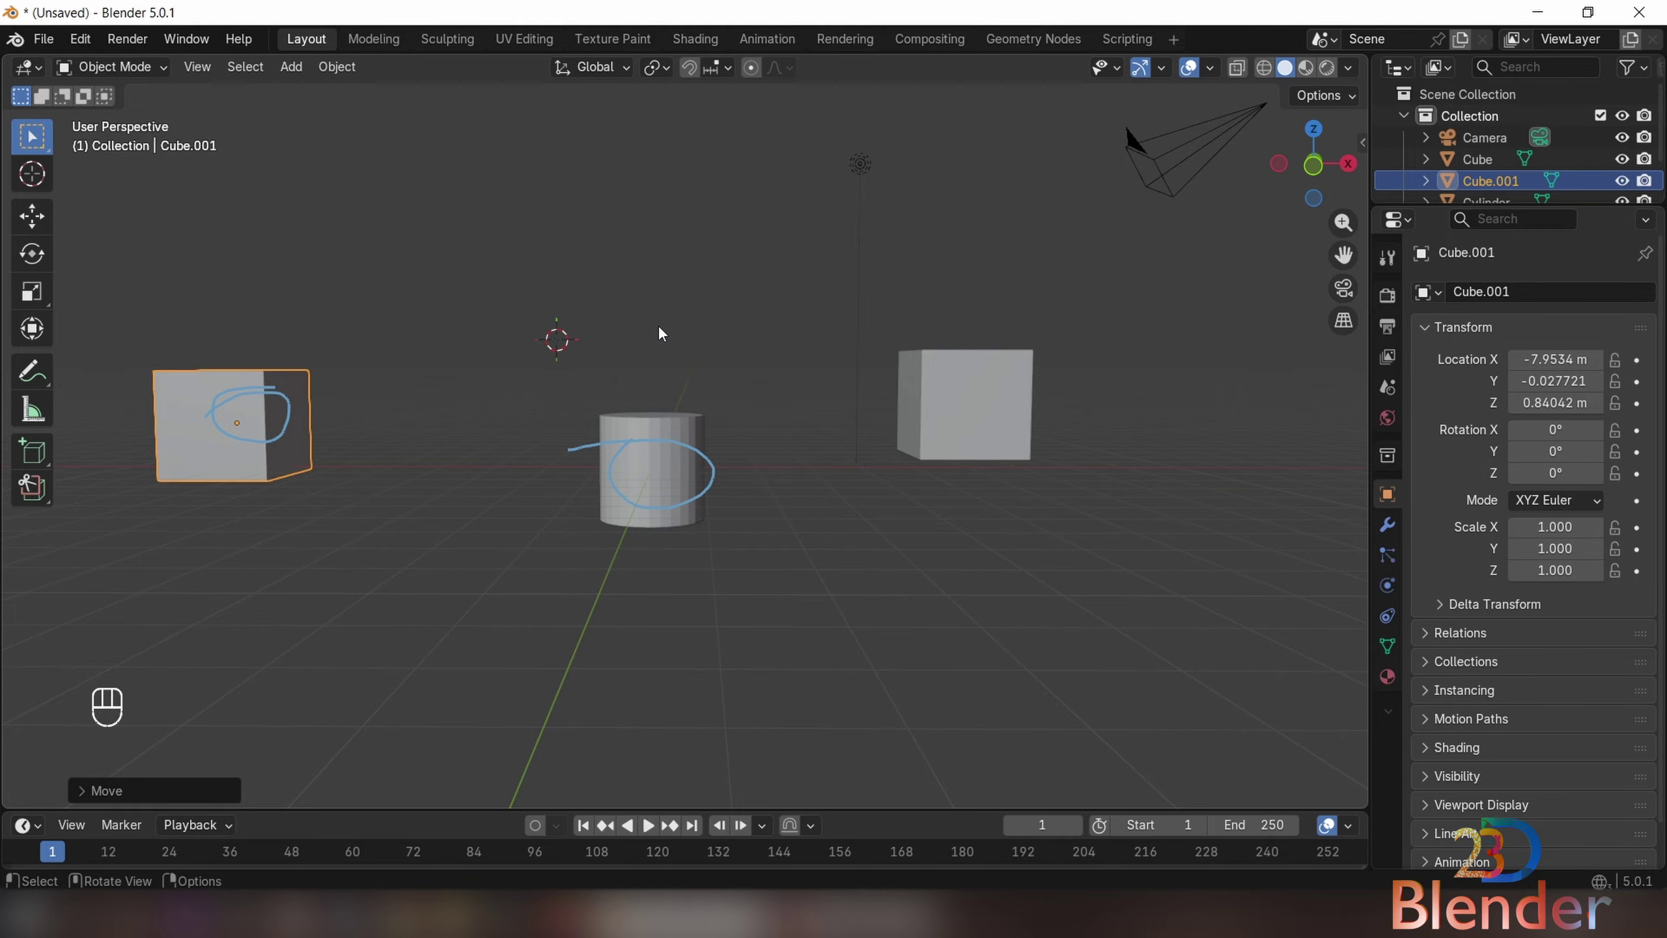
# - Snap the 3D cursor back to the world origin with Cursor to World Origin, and repeat the snap once
pyautogui.hotkey('shift', 's')
pyautogui.hotkey('shift', 's')
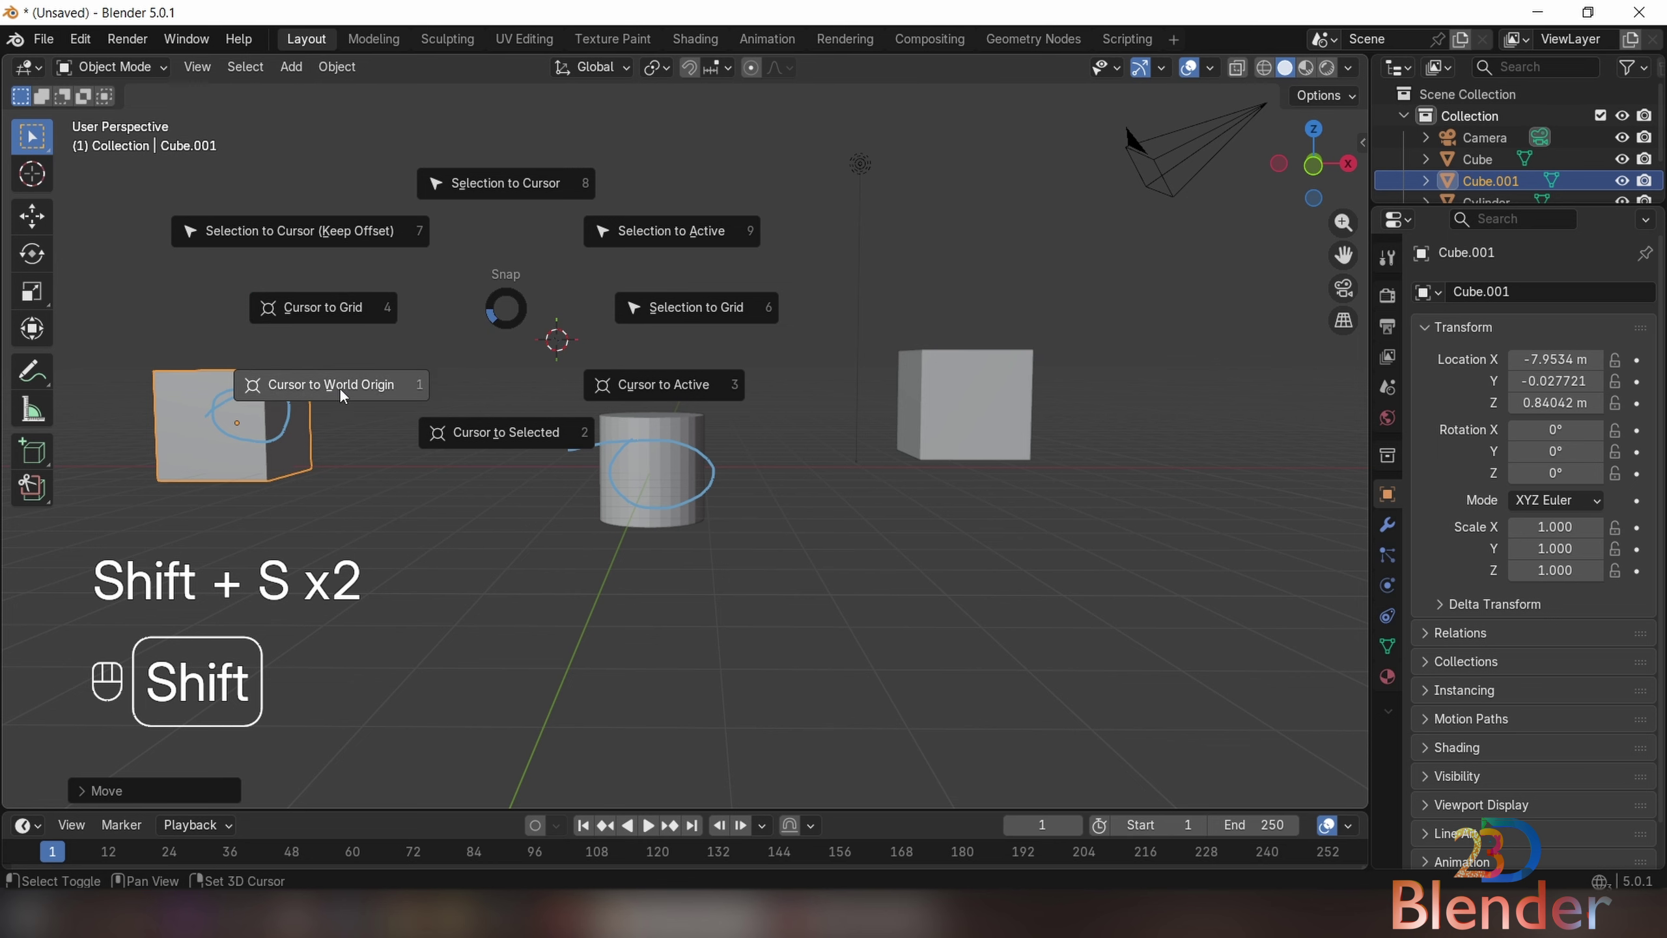
pyautogui.click(338, 387)
pyautogui.moveTo(623, 513); pyautogui.dragTo(616, 497, button='middle')
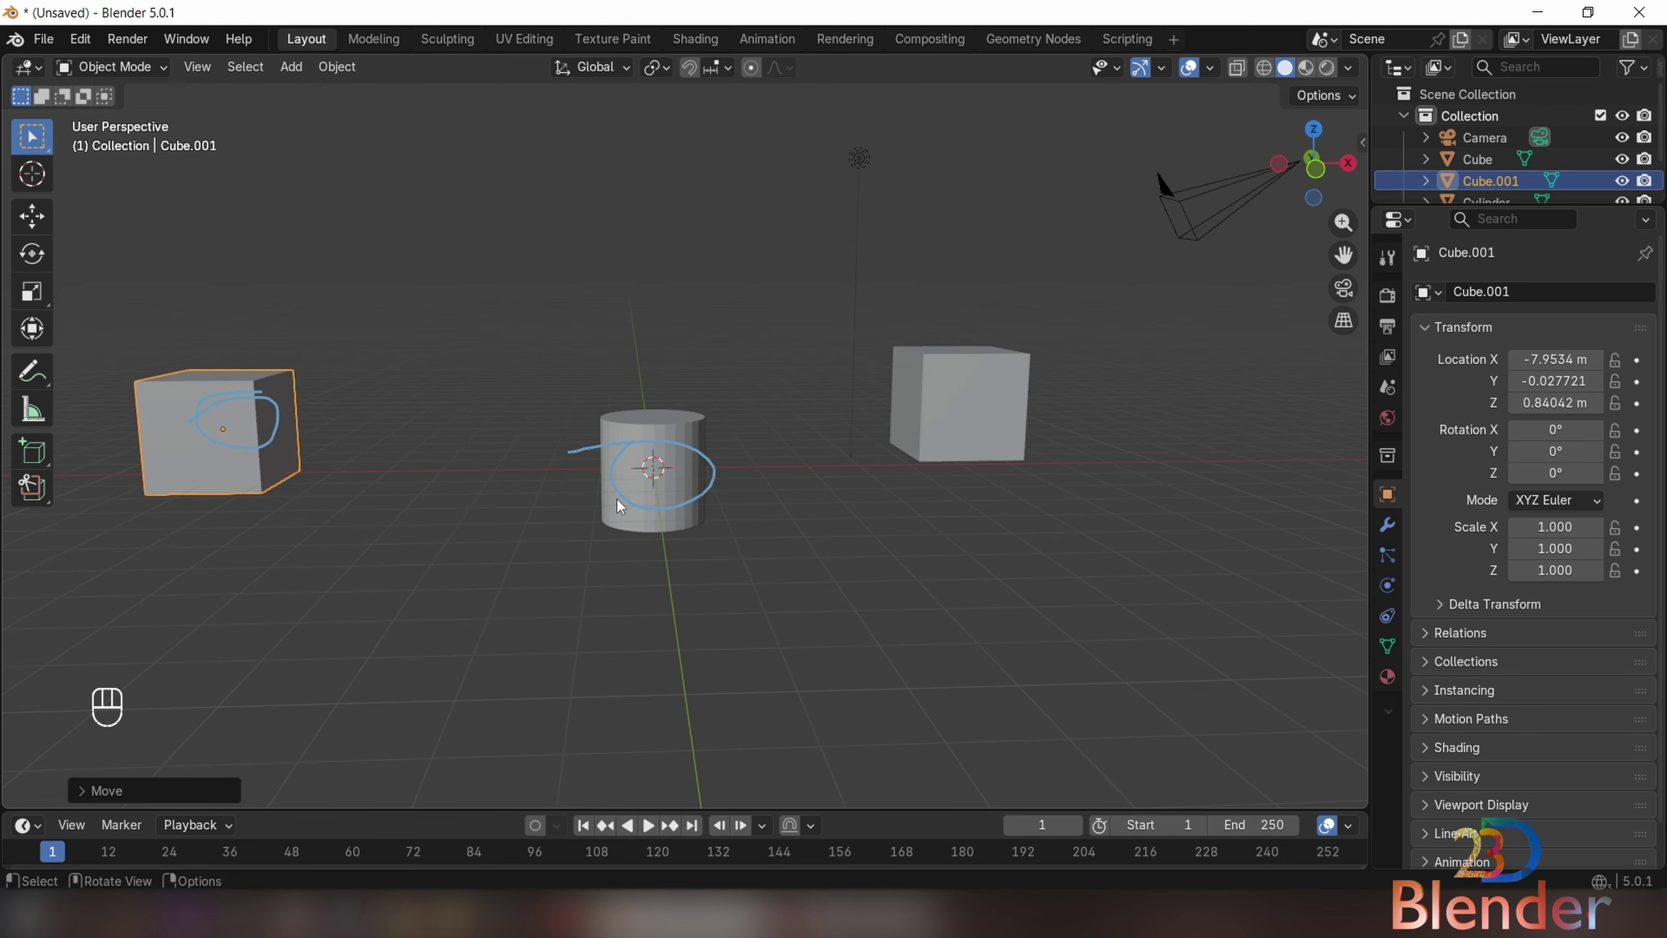
pyautogui.hotkey('shift', 's')
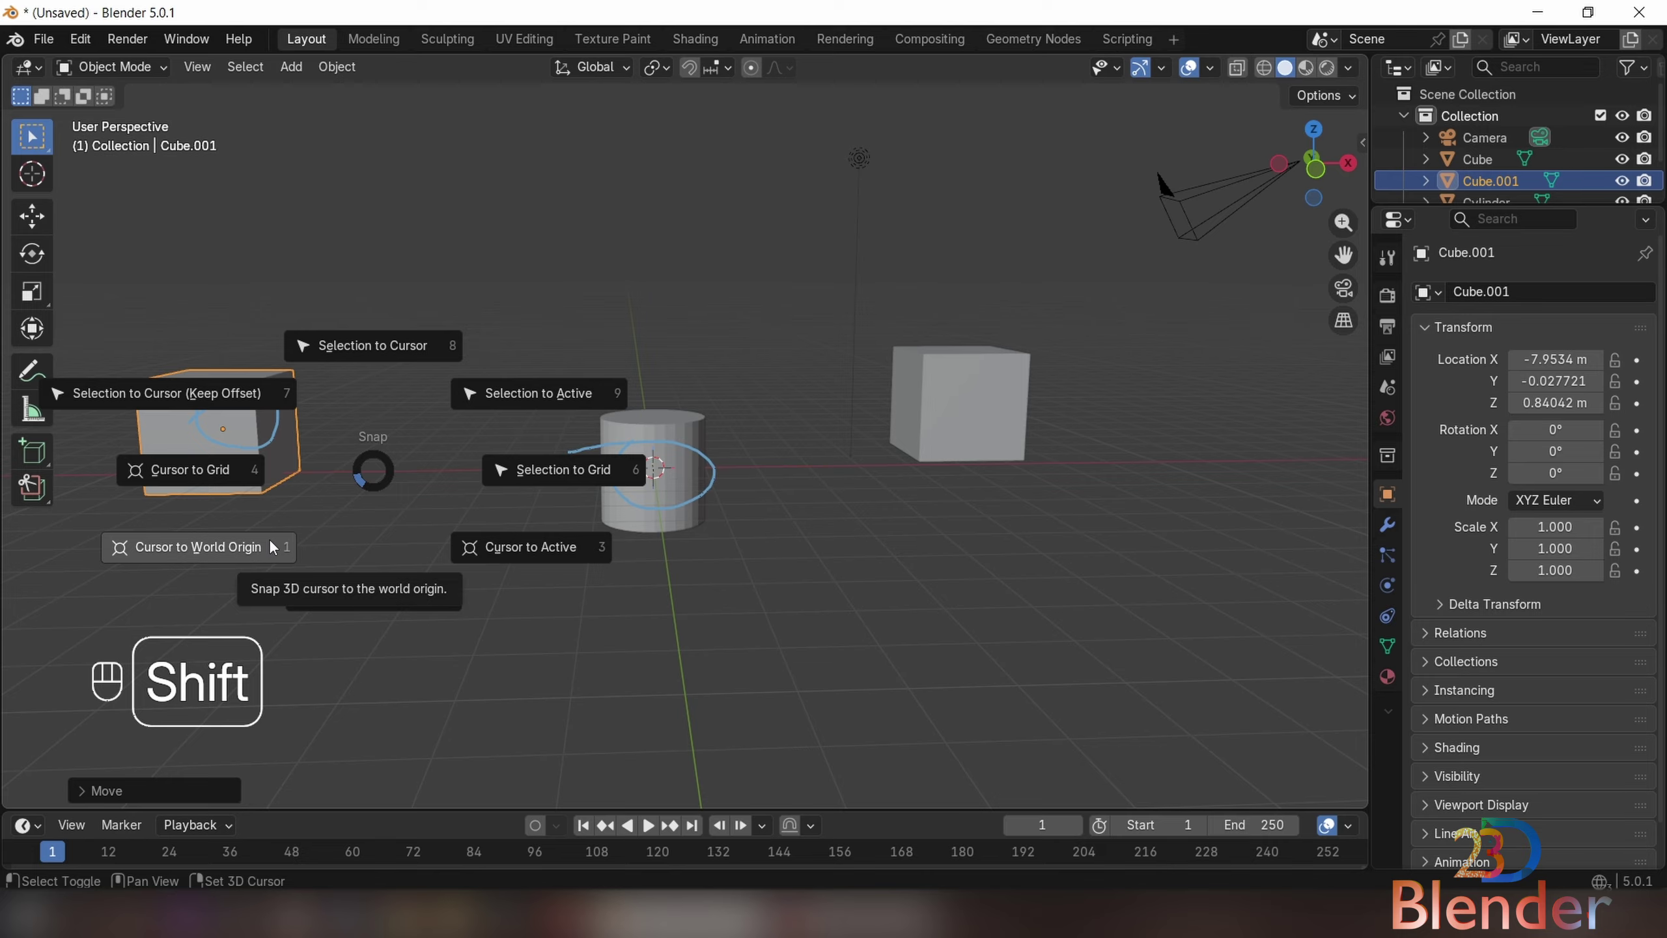
pyautogui.click(270, 546)
# - Add the cylinder to the selection with the second cube and delete both objects
pyautogui.moveTo(269, 538); pyautogui.dragTo(654, 451, button='middle')
pyautogui.moveTo(506, 448); pyautogui.dragTo(504, 460, button='middle')
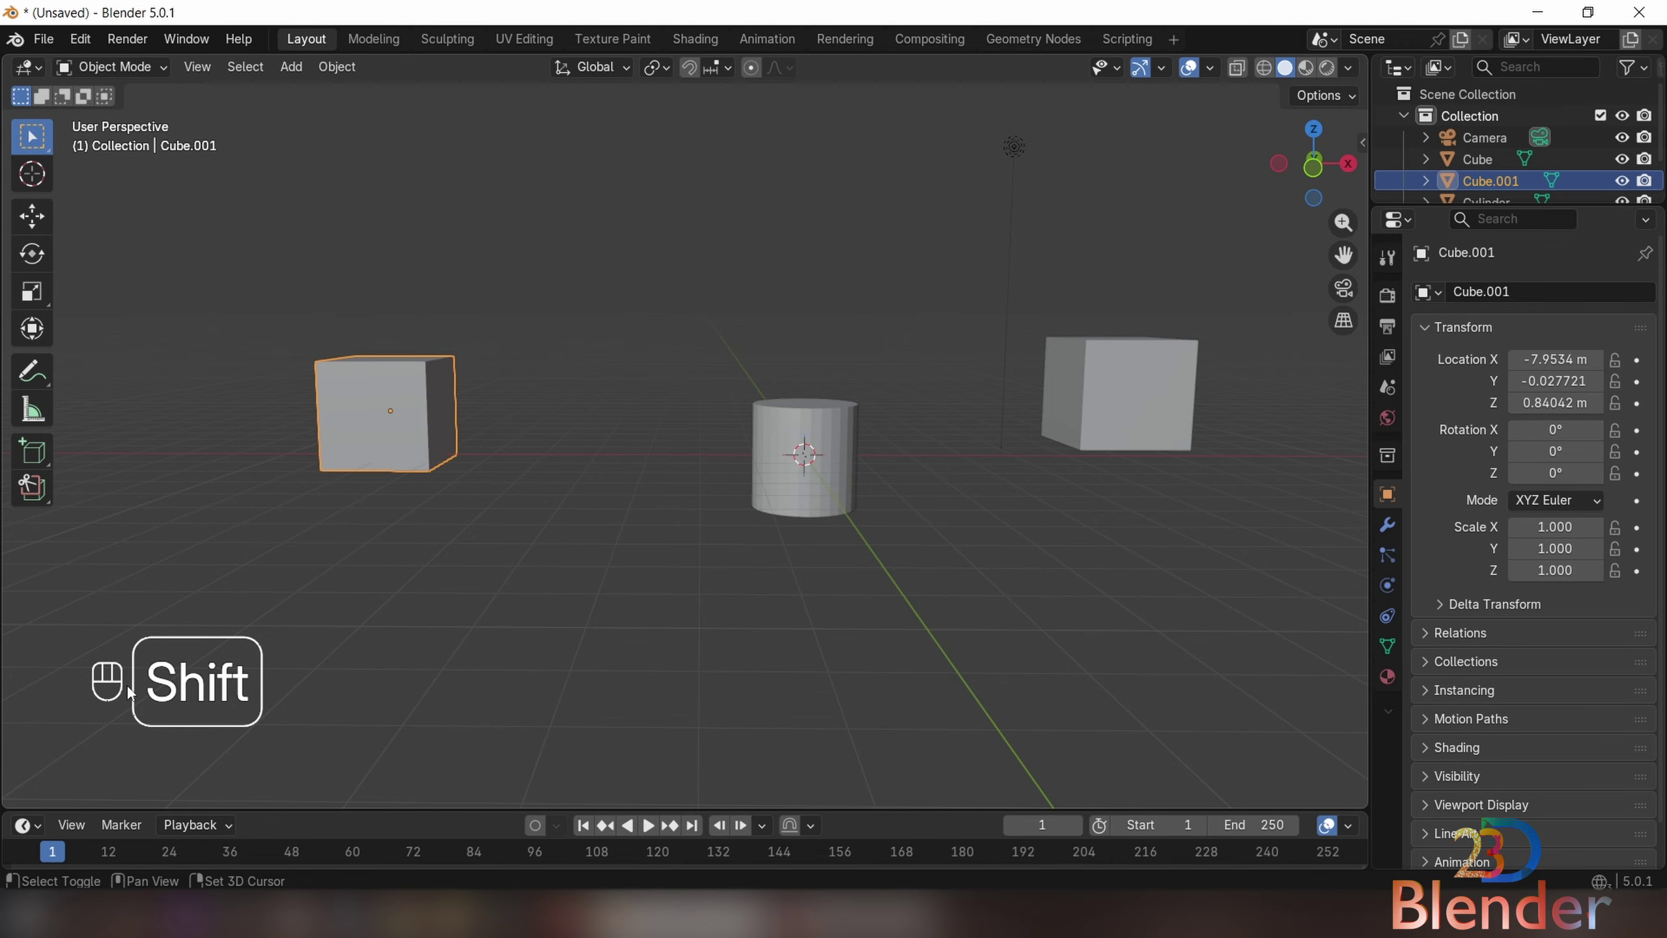
pyautogui.keyDown('shift'); pyautogui.click(810, 487); pyautogui.keyUp('shift')
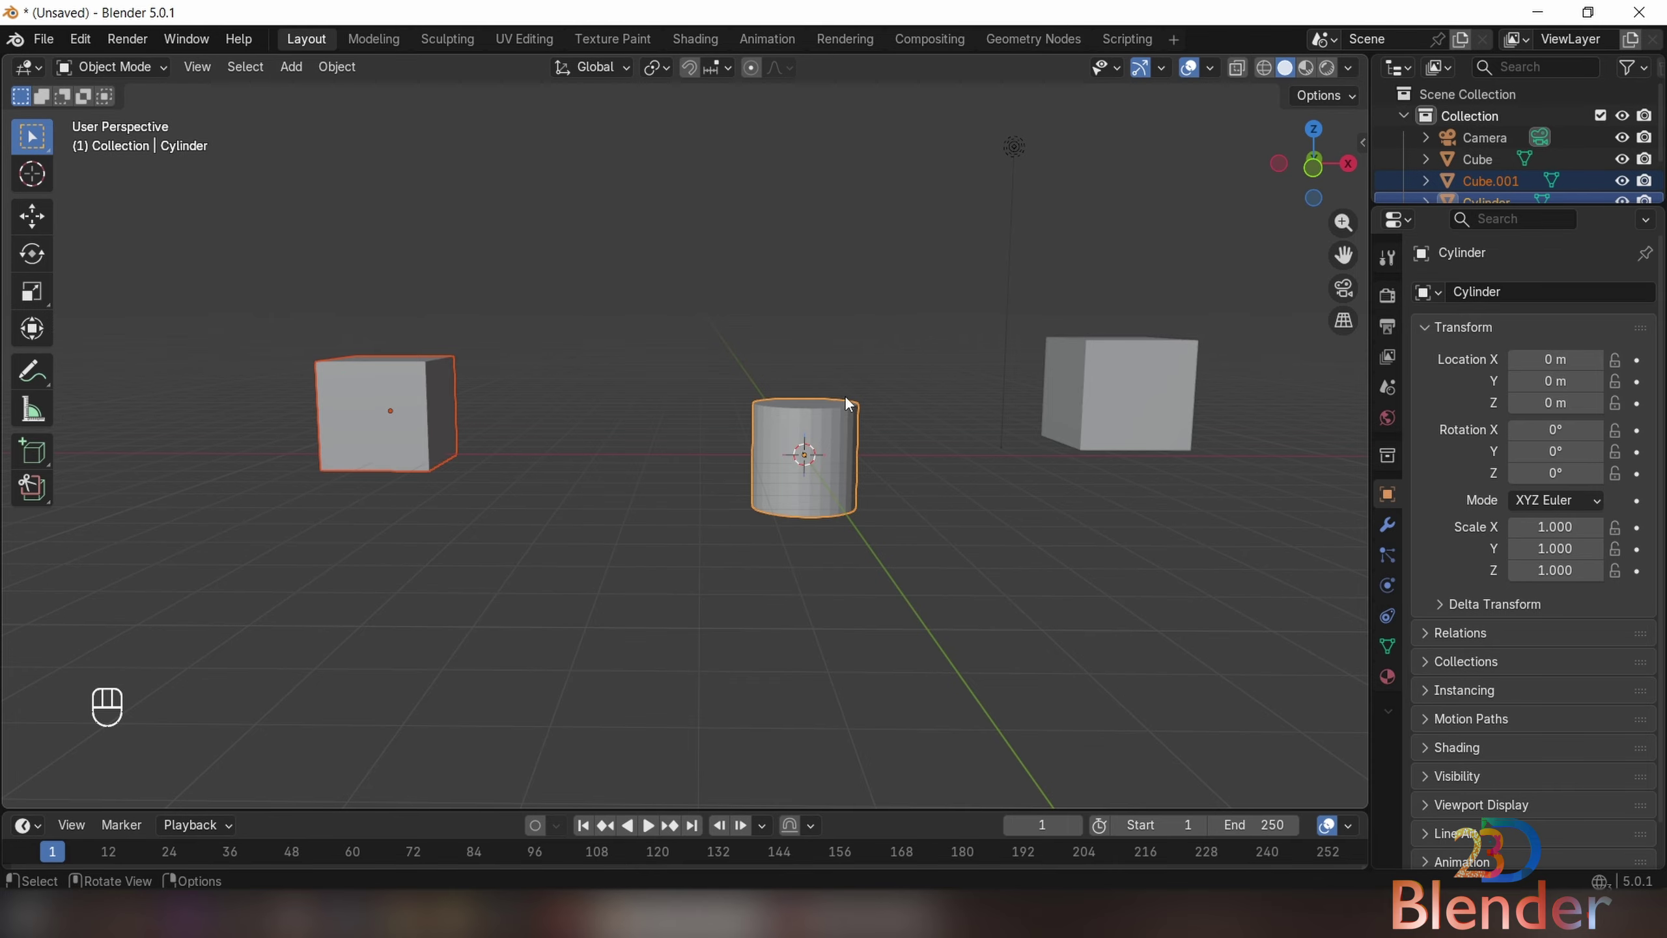
pyautogui.press('x')
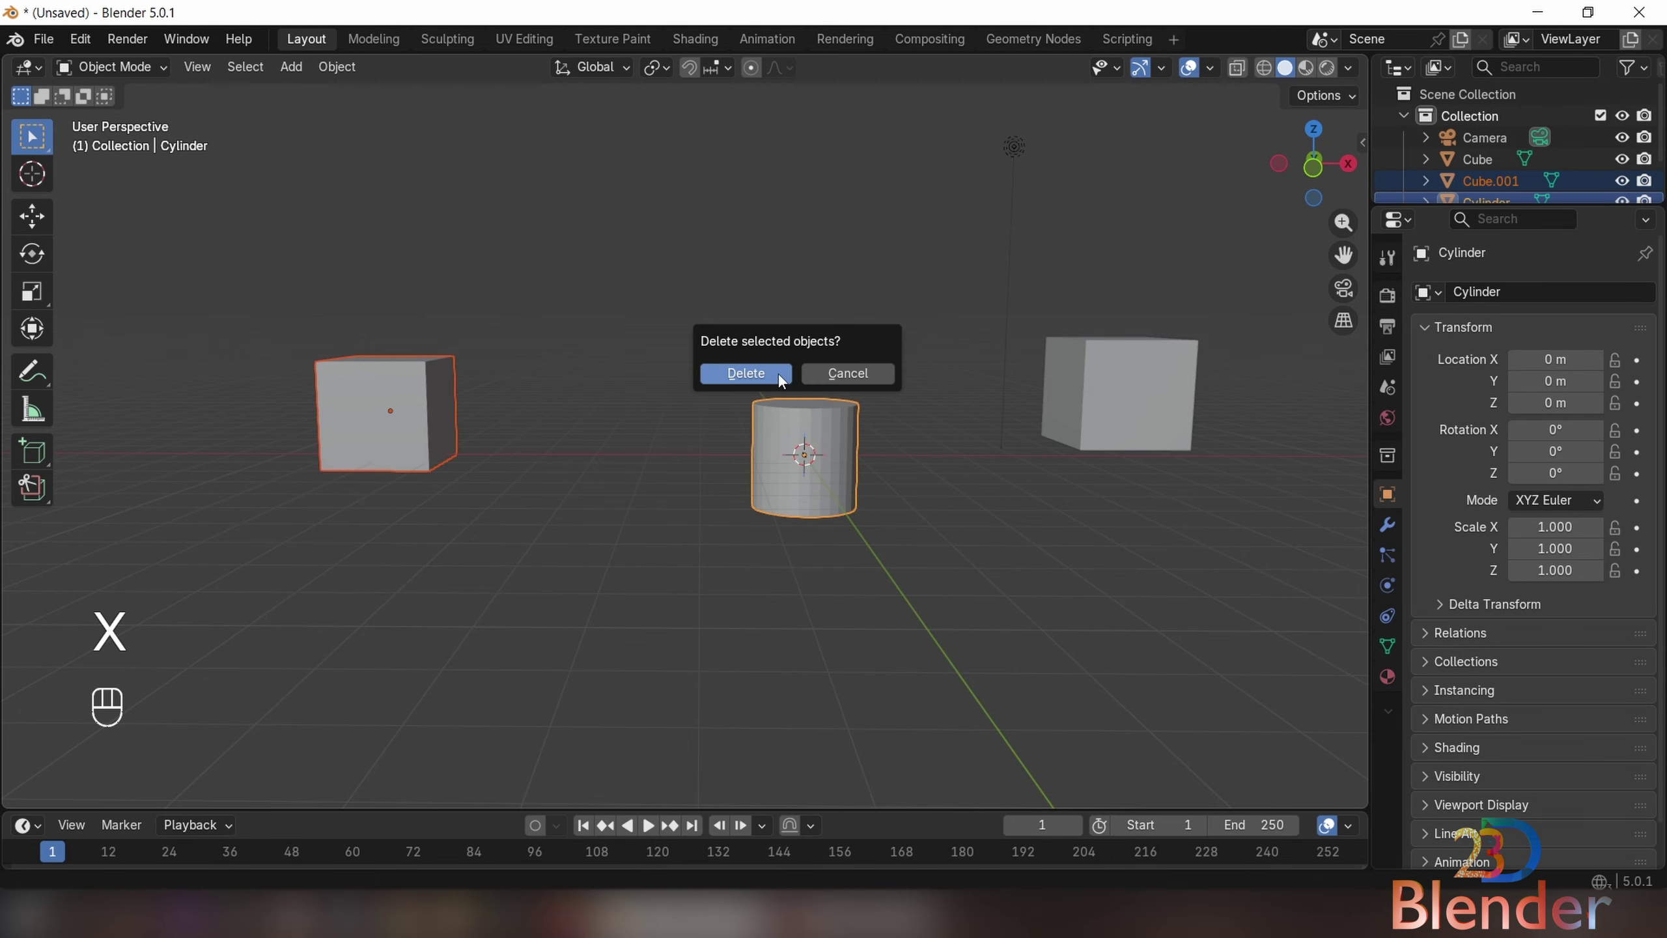
pyautogui.click(779, 376)
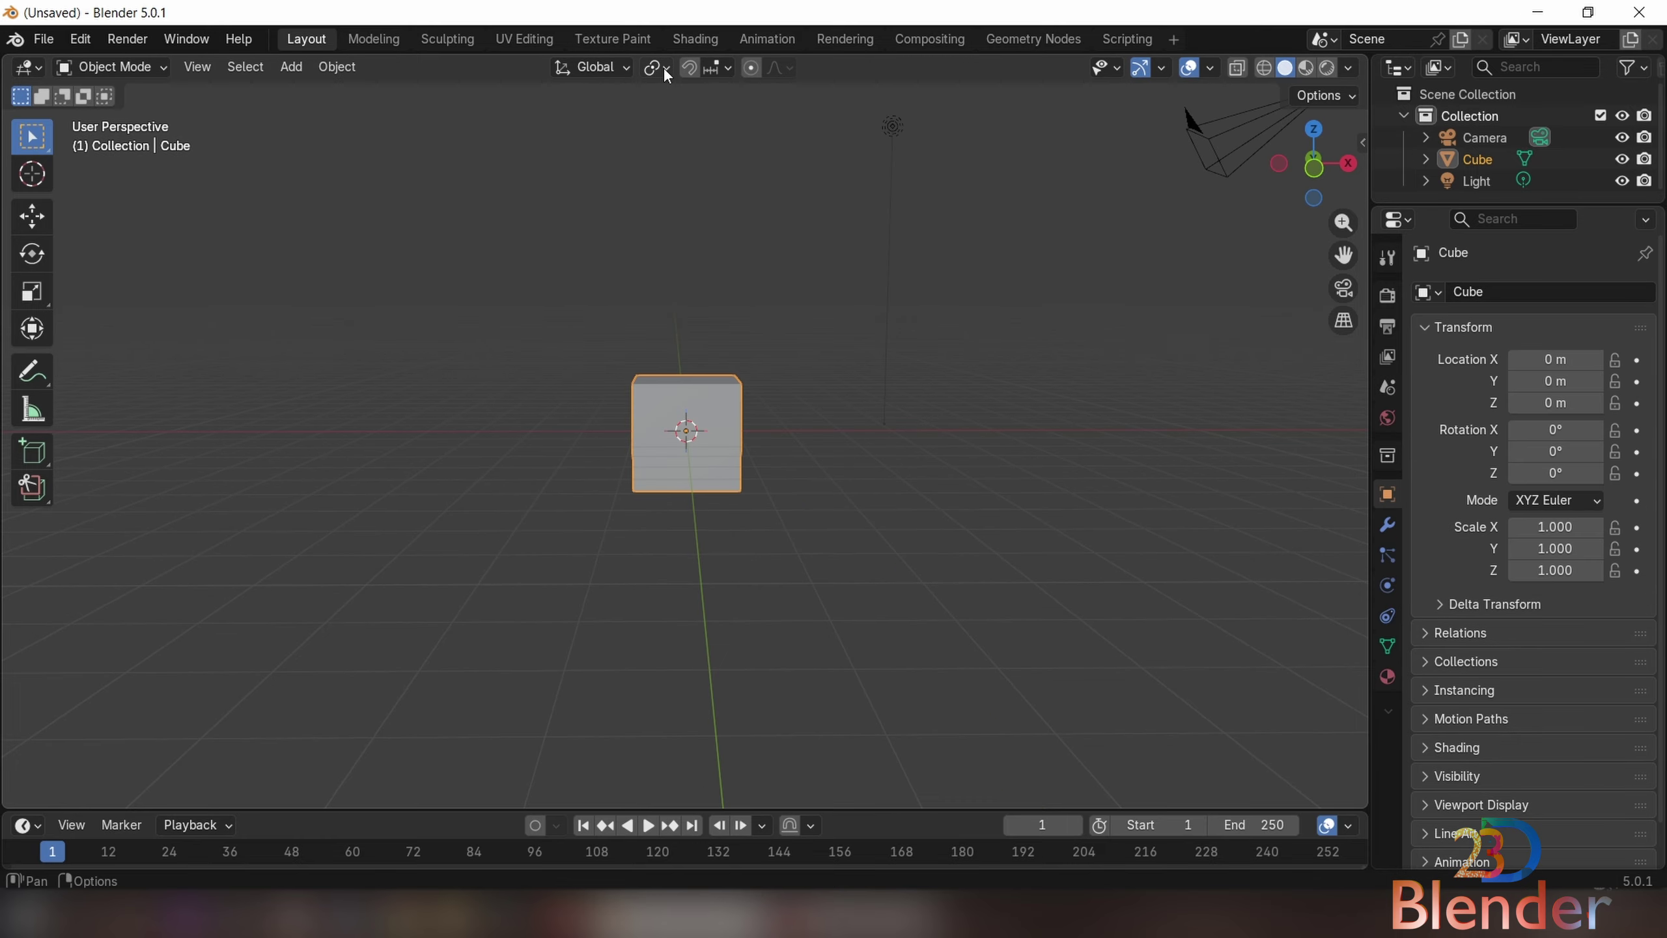
# - Check the Transform Pivot Point options, keeping Median Point, and move the cube up about 2.8 m along Z
pyautogui.click(664, 67)
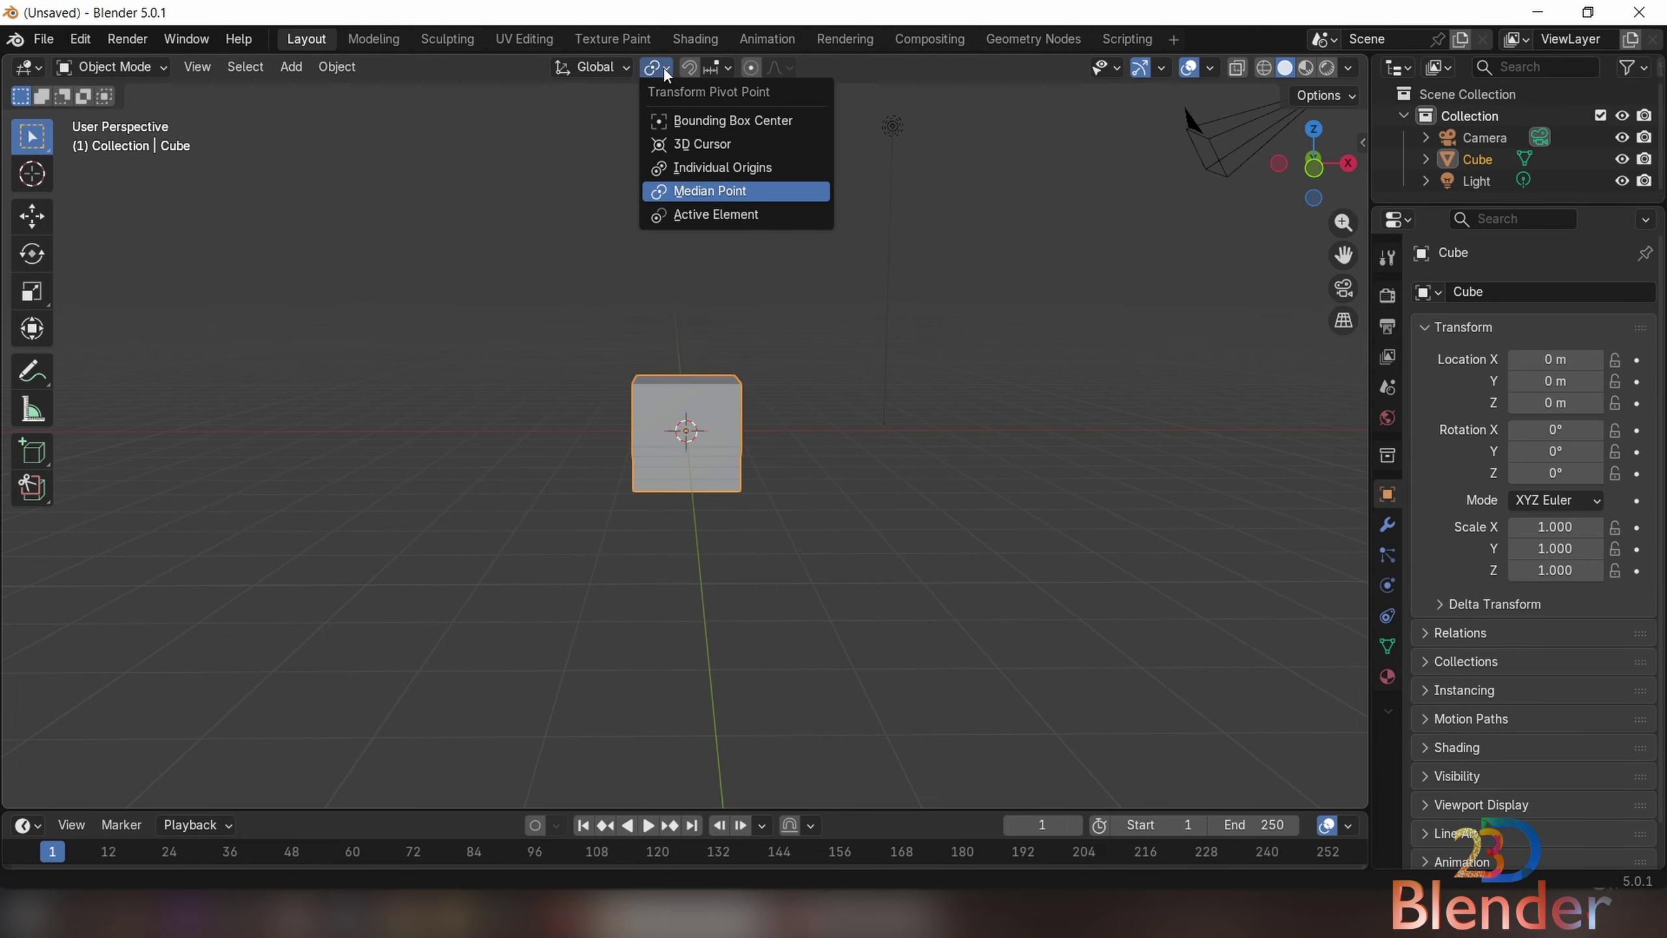
pyautogui.click(666, 66)
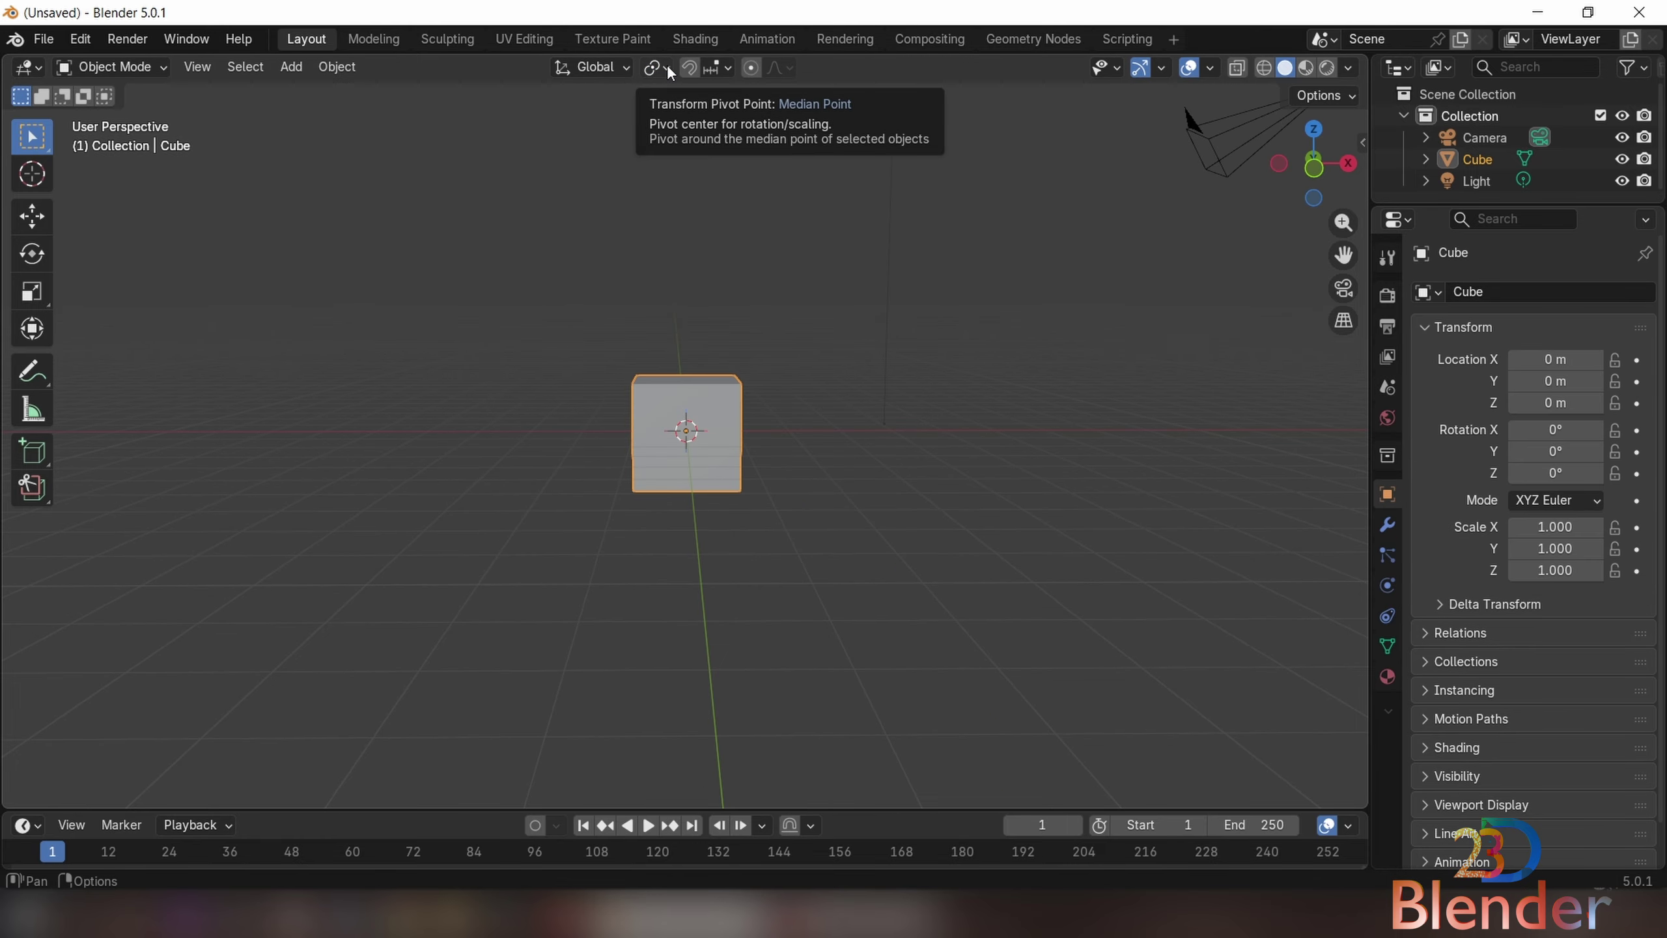
pyautogui.click(715, 407)
pyautogui.press('g')
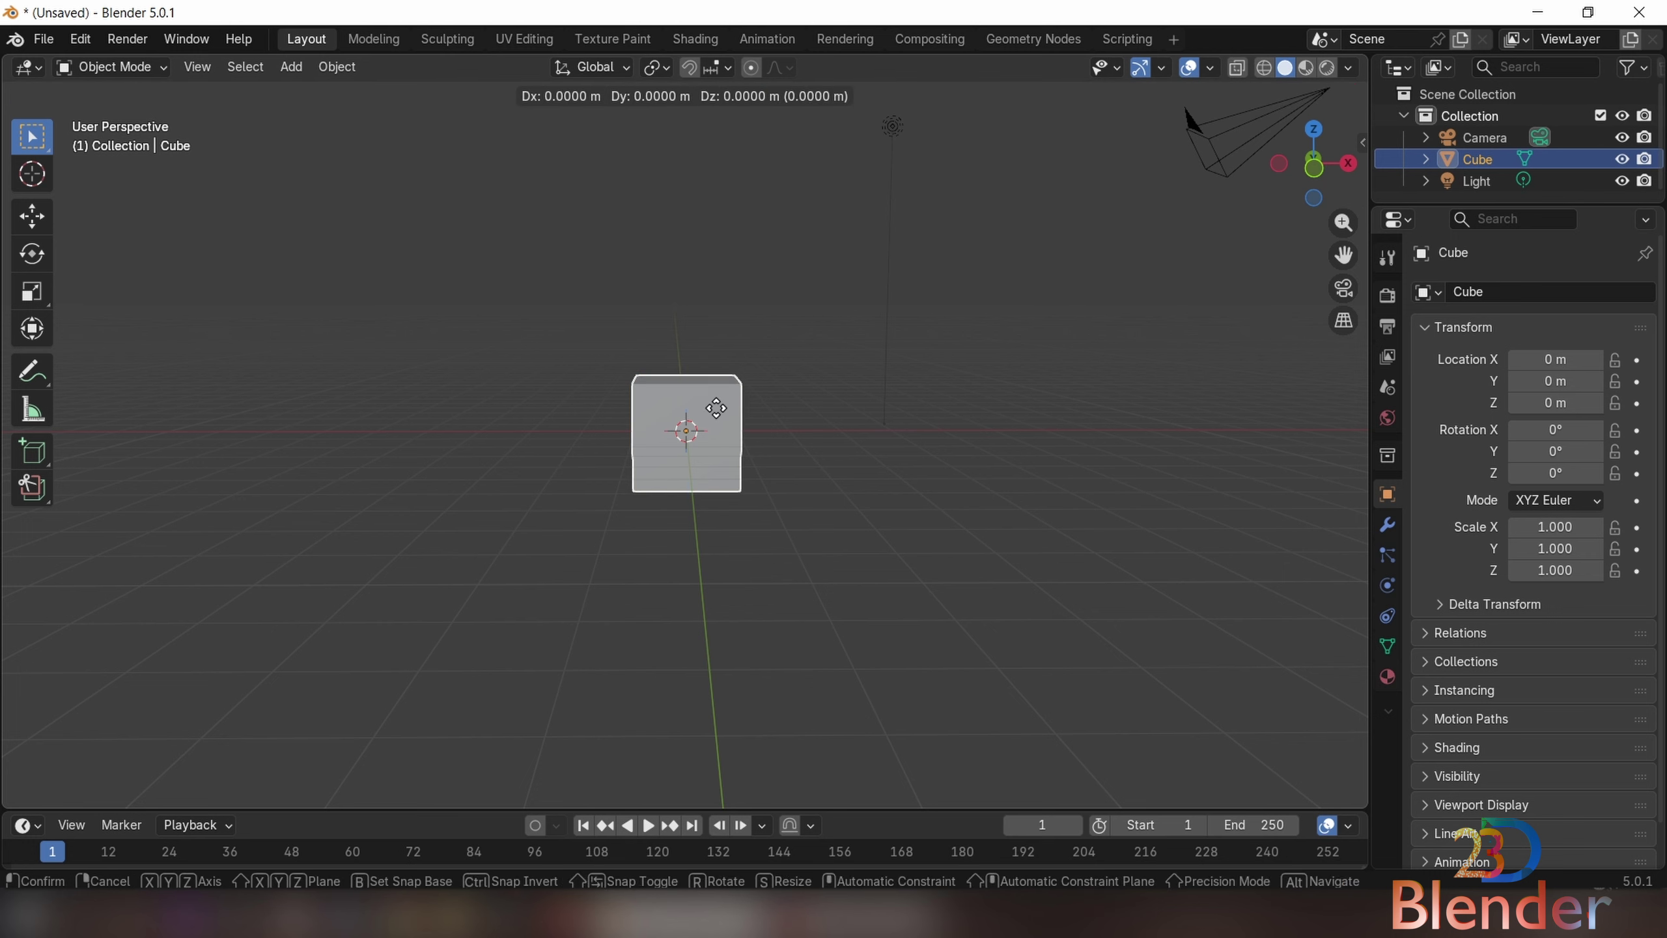
pyautogui.press('z')
pyautogui.click(725, 259)
# - Circle the raised cube's origin point with a freehand annotation
pyautogui.scroll(2, 753, 302)
pyautogui.moveTo(753, 302)
pyautogui.keyDown('shift'); pyautogui.mouseDown(button='middle')
pyautogui.moveTo(767, 314)
pyautogui.moveTo(729, 449)
pyautogui.mouseUp(button='middle'); pyautogui.keyUp('shift')
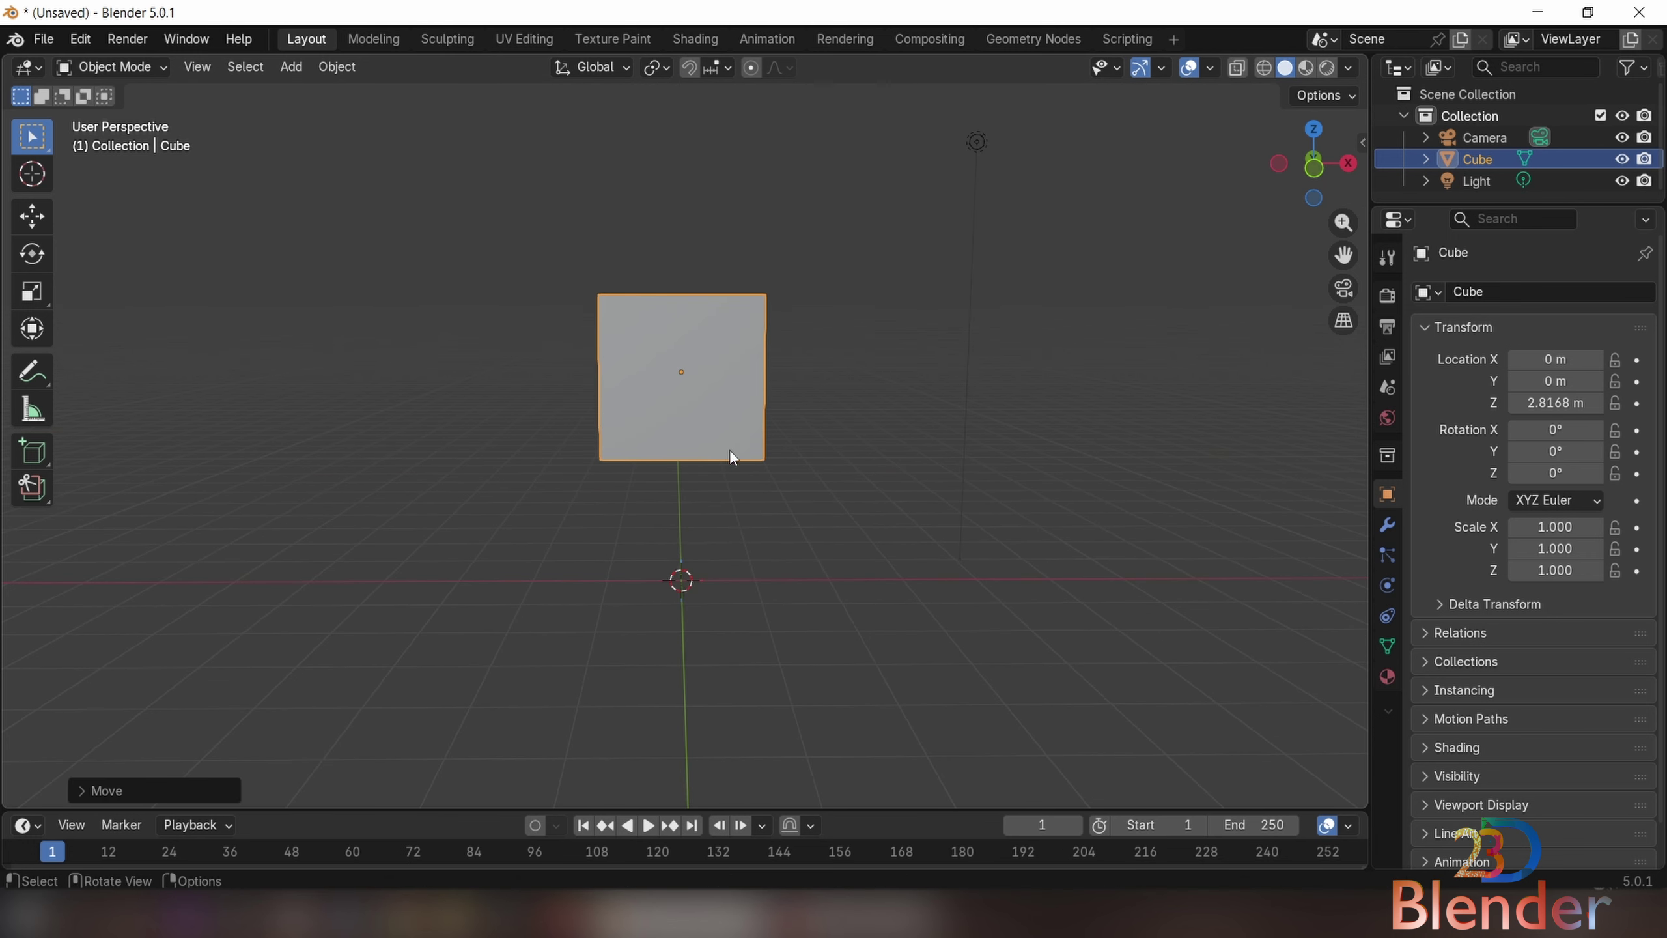
pyautogui.scroll(2, 729, 449)
pyautogui.hotkey('shift', 'space')
pyautogui.press('d')
pyautogui.moveTo(671, 305)
pyautogui.mouseDown()
pyautogui.moveTo(625, 338)
pyautogui.moveTo(629, 282)
pyautogui.moveTo(611, 294)
pyautogui.mouseUp()
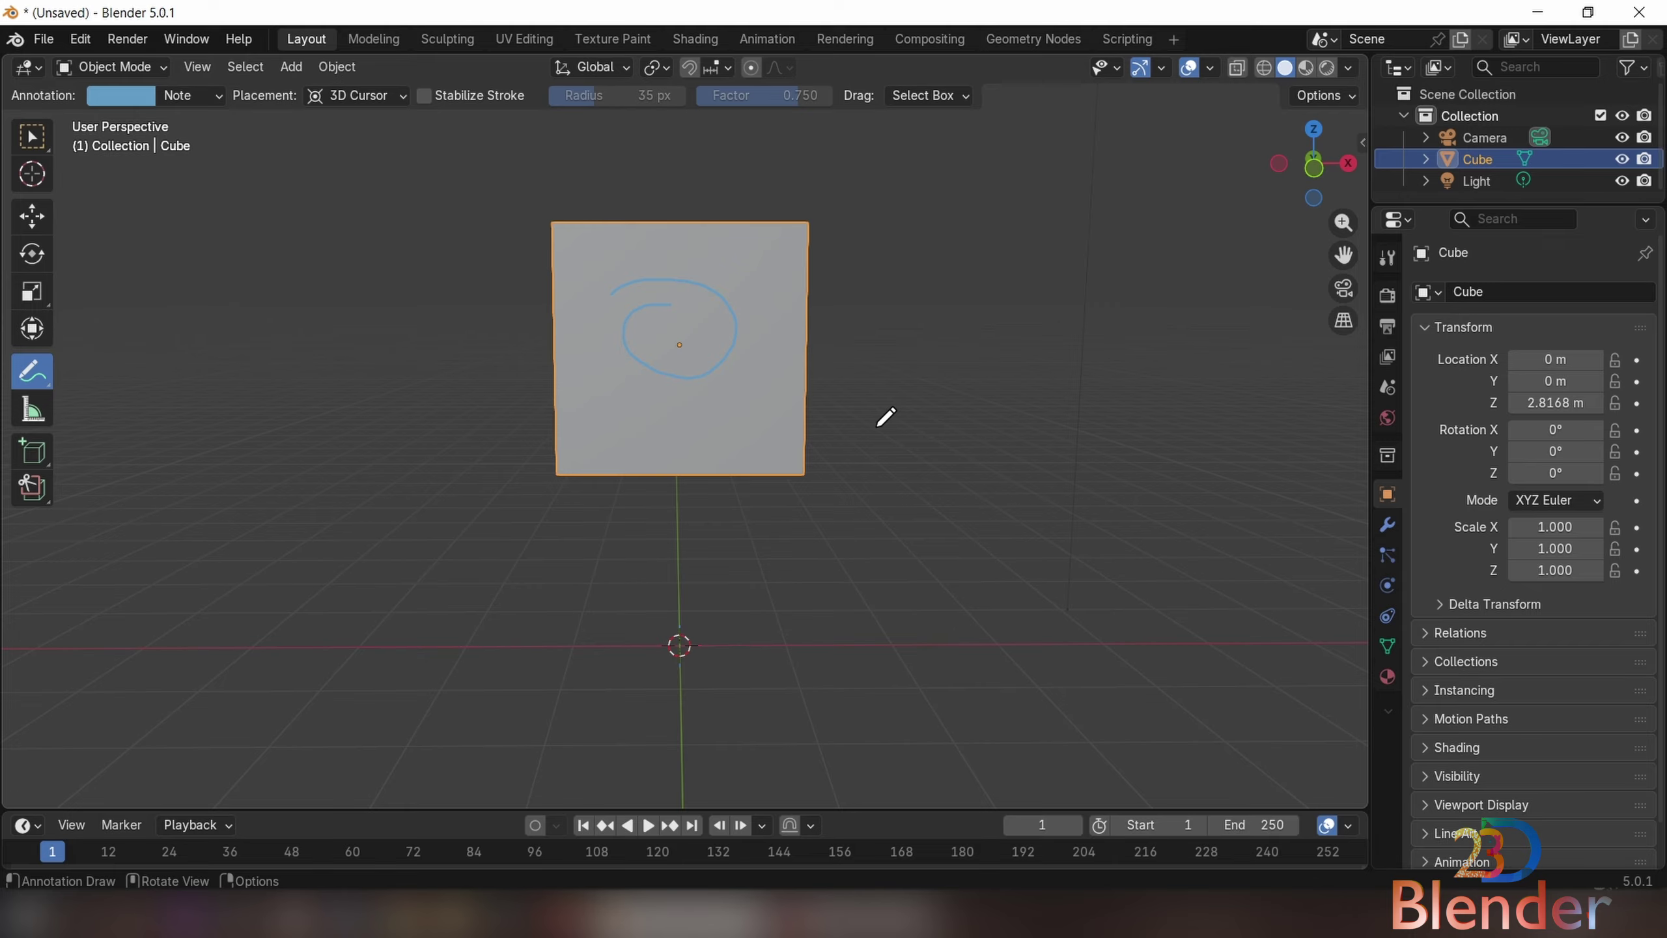
# - Try to rotate and scale the cube around its origin point
pyautogui.press('r')
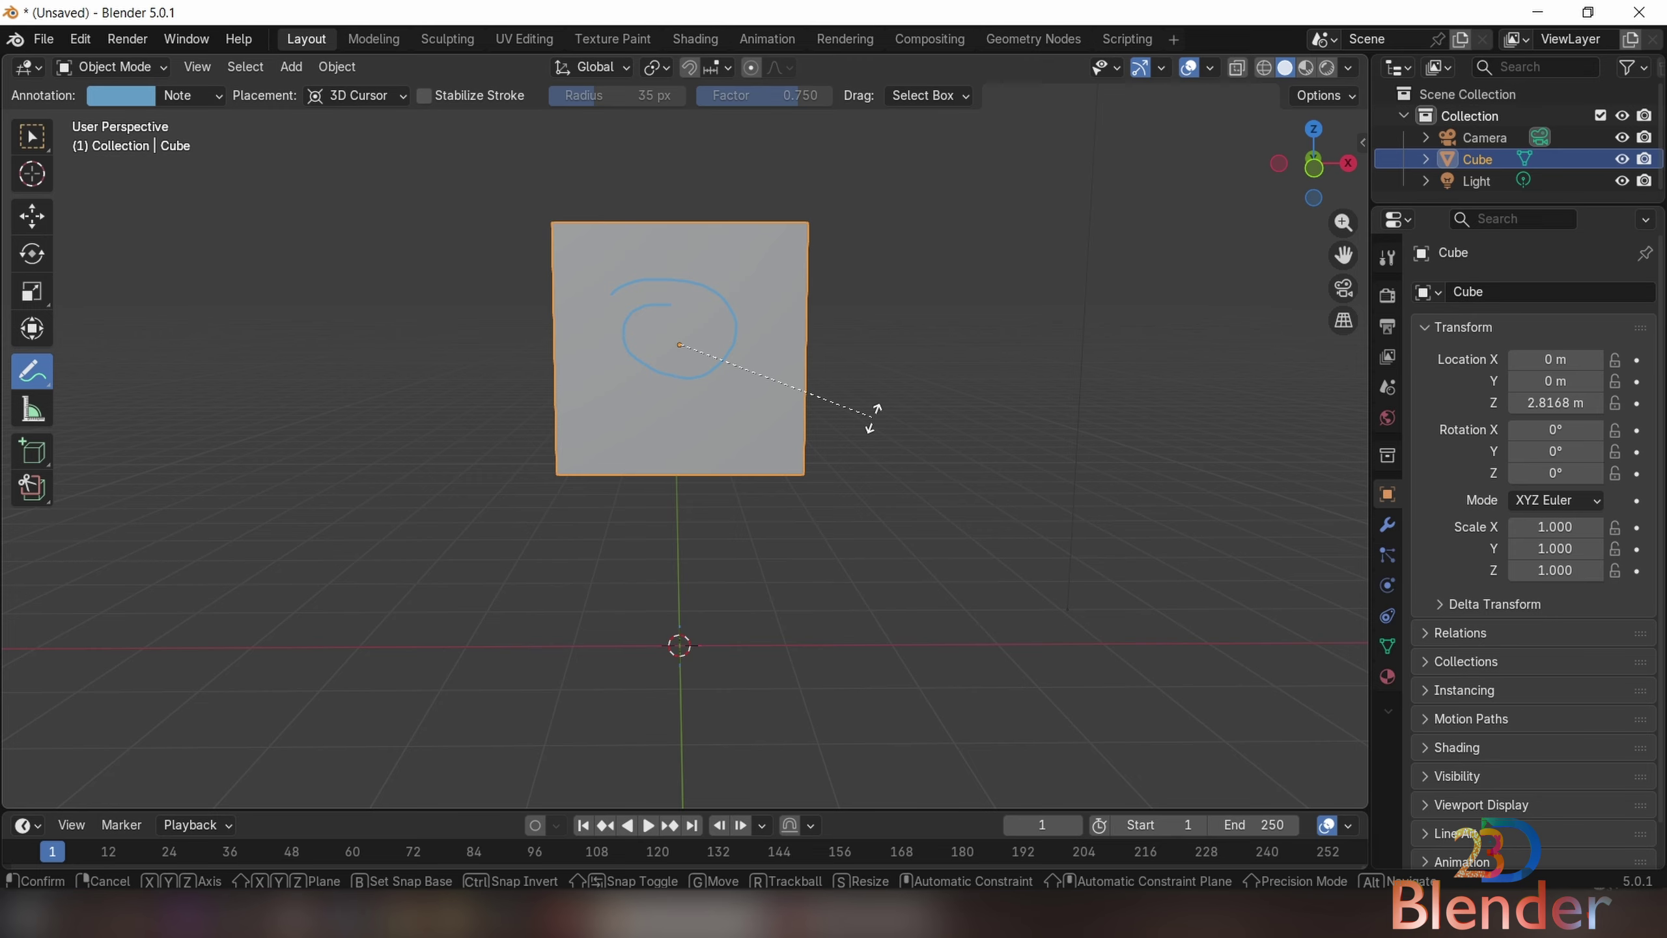
pyautogui.press('Escape')
pyautogui.press('s')
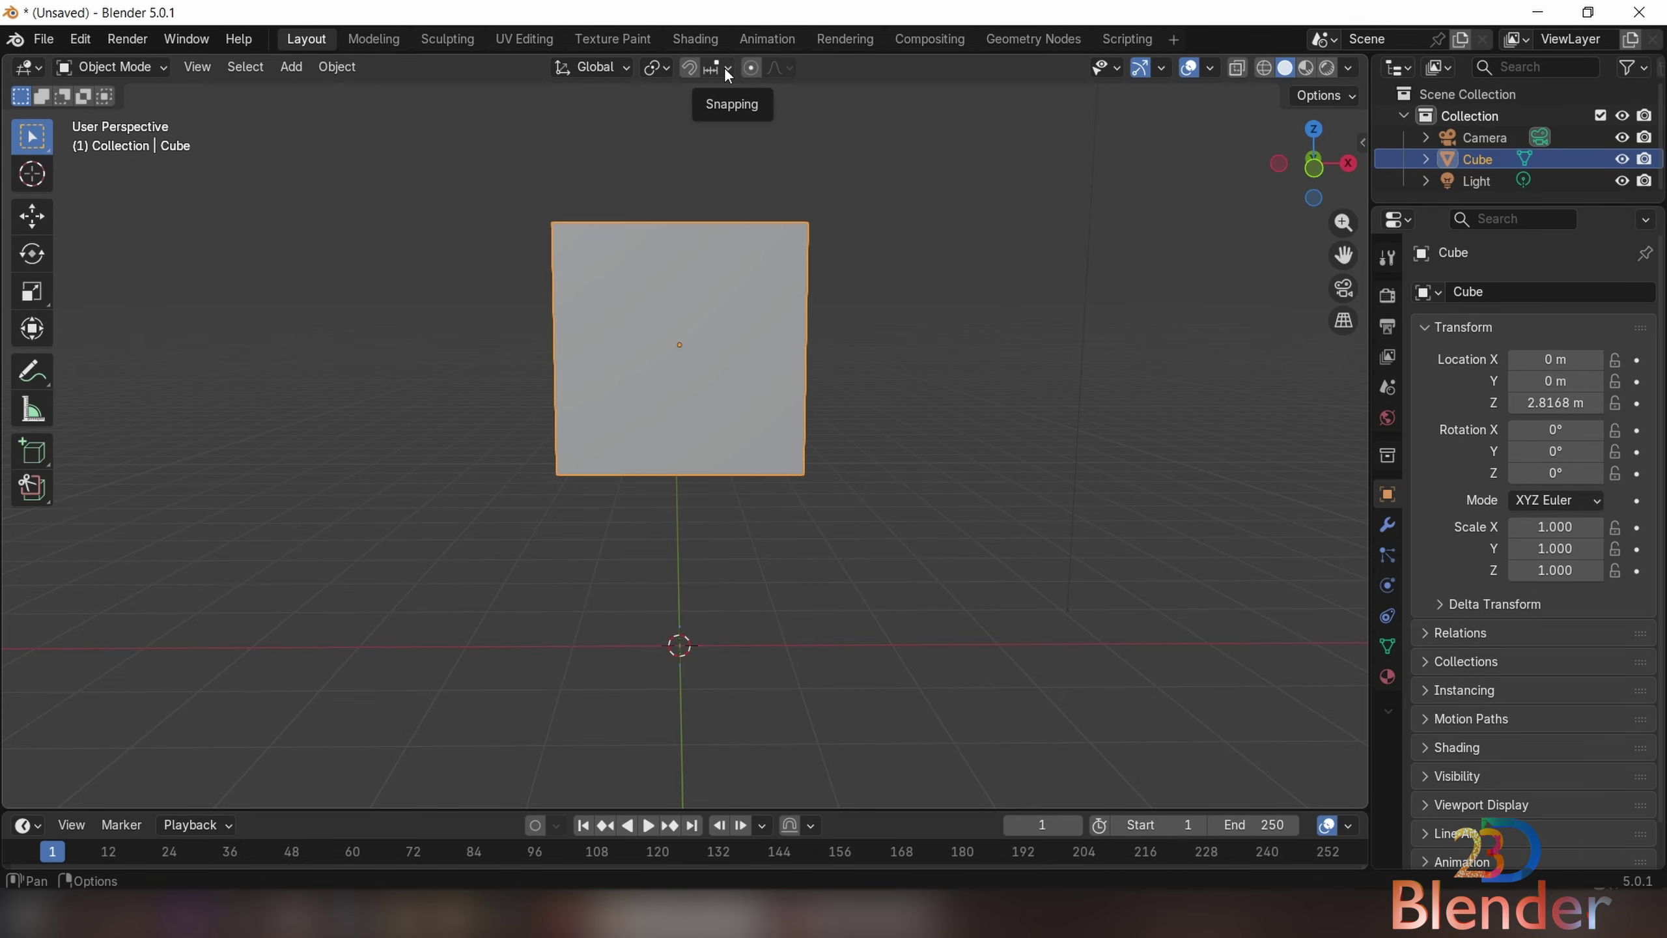
# - Check the viewport's snapping options and view the whole scene
pyautogui.click(728, 73)
pyautogui.moveTo(791, 69)
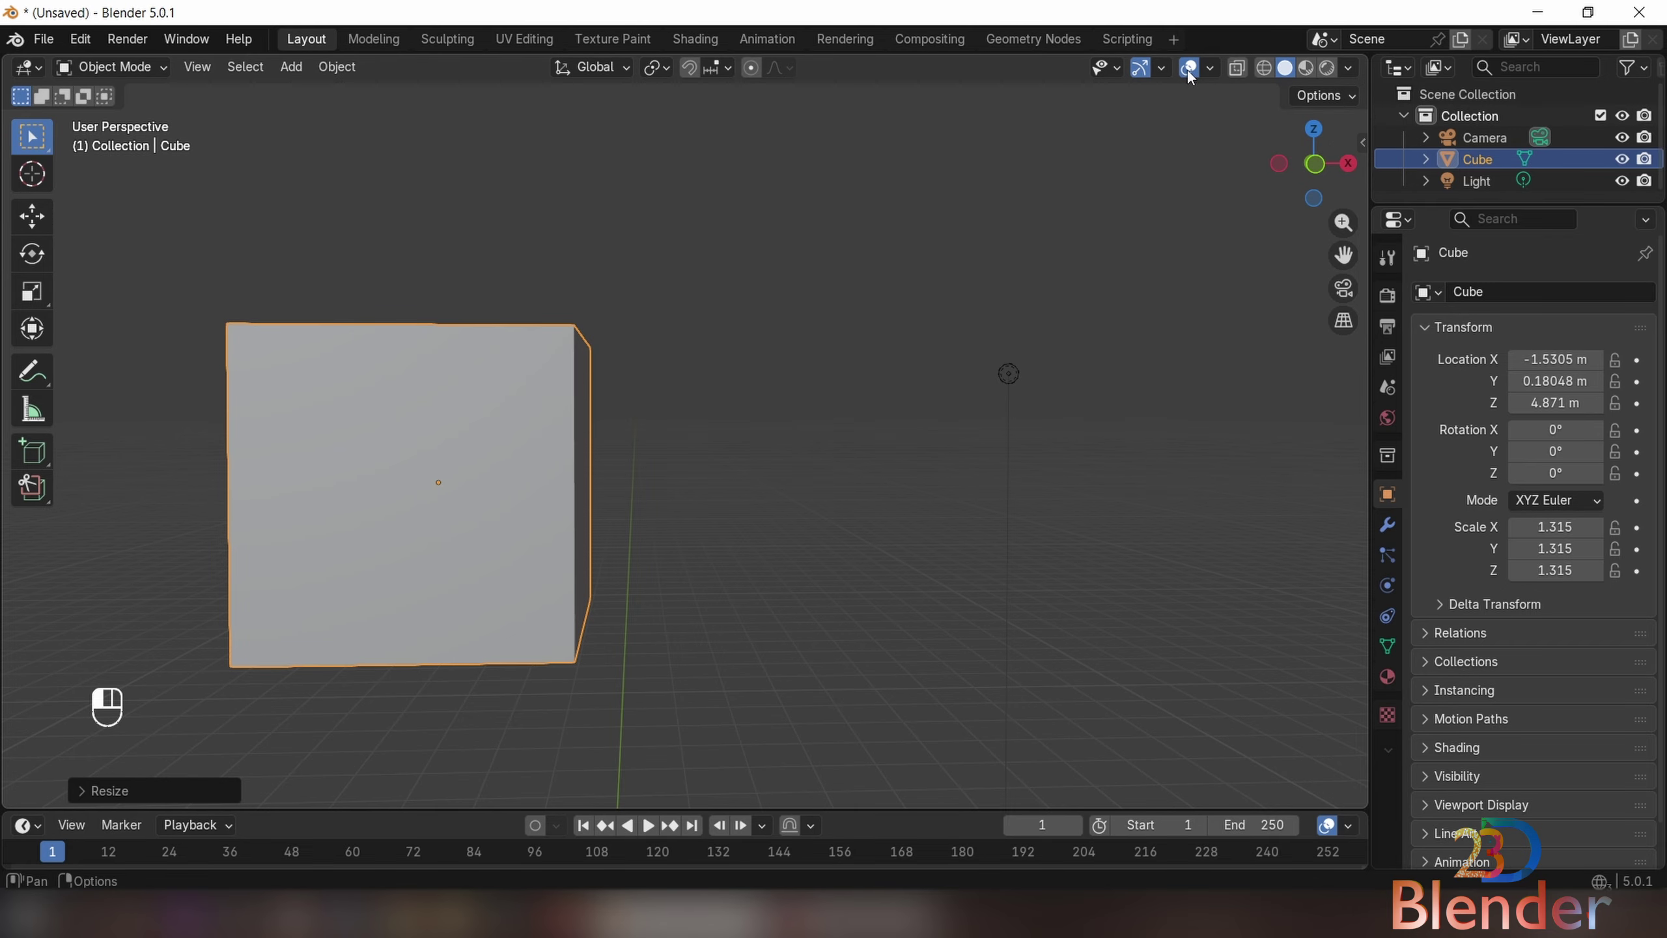
pyautogui.scroll(-8, 674, 502)
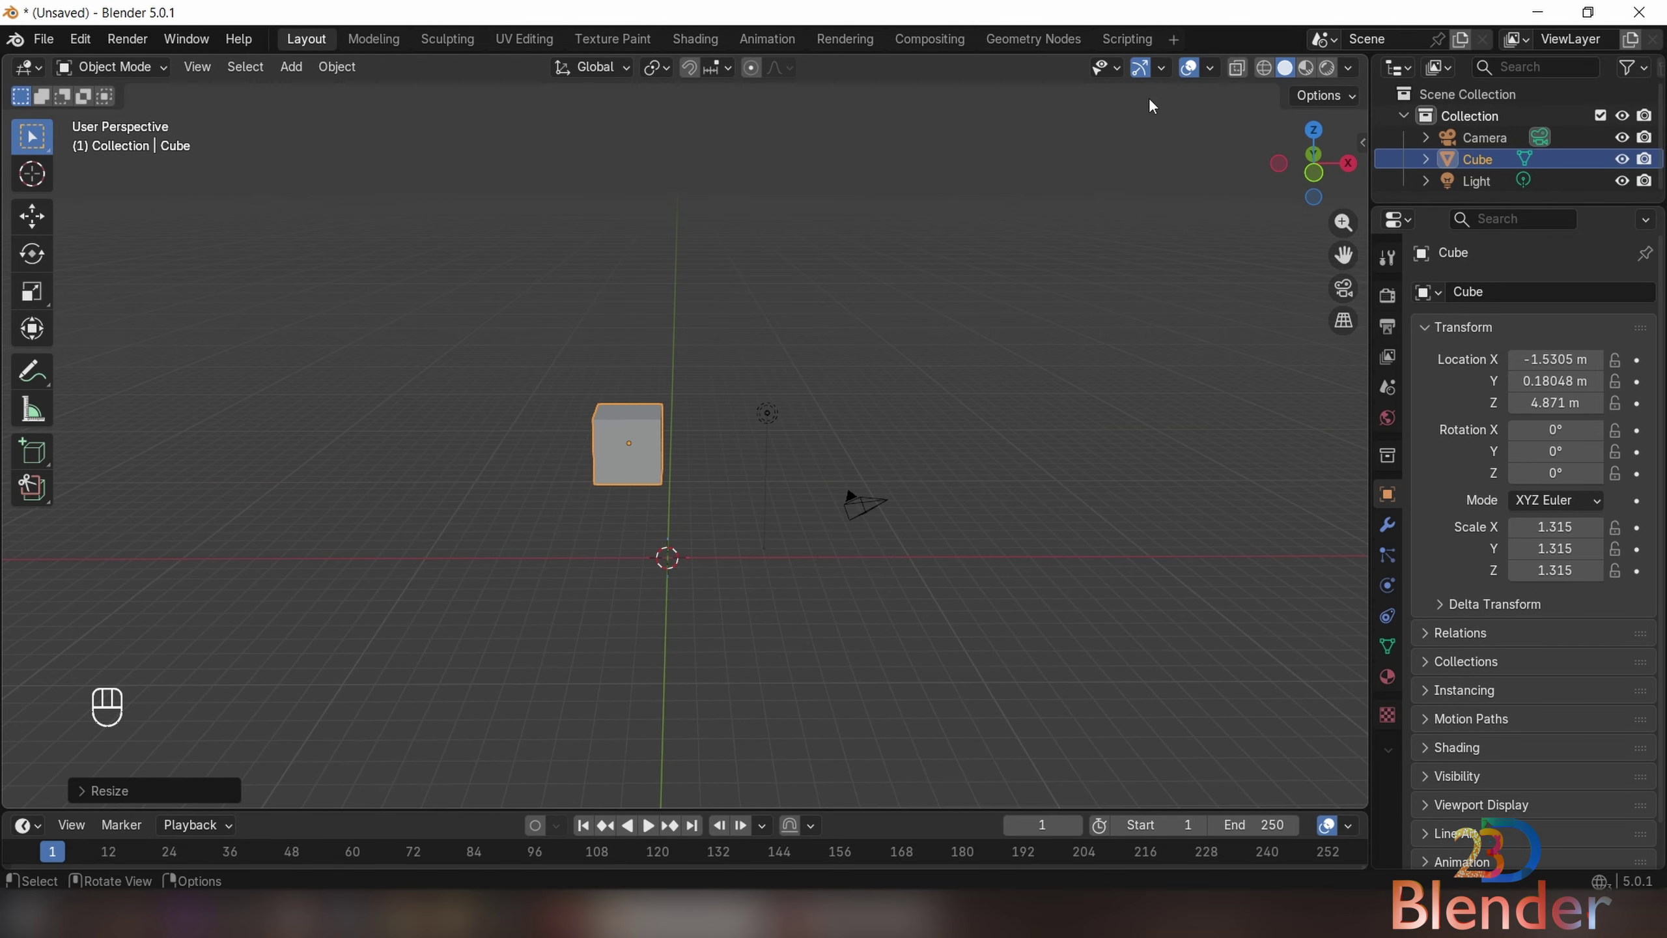
# - Toggle the viewport overlays off and on, and compare the cube with X-ray on and off
pyautogui.click(1188, 68)
pyautogui.click(1188, 69)
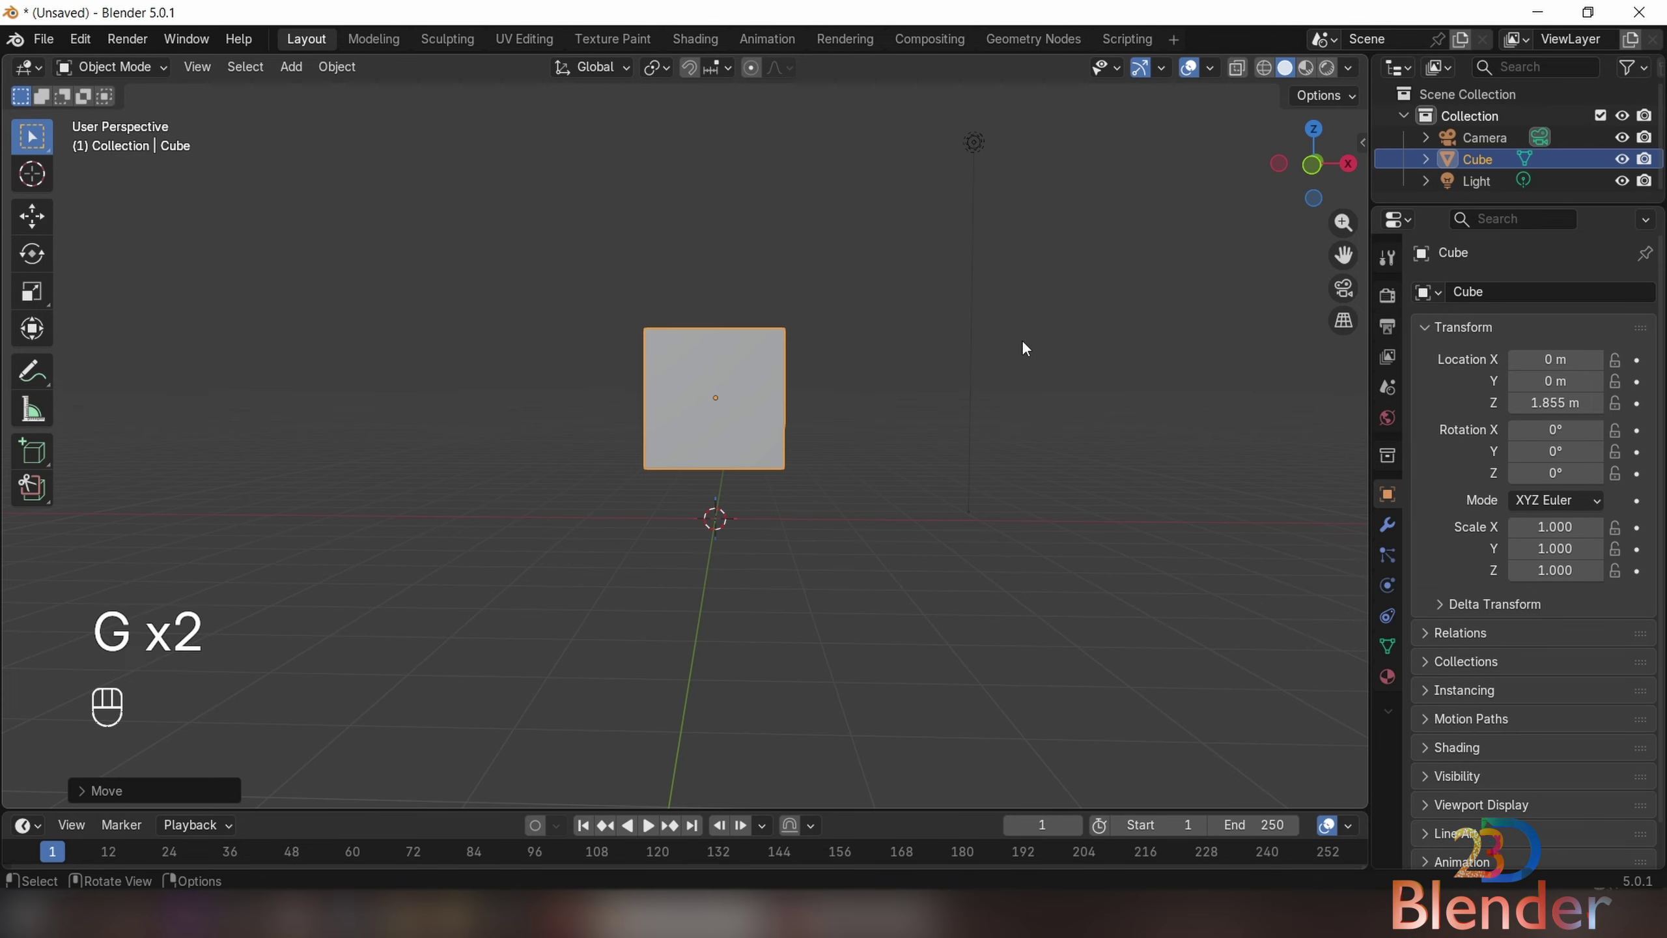
pyautogui.hotkey('alt', 'z')
pyautogui.scroll(3, 893, 407)
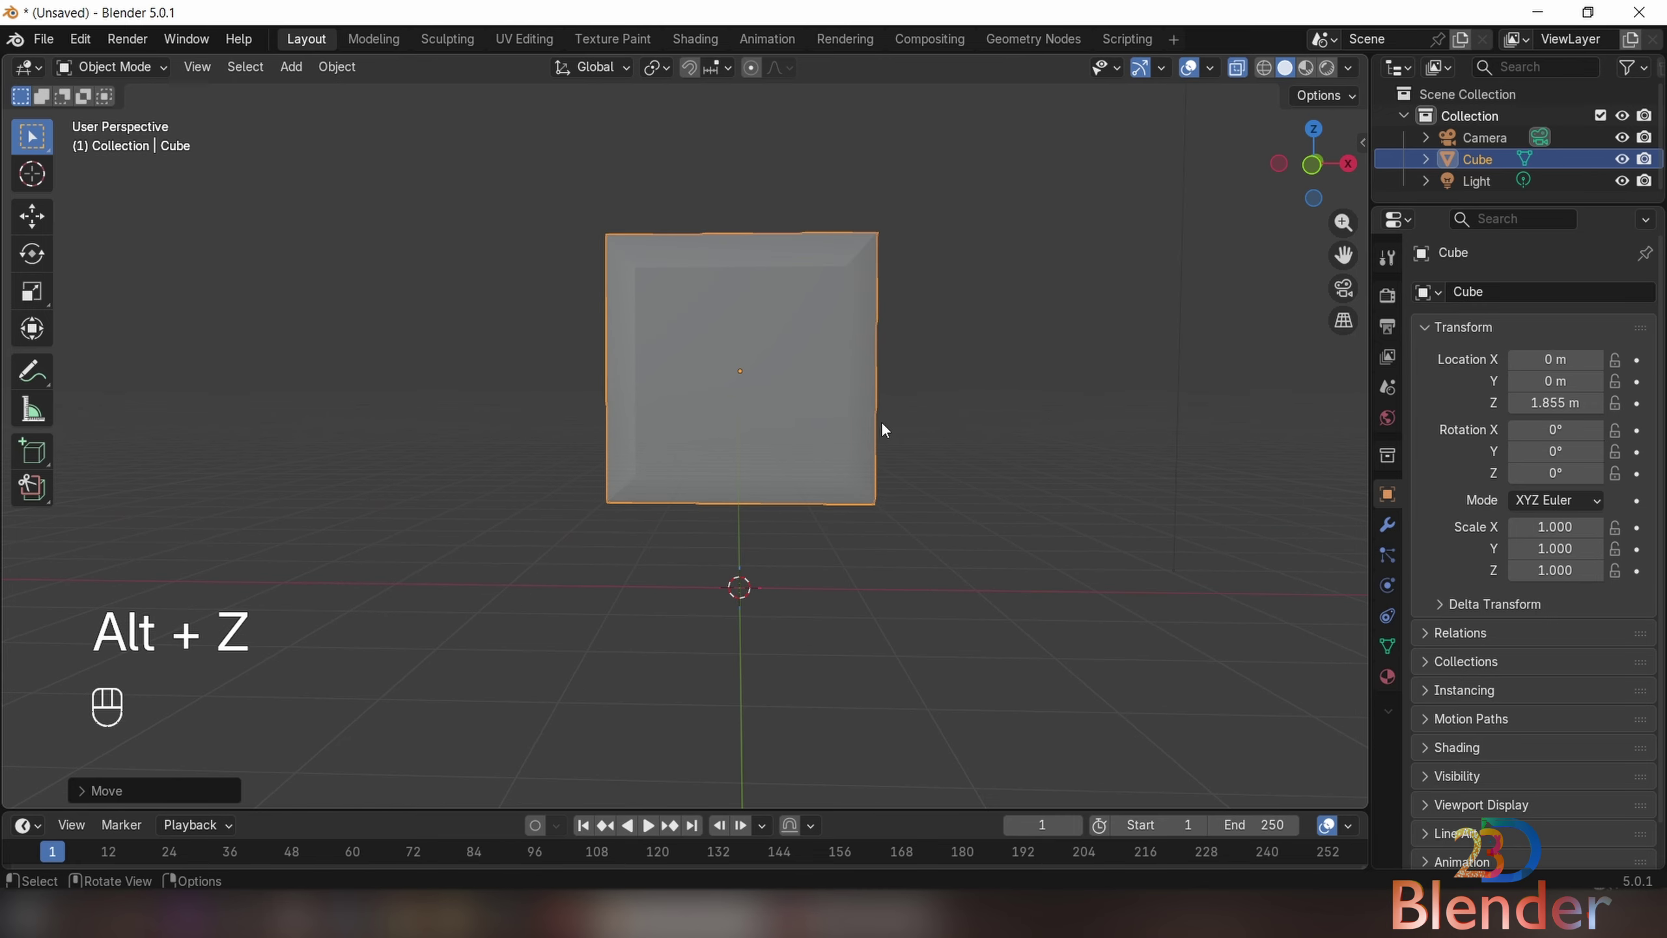
pyautogui.keyDown('shift'); pyautogui.moveTo(1017, 381); pyautogui.dragTo(985, 447, button='middle'); pyautogui.keyUp('shift')
pyautogui.scroll(2, 1120, 417)
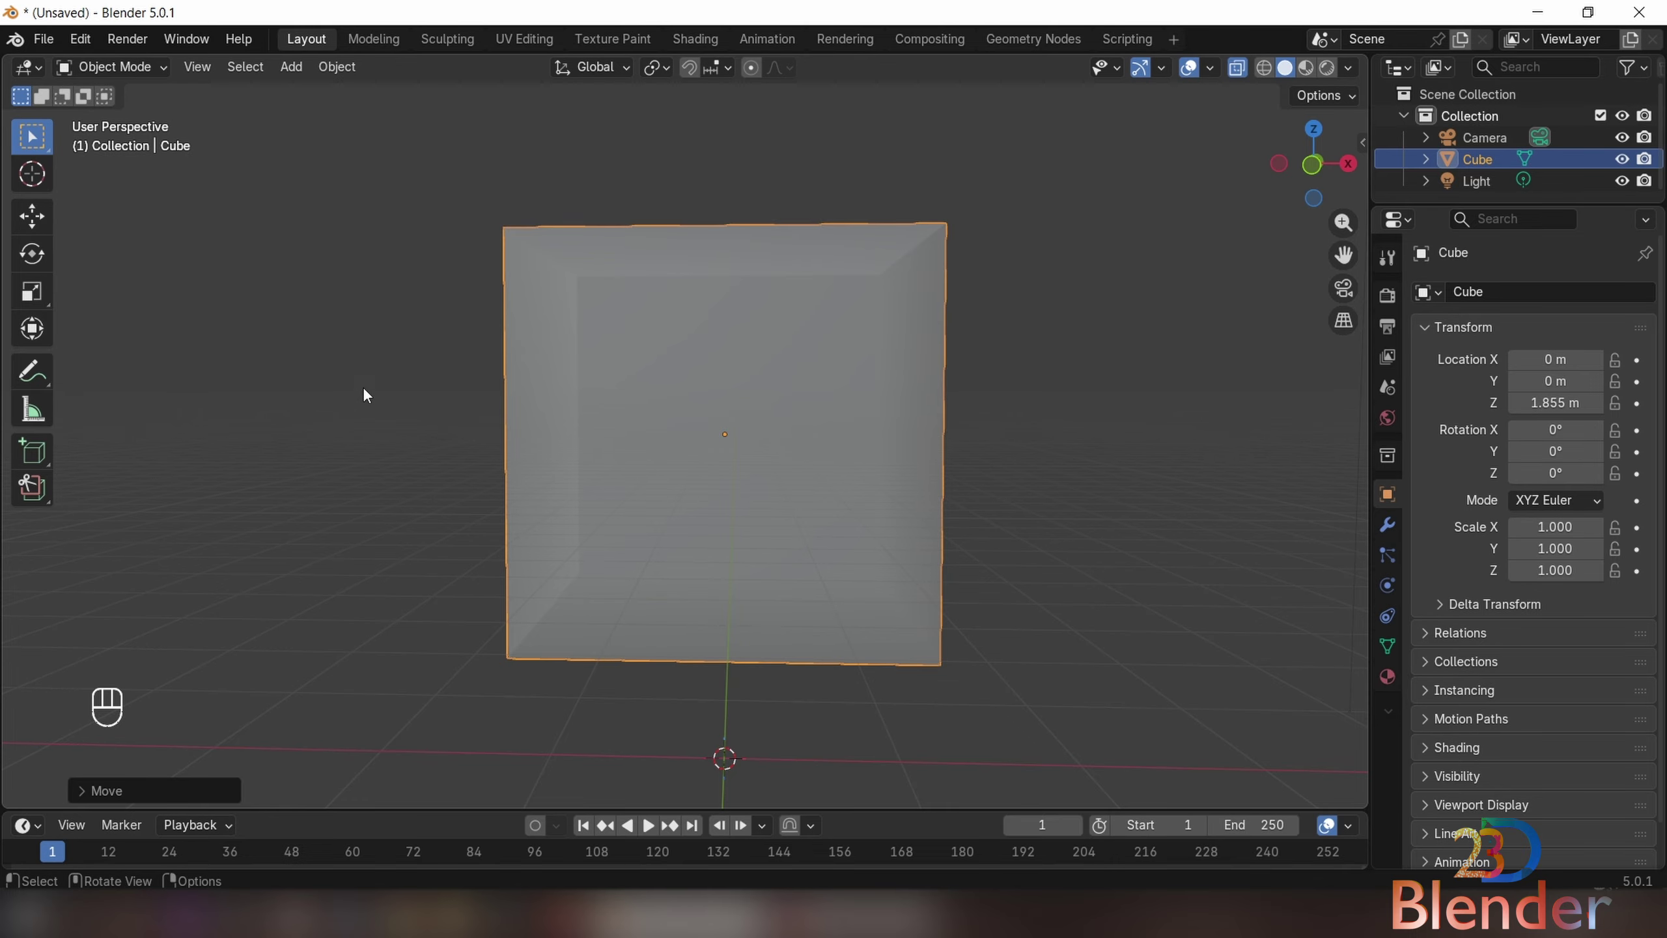
pyautogui.hotkey('alt', 'z')
pyautogui.hotkey('alt', 'z')
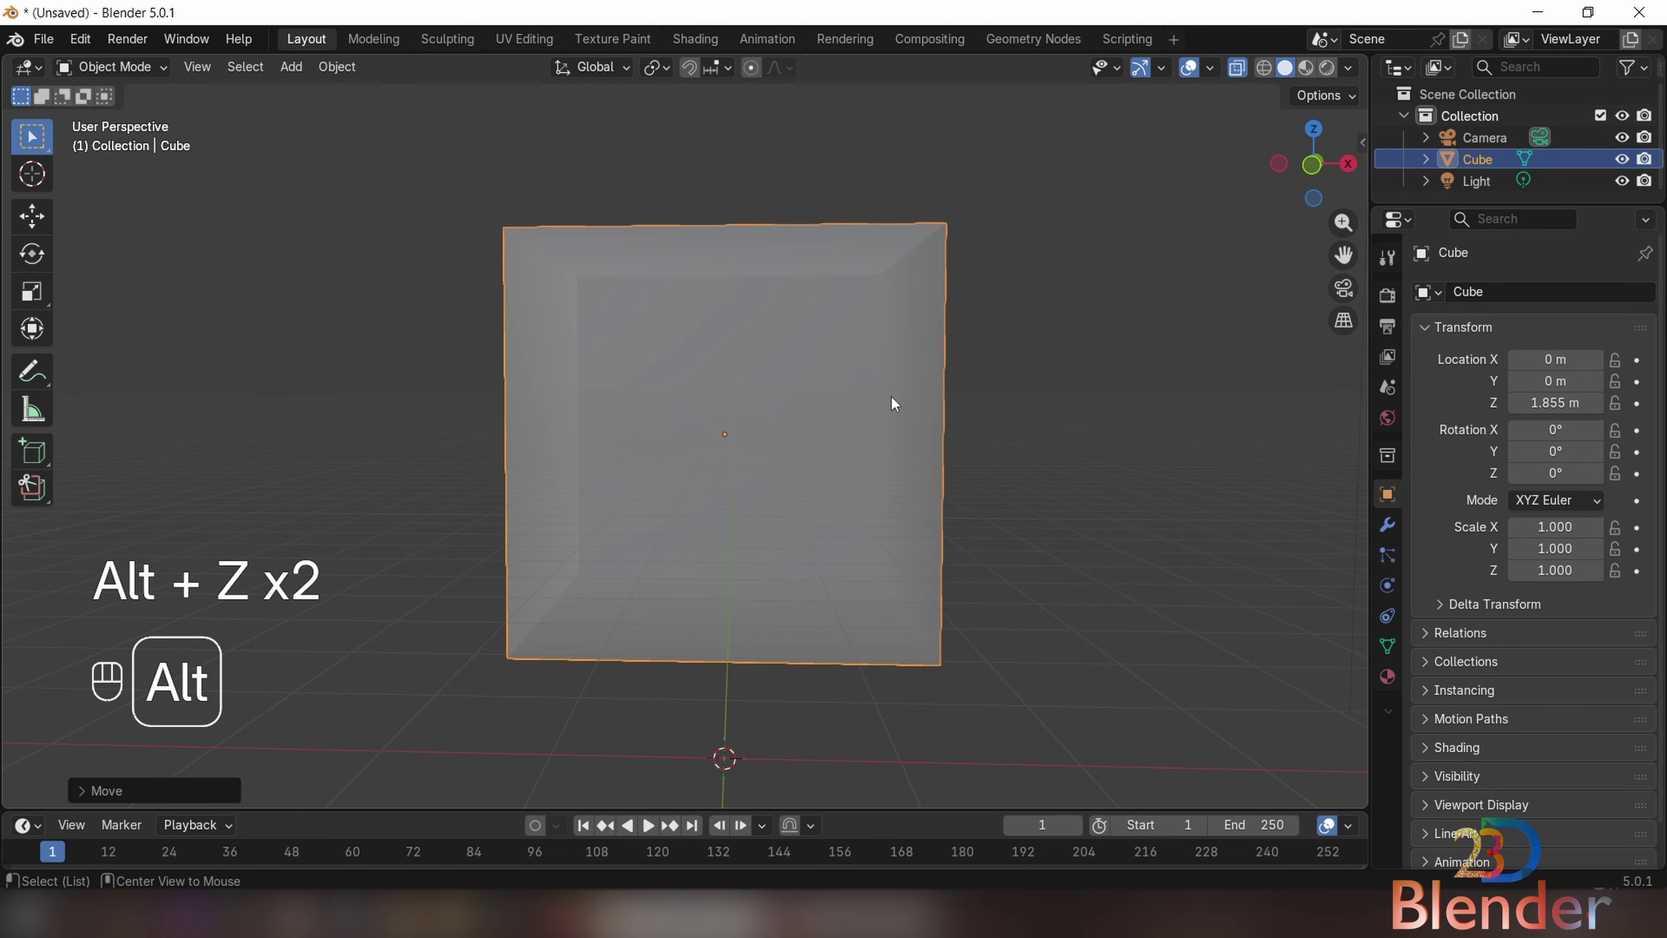
pyautogui.hotkey('alt', 'z')
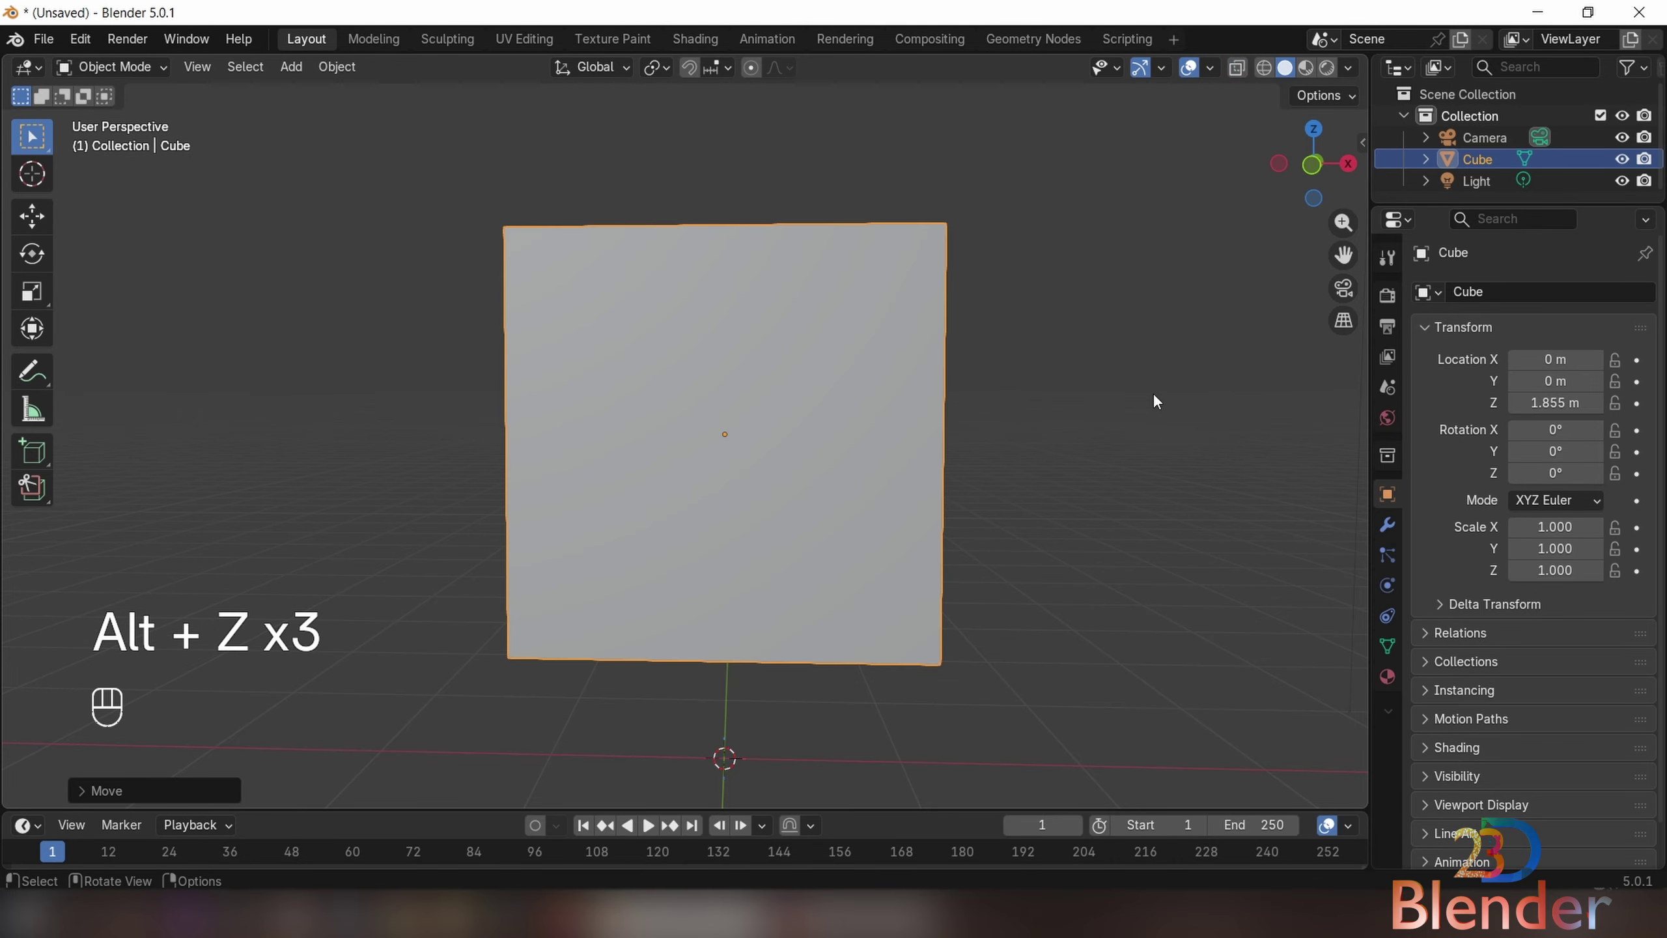
# - Compare the cube in Wireframe, Solid, Material Preview and Rendered viewport shading
pyautogui.click(1264, 68)
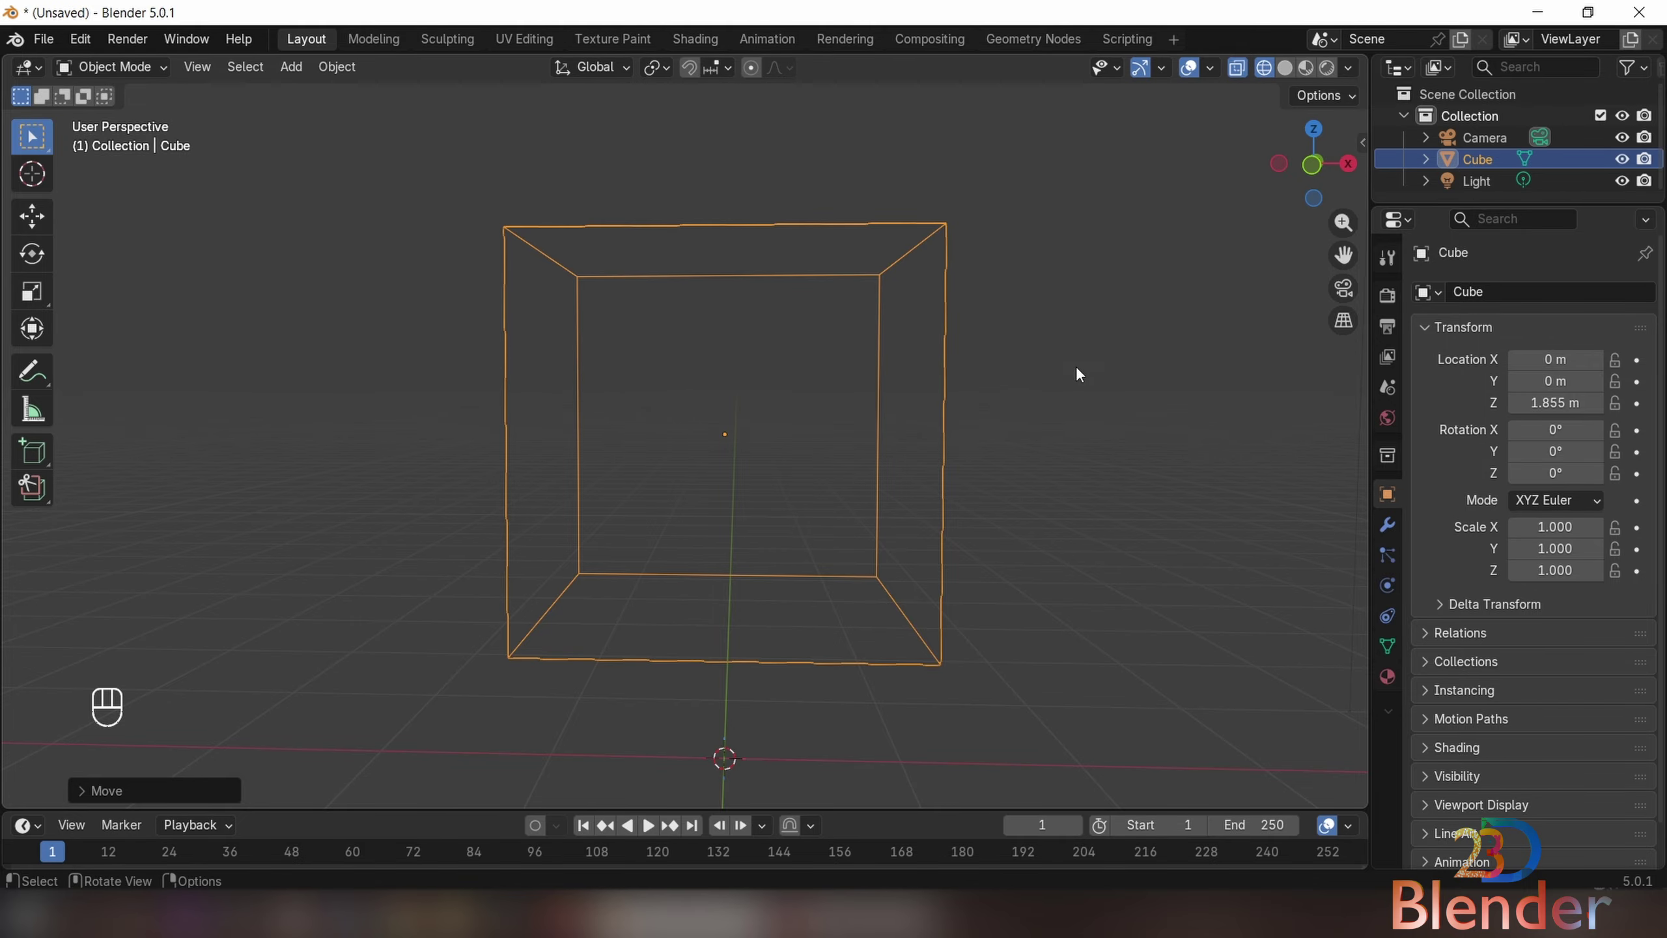
pyautogui.scroll(-3, 972, 408)
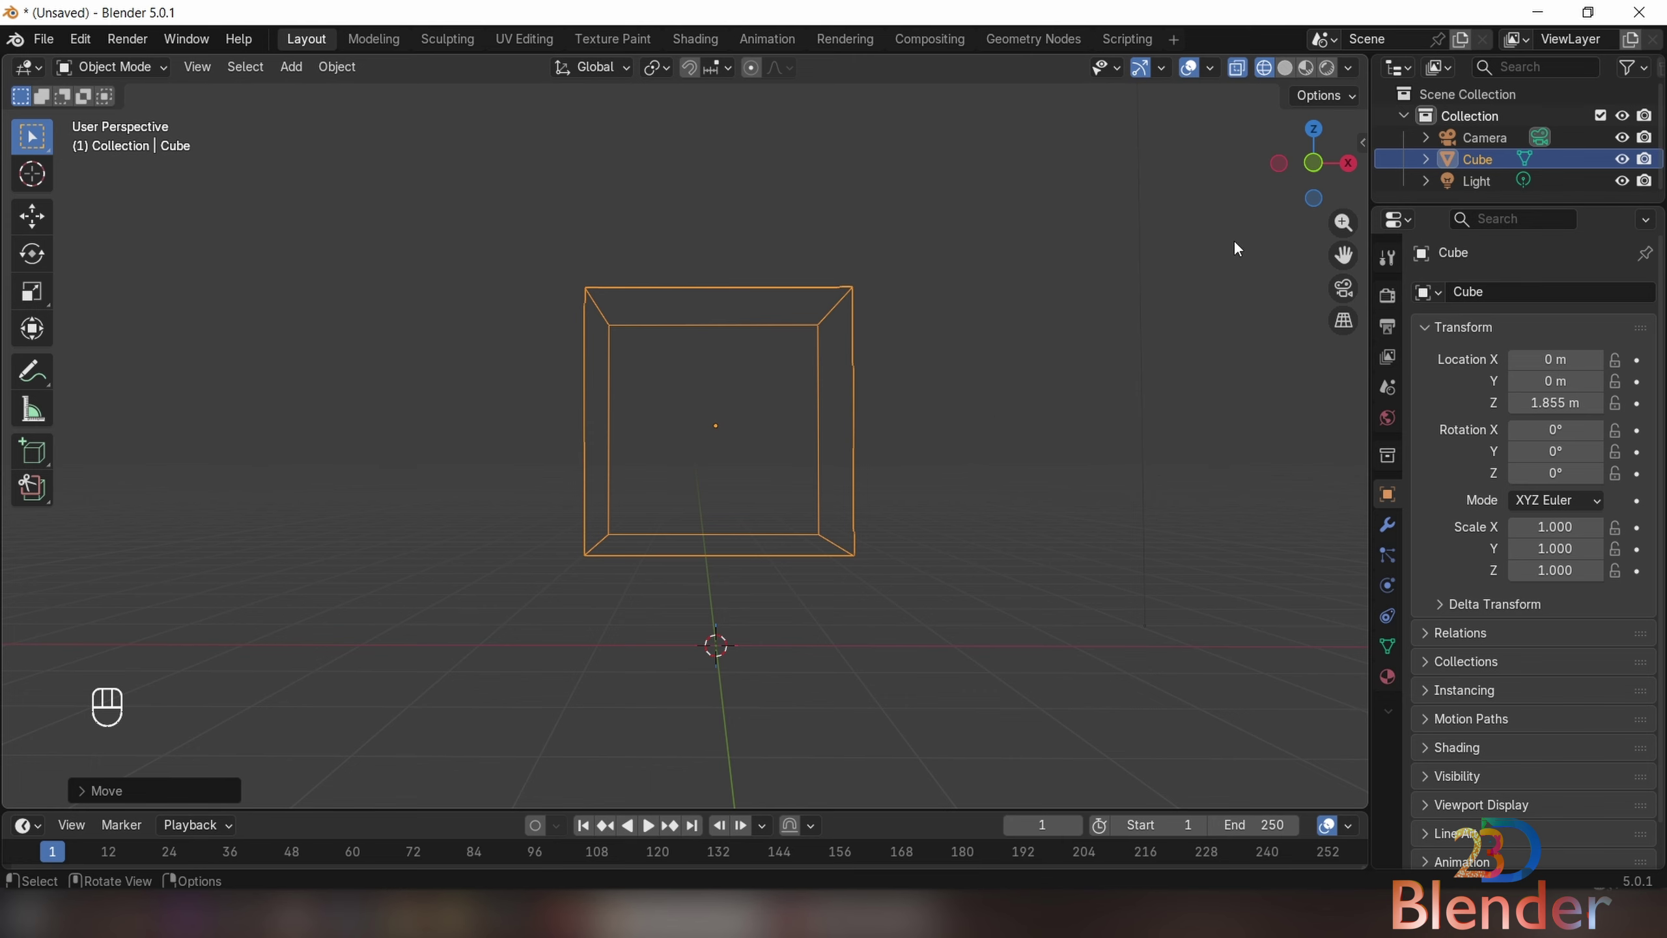
pyautogui.click(1285, 67)
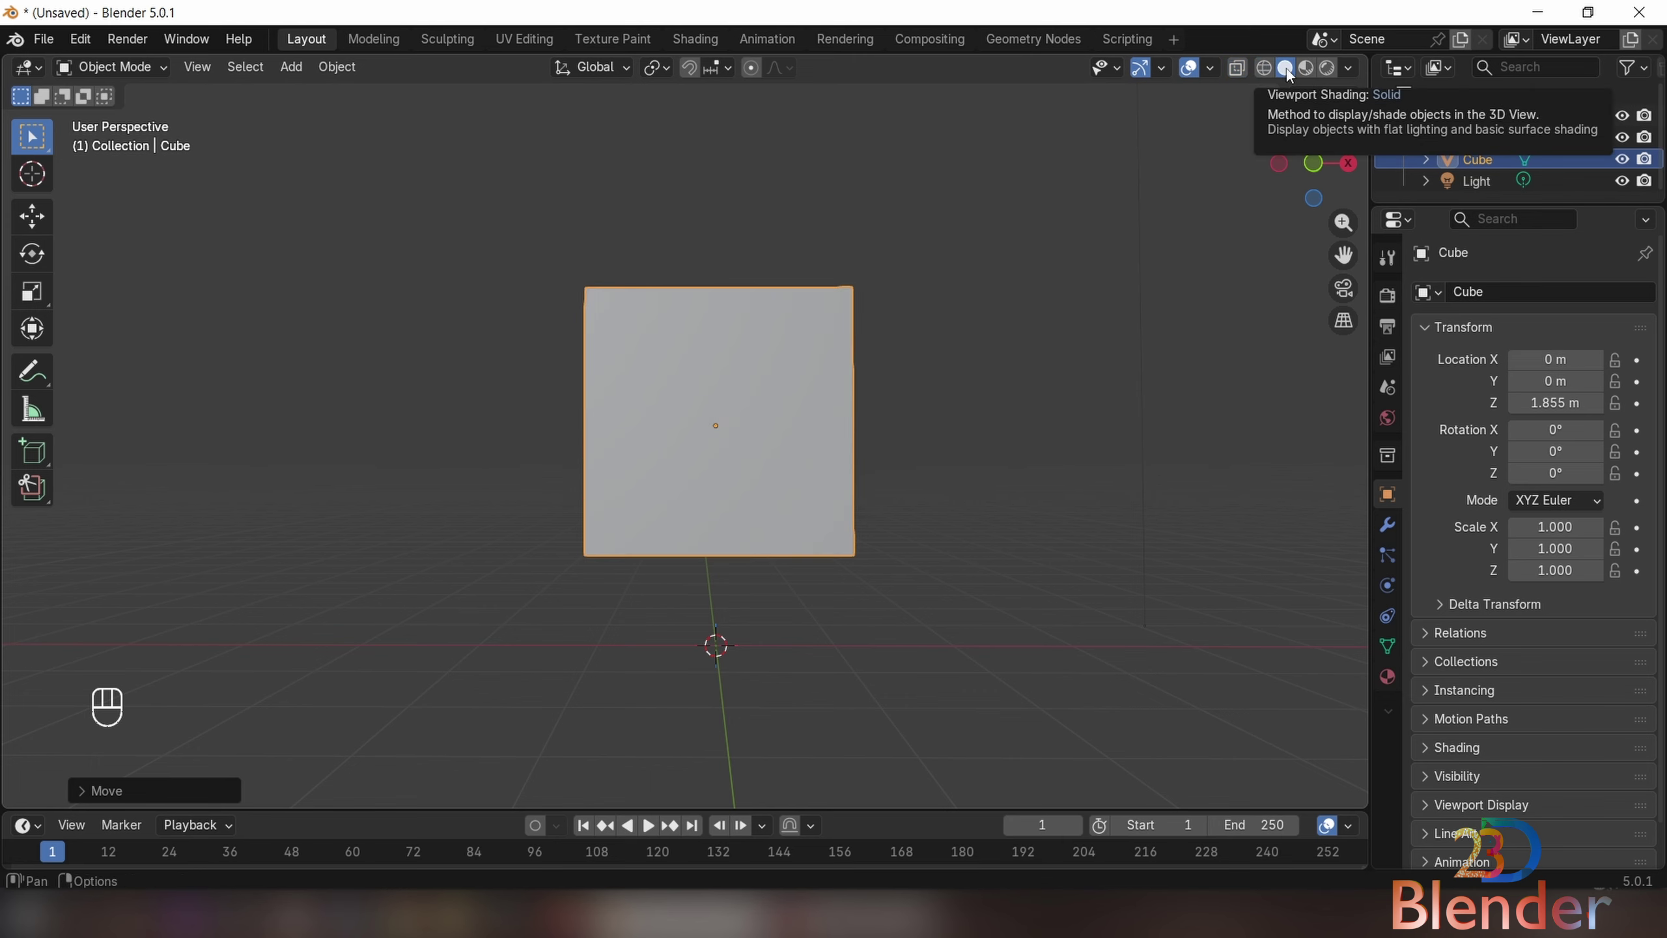
pyautogui.moveTo(986, 459)
pyautogui.mouseDown(button='middle')
pyautogui.moveTo(769, 446)
pyautogui.moveTo(955, 447)
pyautogui.mouseUp(button='middle')
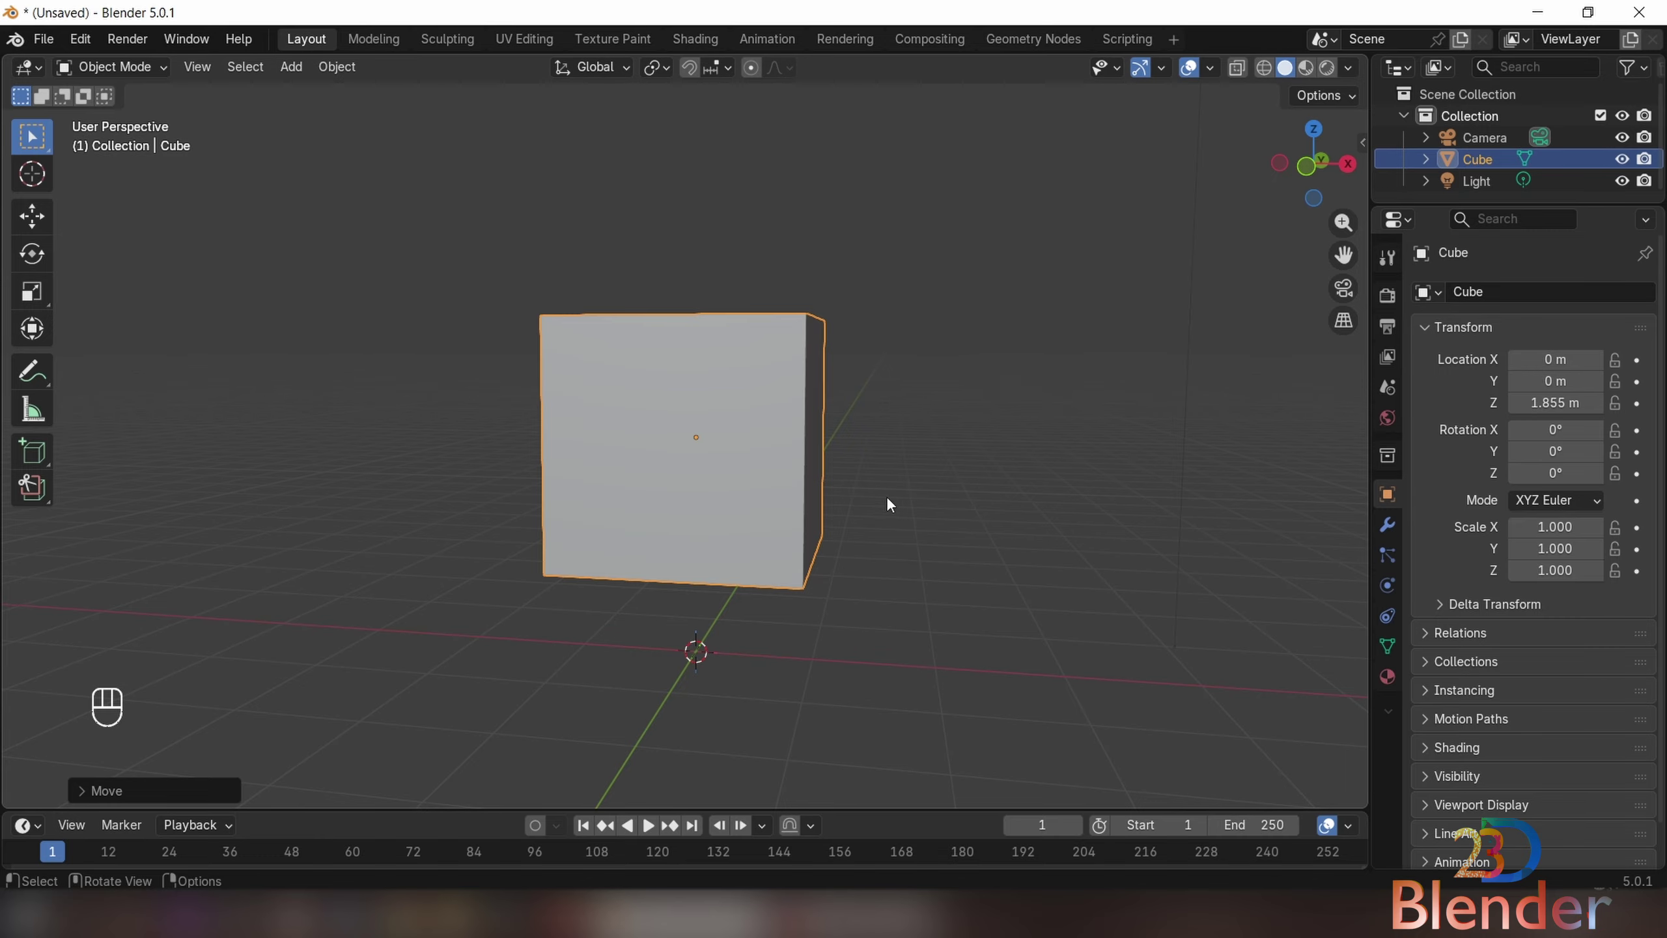
pyautogui.click(1306, 67)
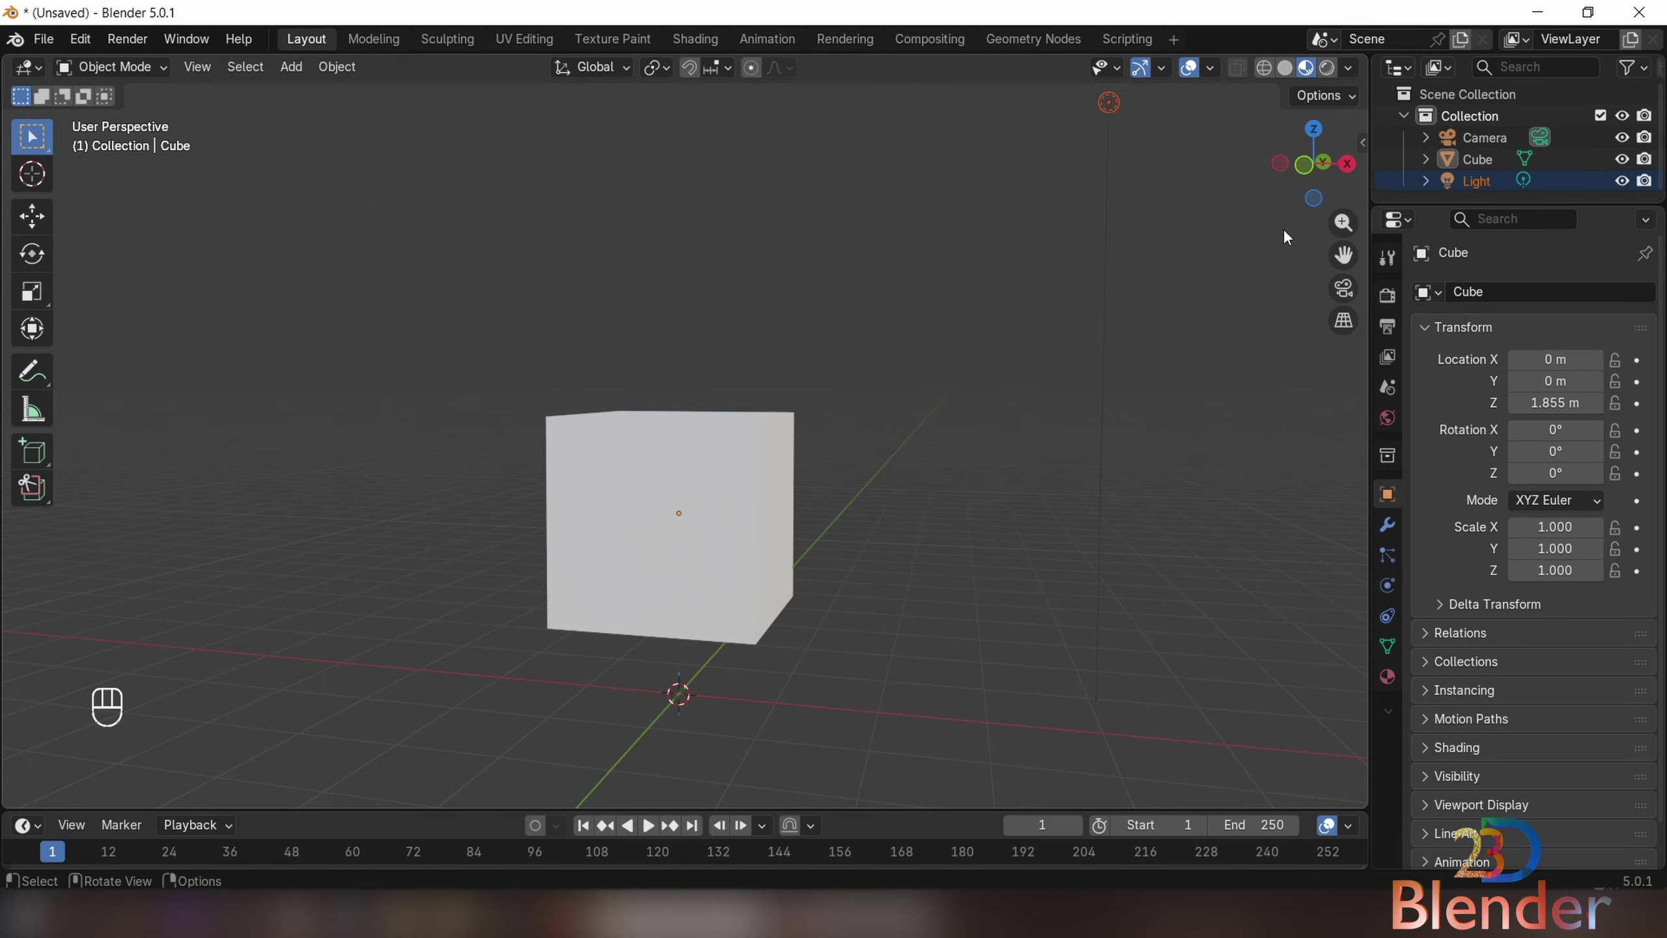
pyautogui.click(1329, 69)
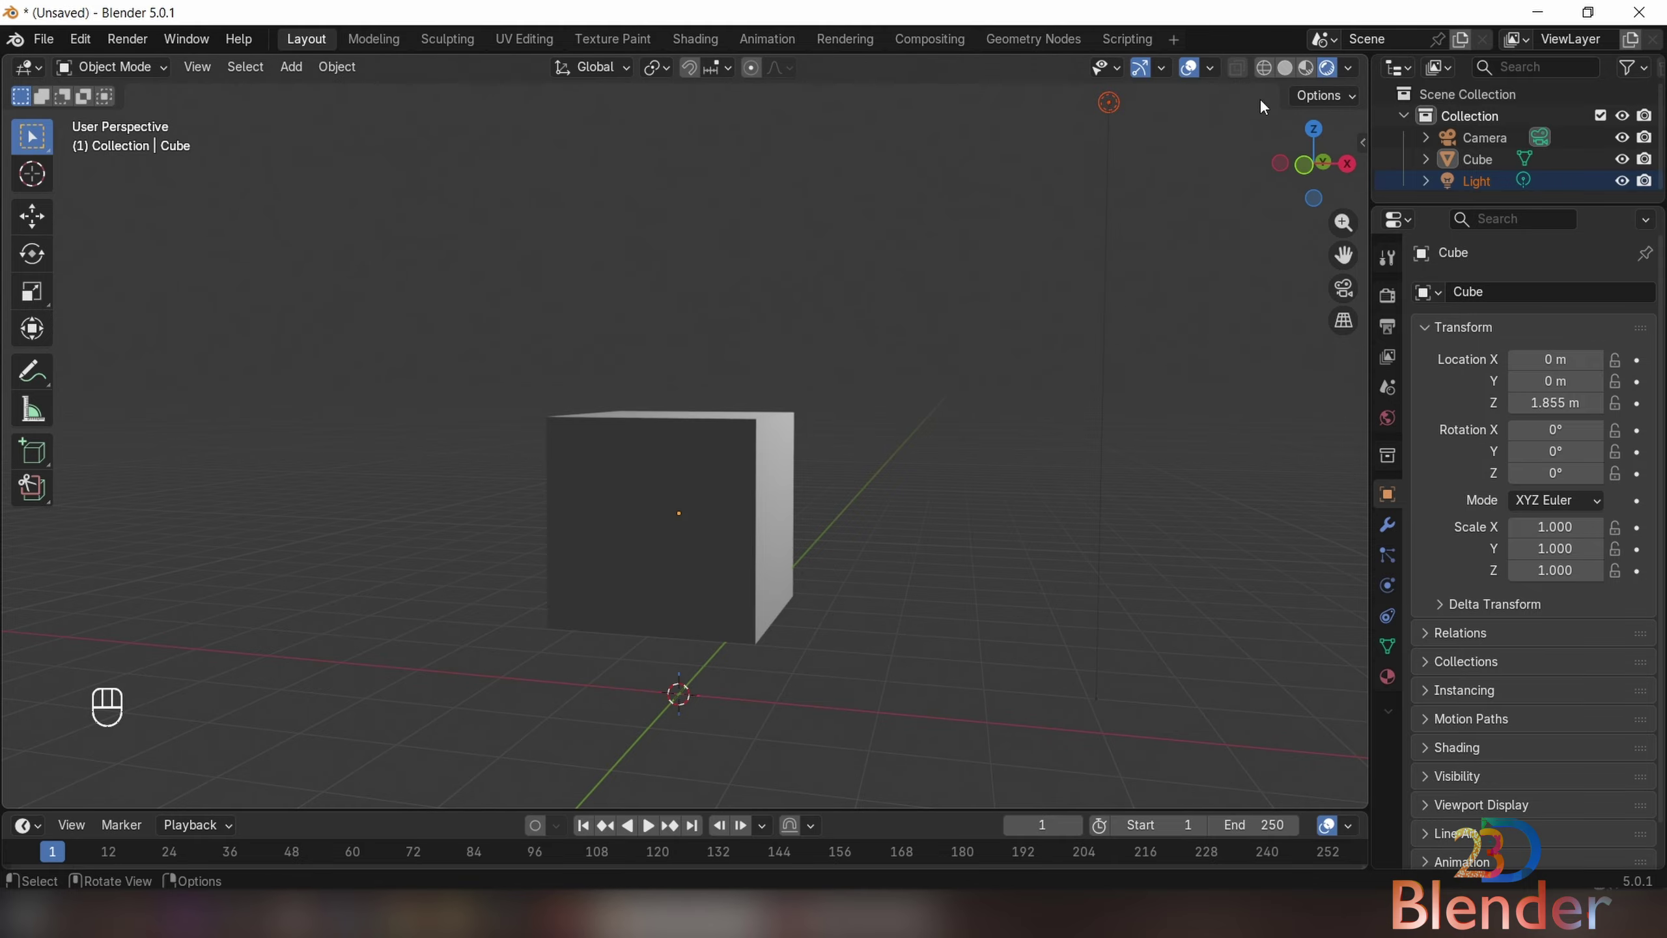
# - Move the light freely closer above the cube in the rendered view and return the viewport to Solid shading
pyautogui.press('g')
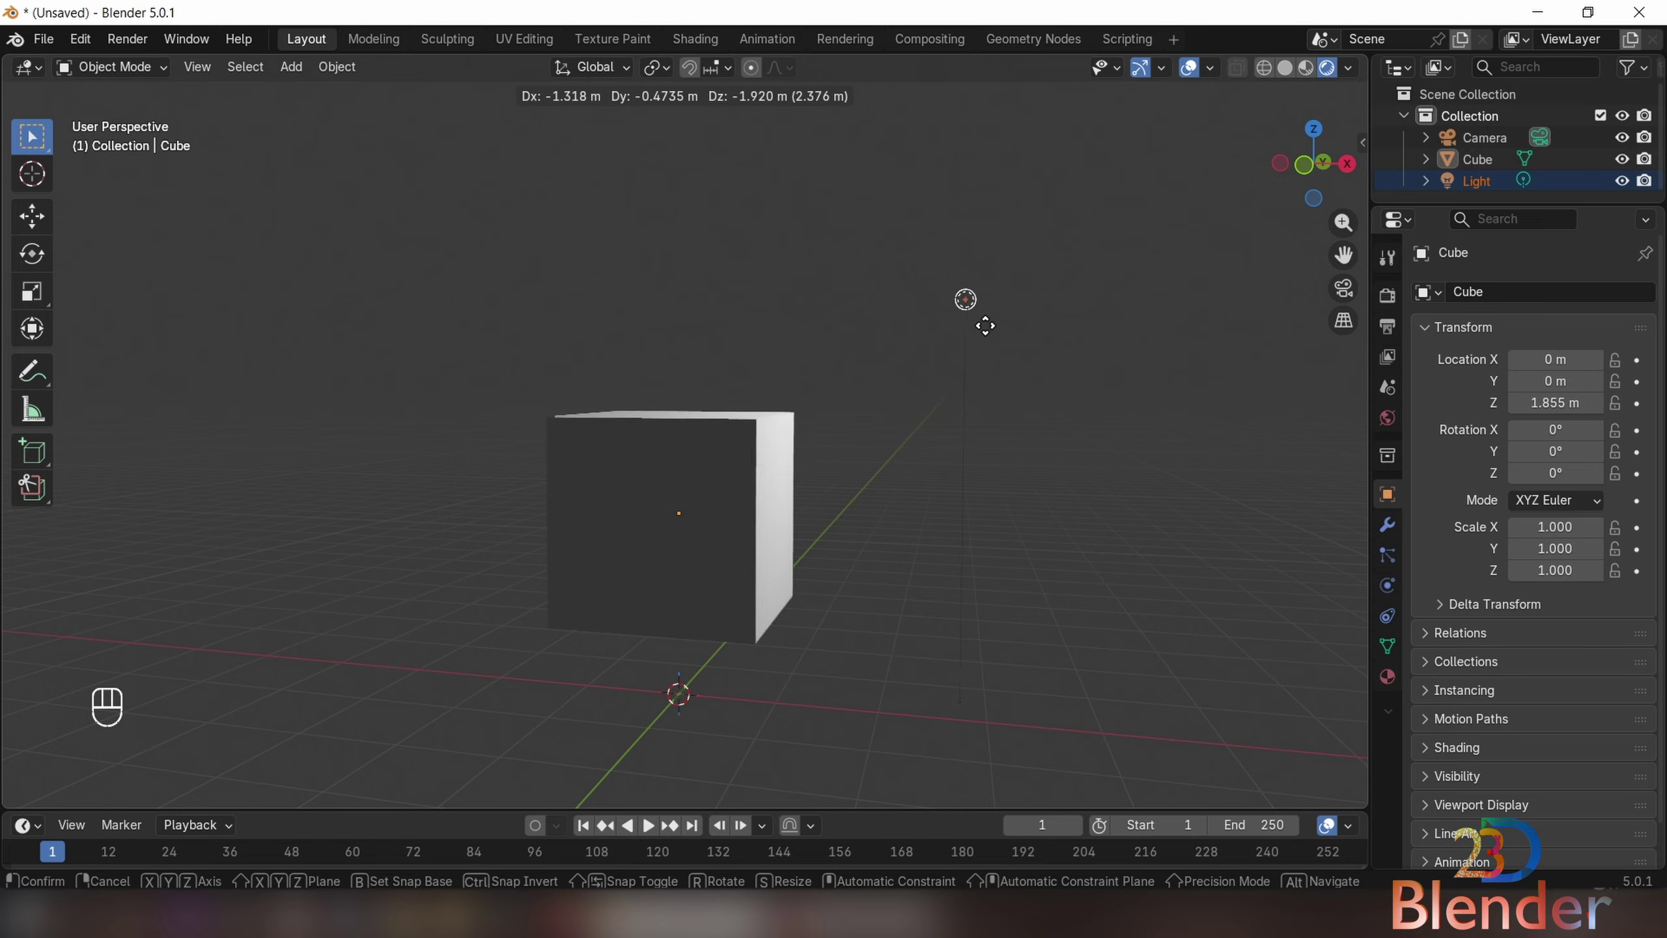
pyautogui.click(790, 248)
pyautogui.moveTo(801, 249); pyautogui.dragTo(907, 282, button='middle')
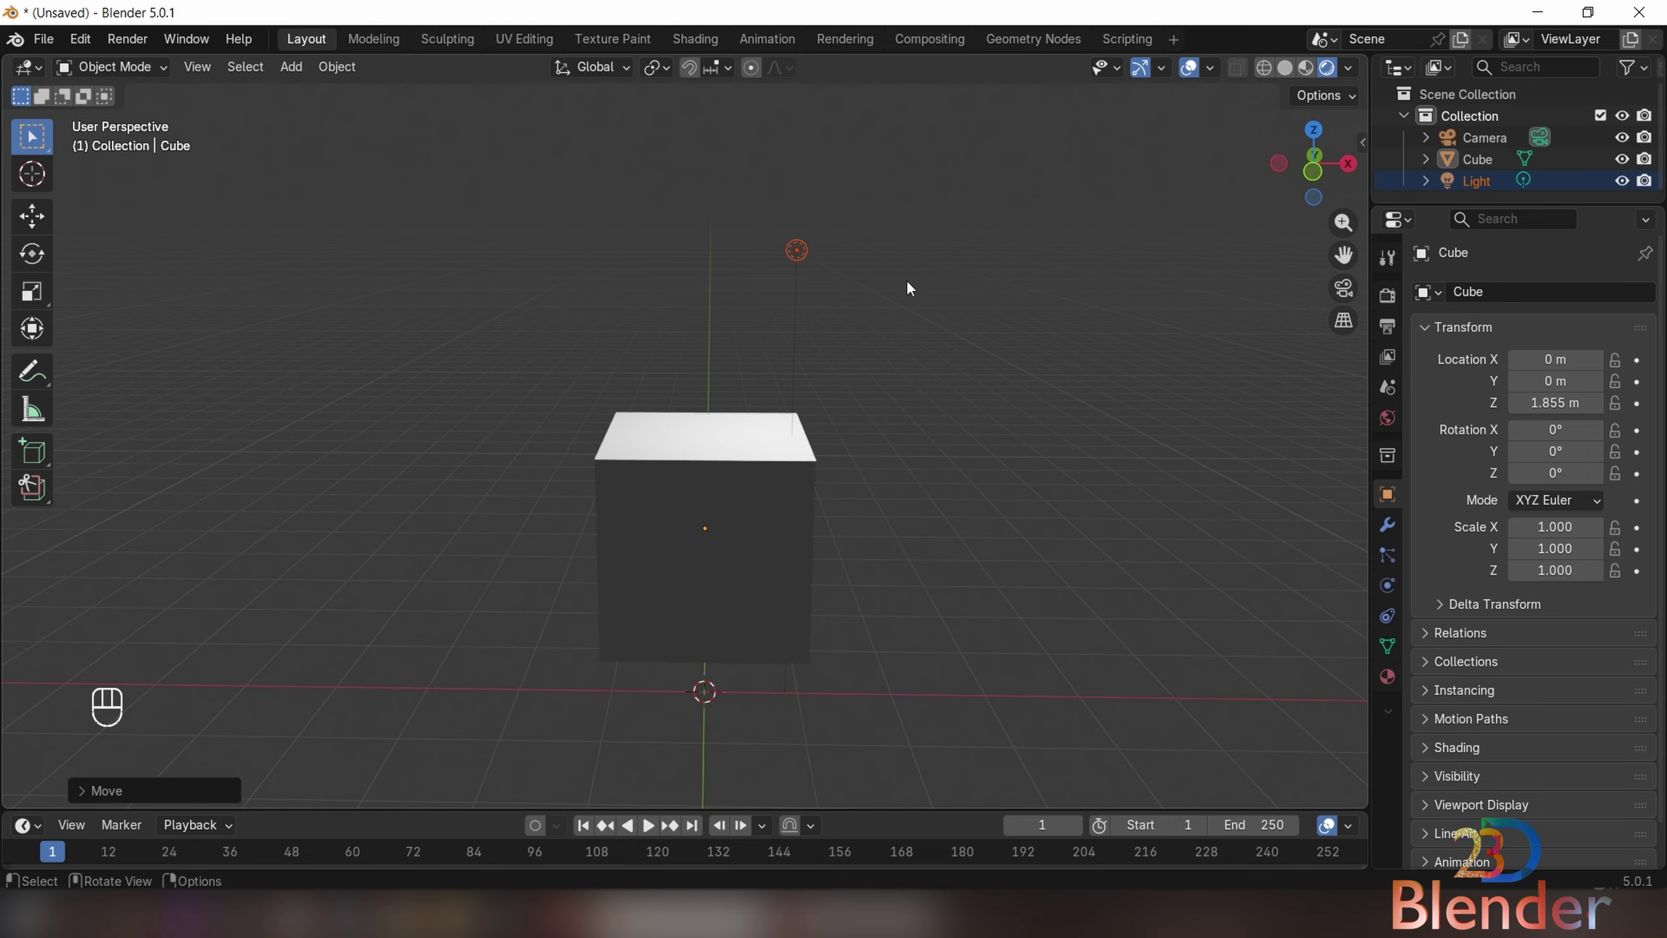
pyautogui.click(1287, 68)
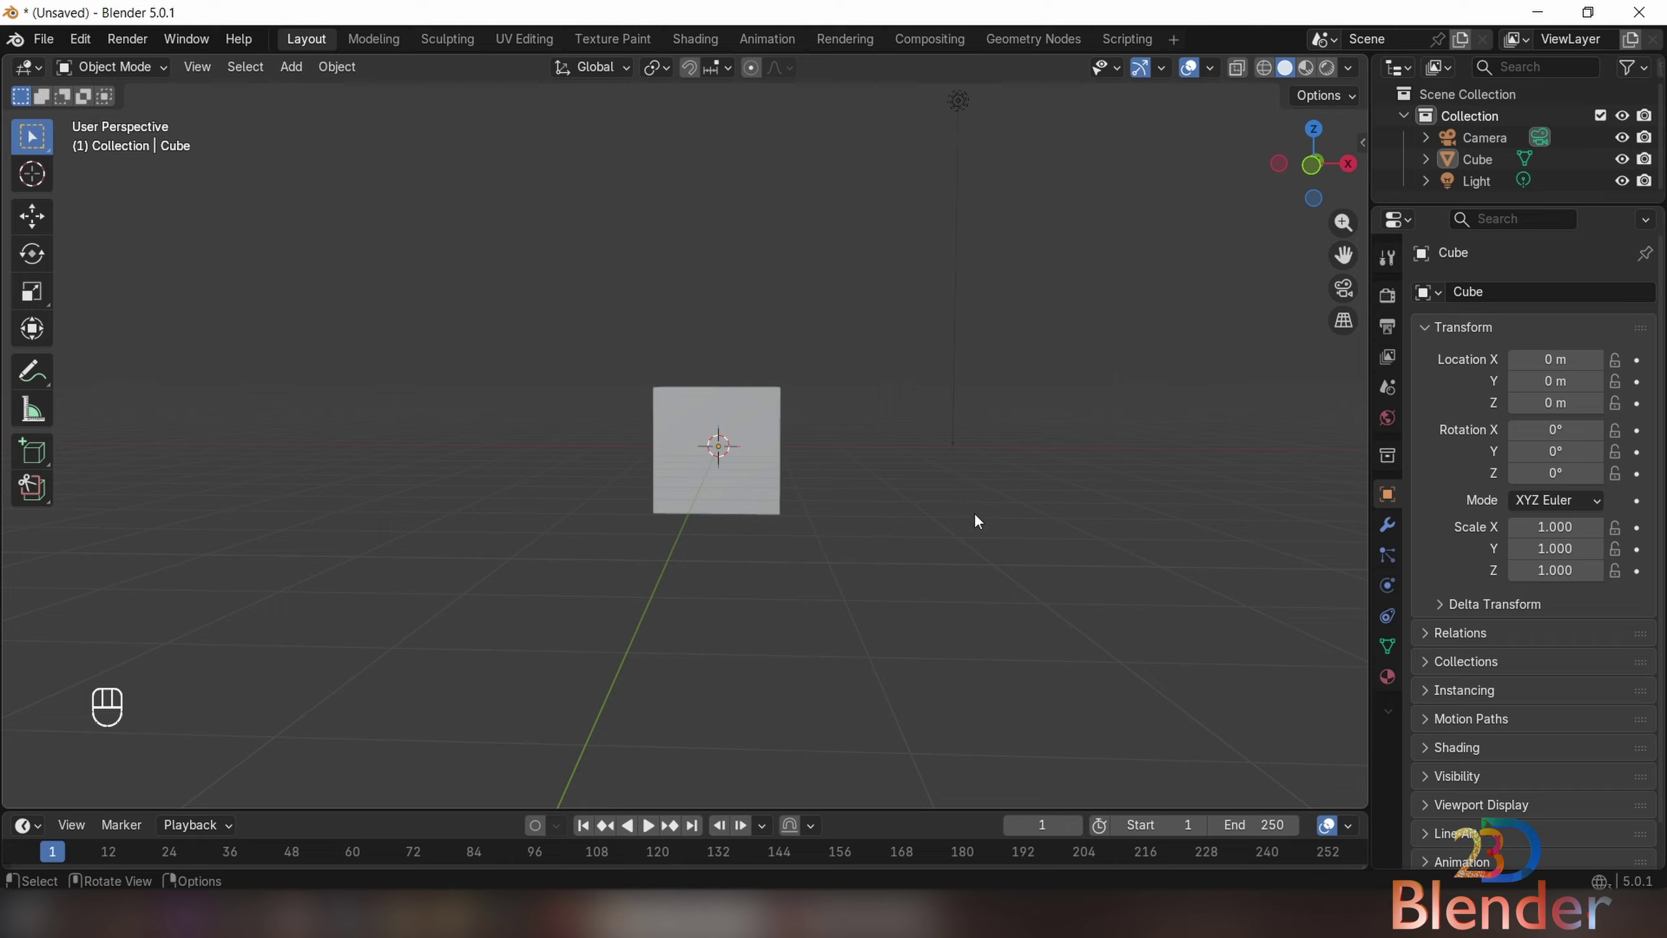
# - Practise orbiting, panning and zooming the viewport around the cube
pyautogui.moveTo(977, 521)
pyautogui.mouseDown(button='middle')
pyautogui.moveTo(997, 514)
pyautogui.moveTo(885, 507)
pyautogui.moveTo(1205, 495)
pyautogui.moveTo(1105, 495)
pyautogui.moveTo(1035, 638)
pyautogui.moveTo(1019, 428)
pyautogui.moveTo(1008, 526)
pyautogui.mouseUp(button='middle')
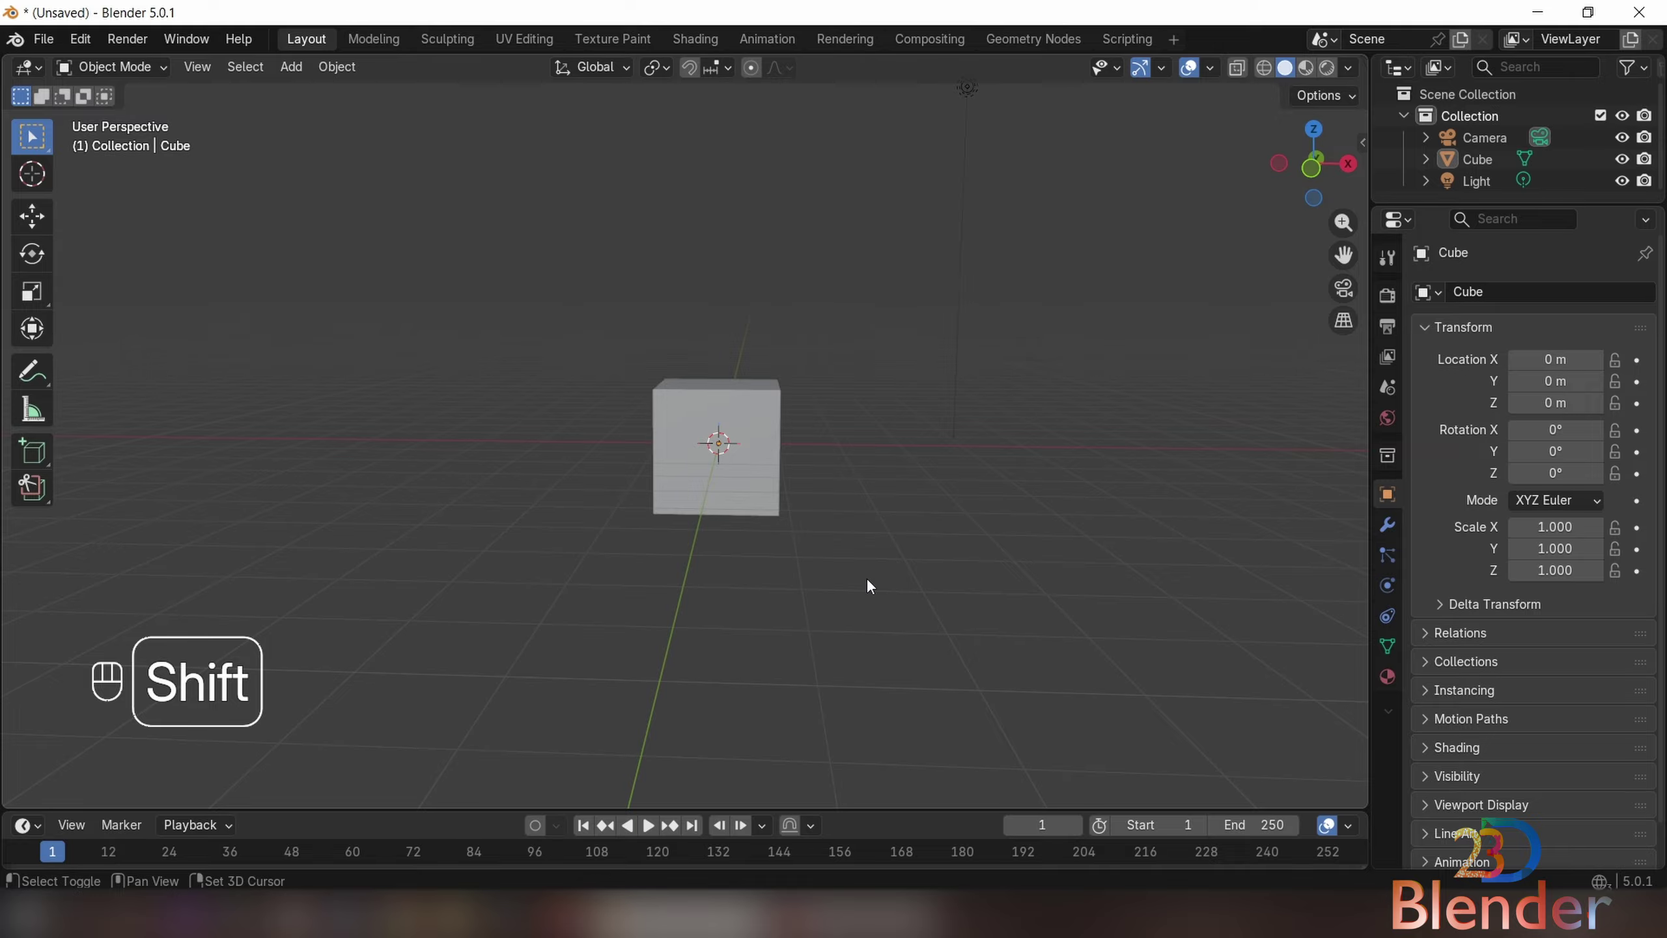
pyautogui.keyDown('shift'); pyautogui.moveTo(866, 577); pyautogui.dragTo(887, 669, button='middle'); pyautogui.keyUp('shift')
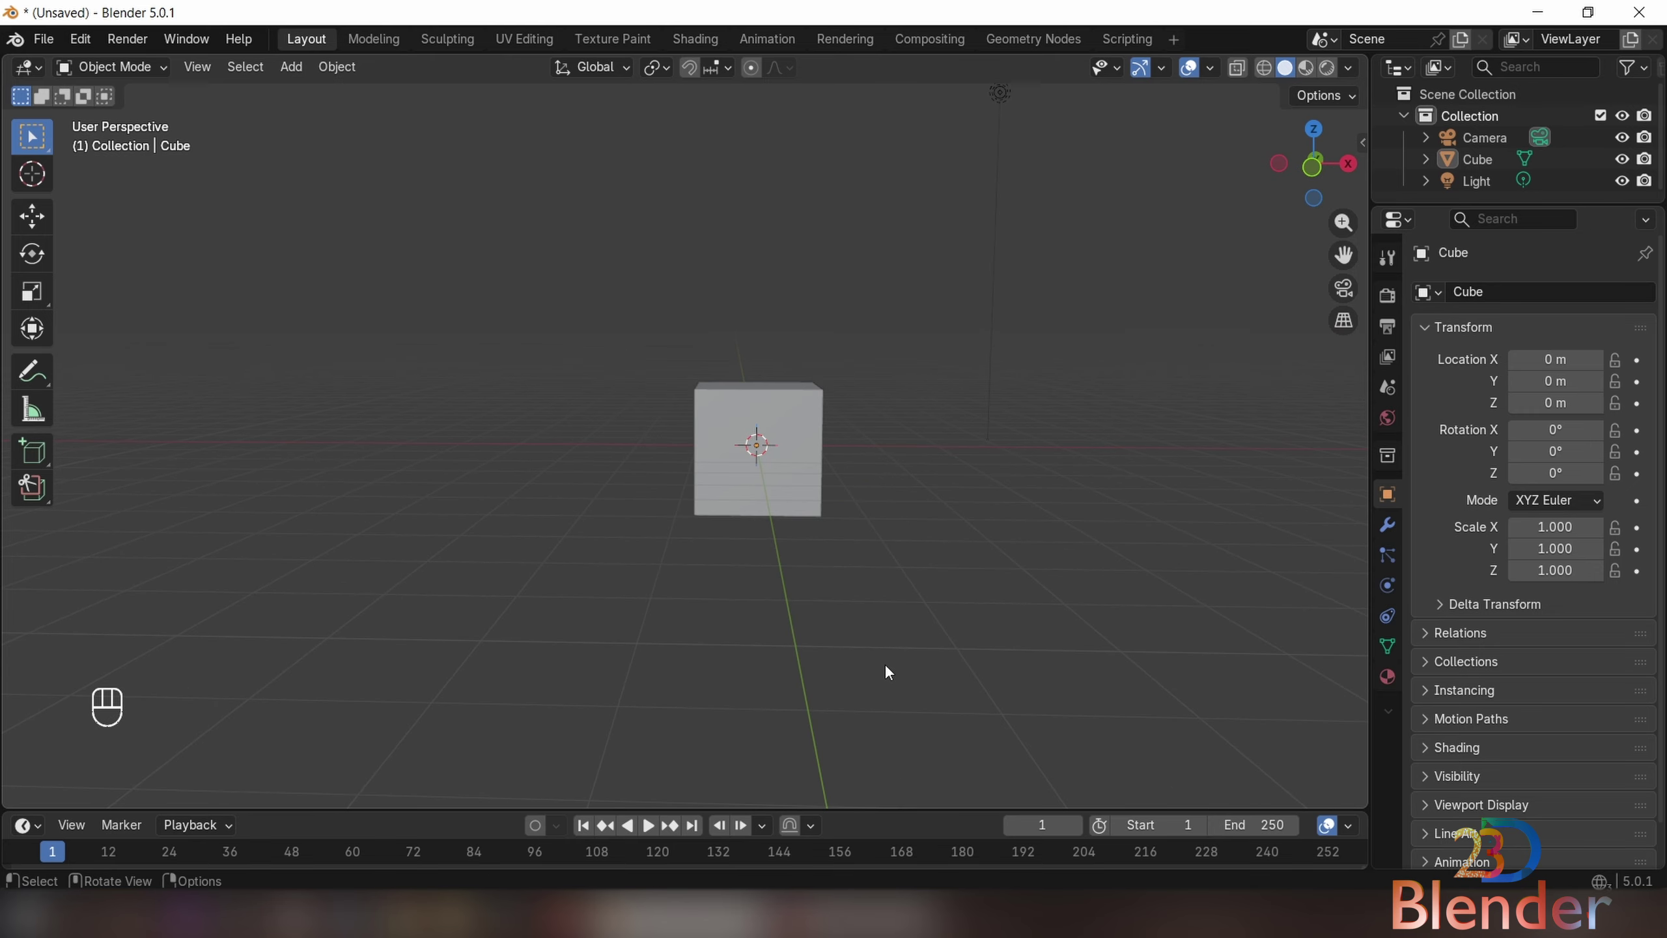
pyautogui.scroll(4, 886, 667)
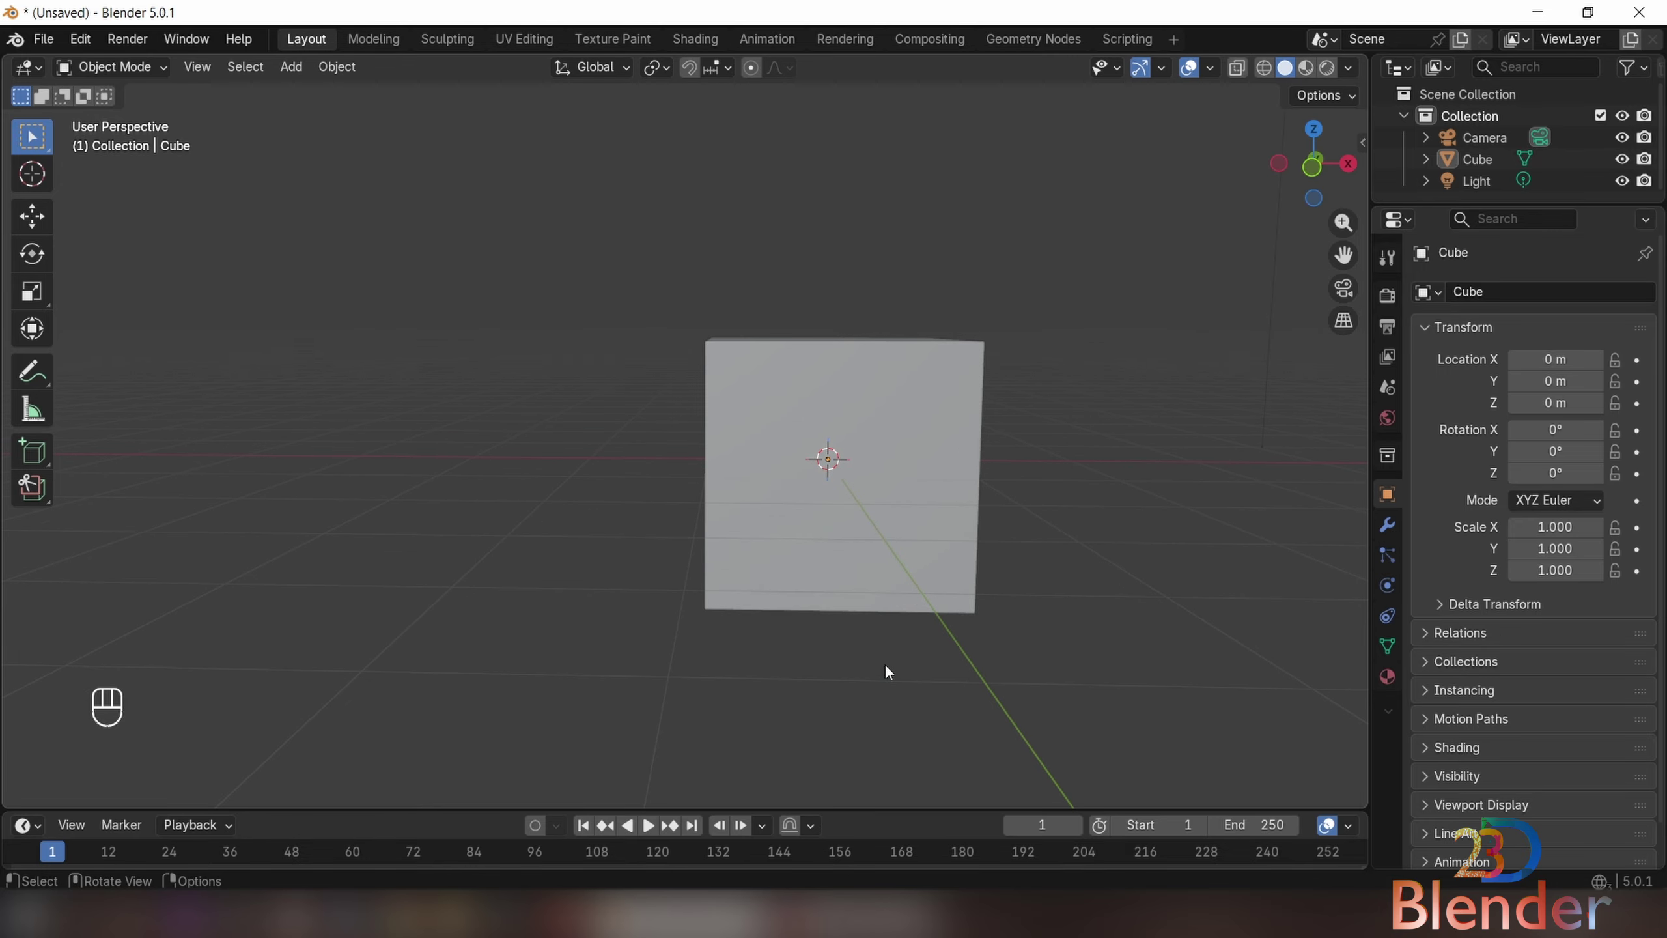
pyautogui.scroll(-2, 885, 663)
pyautogui.scroll(-3, 886, 660)
pyautogui.moveTo(885, 660); pyautogui.dragTo(852, 608, button='middle')
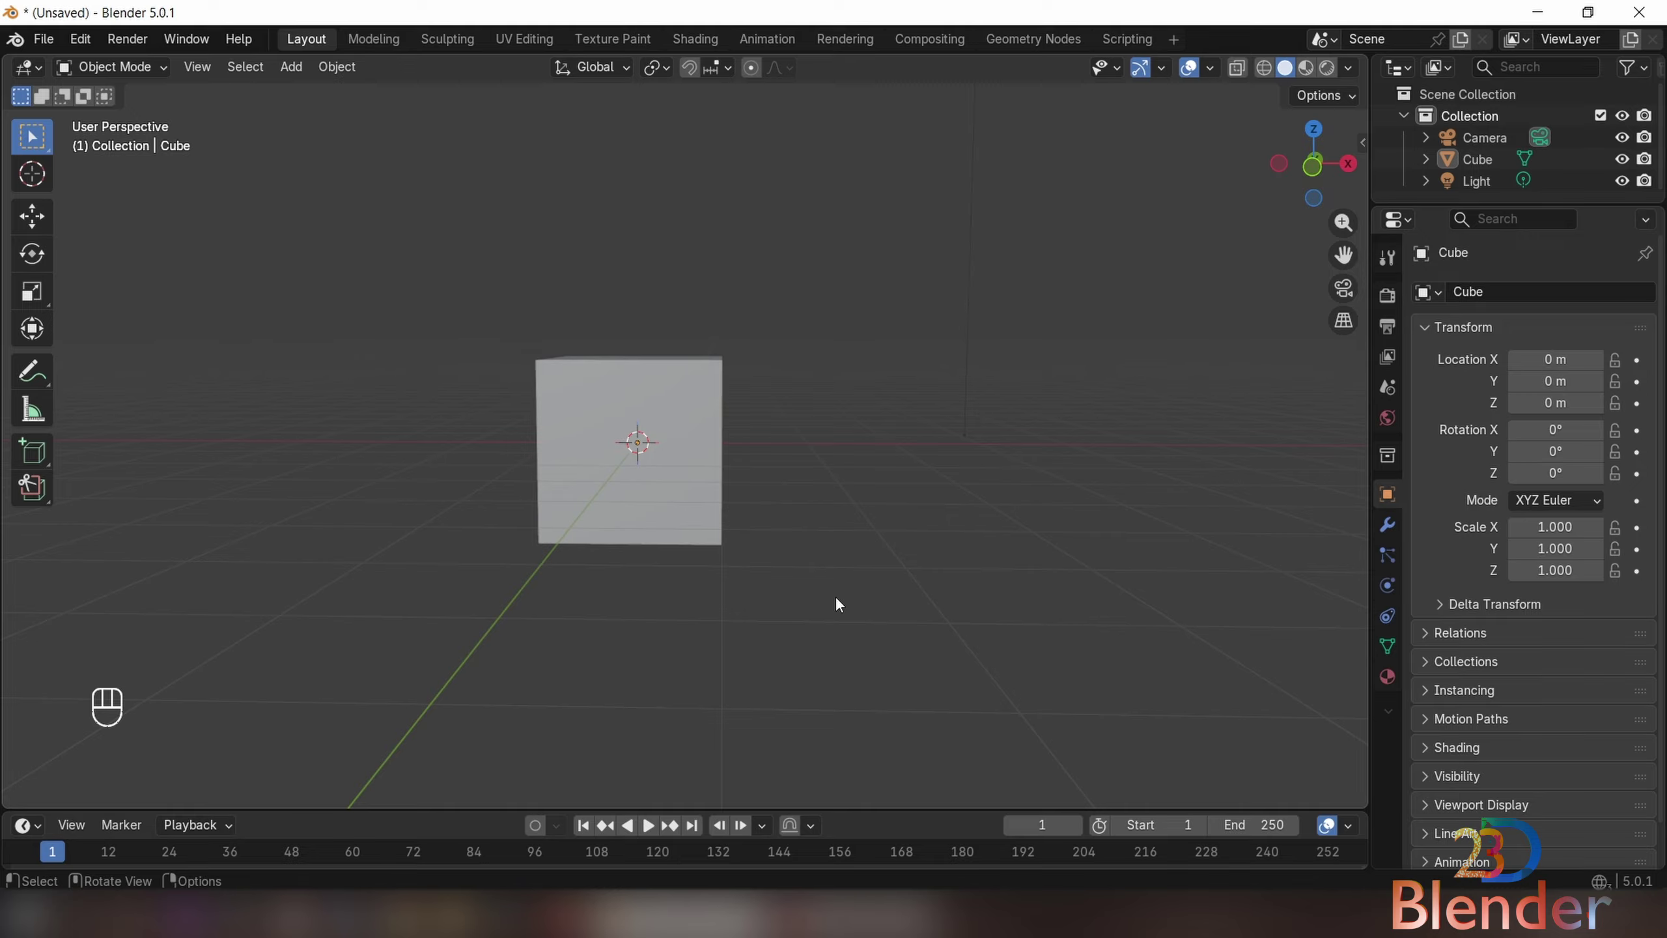
# - Open the Preferences window
pyautogui.click(79, 40)
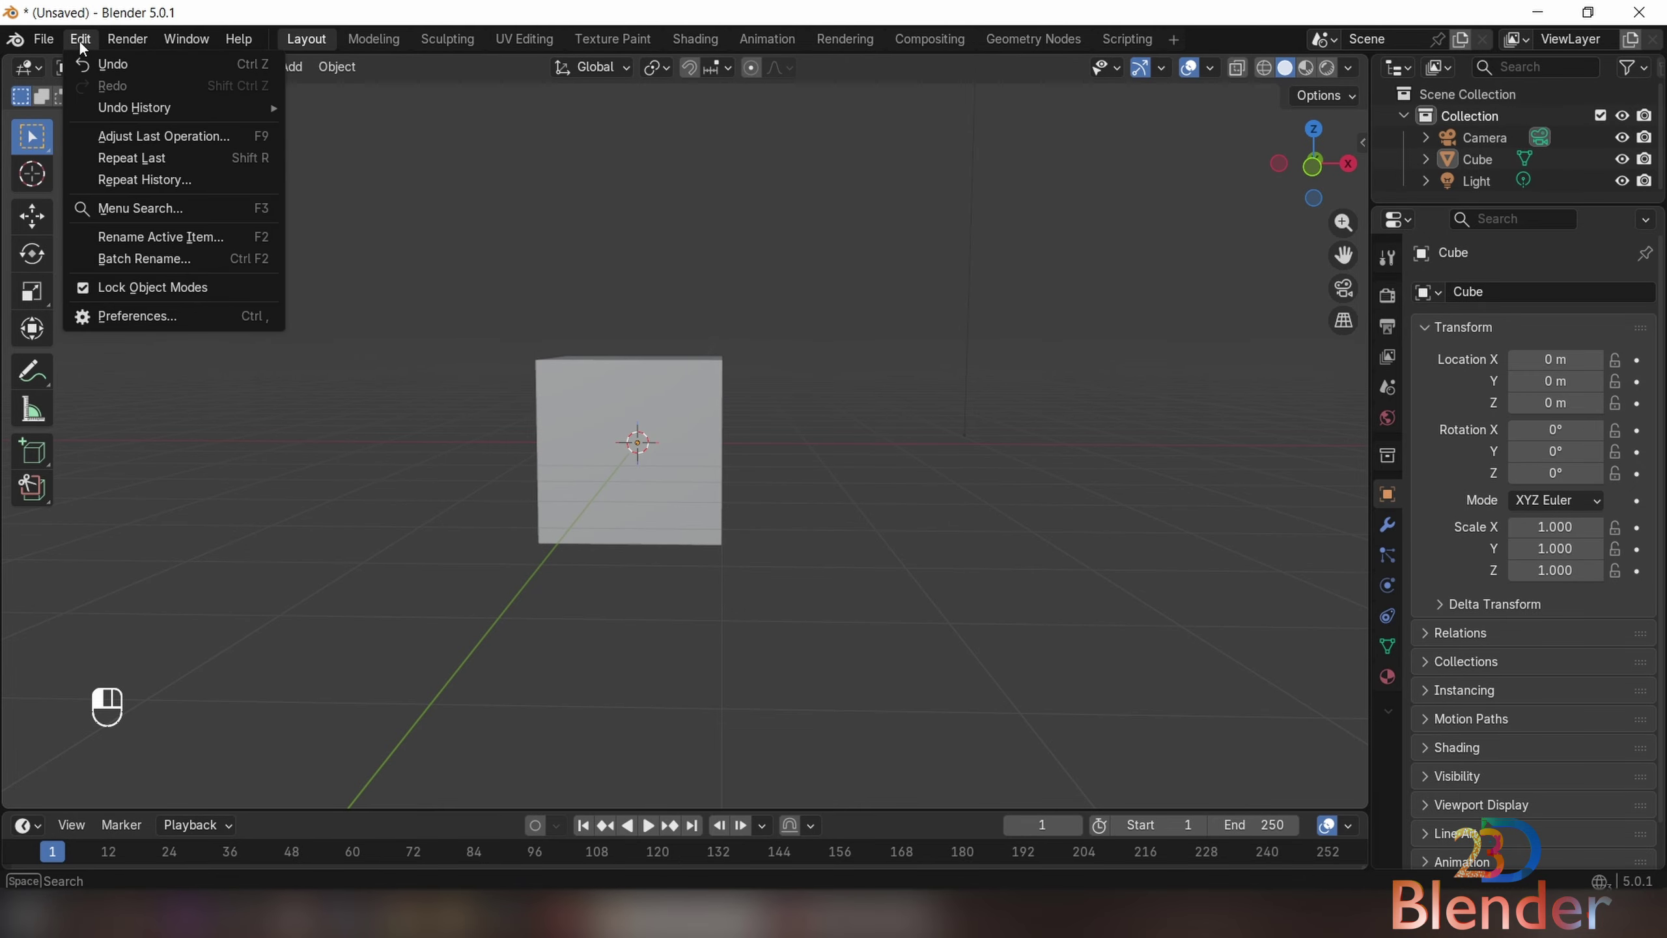
pyautogui.click(204, 318)
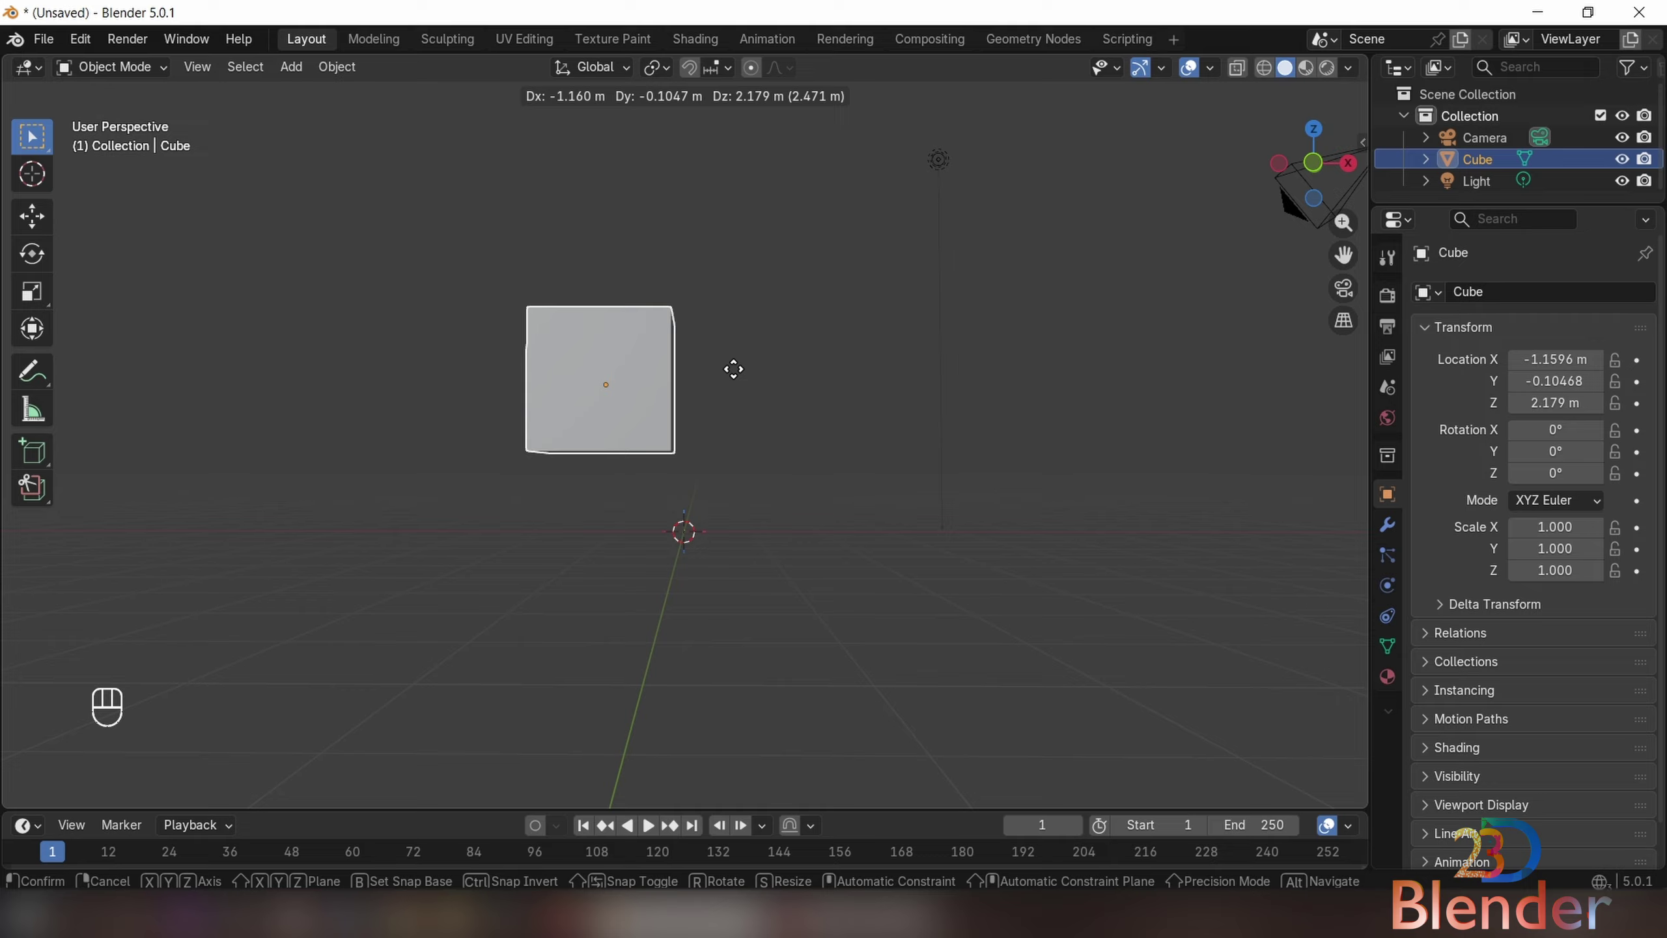
# - Move the cube freely to about X -1.99 m, Y -0.11 m, Z 2.02 m, and try moving the light
pyautogui.click(678, 379)
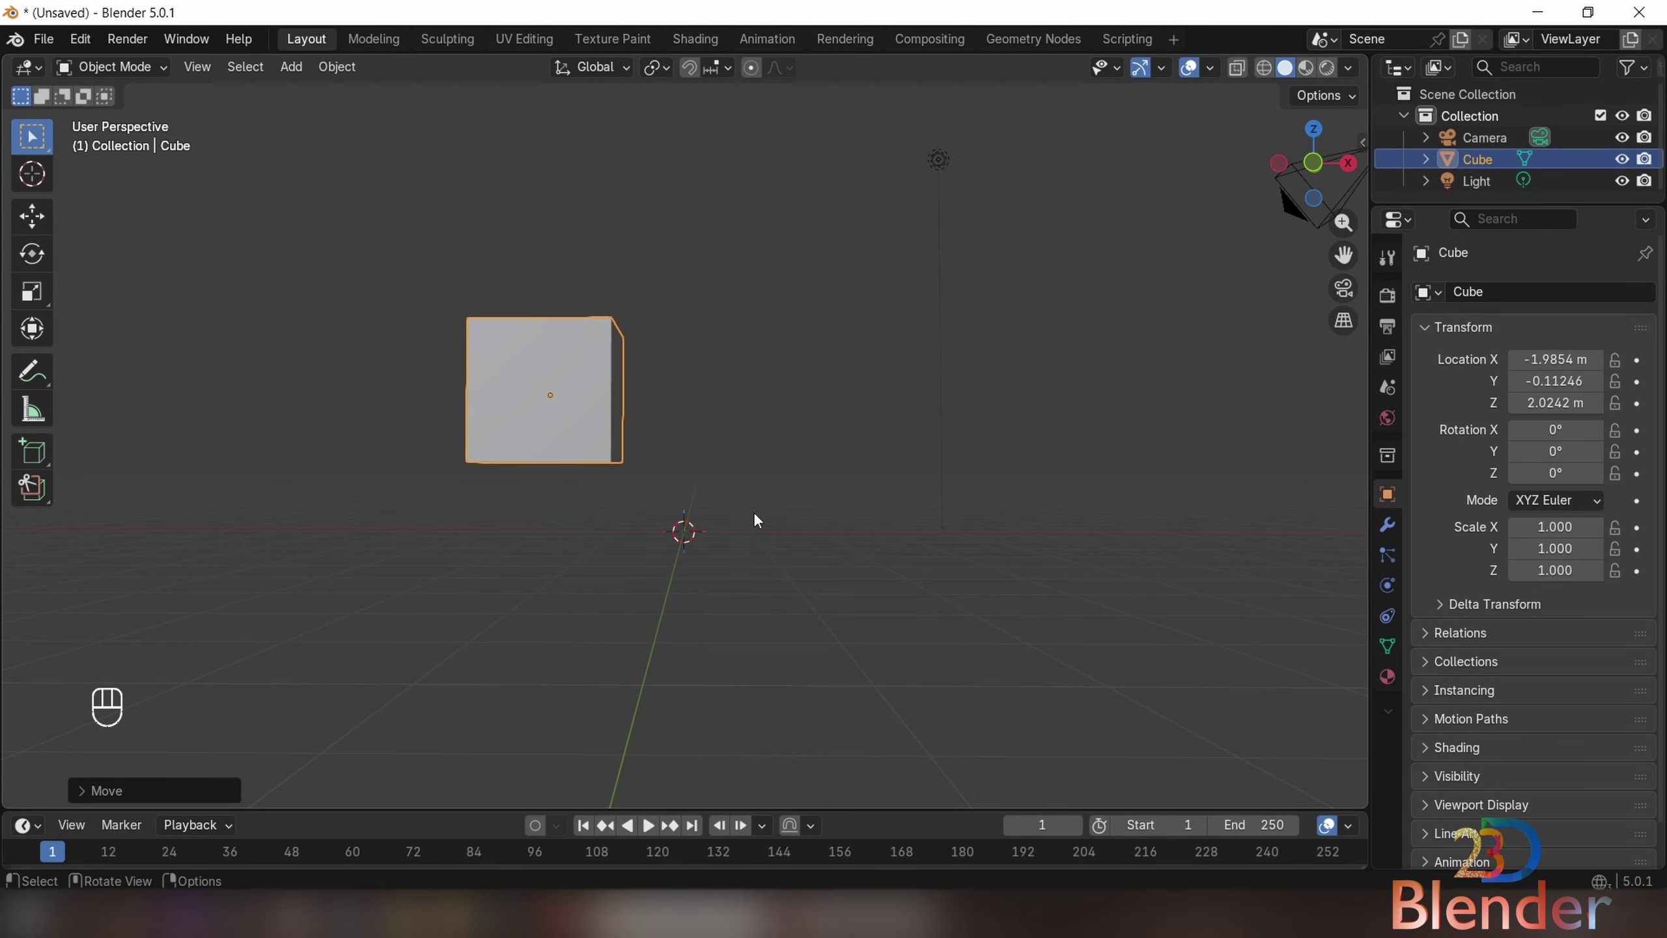
pyautogui.scroll(-3, 762, 499)
pyautogui.click(828, 270)
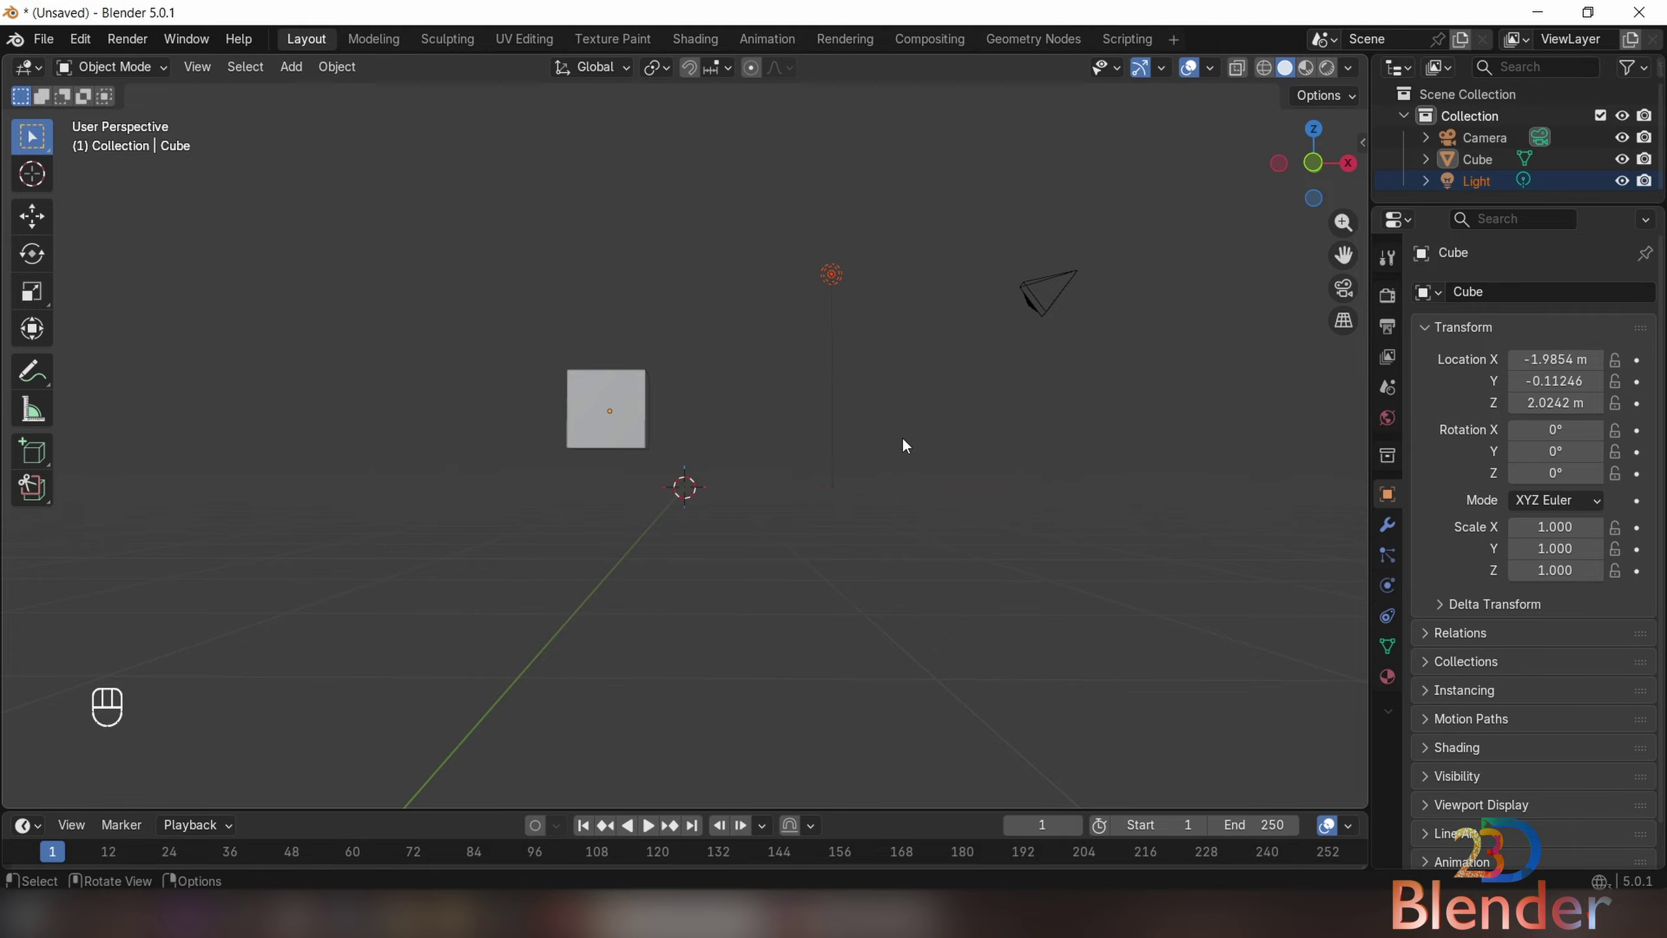
pyautogui.press('g')
pyautogui.rightClick(744, 440)
# - Move the camera freely a short distance toward the cube, and select the cube again
pyautogui.click(1049, 291)
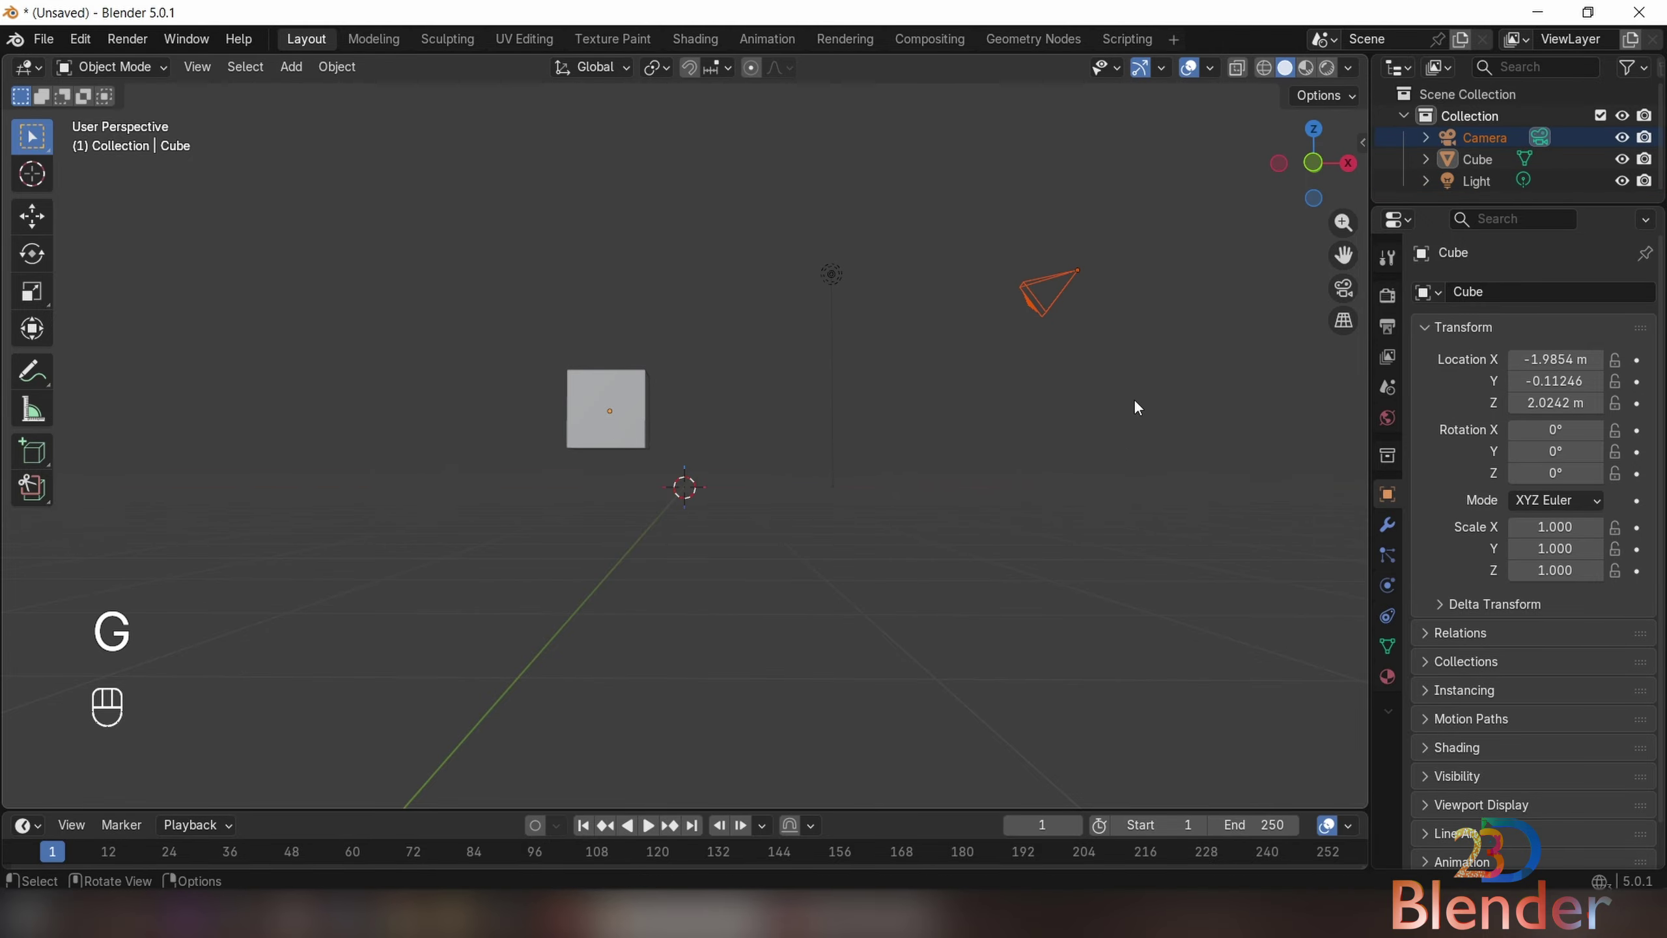
pyautogui.press('g')
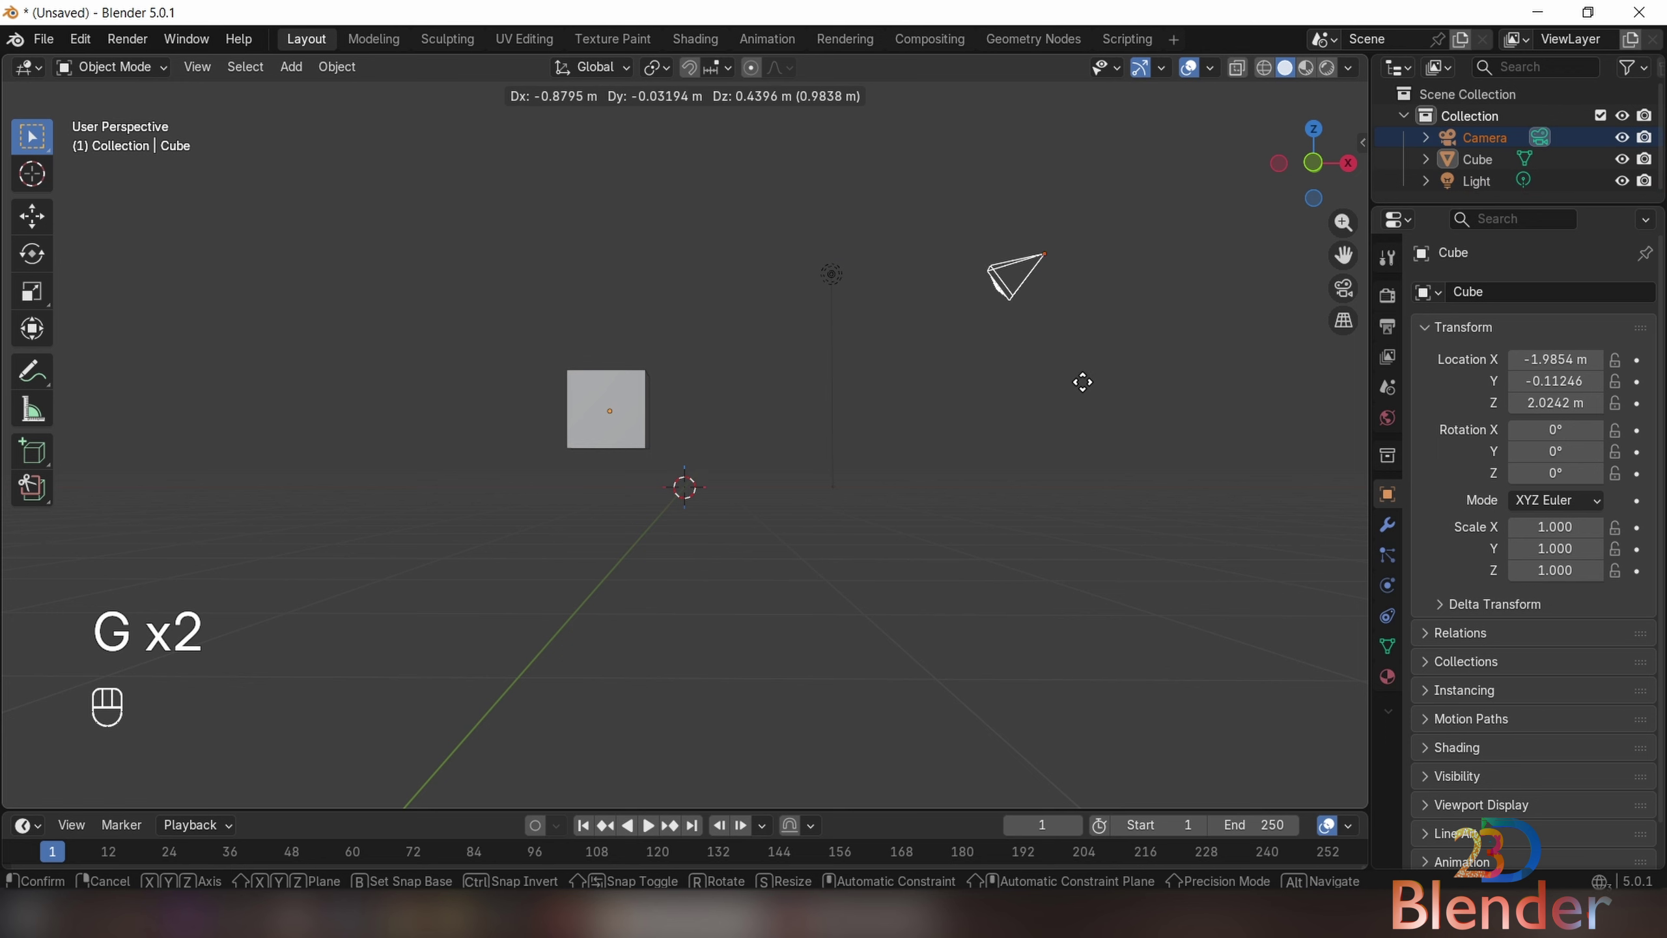
pyautogui.click(1084, 431)
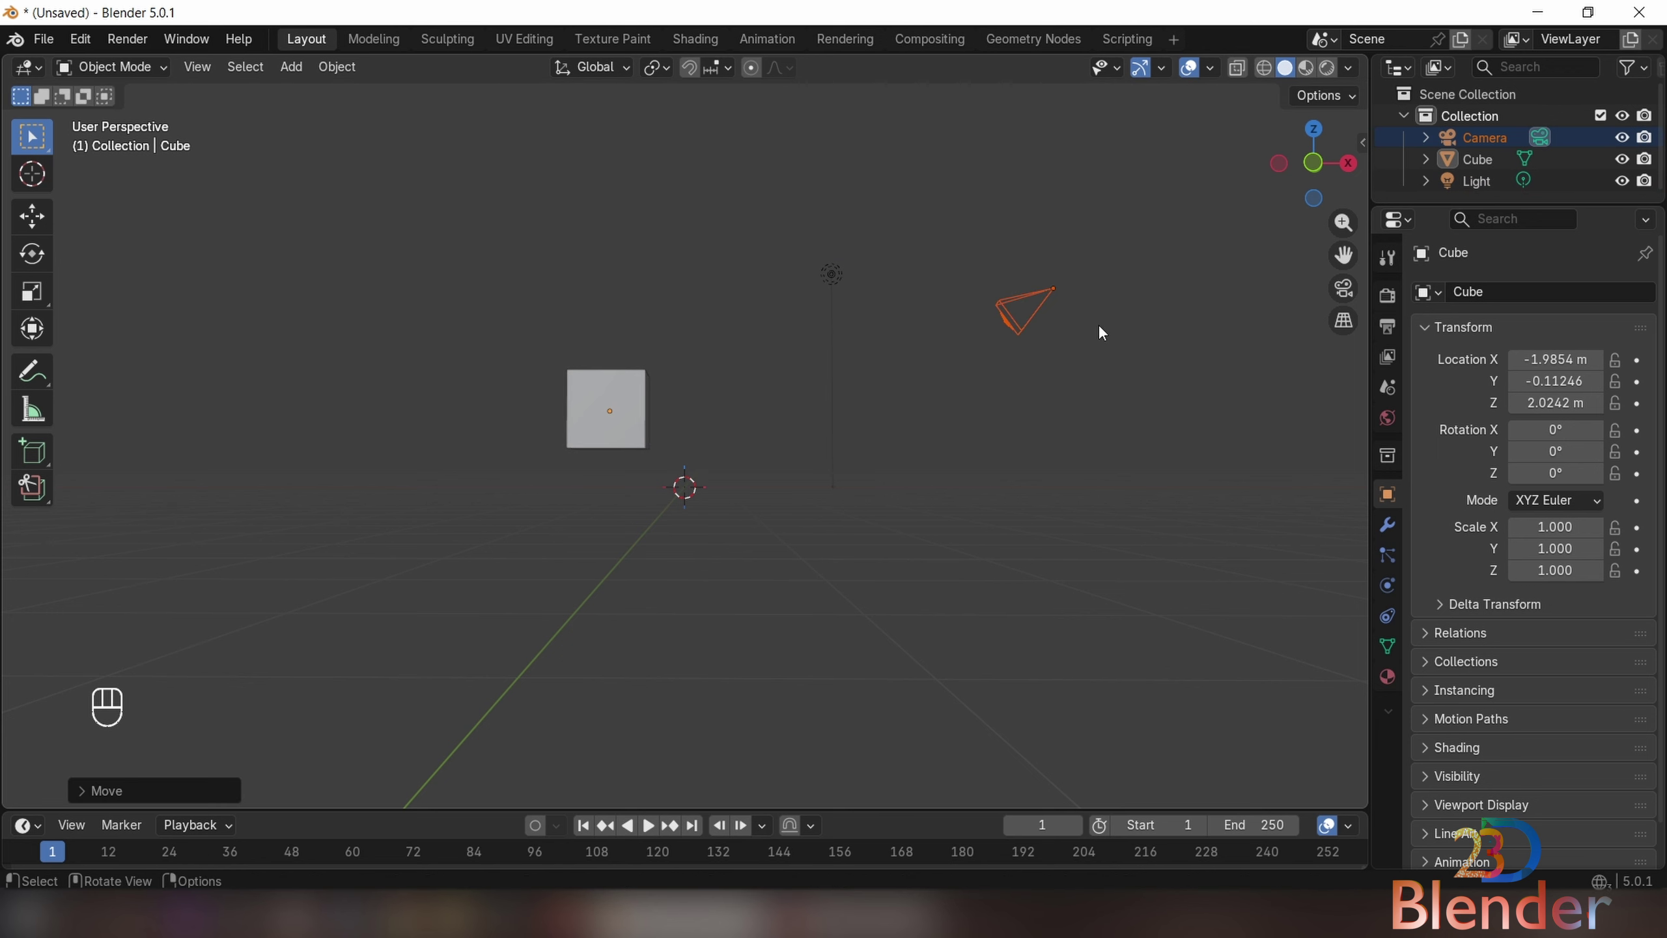
pyautogui.moveTo(693, 331); pyautogui.dragTo(650, 420, button='middle')
pyautogui.click(632, 448)
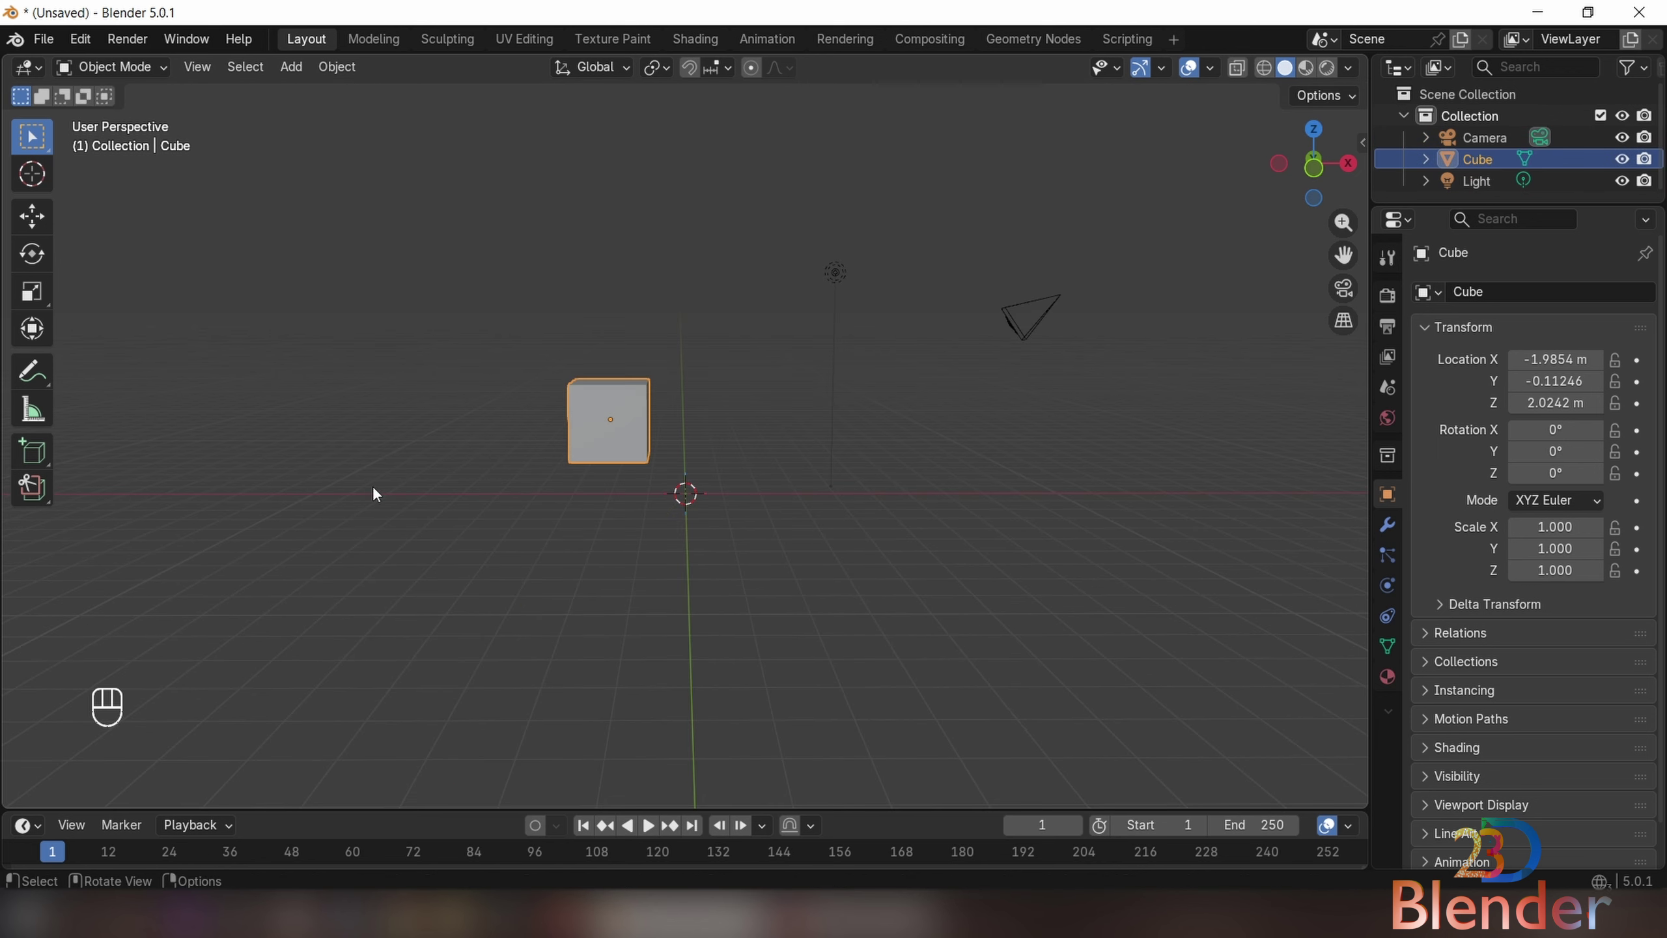
# - Annotate the X axis with a long freehand arrow beside the red axis line and a handwritten letter x
pyautogui.click(37, 376)
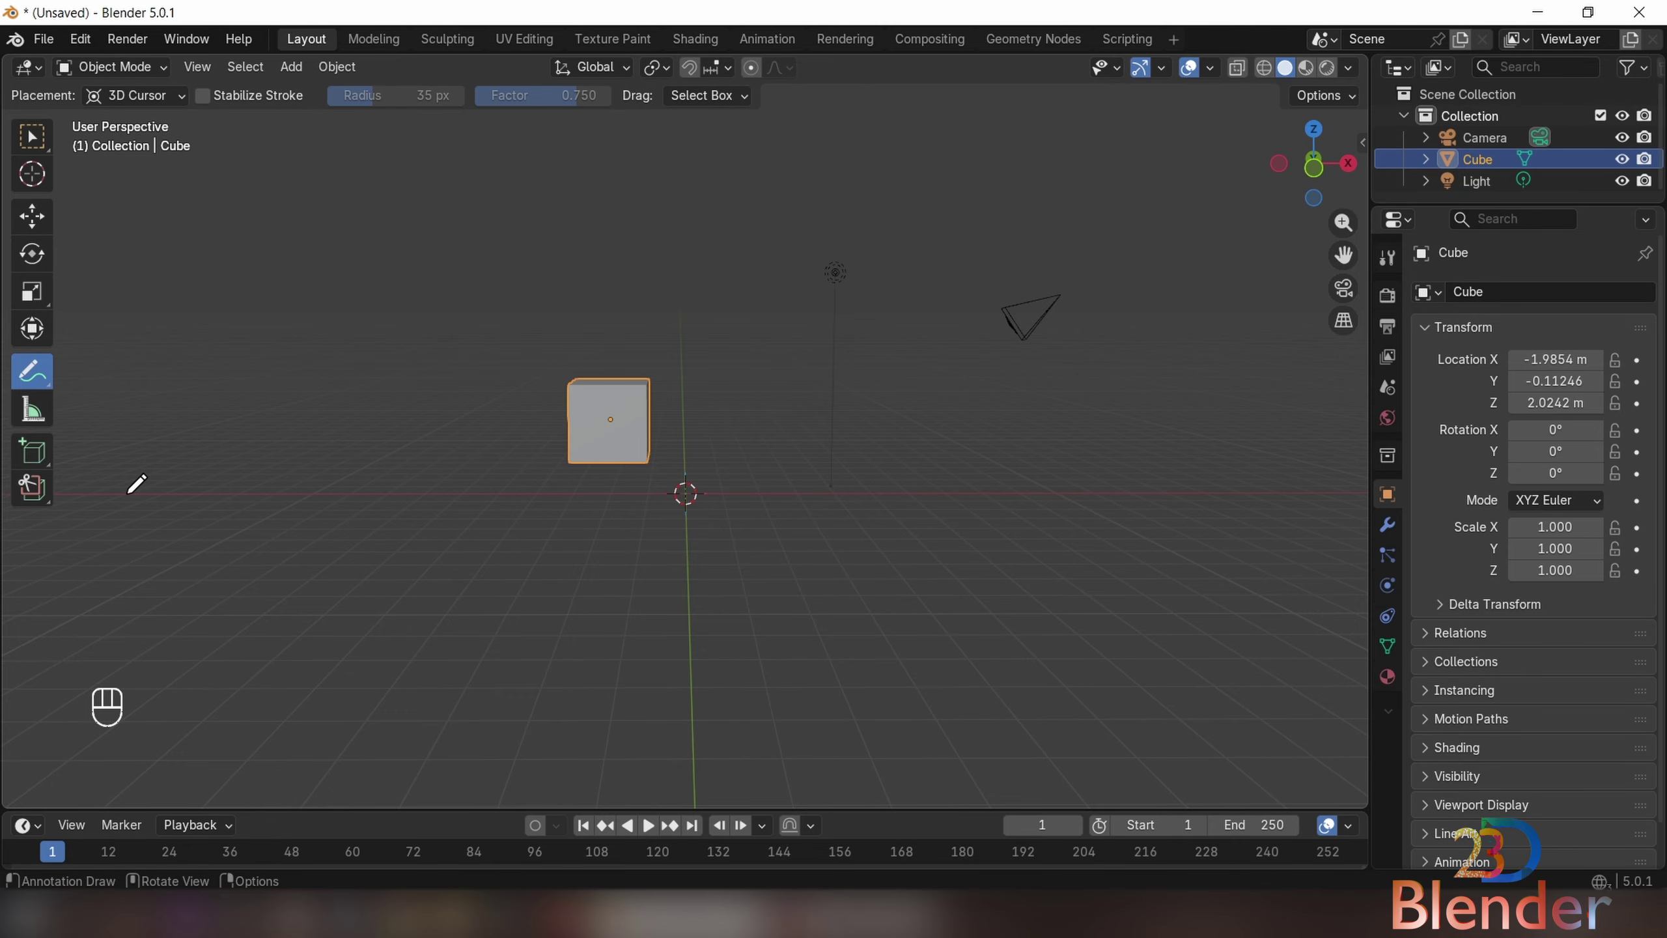
pyautogui.moveTo(128, 493)
pyautogui.mouseDown()
pyautogui.moveTo(845, 515)
pyautogui.moveTo(905, 576)
pyautogui.mouseUp()
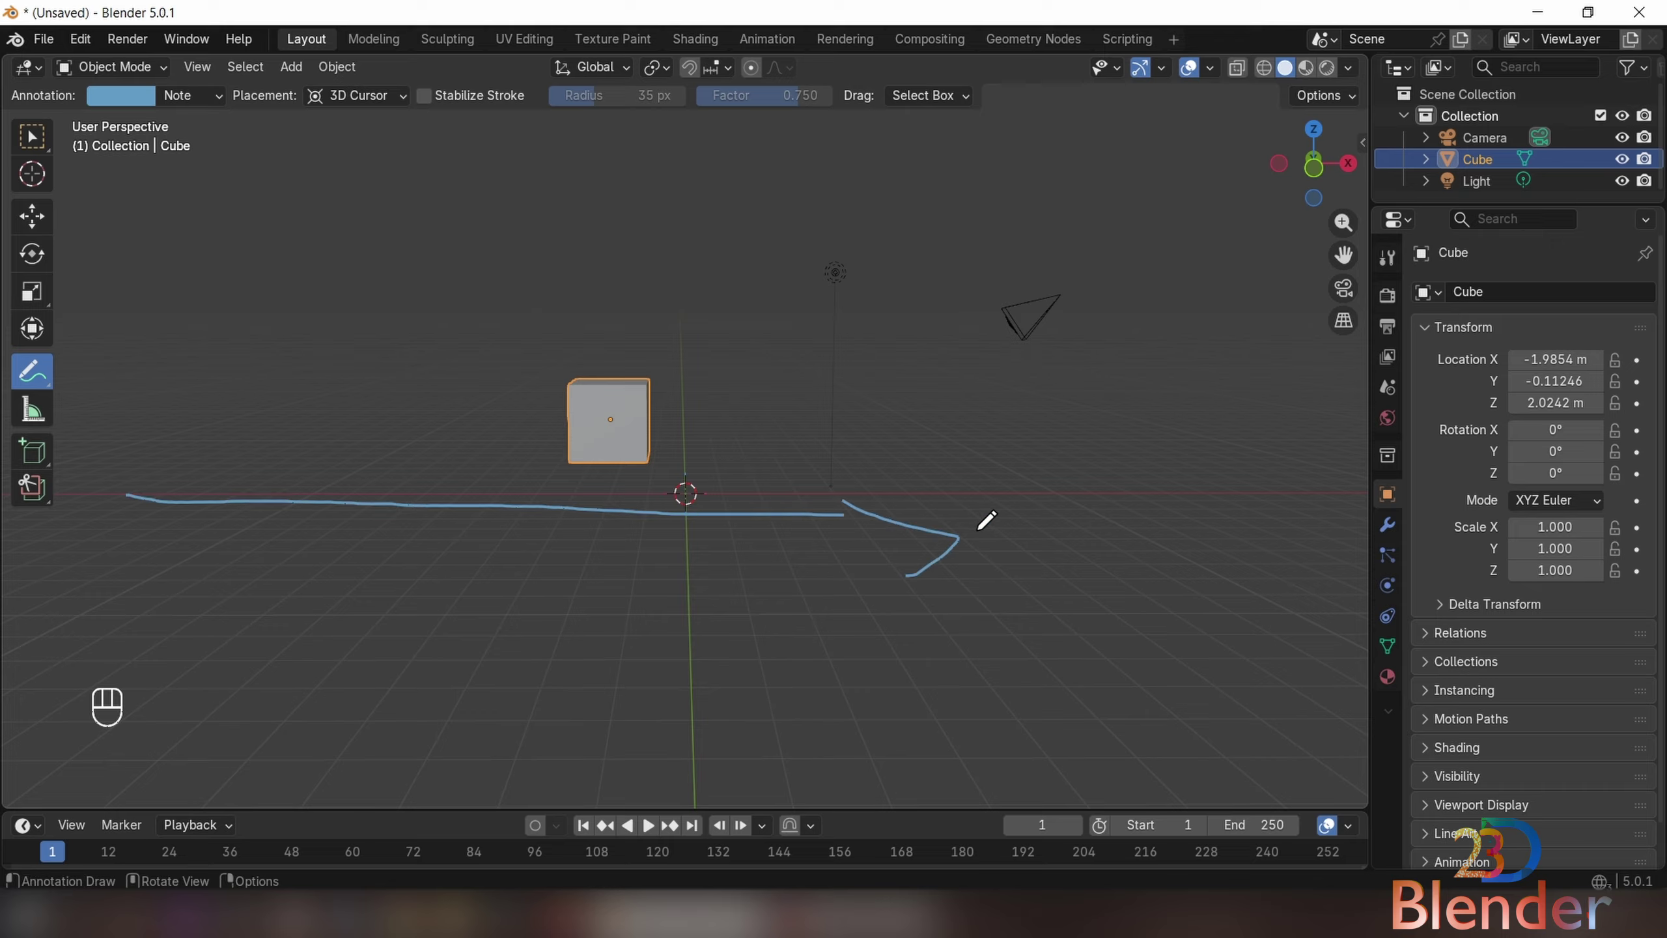
pyautogui.moveTo(991, 506)
pyautogui.mouseDown()
pyautogui.moveTo(1051, 504)
pyautogui.moveTo(1111, 567)
pyautogui.mouseUp()
# - Draw a freehand annotation line along the green axis and label it with a handwritten y
pyautogui.moveTo(713, 760); pyautogui.dragTo(733, 358)
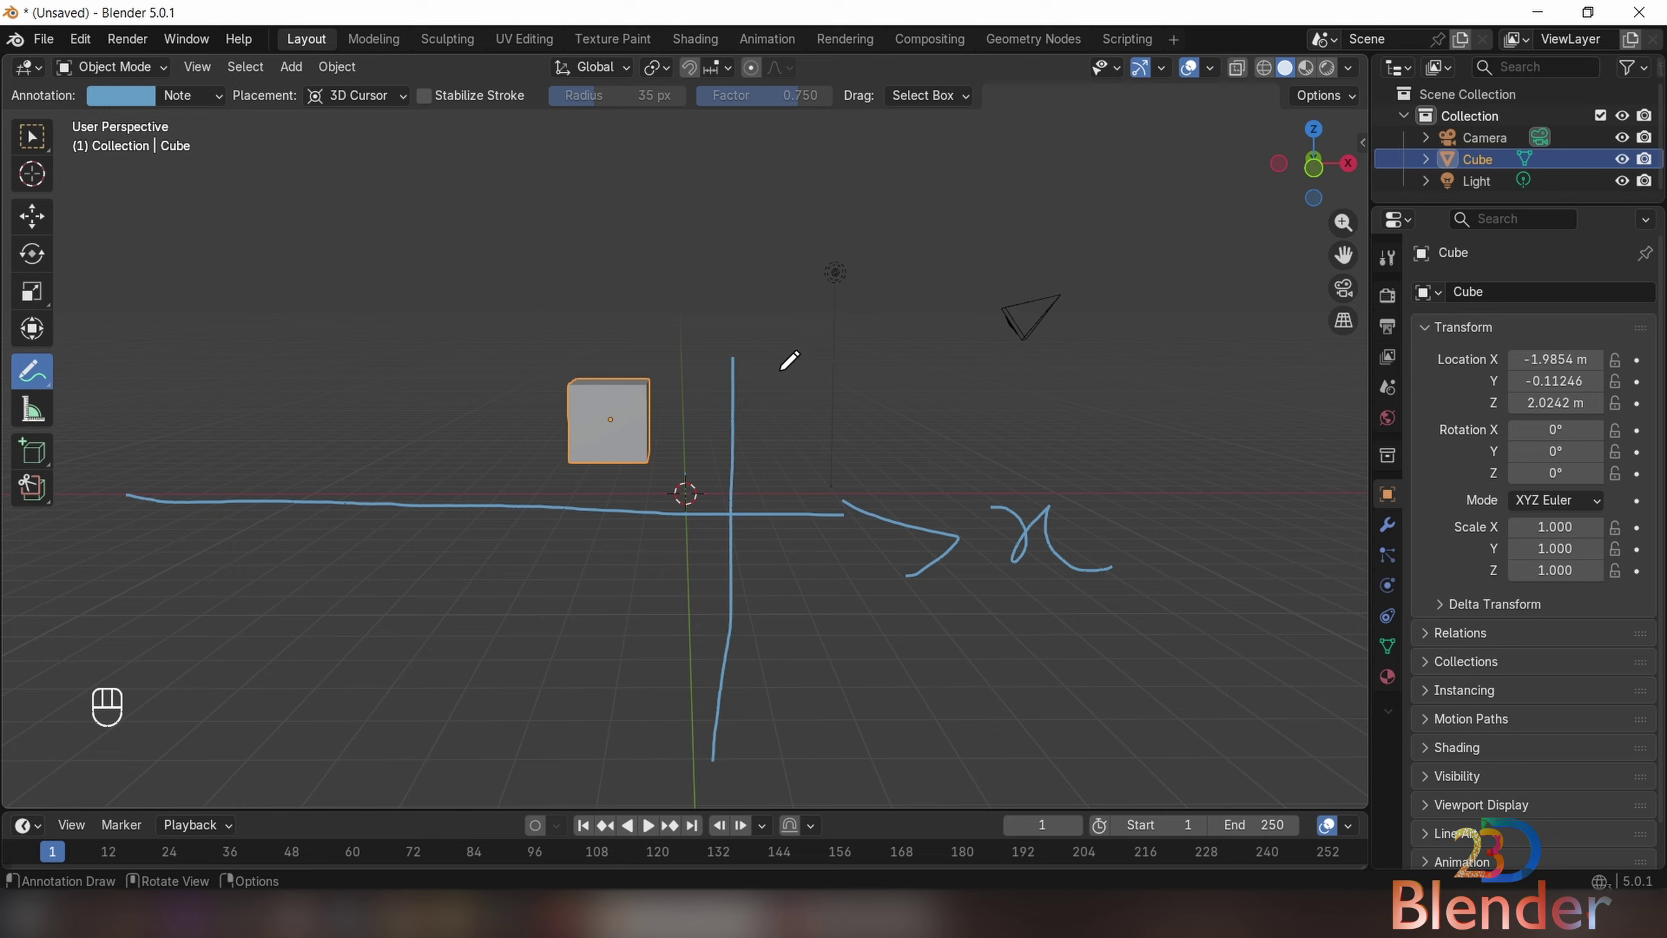
pyautogui.moveTo(755, 281); pyautogui.dragTo(811, 340)
pyautogui.moveTo(819, 307); pyautogui.dragTo(779, 419)
# - Draw a separate vertical annotation line for the Z axis, labelled with a handwritten Z and the word blue
pyautogui.moveTo(1188, 724); pyautogui.dragTo(1162, 314)
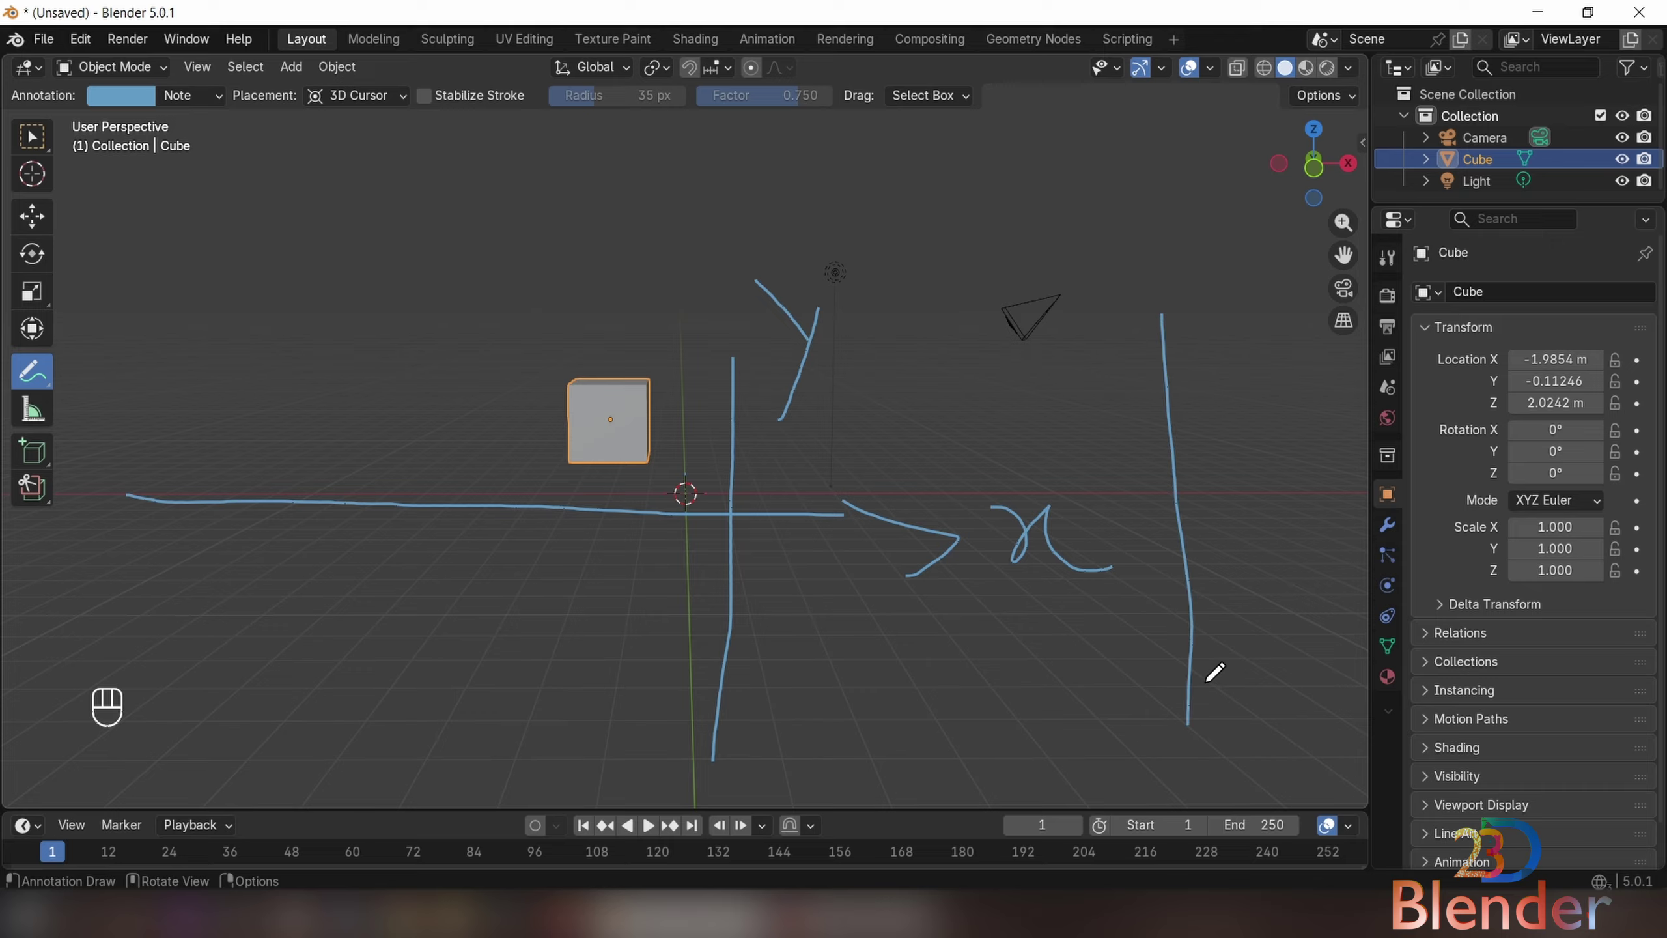
pyautogui.moveTo(1243, 672)
pyautogui.mouseDown()
pyautogui.moveTo(1293, 663)
pyautogui.moveTo(1310, 739)
pyautogui.mouseUp()
pyautogui.moveTo(910, 659)
pyautogui.mouseDown()
pyautogui.moveTo(943, 743)
pyautogui.moveTo(904, 774)
pyautogui.mouseUp()
pyautogui.moveTo(990, 658)
pyautogui.mouseDown()
pyautogui.moveTo(1009, 749)
pyautogui.moveTo(1050, 699)
pyautogui.moveTo(1257, 699)
pyautogui.mouseUp()
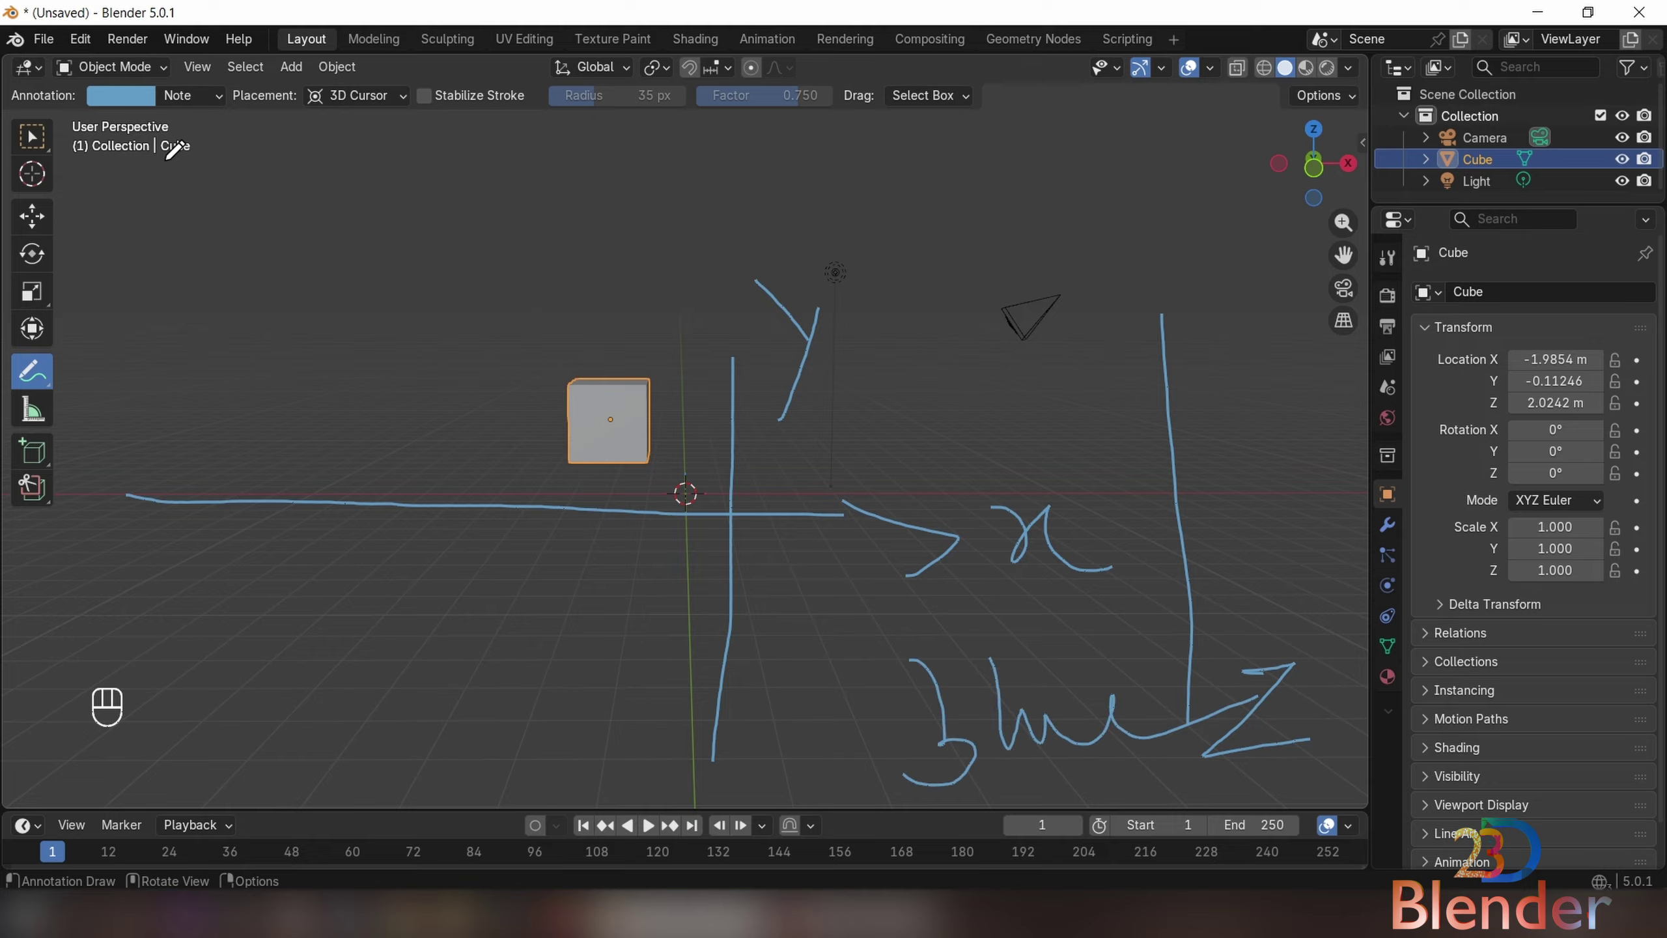
# - Remove the annotation layer holding the axis sketch and return to the Select Box tool
pyautogui.click(197, 96)
pyautogui.click(330, 186)
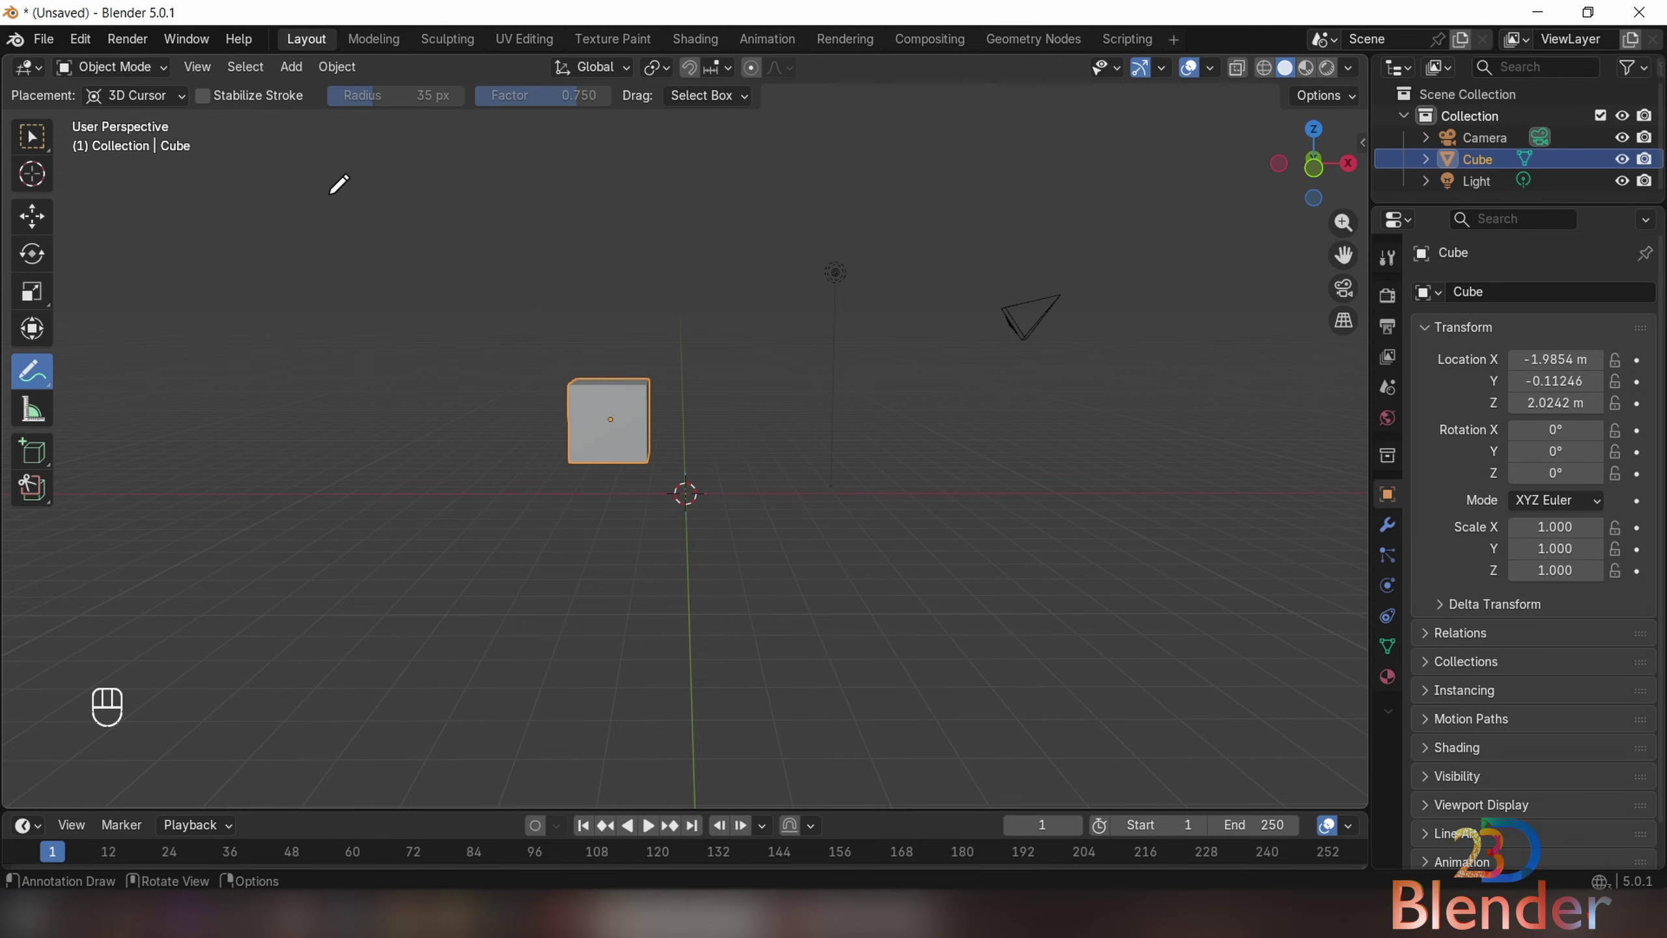
pyautogui.click(30, 140)
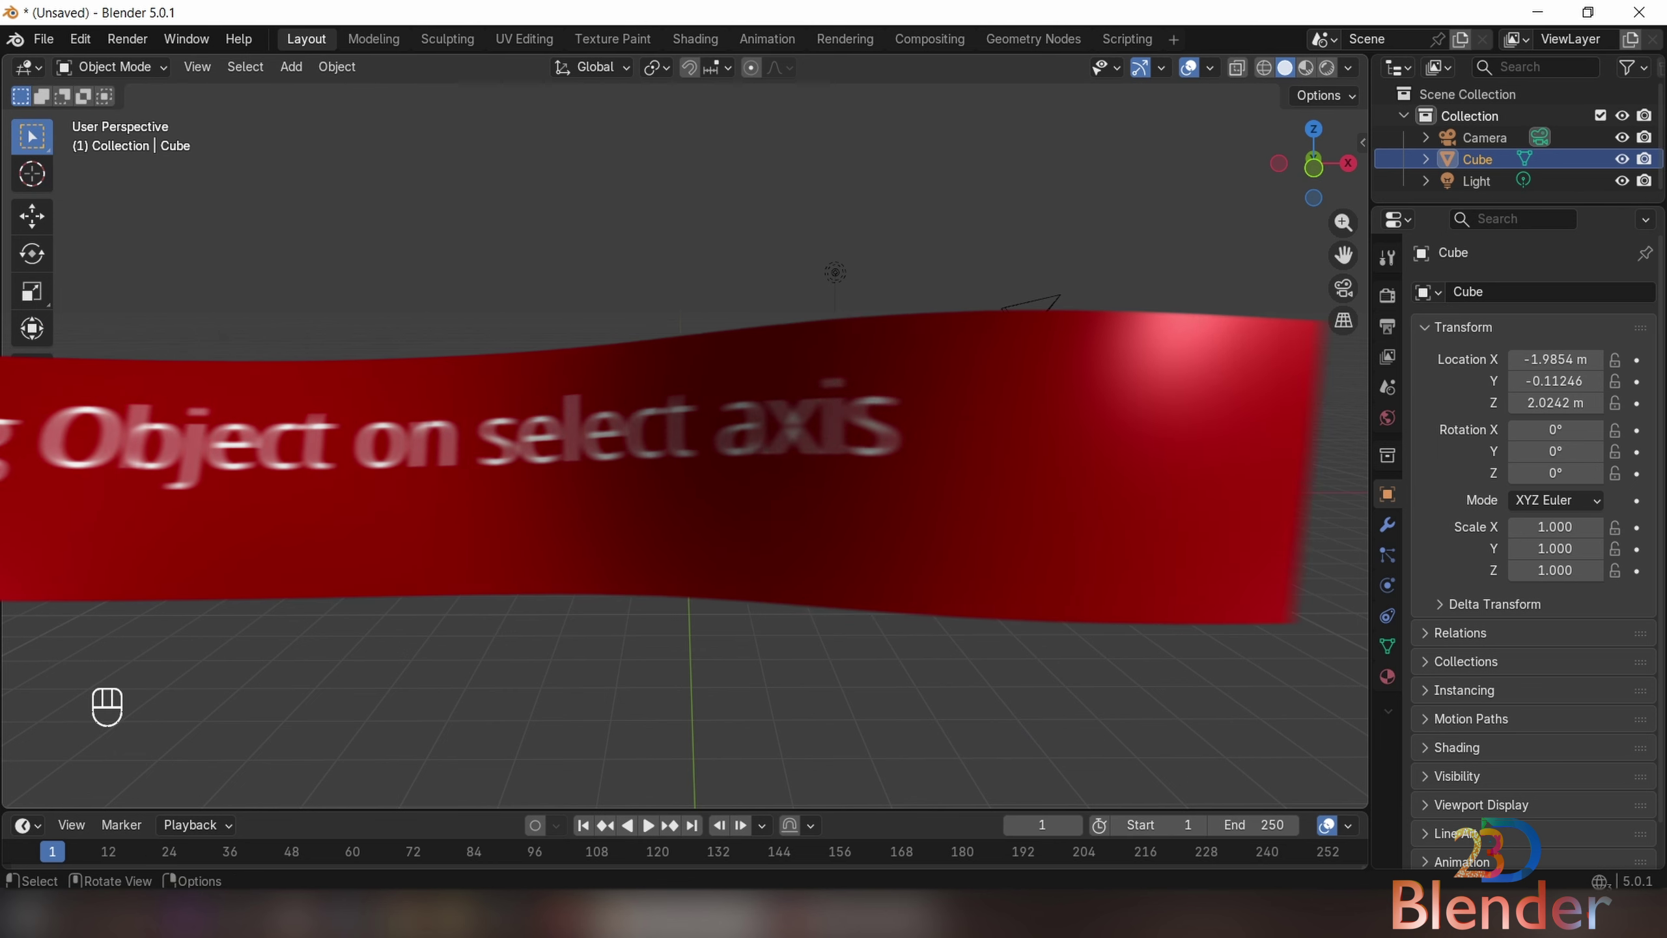
# - Try moving the cube about 9.2 m along the global X axis, leaving its original position in place
pyautogui.scroll(2, 644, 435)
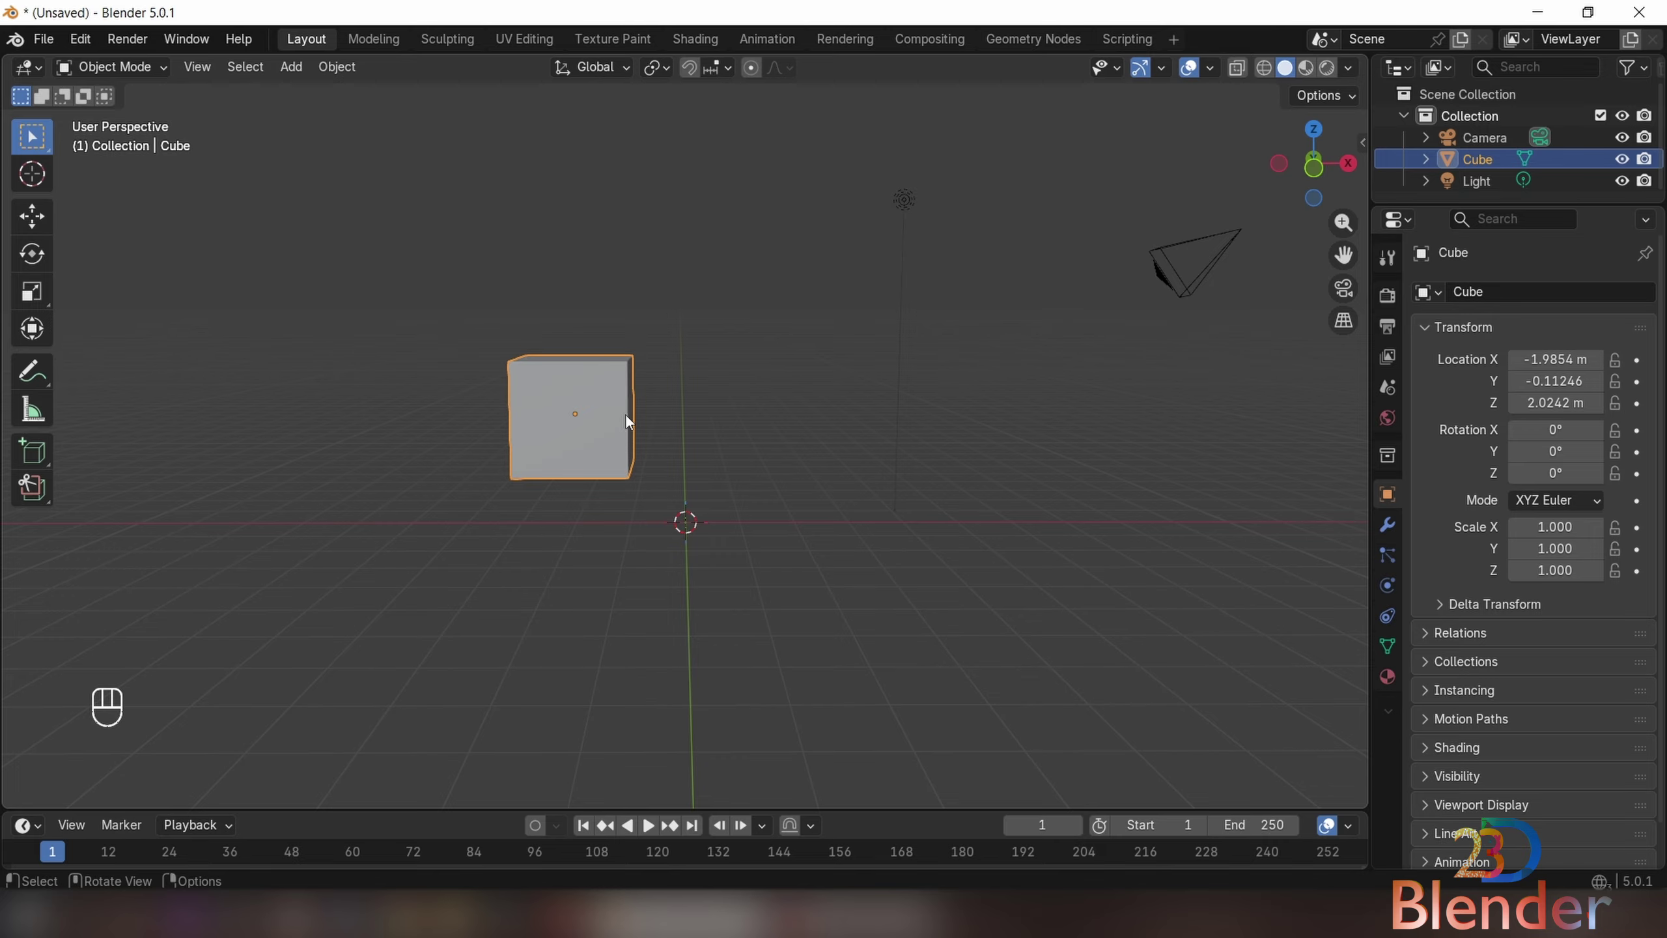
pyautogui.press('g')
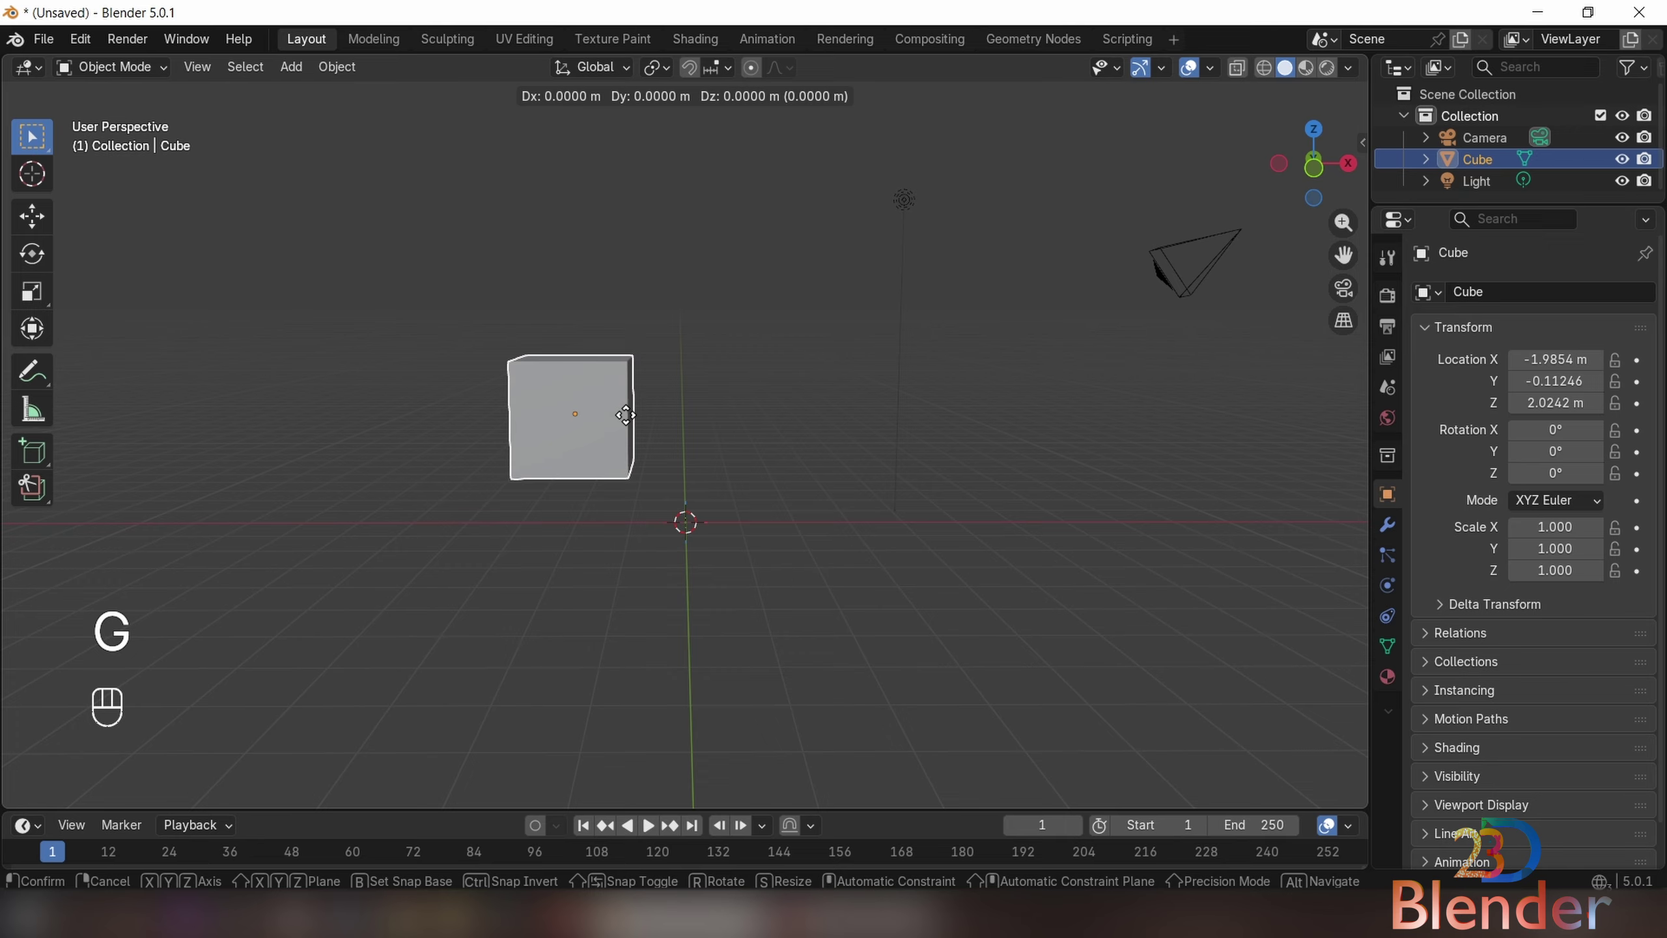
pyautogui.press('x')
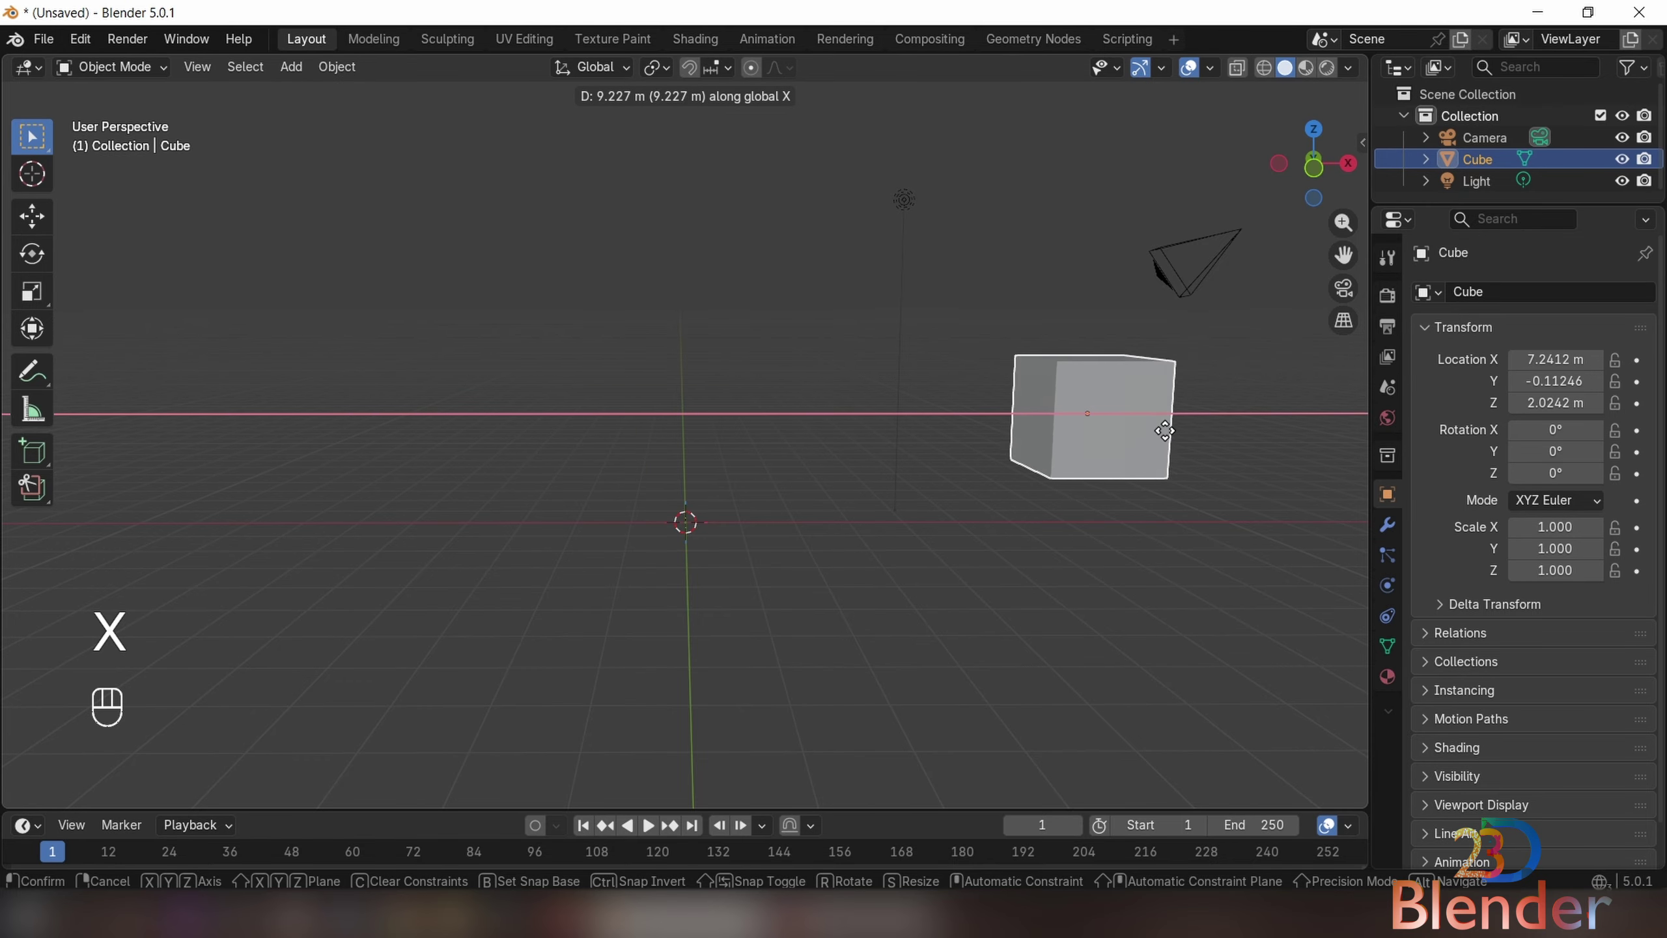
pyautogui.click(614, 453)
# - Try moving the cube about 4.6 m upward along the global Z axis and abandon the move
pyautogui.press('g')
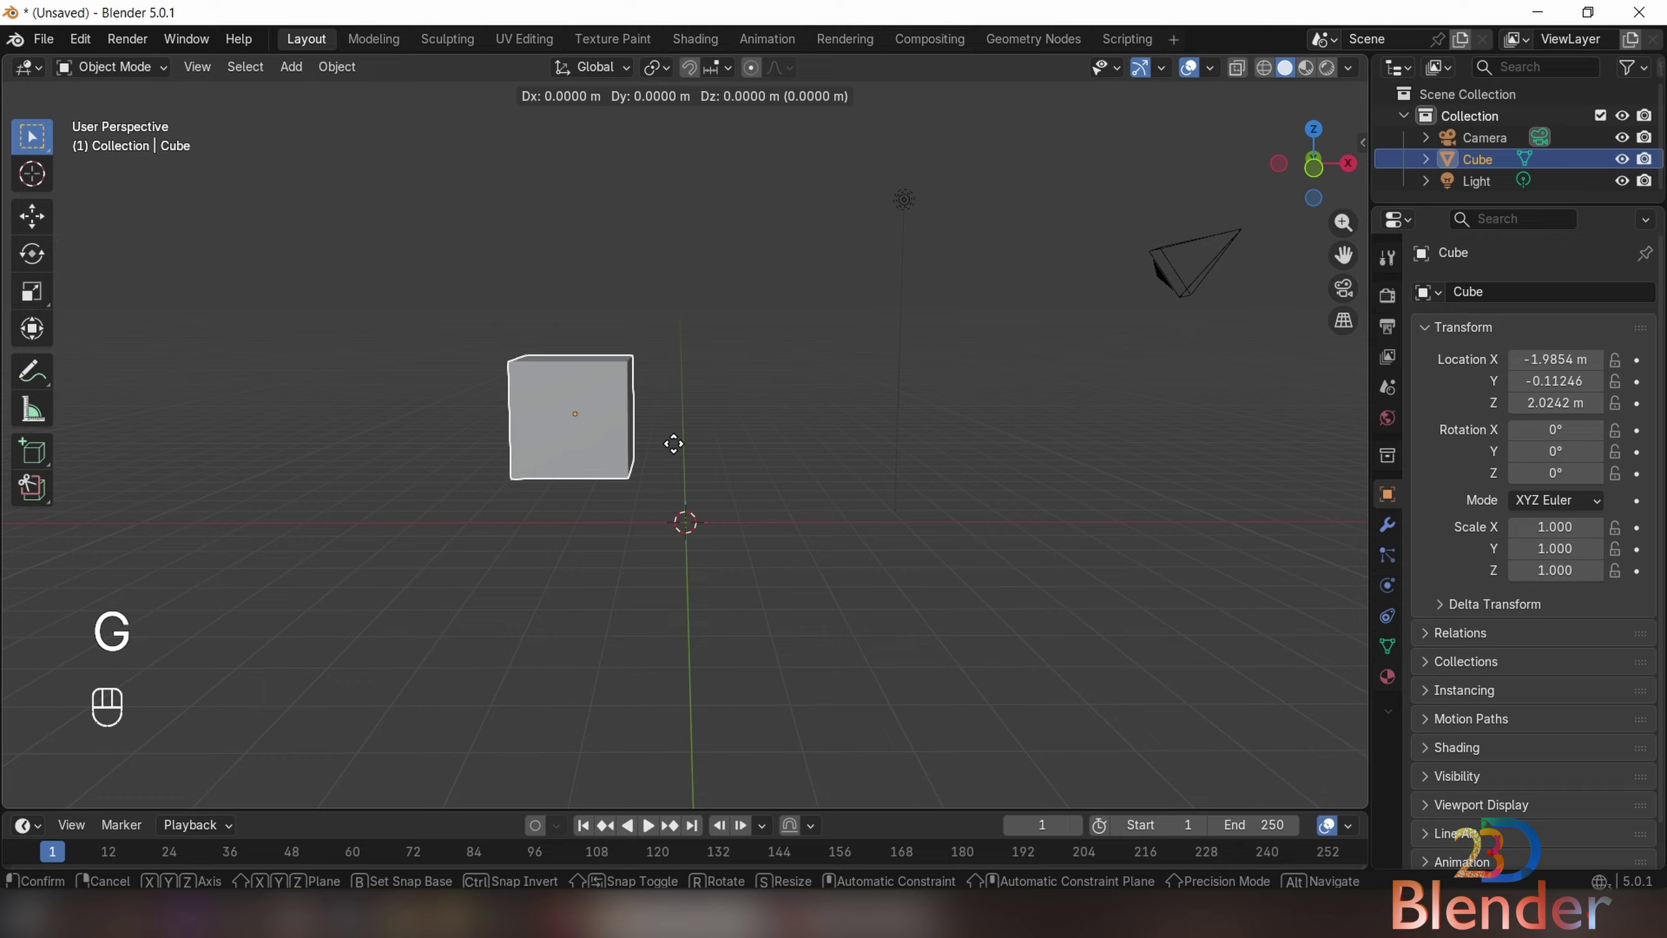
pyautogui.press('z')
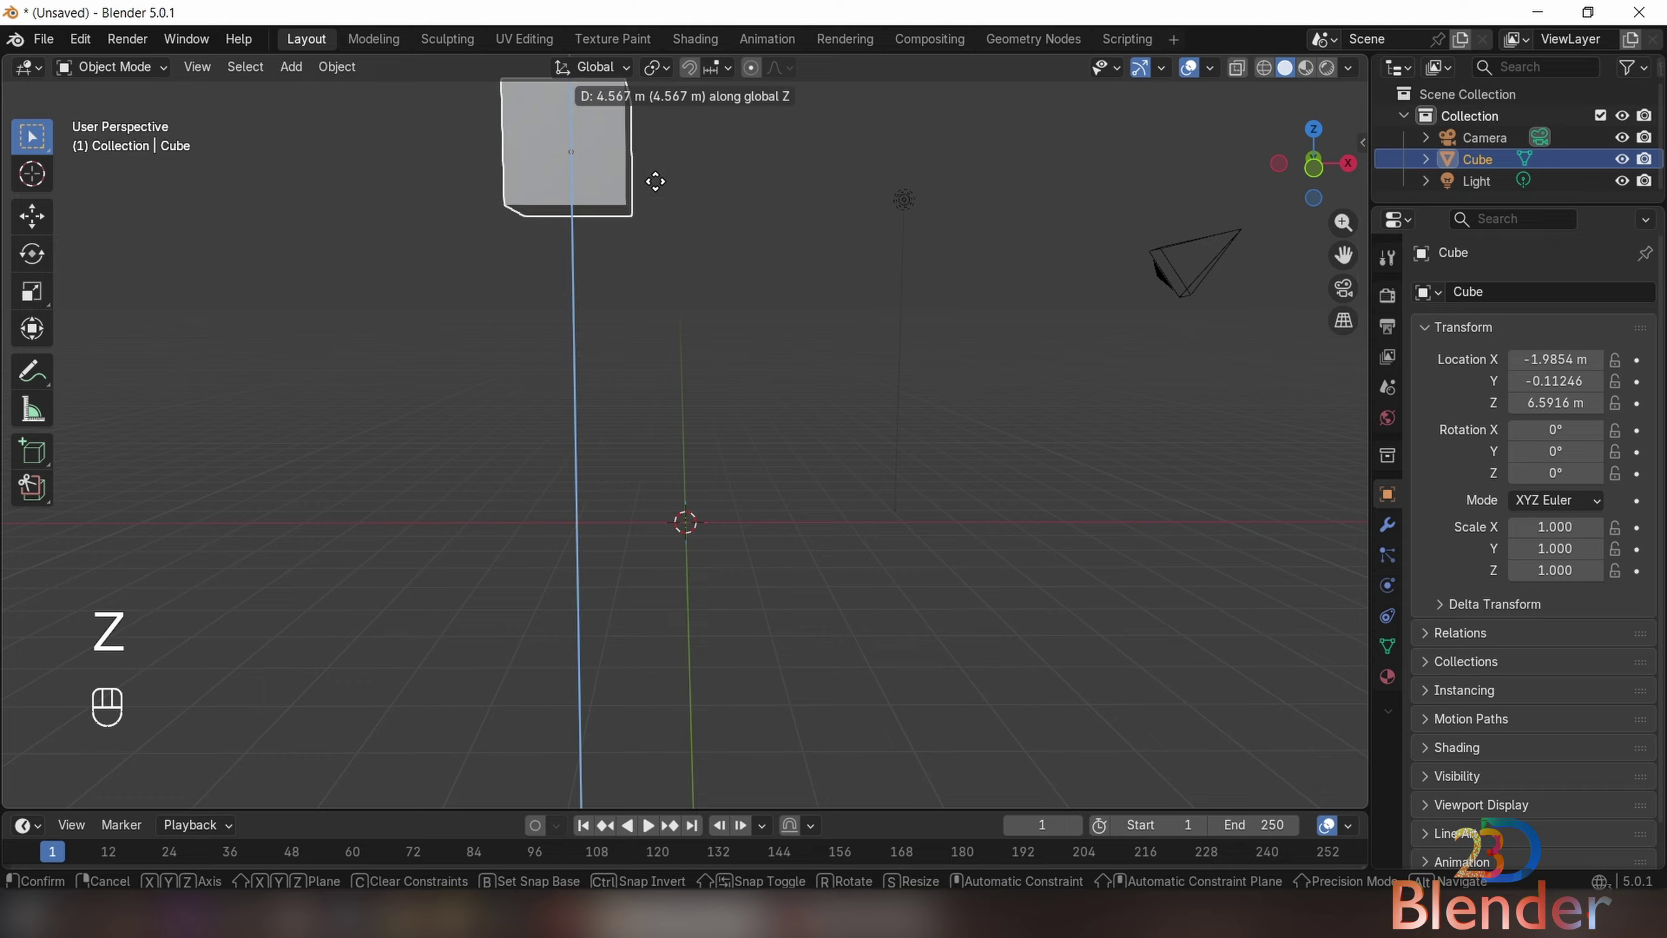
pyautogui.click(713, 553)
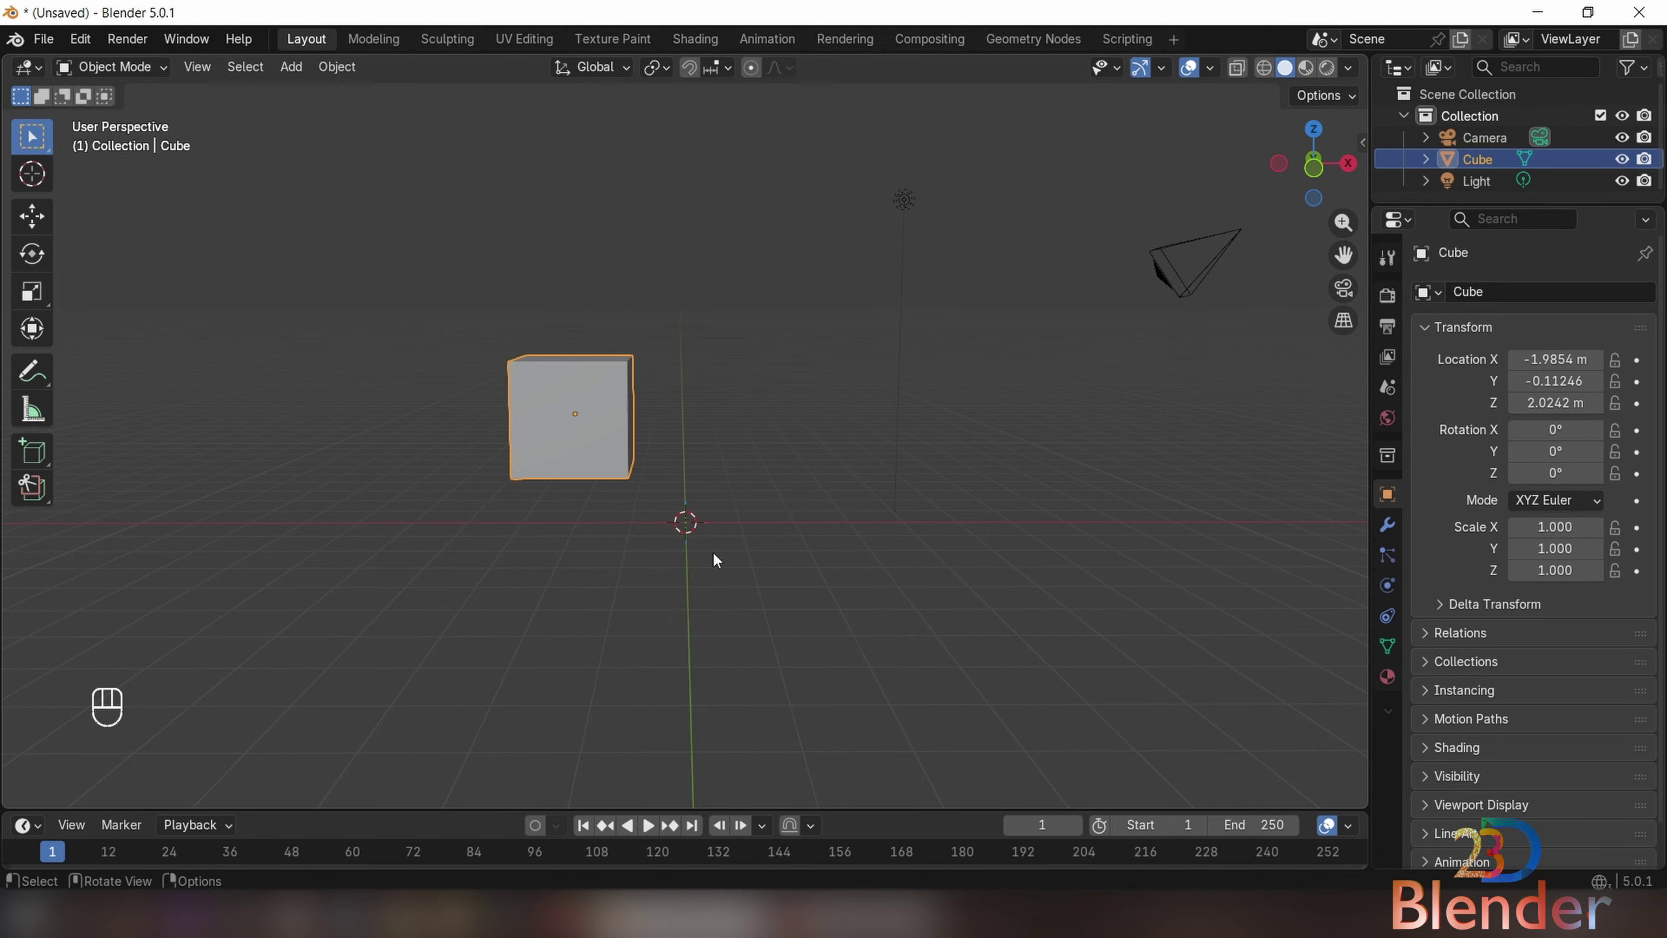
# - Try moving the cube about -10.2 m along the global Y axis and abandon the move
pyautogui.press('g')
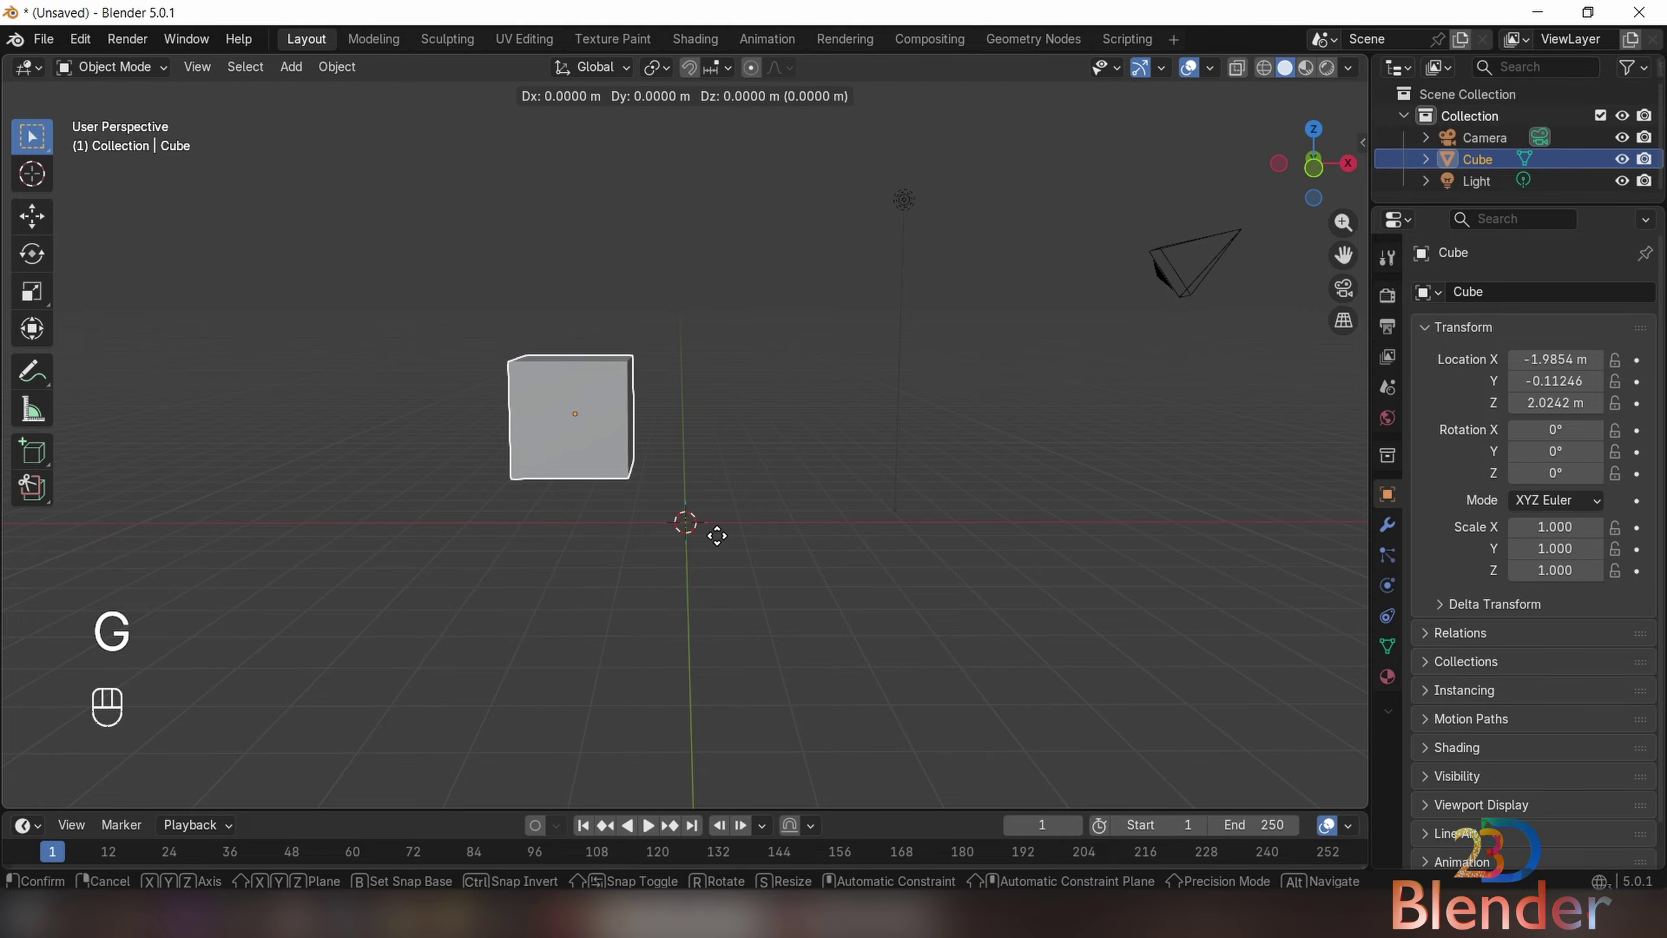
pyautogui.press('y')
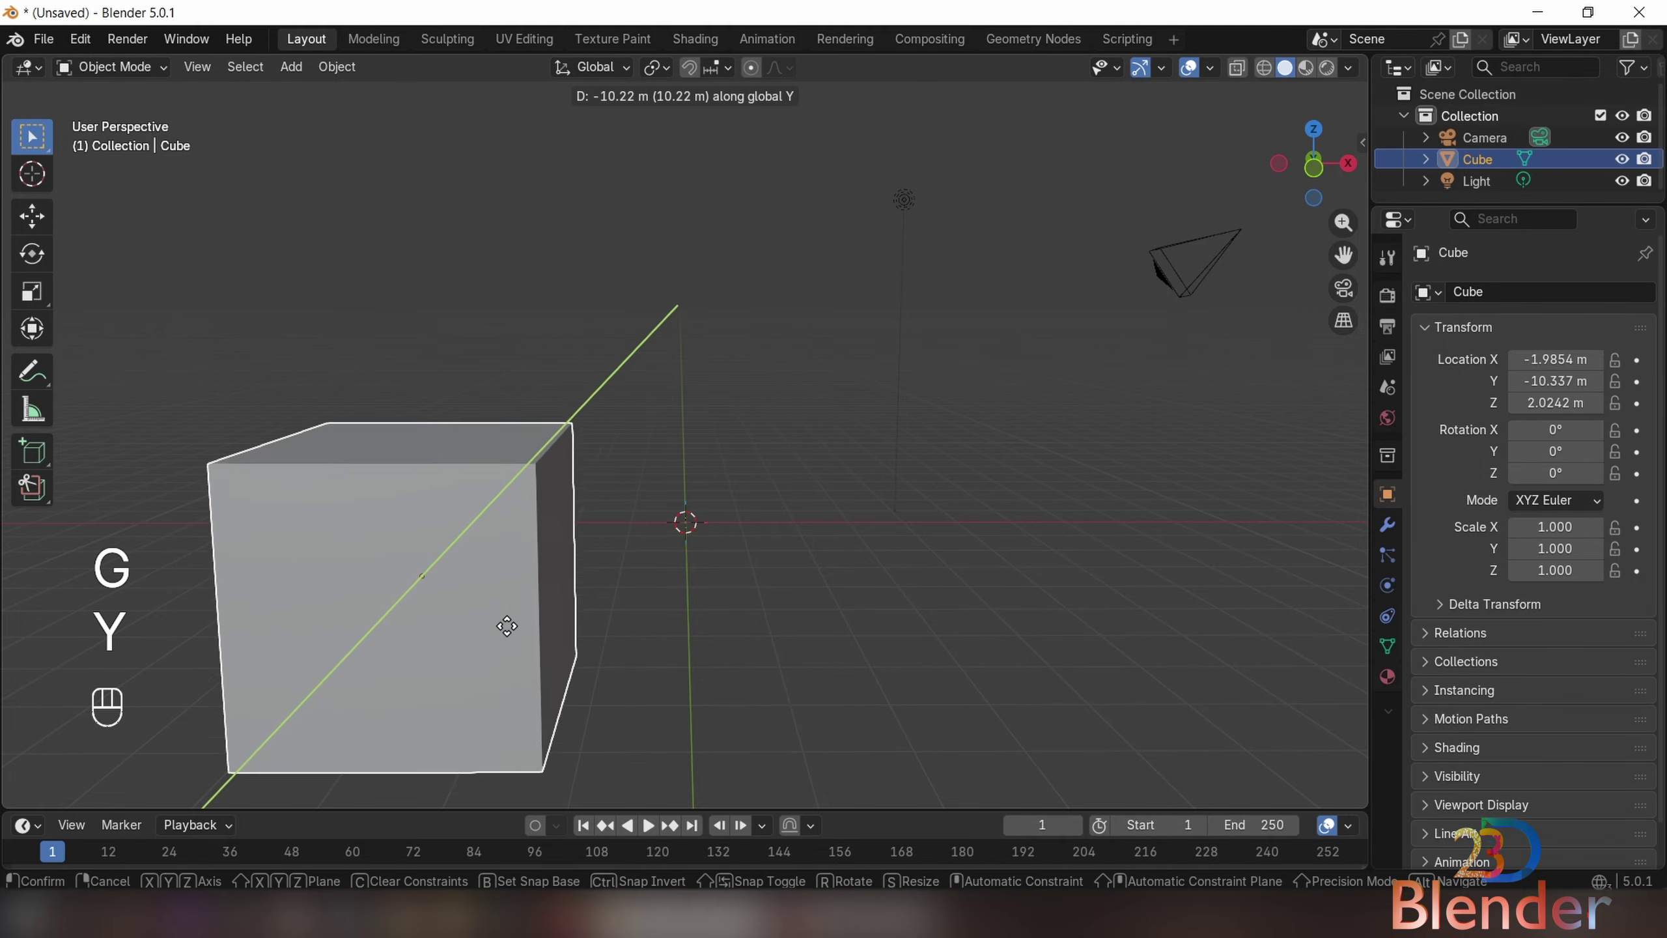
pyautogui.click(753, 503)
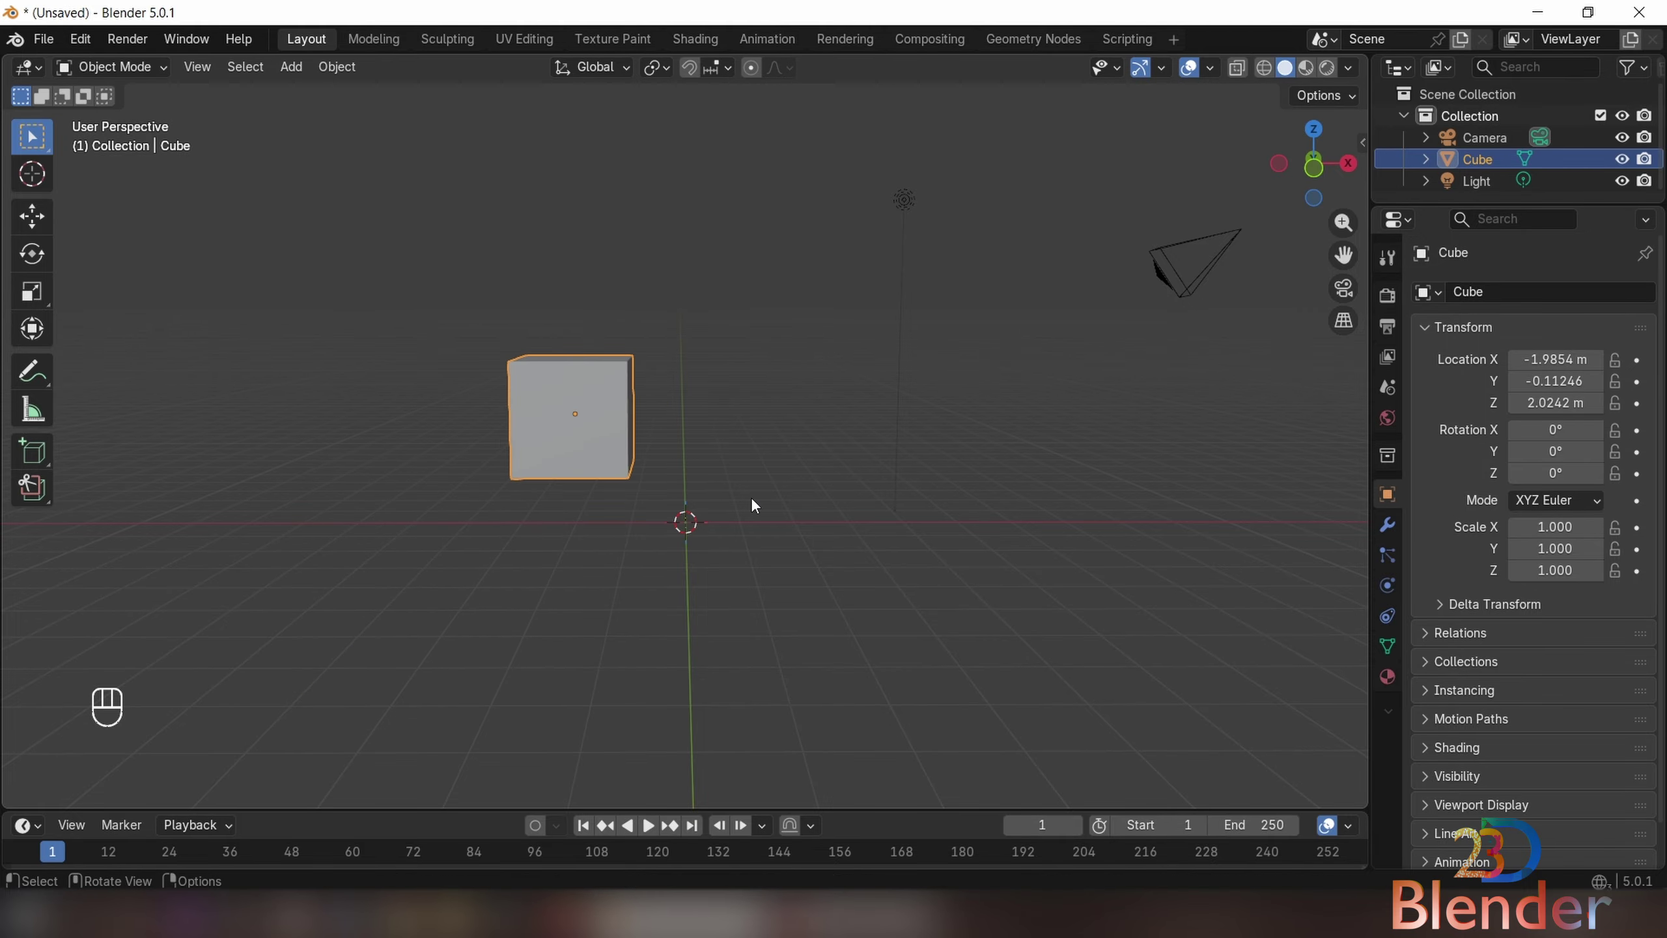
# - Display the cube's transform values inside the viewport and clear its location to the world origin
pyautogui.scroll(-1, 781, 447)
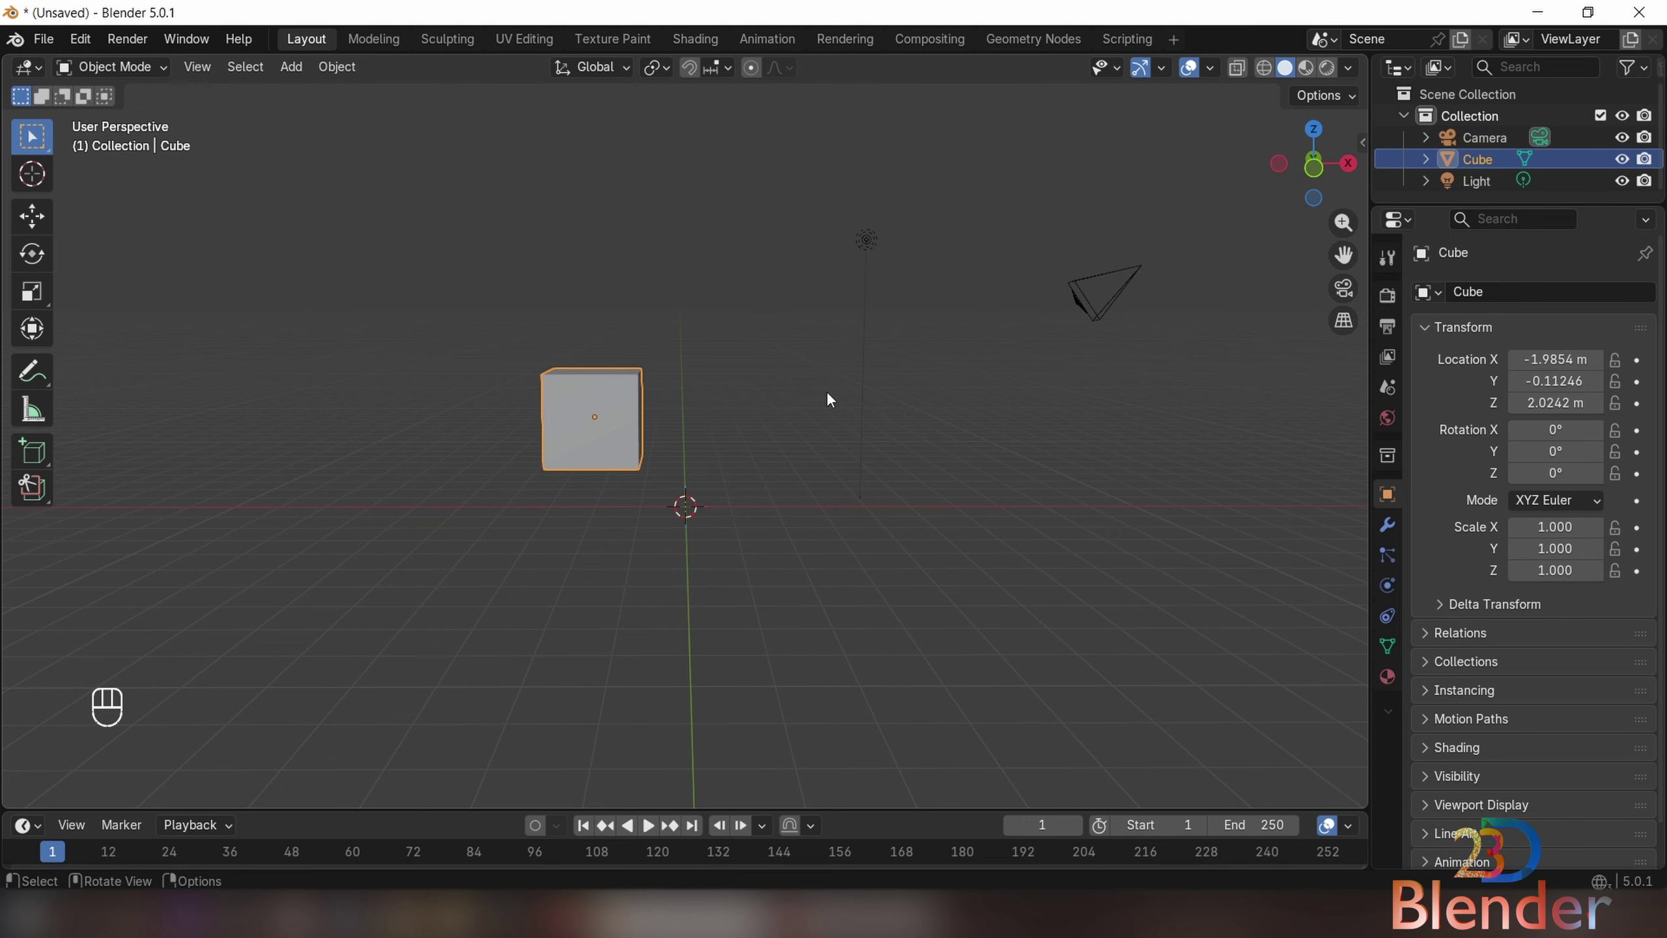
pyautogui.press('n')
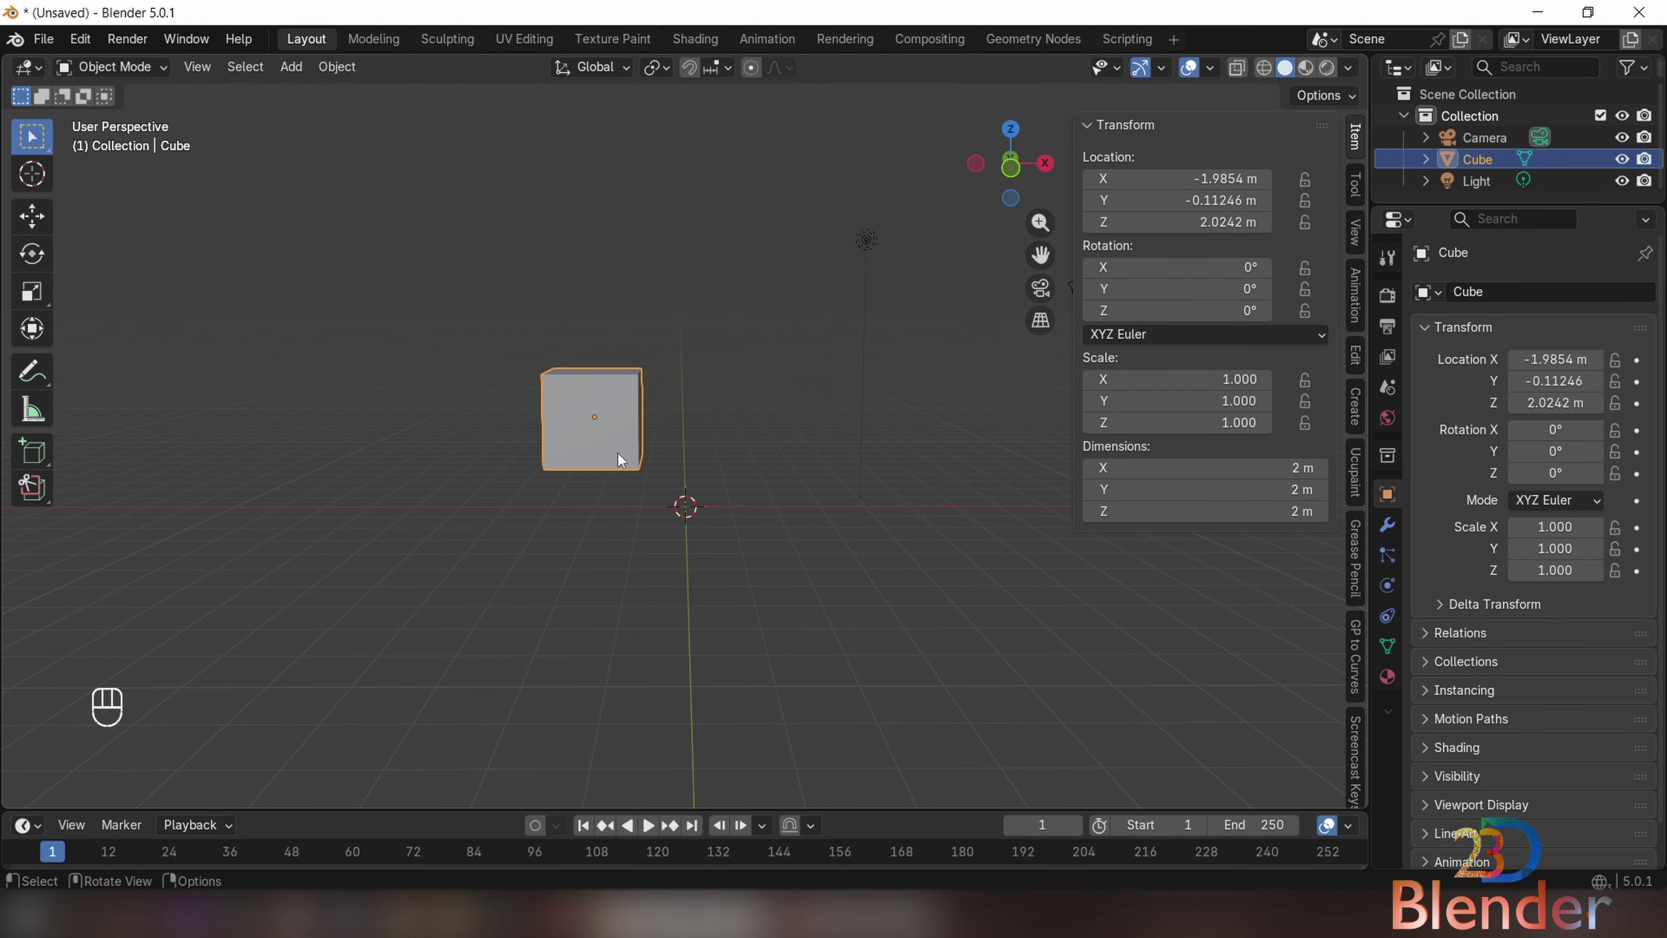
pyautogui.hotkey('alt', 'g')
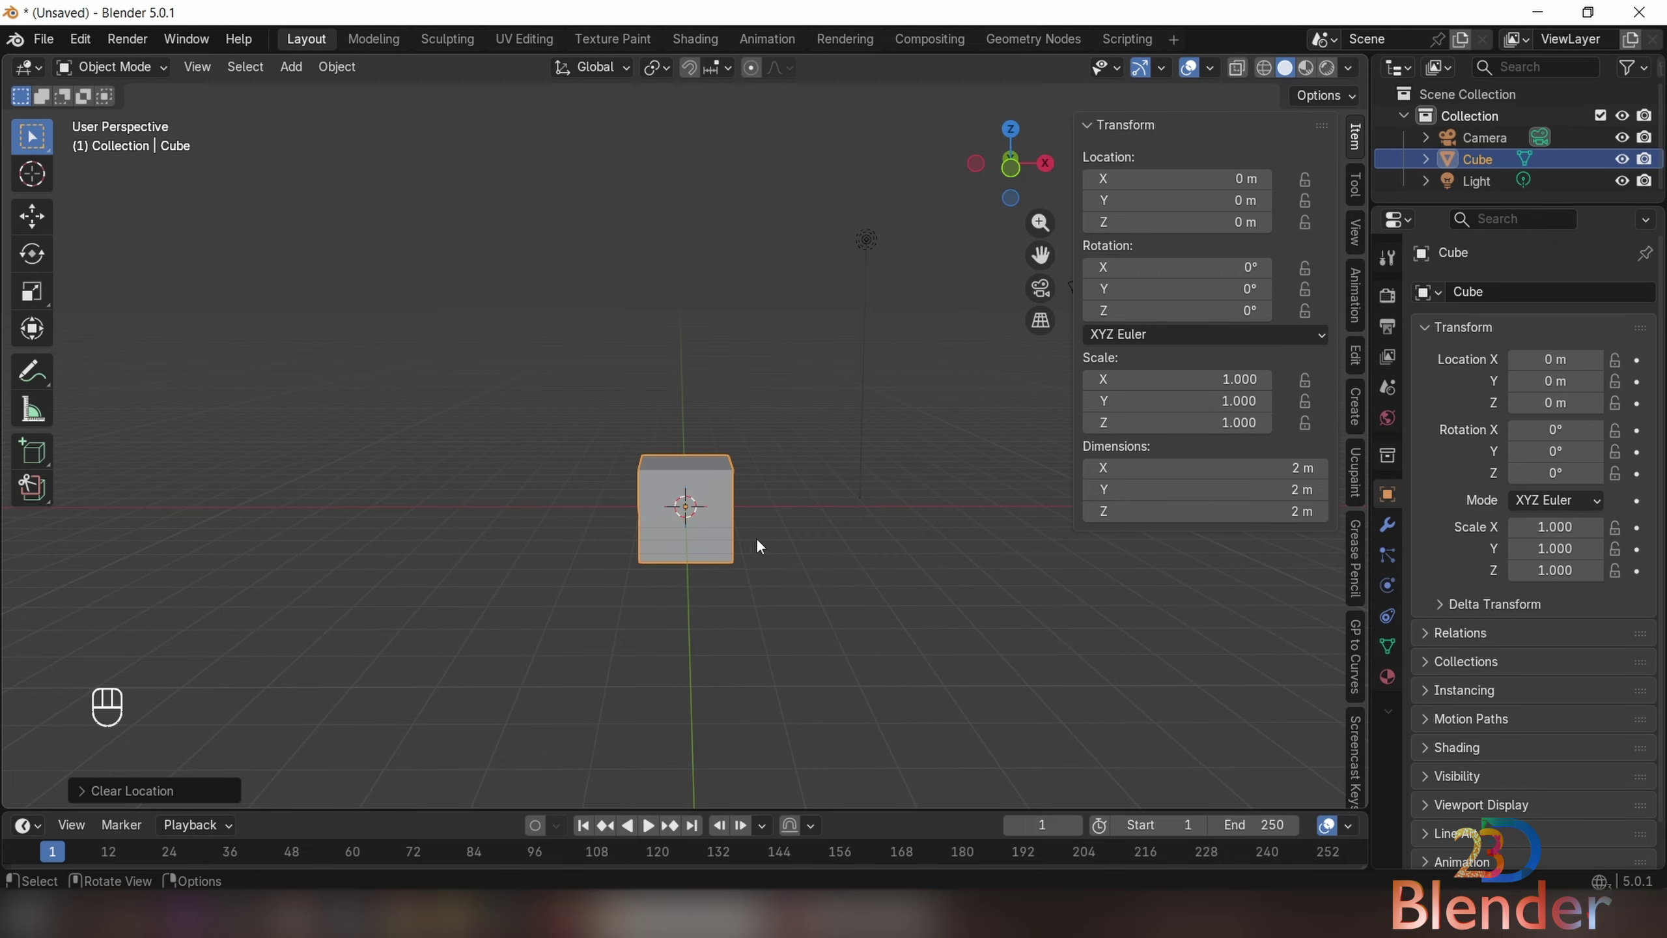
# - Move the cube up along the global Z axis to about 5.24 m and hide the viewport's transform values
pyautogui.press('g')
pyautogui.press('z')
pyautogui.click(784, 293)
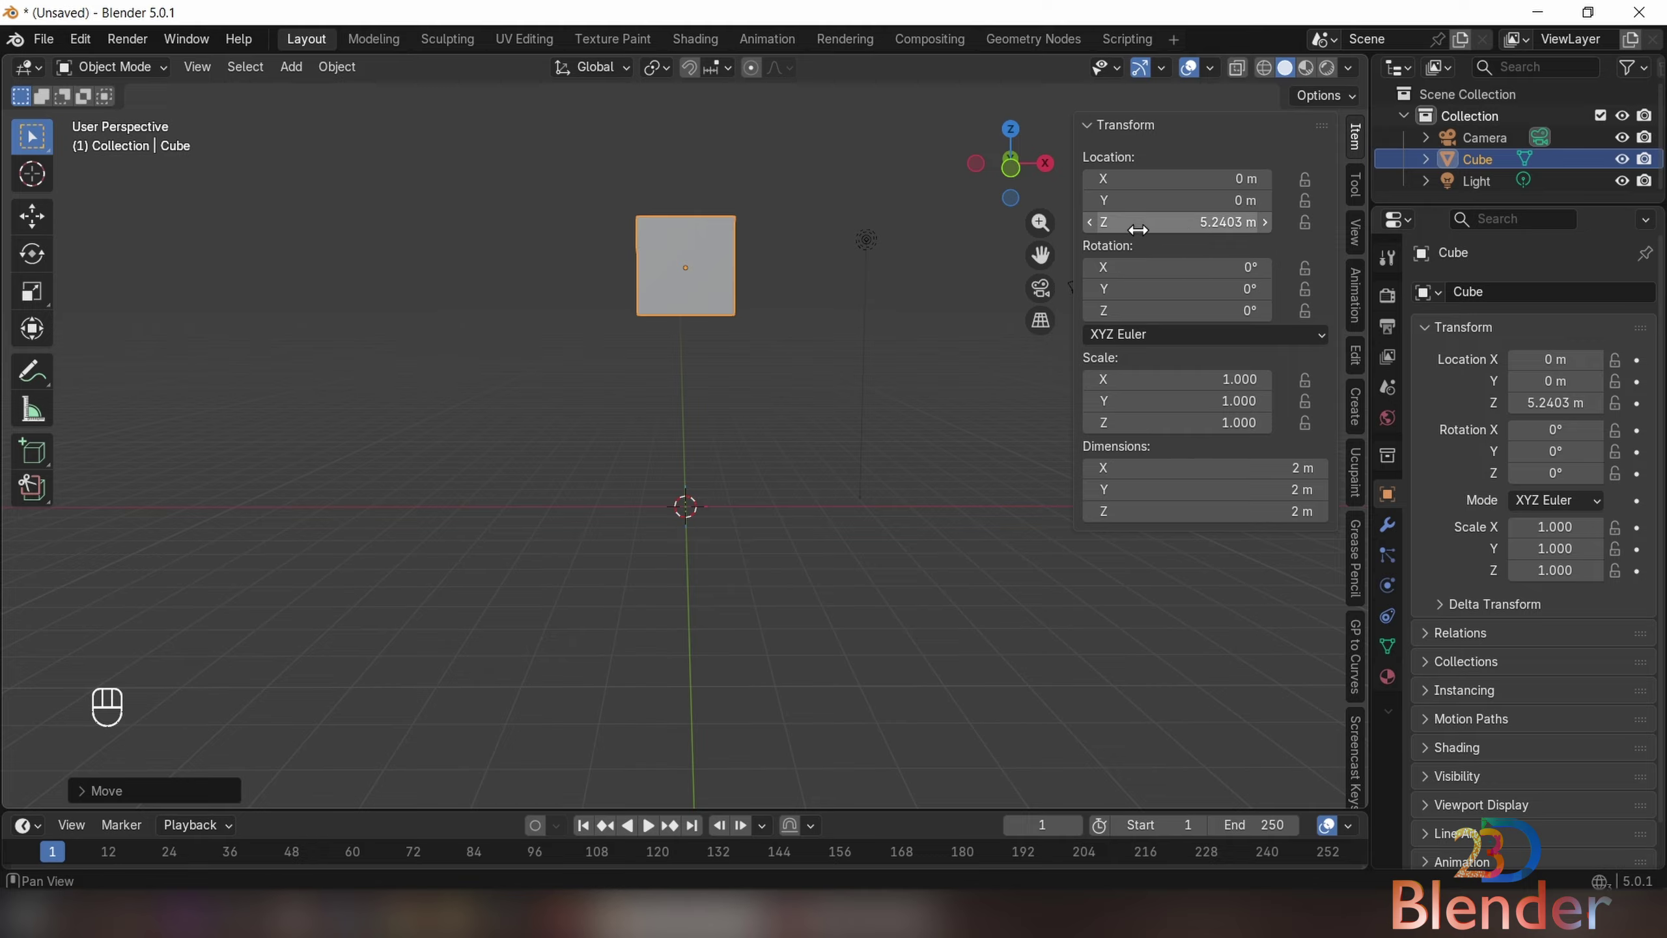
pyautogui.press('n')
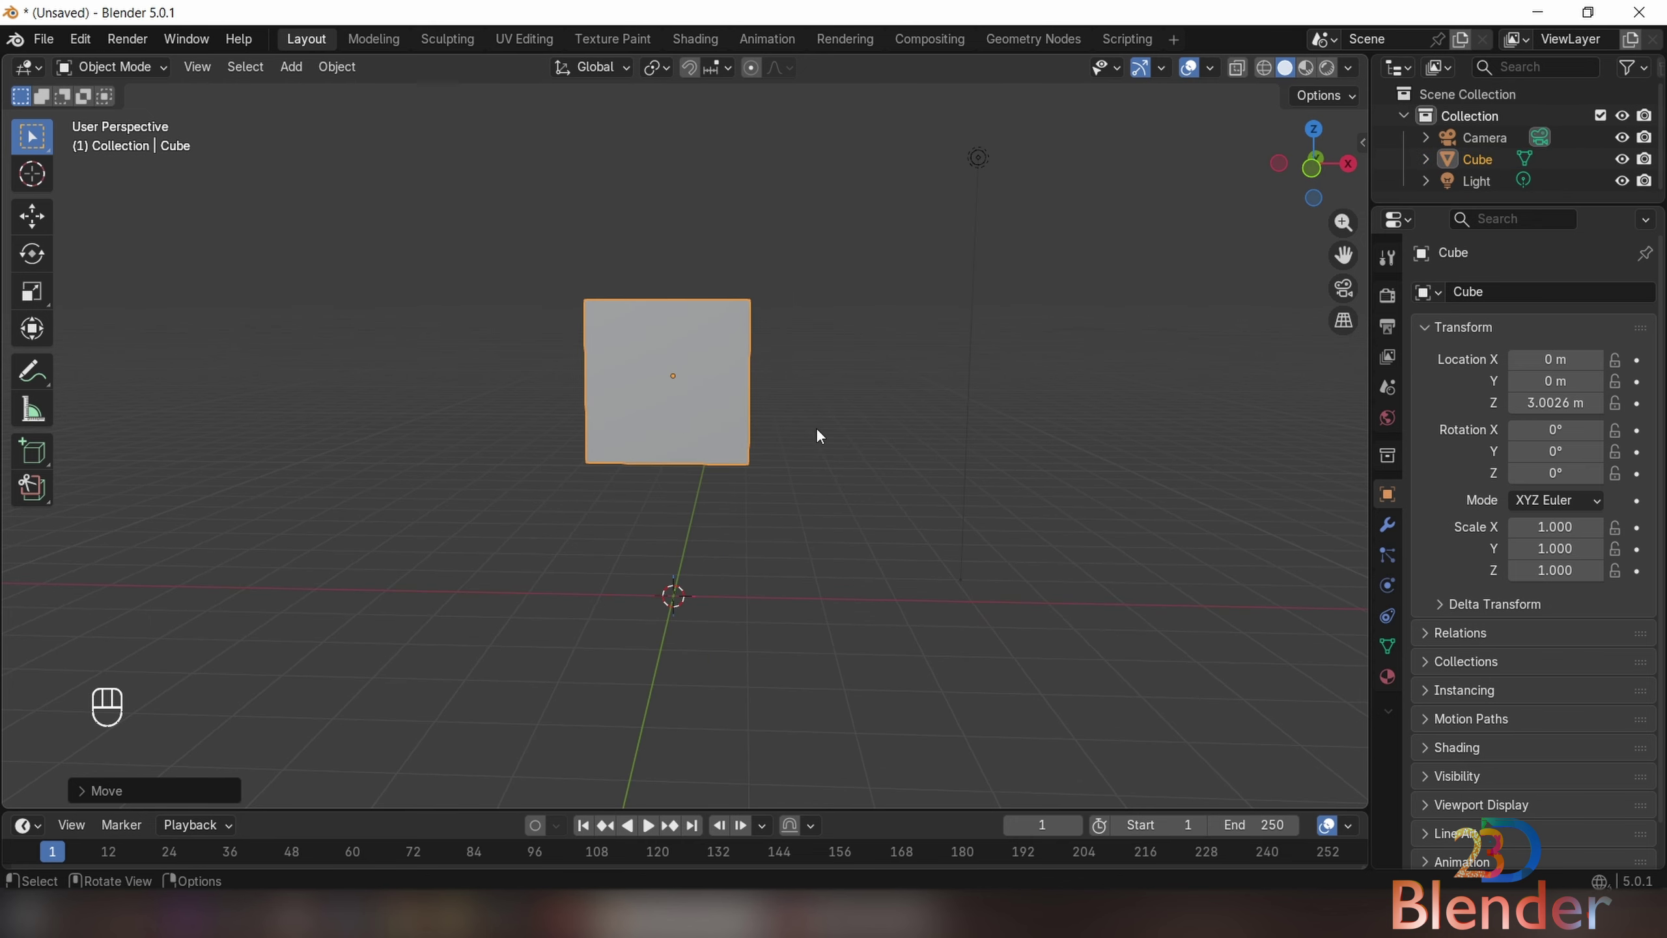
# - Try scaling the cube uniformly to about 1.55, and separately along only the global Z axis to about 1.55
pyautogui.press('s')
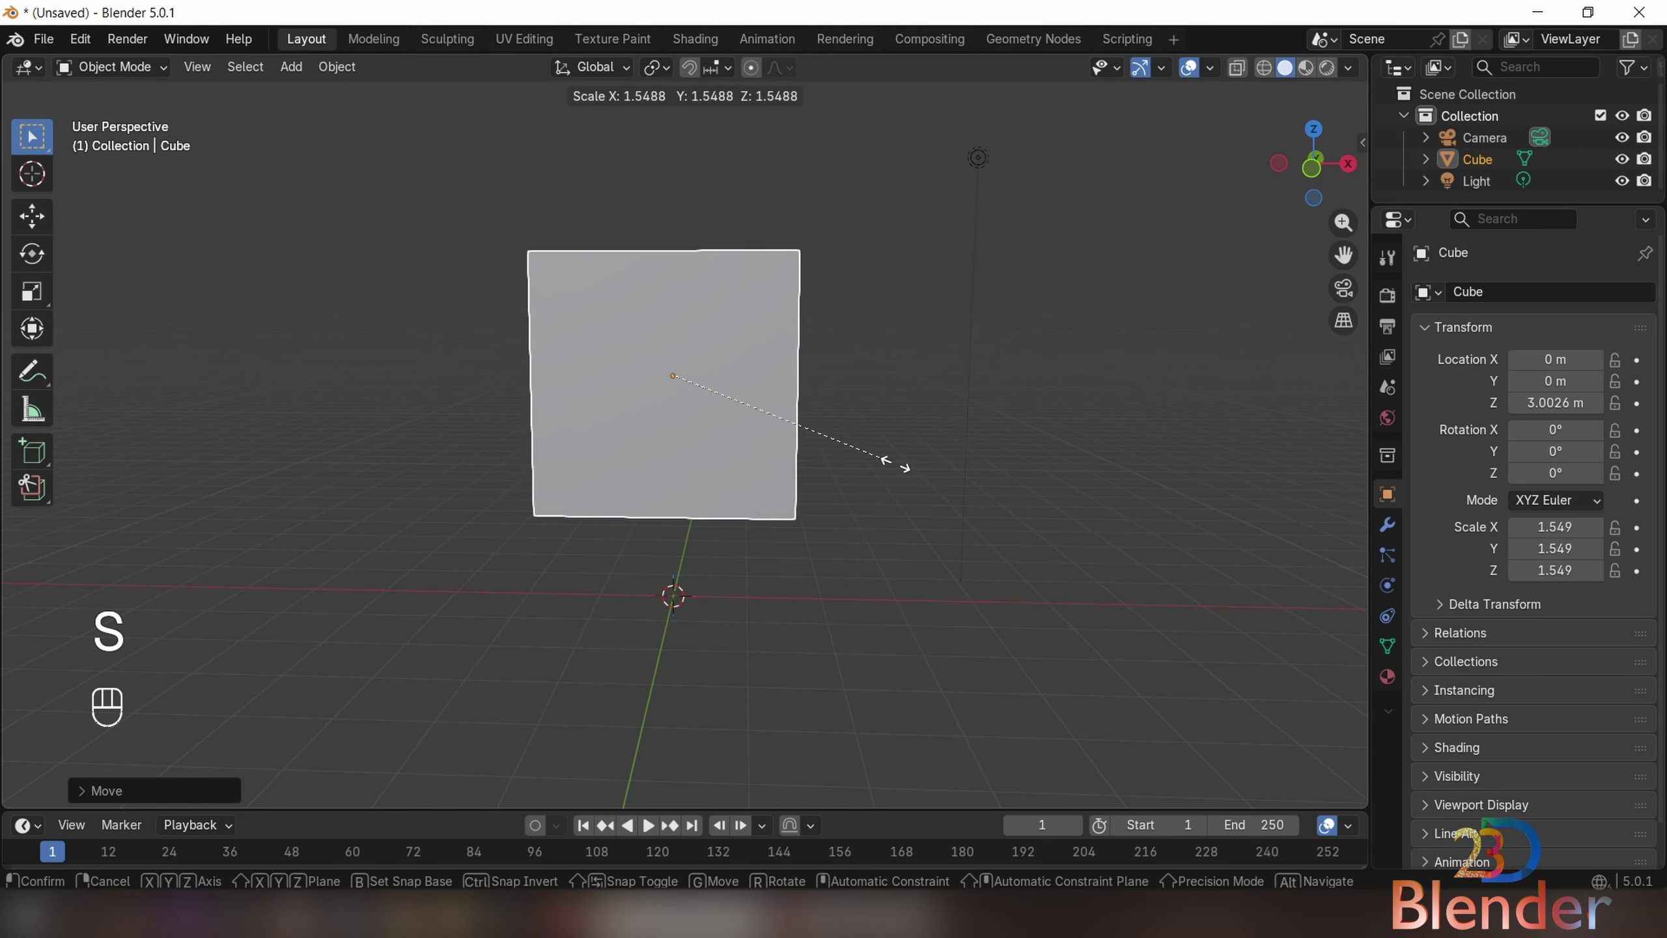
pyautogui.rightClick(886, 486)
pyautogui.scroll(2, 853, 460)
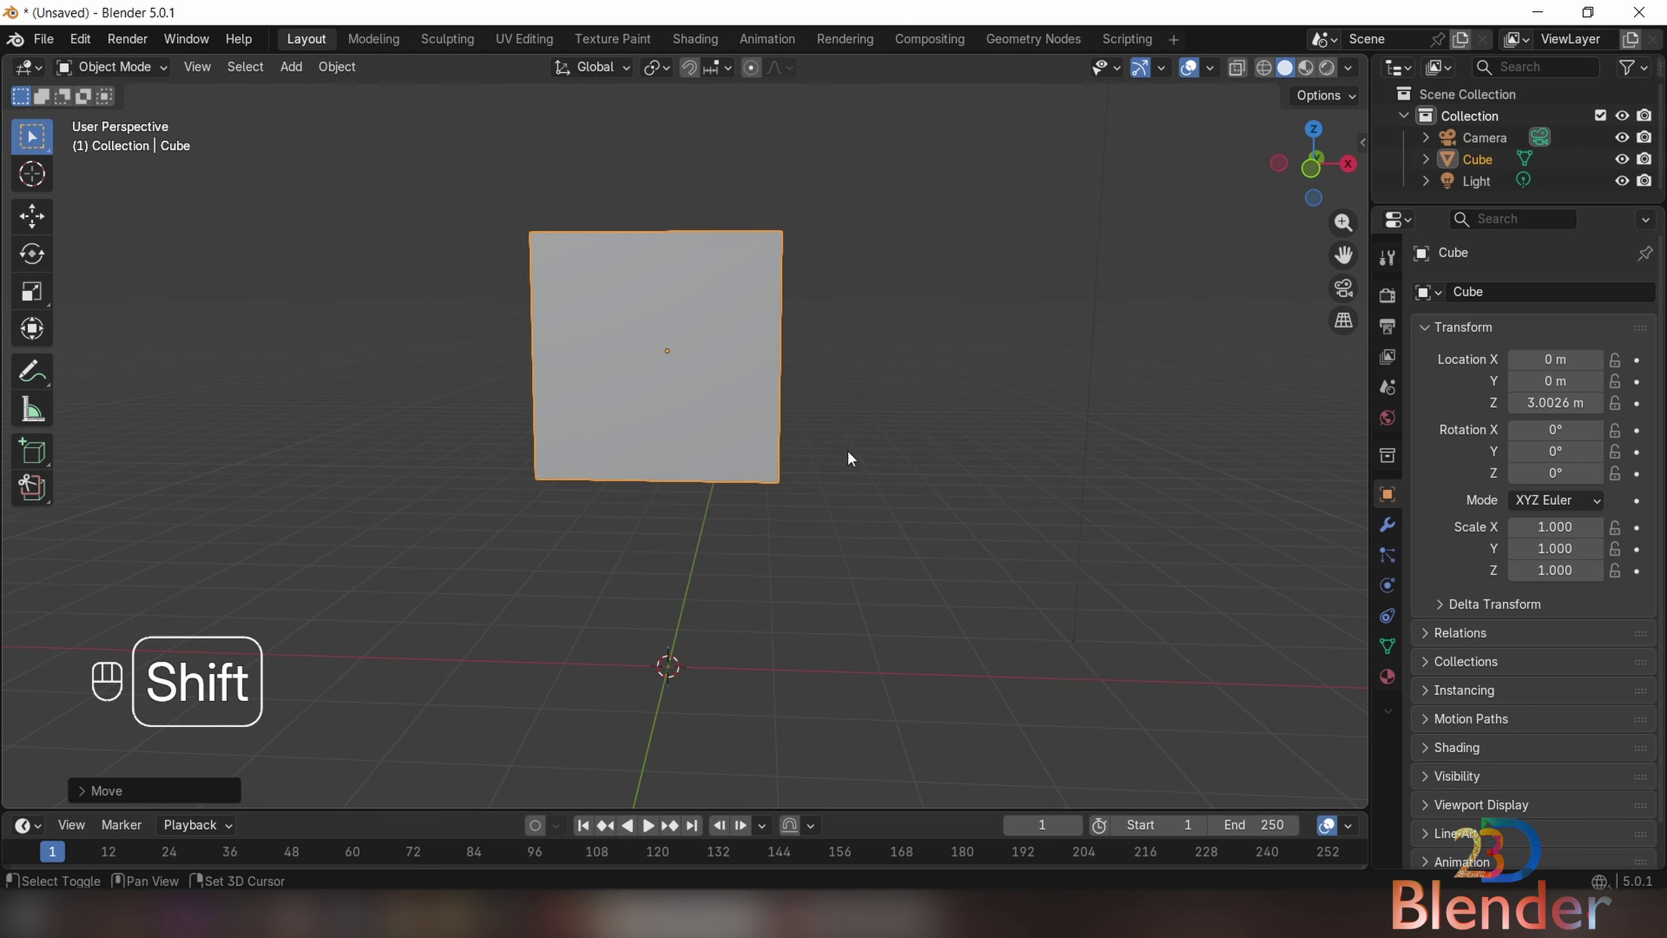
pyautogui.keyDown('shift'); pyautogui.moveTo(848, 458); pyautogui.dragTo(876, 479, button='middle'); pyautogui.keyUp('shift')
pyautogui.press('s')
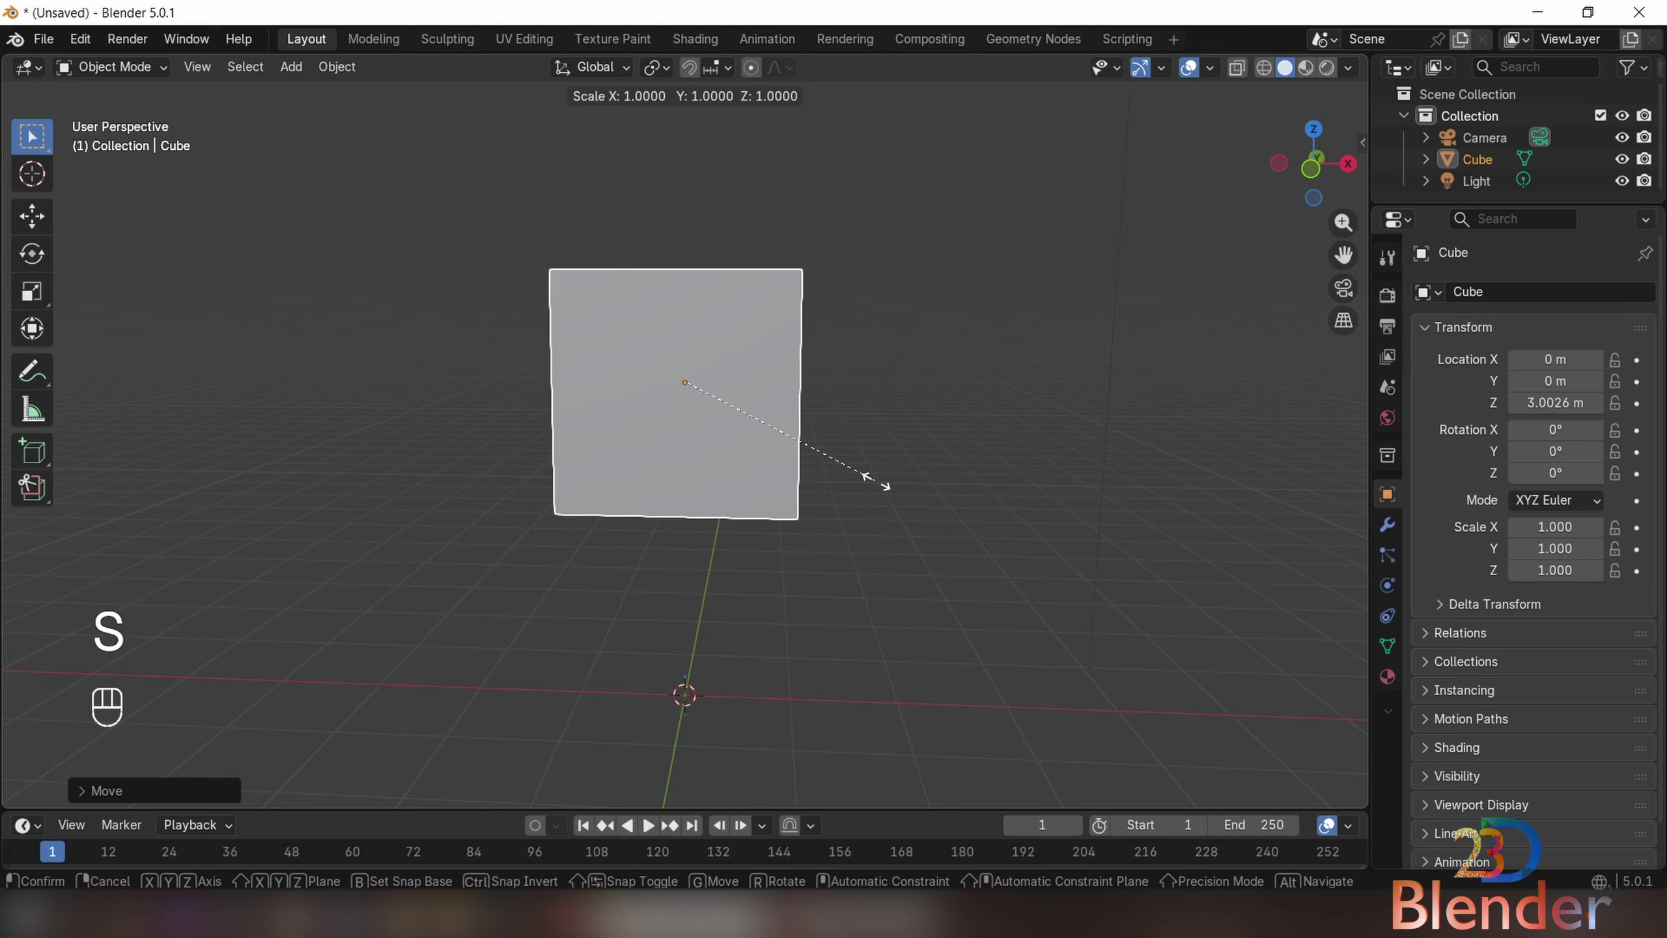
pyautogui.press('z')
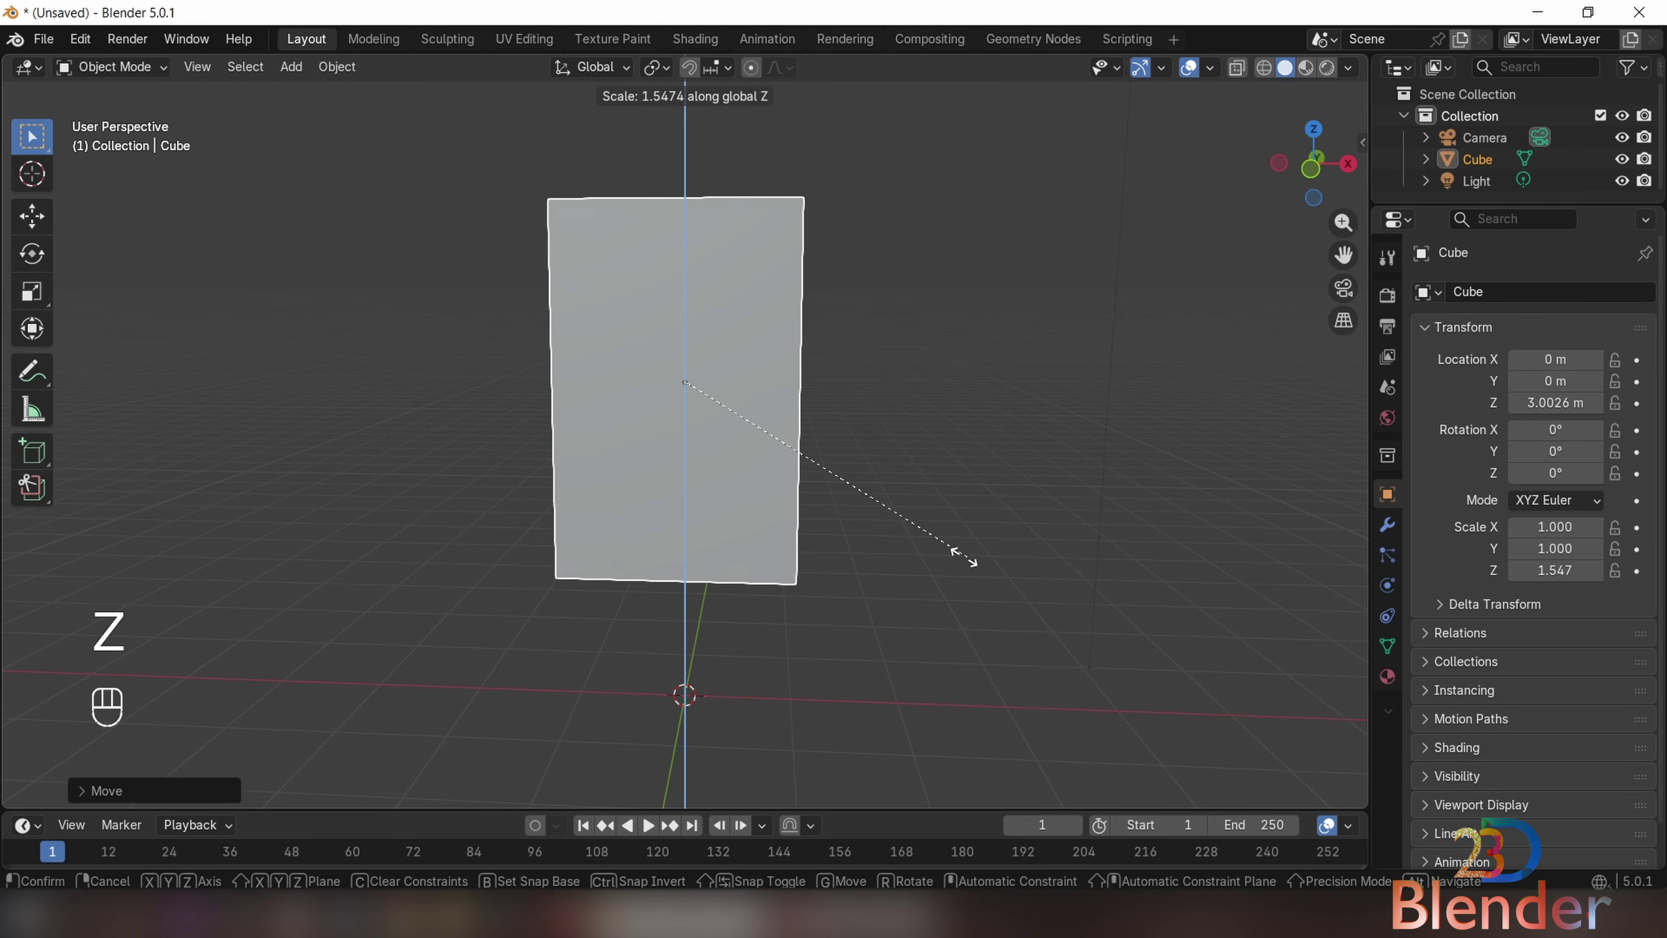
pyautogui.rightClick(929, 533)
# - Try scaling the cube along only the global X axis to about 1.93
pyautogui.press('s')
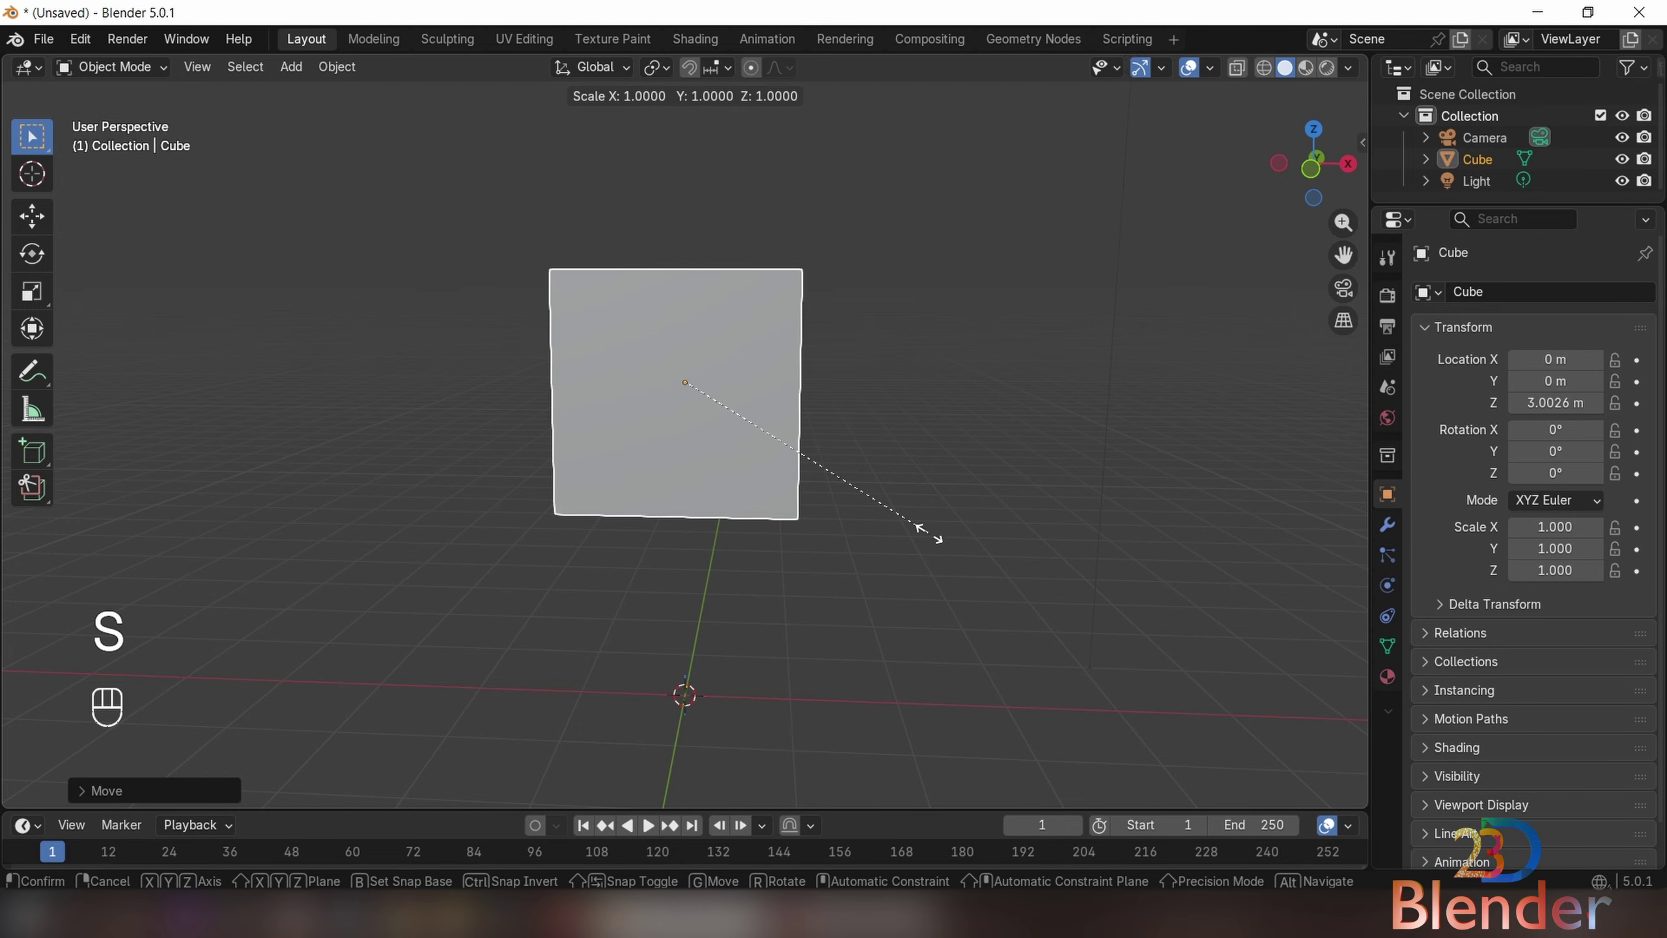
pyautogui.press('x')
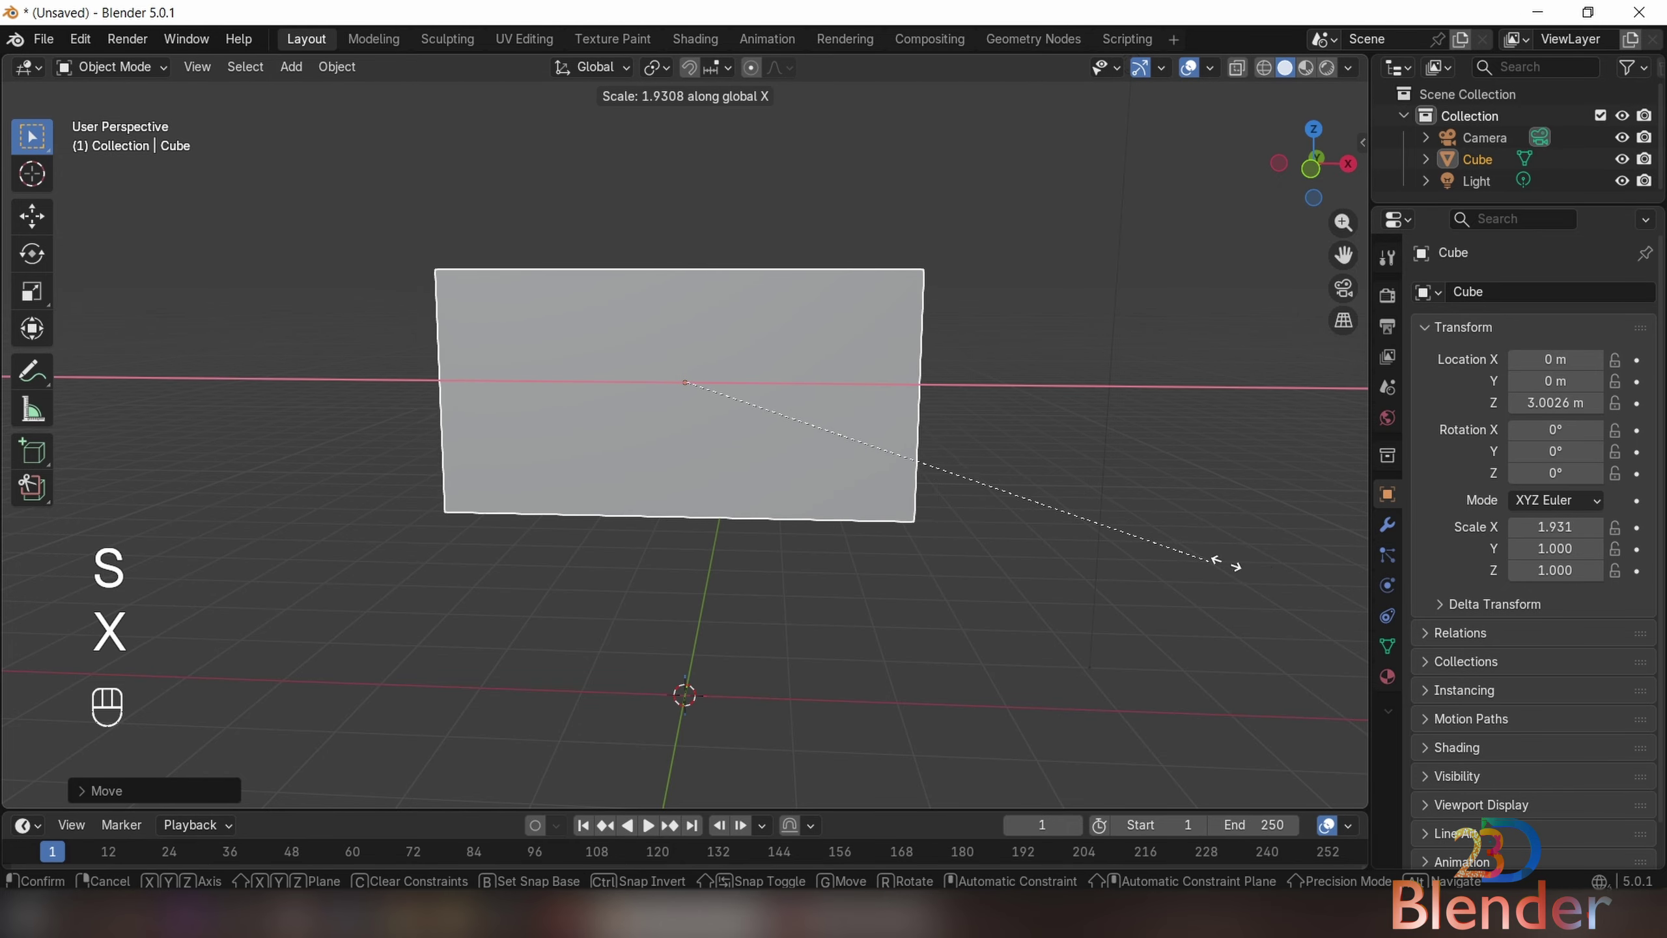
pyautogui.rightClick(1227, 564)
# - Scale the cube along the global Y axis to about 2.84, inspect it, and clear its scale back to 1
pyautogui.press('s')
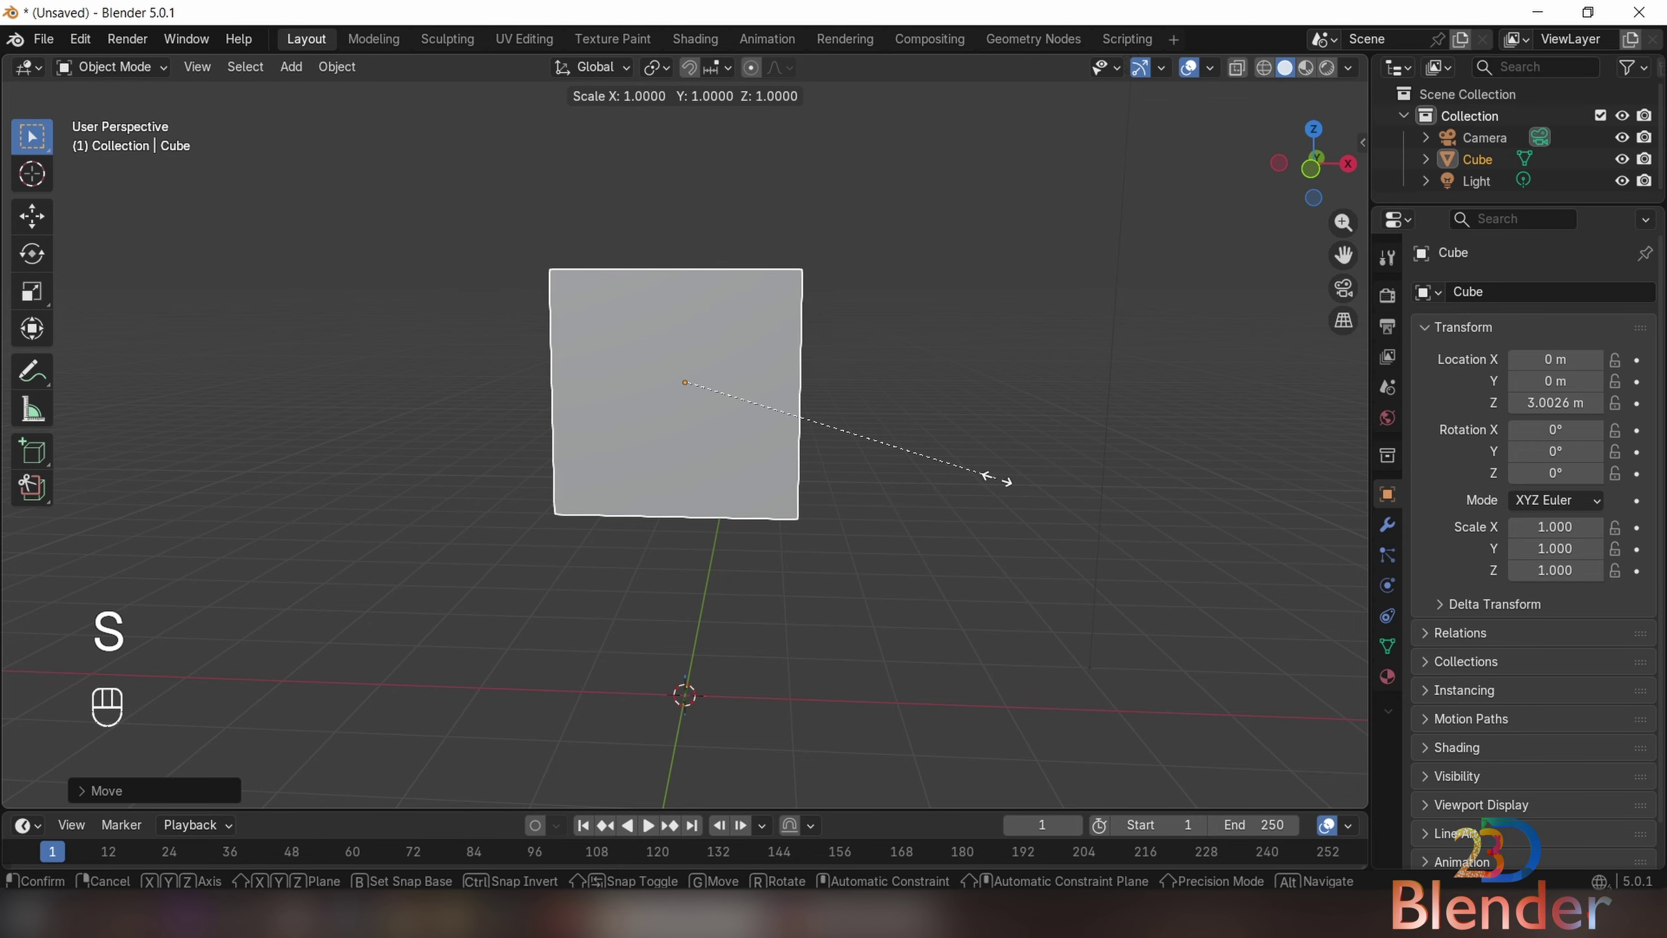
pyautogui.press('y')
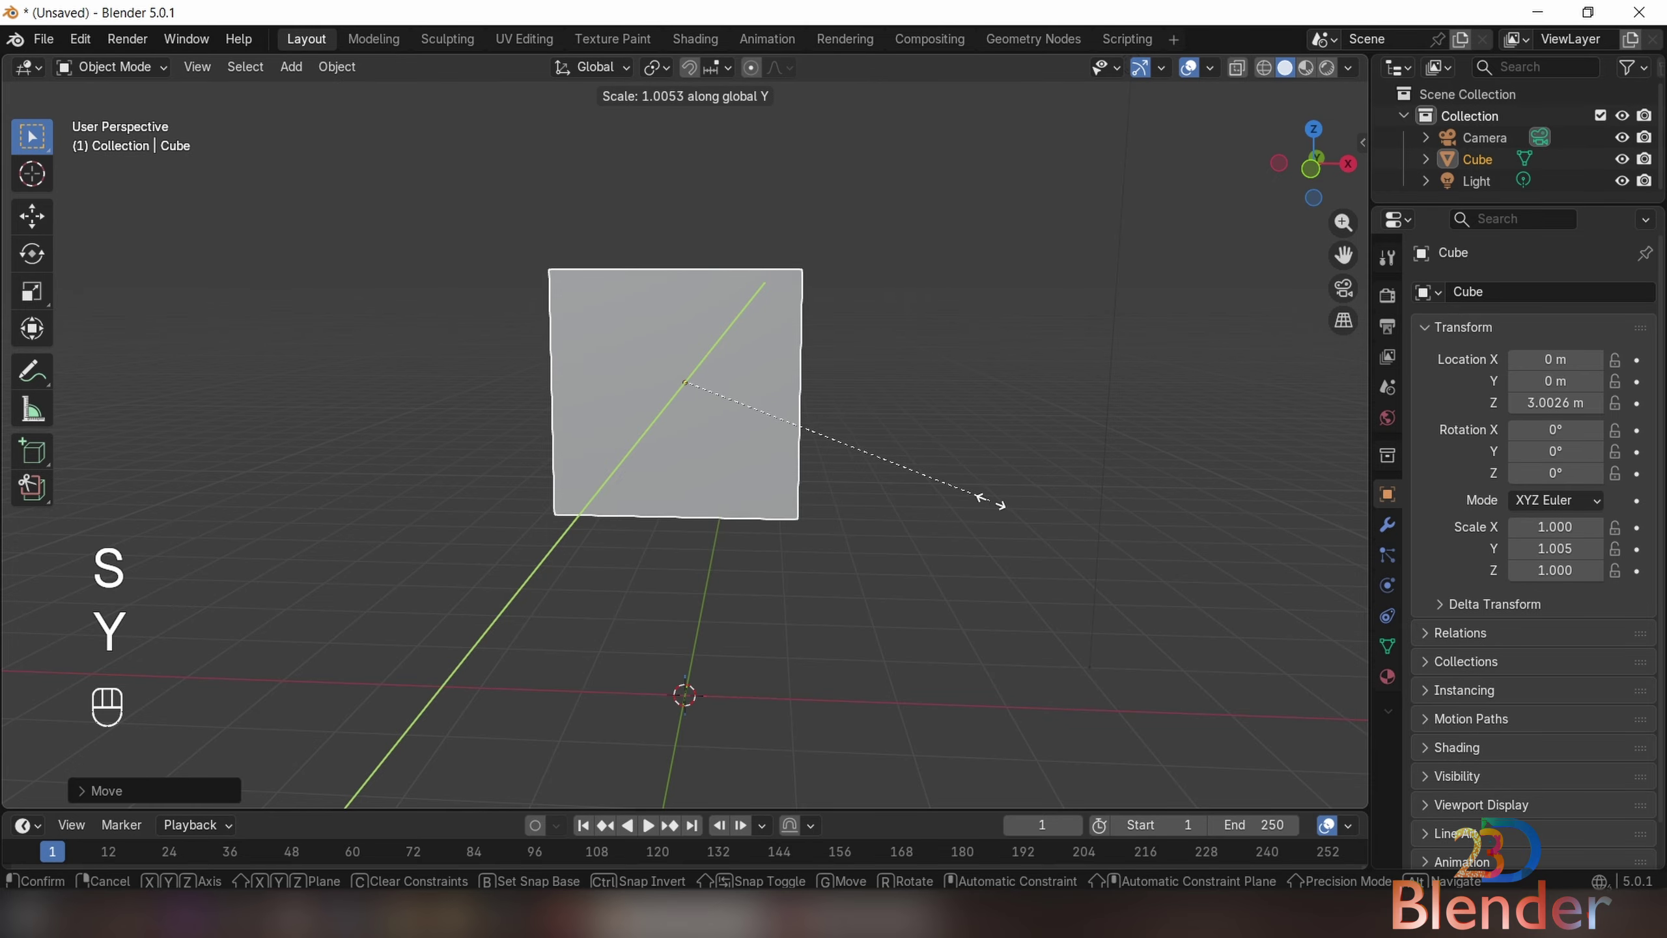
pyautogui.click(235, 560)
pyautogui.moveTo(442, 533); pyautogui.dragTo(557, 492, button='middle')
pyautogui.scroll(-2, 244, 542)
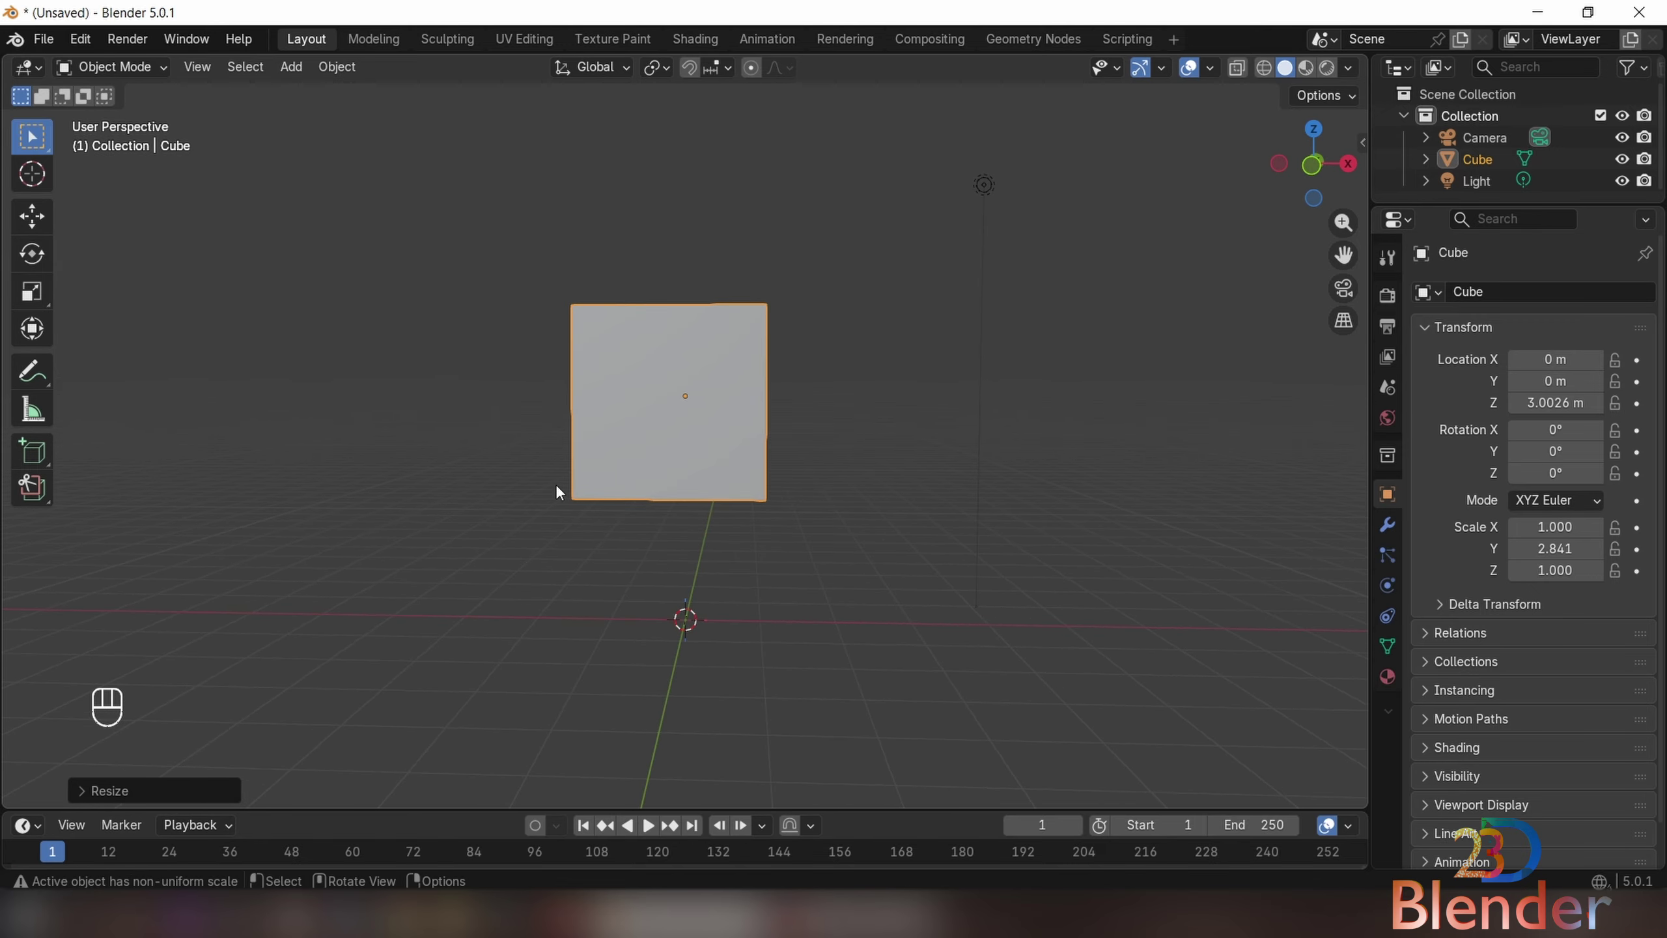
pyautogui.moveTo(669, 463); pyautogui.dragTo(747, 513, button='middle')
pyautogui.hotkey('alt', 's')
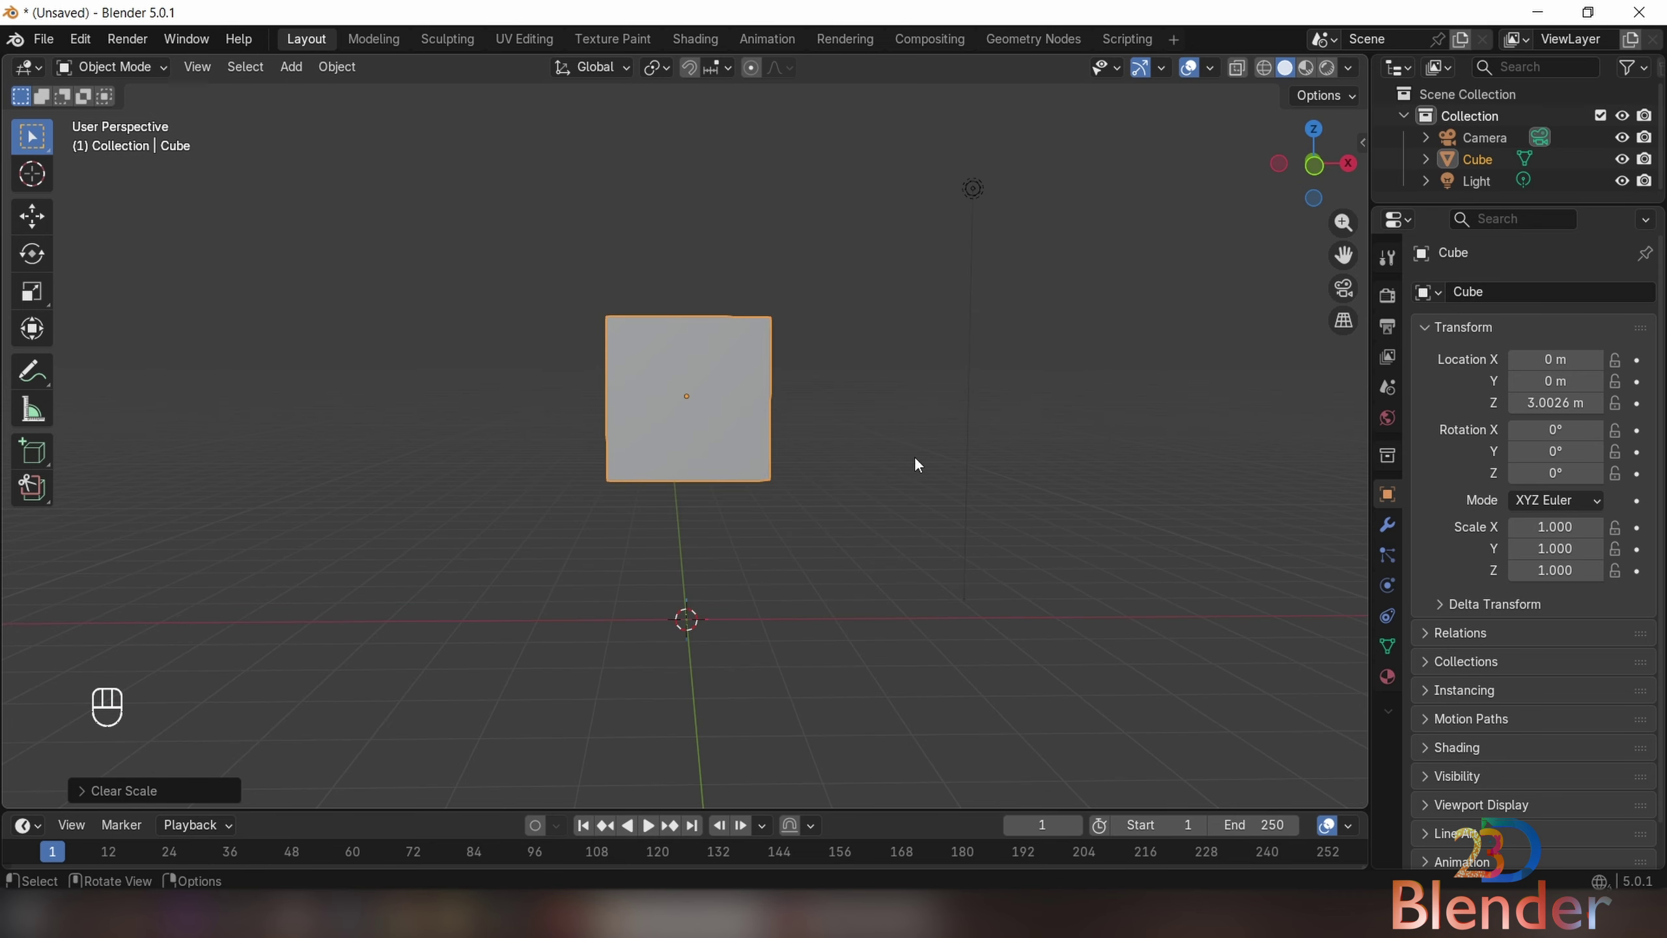
# - Try rotating the cube freely around the view and with trackball rotation, discarding the rotation
pyautogui.press('r')
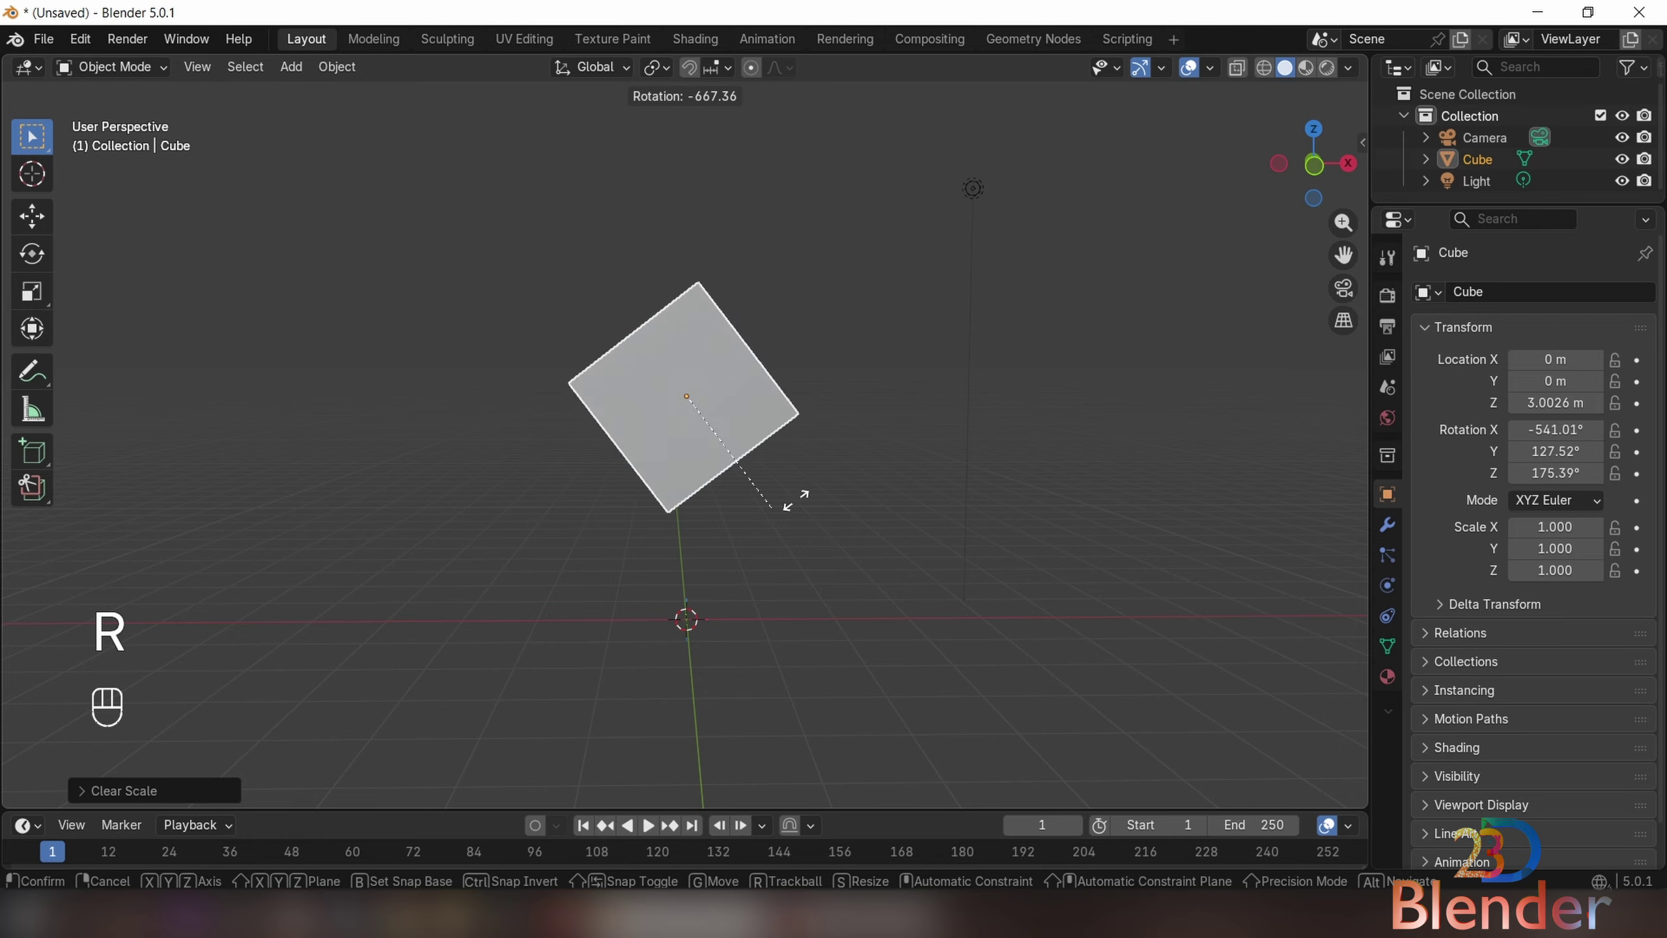
pyautogui.press('r')
pyautogui.rightClick(826, 381)
# - Try rotating the cube about the global X axis from an angled view
pyautogui.moveTo(826, 382); pyautogui.dragTo(888, 398, button='middle')
pyautogui.press('r')
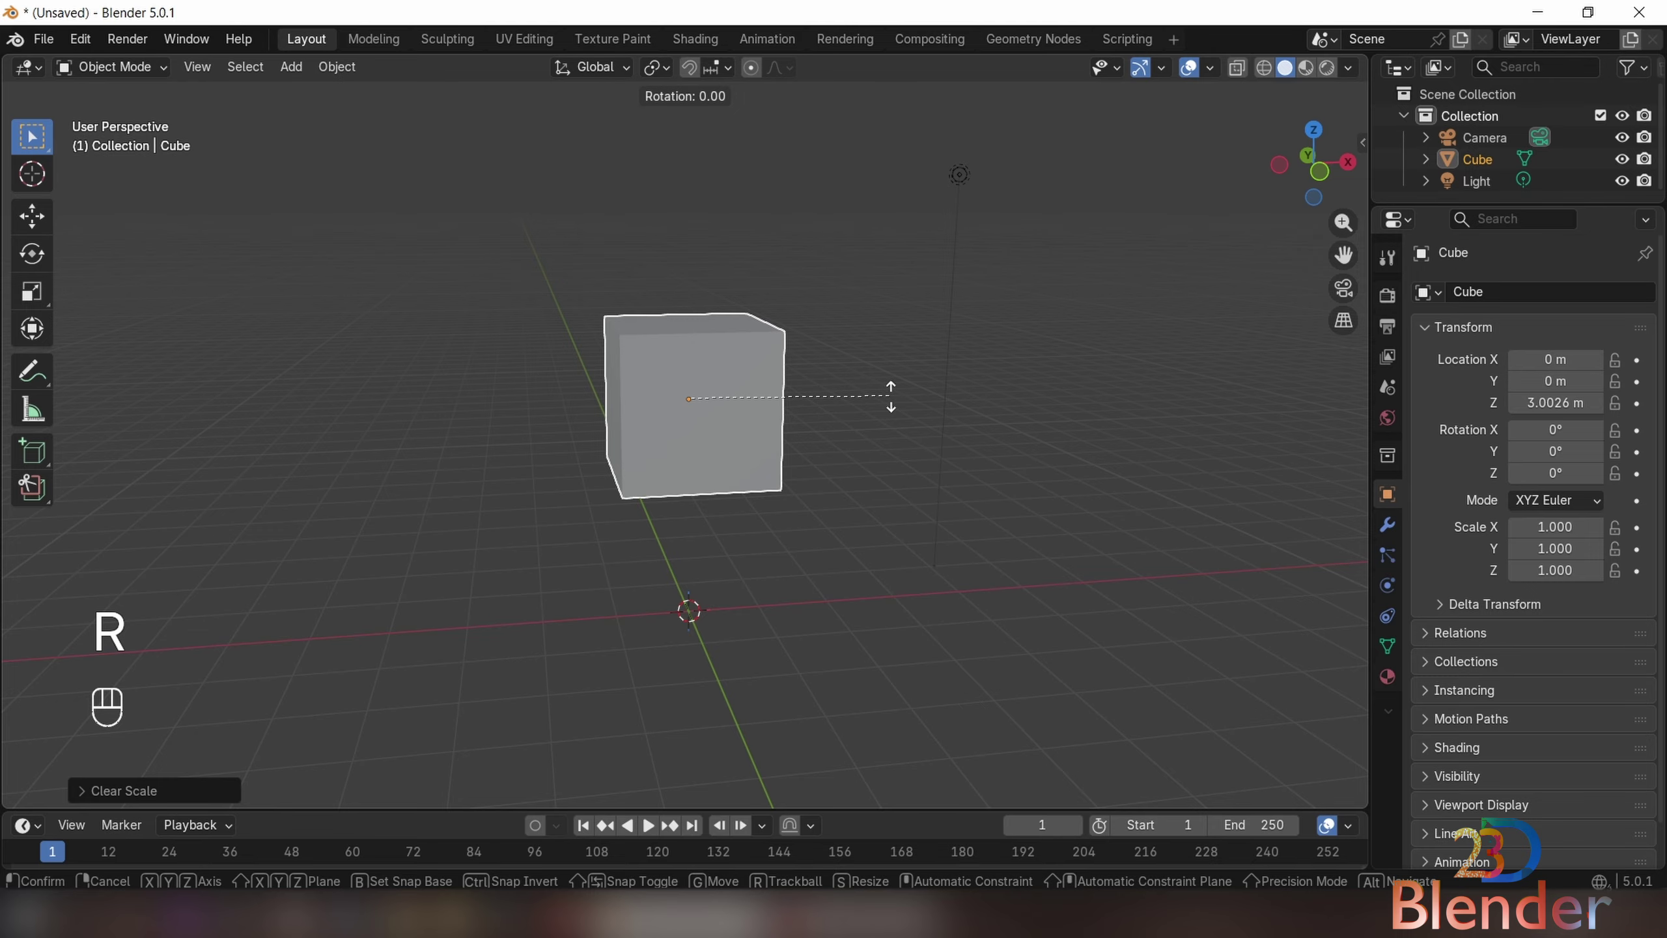
pyautogui.press('x')
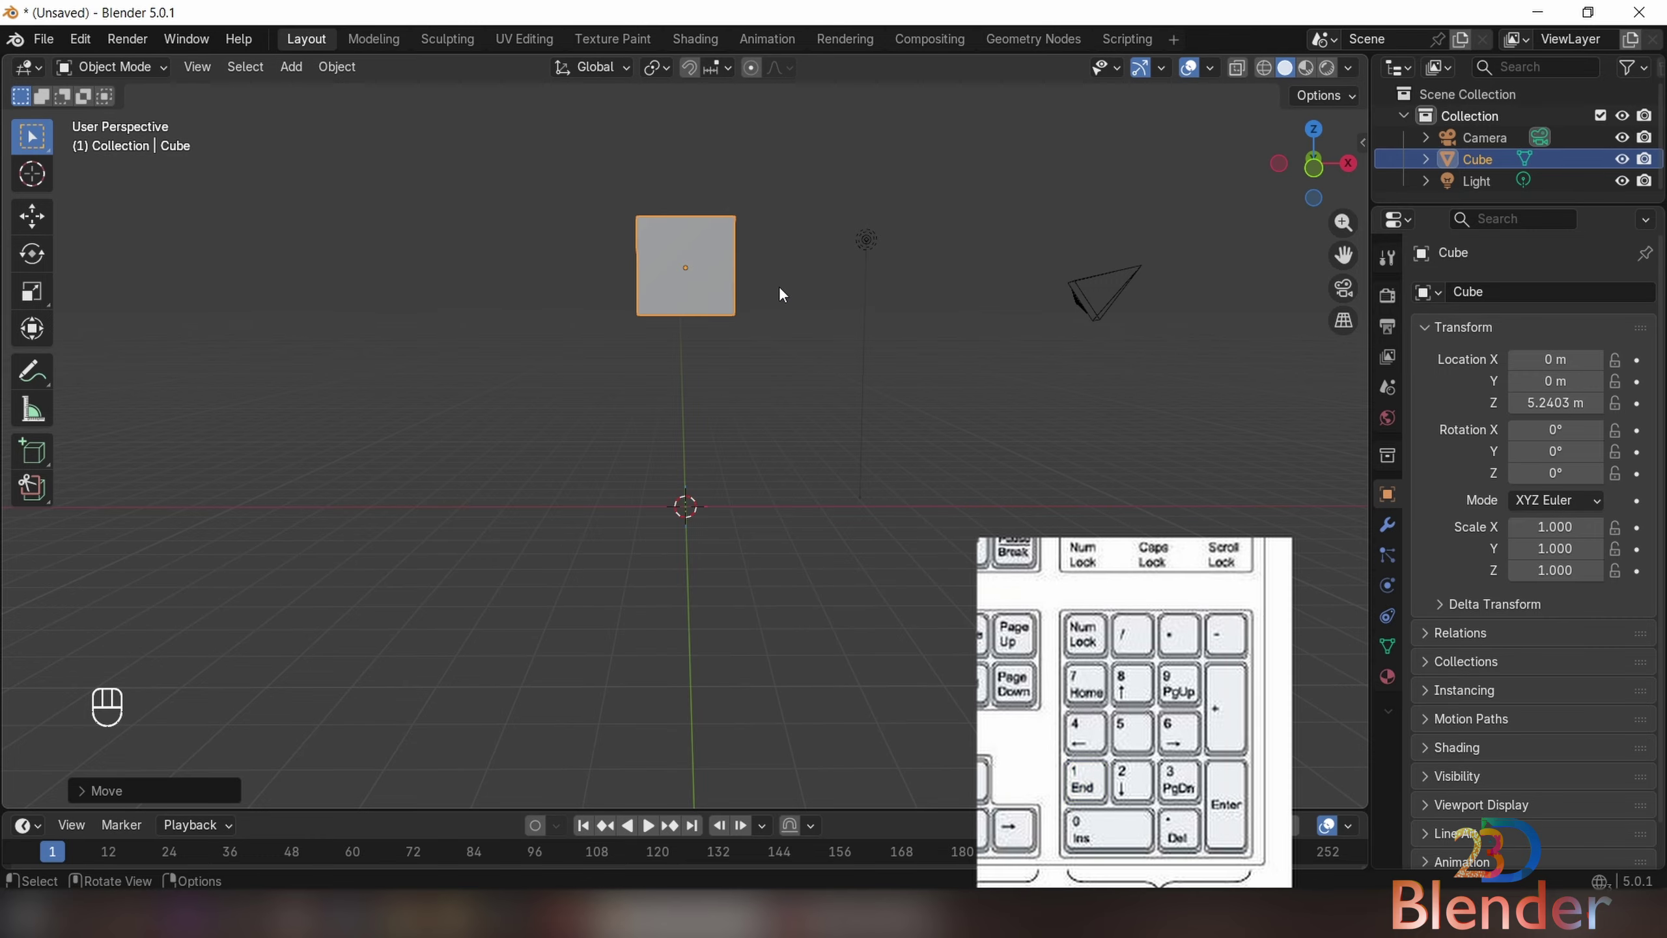
# - View the scene in front, right and top orthographic views, going through the three views twice
pyautogui.press('KP_1')
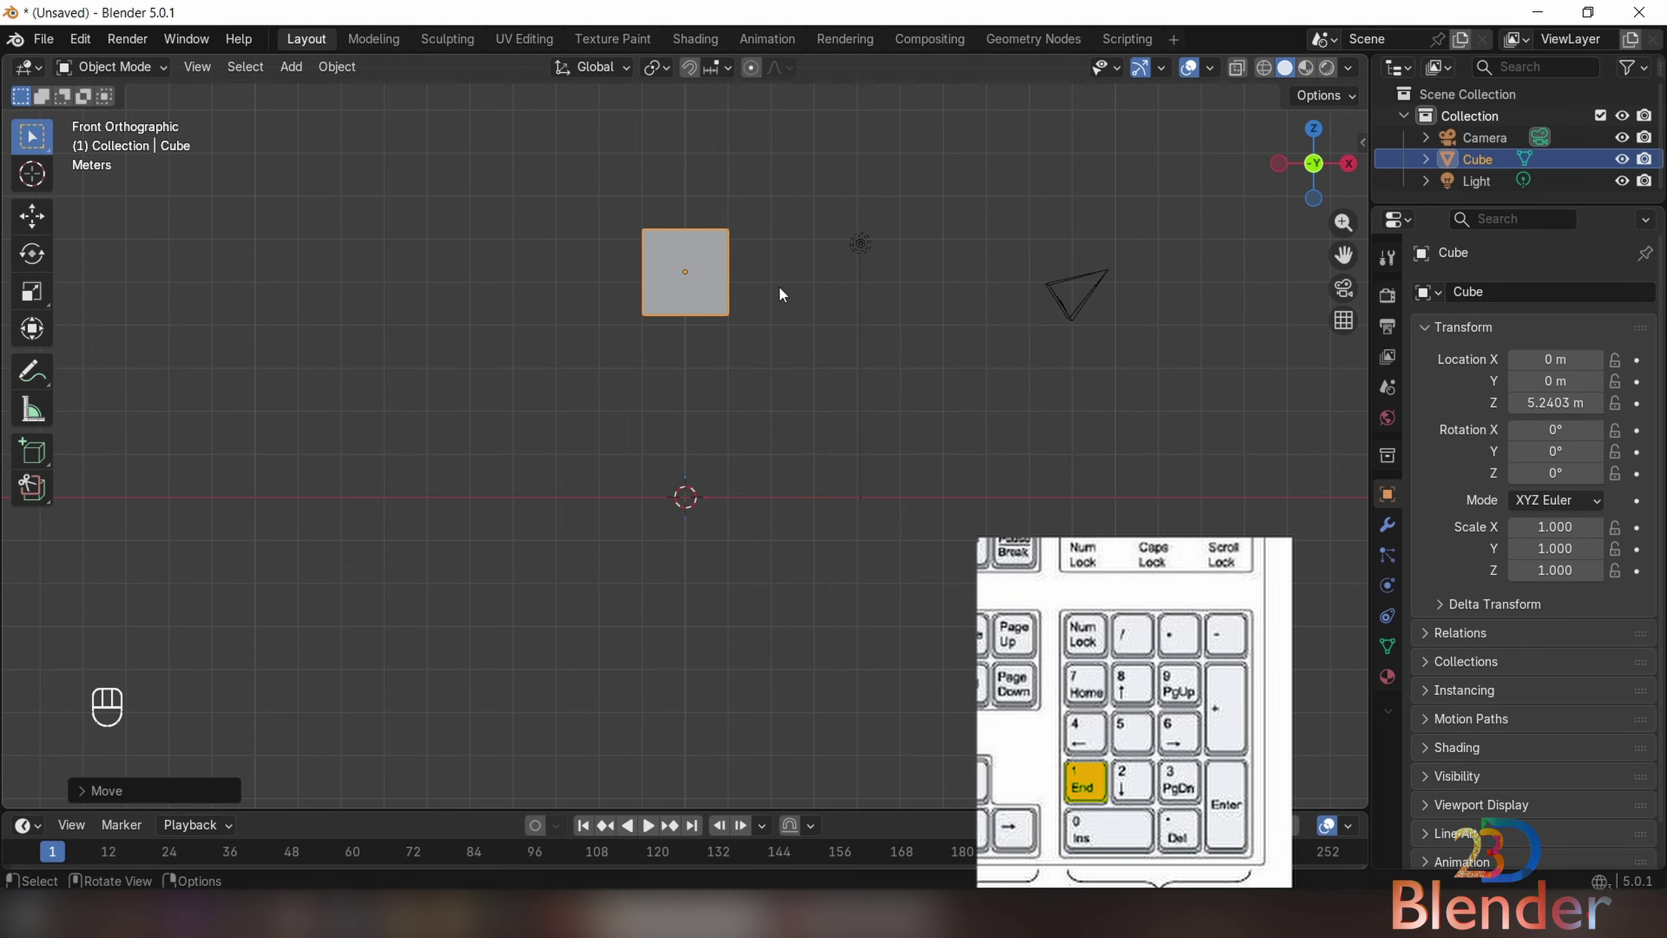
pyautogui.press('KP_3')
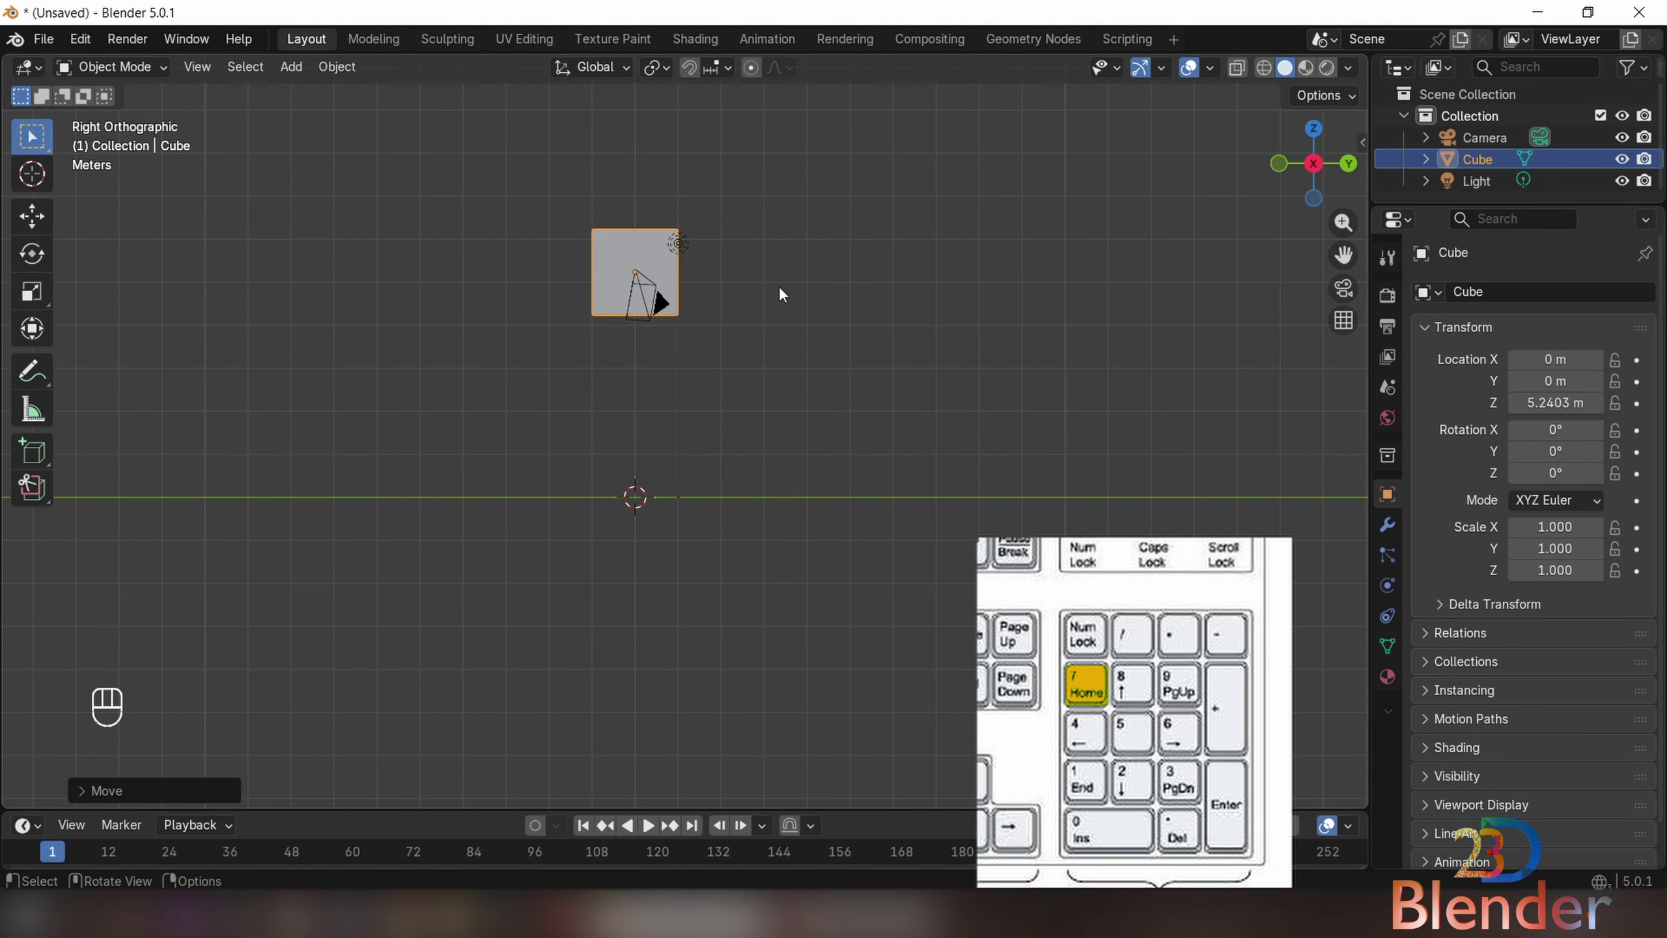
pyautogui.press('KP_7')
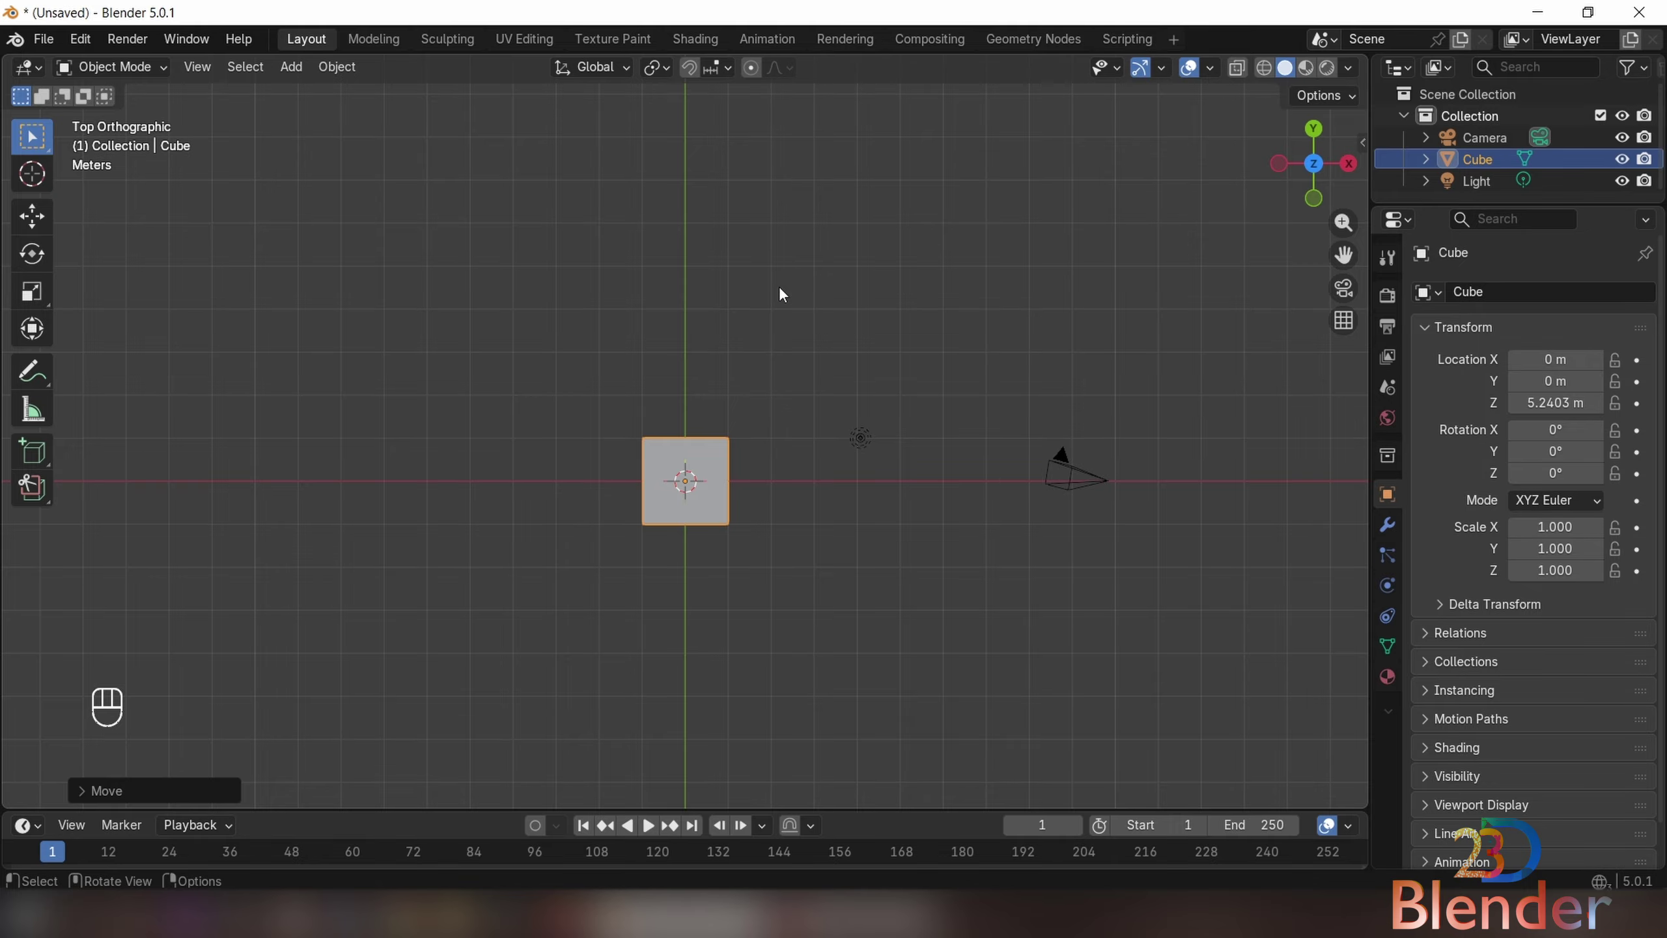
pyautogui.press('KP_1')
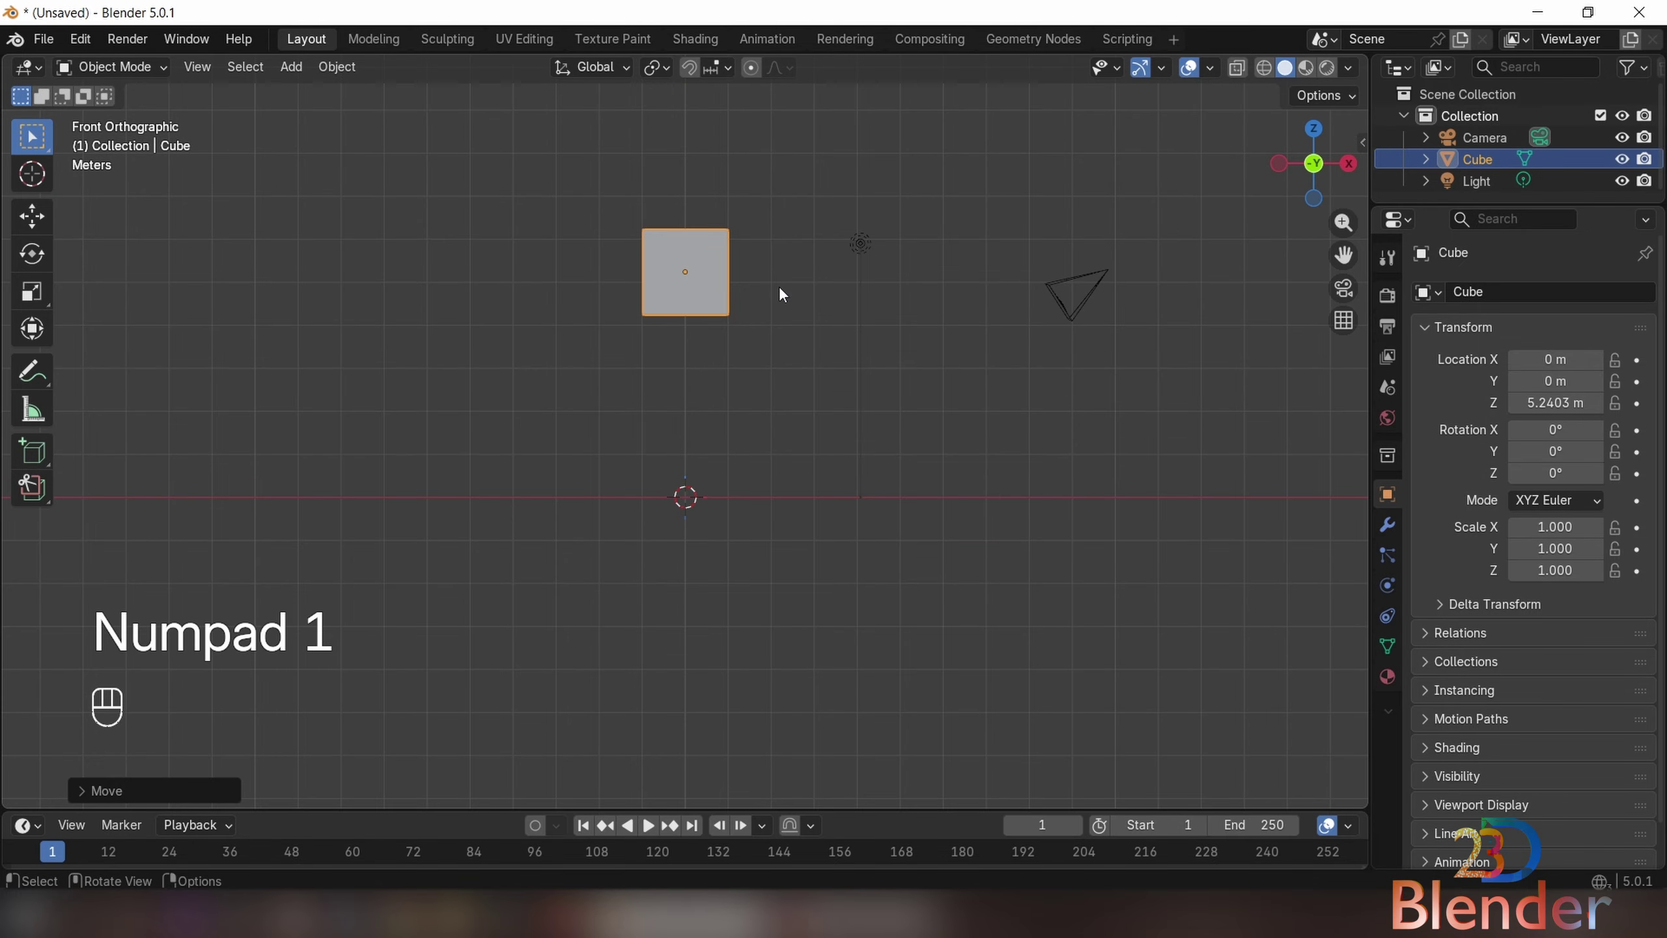
pyautogui.press('KP_3')
pyautogui.press('KP_7')
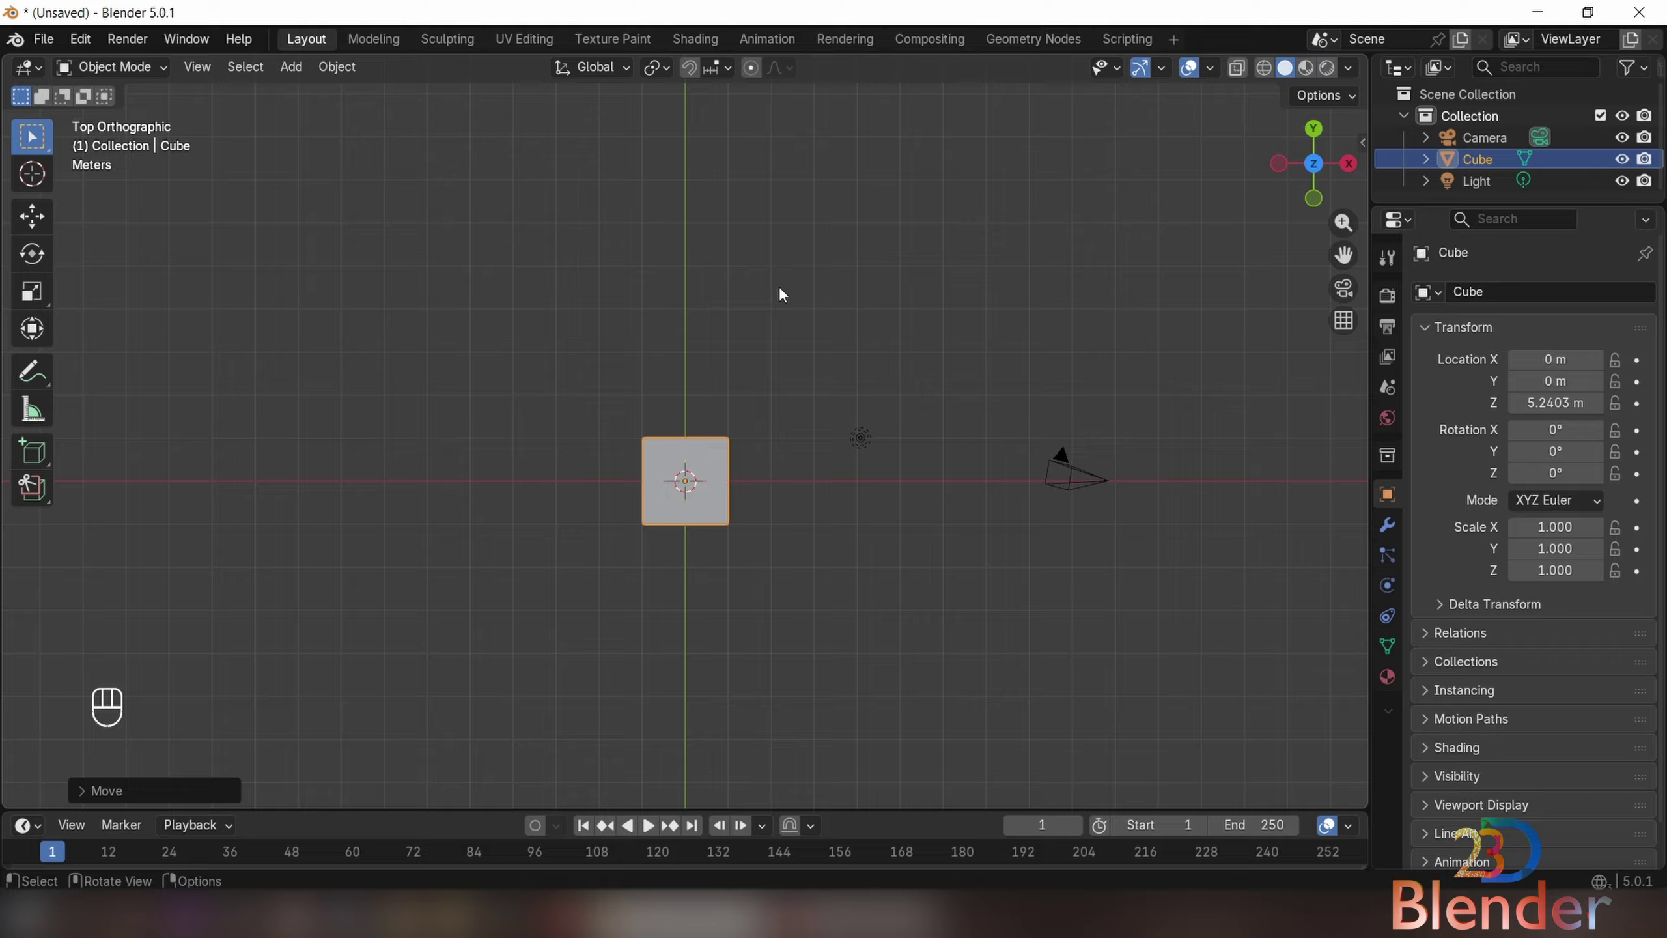
# - View the scene from the bottom in orthographic projection and return to the front view
pyautogui.press('ctrl')
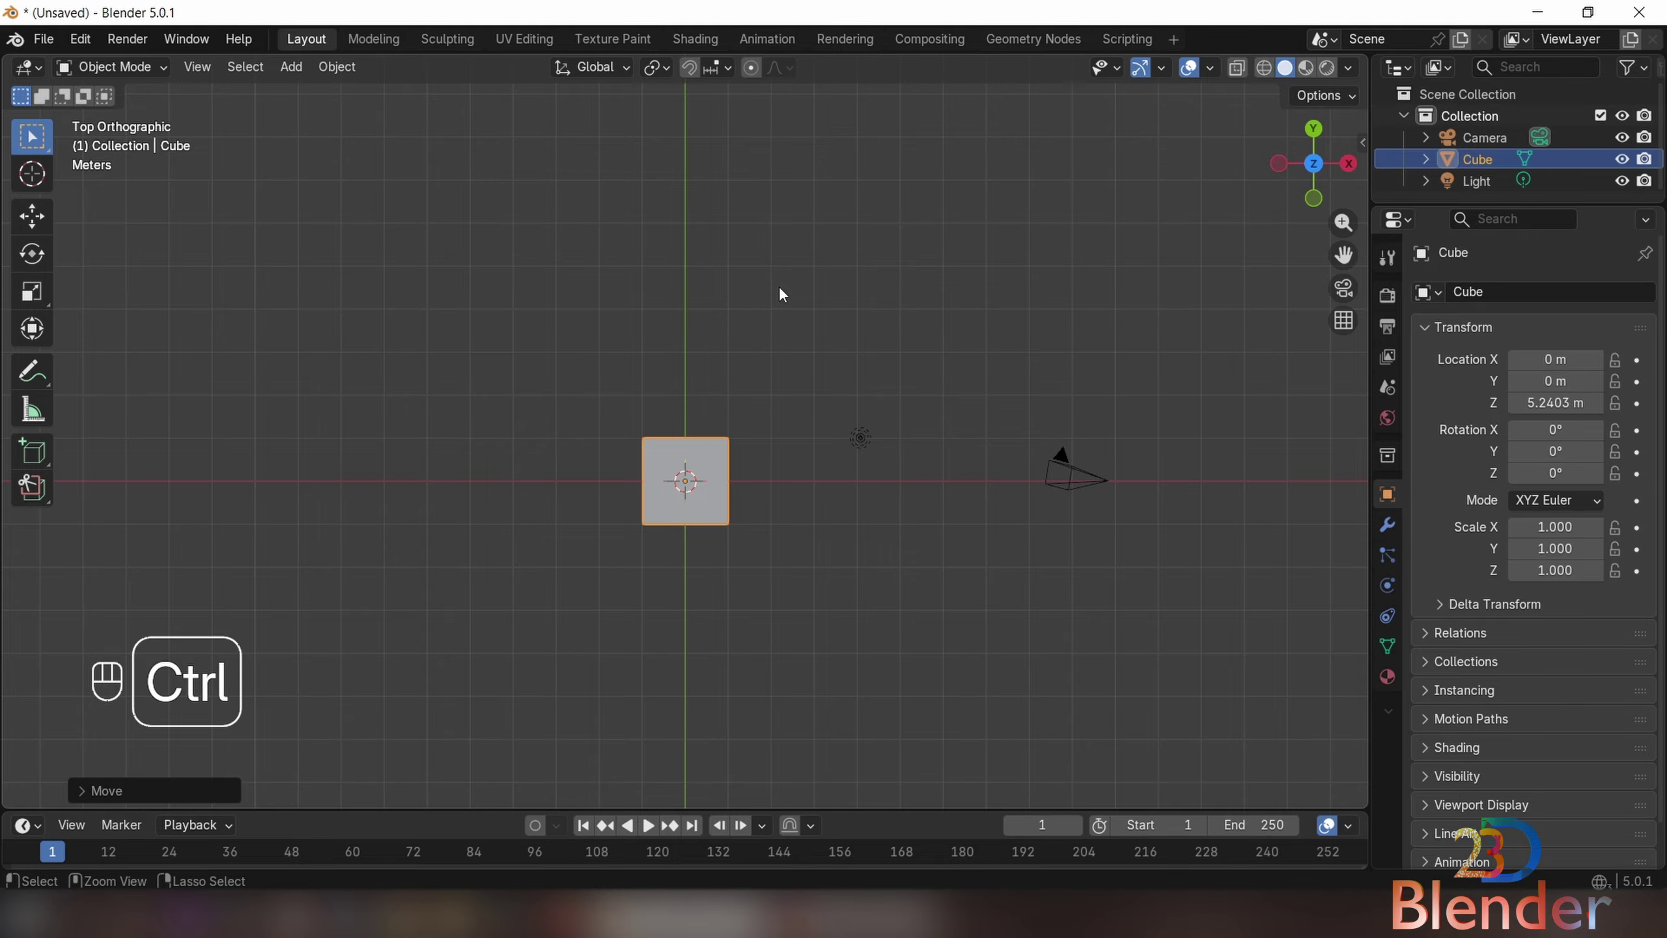
pyautogui.press('ctrl+KP_7')
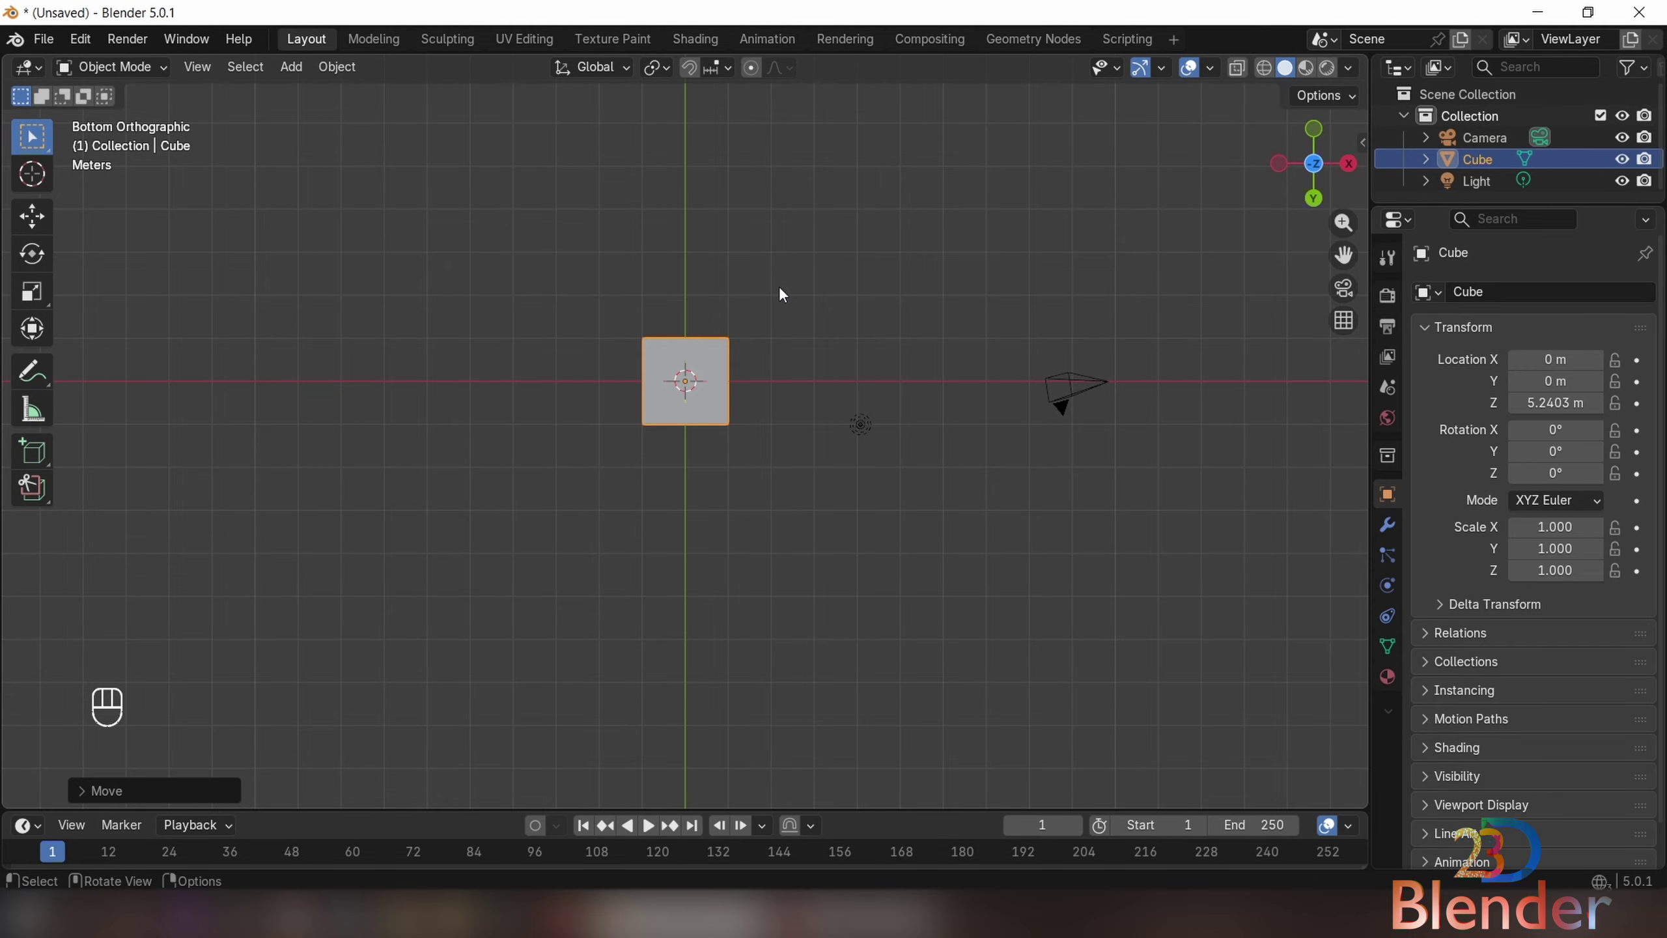
pyautogui.press('KP_1')
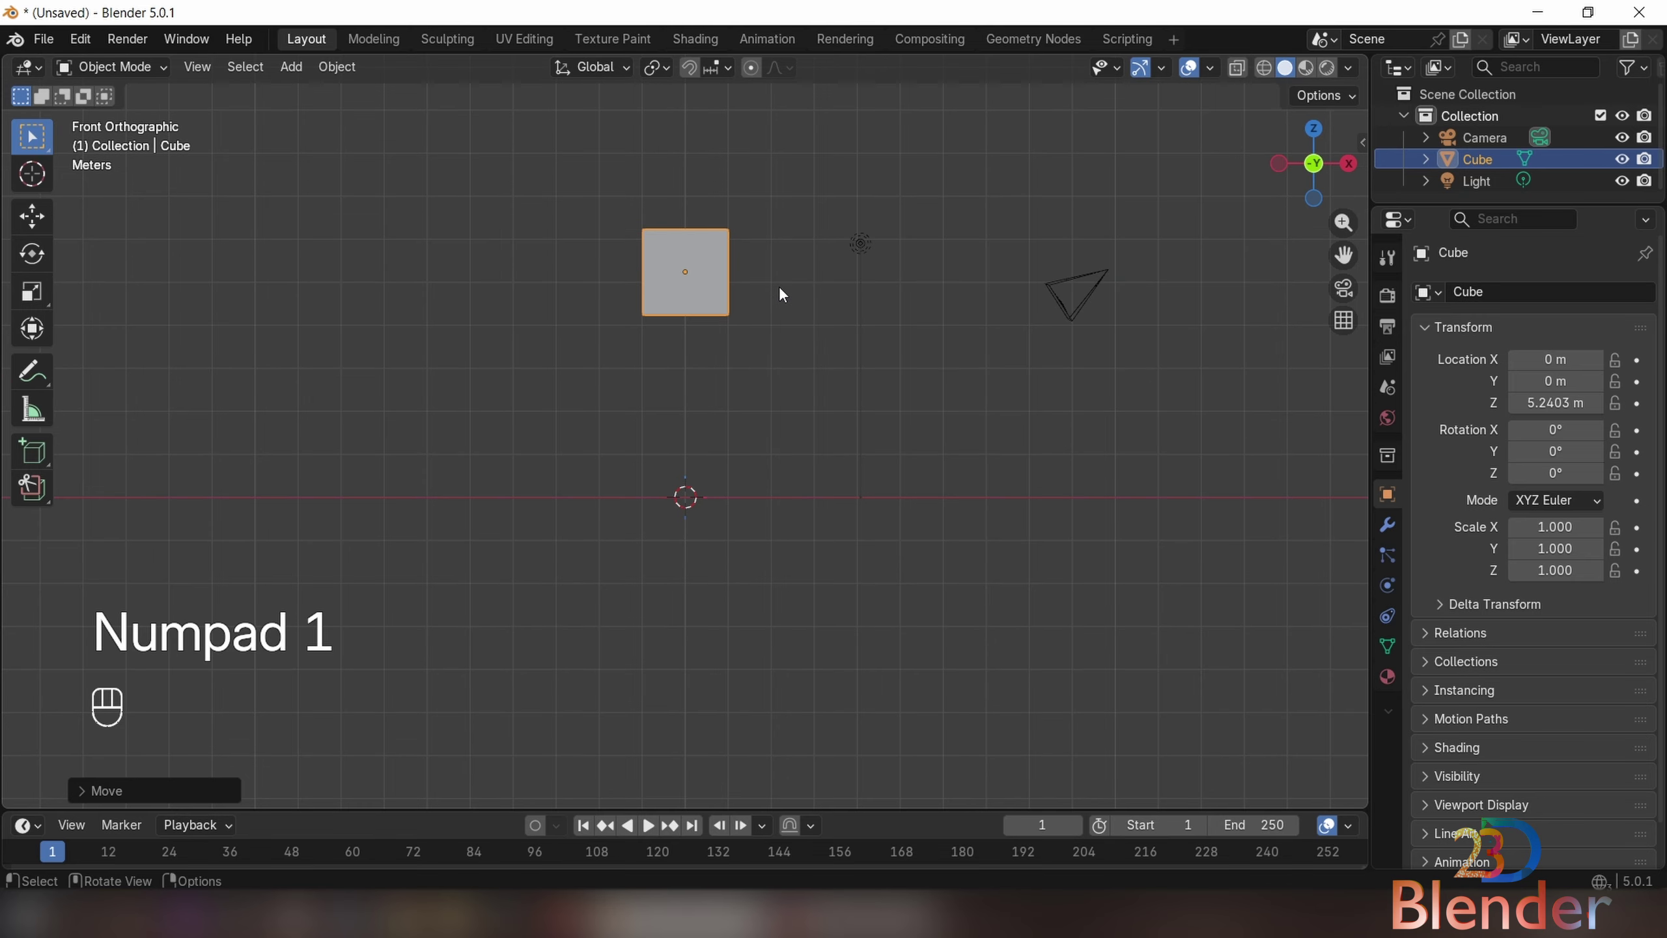
# - View the scene in back, right and left orthographic projection in turn
pyautogui.press('ctrl')
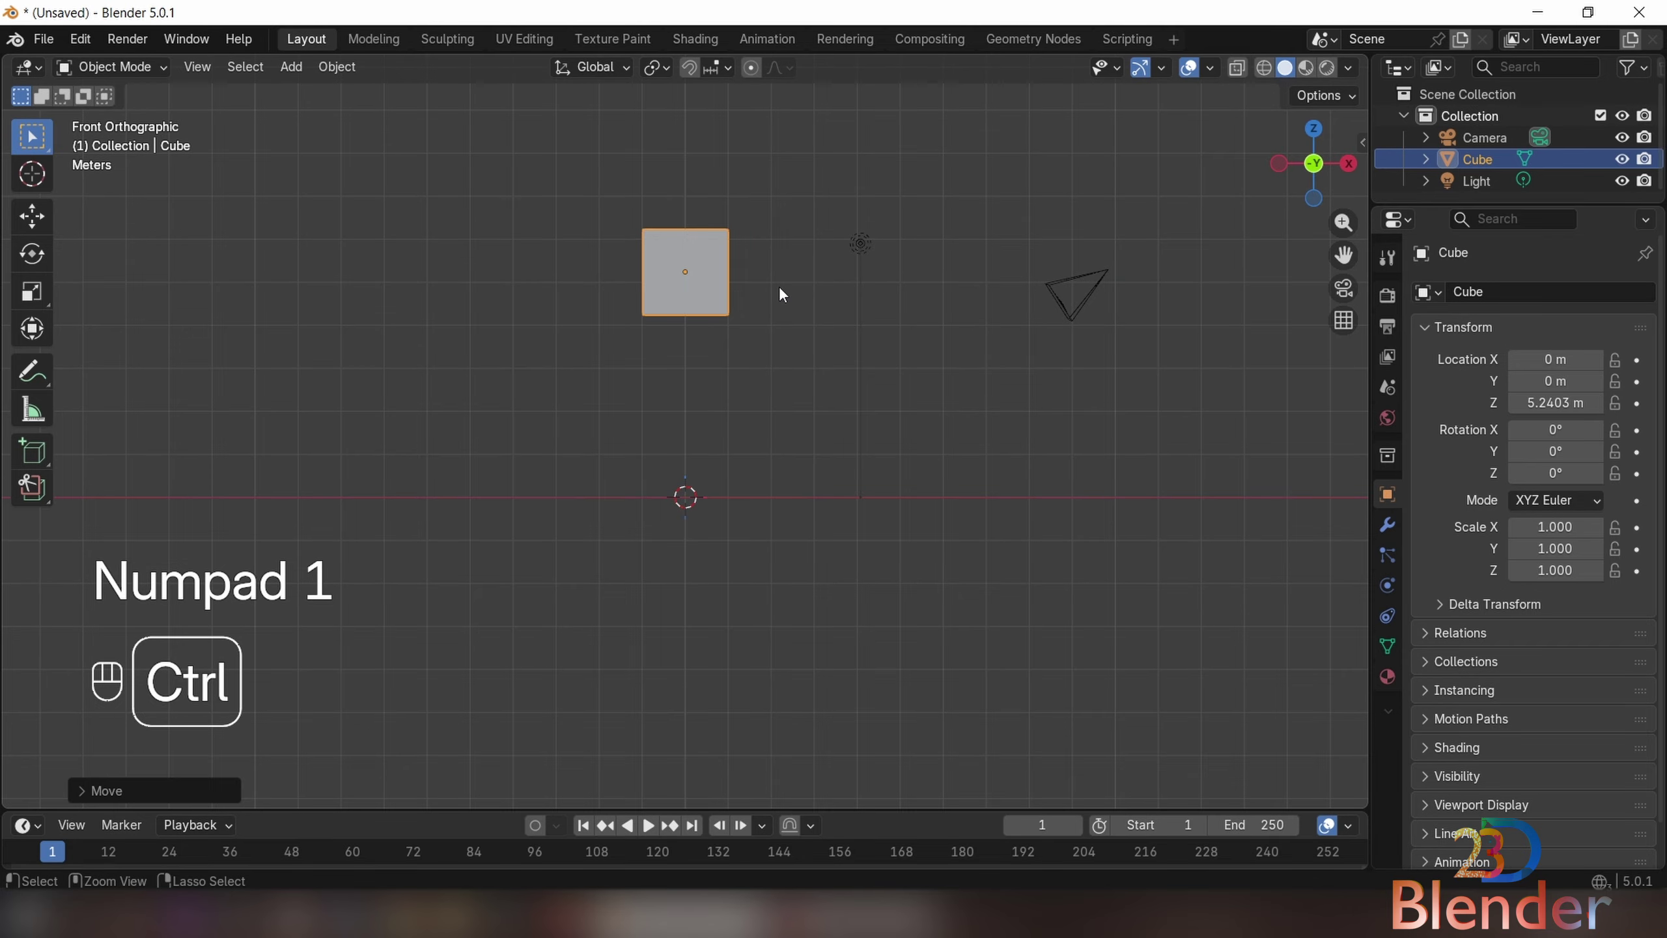
pyautogui.press('ctrl+KP_1')
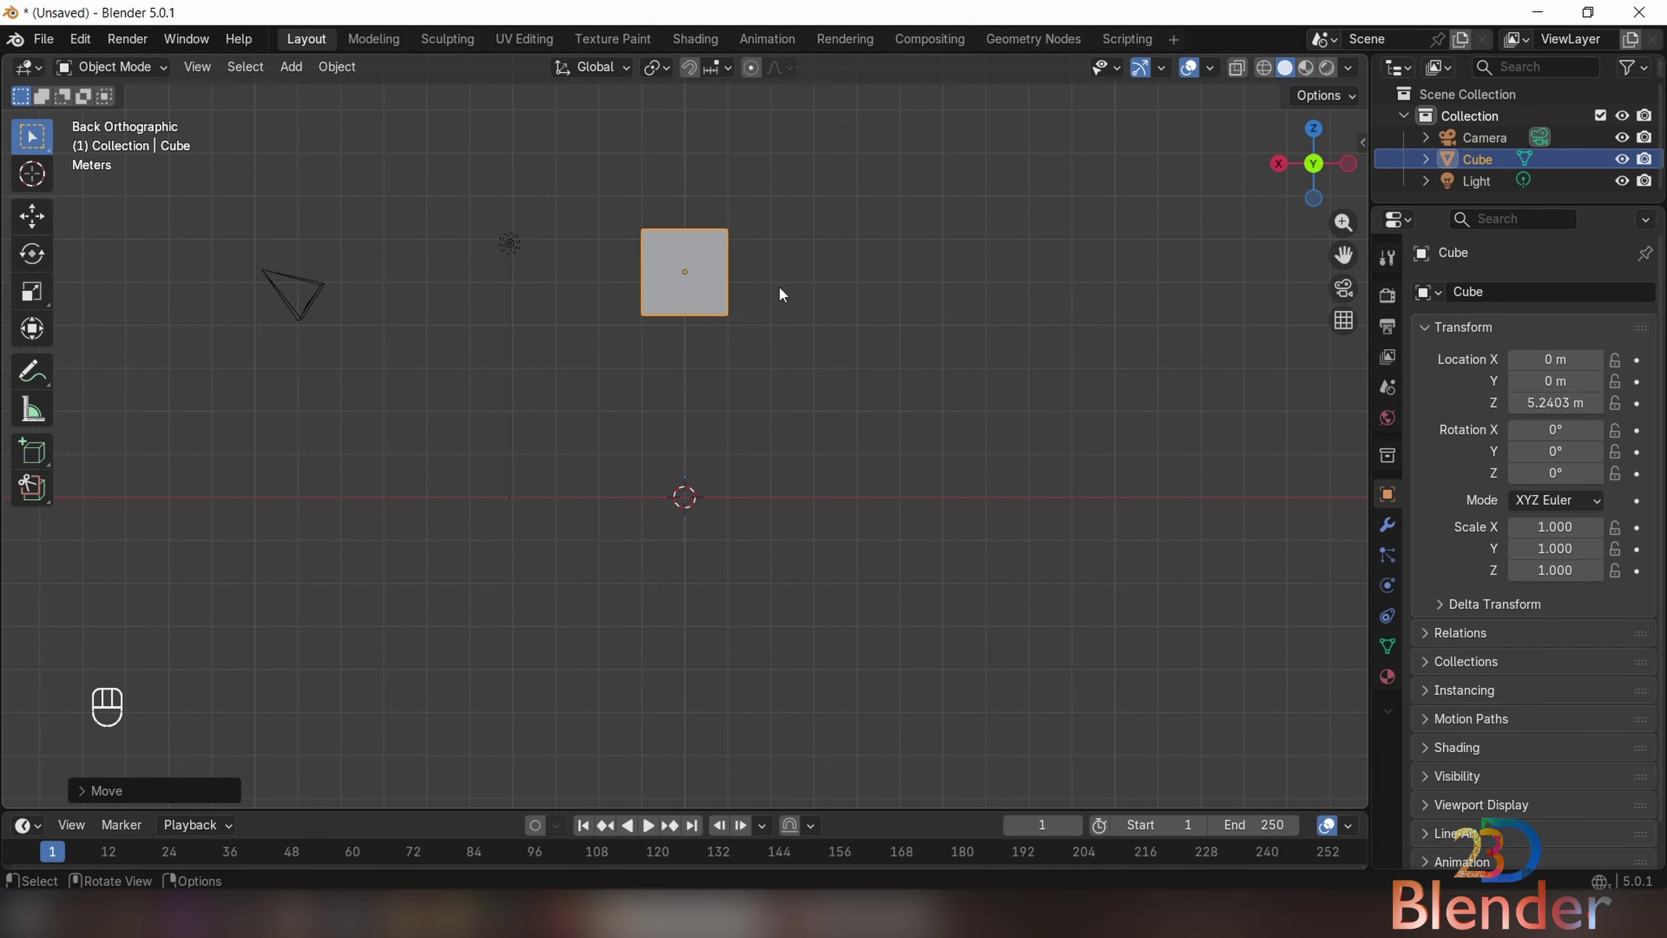
pyautogui.press('KP_3')
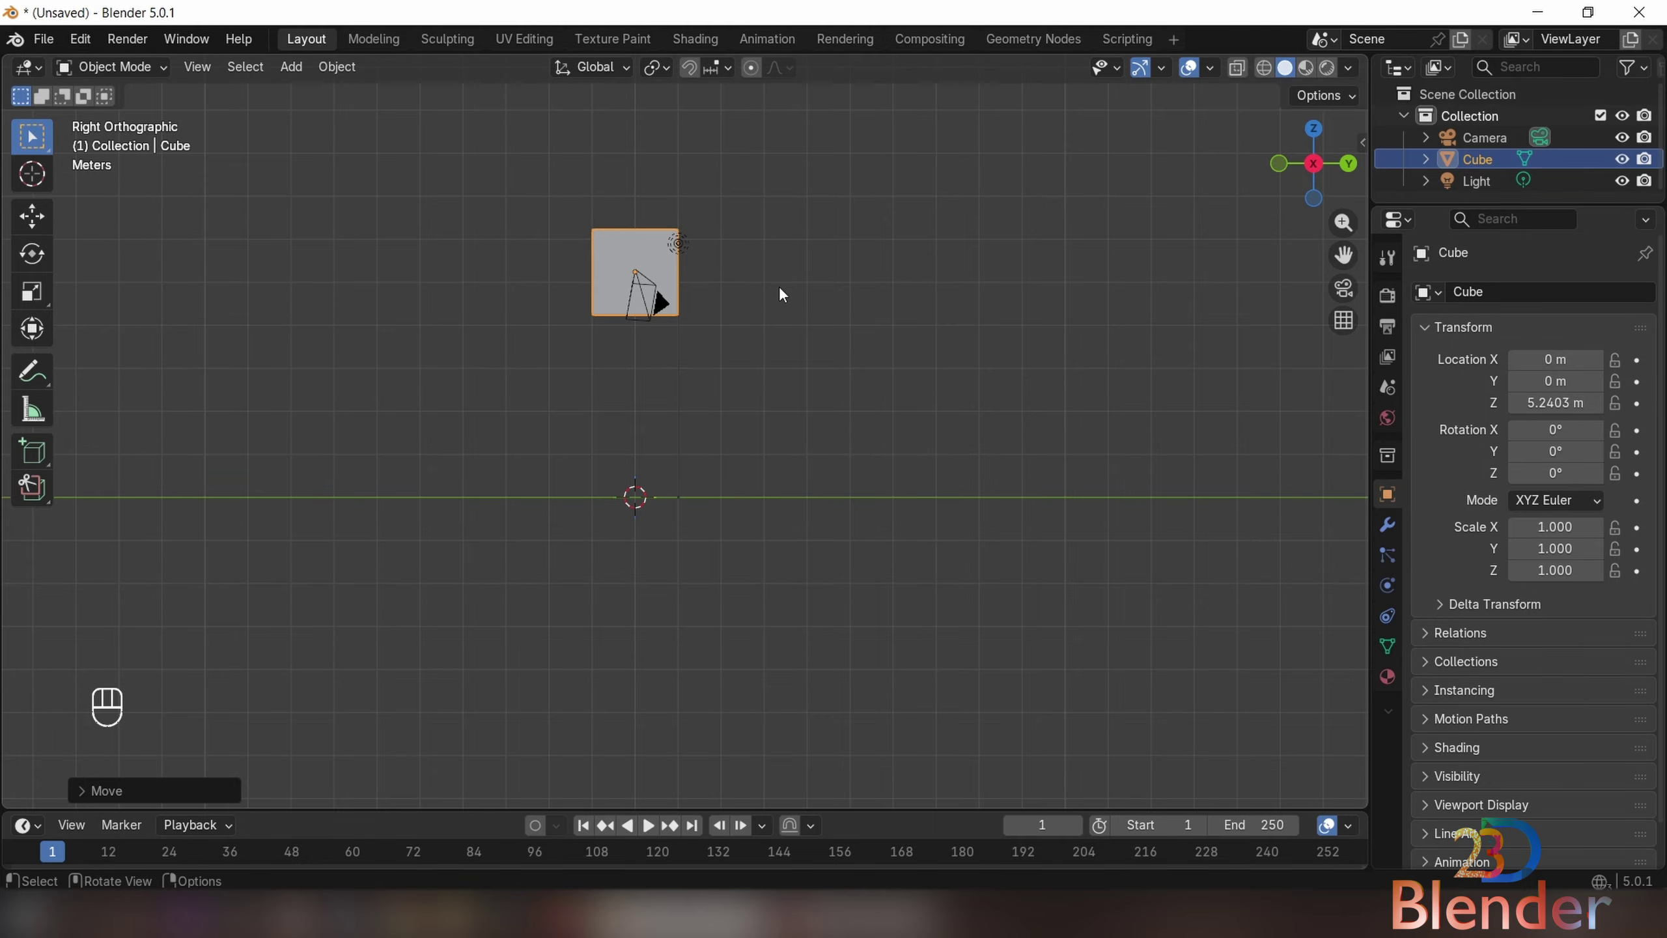
pyautogui.press('ctrl+KP_3')
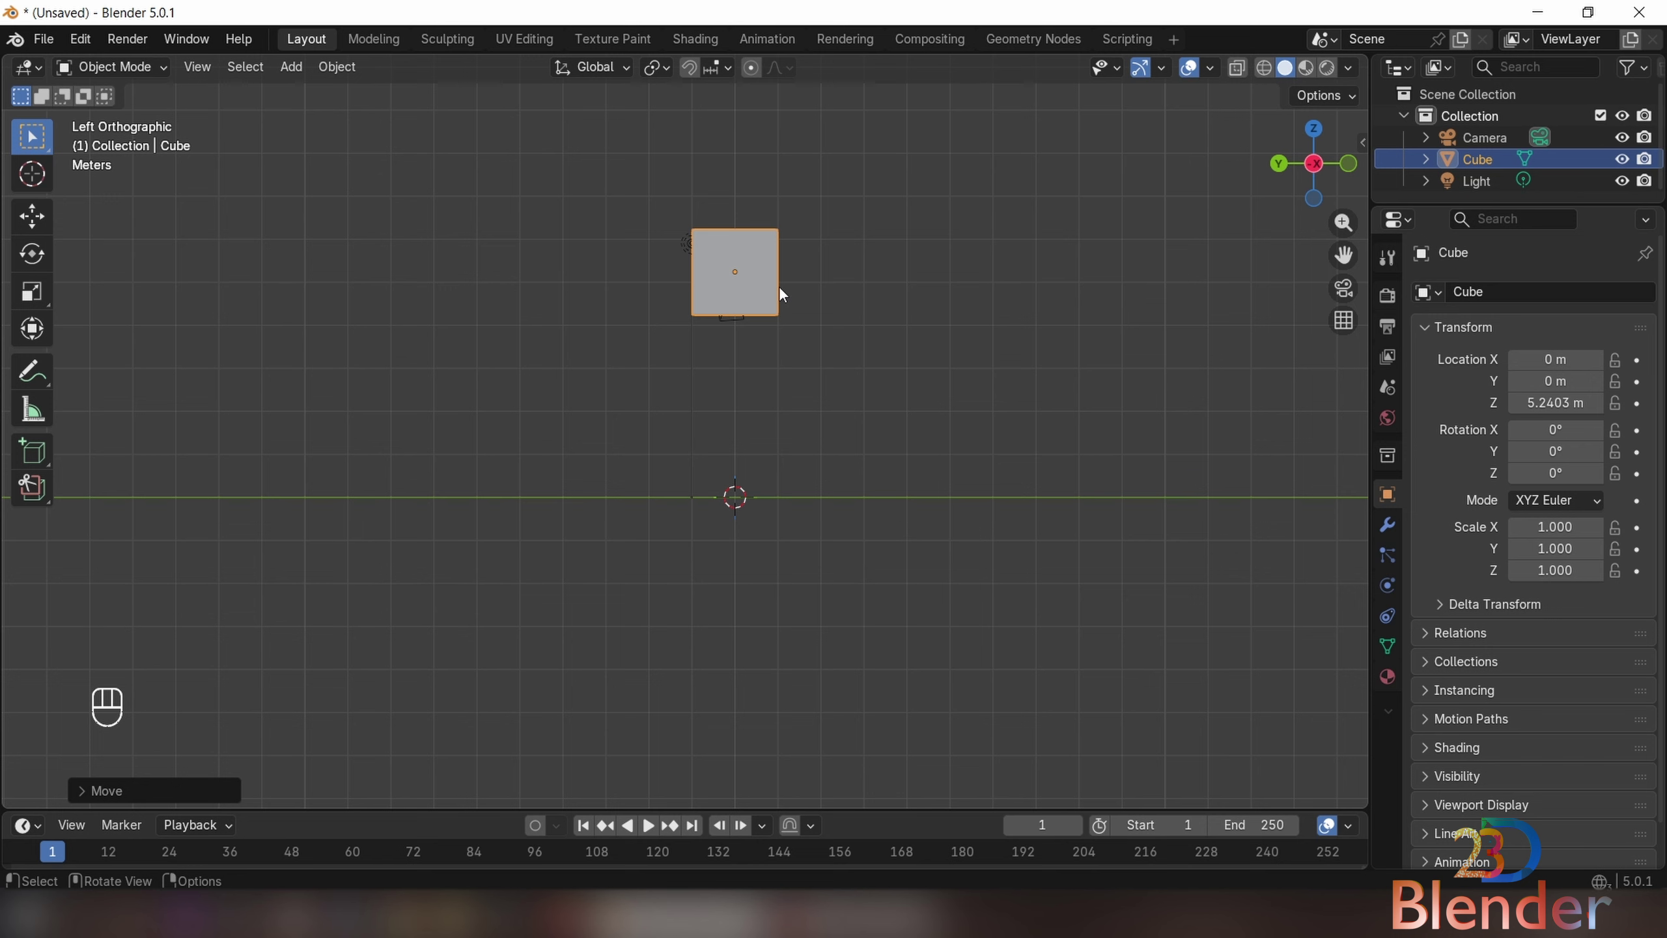
# - Cycle through the front, right and top orthographic views three times, ending in the top view
pyautogui.press('KP_1')
pyautogui.press('KP_3')
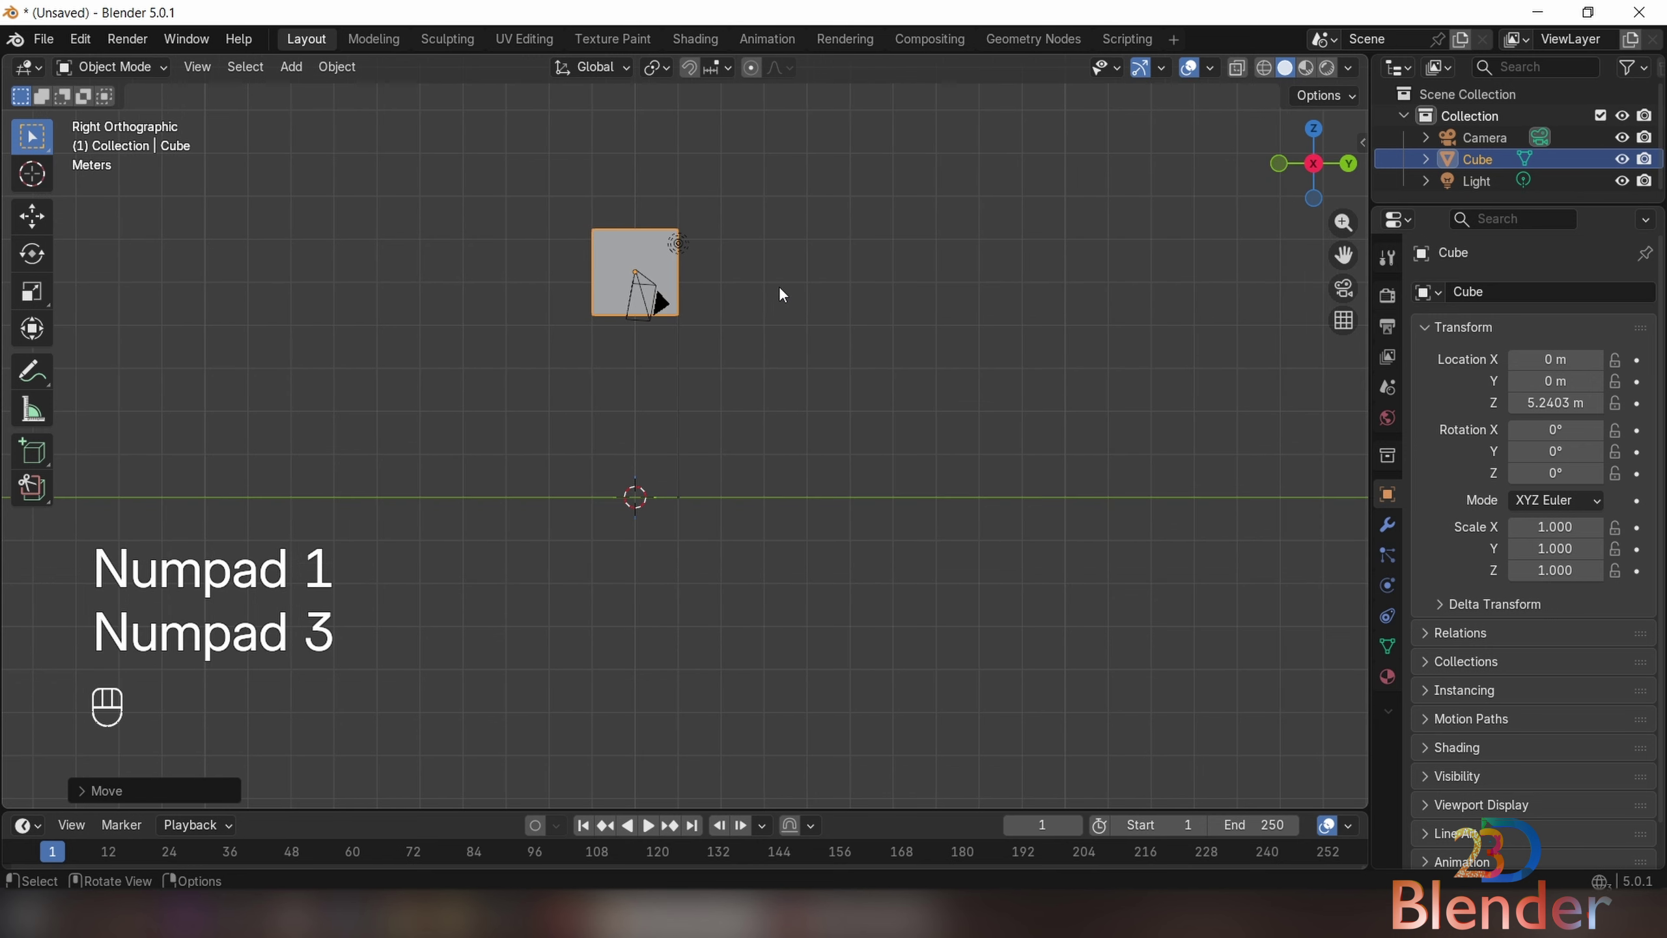
pyautogui.press('KP_7')
pyautogui.press('KP_1')
pyautogui.press('KP_3')
pyautogui.press('KP_7')
pyautogui.press('KP_1')
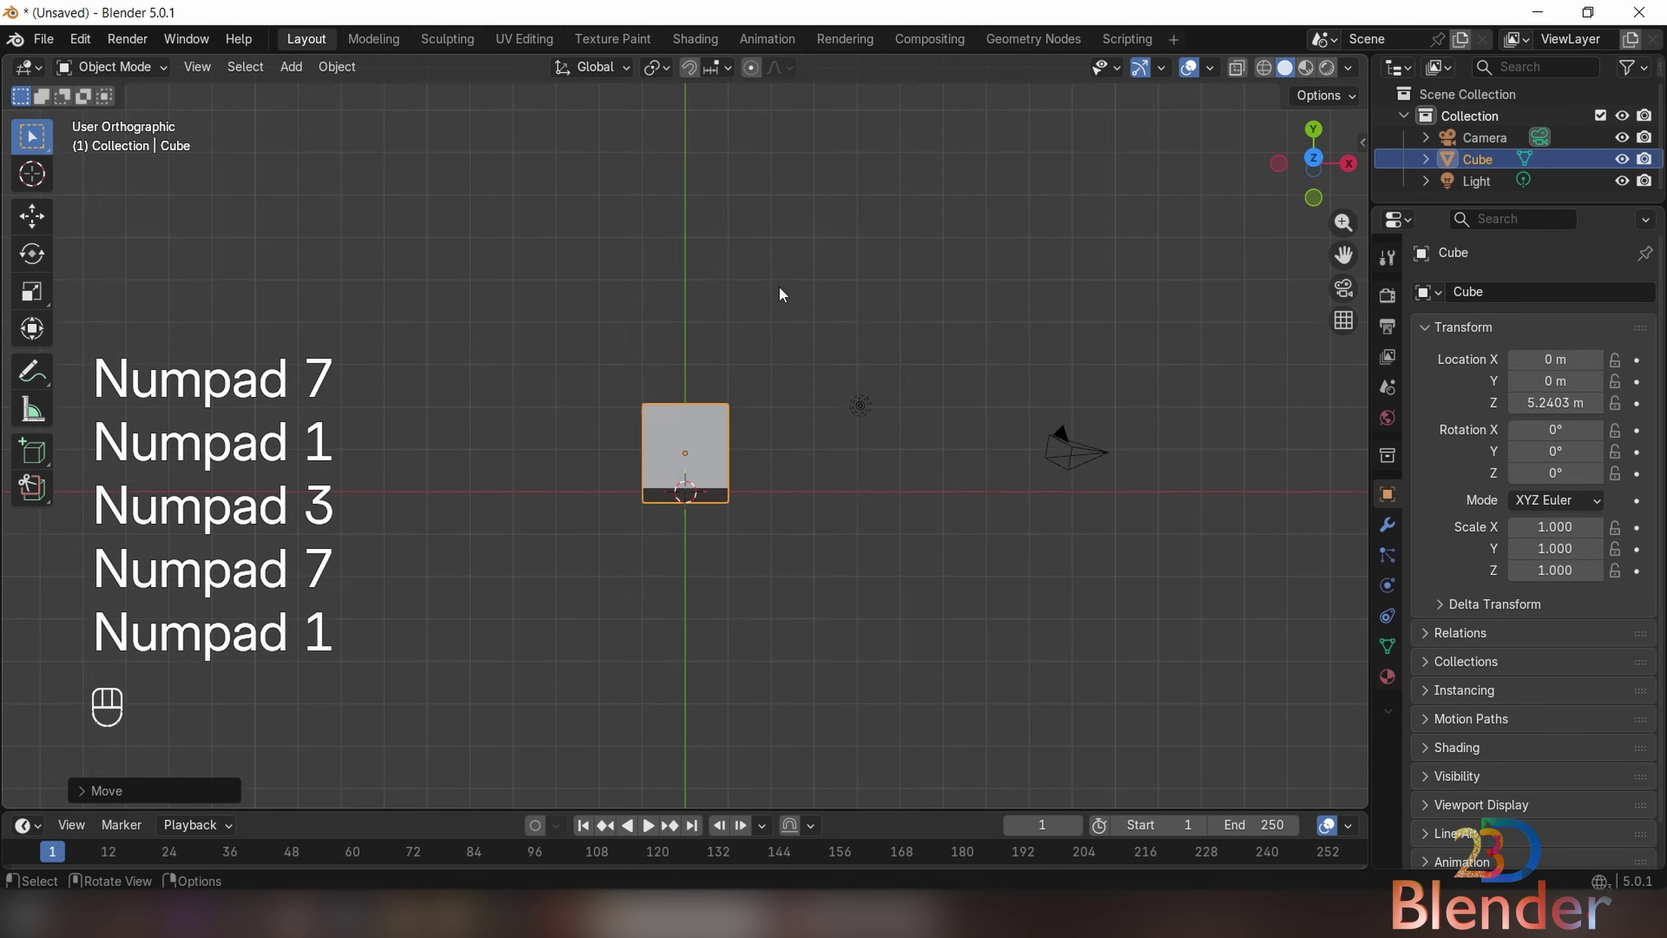
pyautogui.press('KP_3')
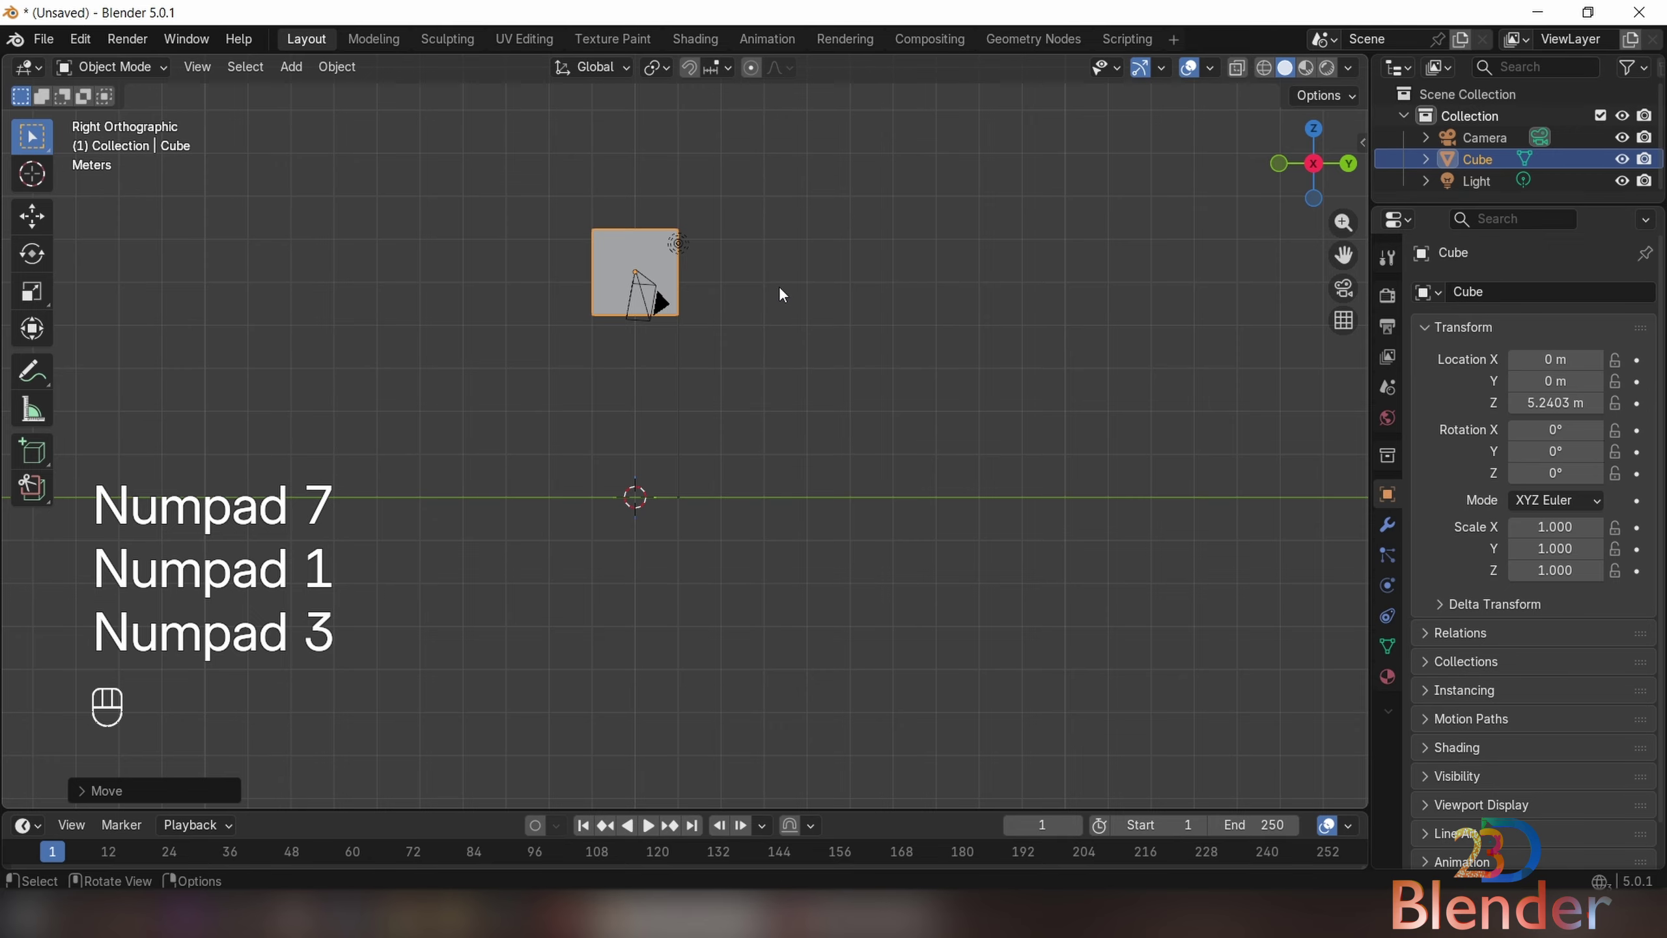
pyautogui.press('KP_7')
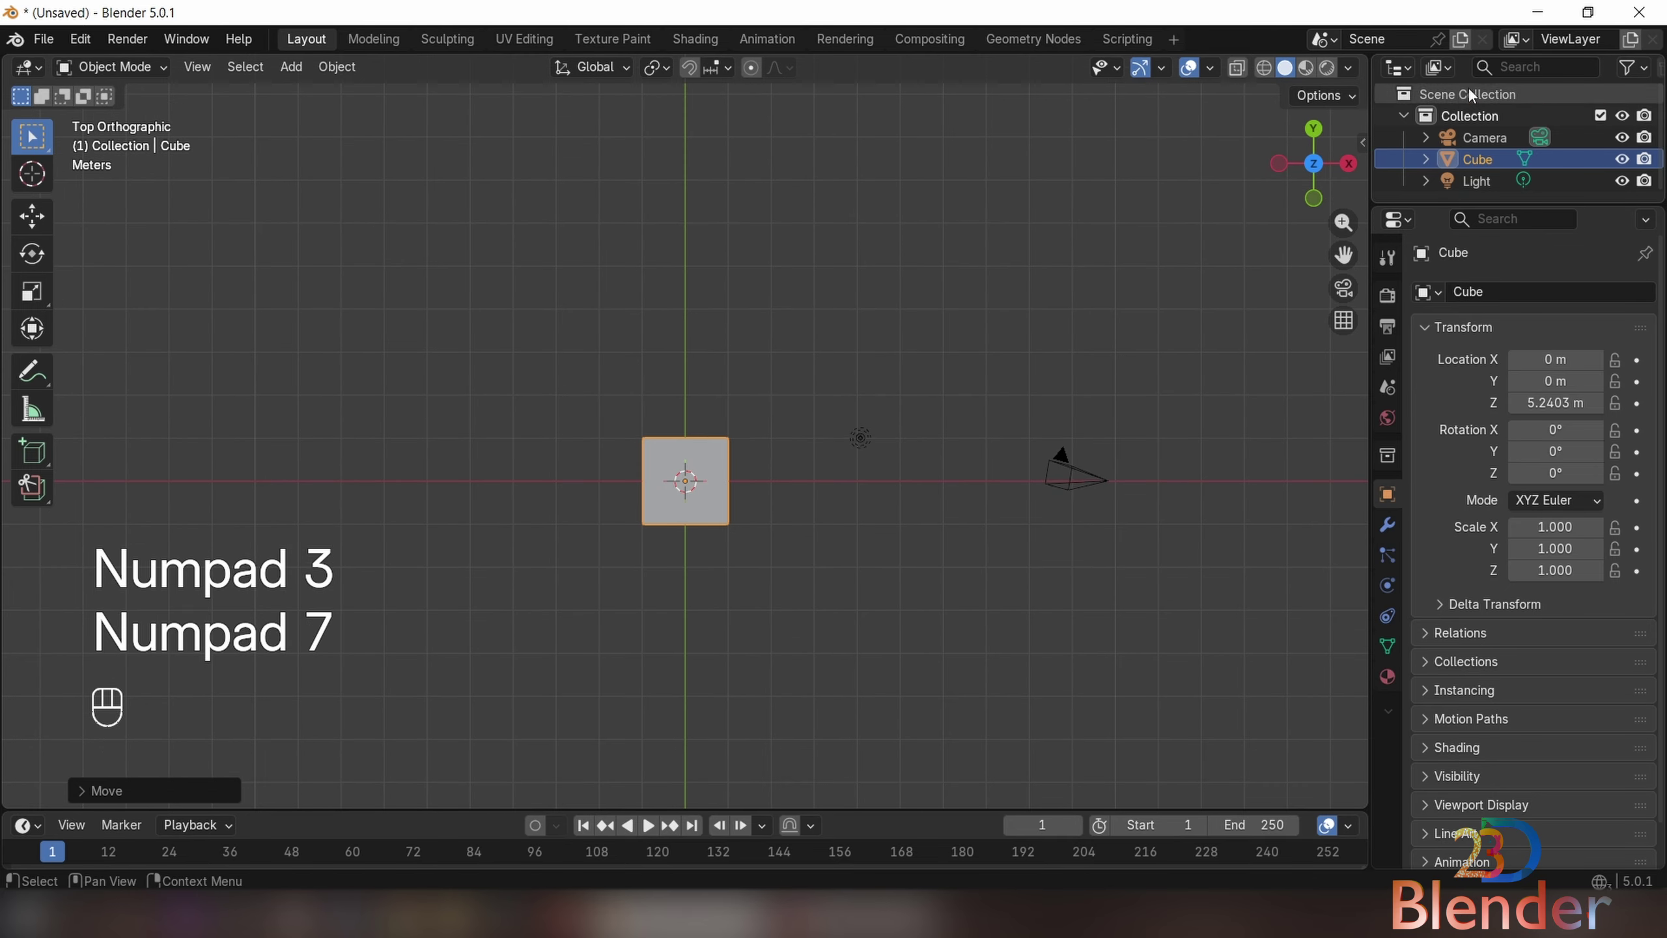
# - Go through the front, right and top orthographic views with the axis gizmo, and repeat the sequence with the numeric view presets
pyautogui.click(1315, 199)
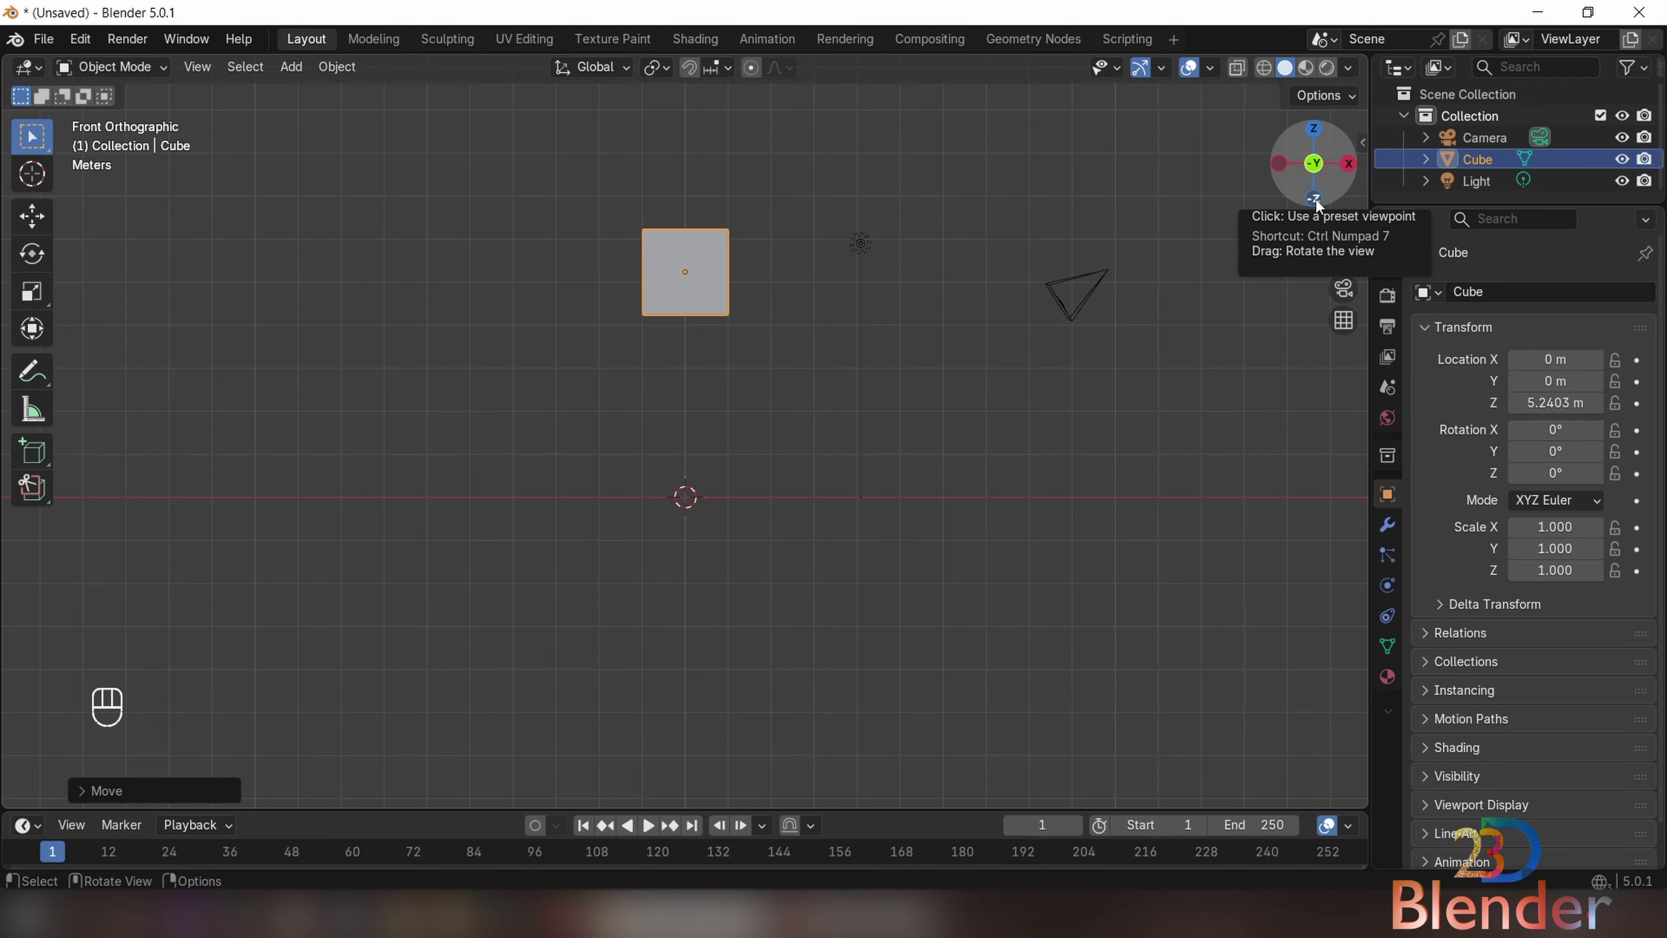
pyautogui.click(1350, 164)
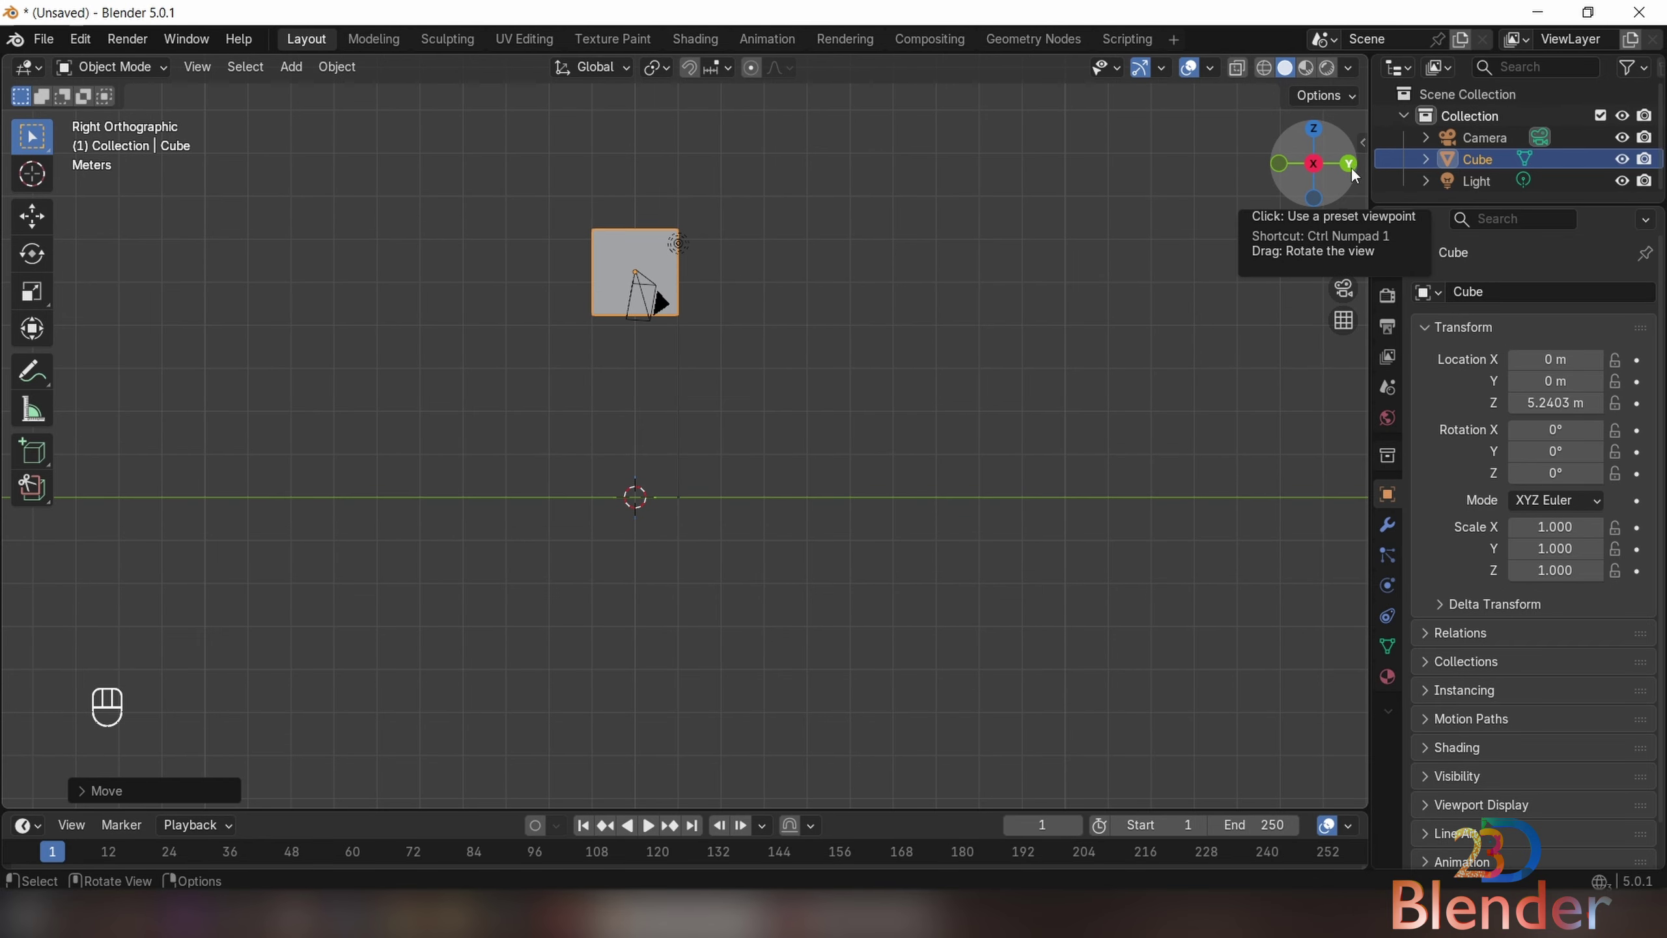
pyautogui.click(1314, 132)
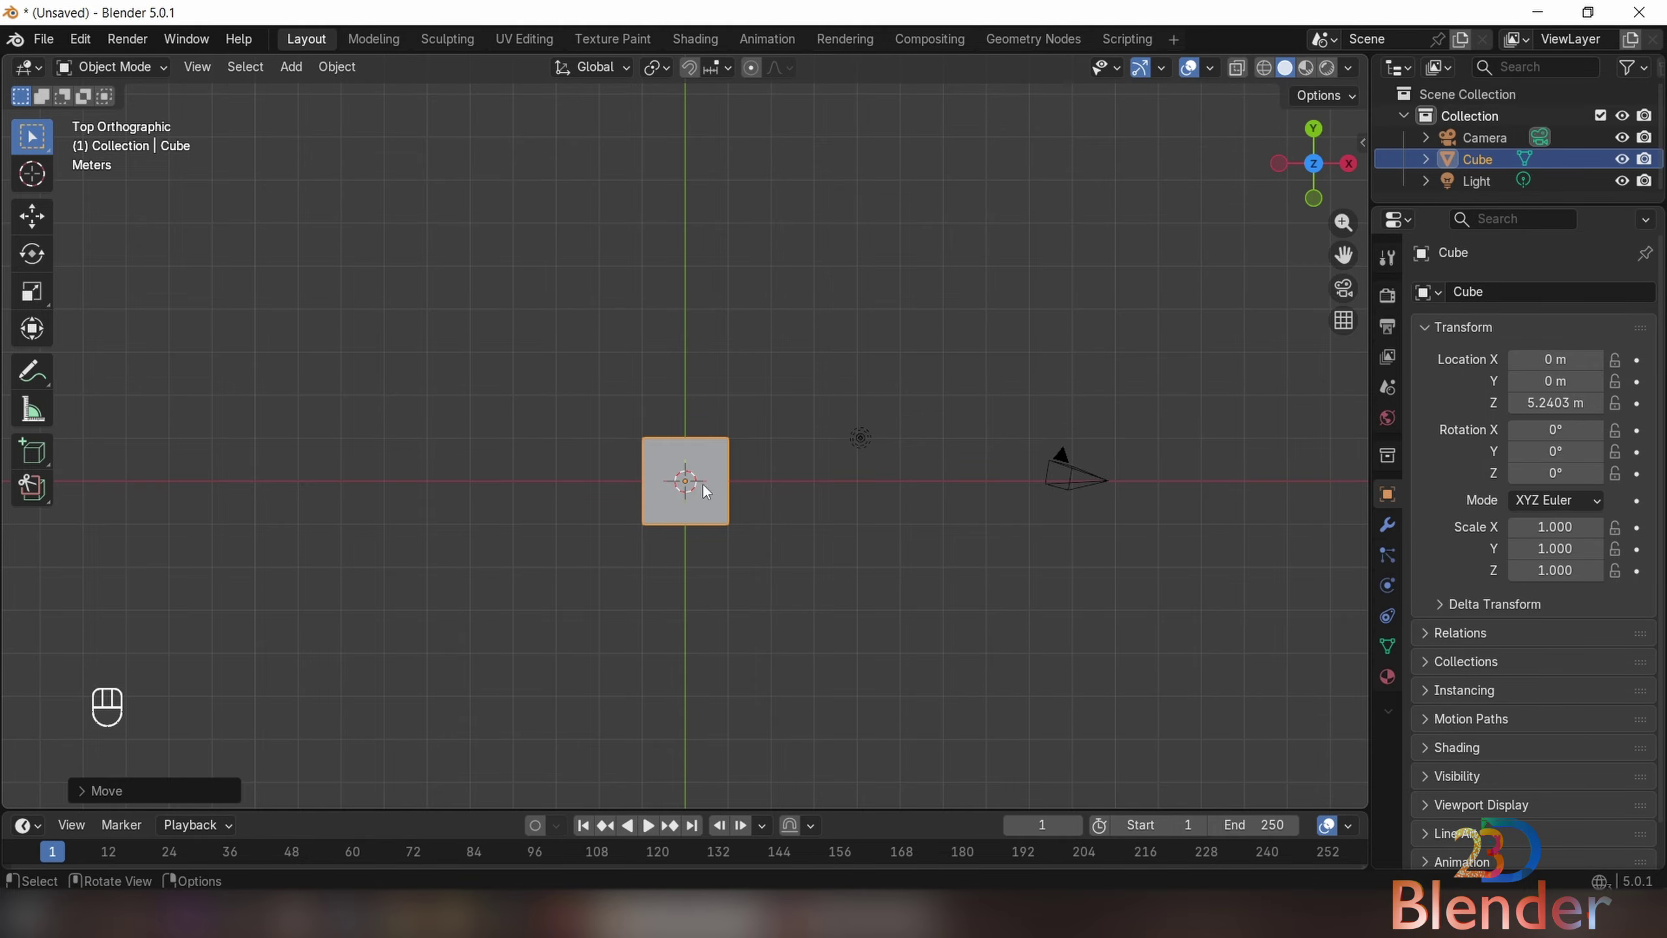
pyautogui.press('KP_1')
pyautogui.press('KP_3')
pyautogui.press('KP_7')
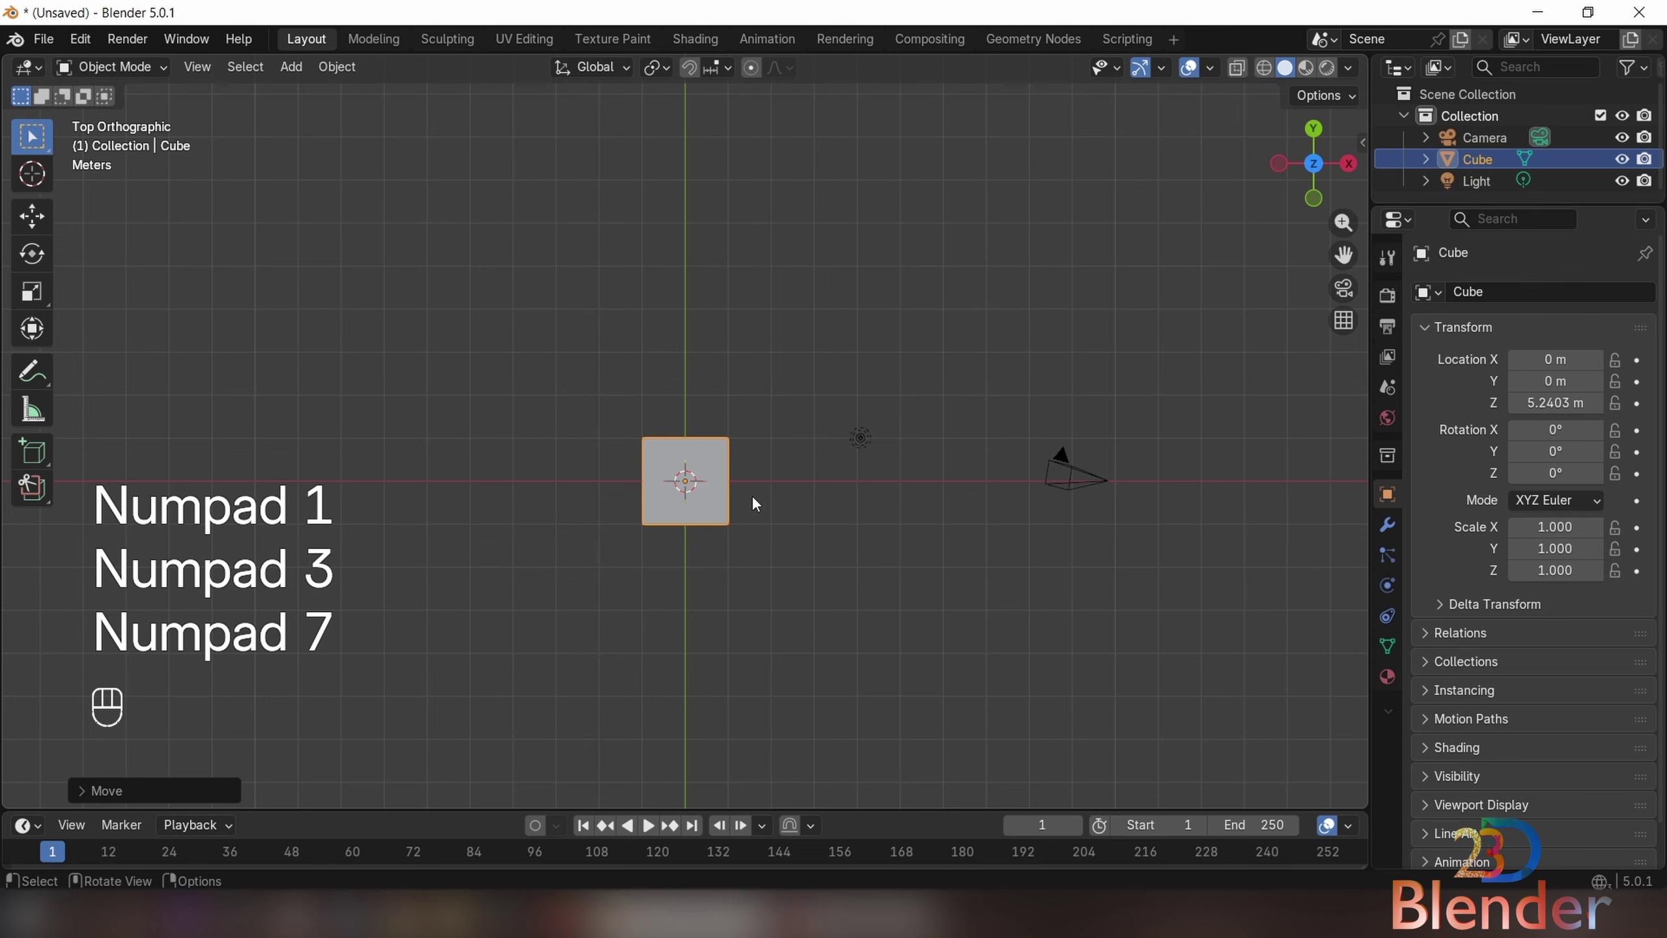
# - Try the Move, Rotate and Scale tools on the cube from an angled perspective view, ending with the combined Transform tool active
pyautogui.moveTo(609, 503); pyautogui.dragTo(114, 285, button='middle')
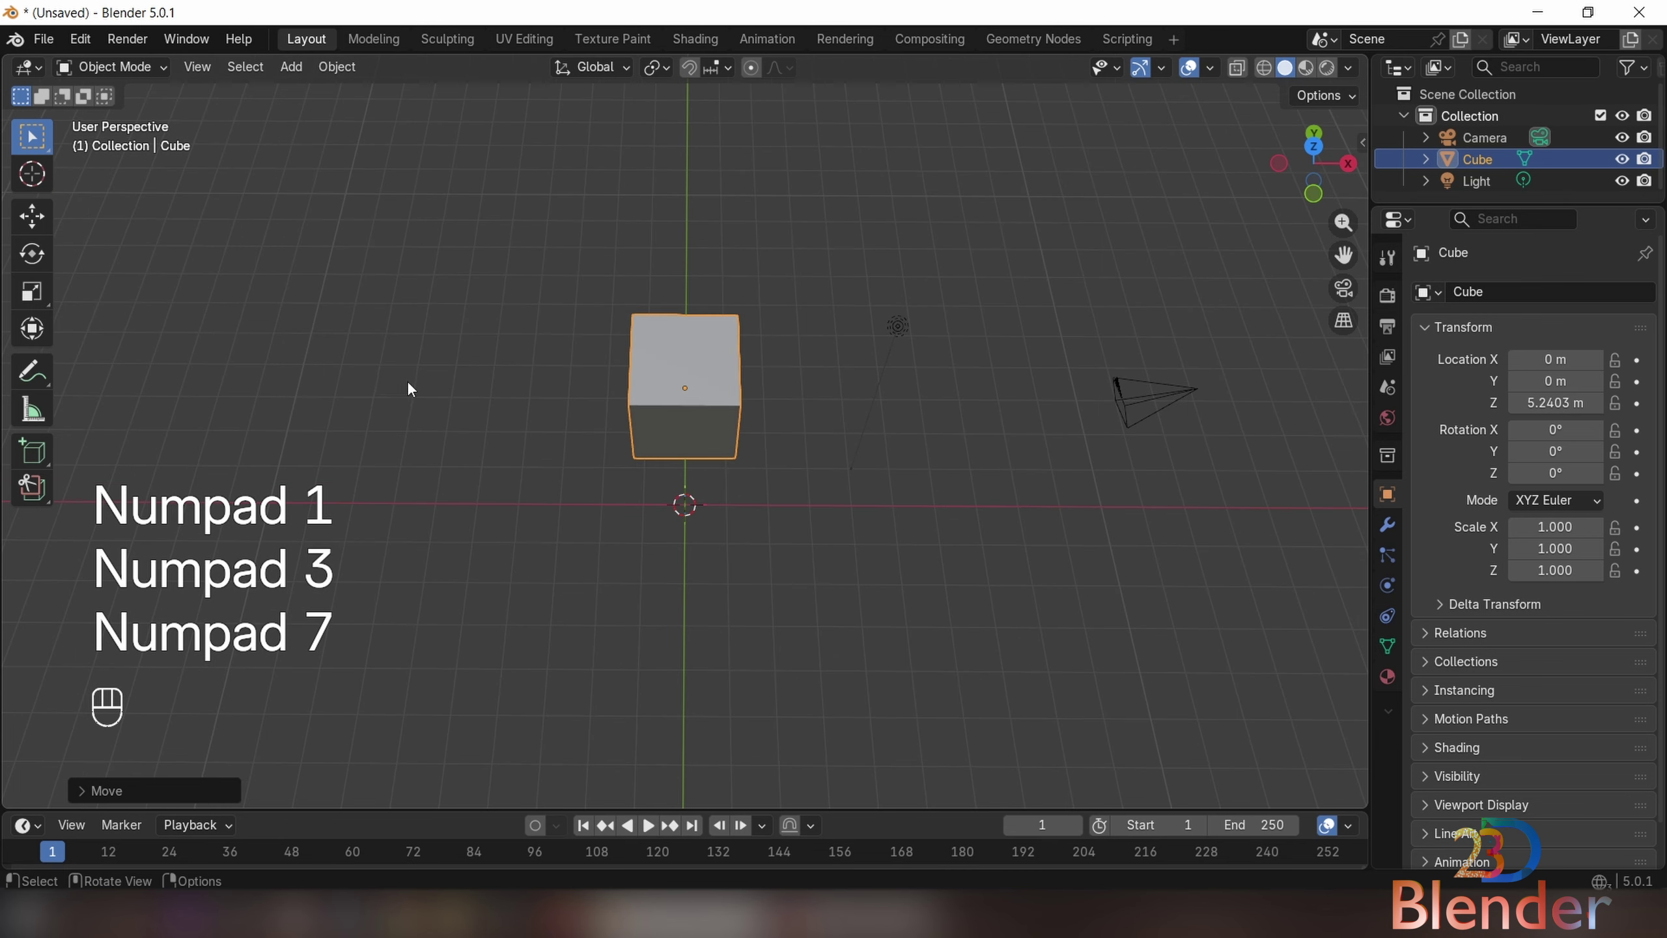
pyautogui.moveTo(408, 389); pyautogui.dragTo(373, 236, button='middle')
pyautogui.click(33, 222)
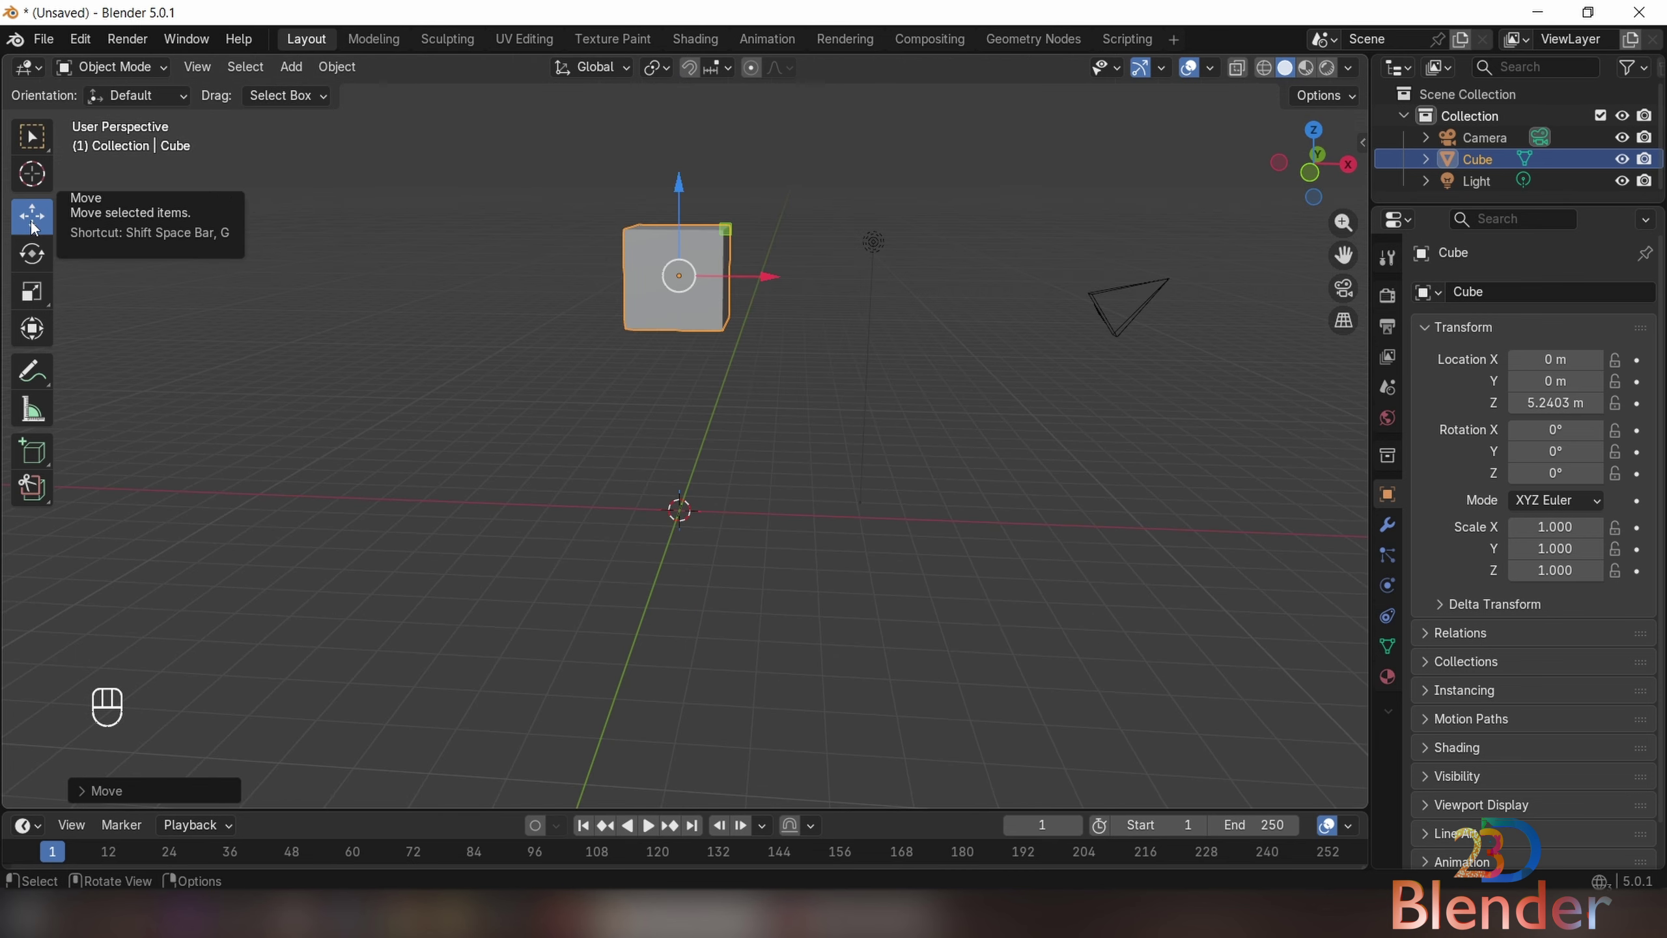
pyautogui.moveTo(670, 209); pyautogui.dragTo(615, 310, button='middle')
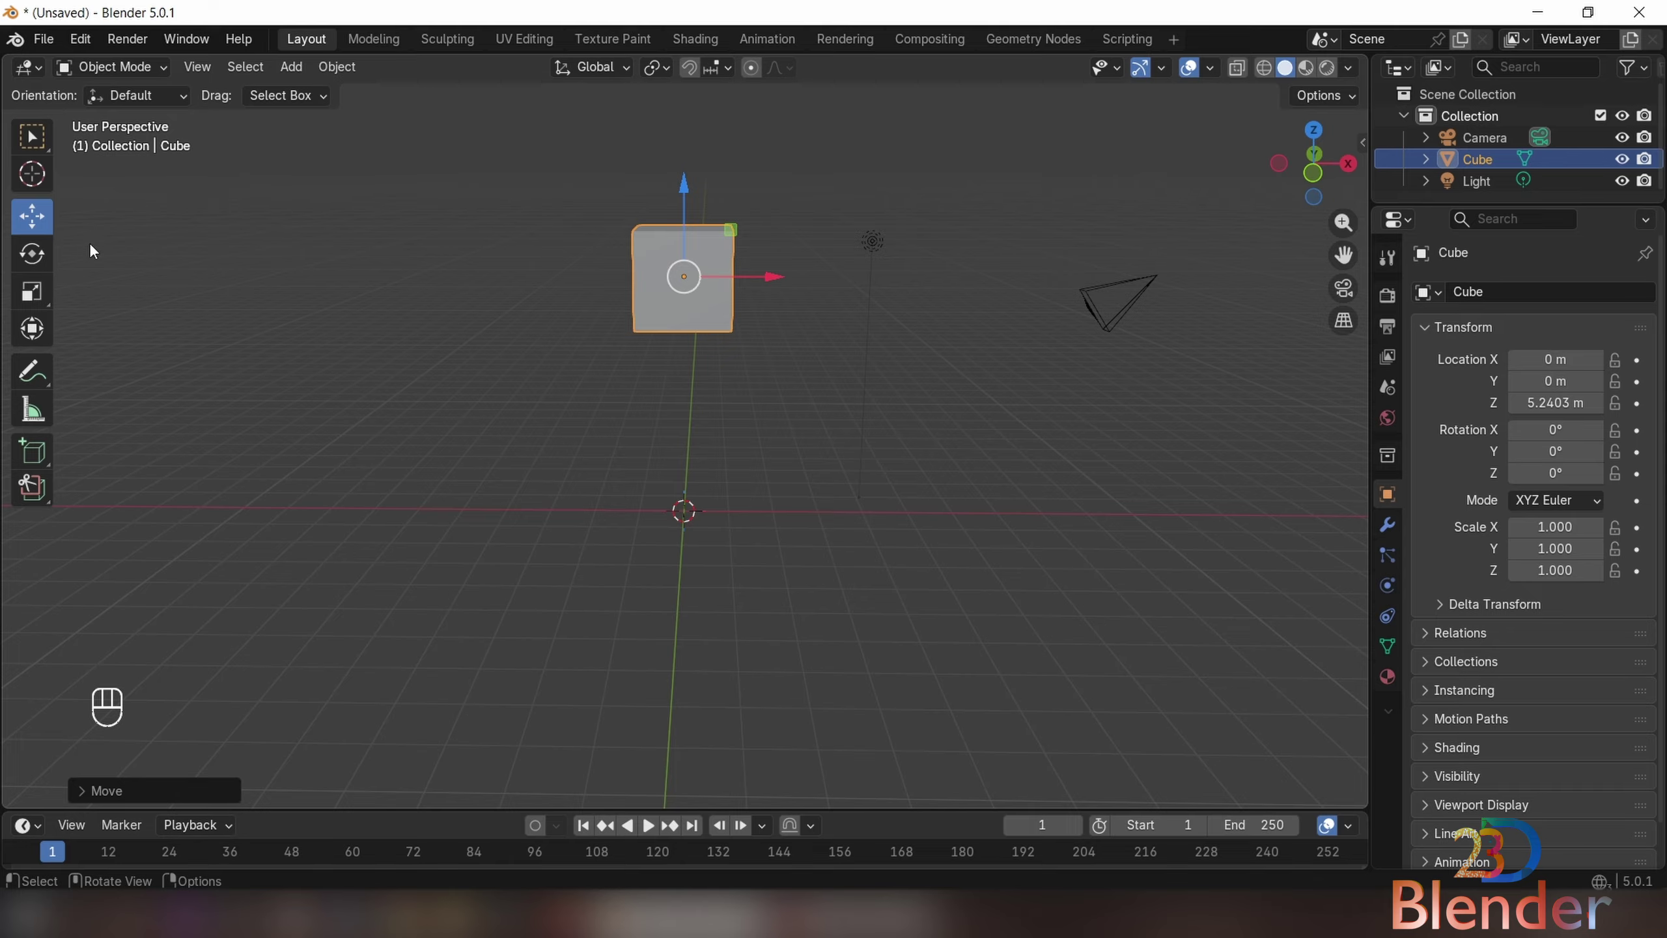
pyautogui.click(31, 253)
pyautogui.click(32, 291)
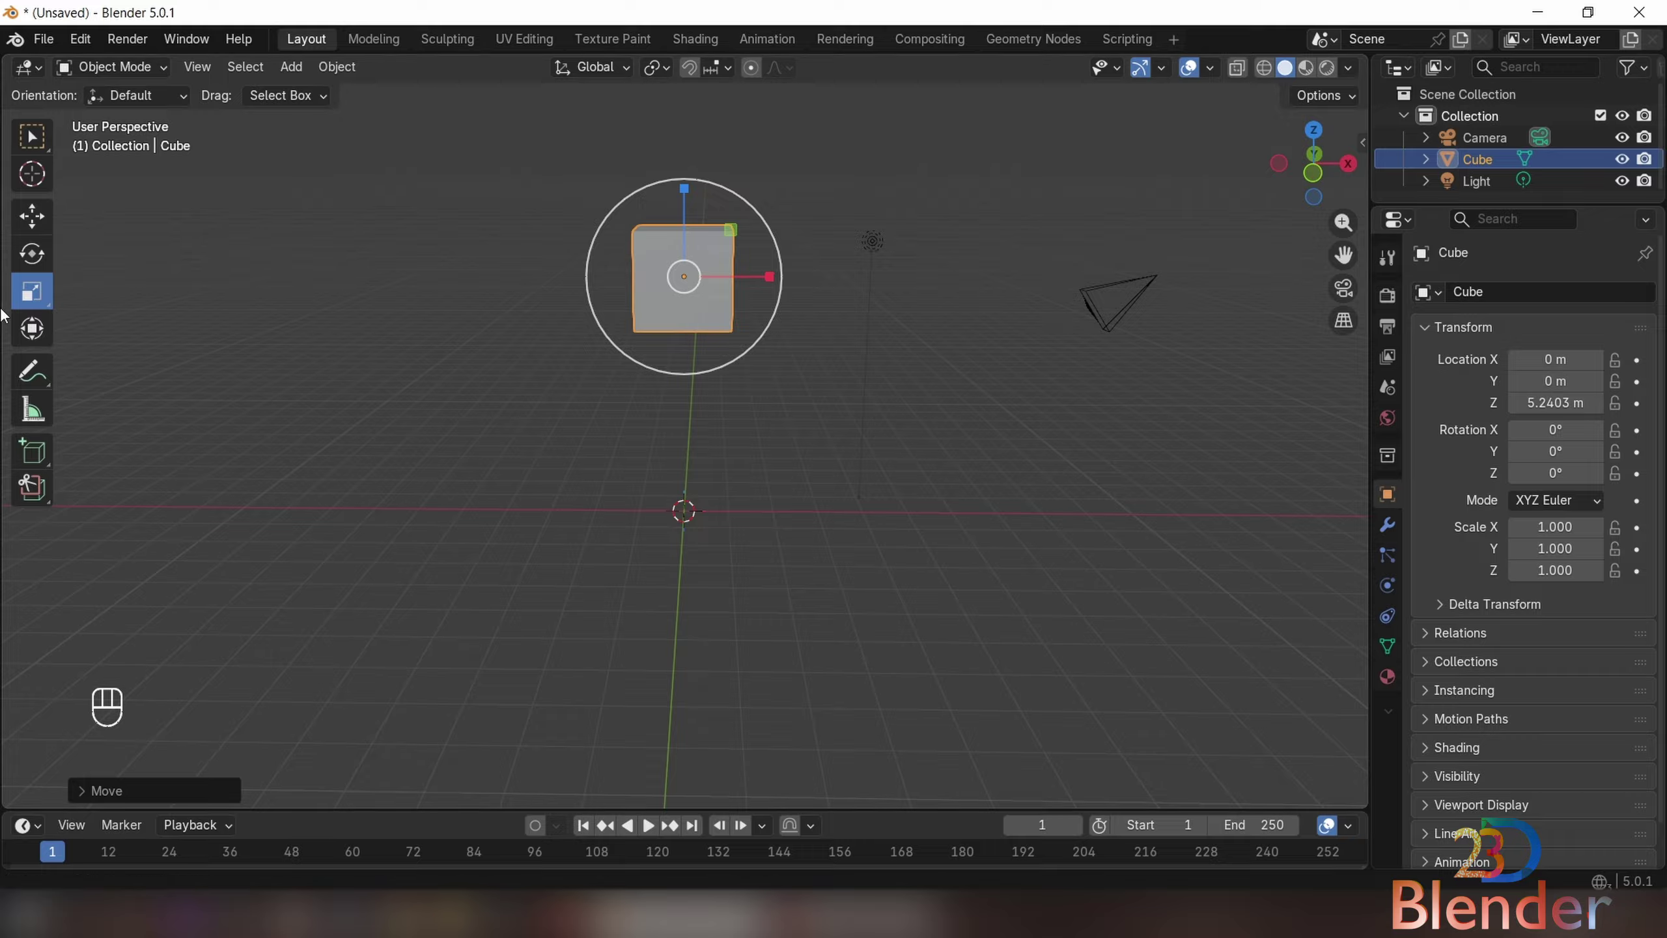
pyautogui.click(39, 327)
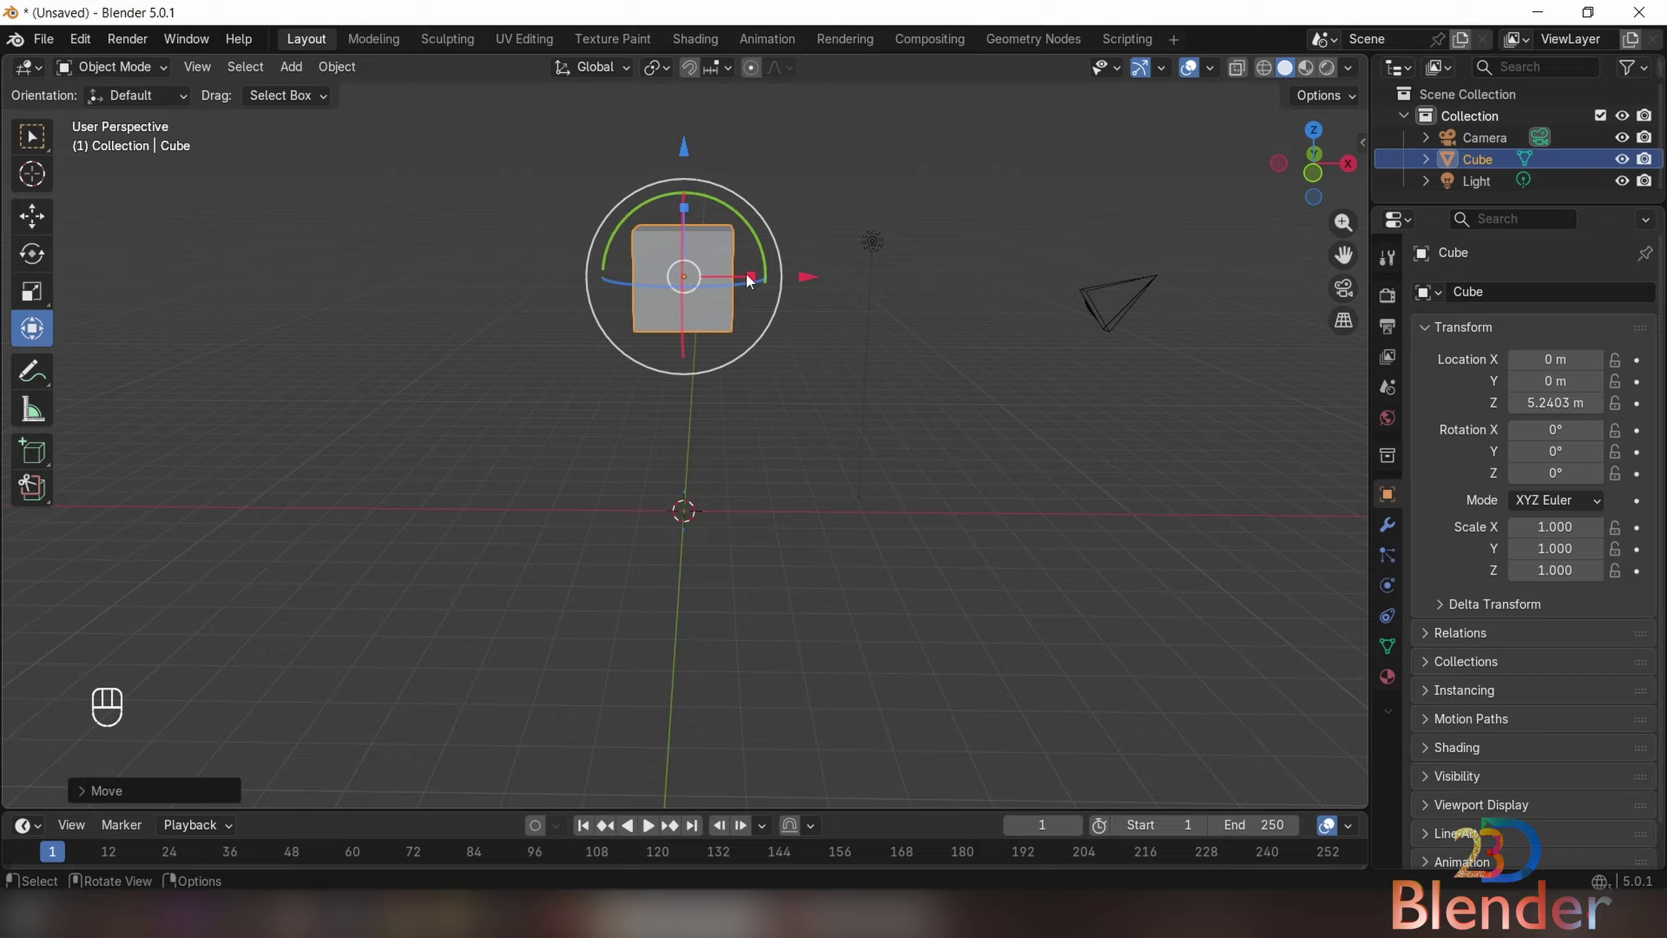
# - Stretch the cube along the X axis to a scale of about 1.625 with the Transform gizmo
pyautogui.moveTo(748, 275)
pyautogui.mouseDown()
pyautogui.moveTo(804, 289)
pyautogui.moveTo(773, 291)
pyautogui.mouseUp()
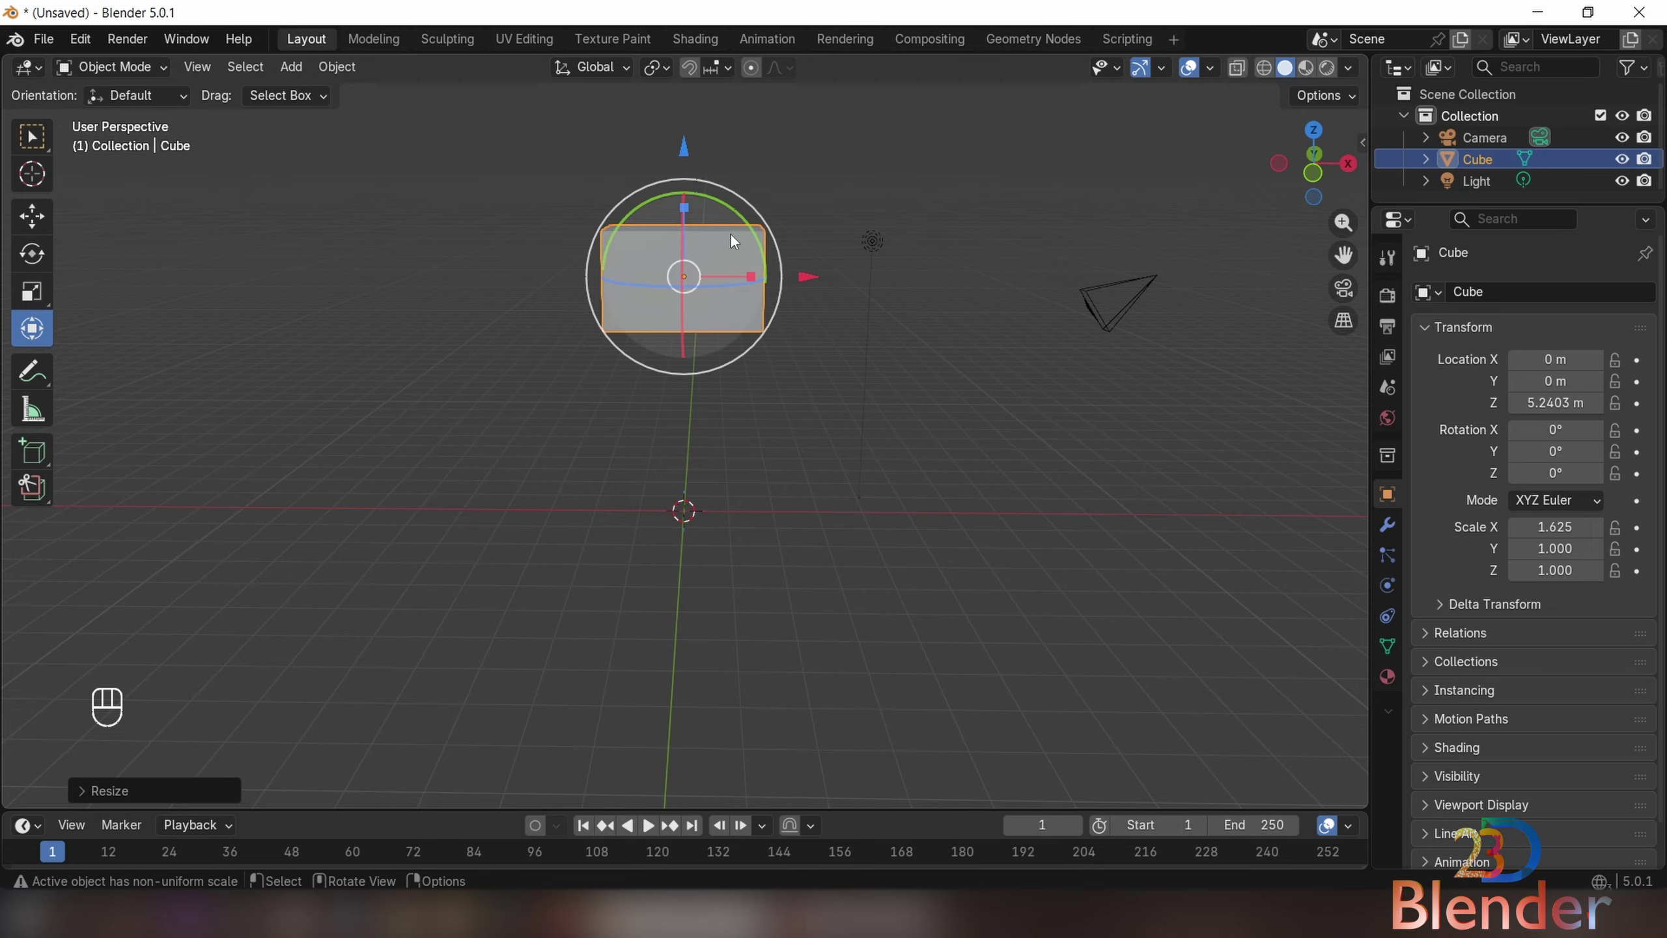
pyautogui.hotkey('ctrl', 'z')
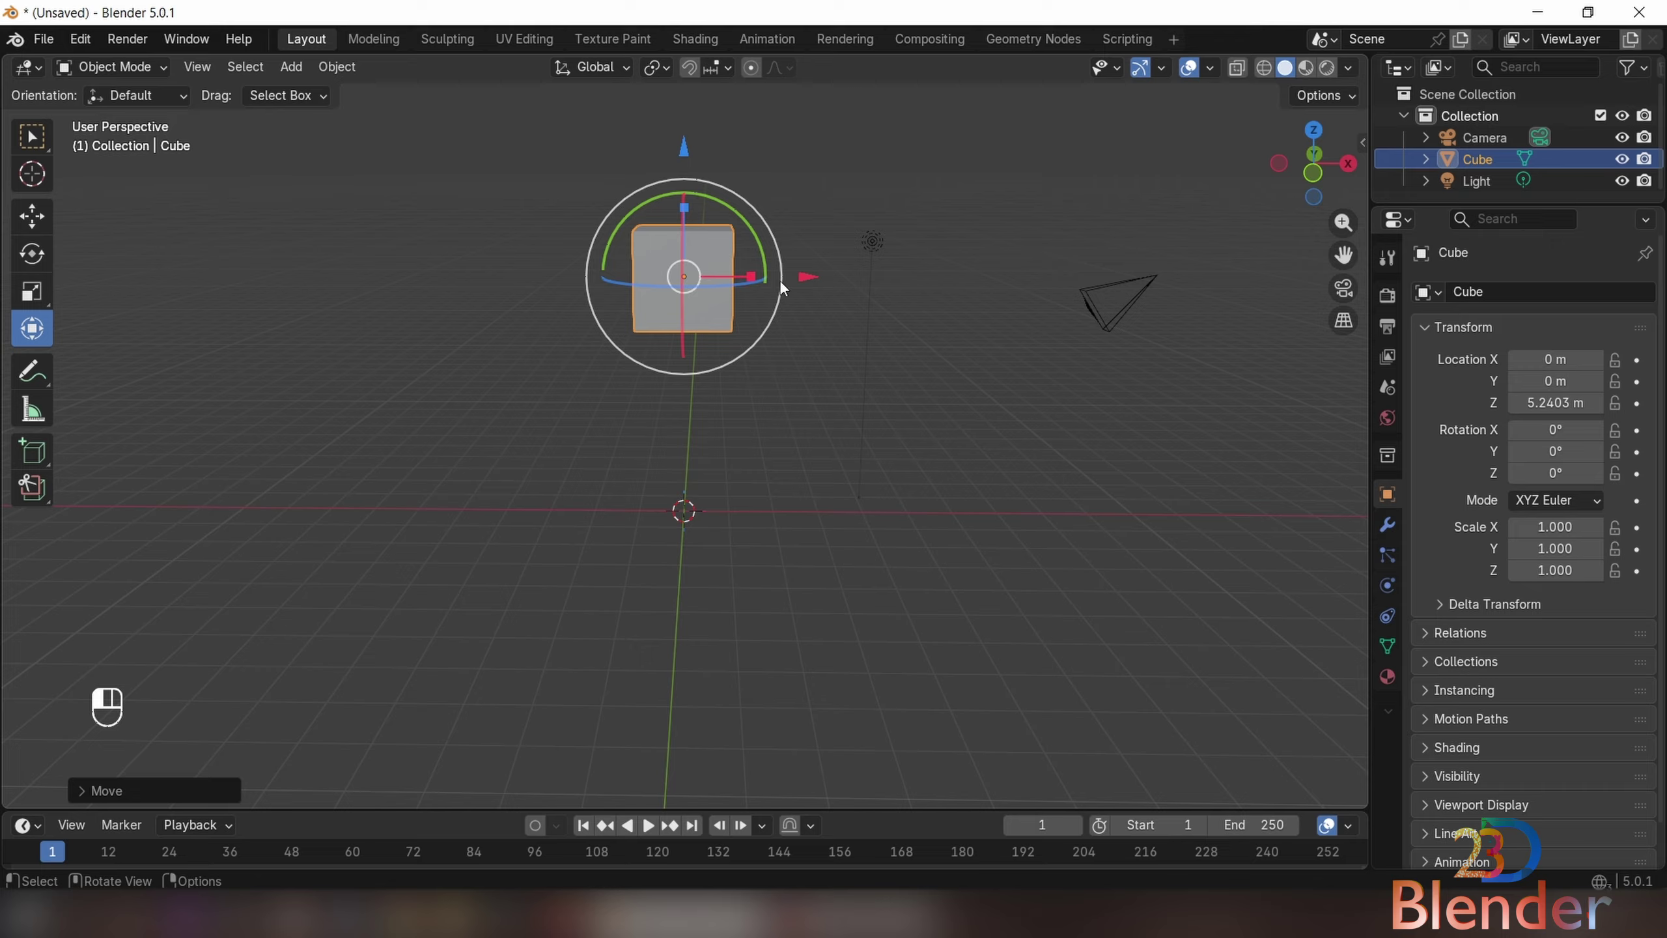
pyautogui.moveTo(761, 276)
pyautogui.mouseDown()
pyautogui.moveTo(796, 287)
pyautogui.moveTo(758, 275)
pyautogui.mouseUp()
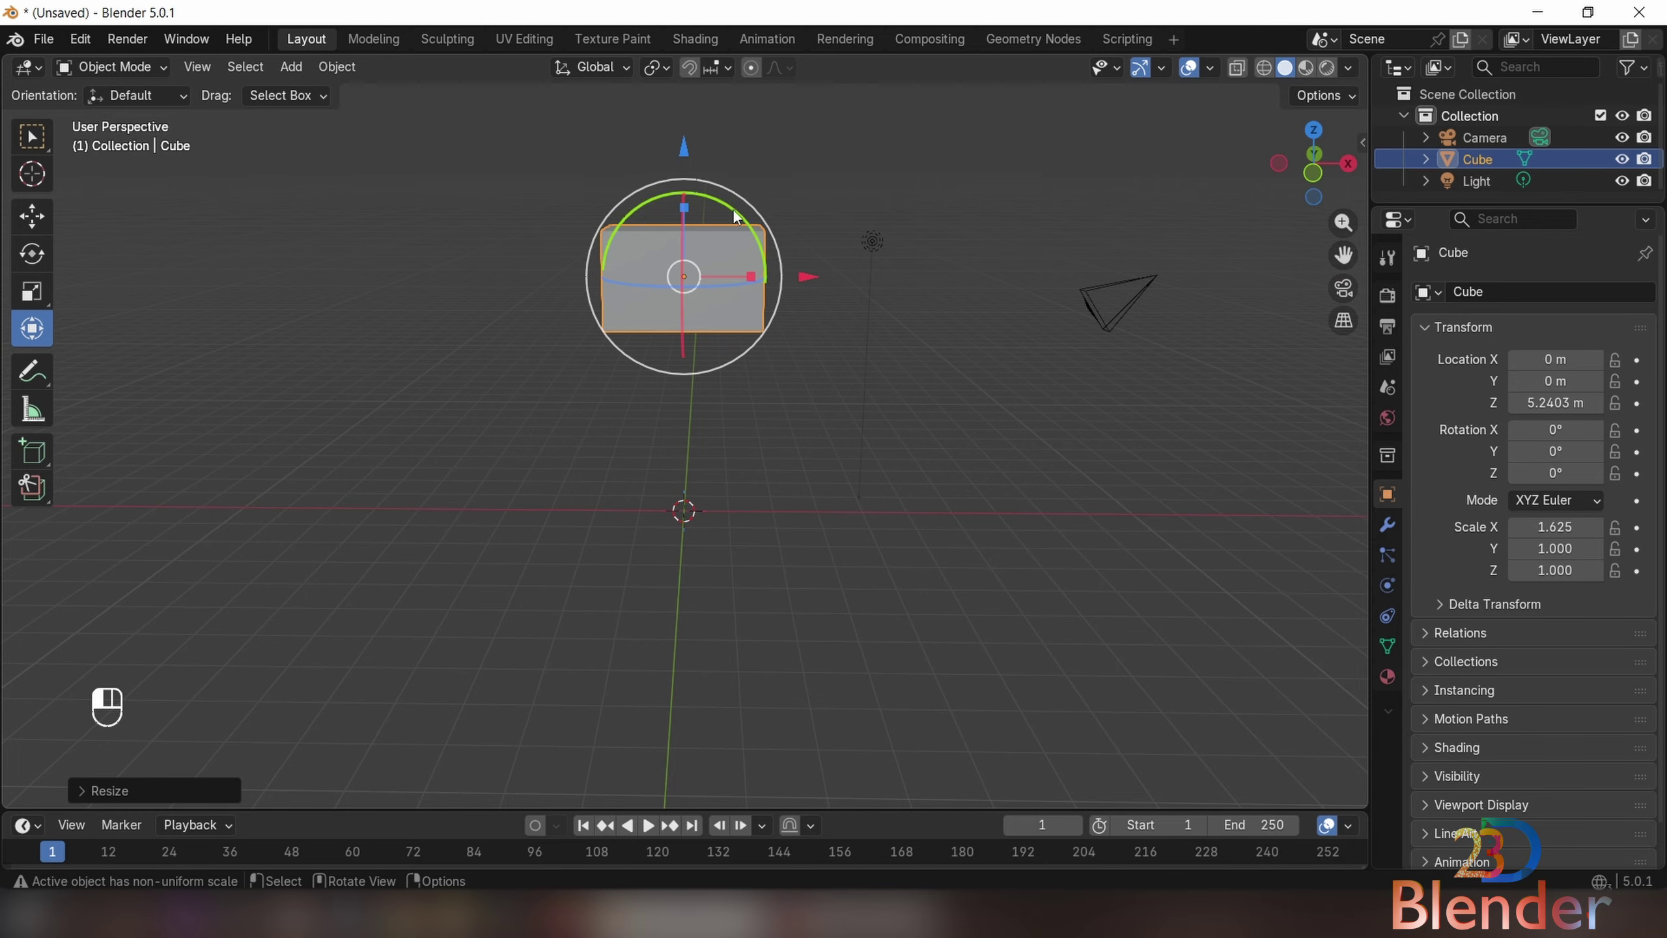
# - Rotate the cube about 16° around Y and move it freely to about X -1.18 m, Y -0.37 m, Z 4.05 m
pyautogui.moveTo(733, 209); pyautogui.dragTo(823, 281)
pyautogui.moveTo(717, 285); pyautogui.dragTo(629, 345)
pyautogui.click(682, 303)
pyautogui.click(675, 270)
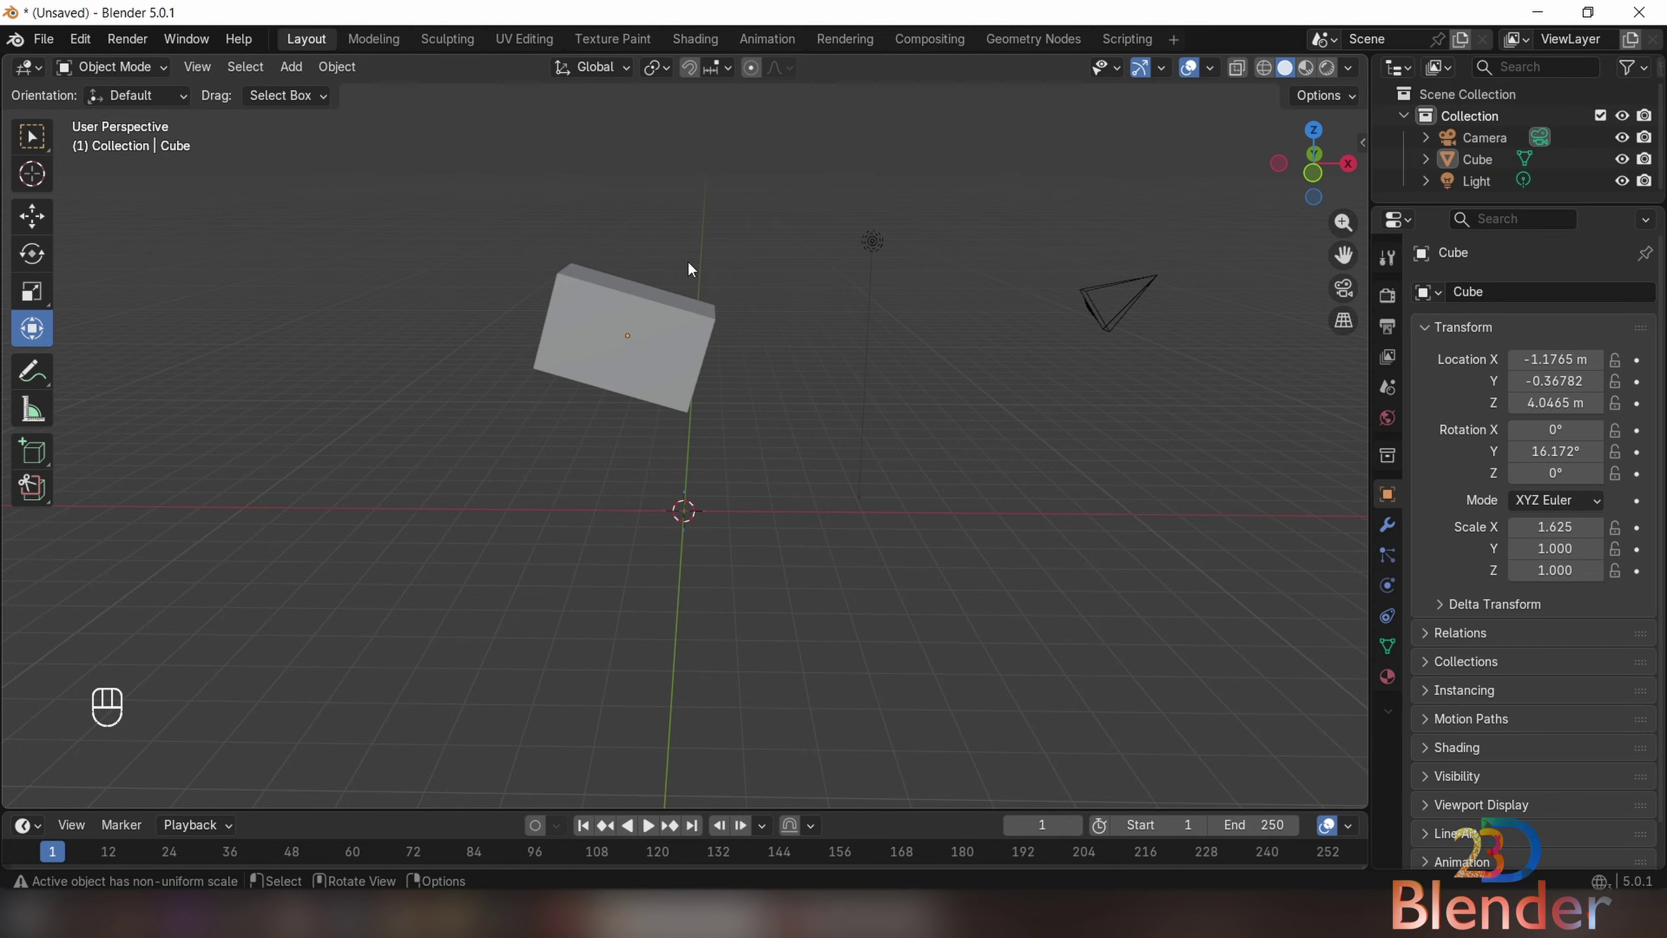
pyautogui.click(688, 320)
# - Rotate the cube around Y to about -48° and turn it with trackball rotation to about 60°, -29°, -32°
pyautogui.moveTo(666, 264); pyautogui.dragTo(581, 270)
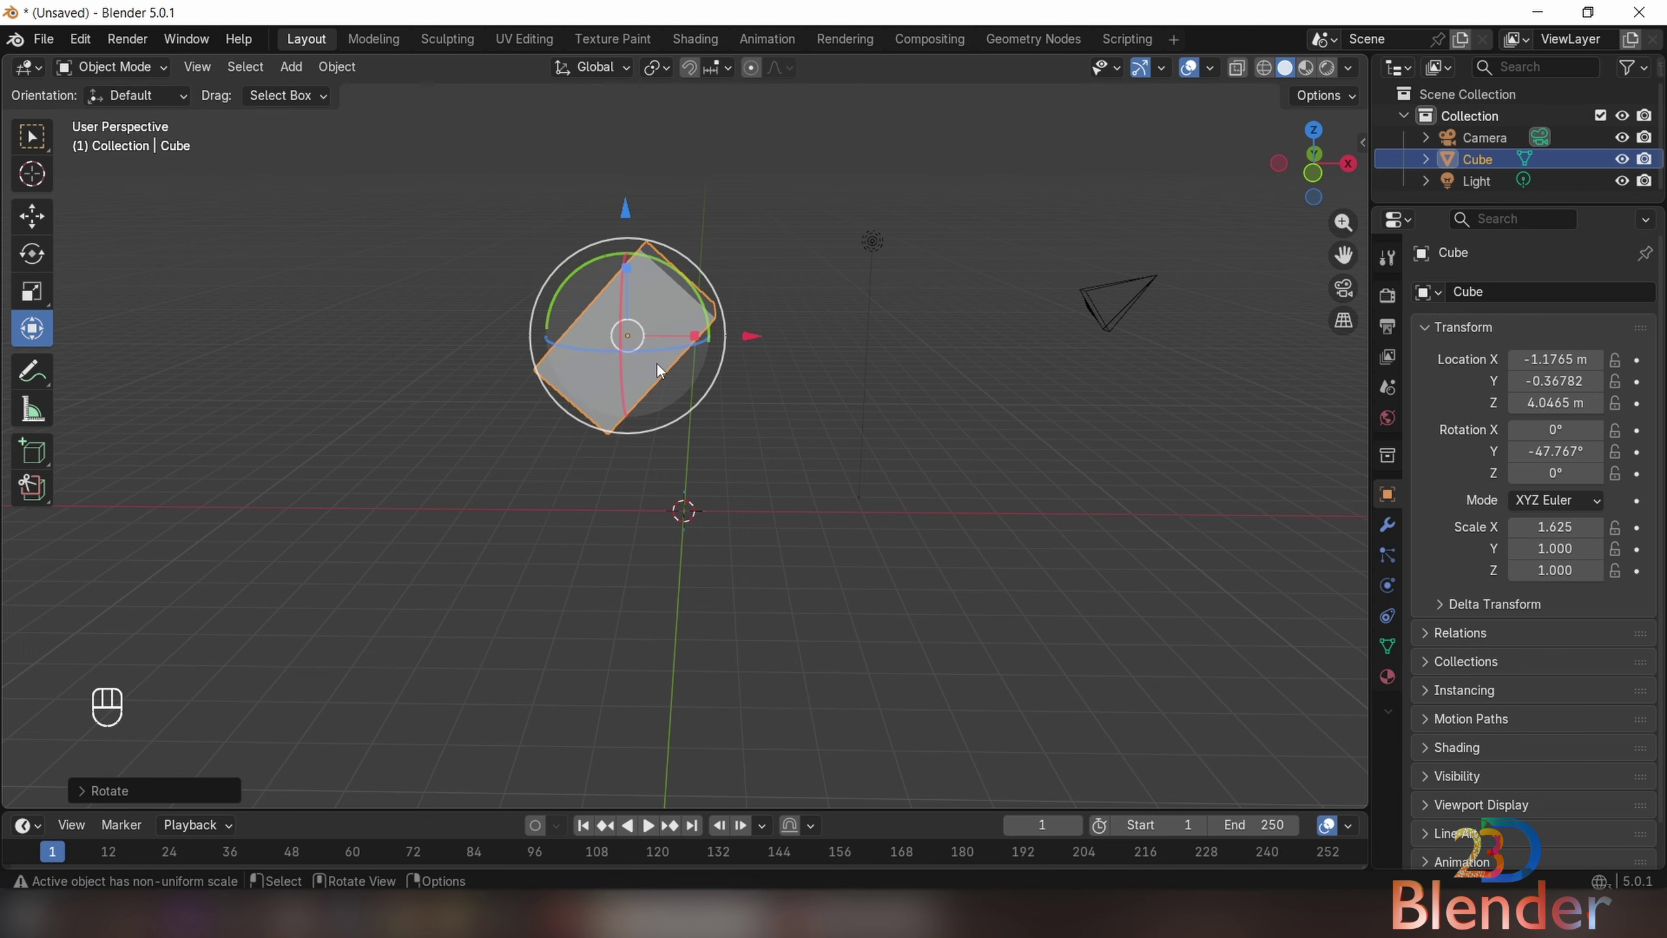
pyautogui.moveTo(657, 364); pyautogui.dragTo(732, 391)
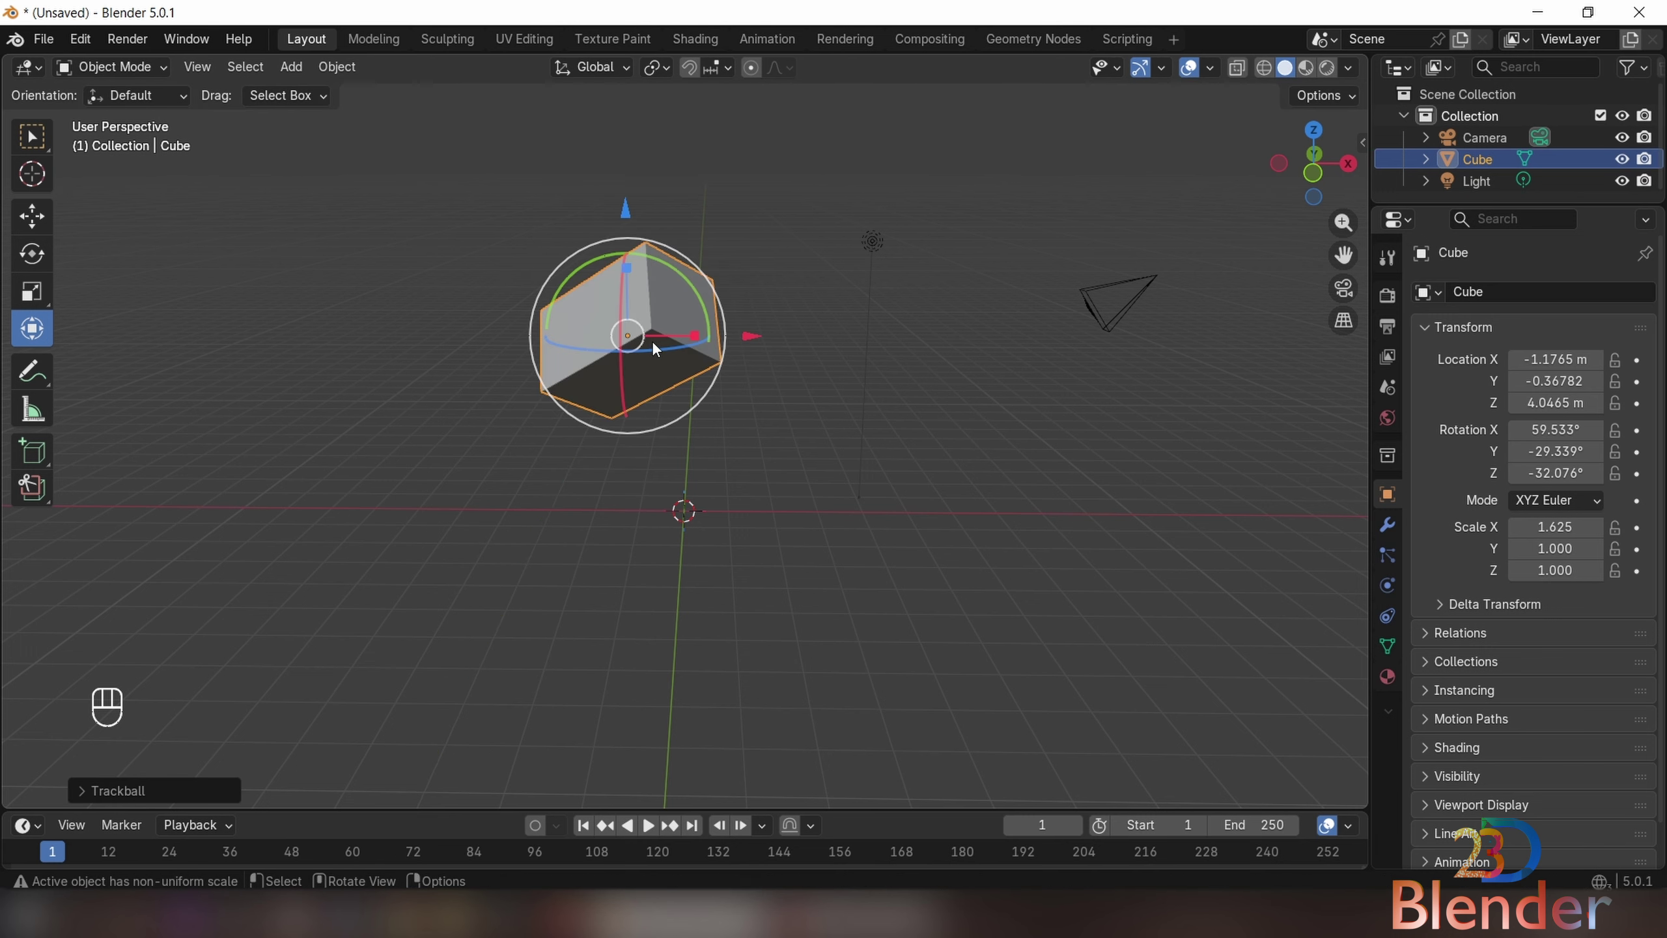
# - Move the cube freely to about X -1.45 m, Y -0.41 m, Z 3.92 m and rotate it to about -36°, 38°, -92°
pyautogui.moveTo(637, 339); pyautogui.dragTo(649, 363)
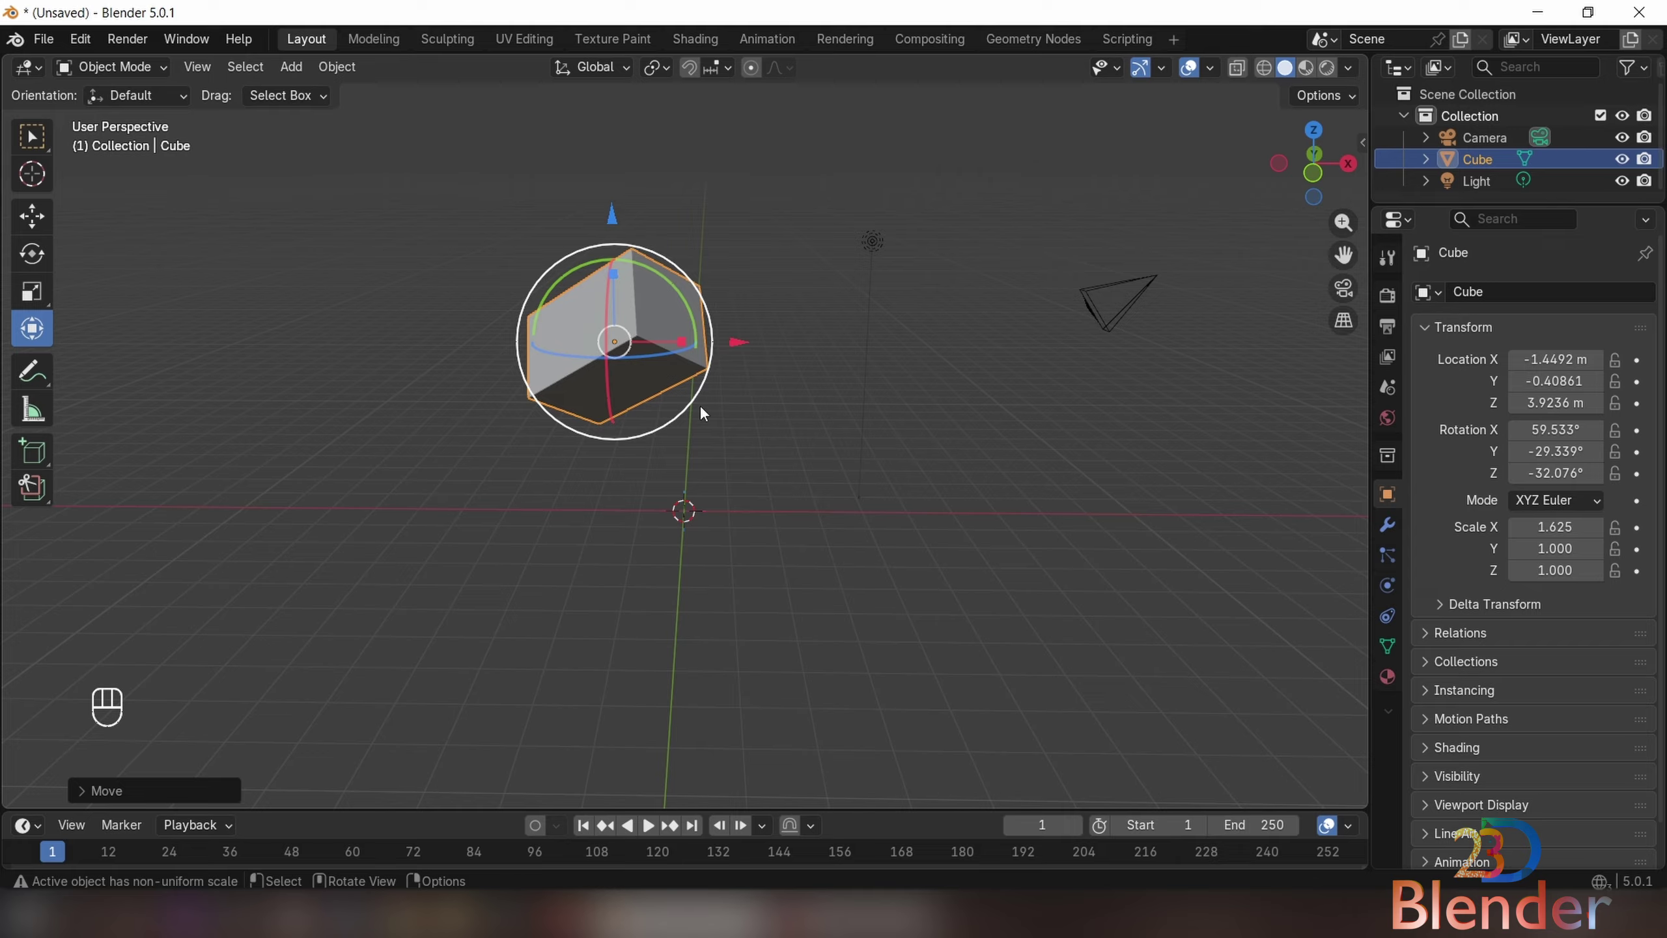
pyautogui.moveTo(700, 404); pyautogui.dragTo(599, 430)
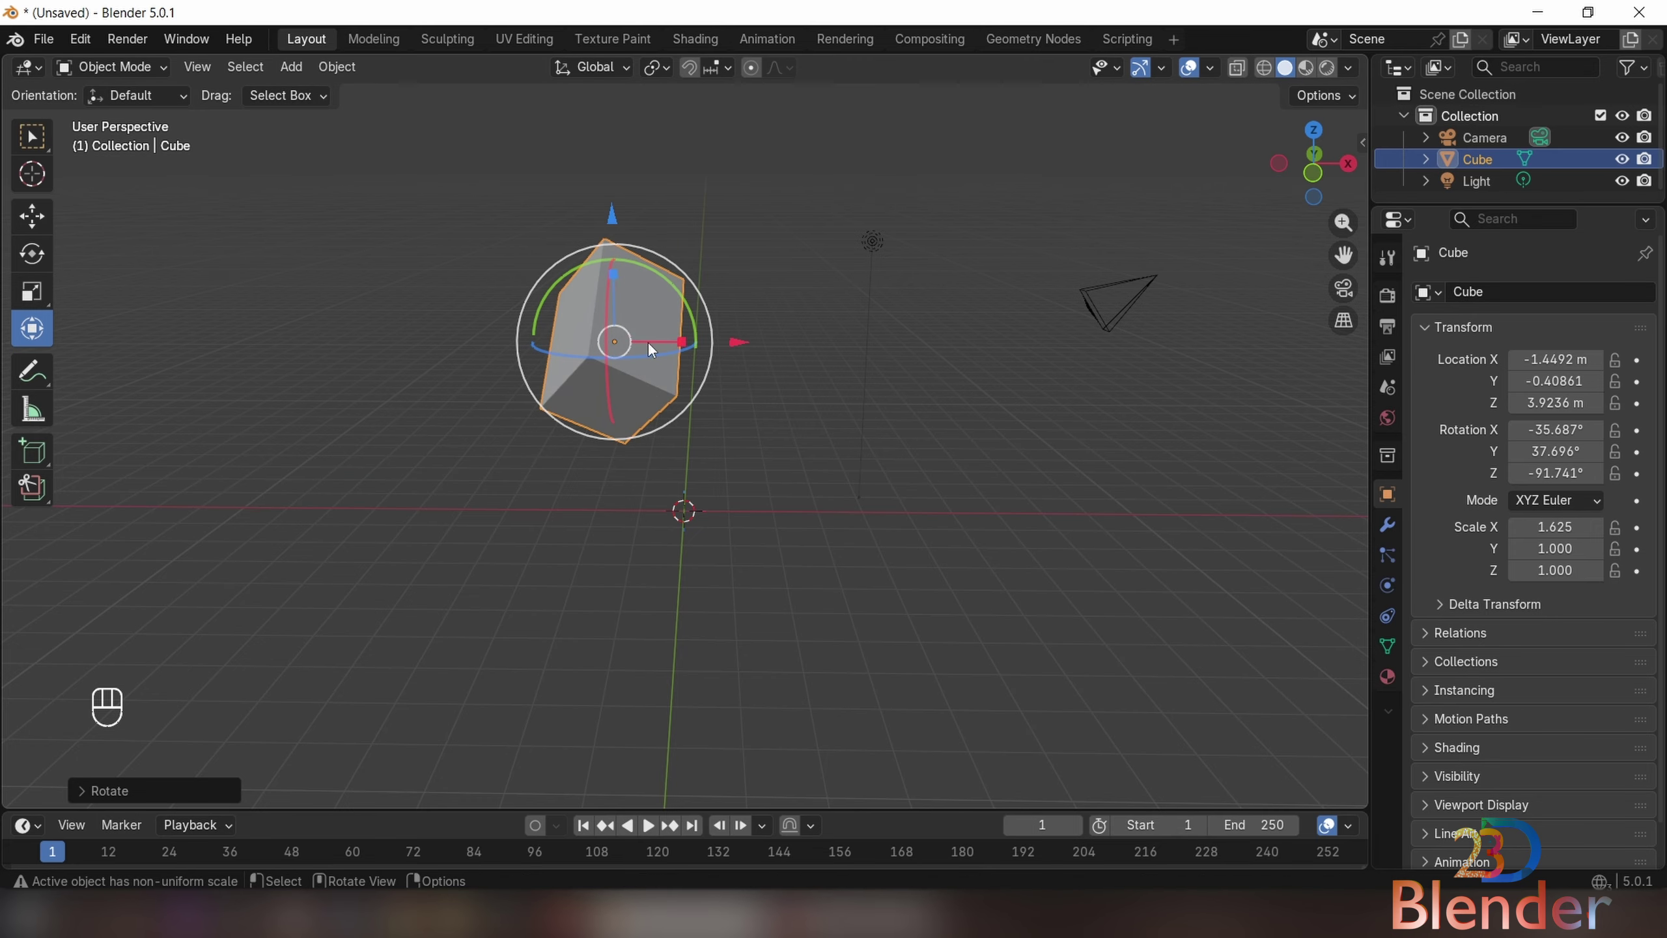
pyautogui.moveTo(682, 342); pyautogui.dragTo(797, 375)
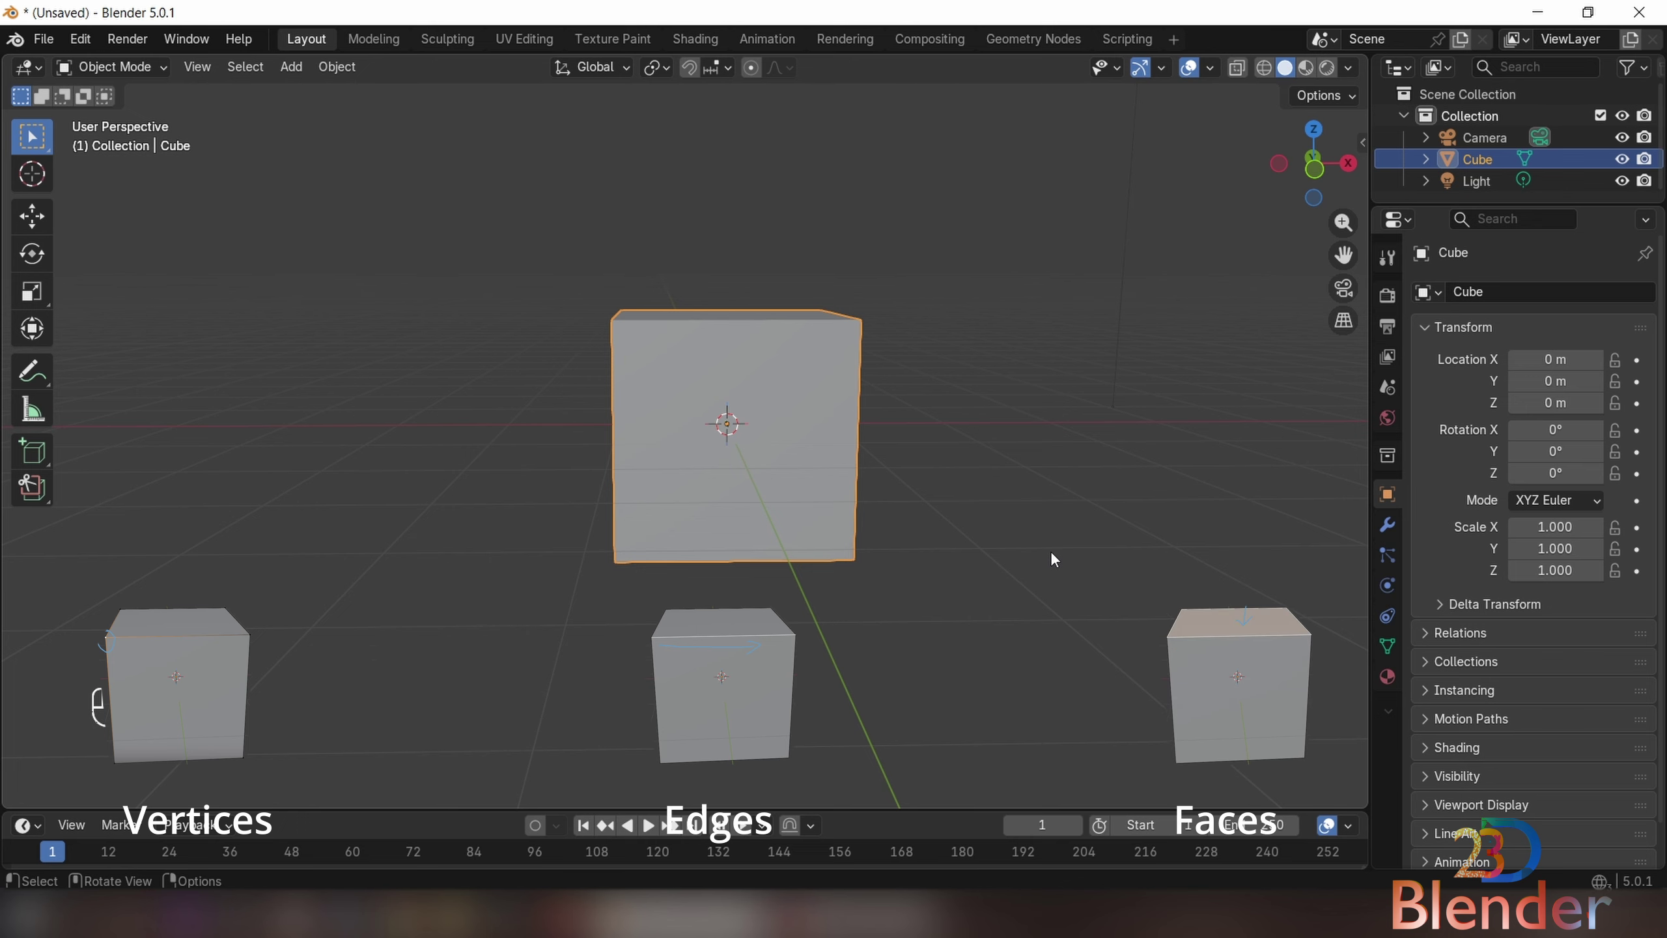
# - Check the available interaction modes and toggle the cube between Object Mode and Edit Mode, ending in Edit Mode
pyautogui.click(138, 70)
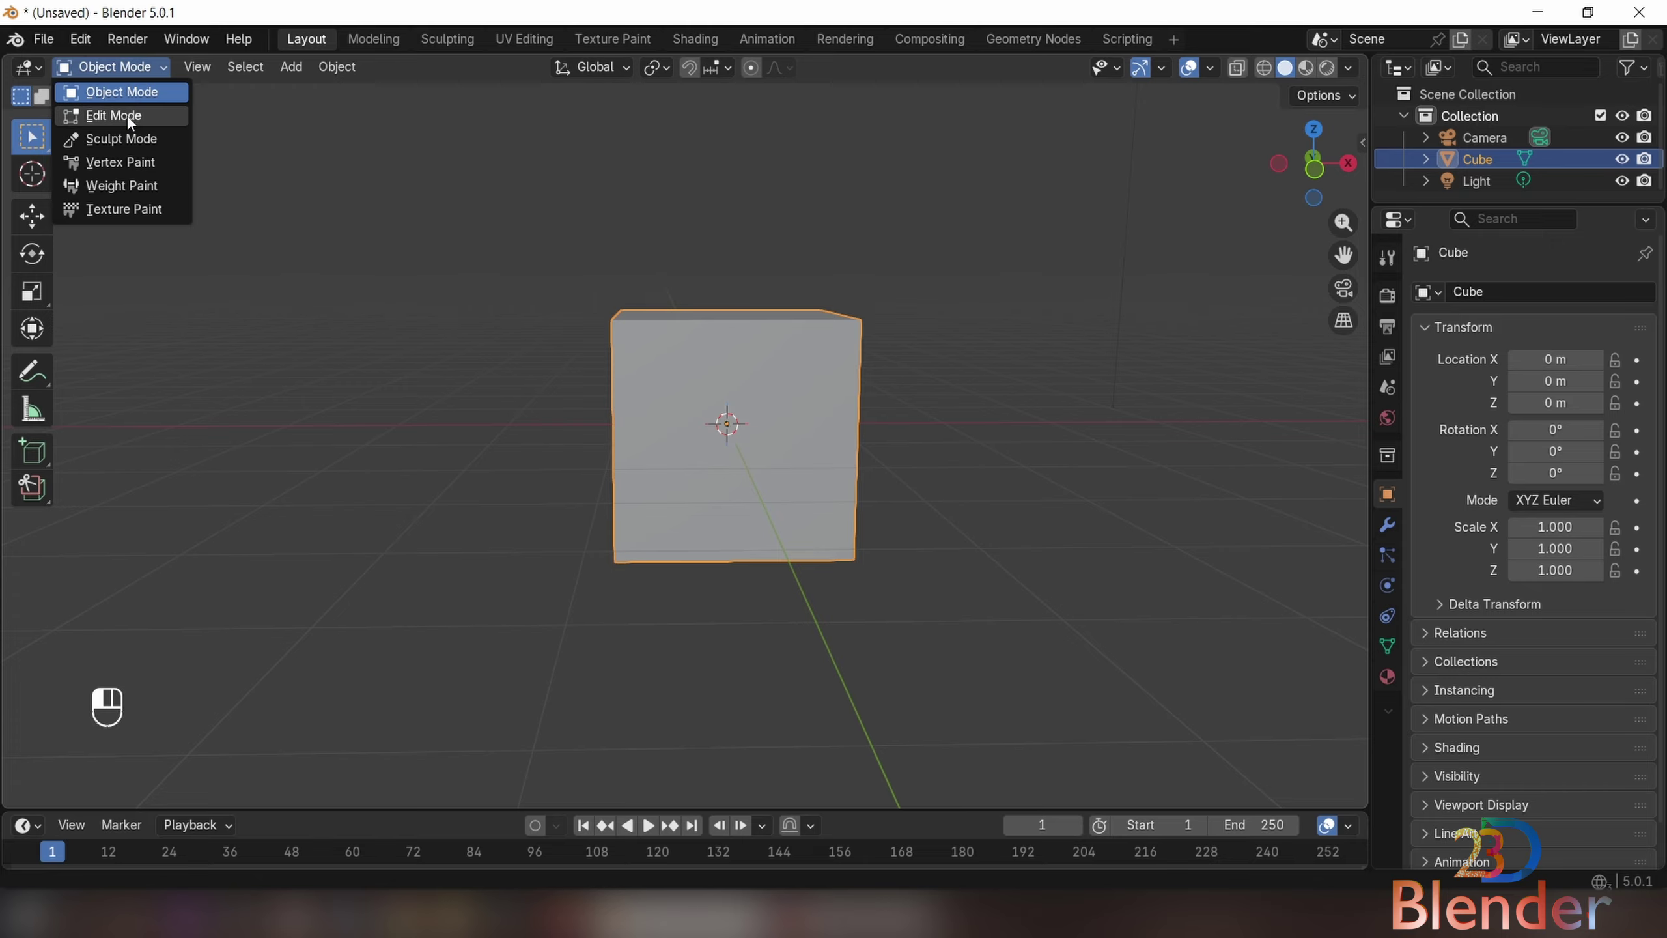
pyautogui.click(174, 94)
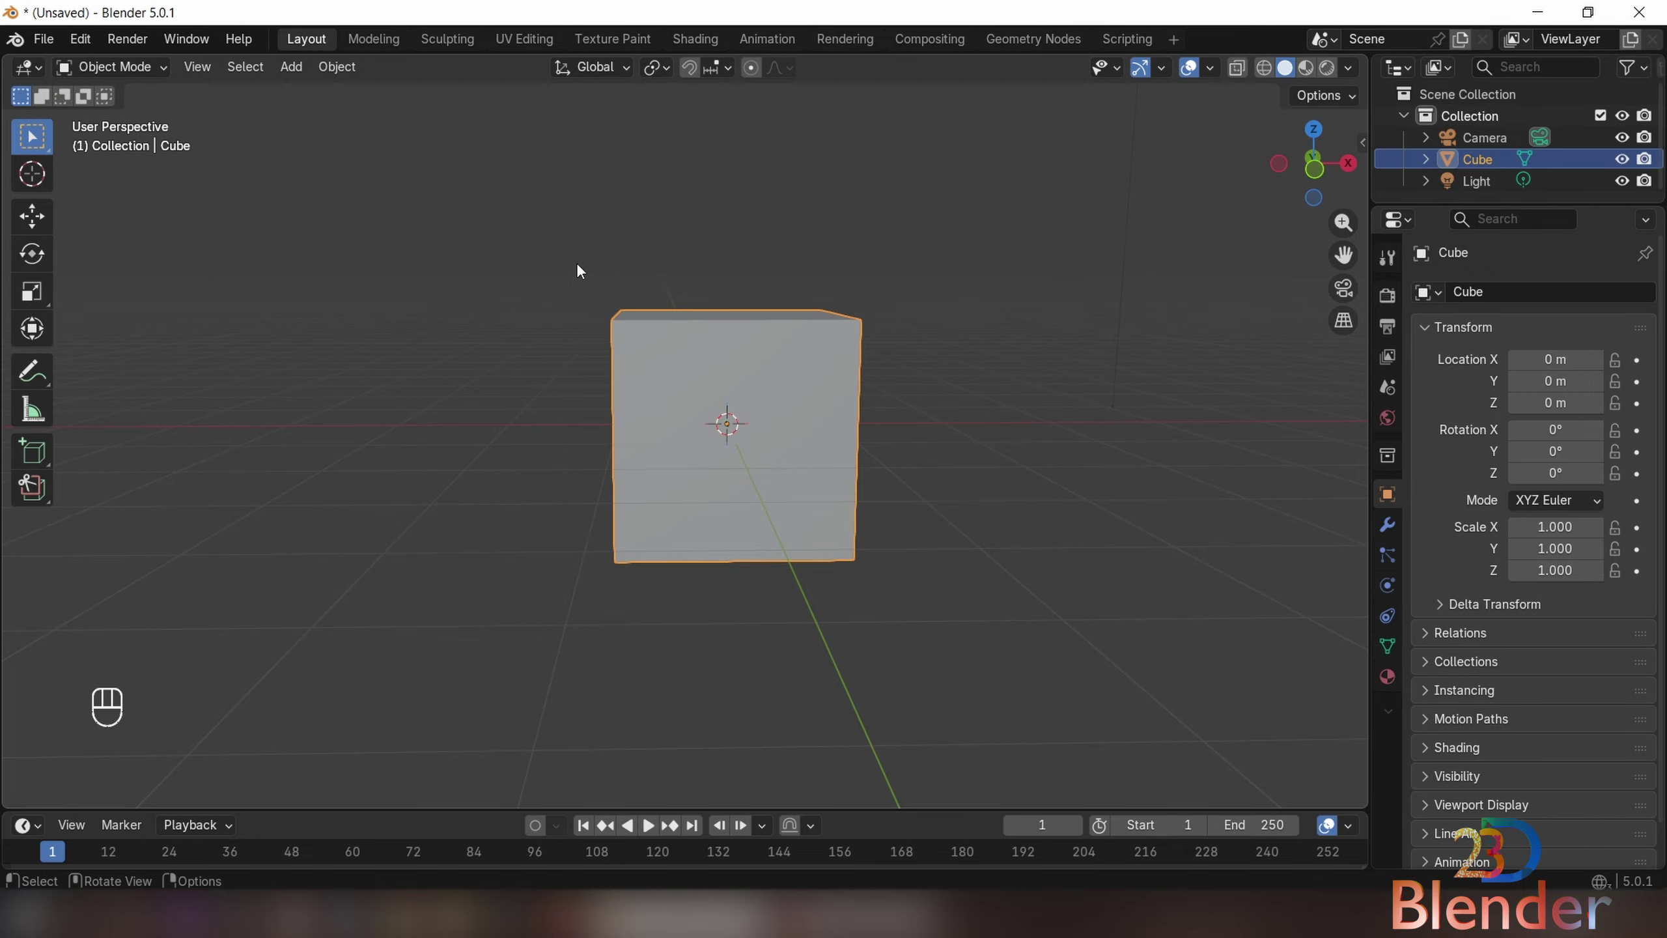
pyautogui.press('Tab')
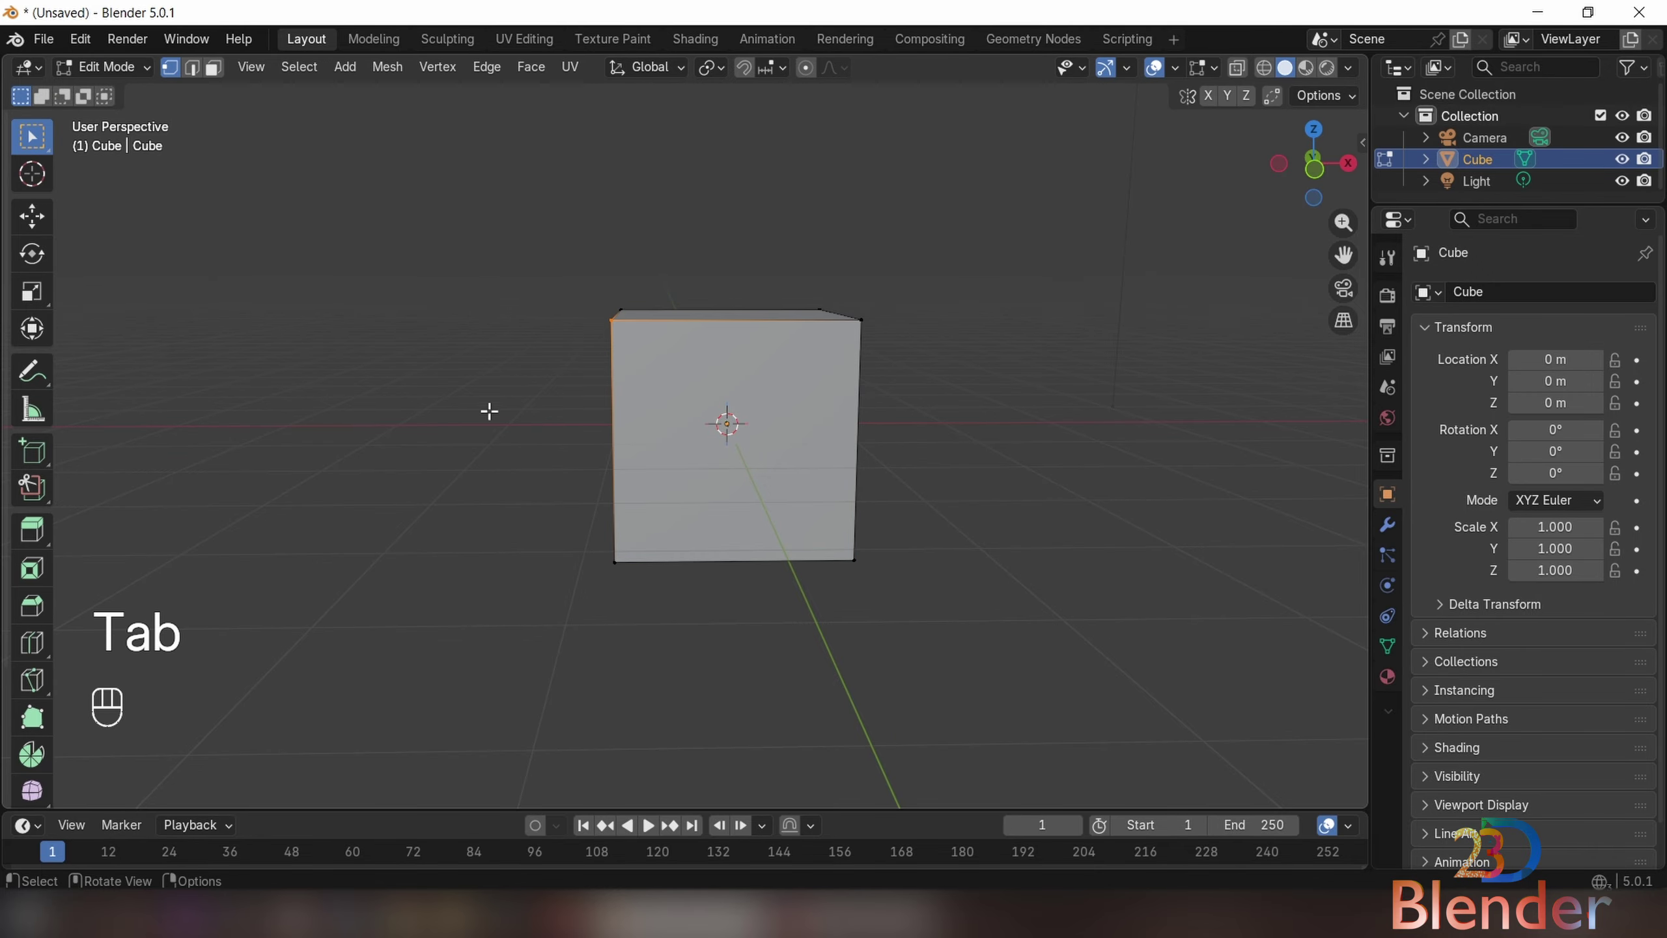
pyautogui.press('Tab')
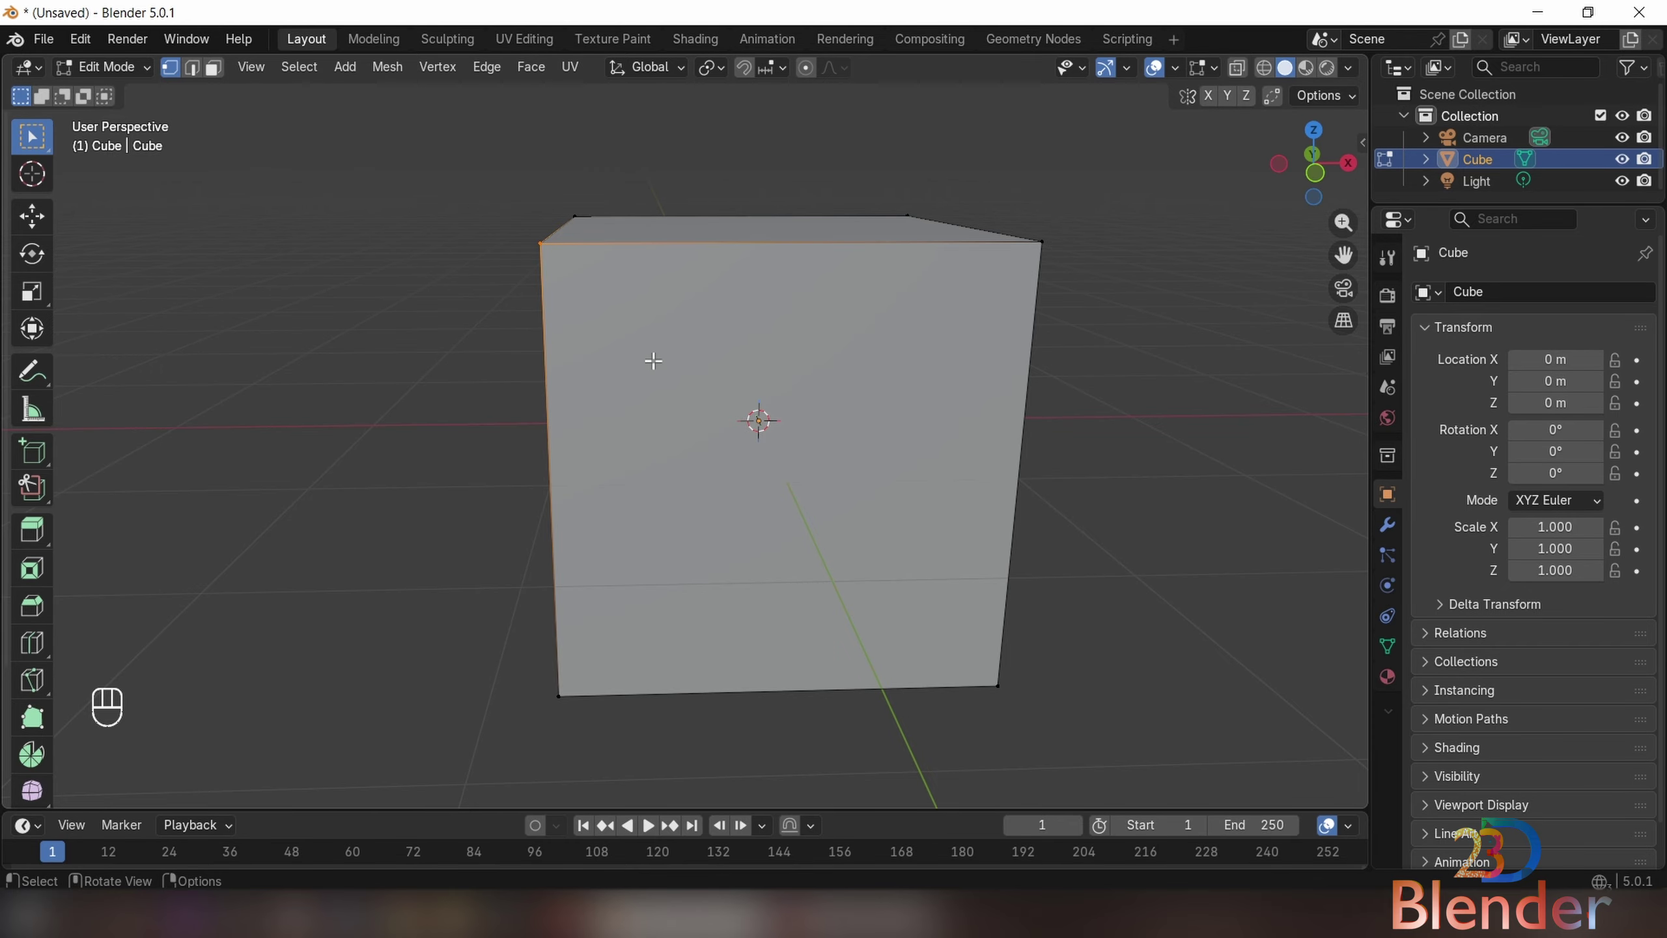
# - Annotate the cube by circling an upper front corner, tracing the upper front edge and labelling the top face "faces"
pyautogui.moveTo(653, 361); pyautogui.dragTo(590, 360, button='middle')
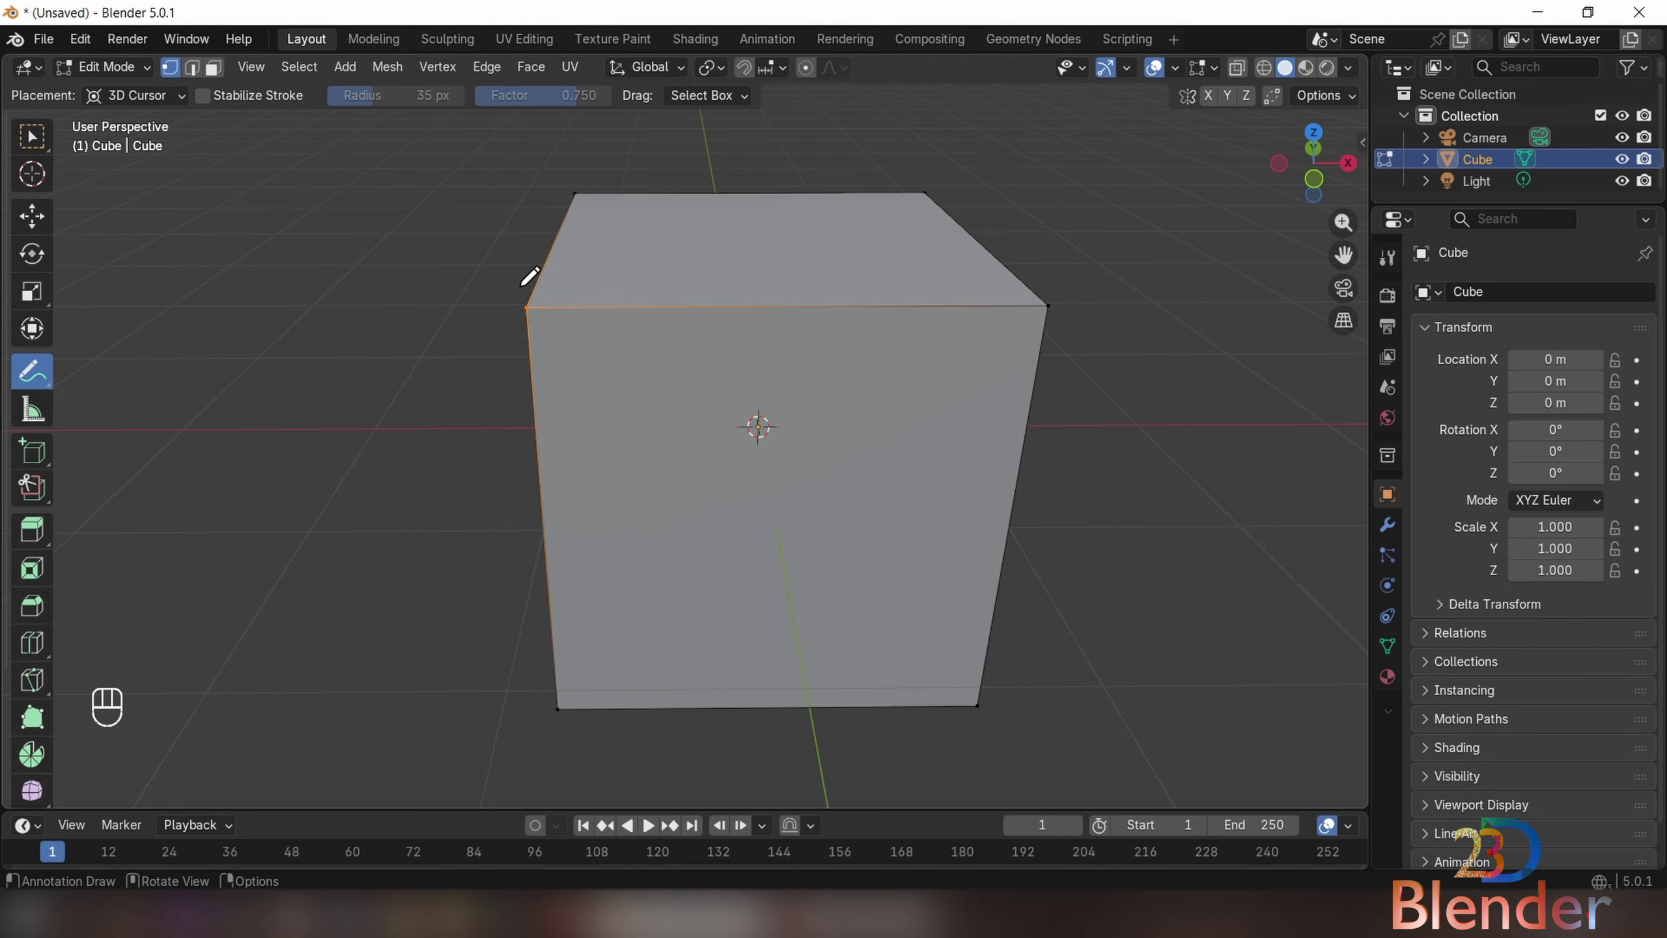
pyautogui.moveTo(467, 287)
pyautogui.mouseDown()
pyautogui.moveTo(568, 259)
pyautogui.moveTo(569, 305)
pyautogui.moveTo(982, 306)
pyautogui.mouseUp()
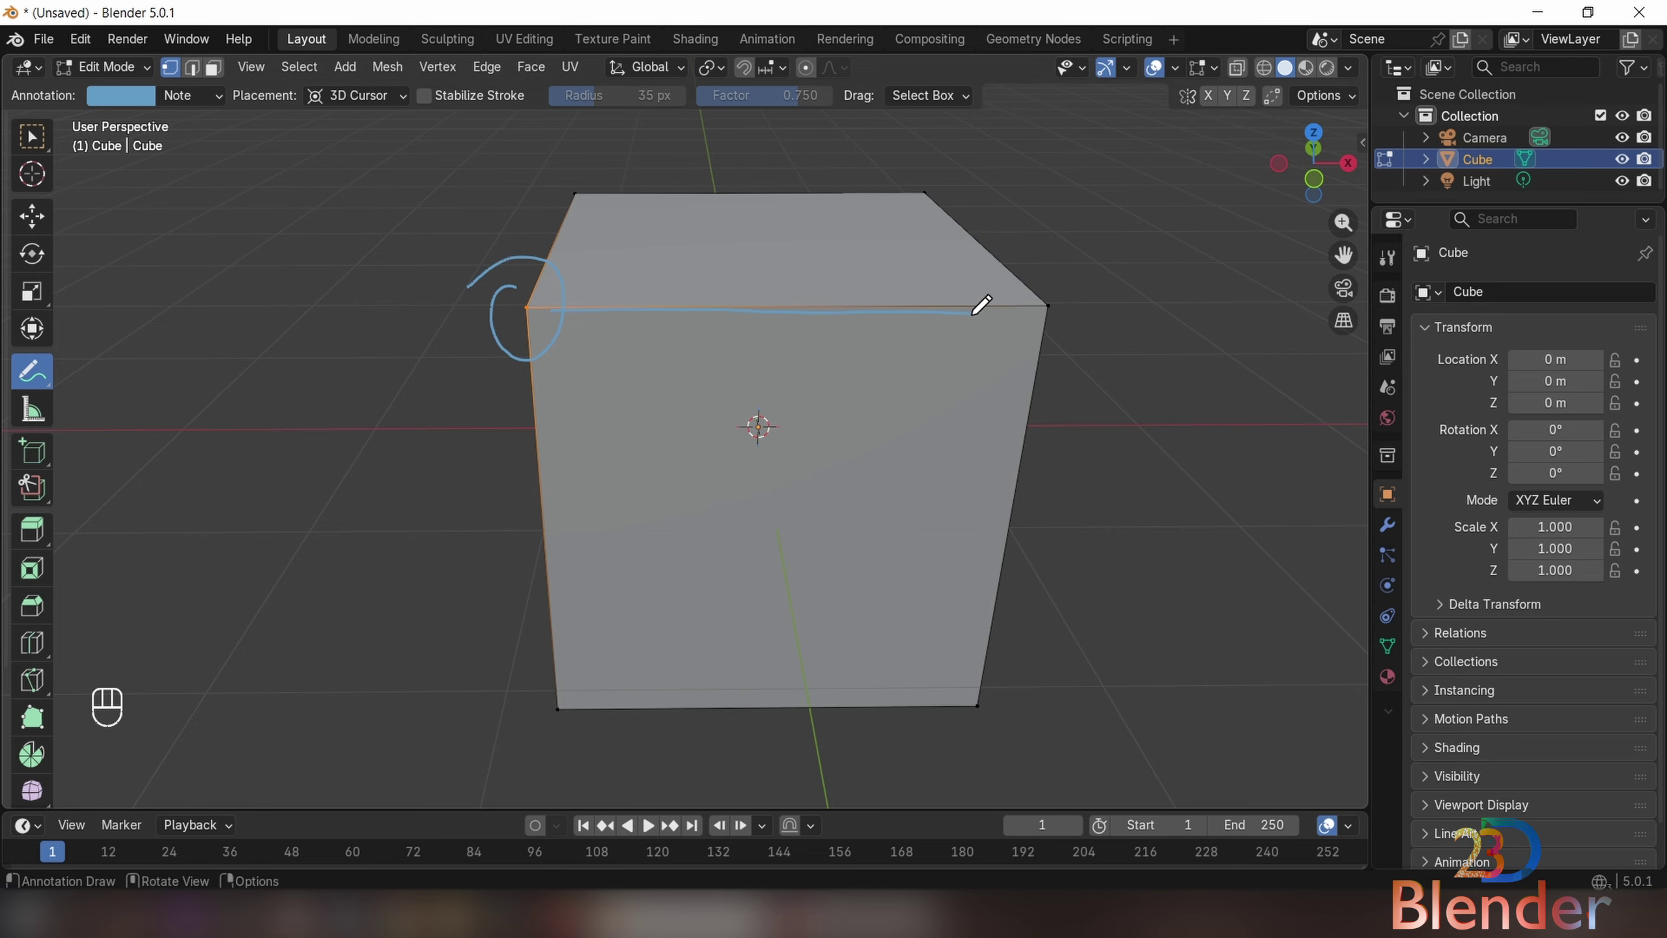
pyautogui.moveTo(821, 261); pyautogui.dragTo(1075, 177)
pyautogui.moveTo(1055, 276)
pyautogui.mouseDown()
pyautogui.moveTo(1074, 199)
pyautogui.moveTo(1062, 251)
pyautogui.mouseUp()
pyautogui.moveTo(1109, 254)
pyautogui.mouseDown()
pyautogui.moveTo(1084, 279)
pyautogui.moveTo(1152, 304)
pyautogui.moveTo(1245, 291)
pyautogui.mouseUp()
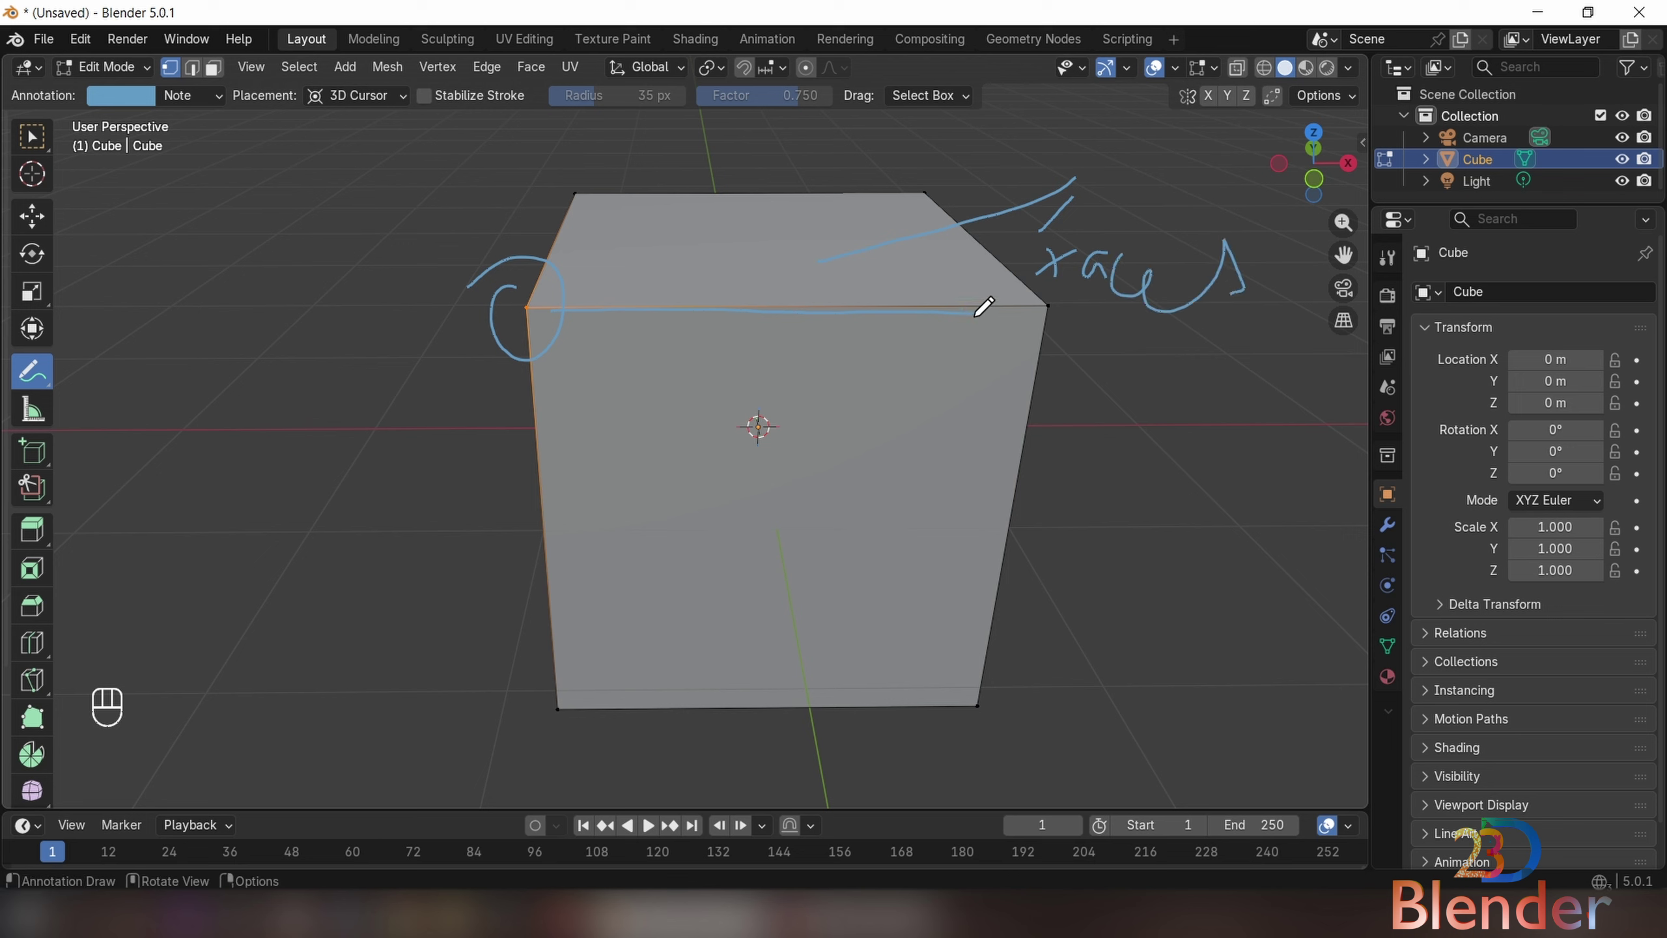
# - Delete the existing annotations and draw a small circle around the cube's upper front corner vertex
pyautogui.click(211, 94)
pyautogui.click(340, 191)
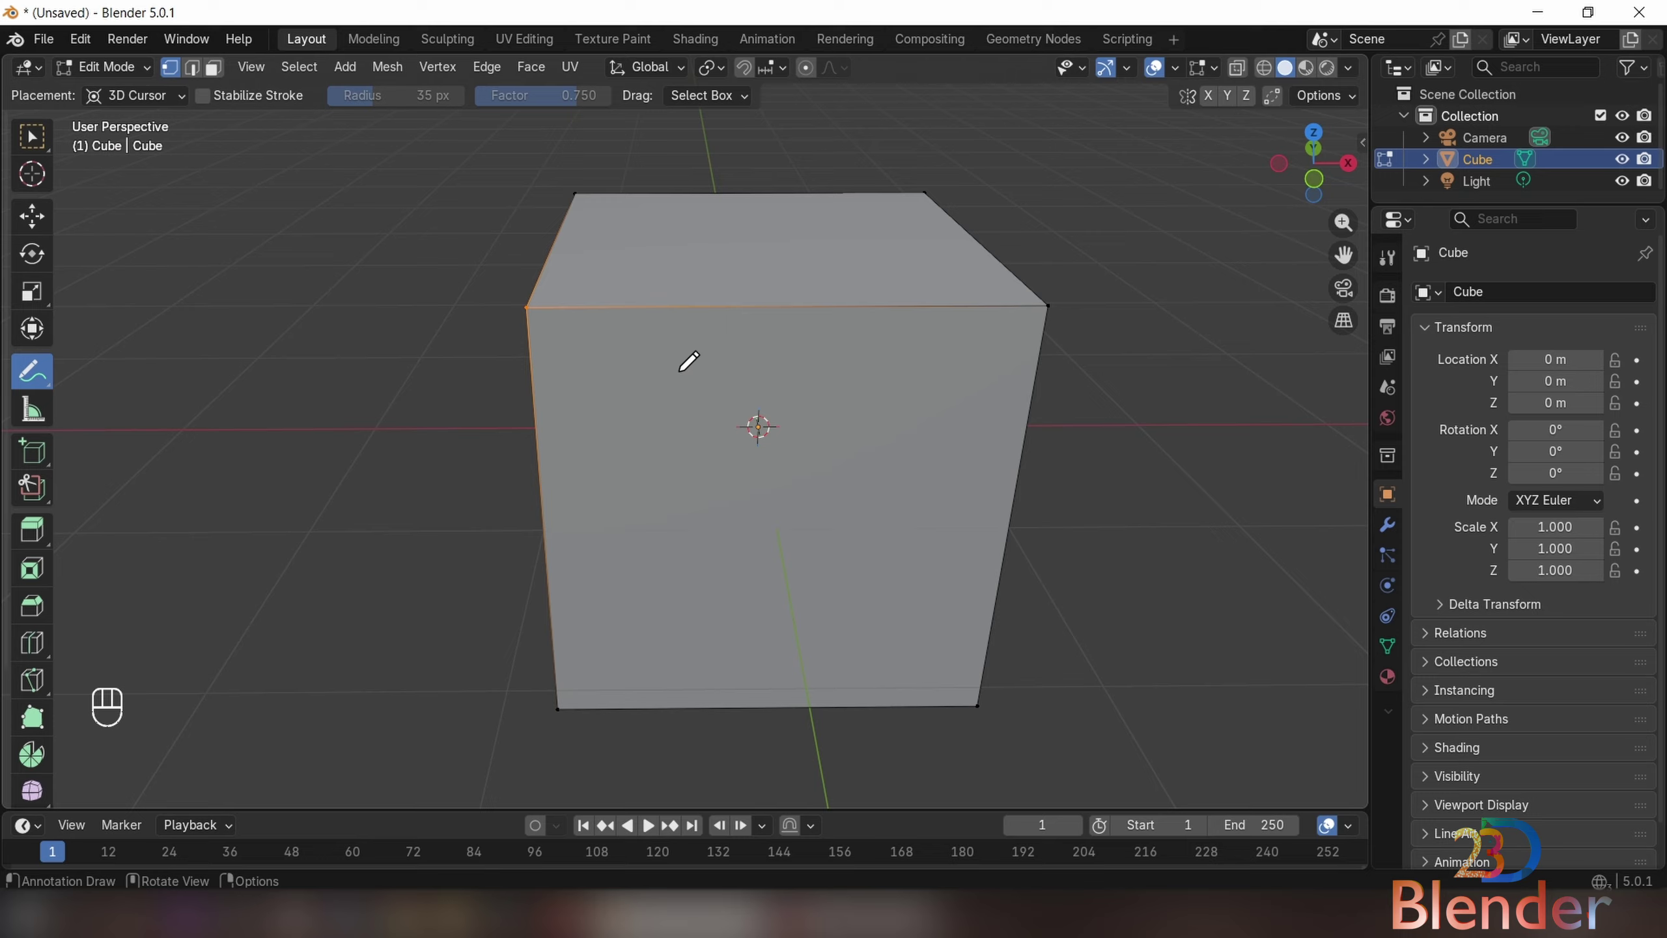
pyautogui.moveTo(533, 279); pyautogui.dragTo(545, 289)
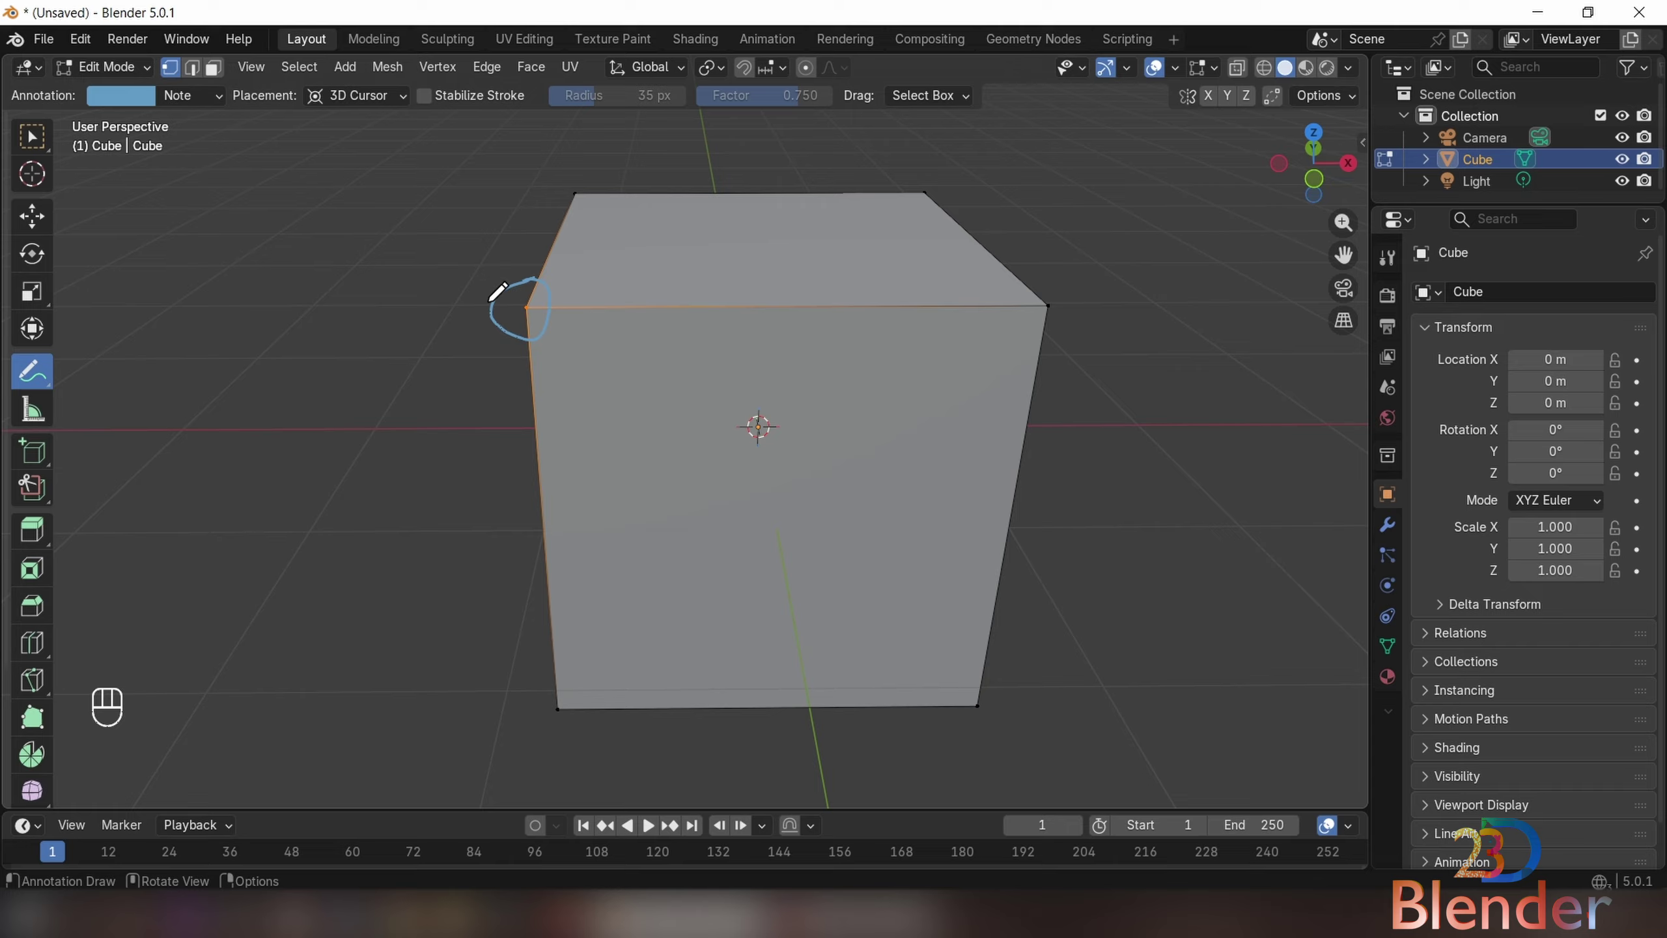
# - Delete the circle annotation and draw lines along the cube's upper front edge and across its top face
pyautogui.click(222, 99)
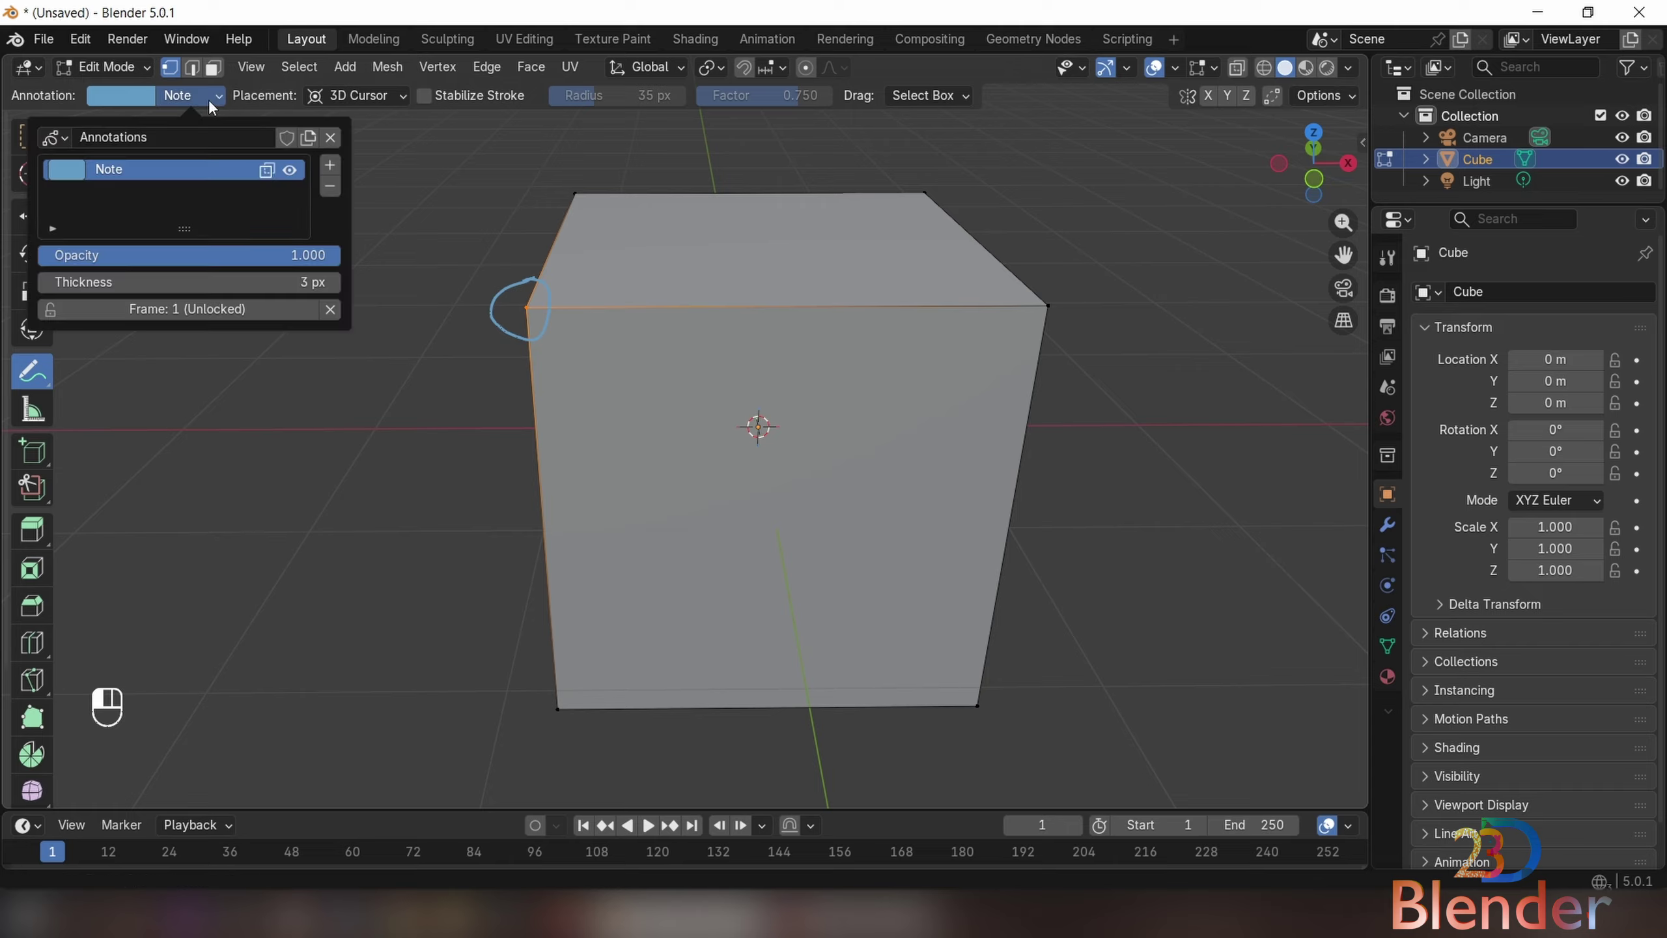
pyautogui.click(344, 191)
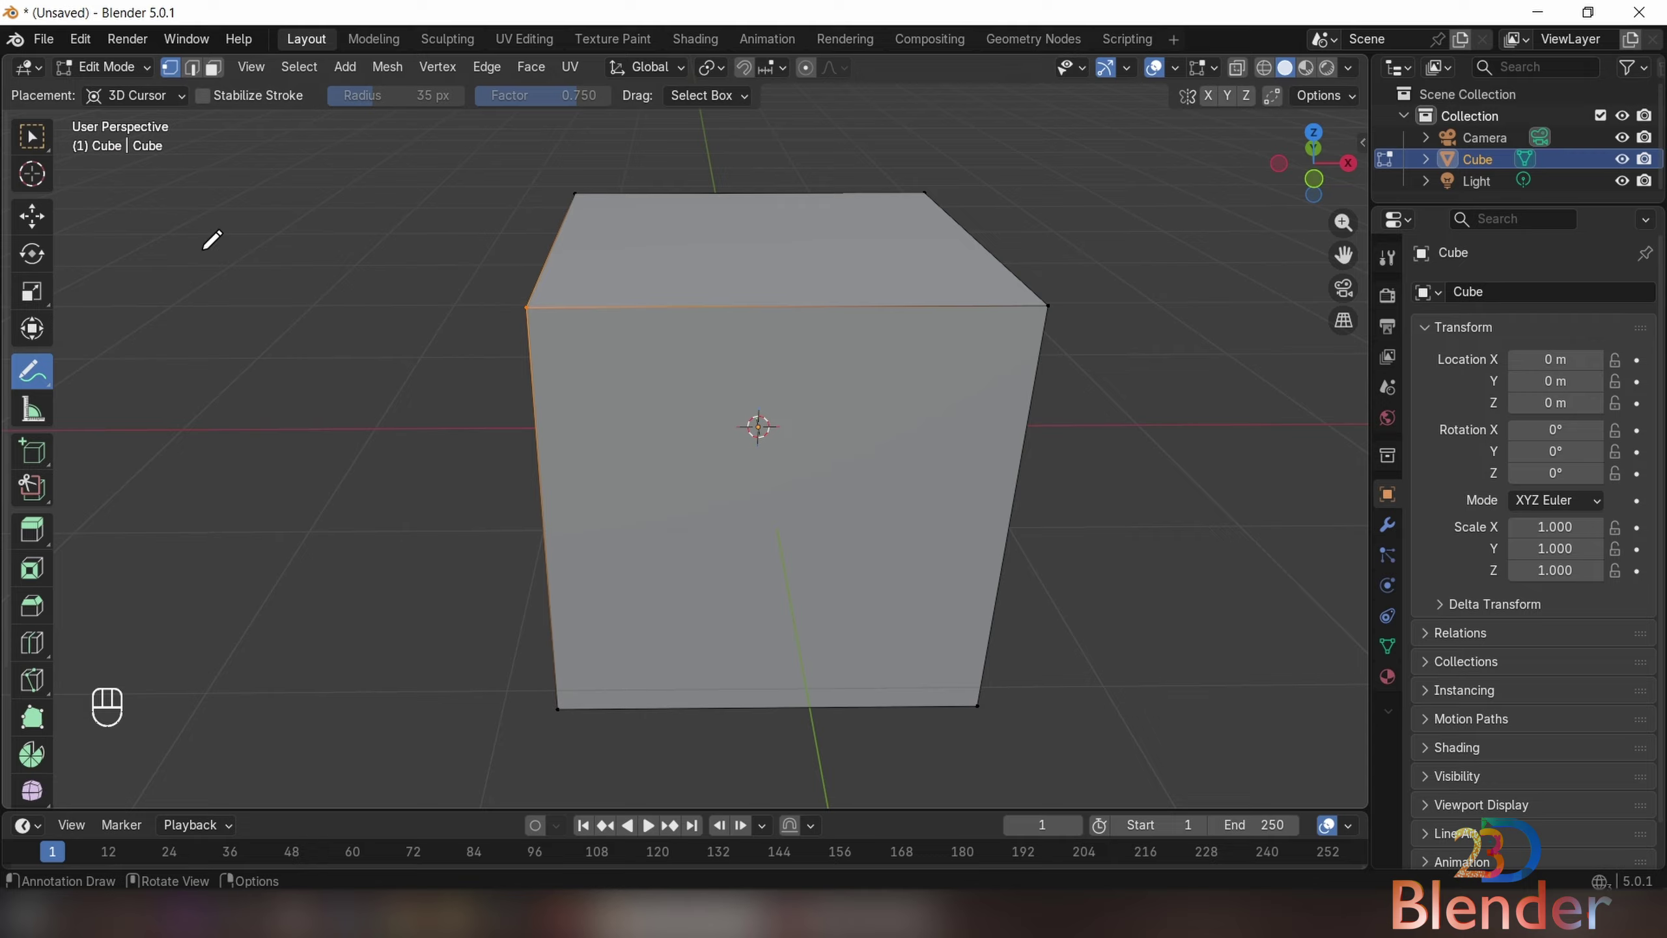
pyautogui.moveTo(557, 317); pyautogui.dragTo(931, 317)
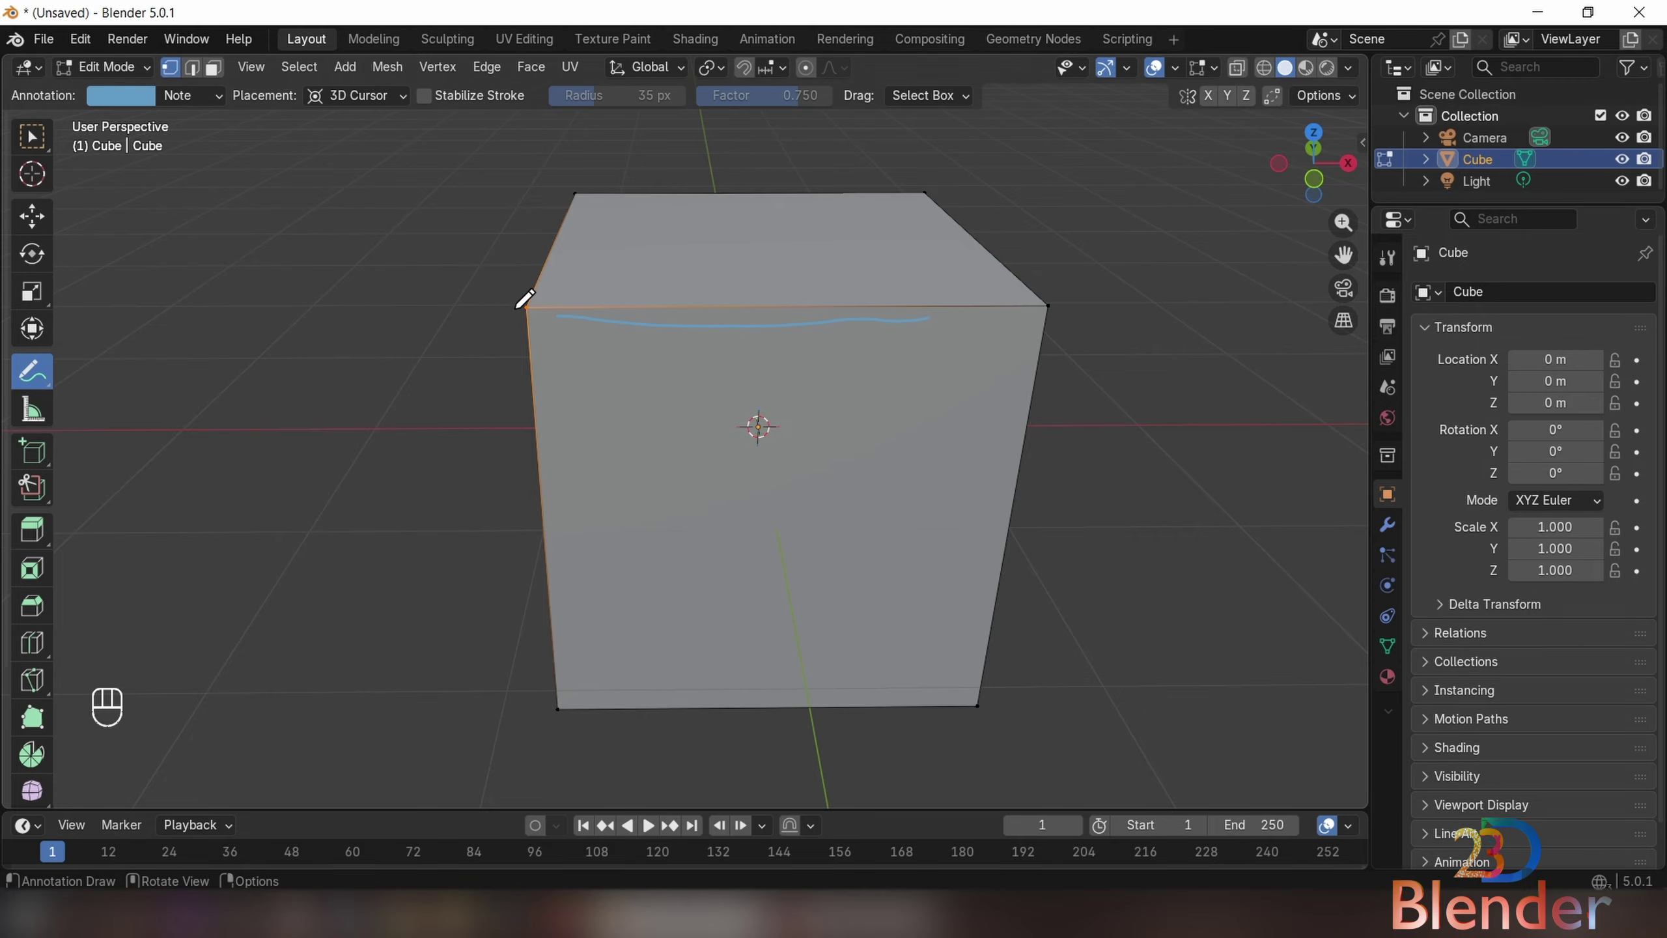
pyautogui.moveTo(689, 308)
pyautogui.mouseDown()
pyautogui.moveTo(909, 303)
pyautogui.moveTo(936, 201)
pyautogui.mouseUp()
pyautogui.moveTo(556, 312); pyautogui.dragTo(892, 181)
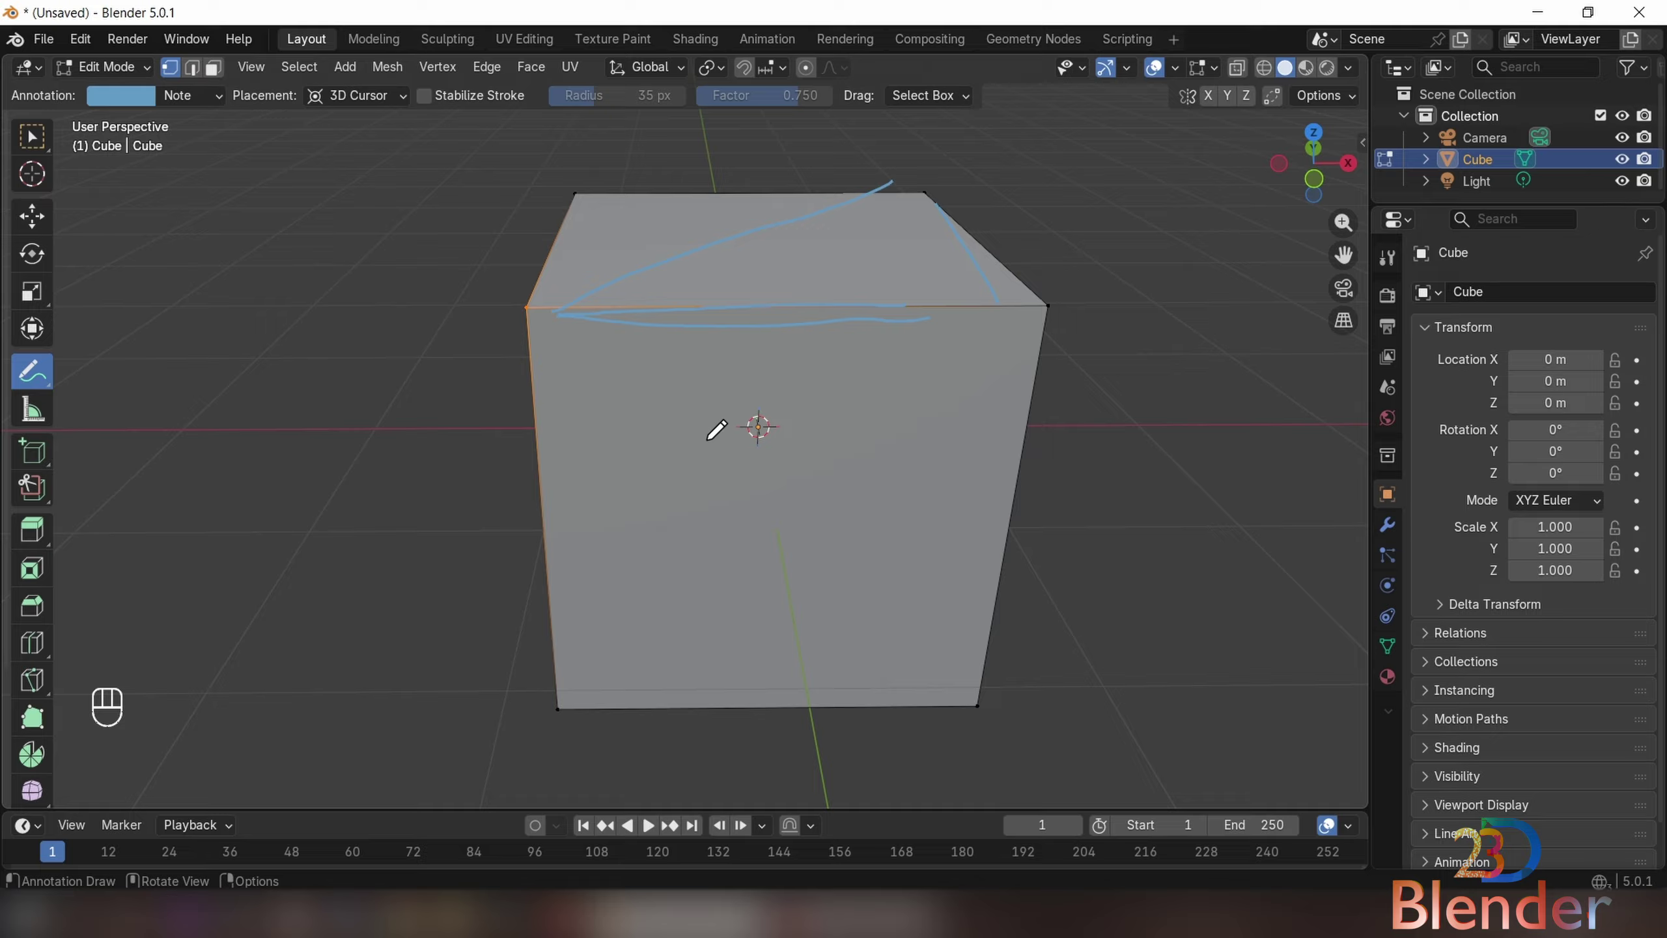
# - Annotate the front and top faces with rough loops and draw long lines extending outward from the cube
pyautogui.moveTo(718, 433); pyautogui.dragTo(837, 417)
pyautogui.moveTo(721, 212)
pyautogui.mouseDown()
pyautogui.moveTo(766, 193)
pyautogui.moveTo(718, 230)
pyautogui.mouseUp()
pyautogui.moveTo(922, 428)
pyautogui.mouseDown(button='middle')
pyautogui.moveTo(793, 421)
pyautogui.moveTo(930, 458)
pyautogui.mouseUp(button='middle')
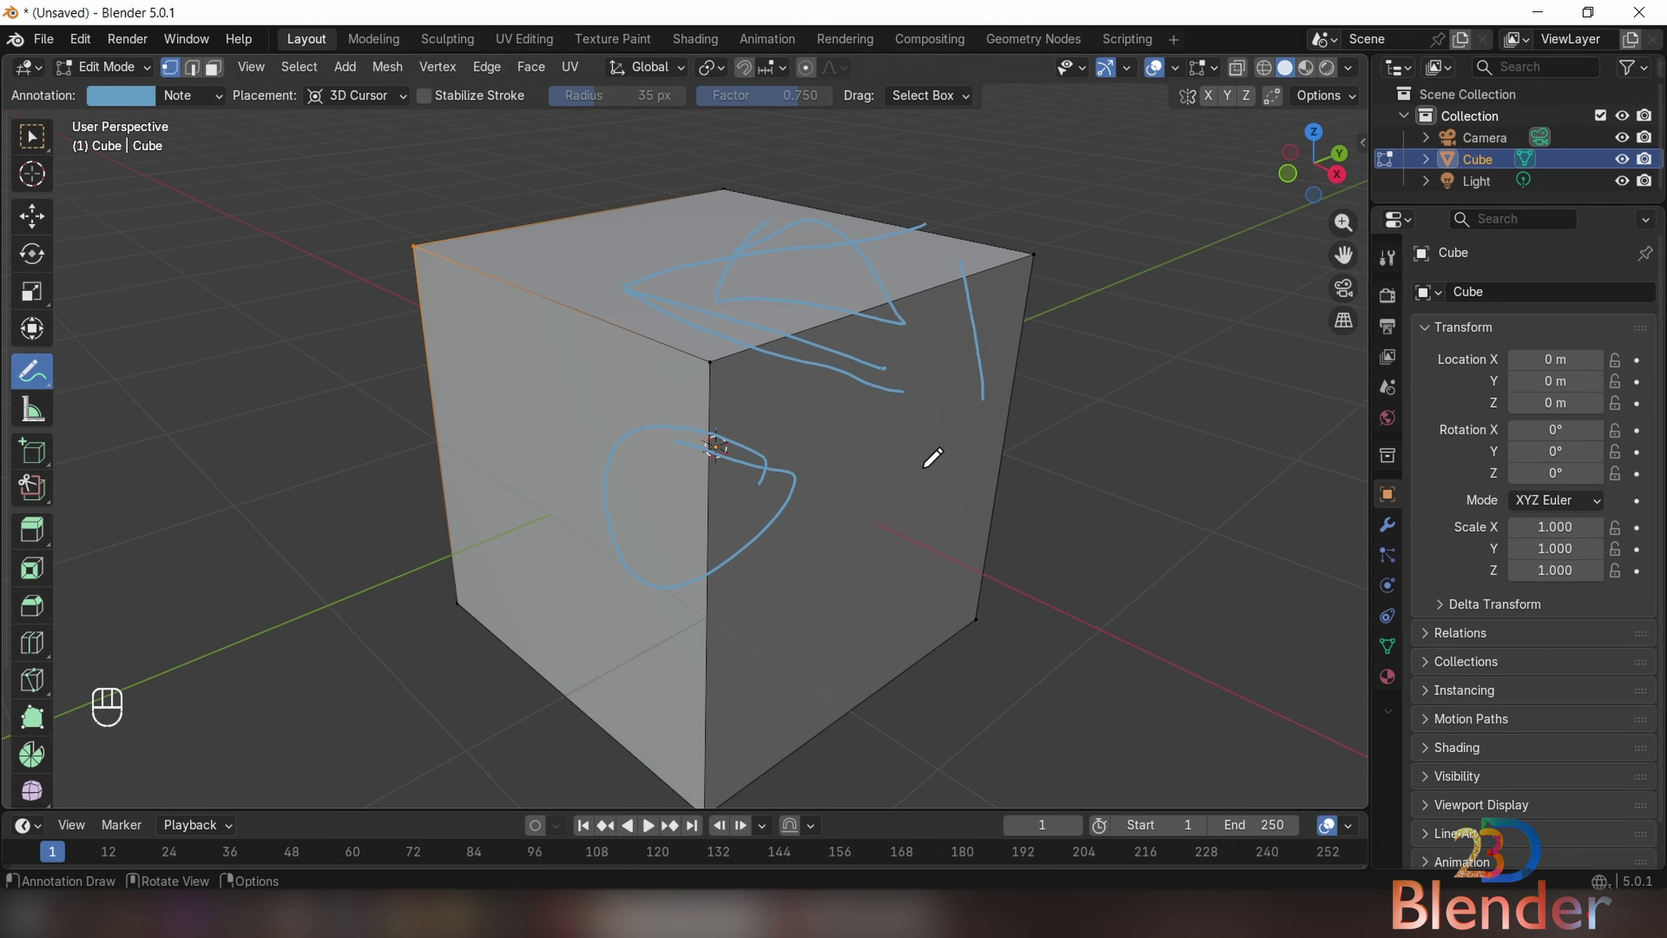
pyautogui.moveTo(873, 471); pyautogui.dragTo(1163, 409)
pyautogui.moveTo(612, 445)
pyautogui.mouseDown(button='middle')
pyautogui.moveTo(624, 402)
pyautogui.moveTo(570, 413)
pyautogui.moveTo(610, 309)
pyautogui.moveTo(740, 346)
pyautogui.moveTo(665, 323)
pyautogui.moveTo(513, 328)
pyautogui.moveTo(729, 313)
pyautogui.moveTo(862, 375)
pyautogui.moveTo(704, 354)
pyautogui.moveTo(818, 385)
pyautogui.moveTo(595, 395)
pyautogui.moveTo(965, 387)
pyautogui.moveTo(930, 468)
pyautogui.moveTo(845, 447)
pyautogui.mouseUp(button='middle')
# - Toggle the cube to Object Mode and back to Edit Mode, and remove the annotations
pyautogui.press('Tab')
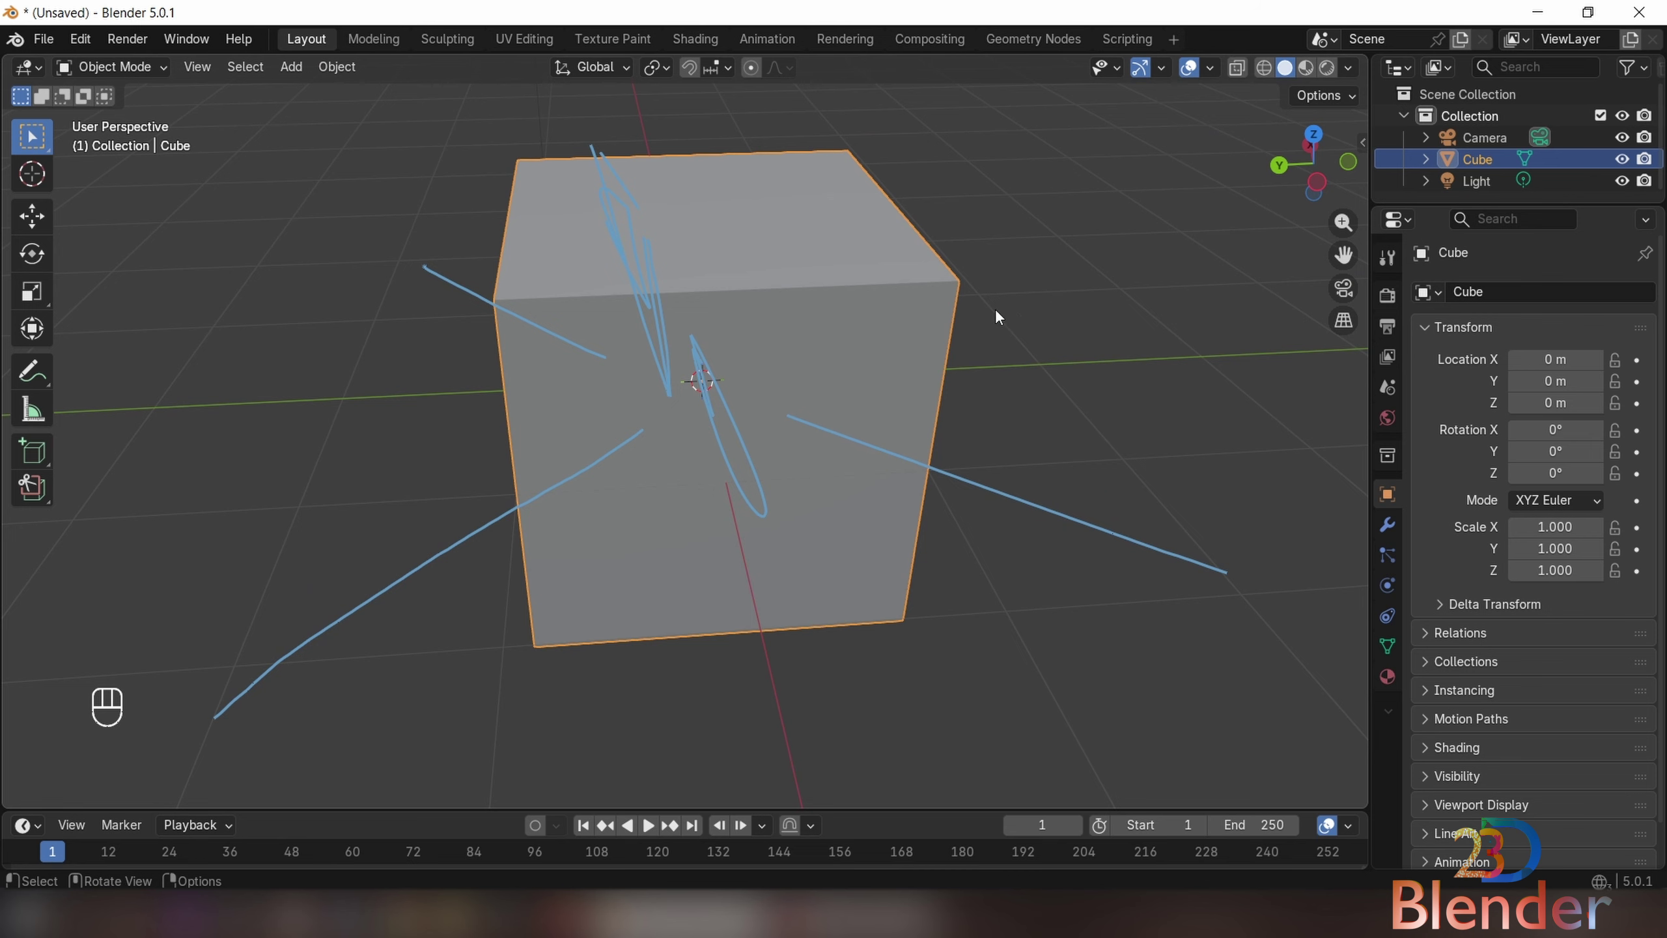
pyautogui.press('Tab')
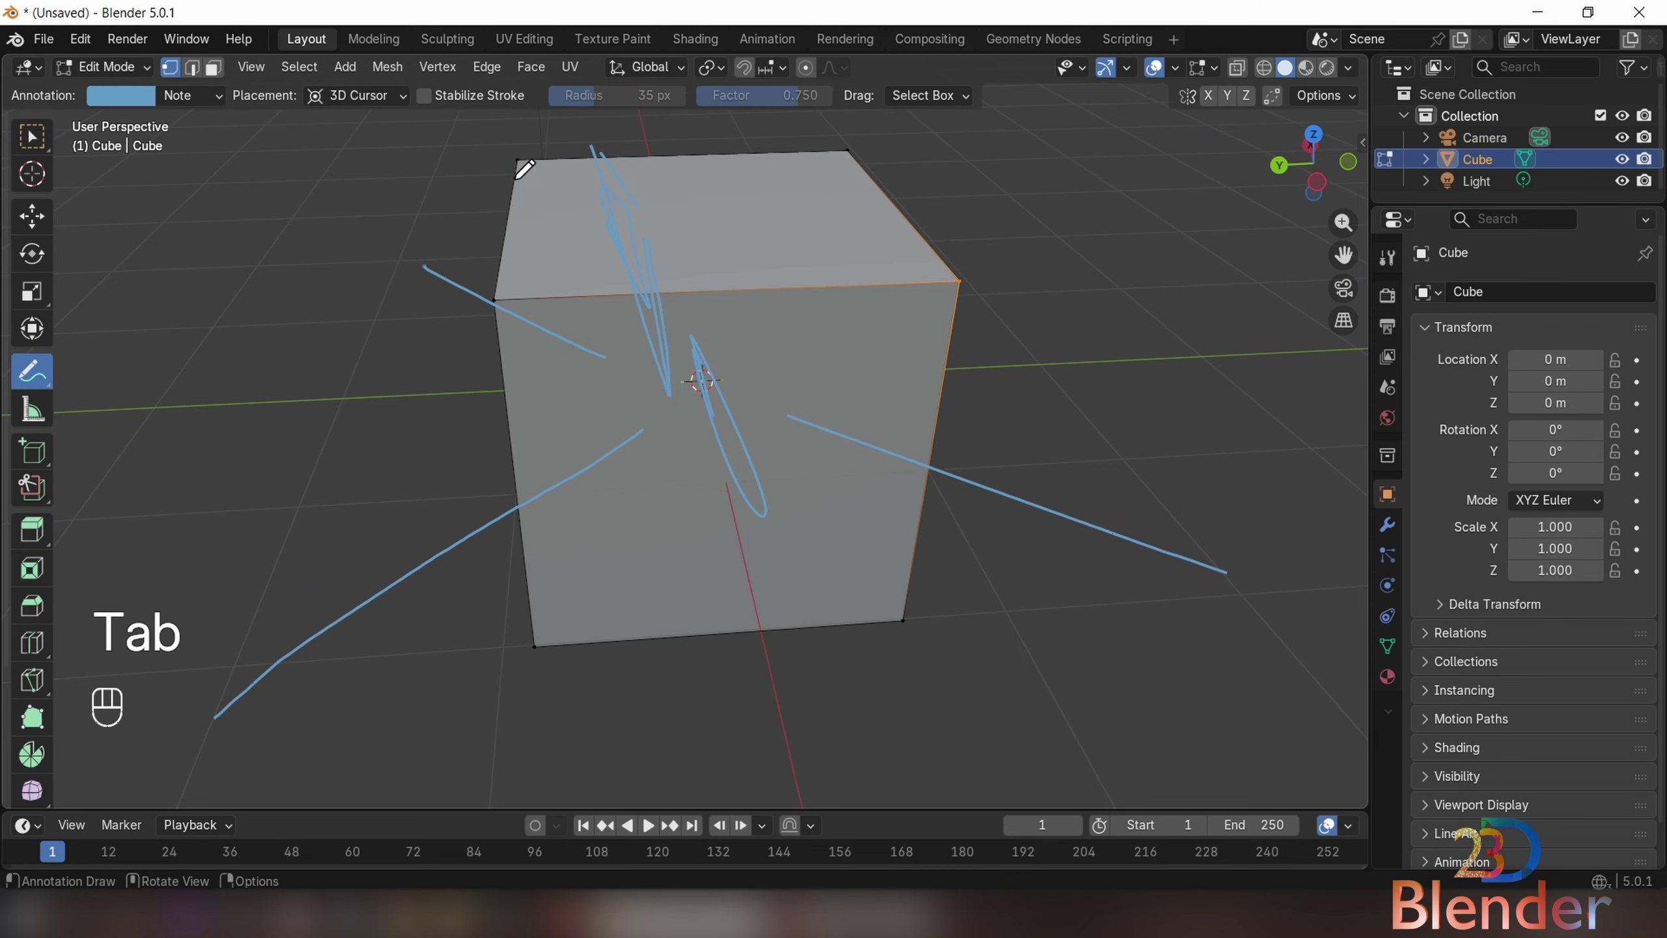
pyautogui.click(217, 95)
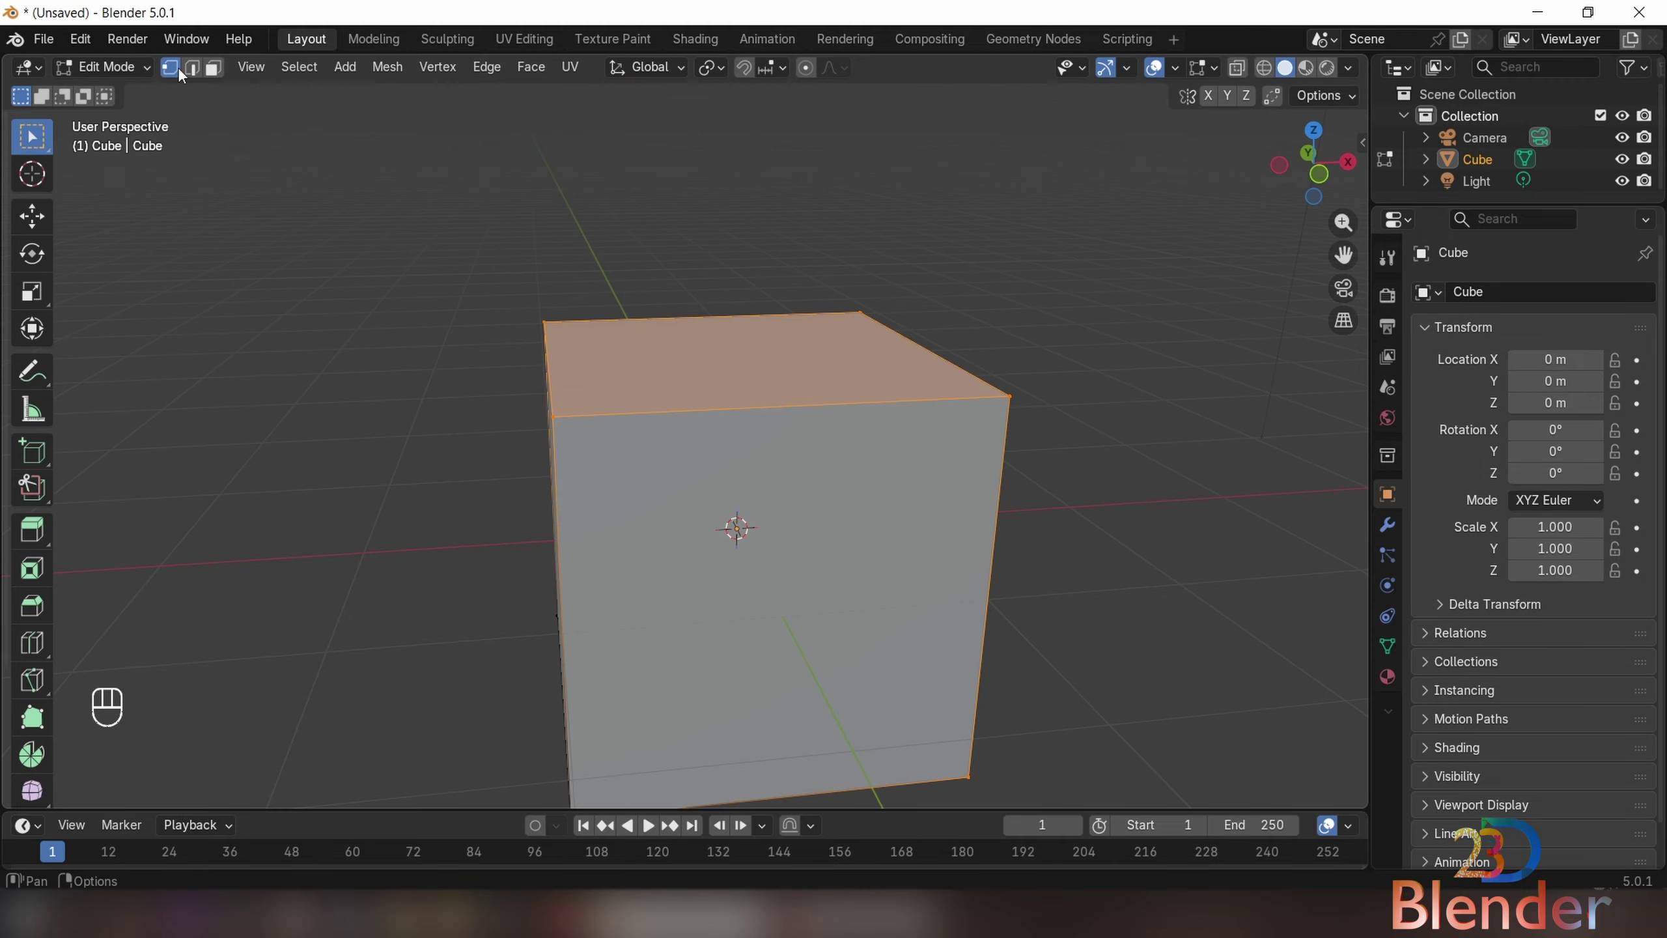
# - Switch the selection mode between face, vertex and edge, ending in face selection
pyautogui.click(213, 68)
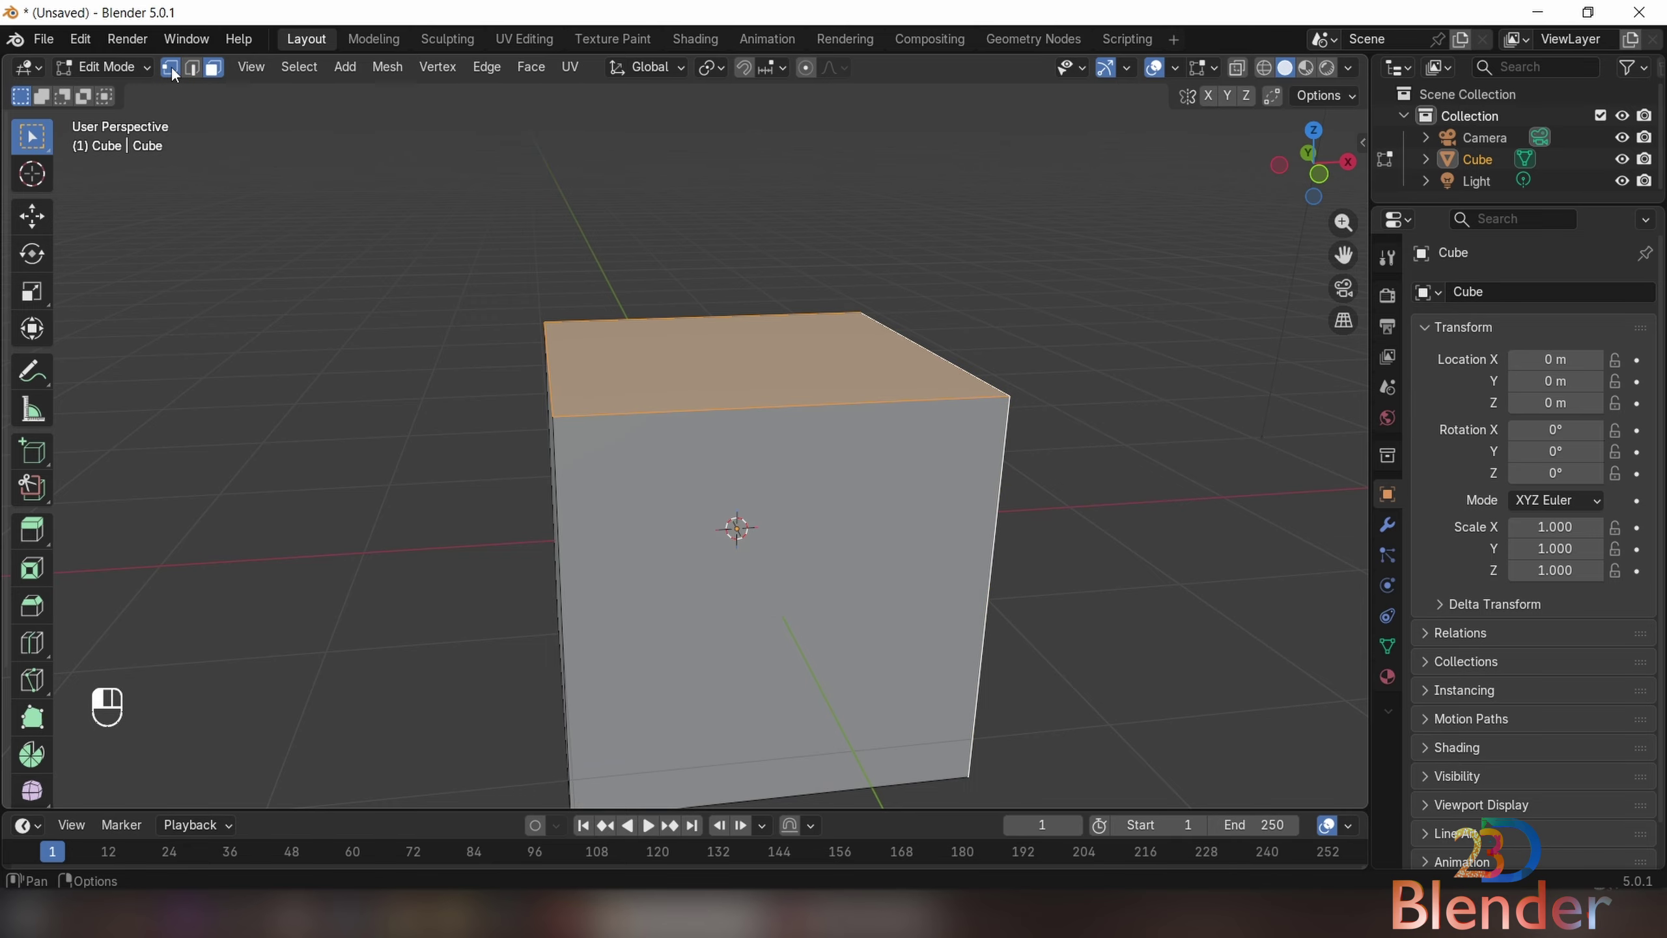
pyautogui.click(167, 71)
pyautogui.click(192, 70)
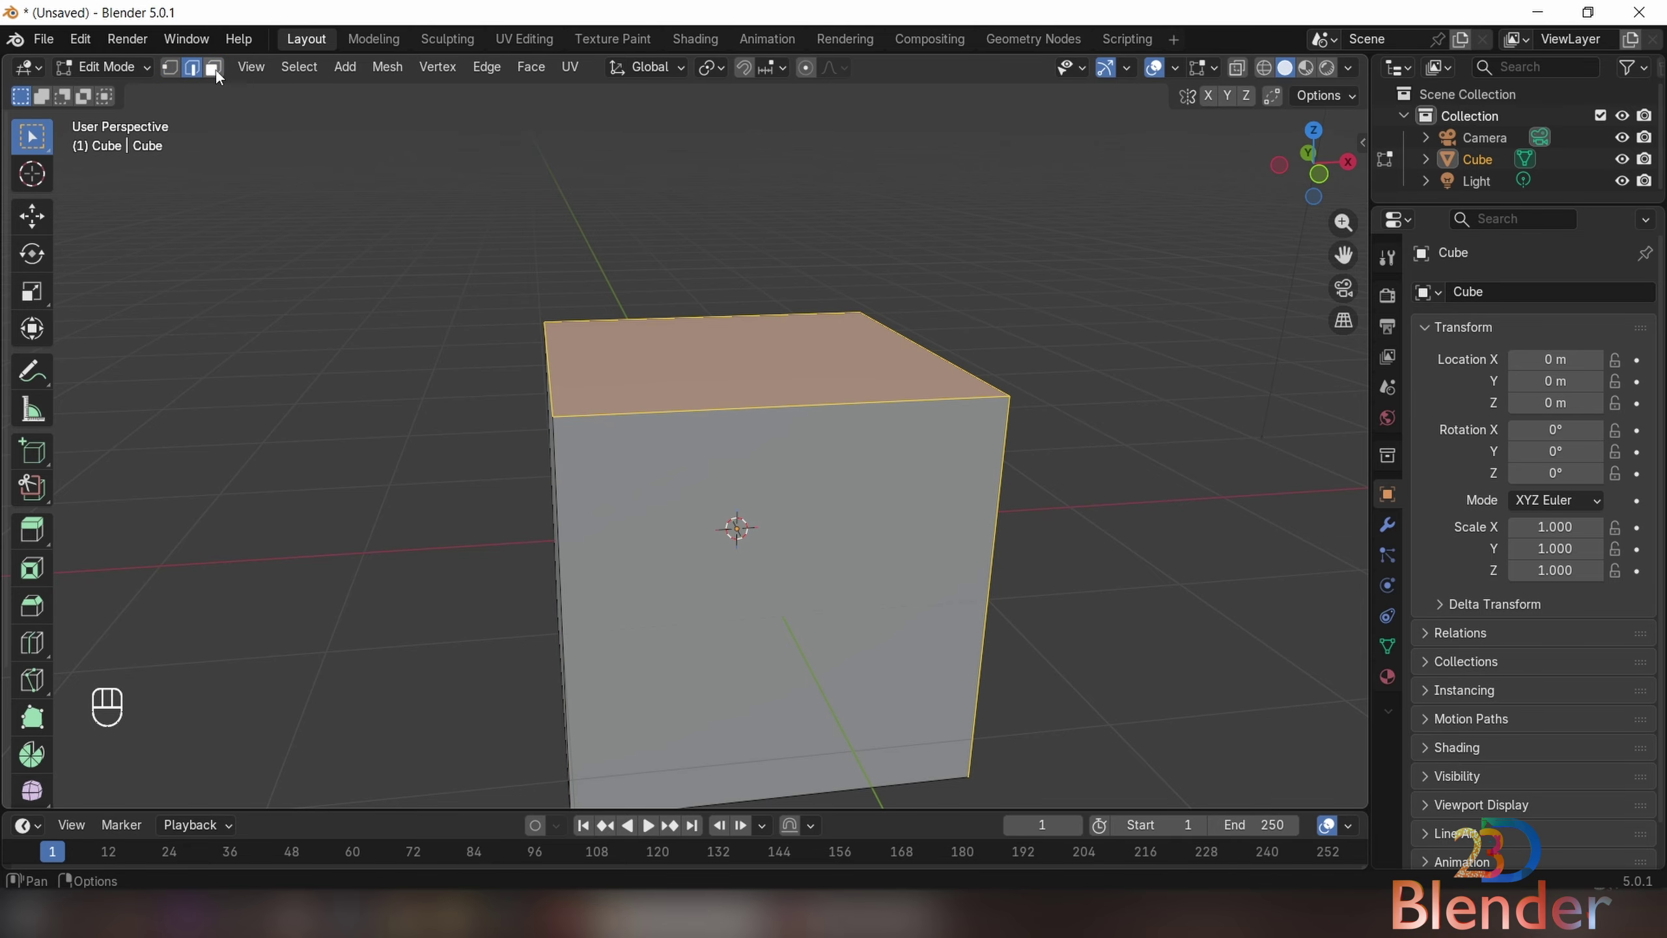
pyautogui.click(215, 71)
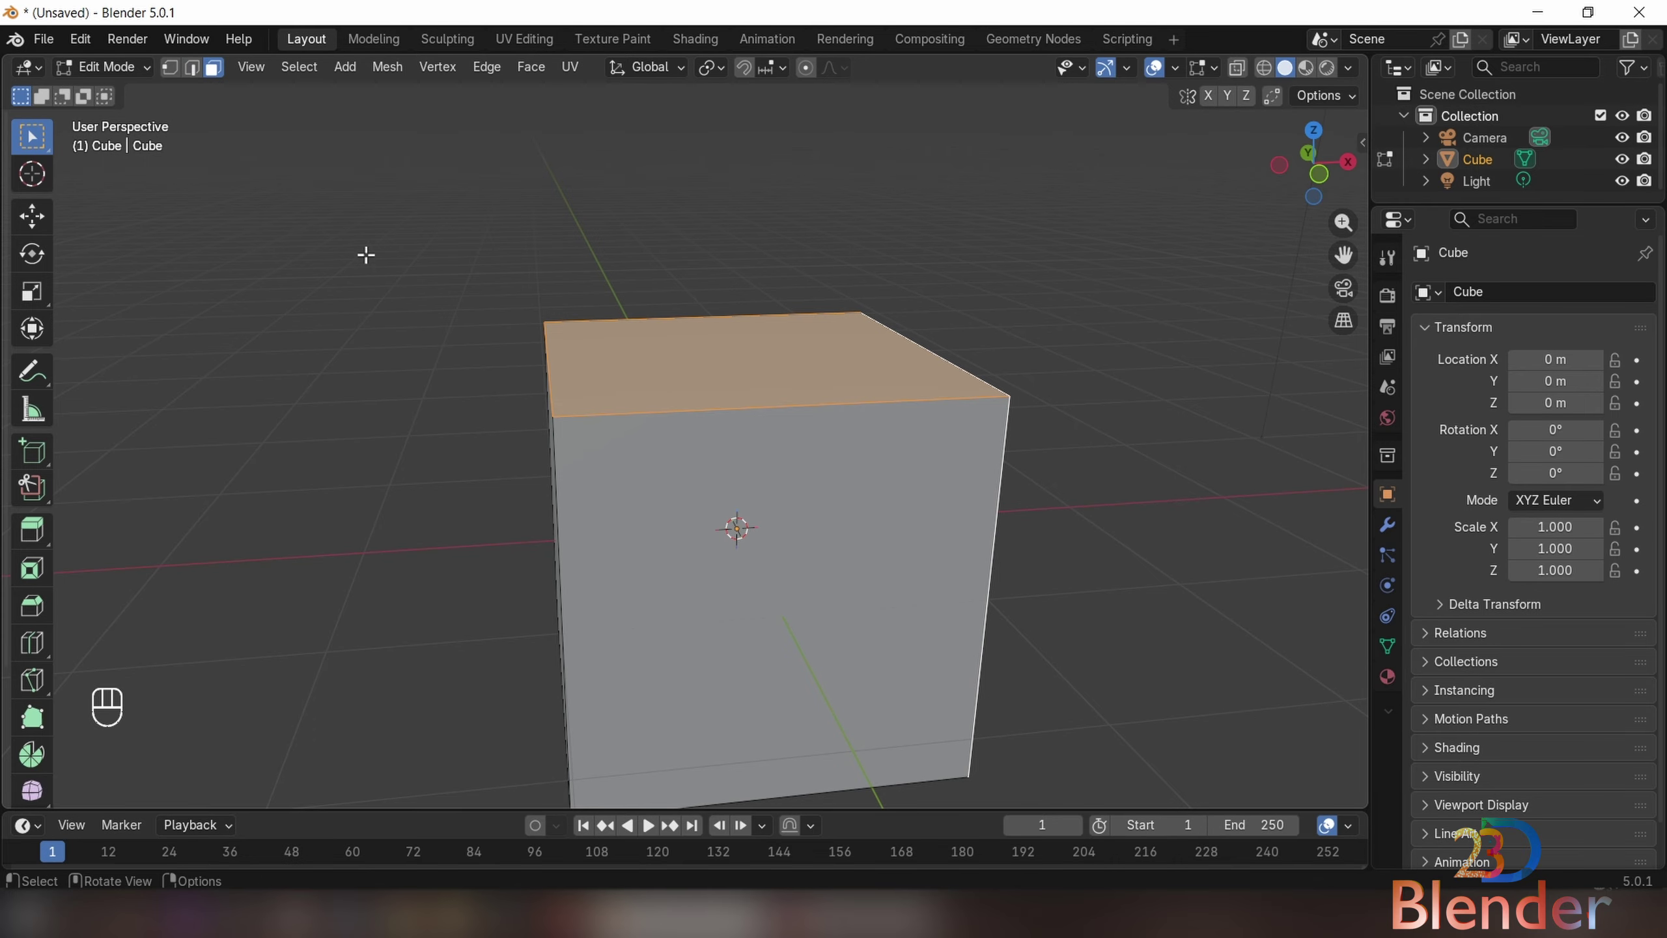
pyautogui.scroll(1, 491, 371)
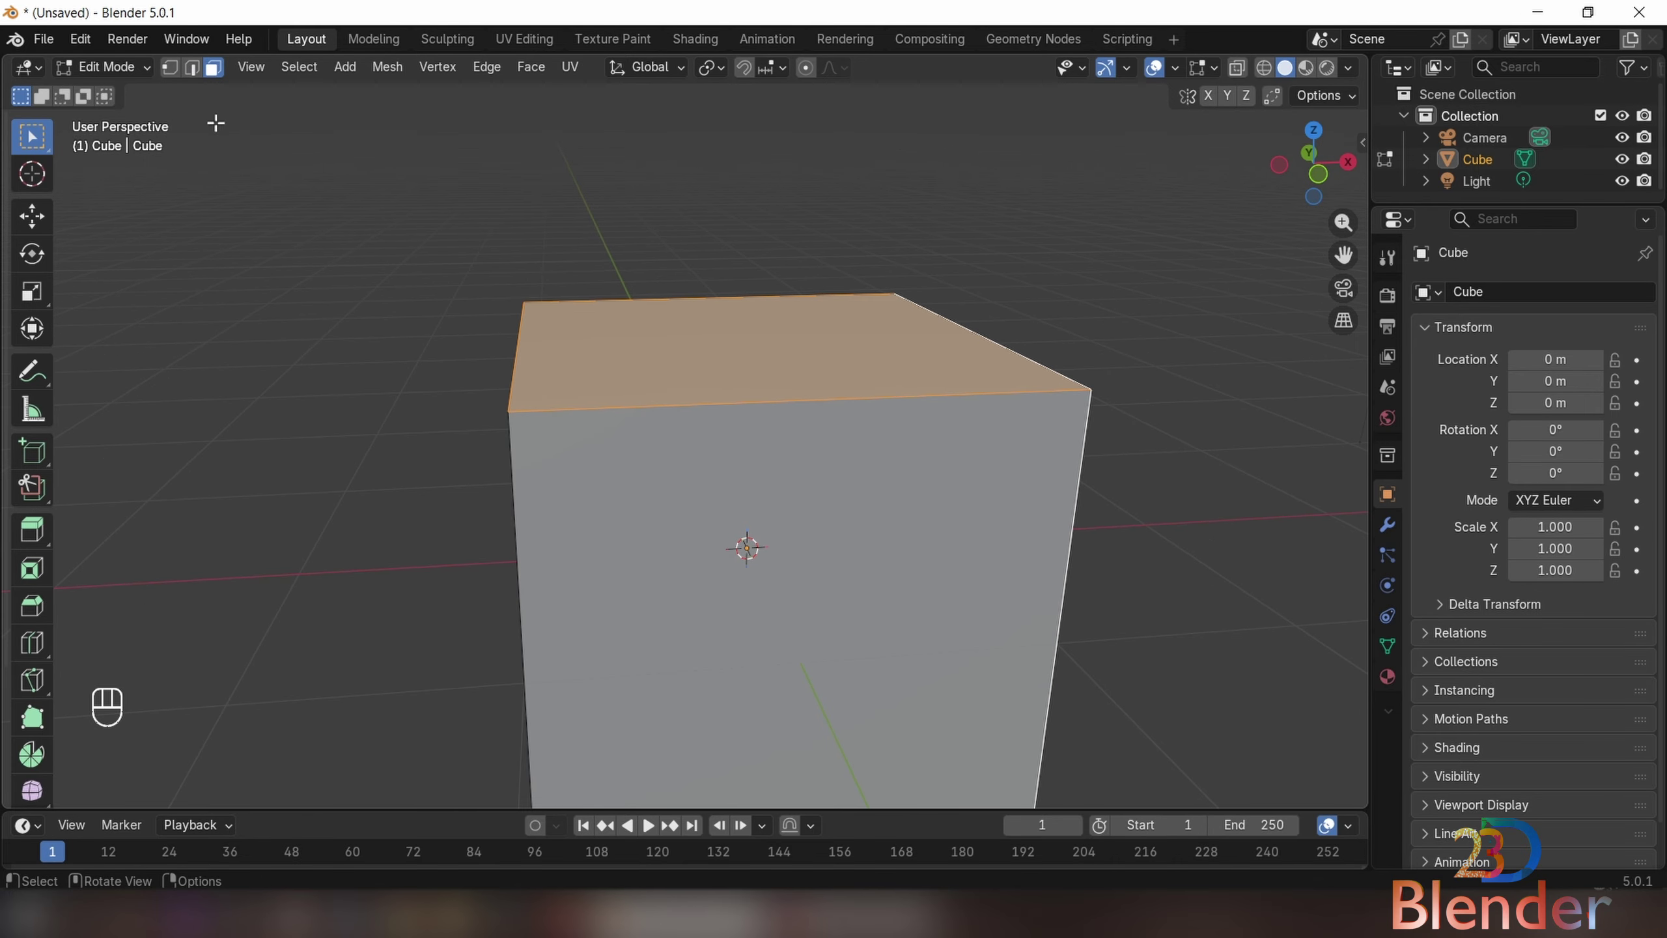
# - Switch to vertex selection and box-select the top corner vertices one at a time, ending with the back right one
pyautogui.click(169, 67)
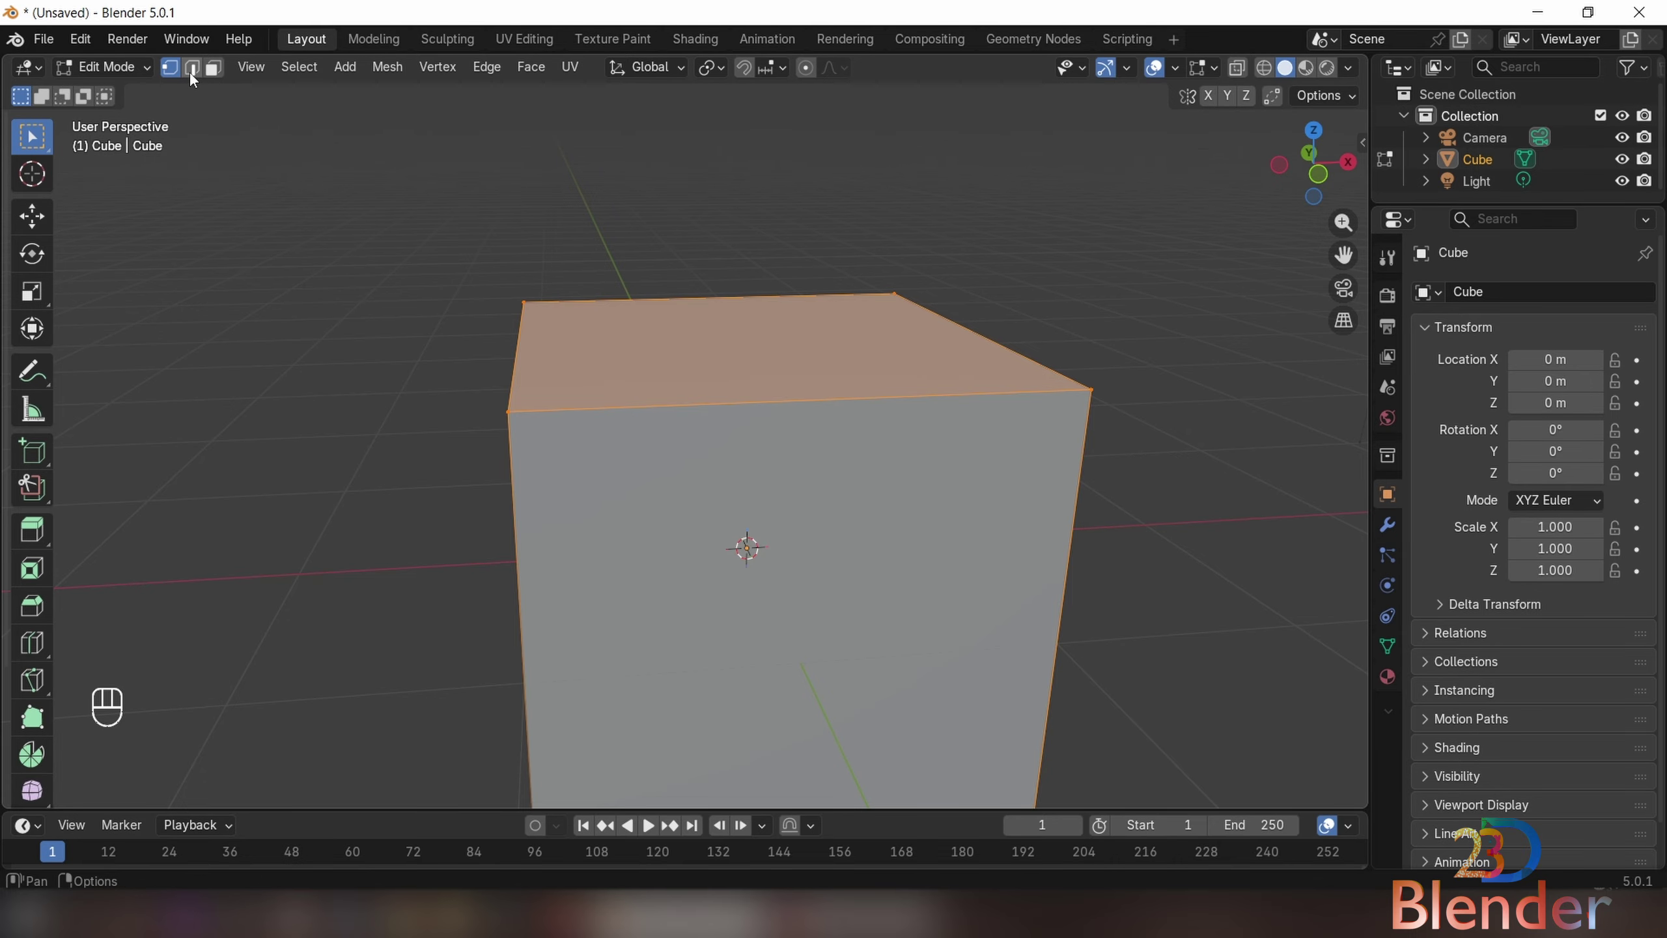
pyautogui.click(449, 351)
pyautogui.moveTo(457, 270); pyautogui.dragTo(590, 341)
pyautogui.moveTo(848, 254); pyautogui.dragTo(1126, 420)
pyautogui.moveTo(1062, 377); pyautogui.dragTo(1198, 471)
pyautogui.moveTo(912, 394); pyautogui.dragTo(869, 388, button='middle')
pyautogui.moveTo(912, 259); pyautogui.dragTo(1021, 320)
pyautogui.moveTo(194, 139); pyautogui.dragTo(222, 130, button='middle')
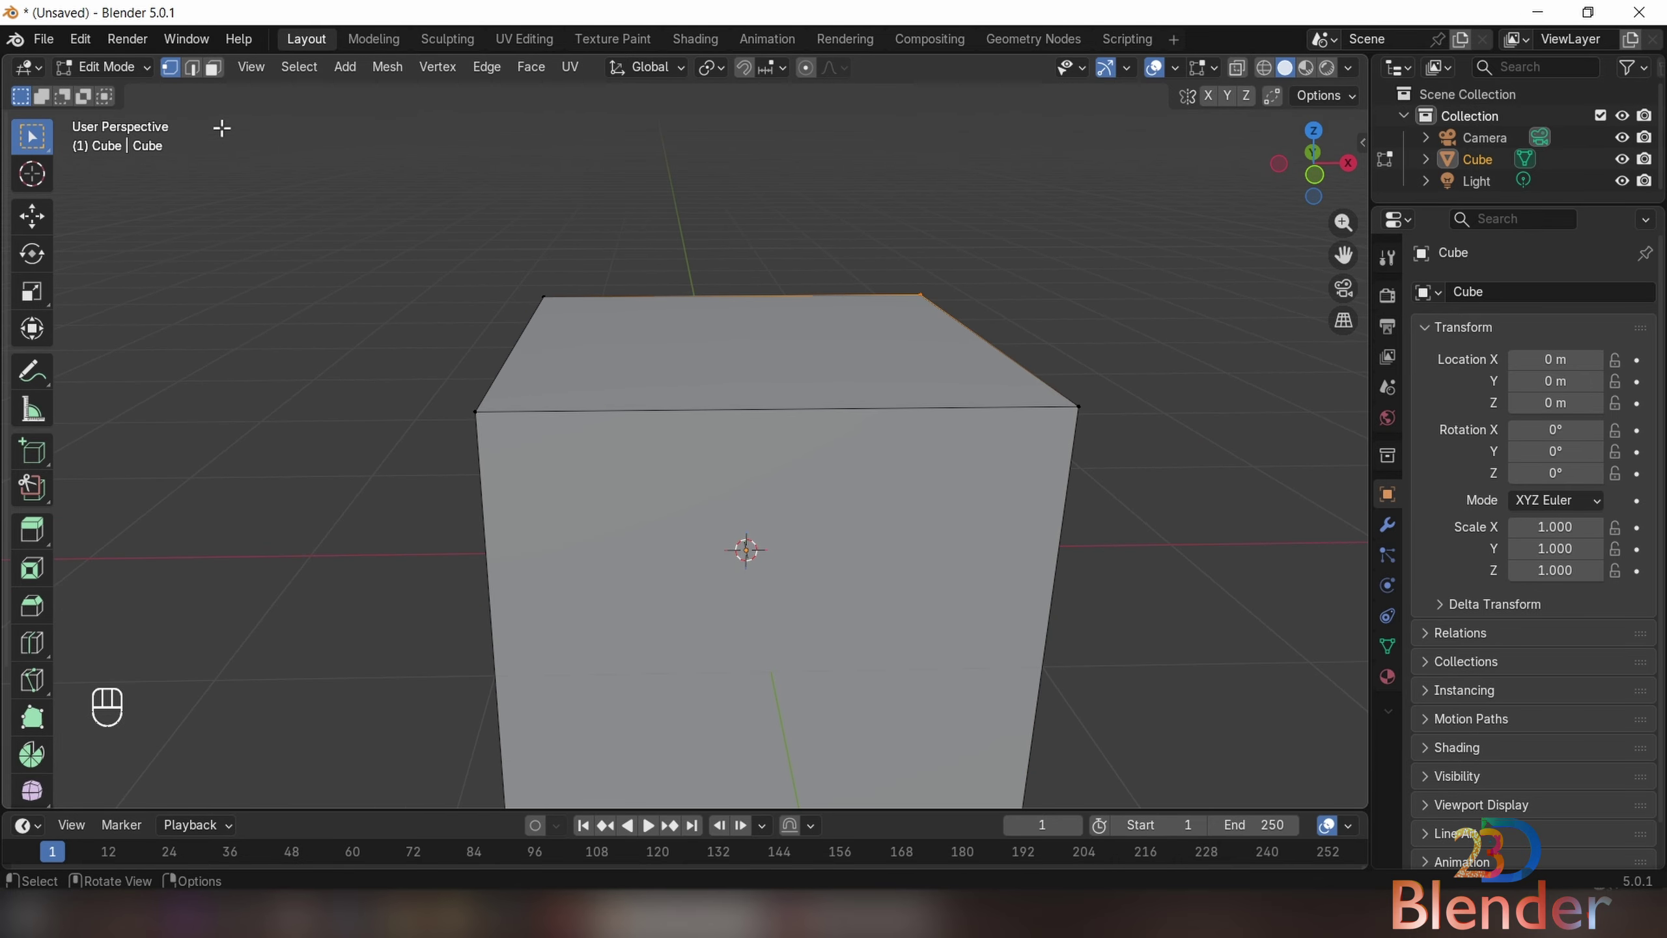
# - Switch through edge selection to face selection and select the cube's top face
pyautogui.click(193, 71)
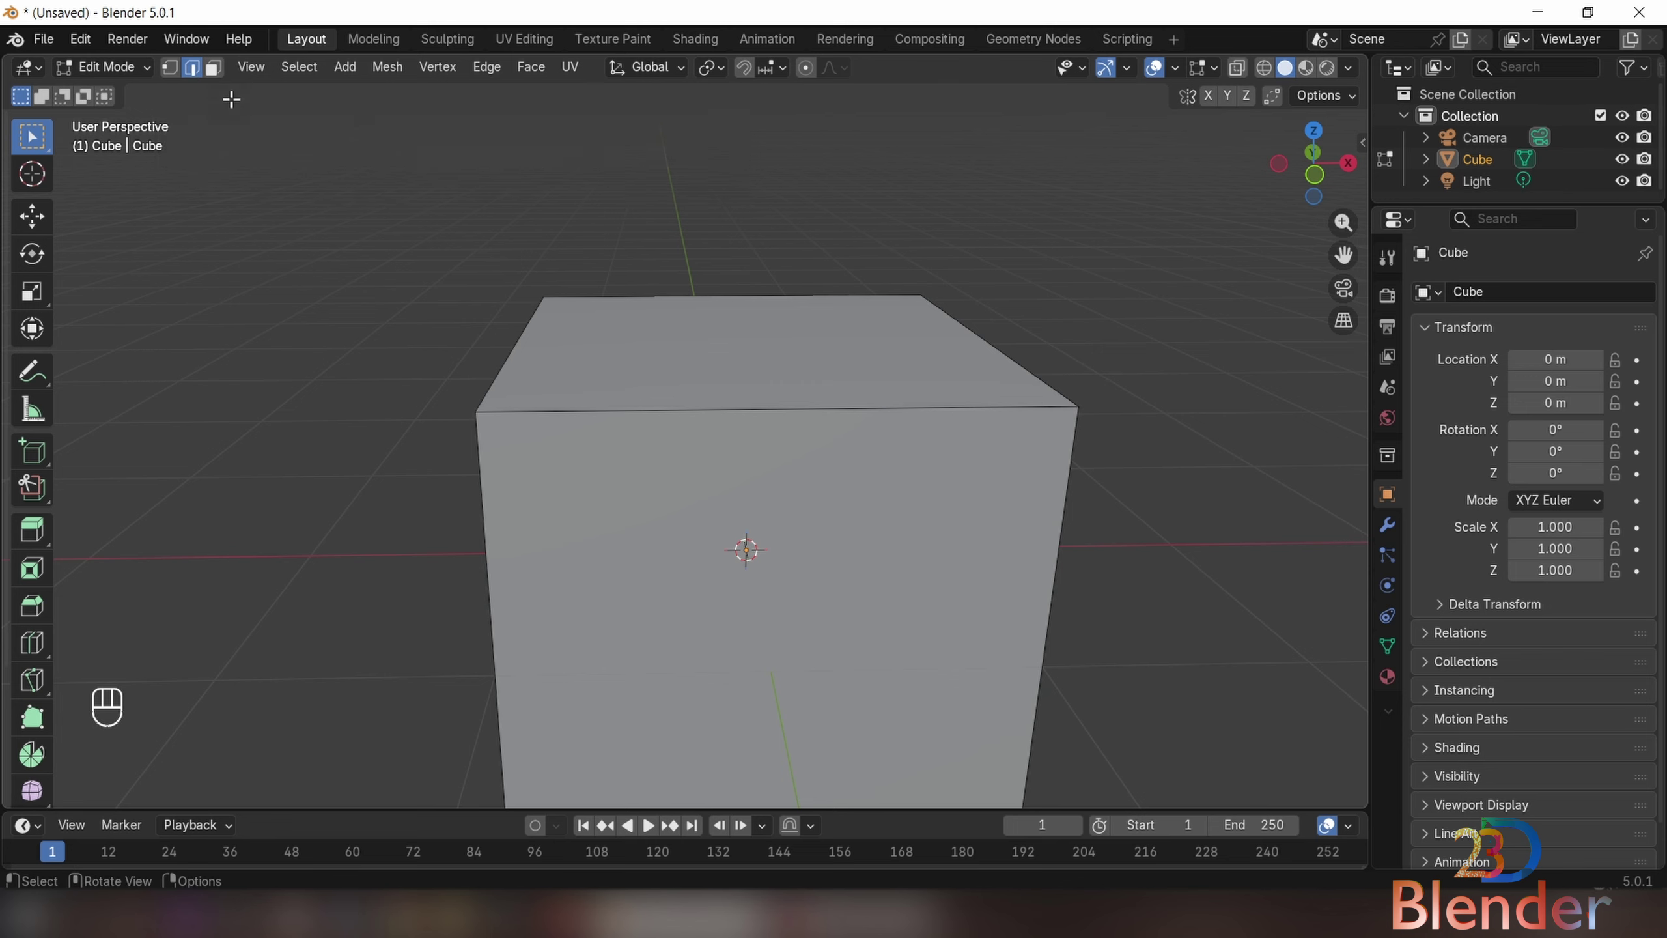
pyautogui.click(214, 70)
pyautogui.click(750, 366)
pyautogui.moveTo(823, 384); pyautogui.dragTo(830, 486, button='middle')
# - Cycle the selection mode from vertex through edge to face
pyautogui.click(170, 67)
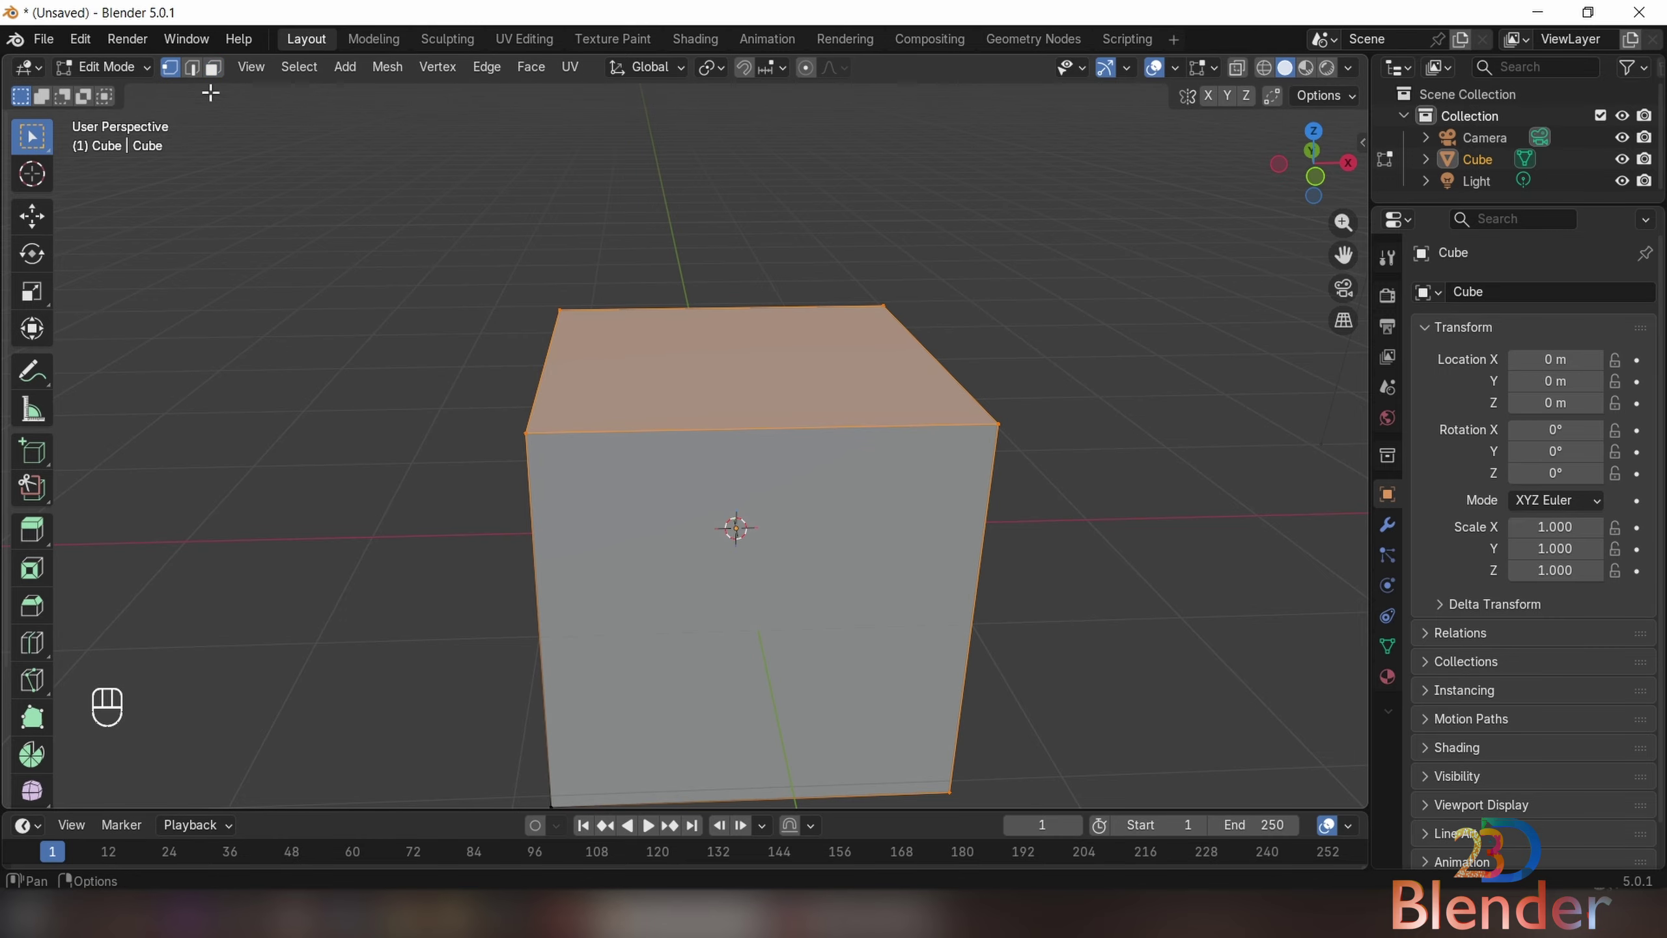
pyautogui.press('1')
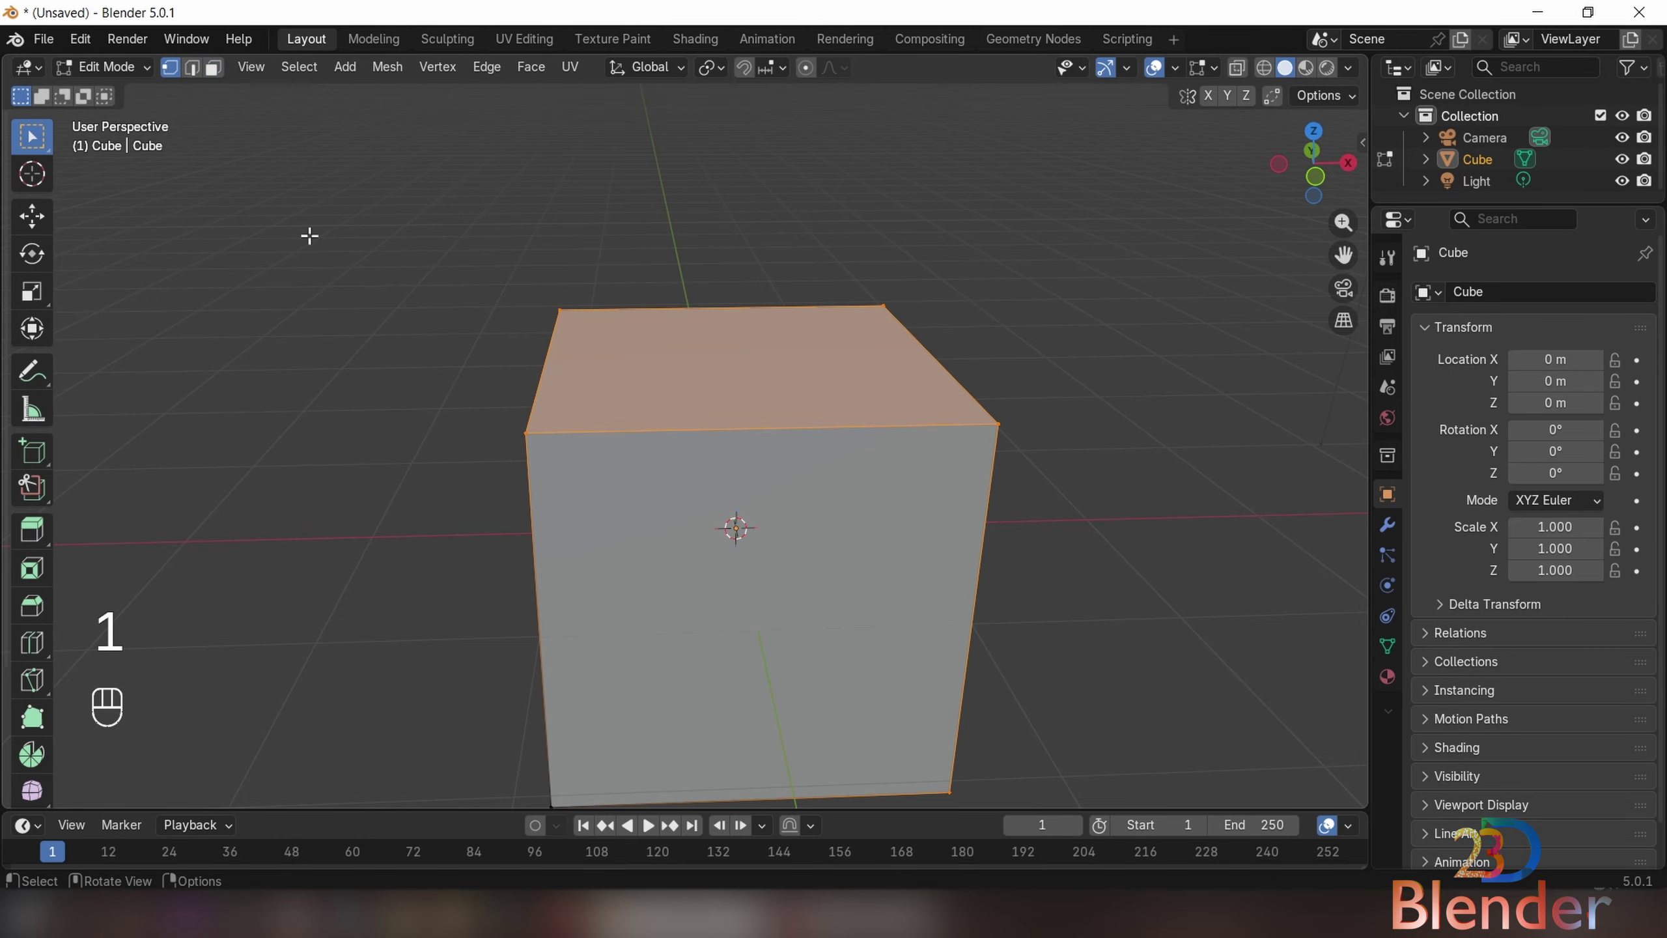
pyautogui.press('2')
pyautogui.press('3')
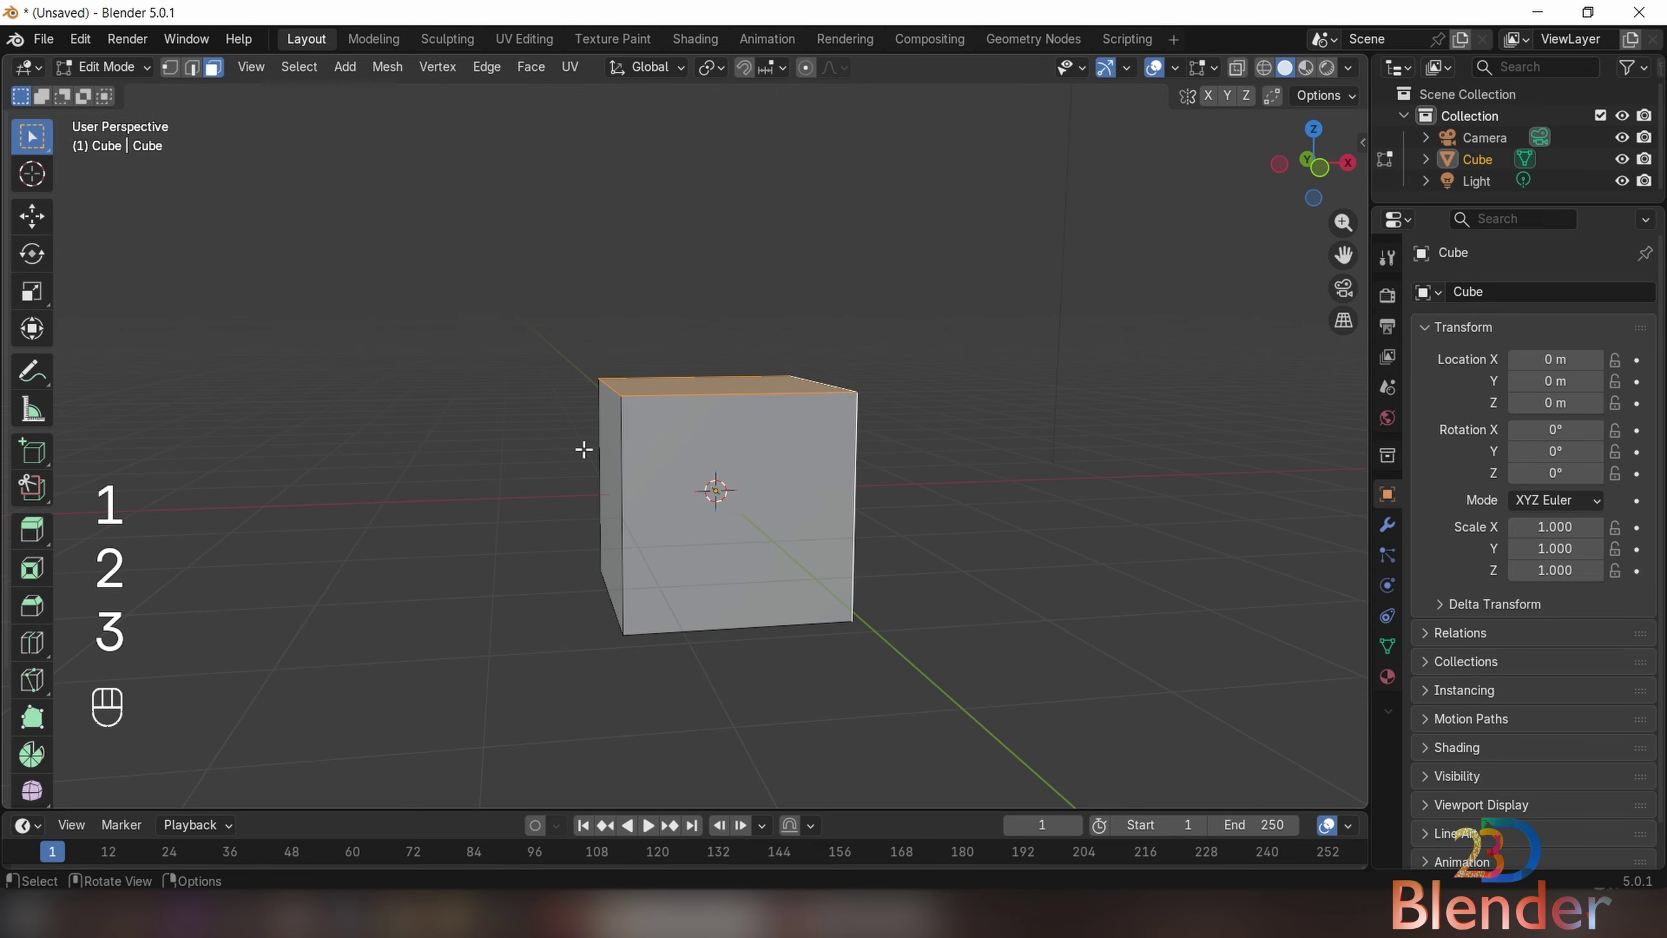
# - Select the cube's left side face and extrude it outward along its normal into a long box
pyautogui.click(626, 431)
pyautogui.click(605, 424)
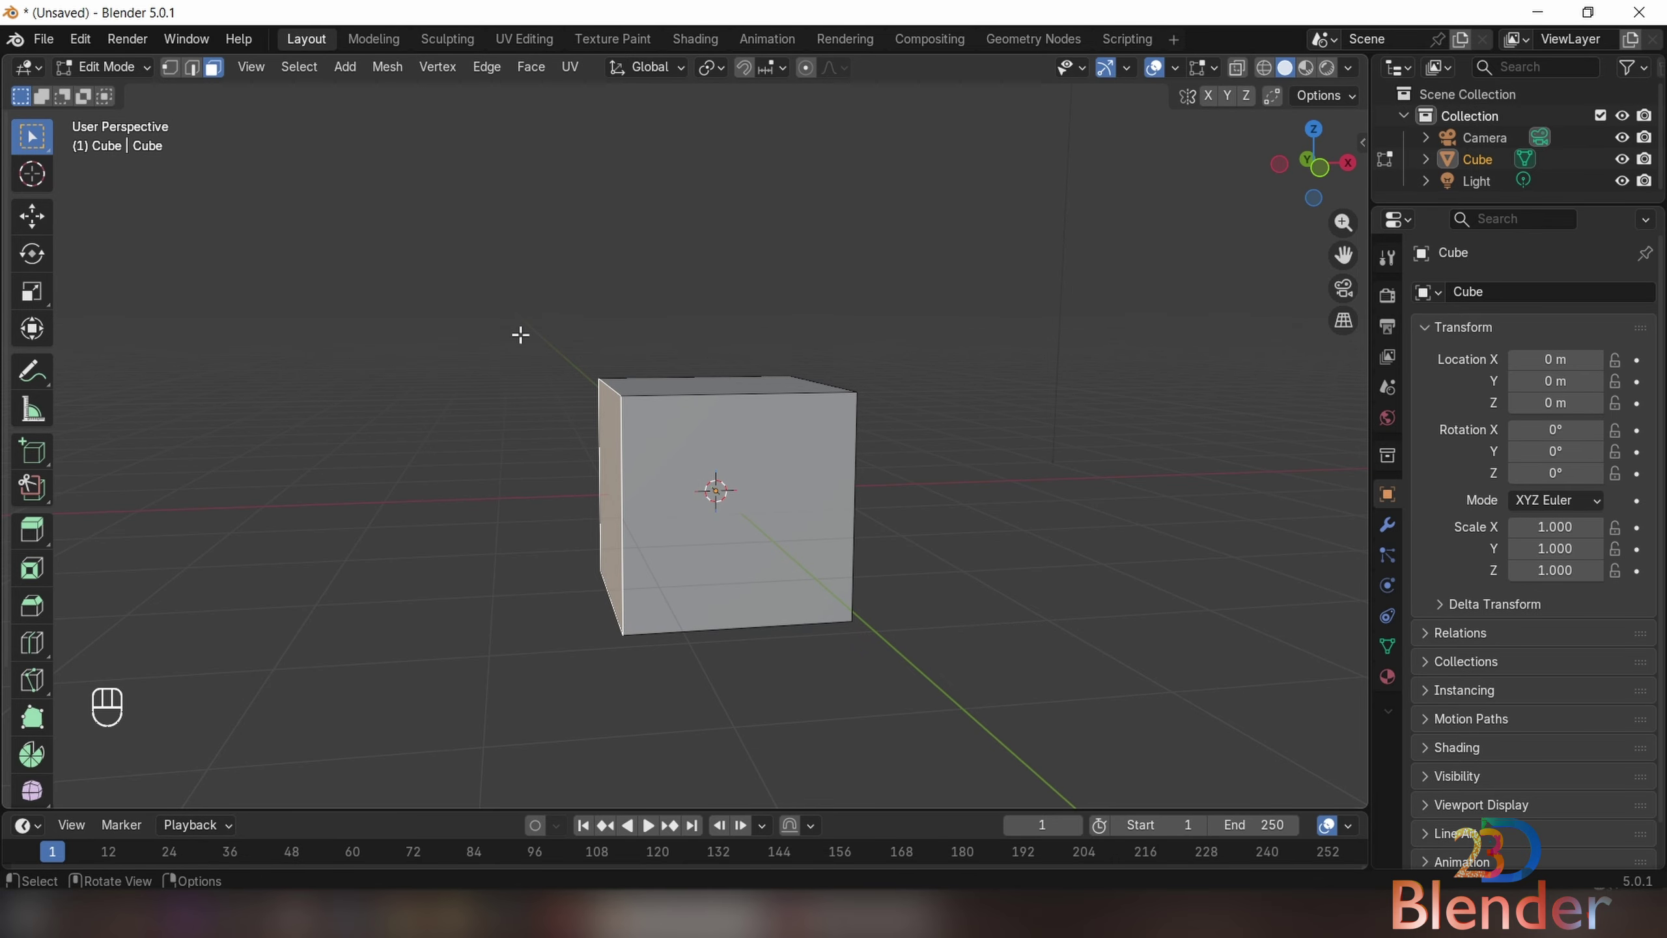
pyautogui.press('e')
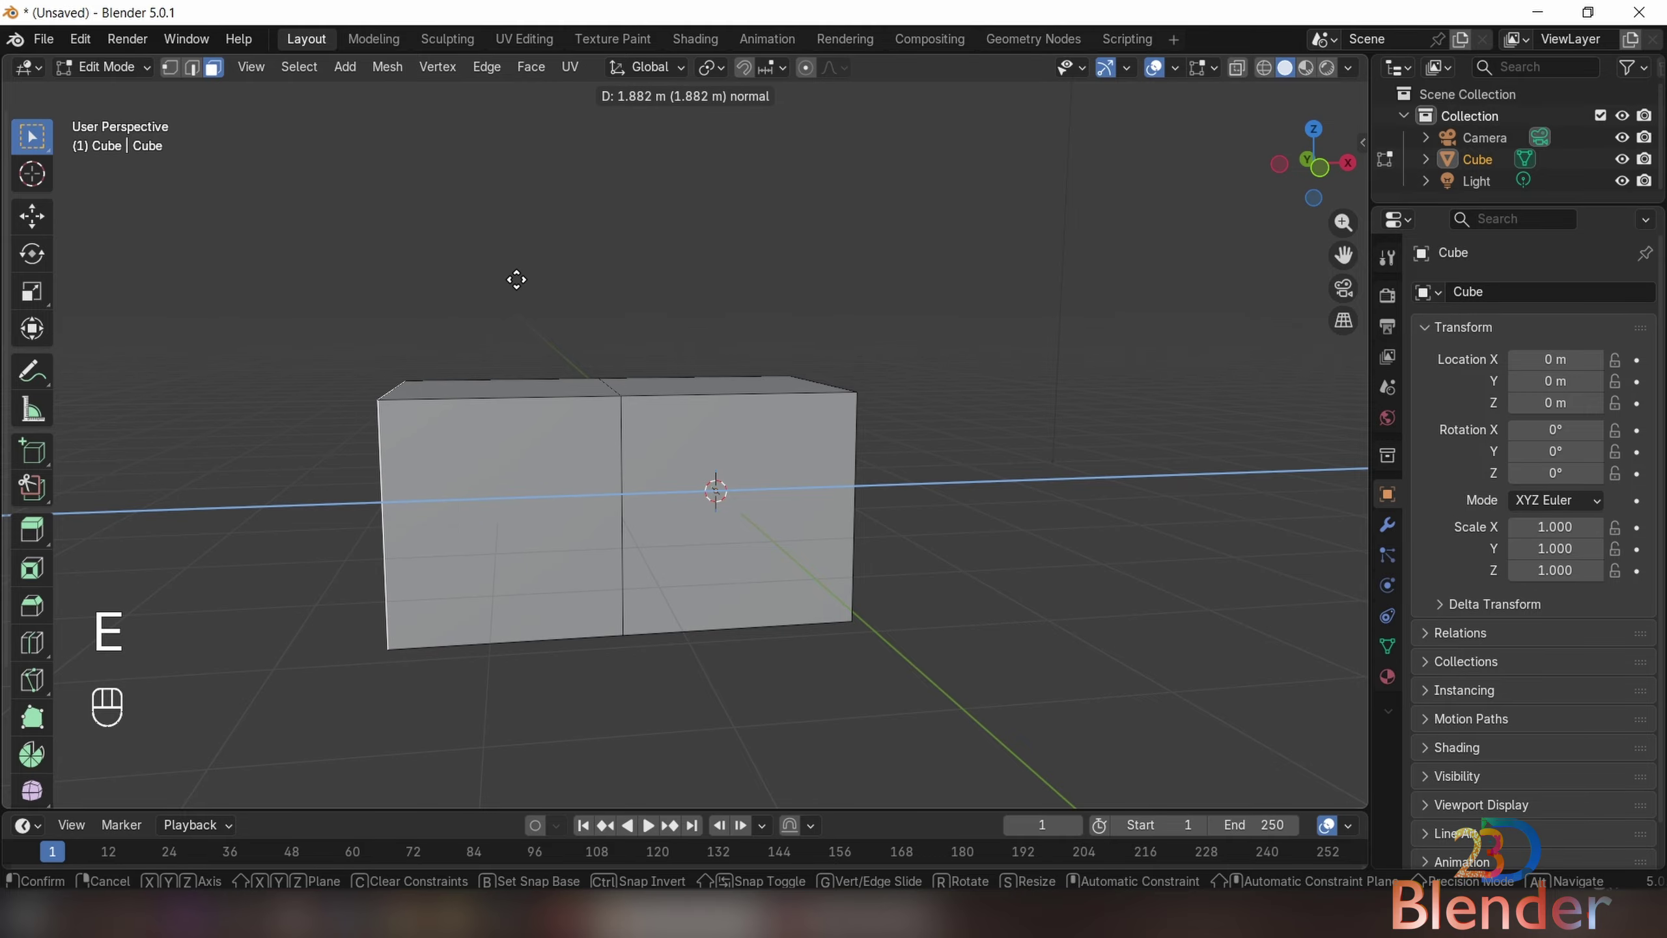
pyautogui.click(377, 433)
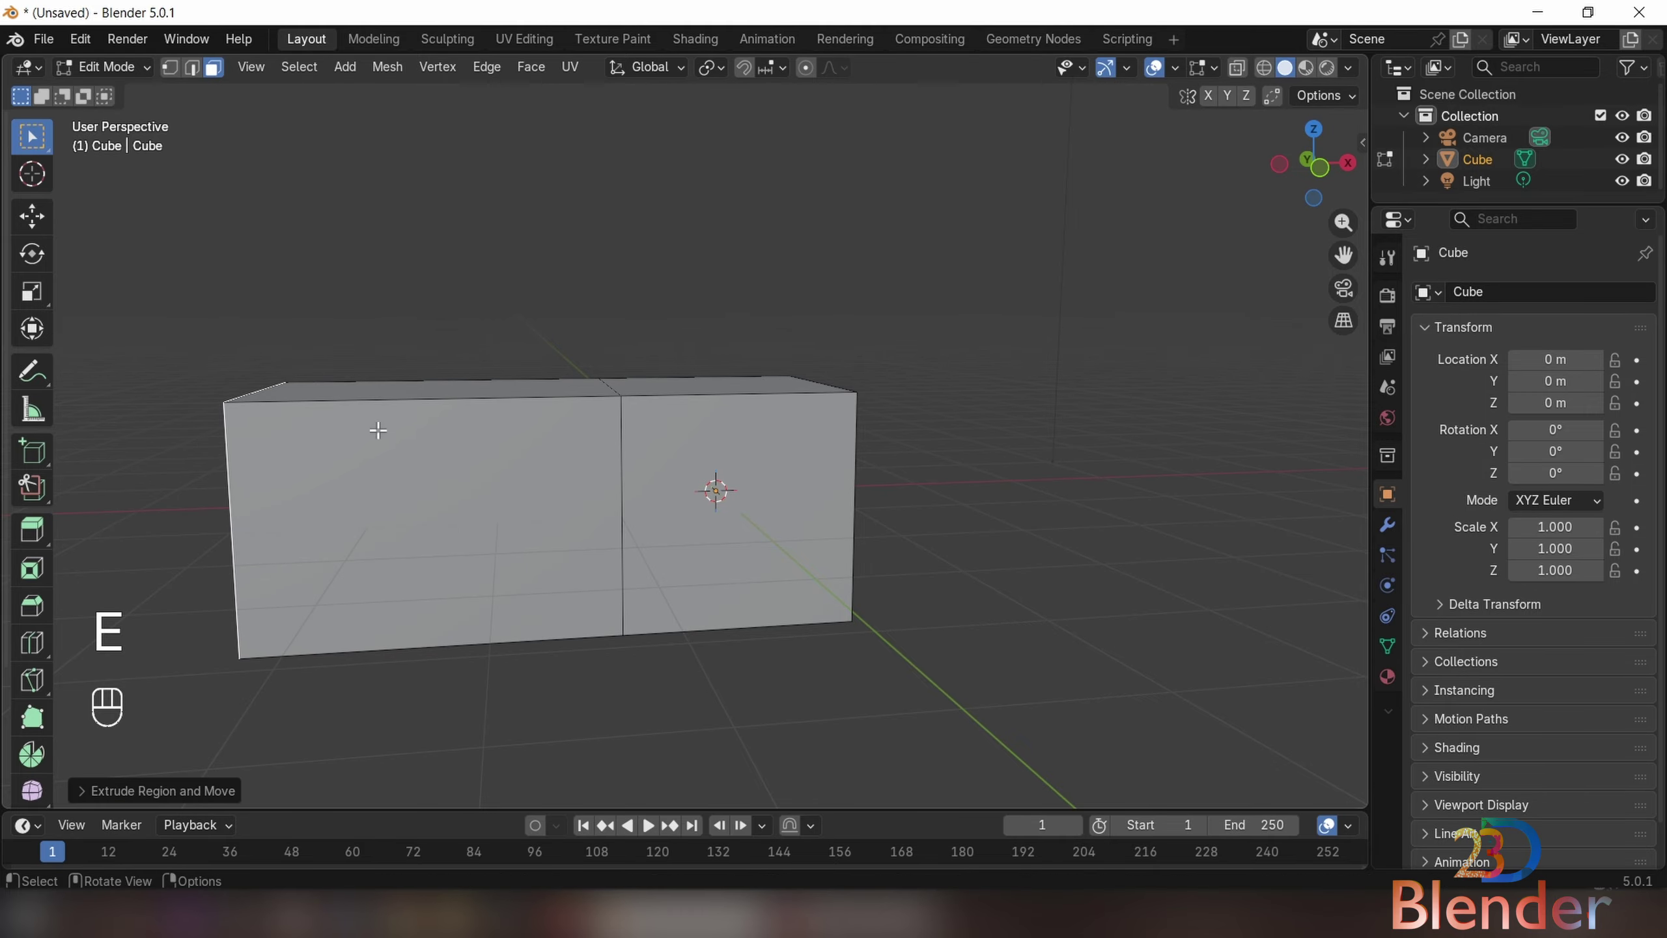
pyautogui.moveTo(376, 433); pyautogui.dragTo(441, 434, button='middle')
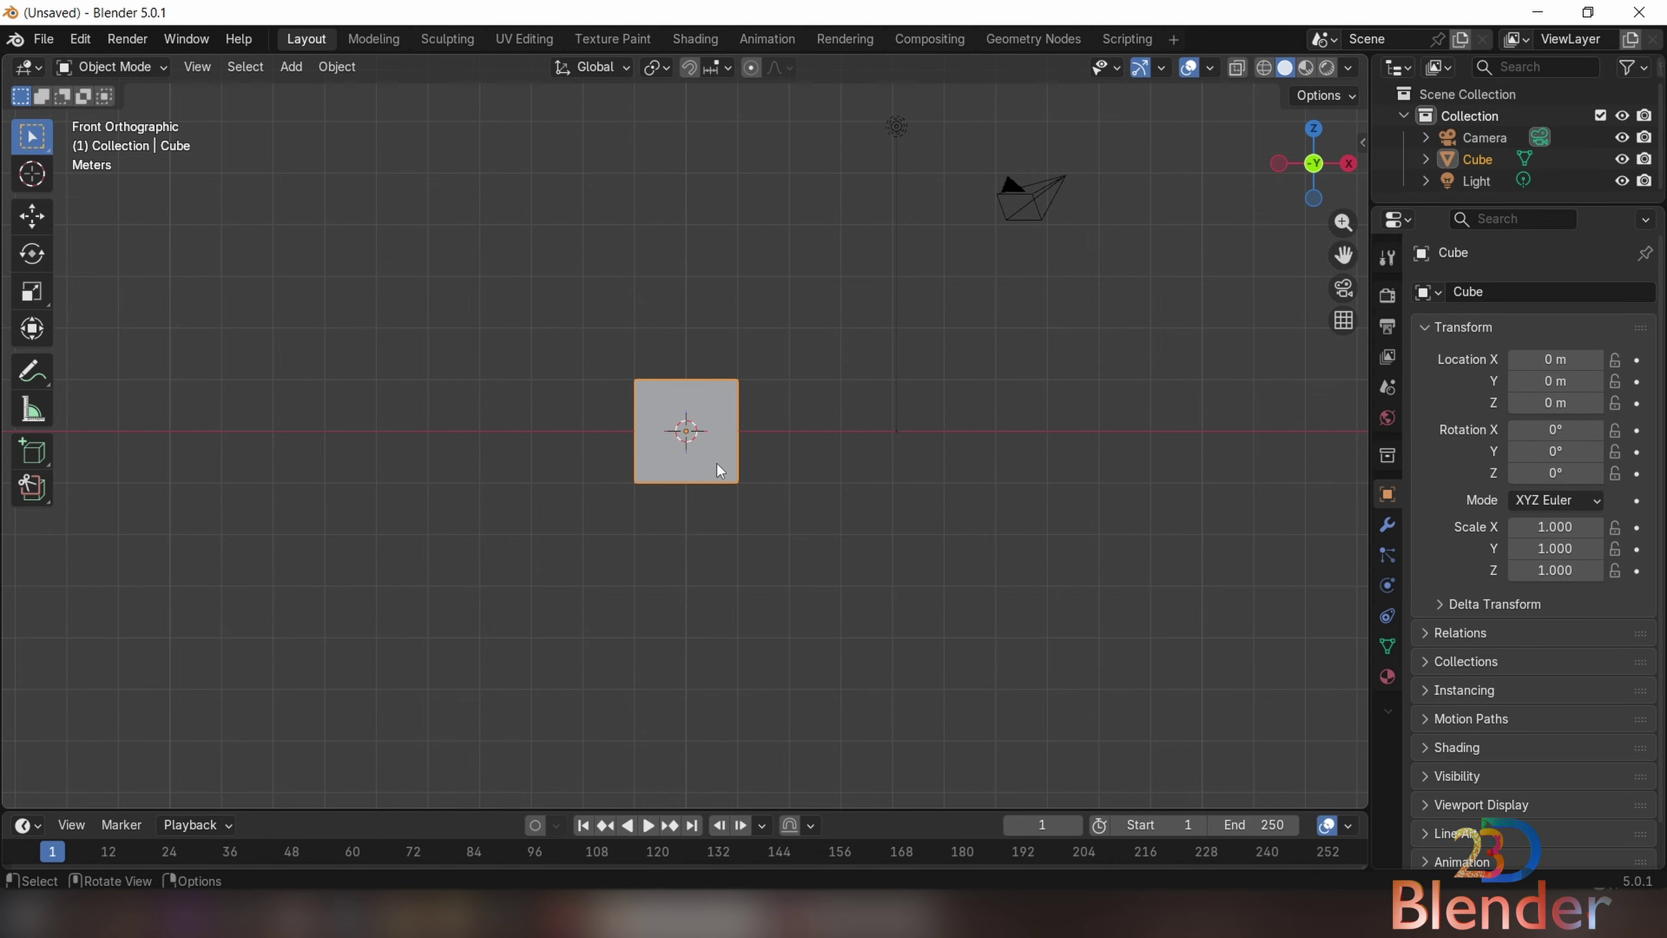
# - Move the cube up along the Z axis to about 1.03 m so its base sits on the X axis line
pyautogui.press('g')
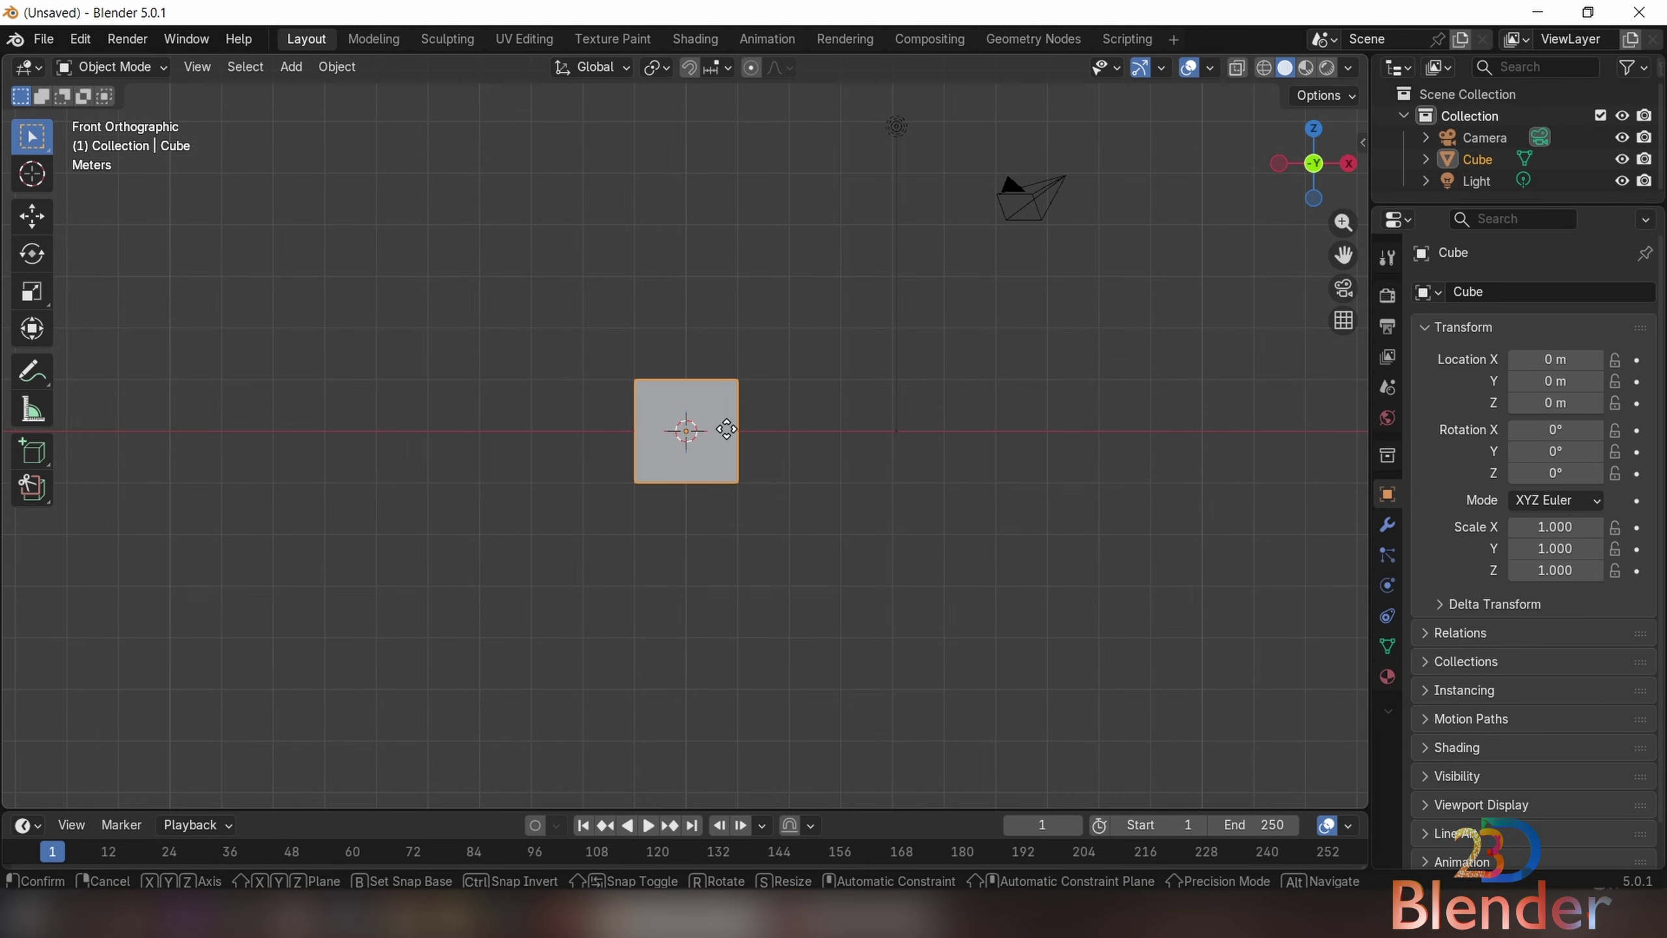
pyautogui.press('z')
pyautogui.click(745, 383)
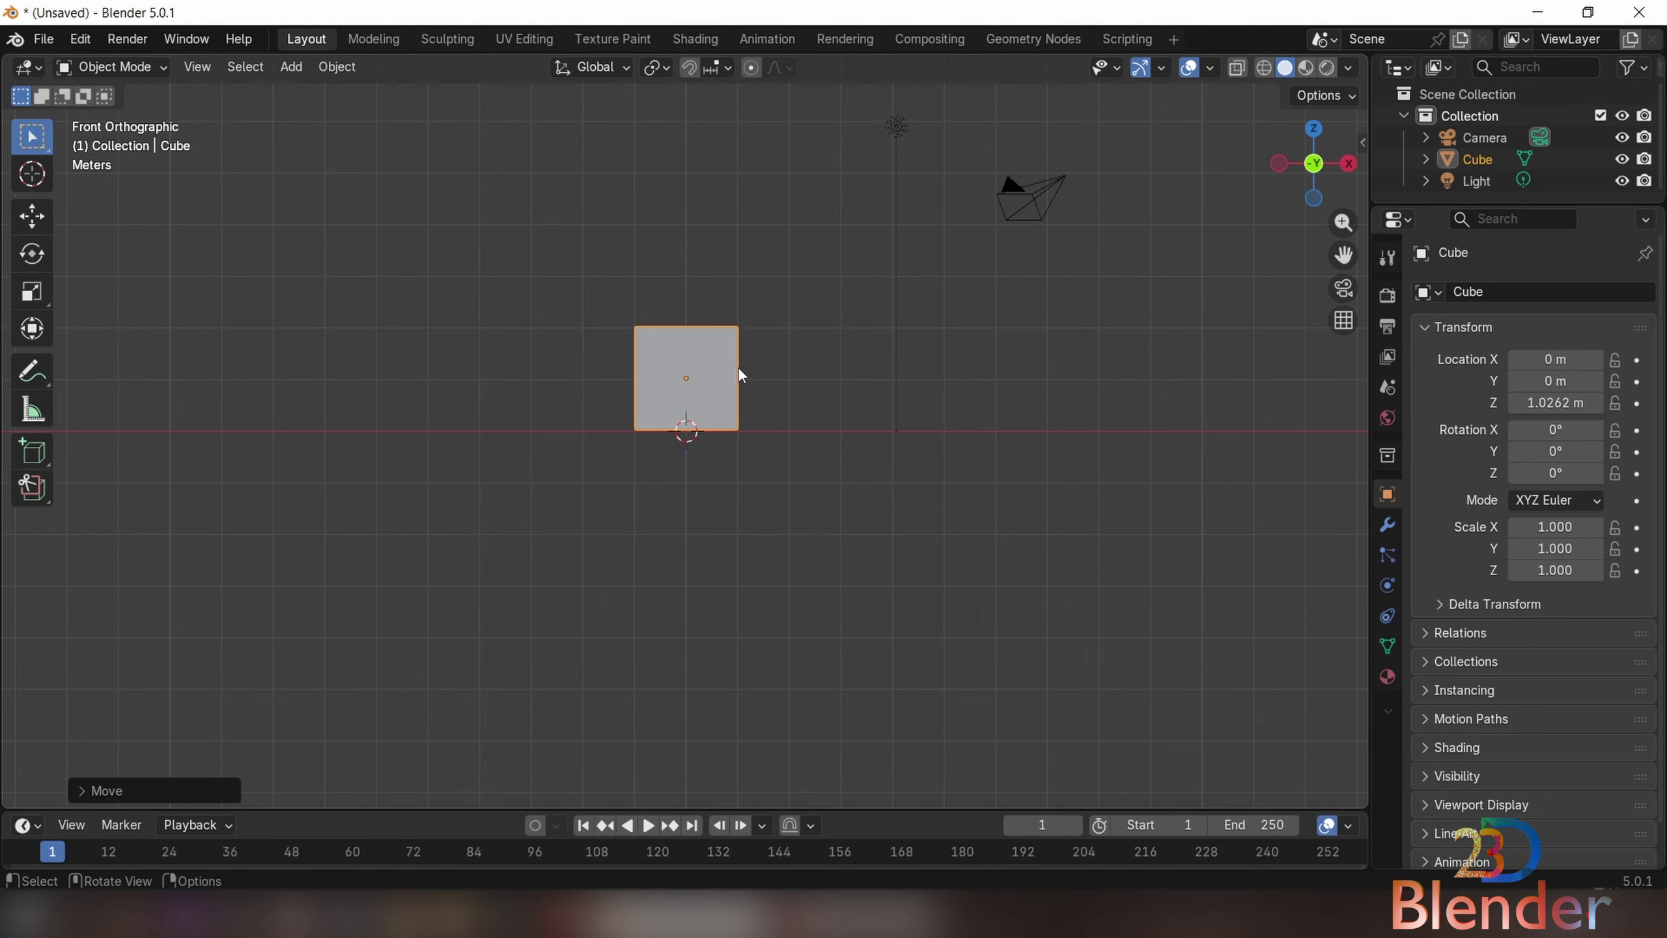
pyautogui.keyDown('ctrl'); pyautogui.moveTo(736, 359); pyautogui.dragTo(737, 441, button='middle'); pyautogui.keyUp('ctrl')
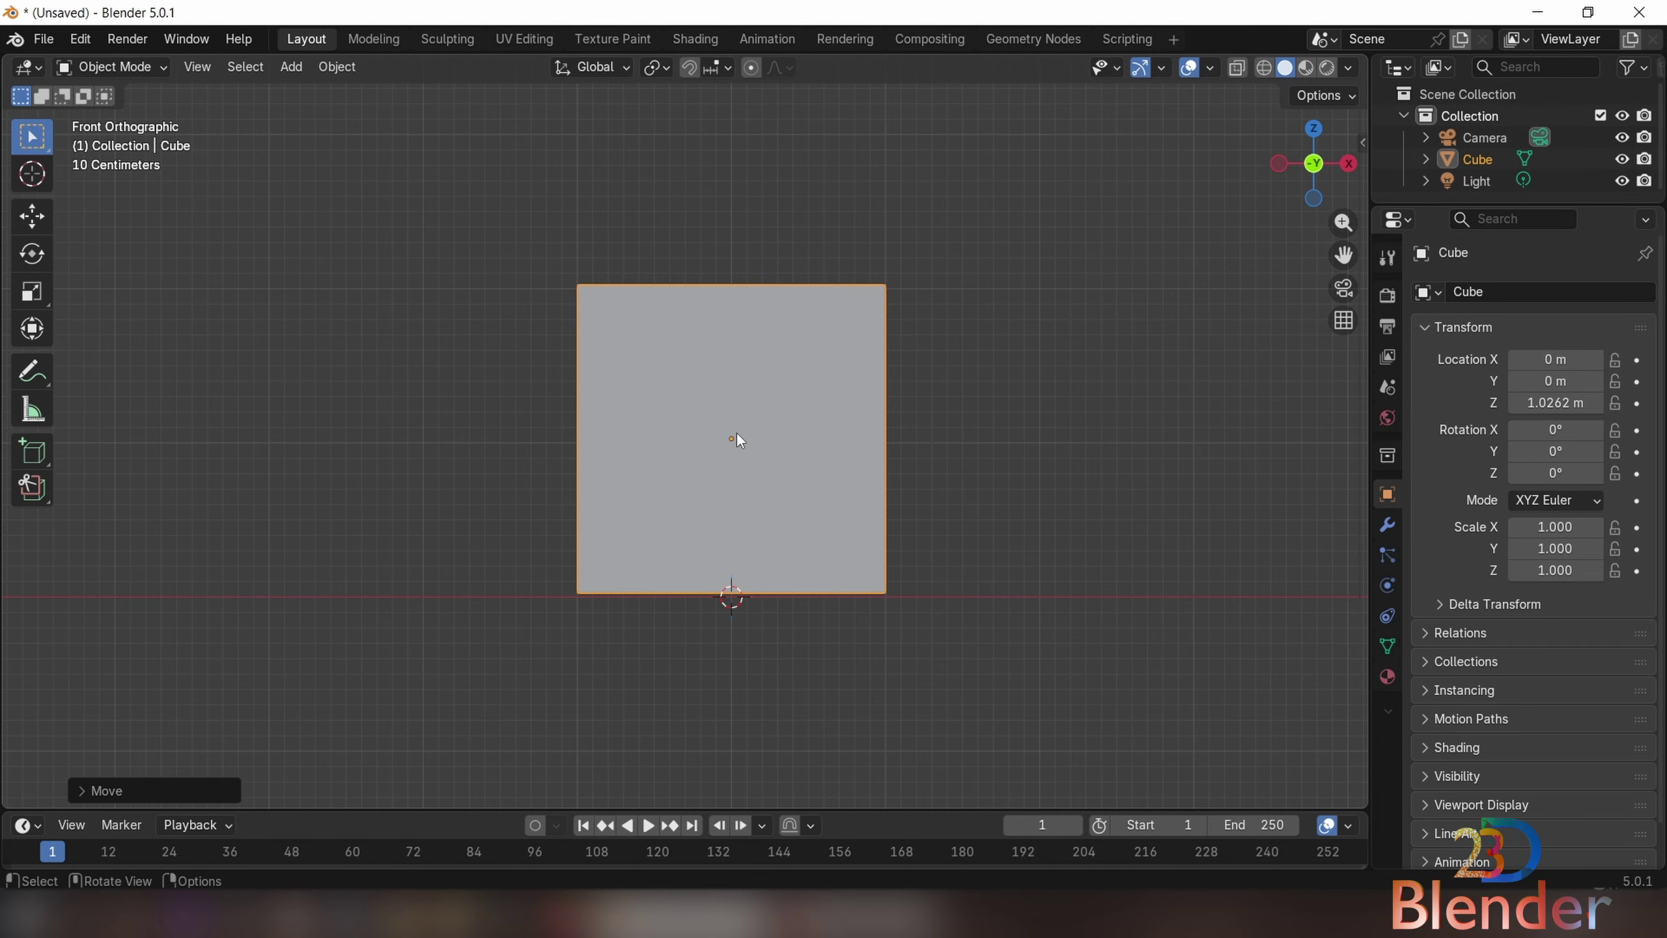
pyautogui.keyDown('shift'); pyautogui.moveTo(936, 432); pyautogui.dragTo(887, 391, button='middle'); pyautogui.keyUp('shift')
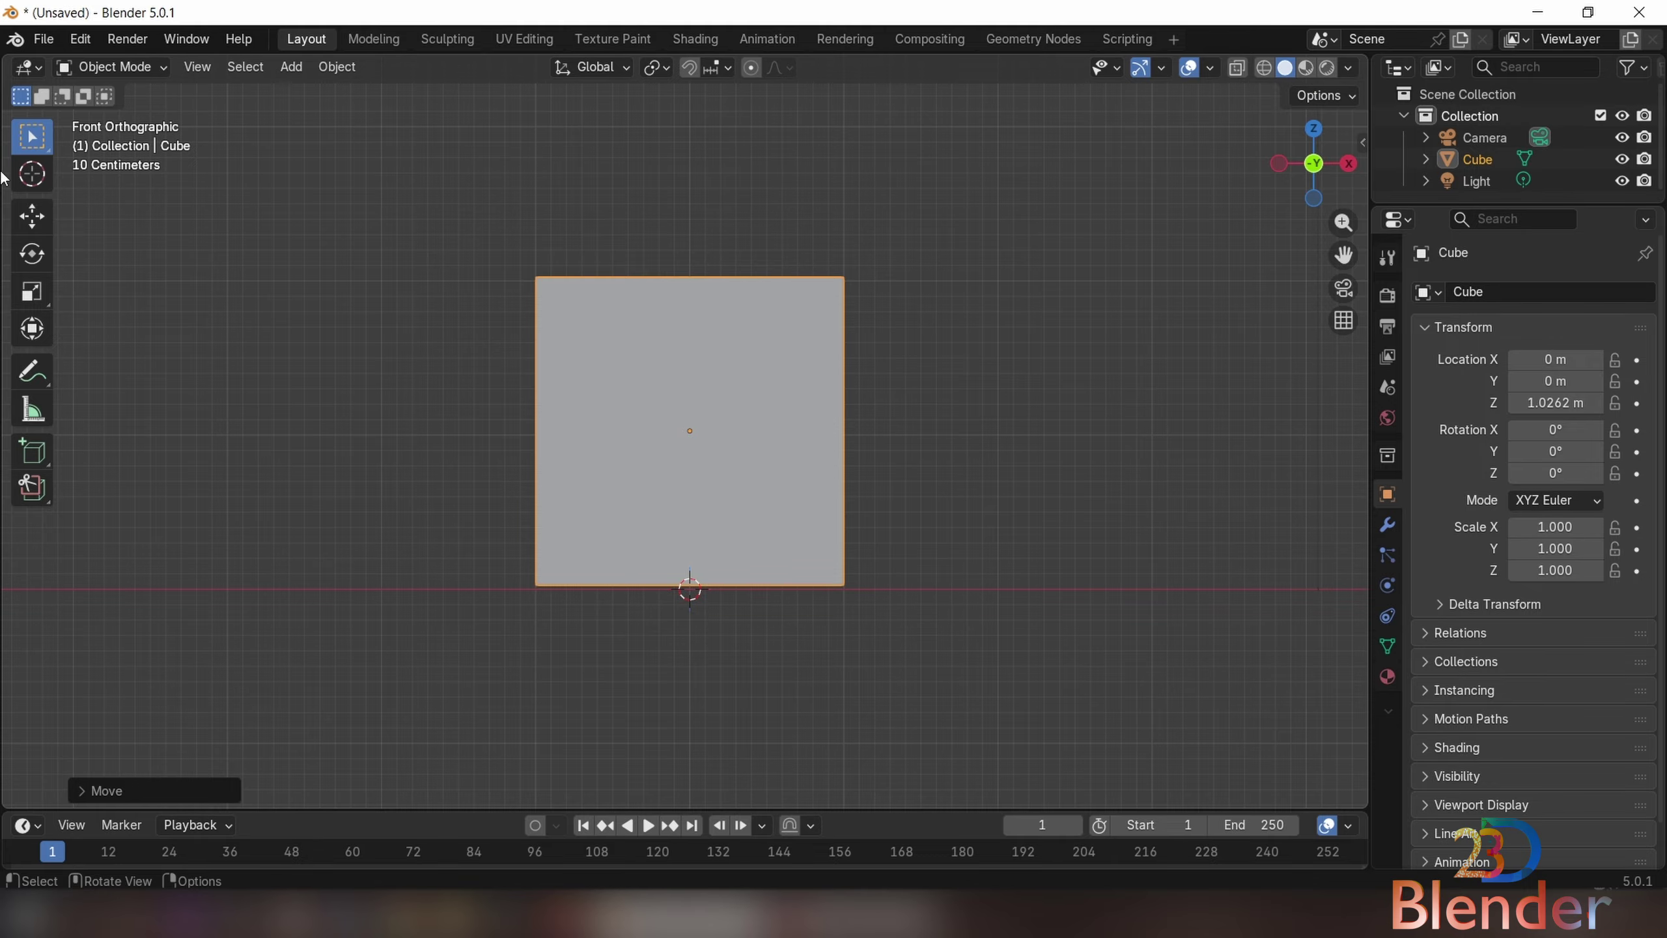
# - Enter Edit Mode on the cube and turn on the face normals overlay
pyautogui.click(138, 68)
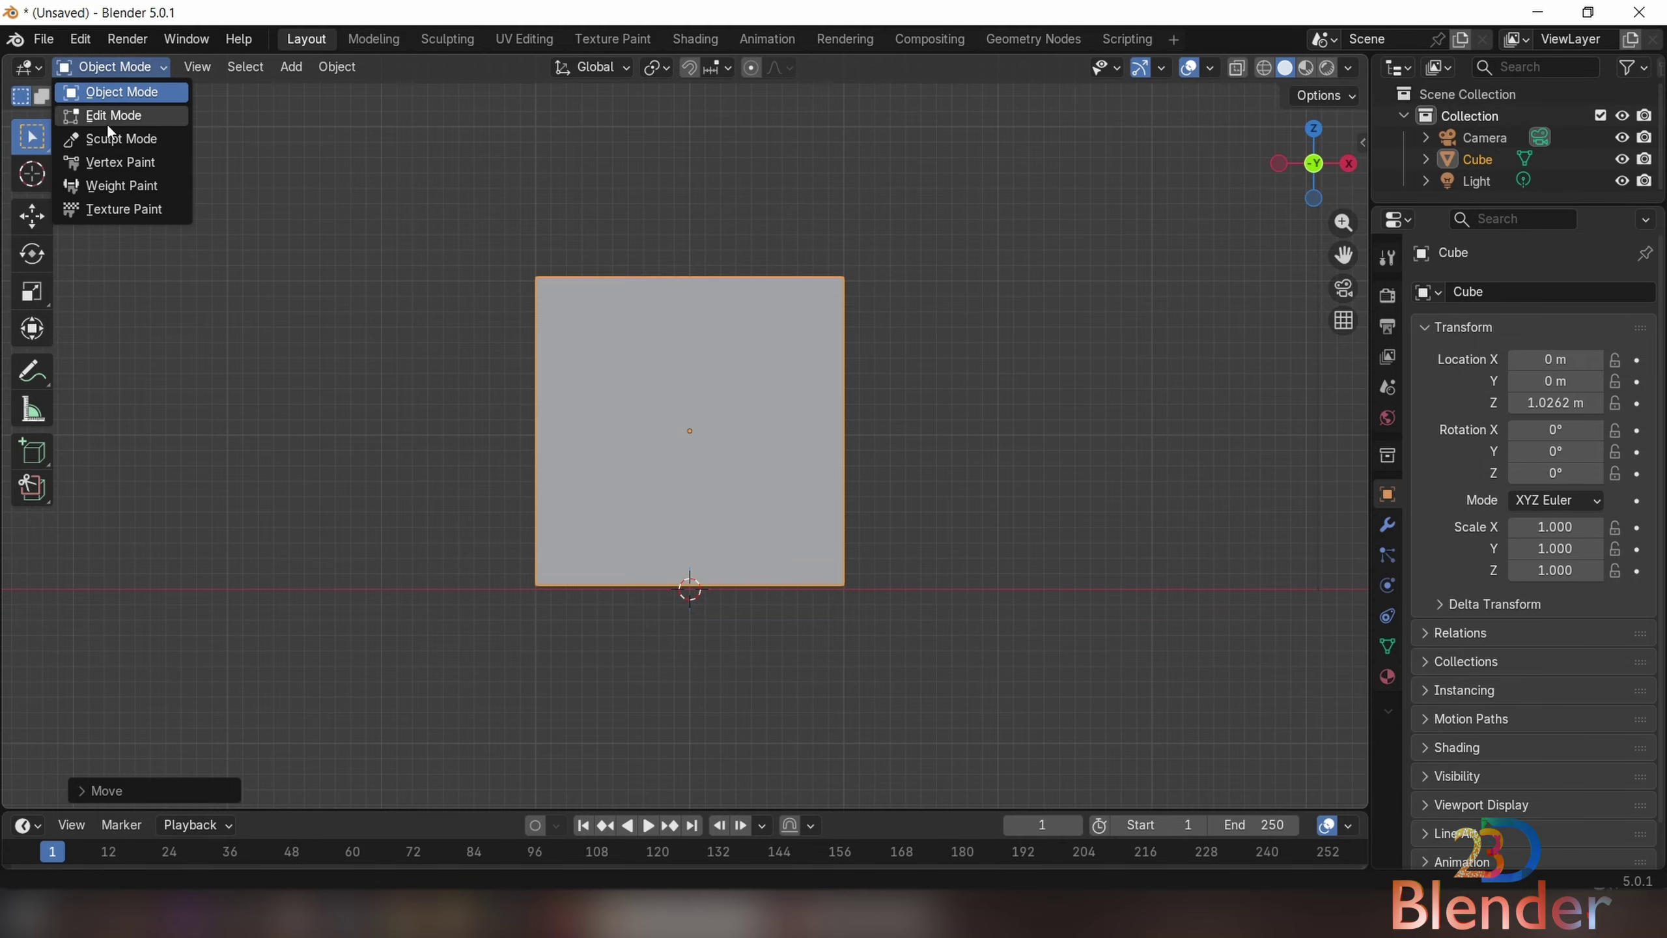
pyautogui.click(124, 115)
pyautogui.moveTo(821, 241); pyautogui.dragTo(819, 298, button='middle')
pyautogui.click(1214, 67)
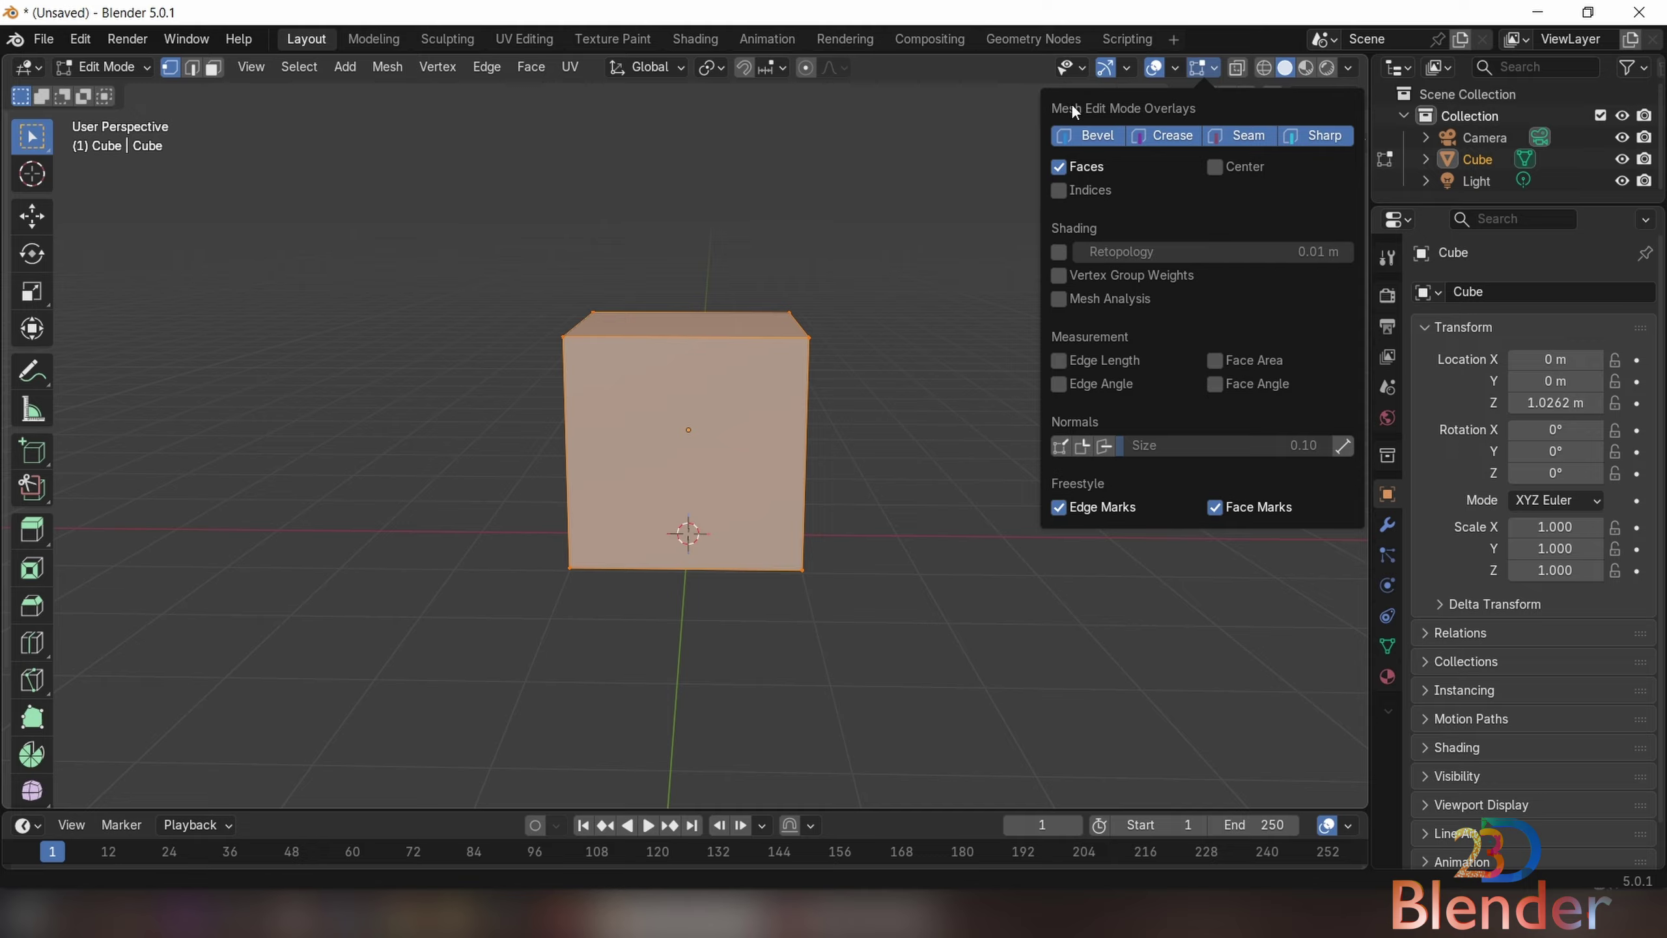
pyautogui.click(1105, 448)
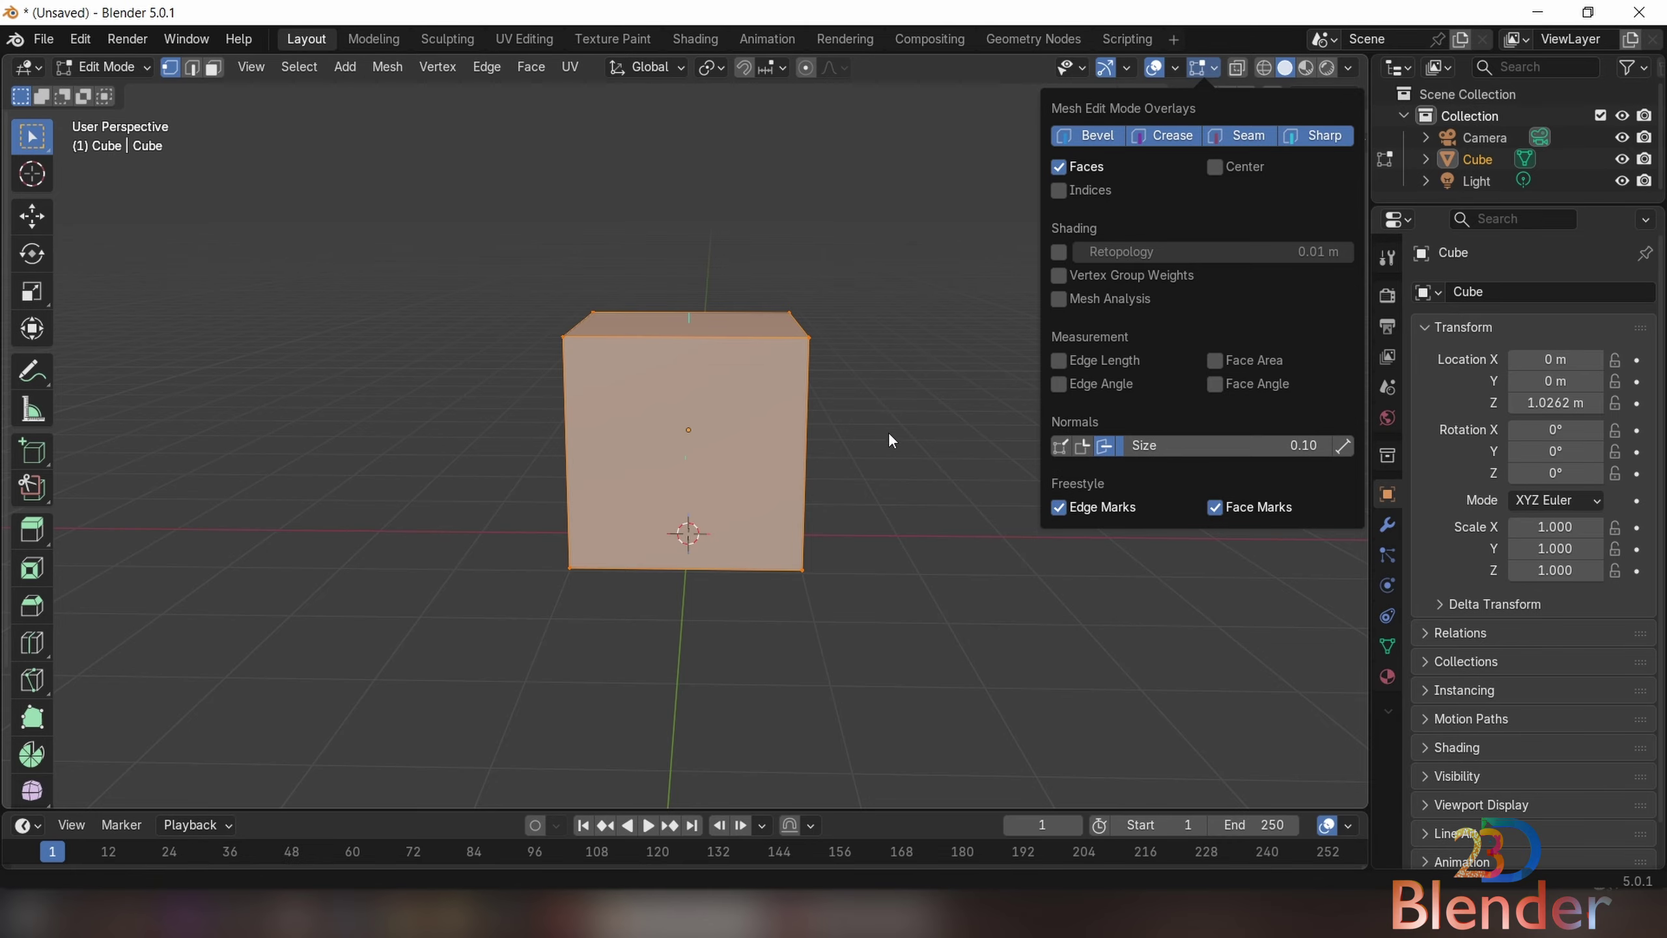
pyautogui.scroll(5, 696, 315)
pyautogui.keyDown('shift'); pyautogui.moveTo(713, 262); pyautogui.dragTo(704, 383, button='middle'); pyautogui.keyUp('shift')
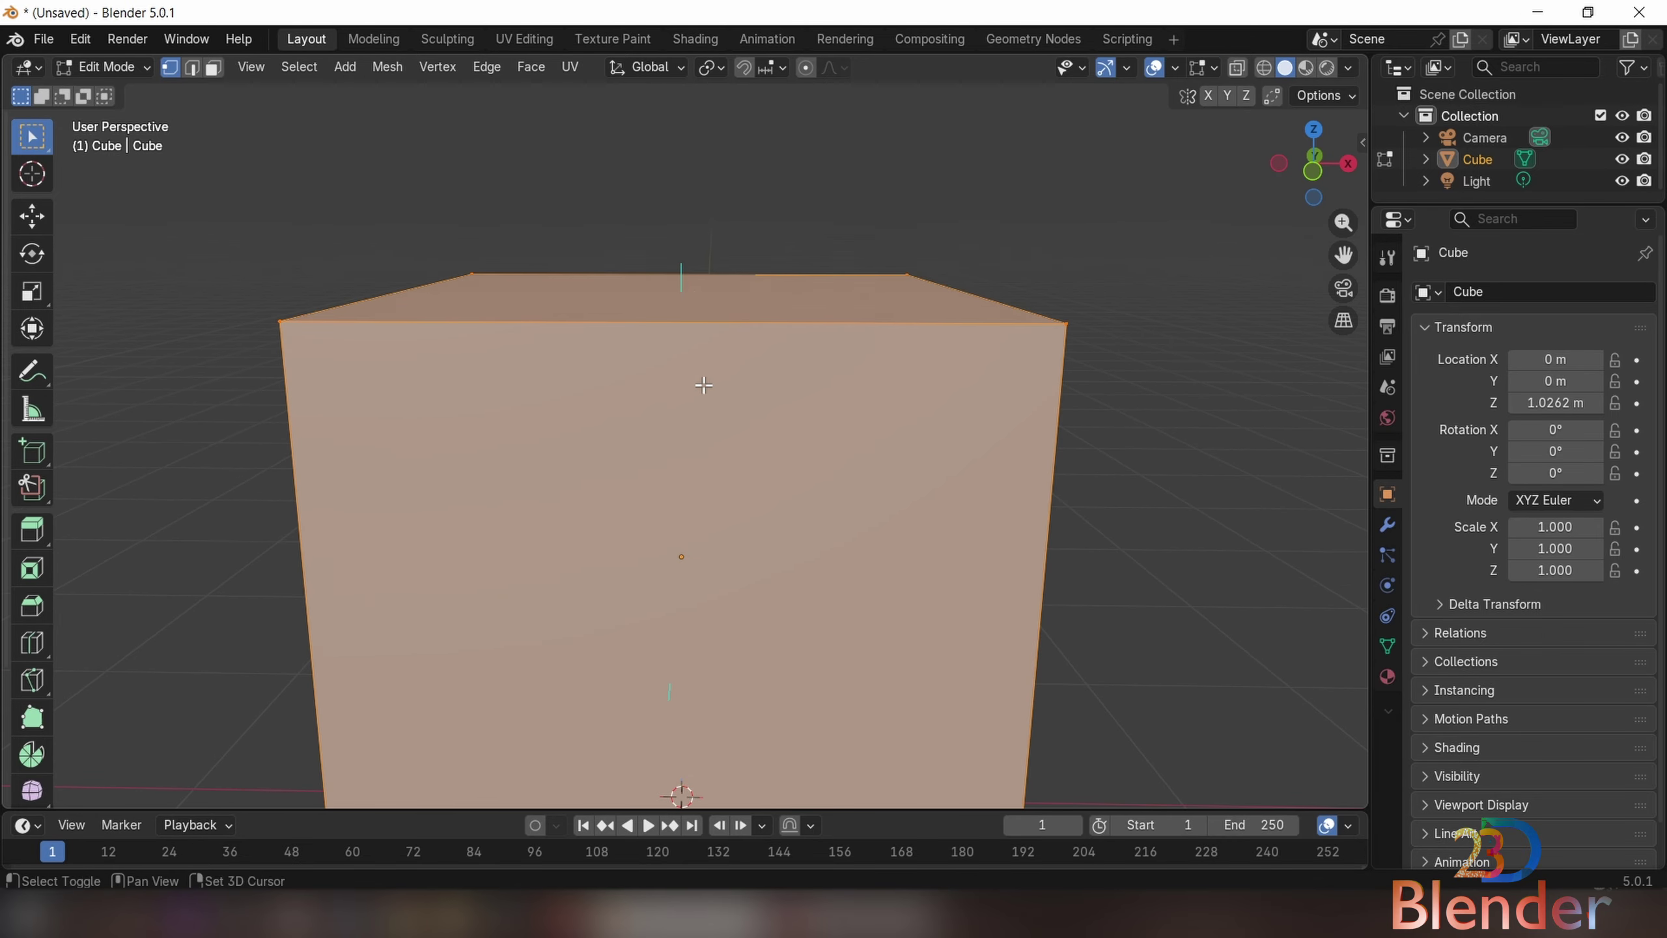
# - Increase the display size of the normals so their lines extend well beyond the cube's faces
pyautogui.scroll(1, 697, 302)
pyautogui.moveTo(696, 298); pyautogui.dragTo(1131, 171, button='middle')
pyautogui.scroll(-4, 718, 313)
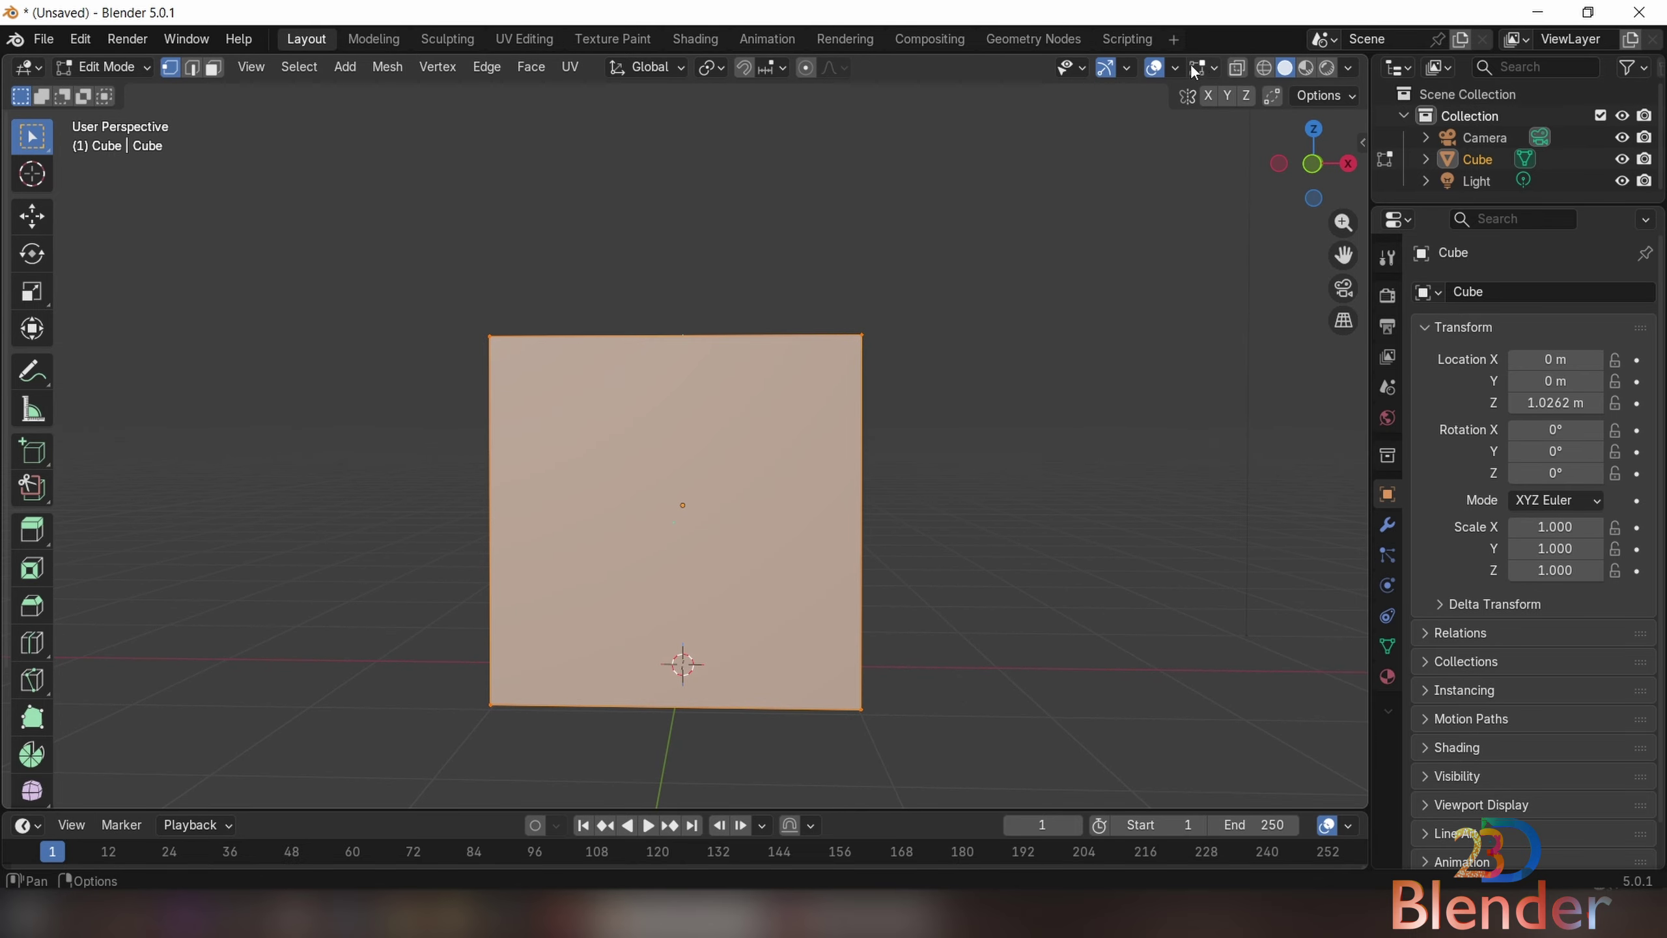
pyautogui.click(1214, 67)
pyautogui.moveTo(1139, 452); pyautogui.dragTo(1332, 452)
pyautogui.moveTo(1028, 547); pyautogui.dragTo(710, 381, button='middle')
pyautogui.scroll(-2, 763, 551)
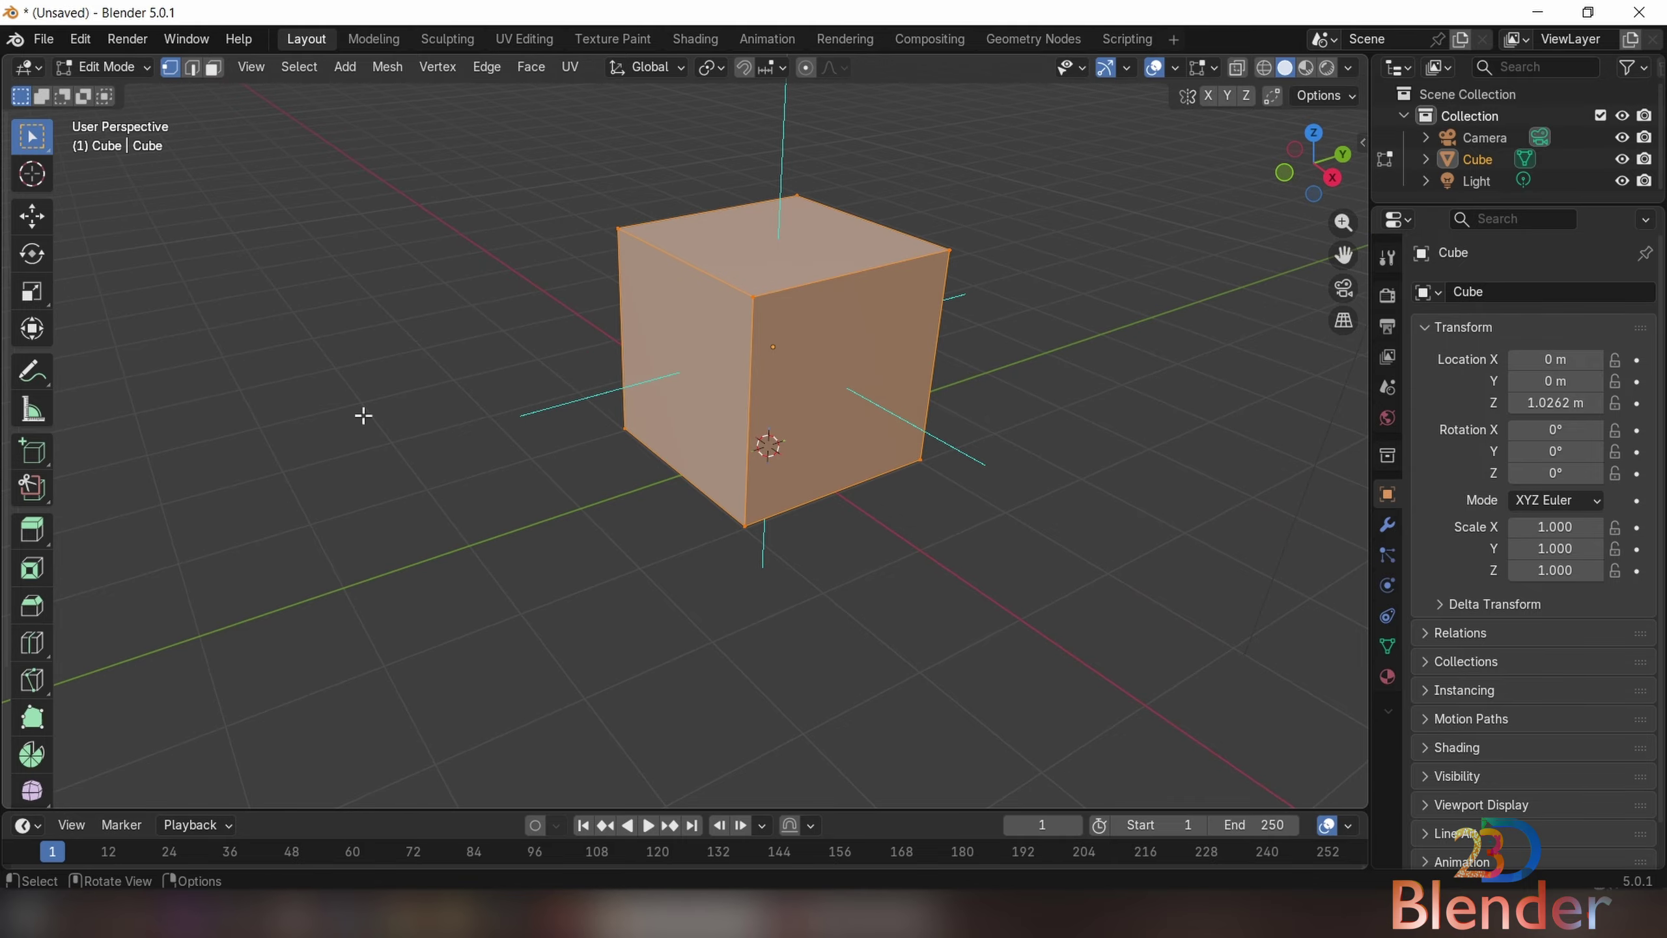
# - Annotate the cube's face normals with freehand strokes beside the side and top normal lines
pyautogui.click(31, 371)
pyautogui.moveTo(676, 373); pyautogui.dragTo(442, 415)
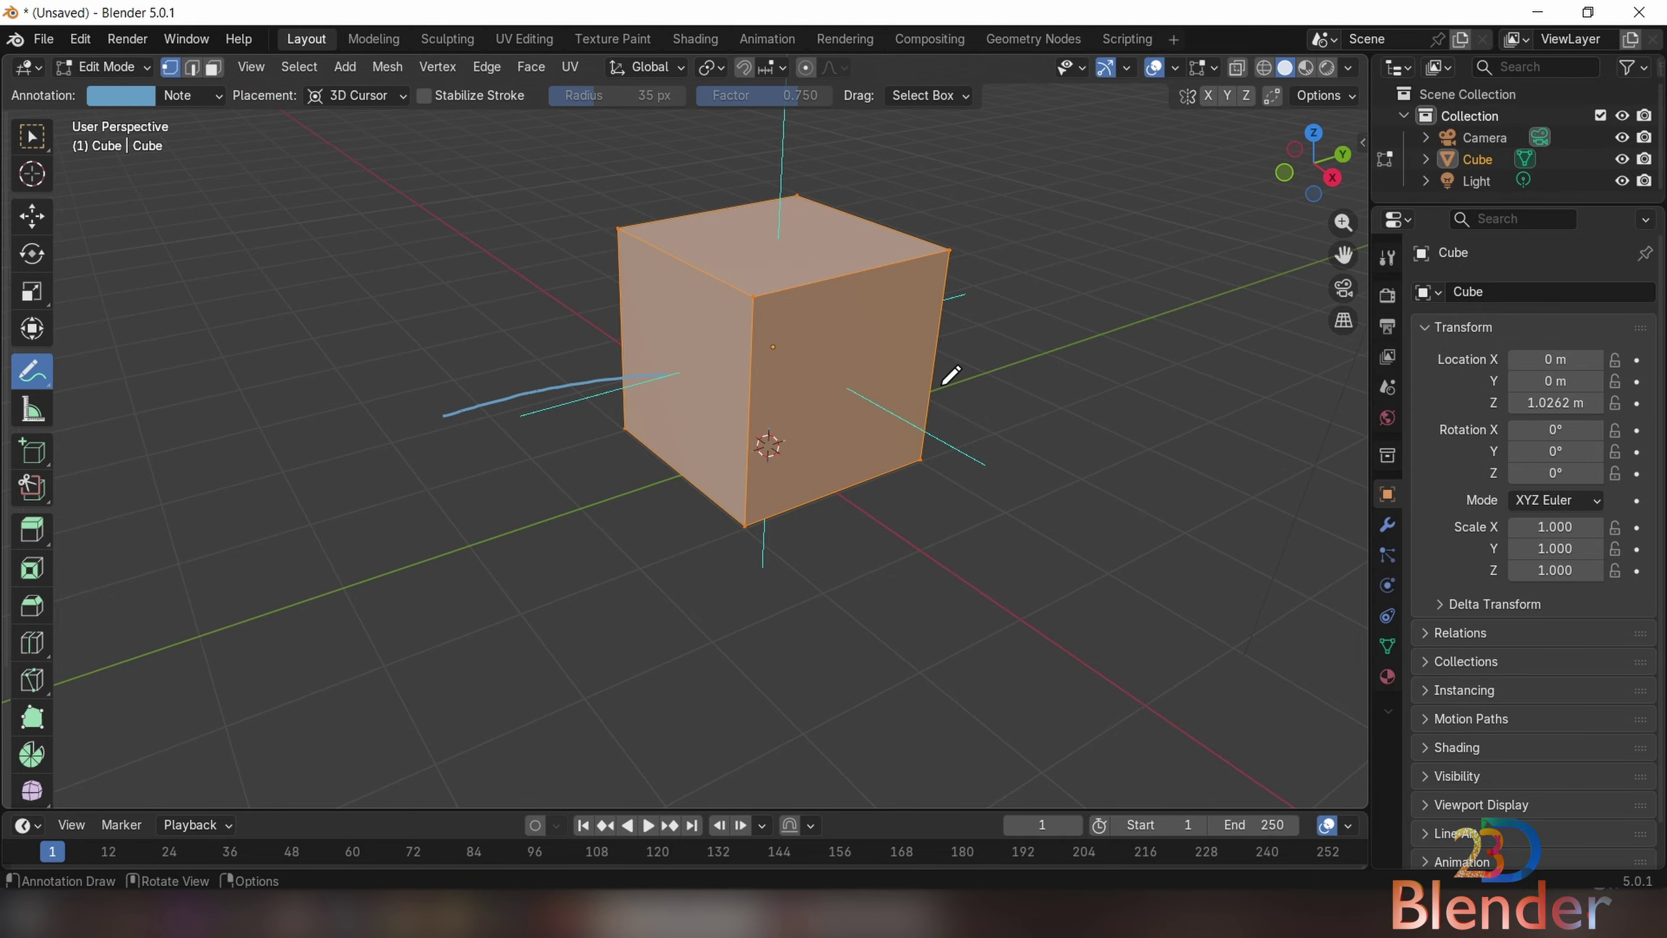
pyautogui.moveTo(832, 357); pyautogui.dragTo(984, 468)
pyautogui.moveTo(945, 307); pyautogui.dragTo(1023, 253)
pyautogui.moveTo(771, 99); pyautogui.dragTo(751, 239)
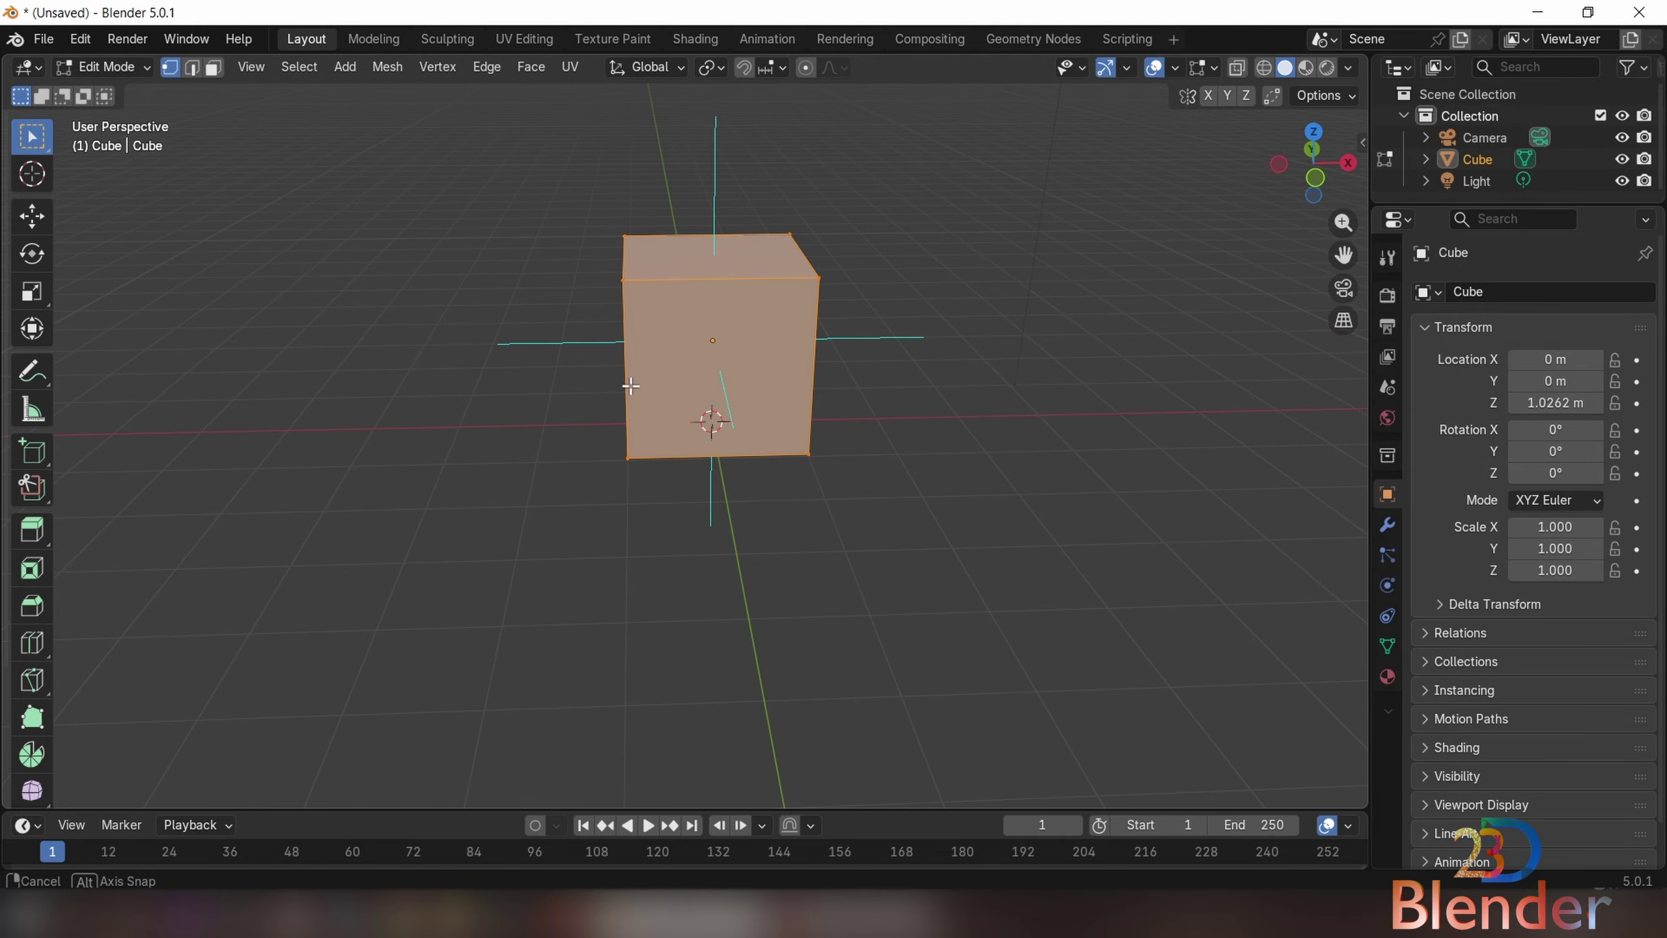
pyautogui.moveTo(631, 386); pyautogui.dragTo(771, 394, button='middle')
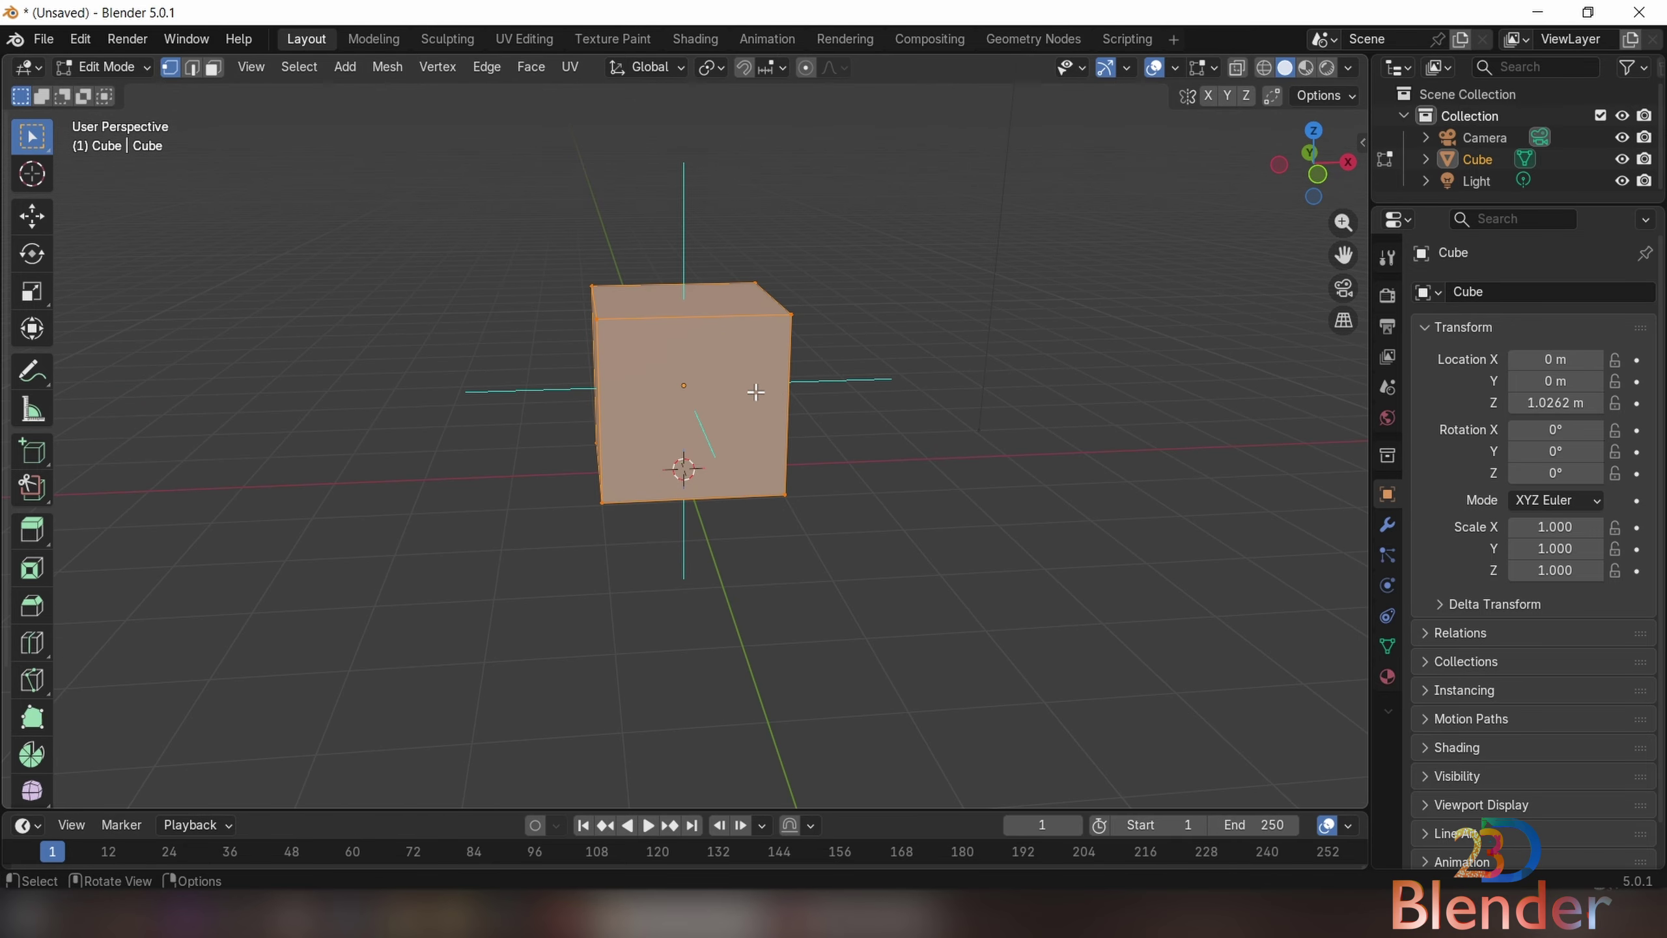
# - Turn on the Face Orientation overlay while viewing the cube from the front
pyautogui.moveTo(673, 415)
pyautogui.mouseDown(button='middle')
pyautogui.moveTo(684, 399)
pyautogui.moveTo(782, 409)
pyautogui.moveTo(755, 390)
pyautogui.moveTo(674, 392)
pyautogui.mouseUp(button='middle')
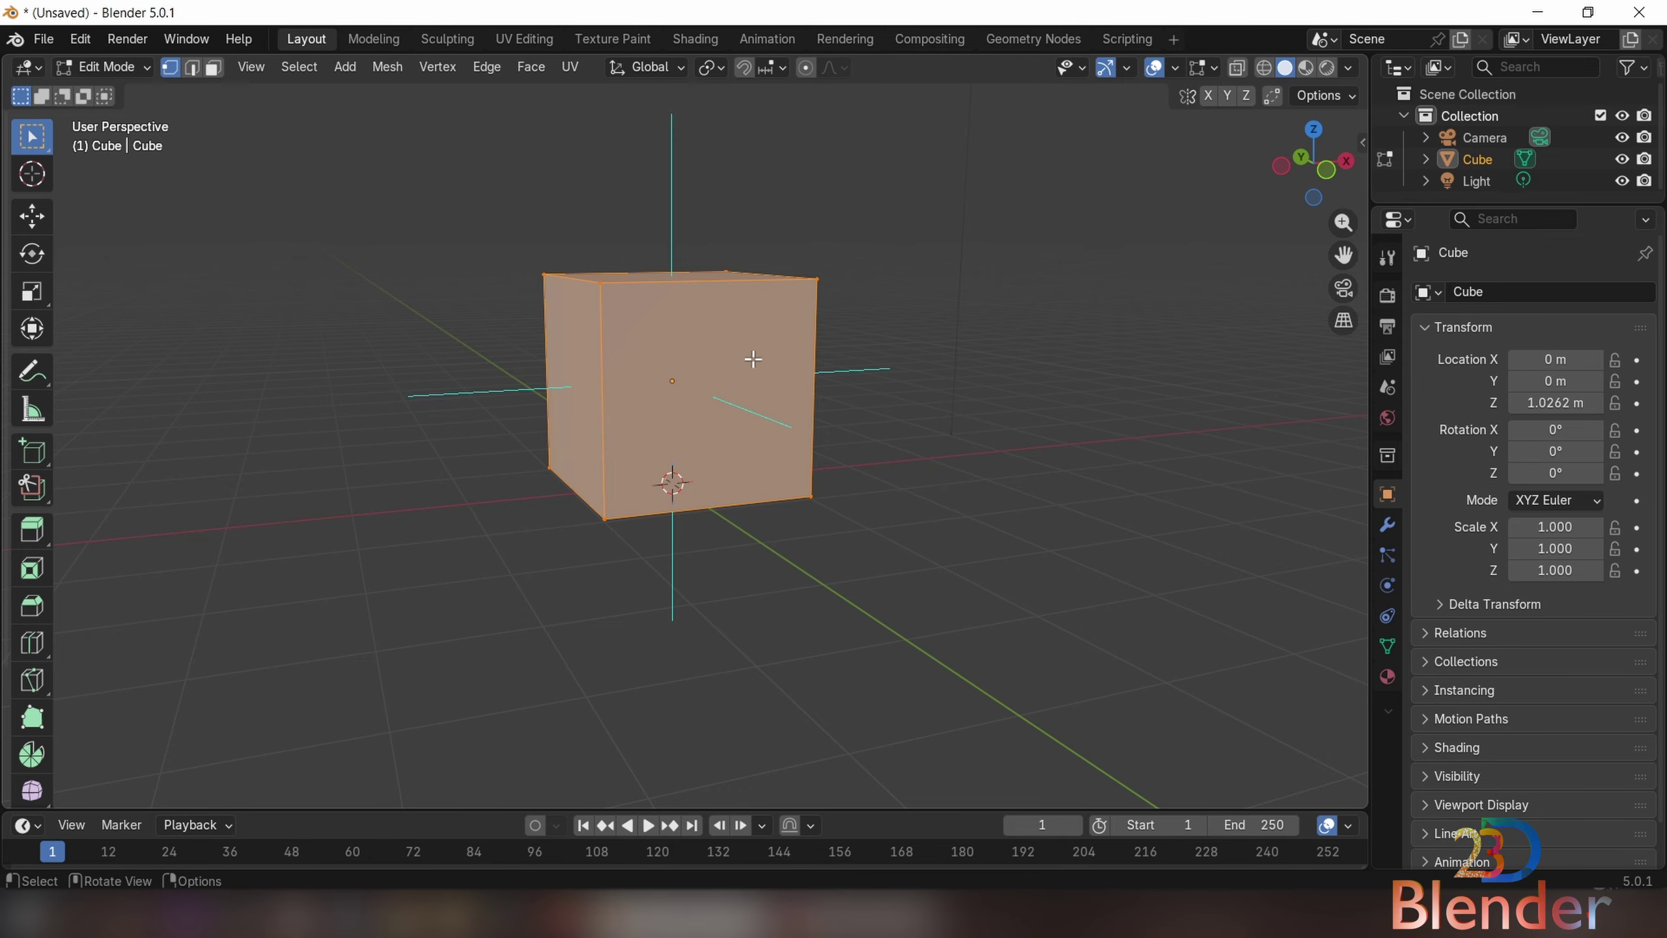
pyautogui.moveTo(739, 393); pyautogui.dragTo(838, 427, button='middle')
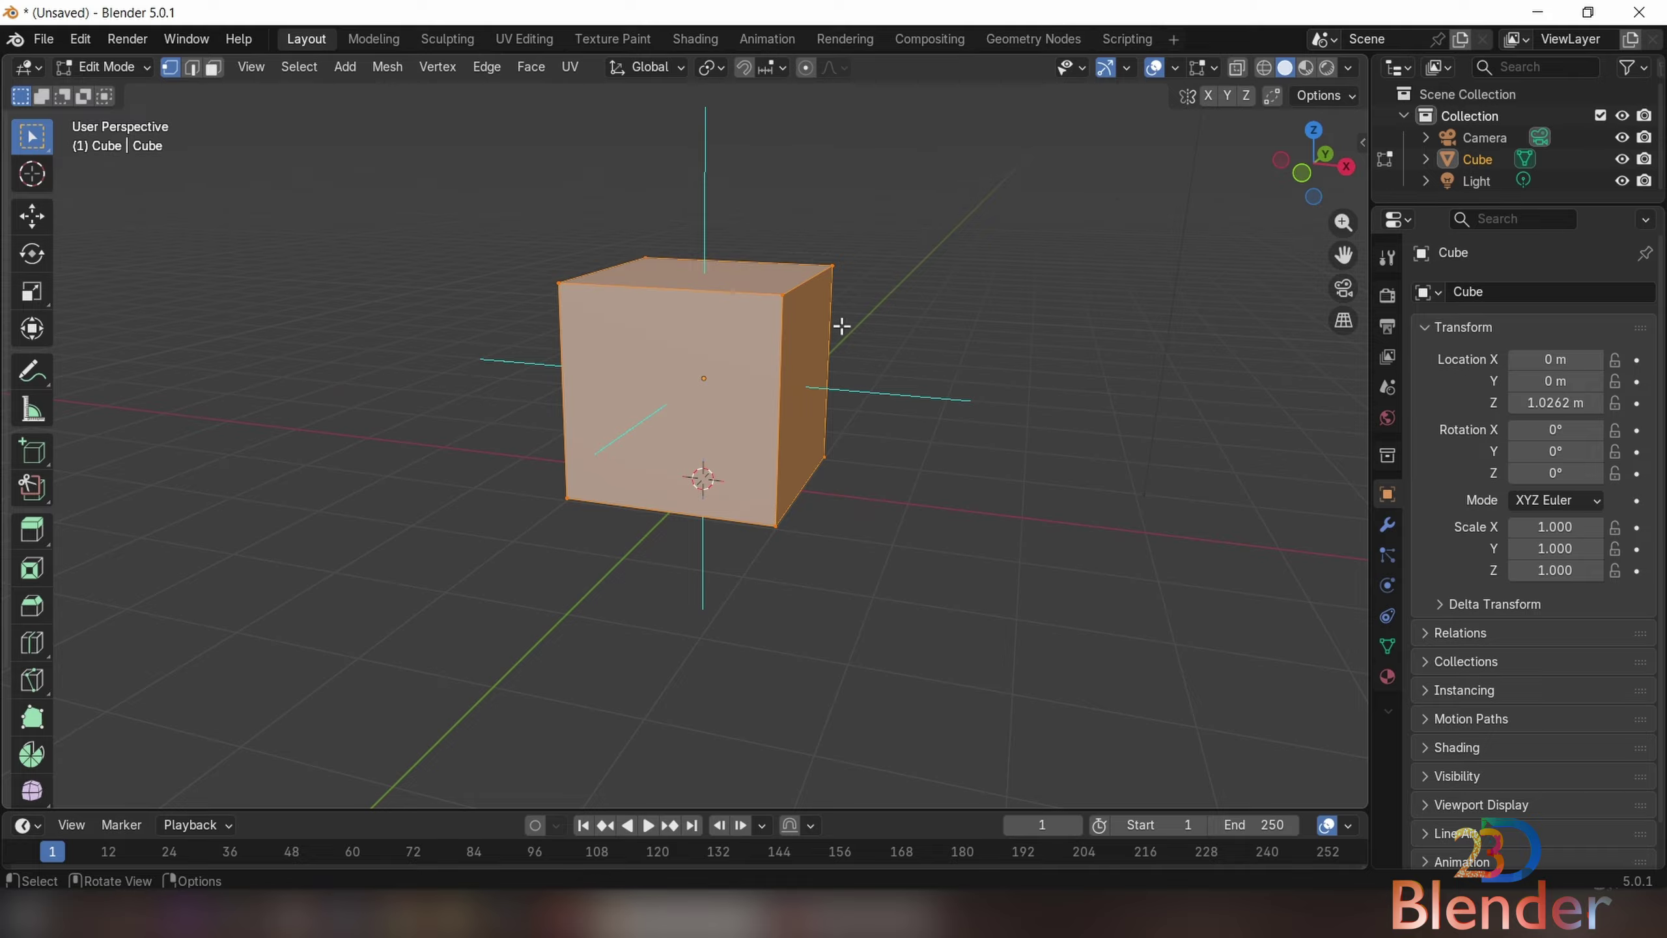
pyautogui.moveTo(495, 431); pyautogui.dragTo(583, 439, button='middle')
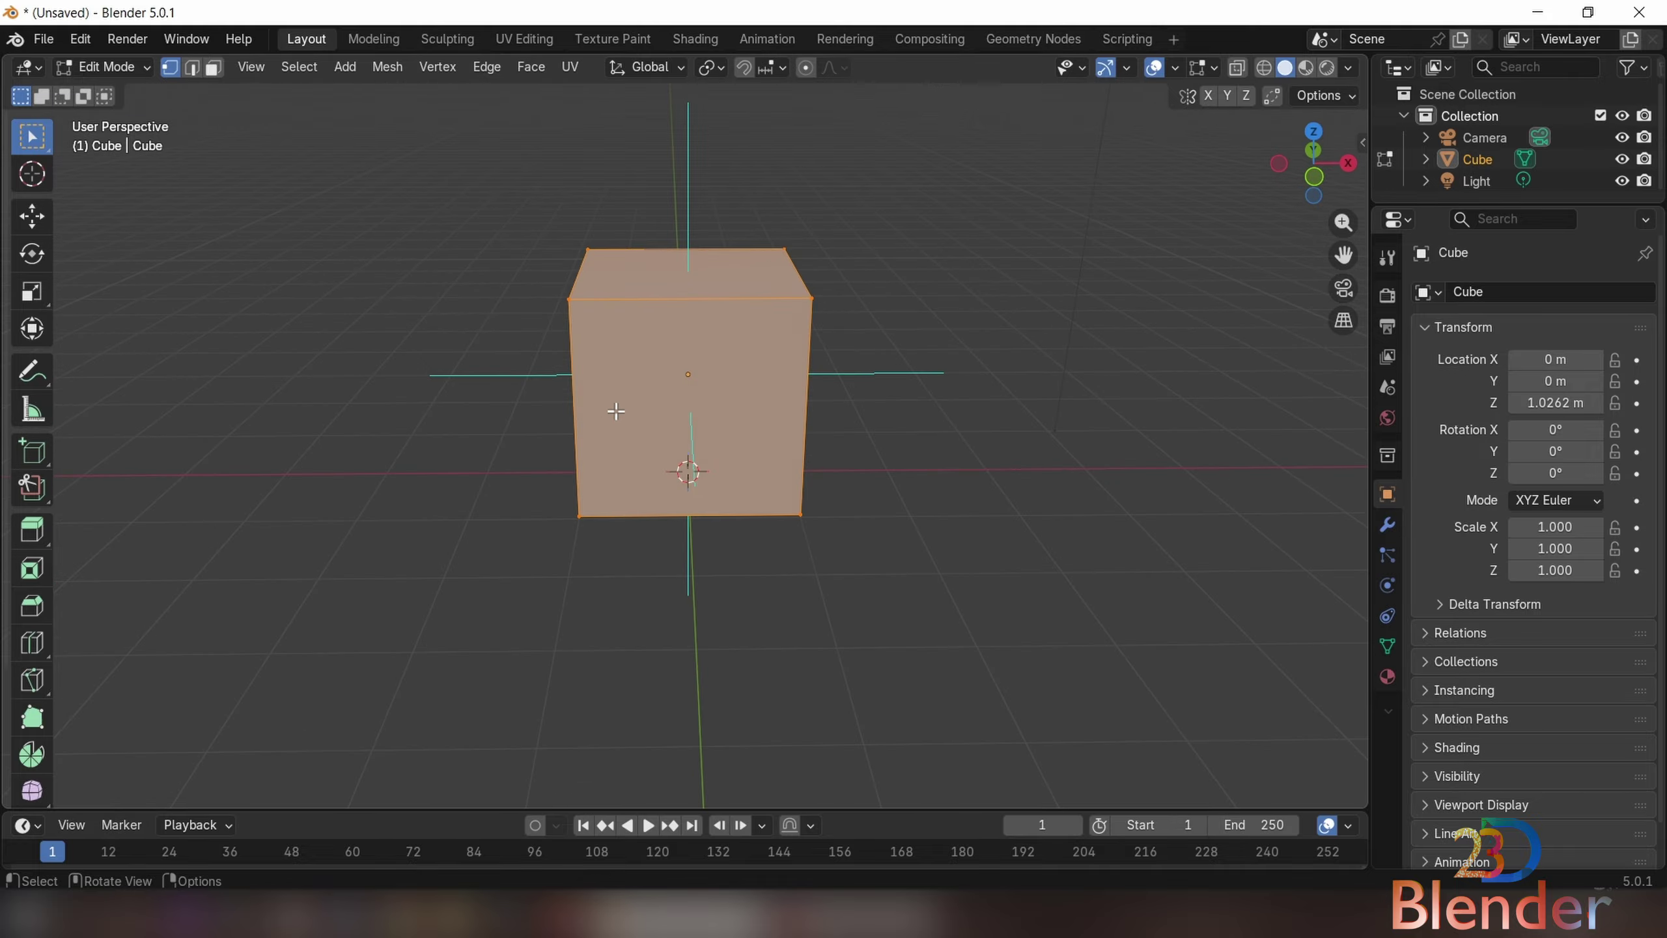
pyautogui.moveTo(704, 377); pyautogui.dragTo(629, 389, button='middle')
pyautogui.press('KP_1')
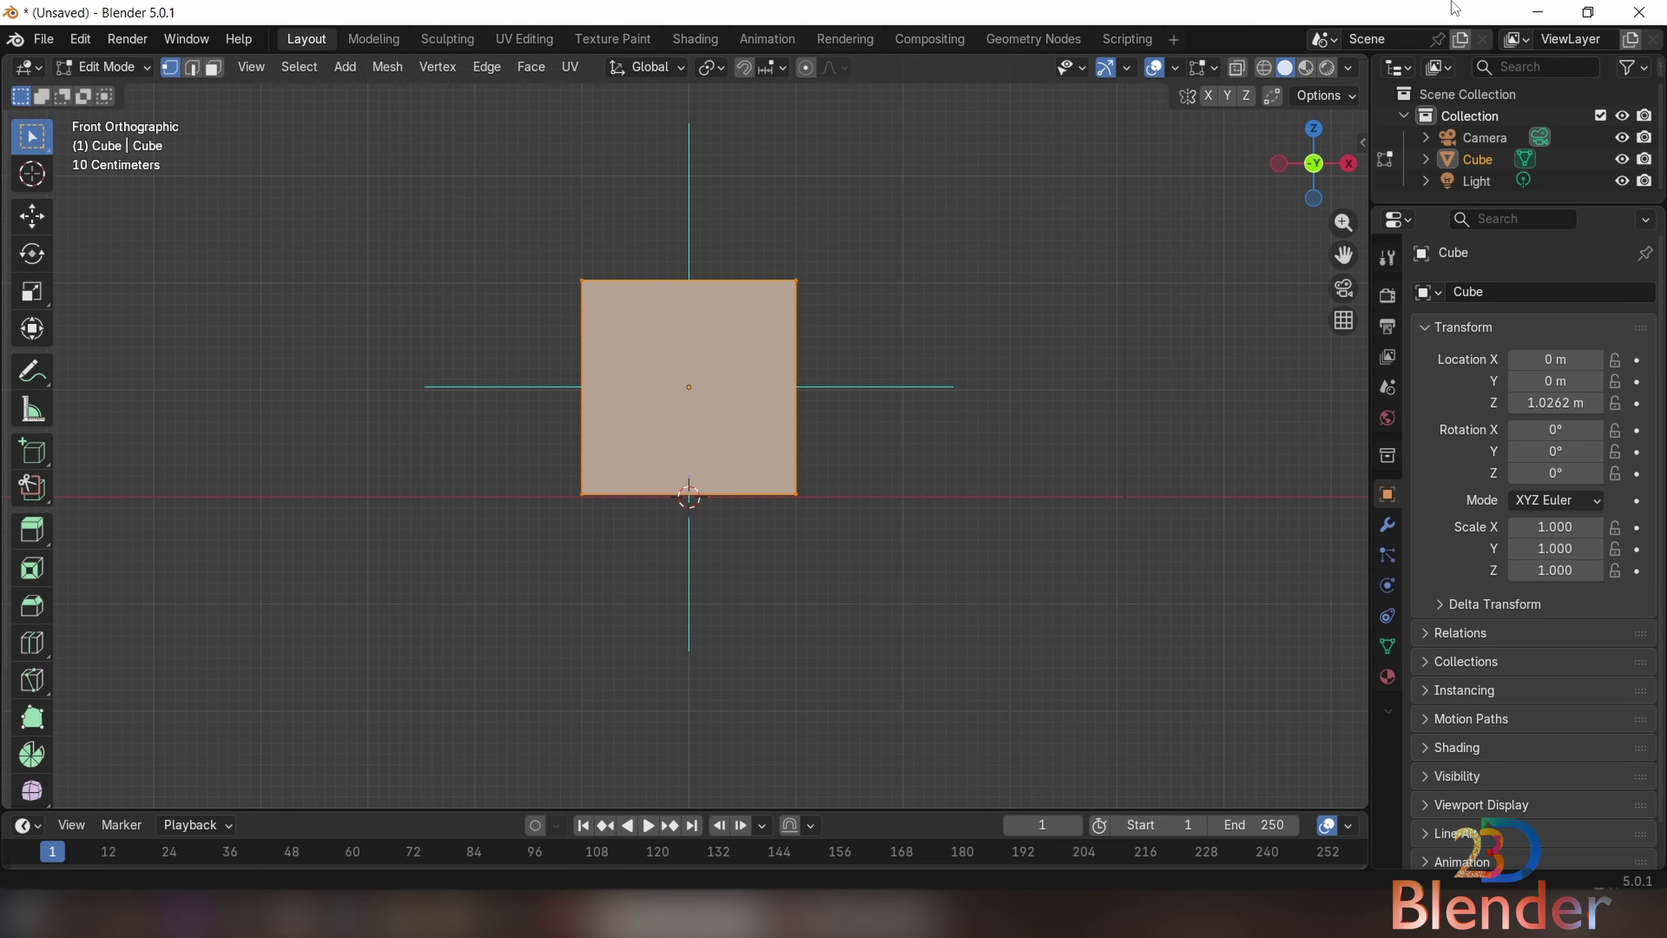
pyautogui.click(1176, 68)
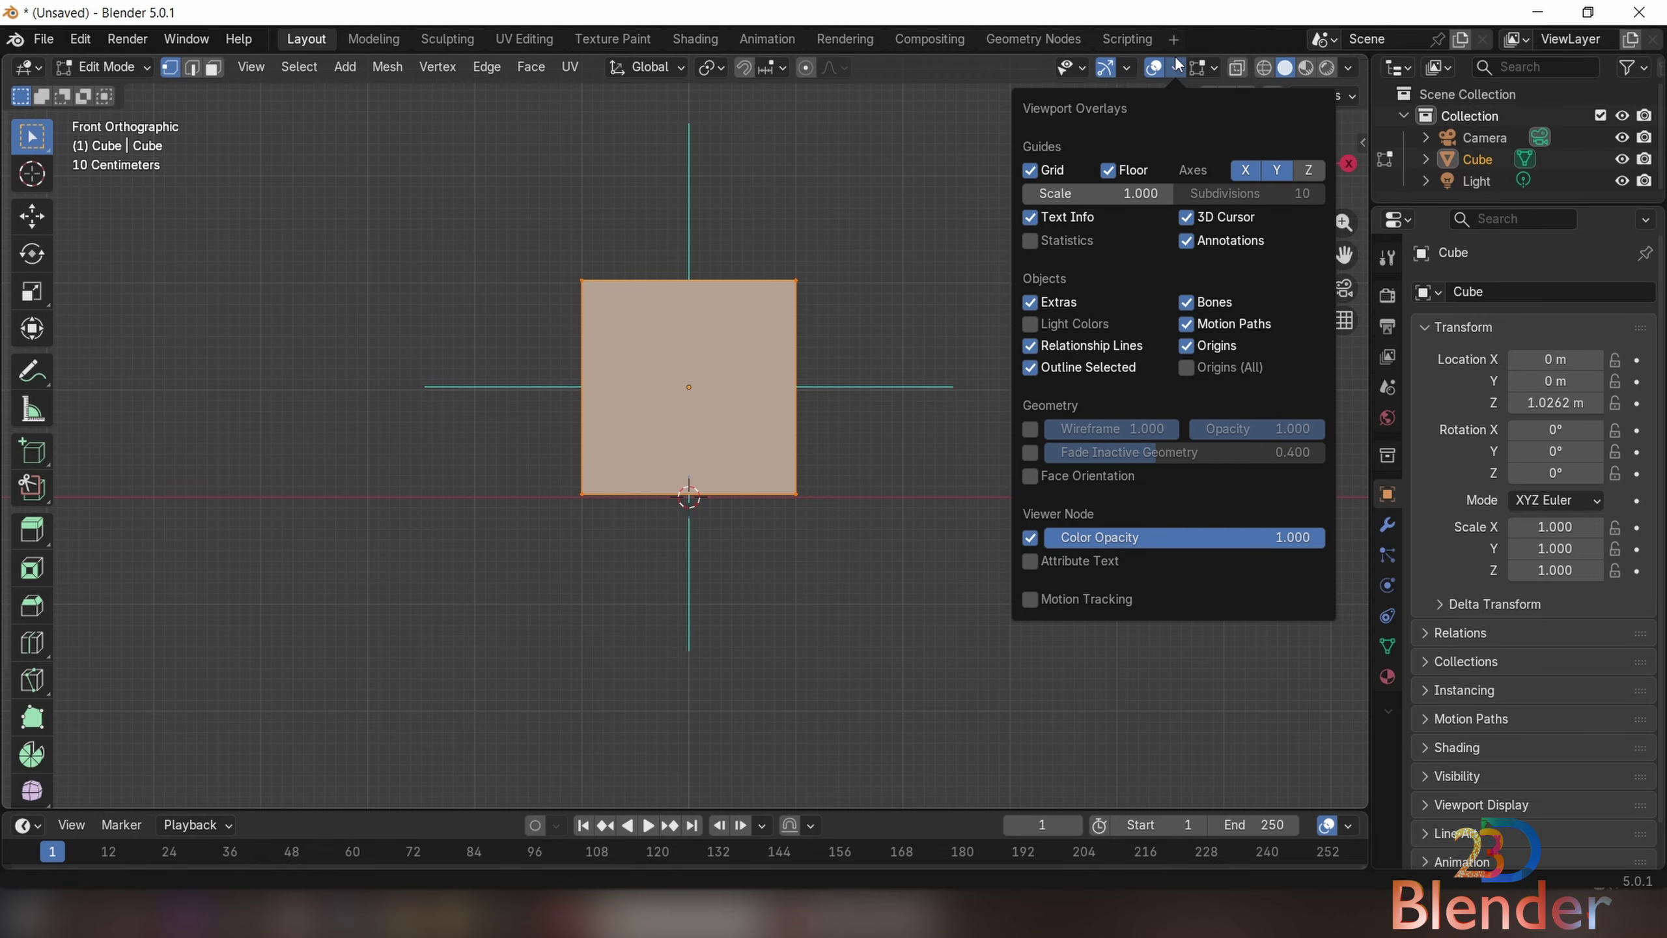
pyautogui.click(1176, 65)
pyautogui.click(1175, 68)
pyautogui.click(1029, 476)
# - Deselect the whole mesh, switch to face selection and select only the cube's front face
pyautogui.moveTo(886, 487); pyautogui.dragTo(828, 479, button='middle')
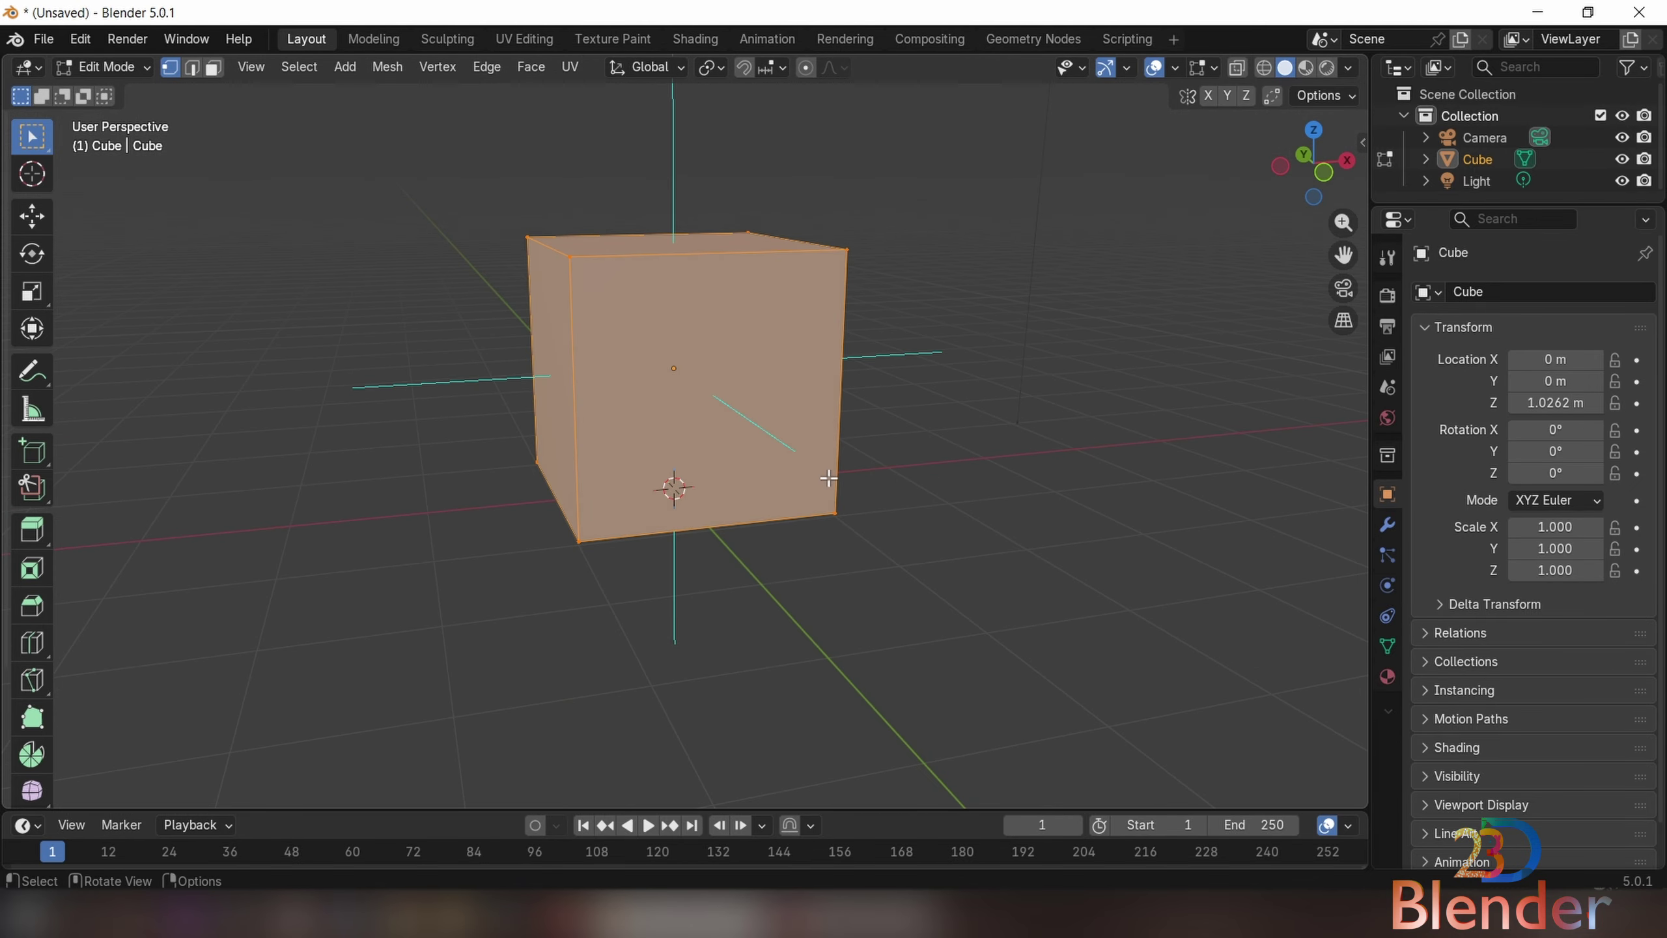
pyautogui.moveTo(962, 396); pyautogui.dragTo(1083, 377, button='middle')
pyautogui.click(1095, 263)
pyautogui.moveTo(1096, 263); pyautogui.dragTo(867, 413, button='middle')
pyautogui.scroll(3, 866, 413)
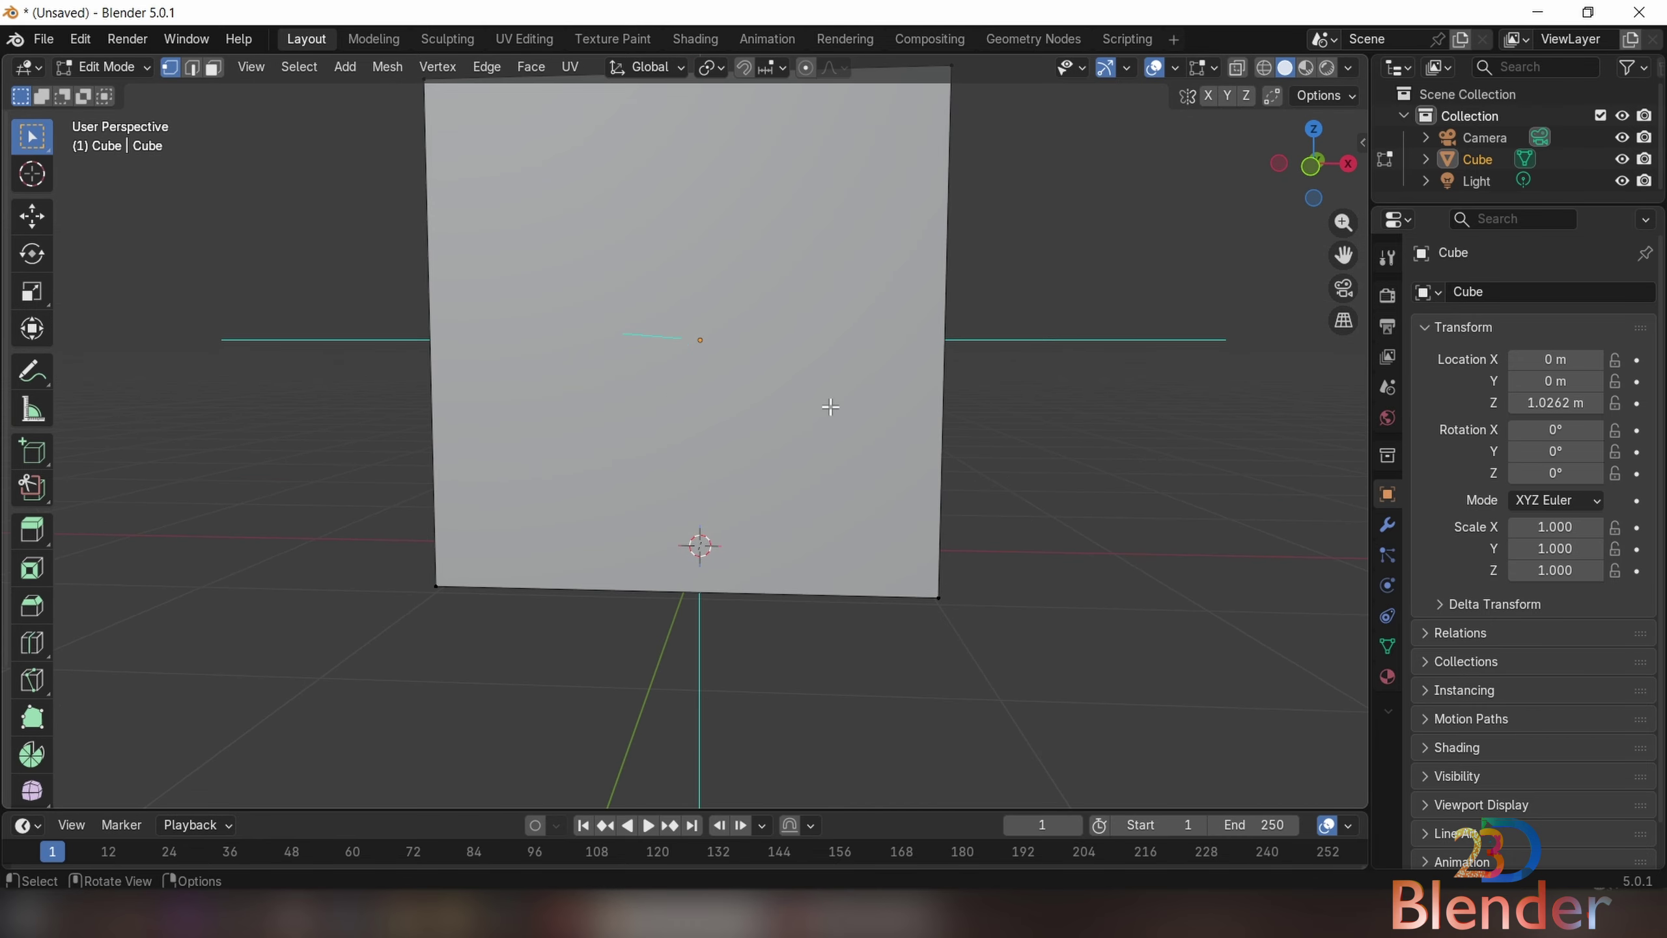
pyautogui.scroll(-3, 830, 406)
pyautogui.keyDown('shift'); pyautogui.moveTo(749, 392); pyautogui.dragTo(785, 495, button='middle'); pyautogui.keyUp('shift')
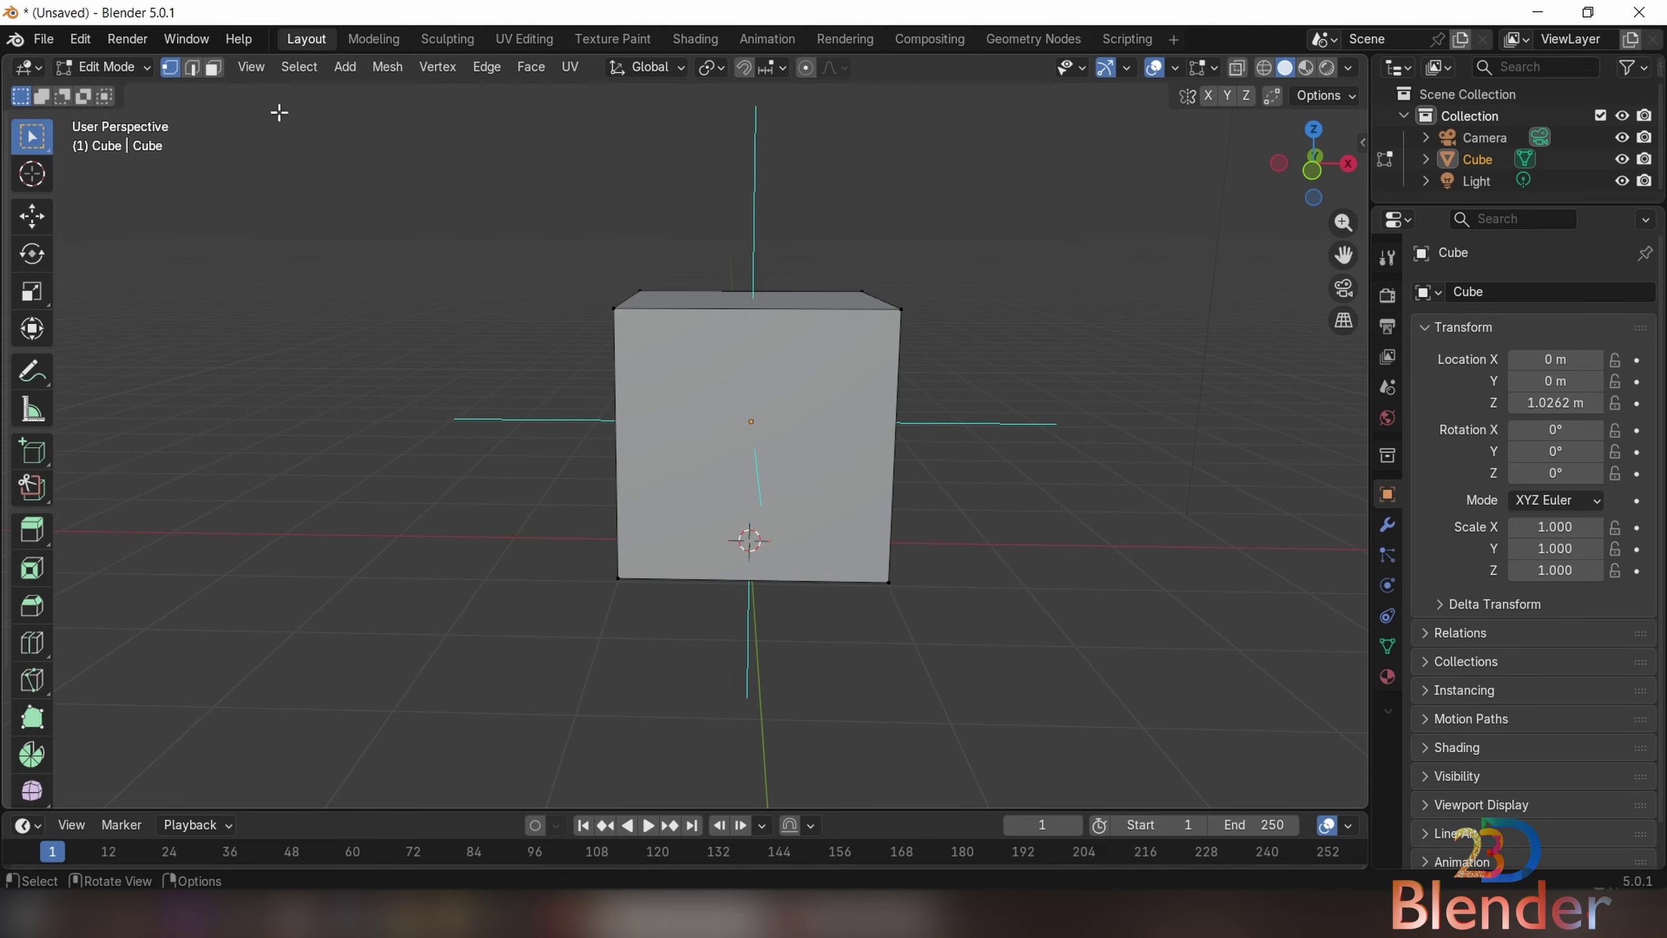
pyautogui.click(212, 67)
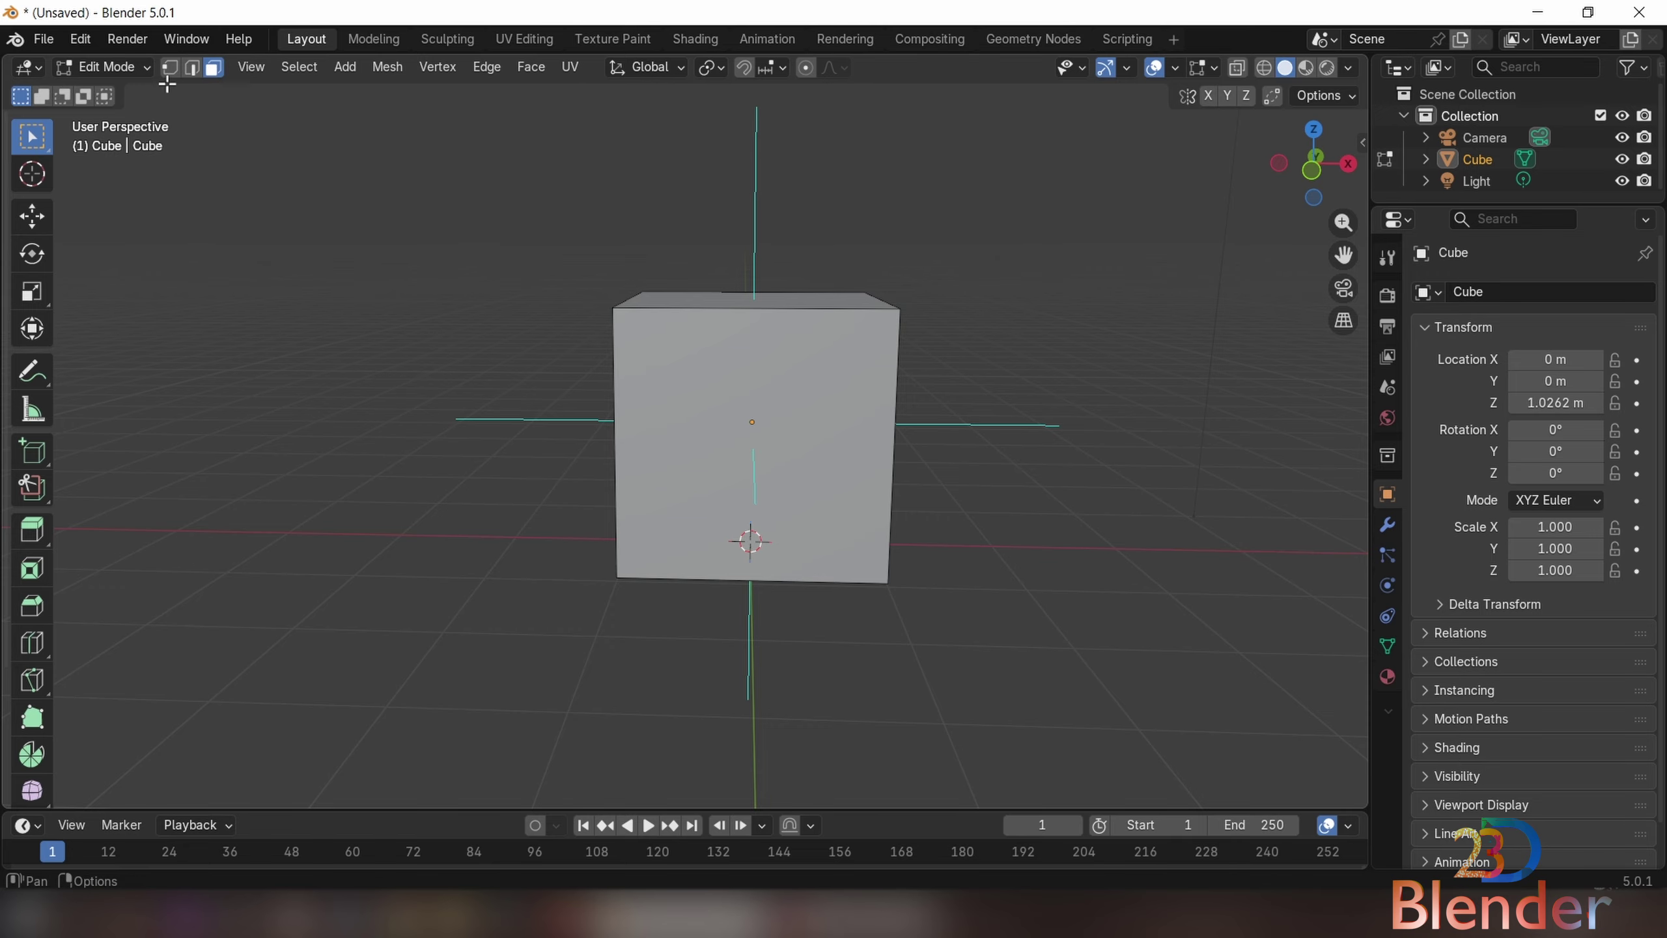
pyautogui.click(796, 389)
pyautogui.press('shift+KP_7')
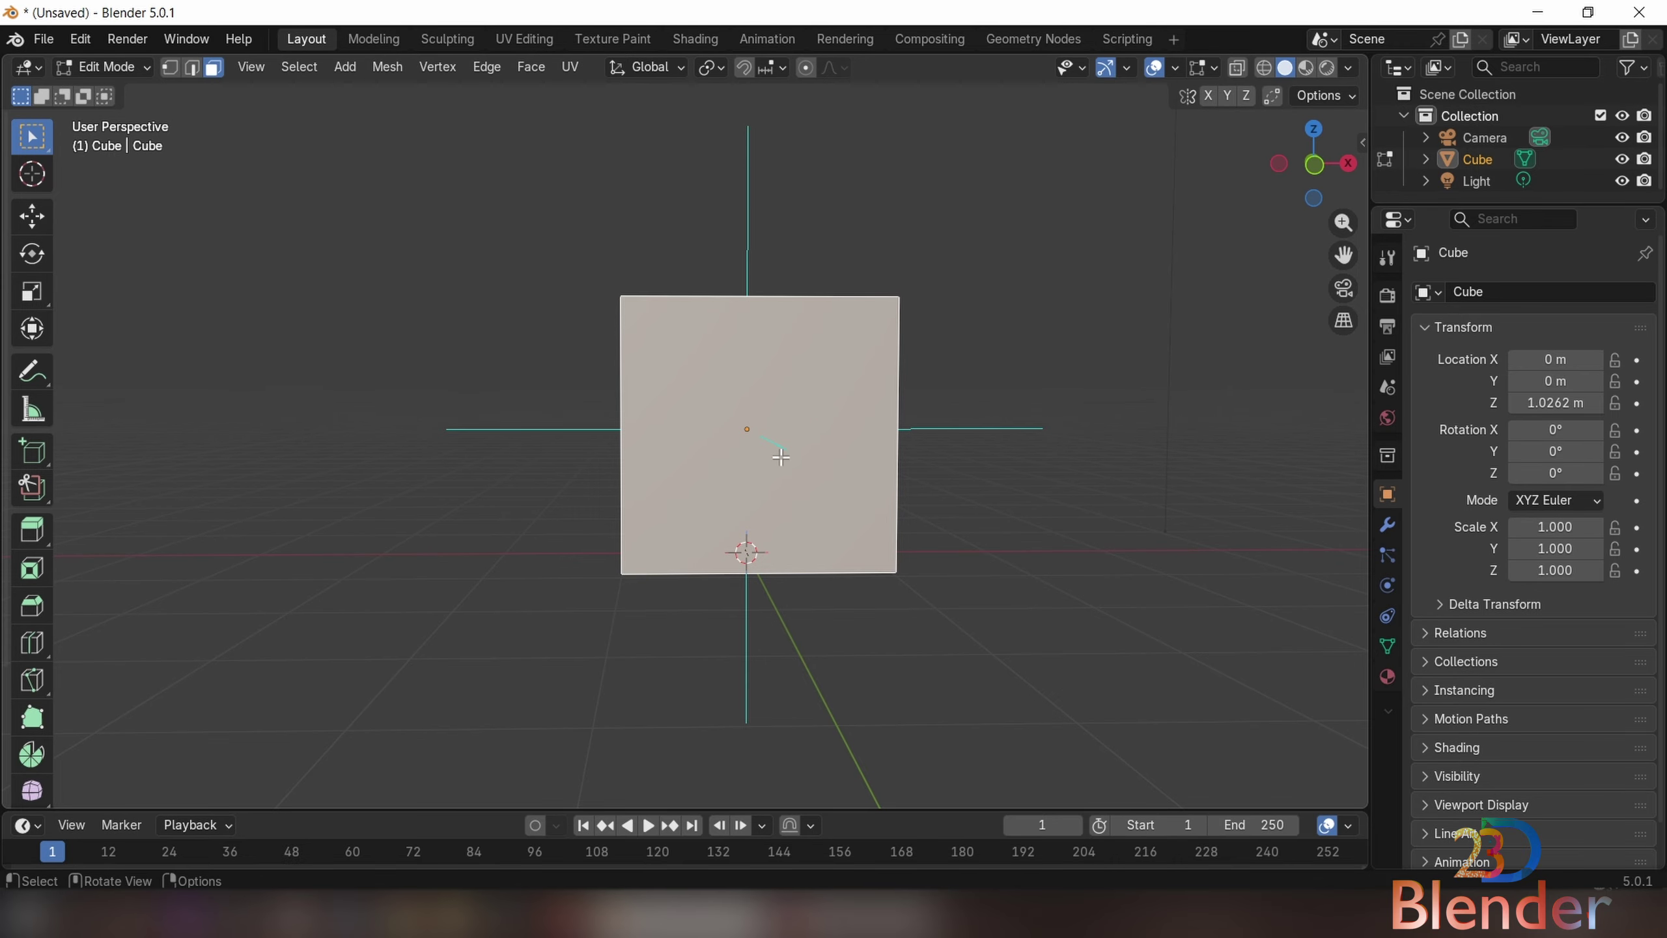
# - Flip the normal of the selected front face
pyautogui.moveTo(715, 436); pyautogui.dragTo(807, 493, button='middle')
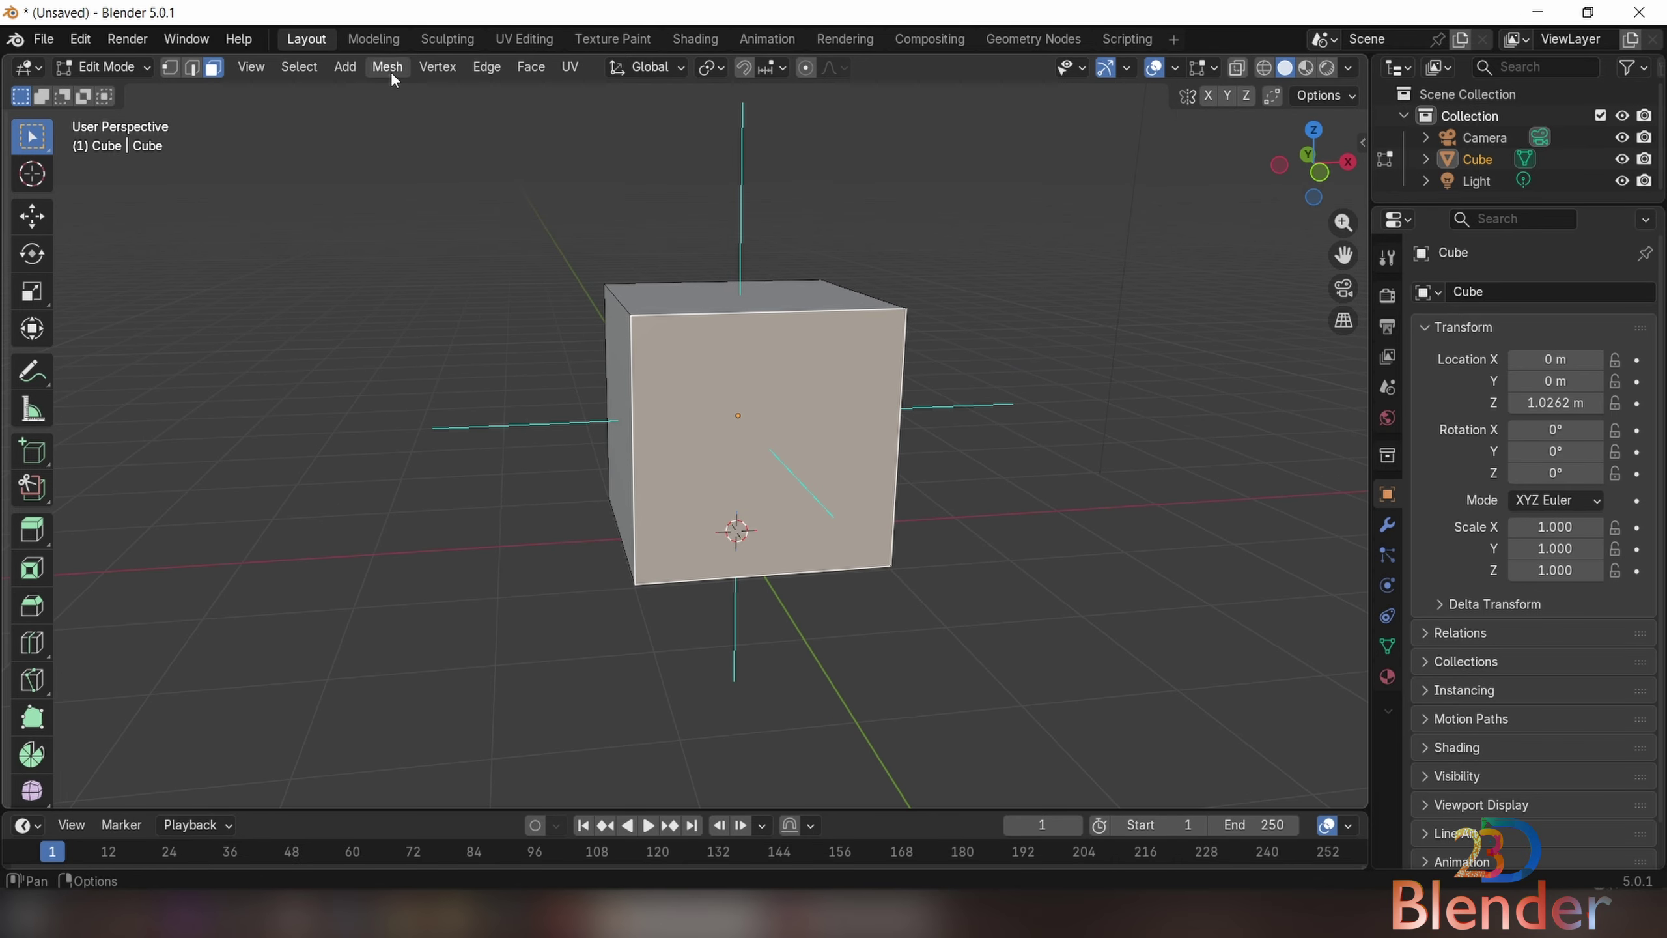
pyautogui.click(317, 68)
pyautogui.moveTo(415, 69)
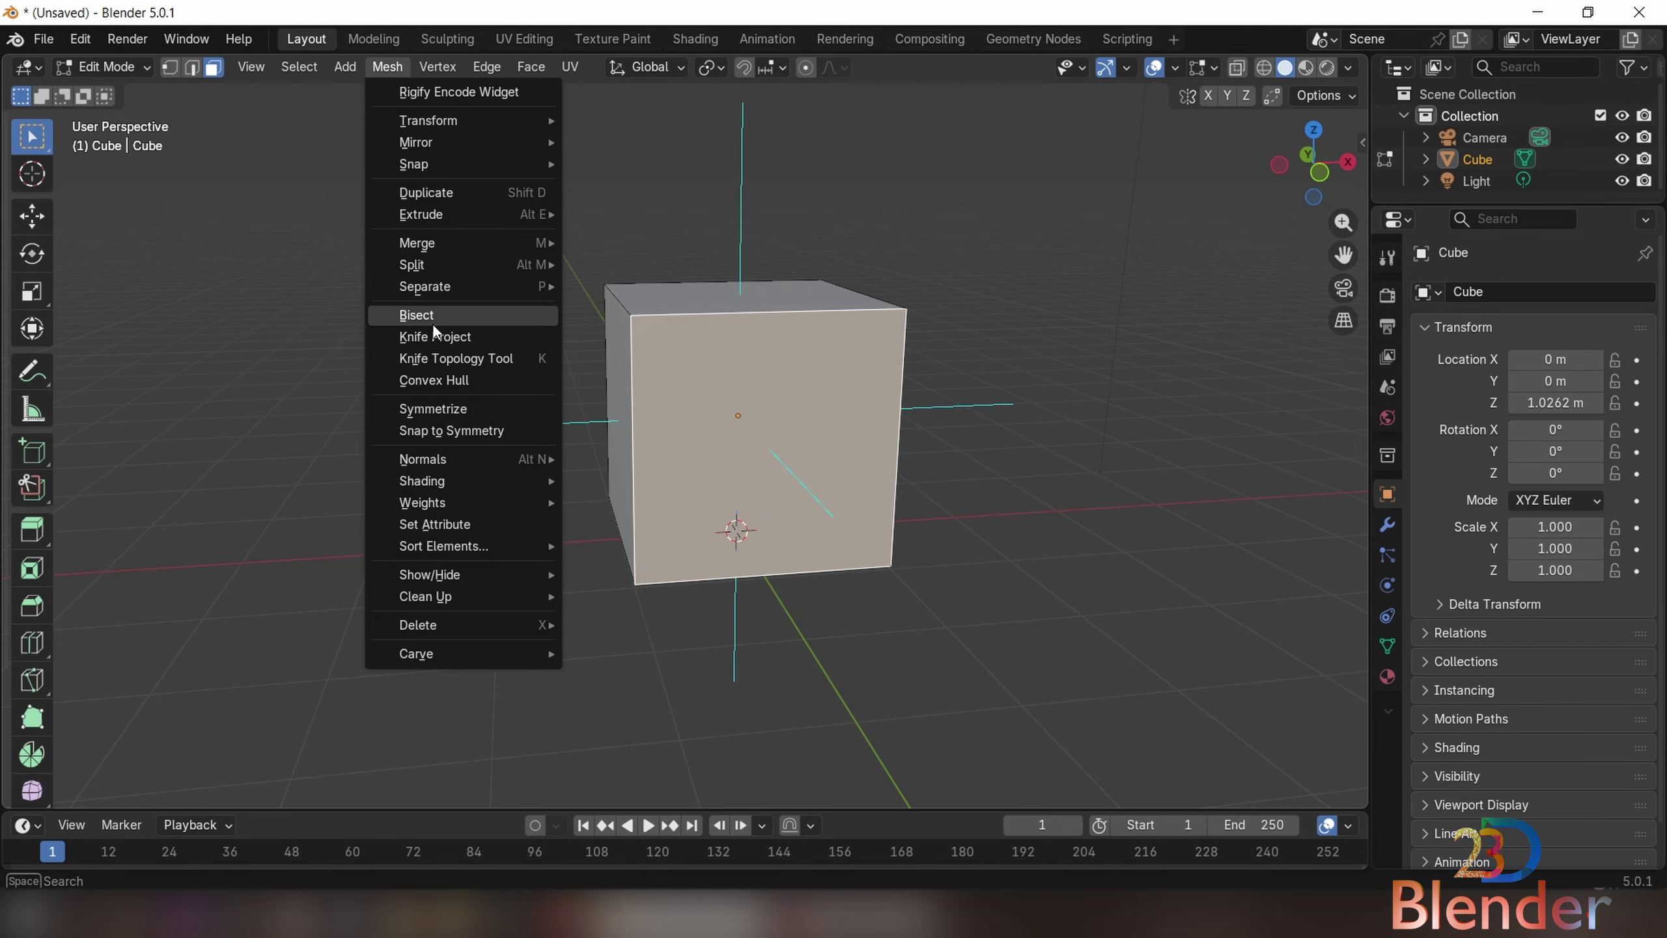
pyautogui.moveTo(452, 462)
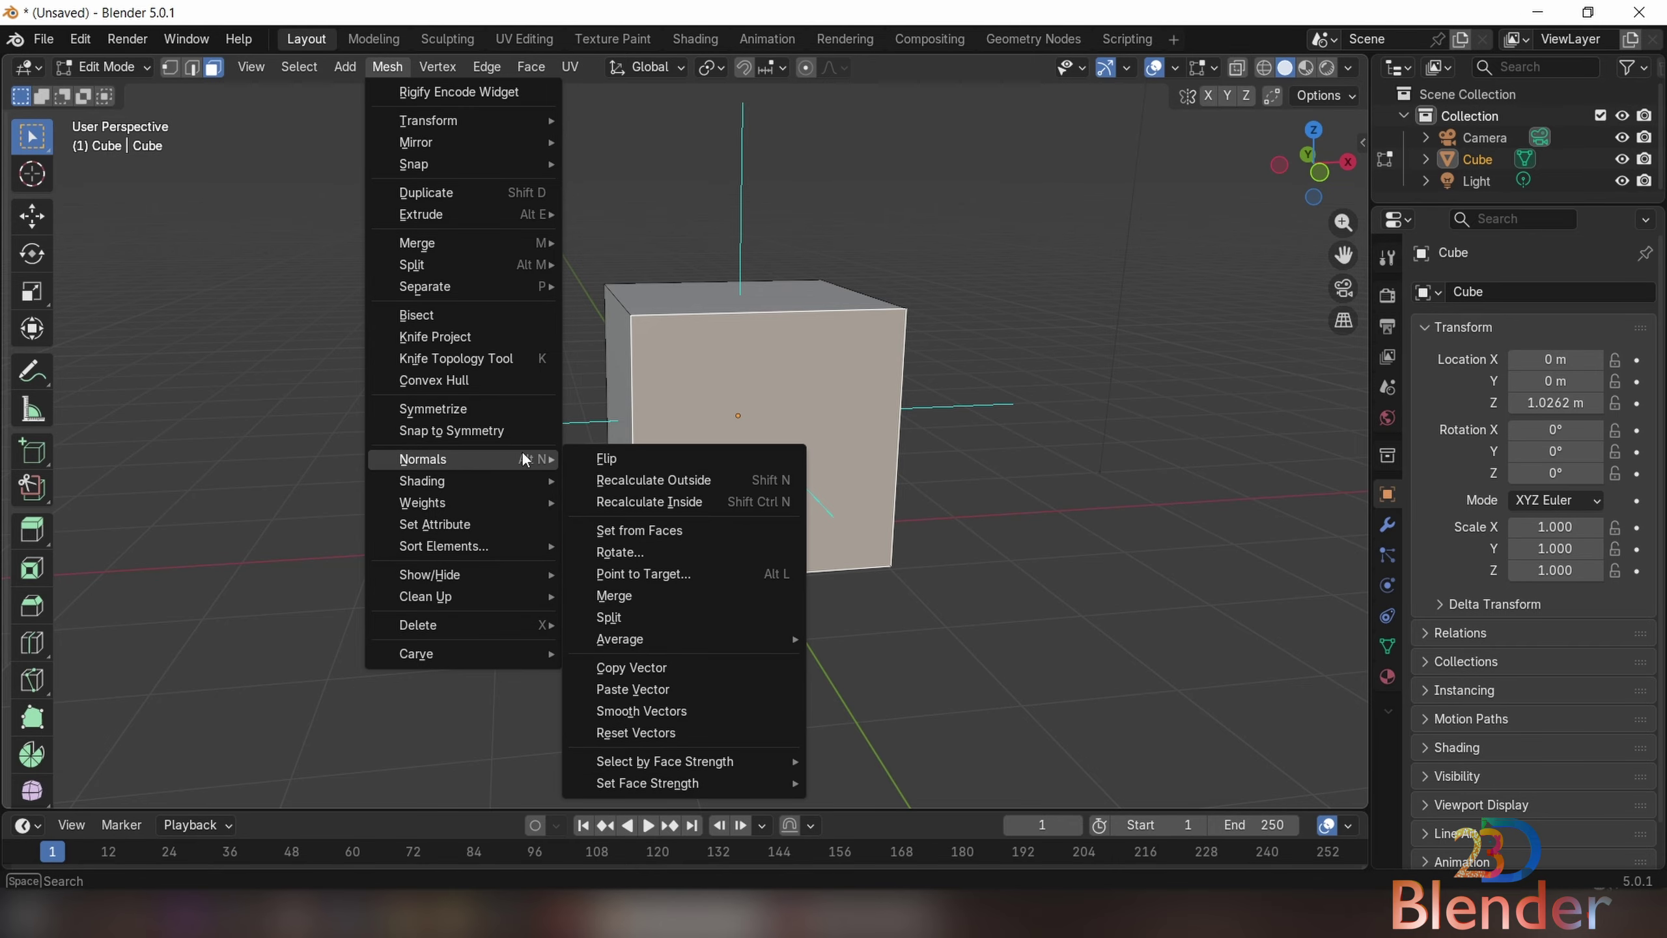
pyautogui.click(620, 463)
# - Examine the flipped front face's colour and normal direction against the neighbouring faces from several angles and distances
pyautogui.moveTo(674, 461)
pyautogui.mouseDown(button='middle')
pyautogui.moveTo(700, 398)
pyautogui.moveTo(585, 376)
pyautogui.moveTo(816, 381)
pyautogui.moveTo(805, 424)
pyautogui.moveTo(683, 437)
pyautogui.mouseUp(button='middle')
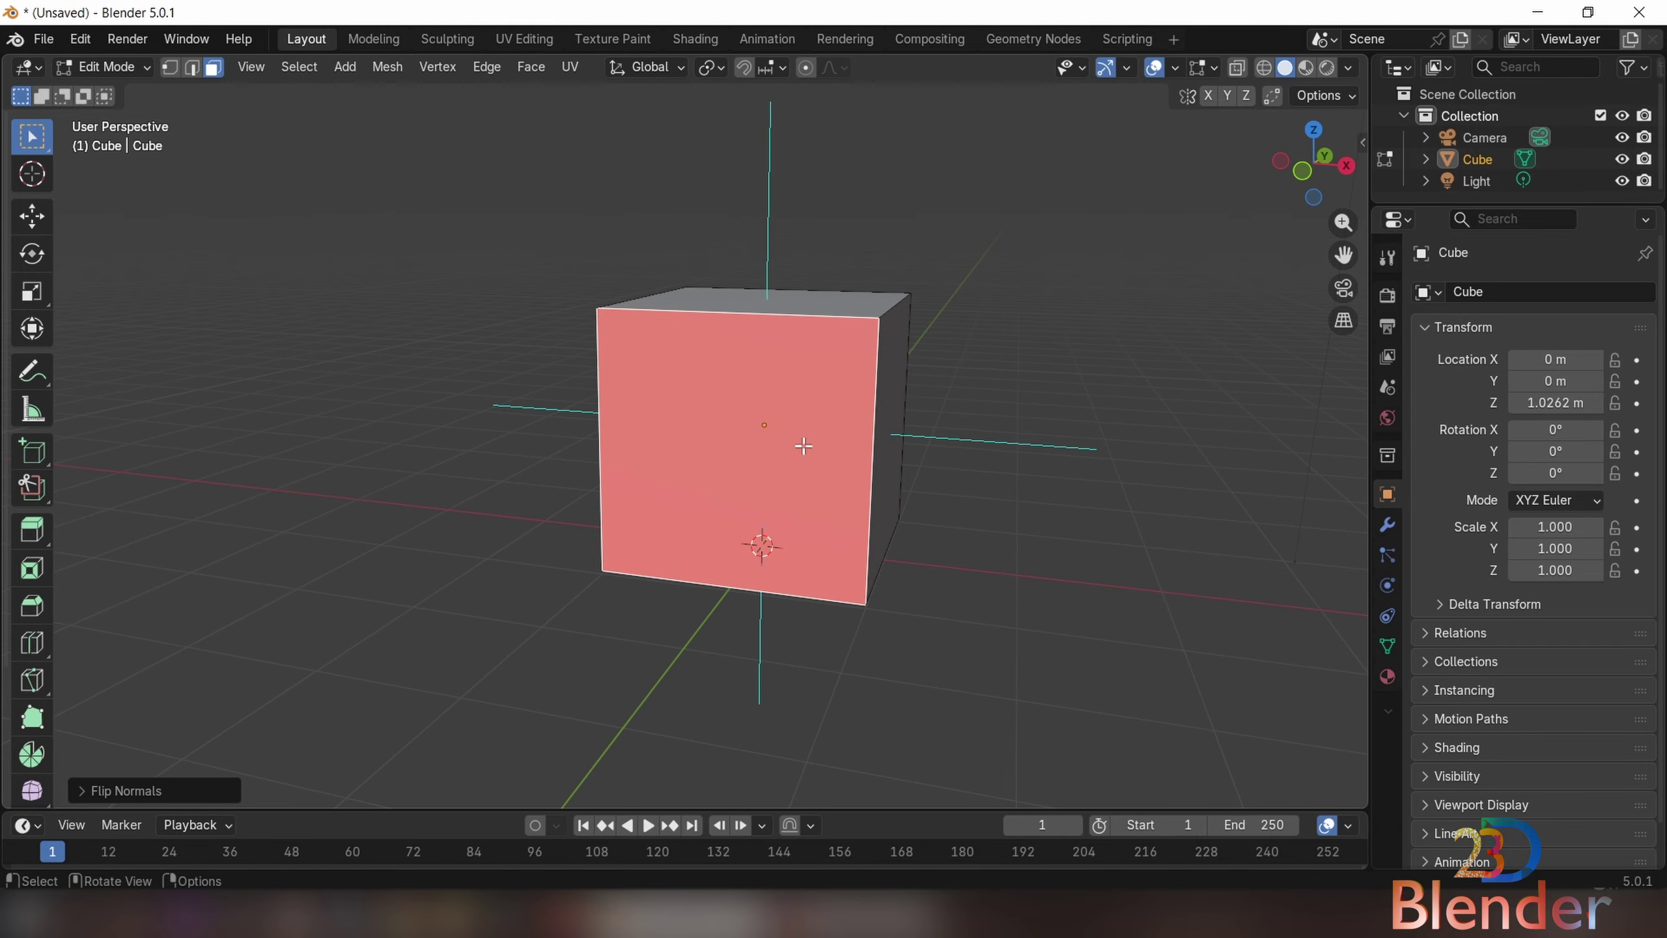
pyautogui.scroll(-3, 800, 443)
pyautogui.moveTo(801, 443); pyautogui.dragTo(838, 437, button='middle')
pyautogui.scroll(3, 788, 445)
pyautogui.moveTo(677, 406)
pyautogui.mouseDown(button='middle')
pyautogui.moveTo(748, 421)
pyautogui.moveTo(695, 408)
pyautogui.mouseUp(button='middle')
pyautogui.scroll(4, 733, 462)
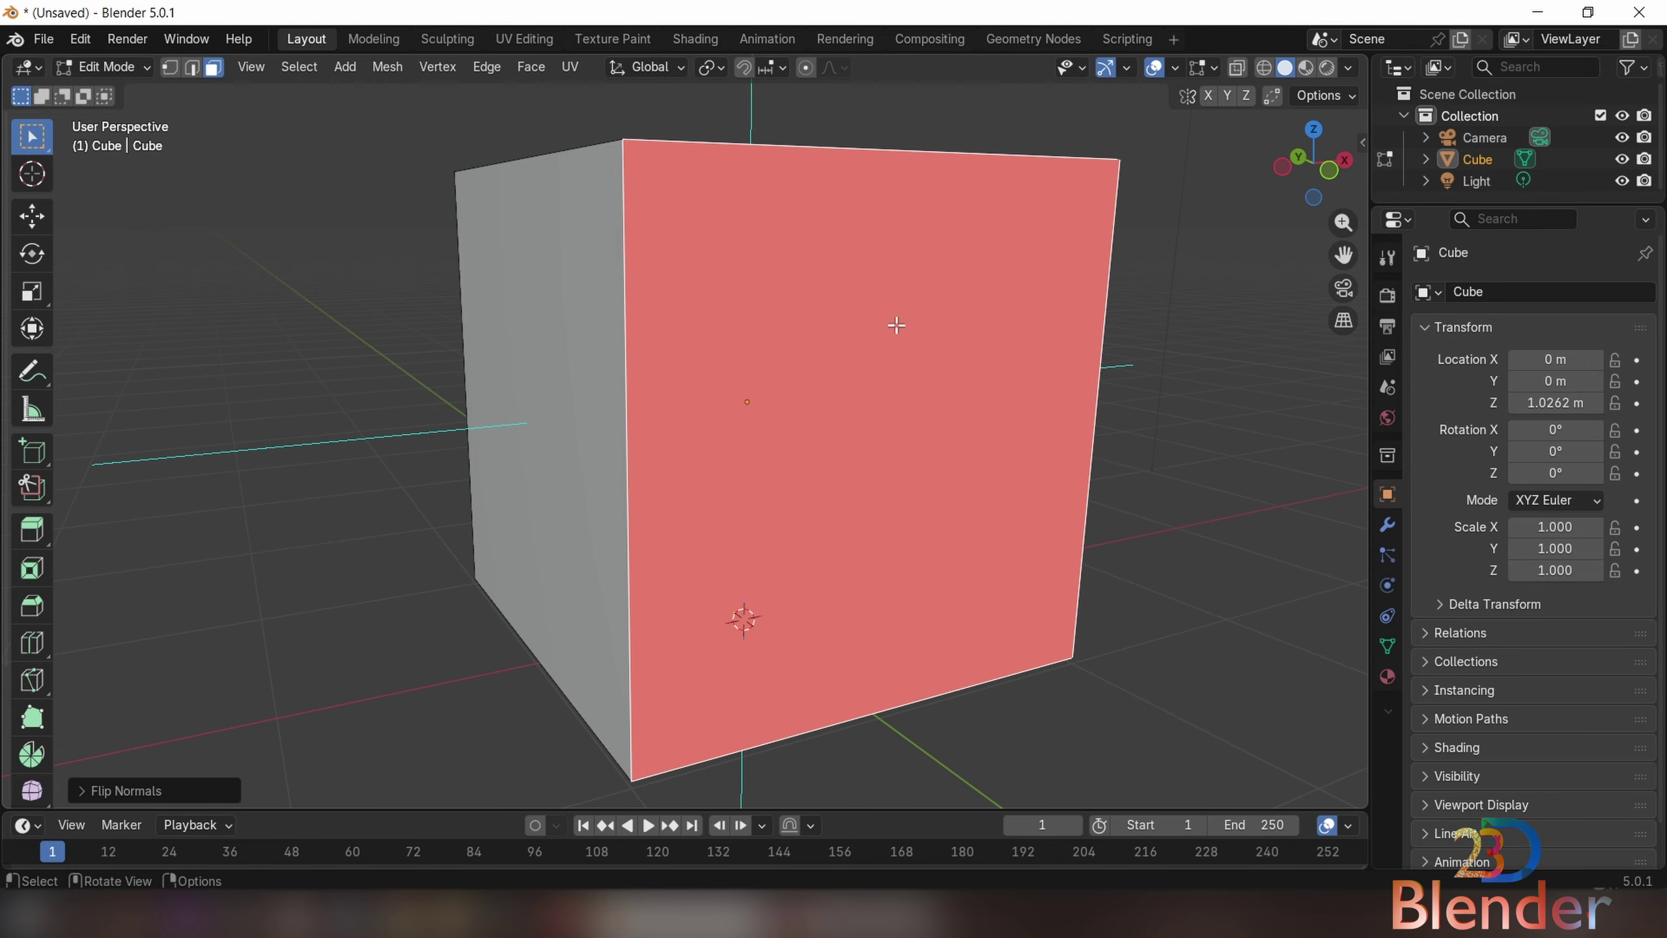
pyautogui.scroll(-2, 843, 458)
pyautogui.moveTo(842, 458); pyautogui.dragTo(968, 433, button='middle')
pyautogui.scroll(5, 968, 432)
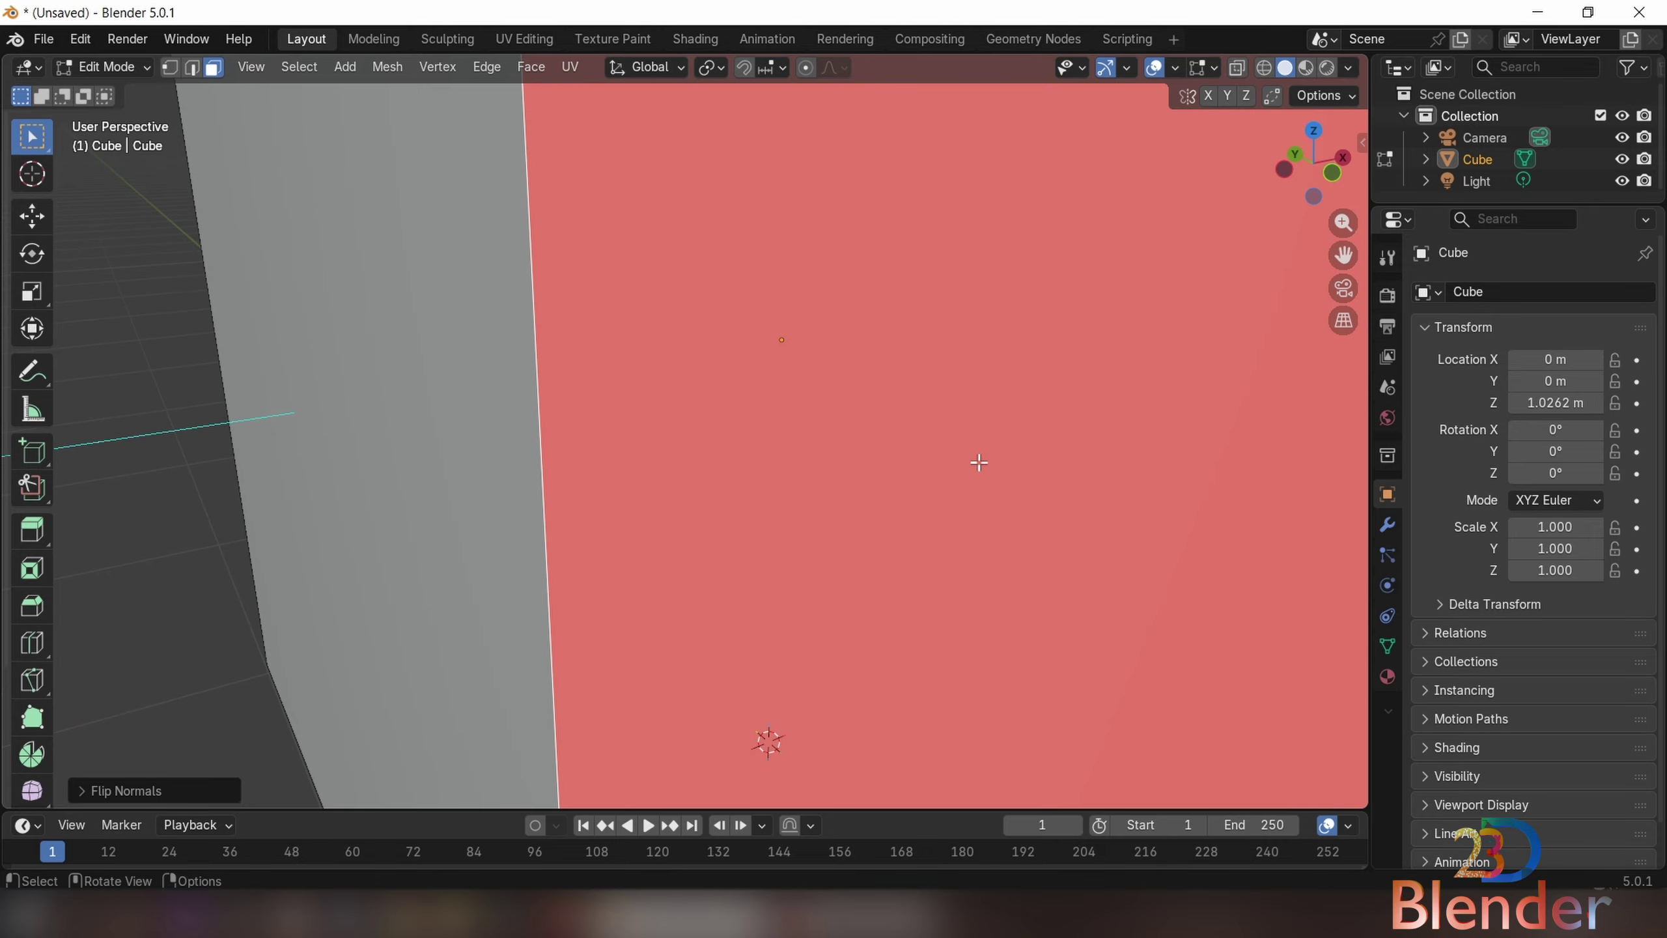
pyautogui.scroll(3, 978, 462)
pyautogui.moveTo(930, 447); pyautogui.dragTo(656, 511, button='middle')
pyautogui.moveTo(657, 511); pyautogui.dragTo(693, 510, button='middle')
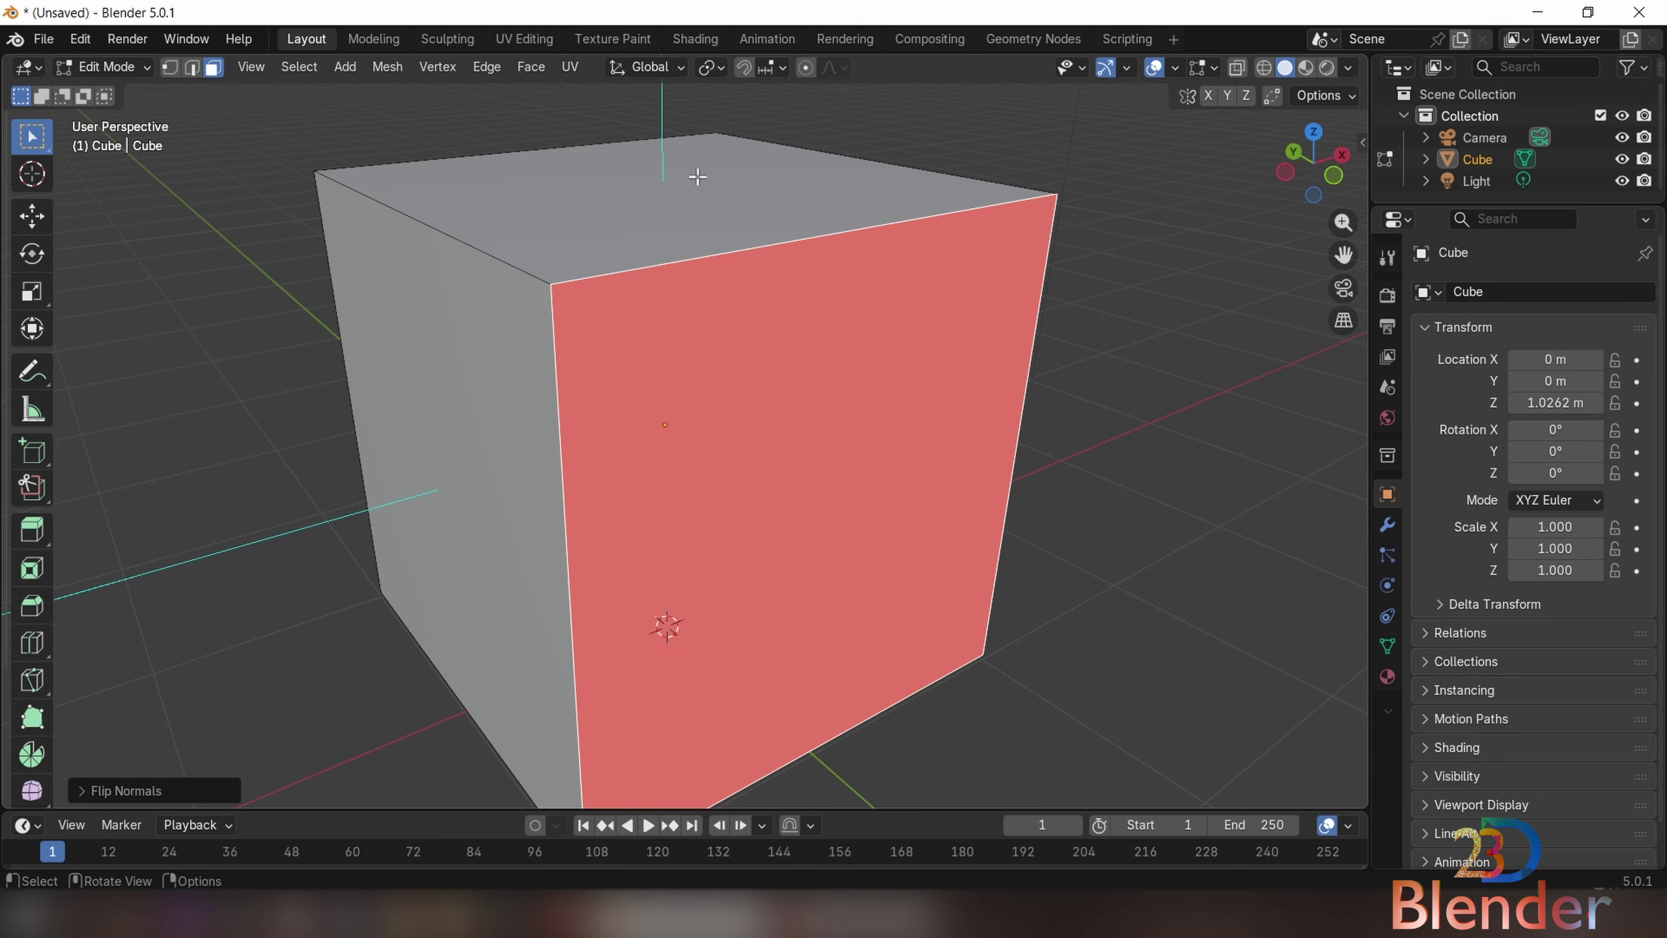
pyautogui.scroll(-4, 698, 177)
pyautogui.moveTo(697, 315); pyautogui.dragTo(595, 304, button='middle')
pyautogui.moveTo(557, 477); pyautogui.dragTo(478, 448, button='middle')
pyautogui.scroll(3, 812, 442)
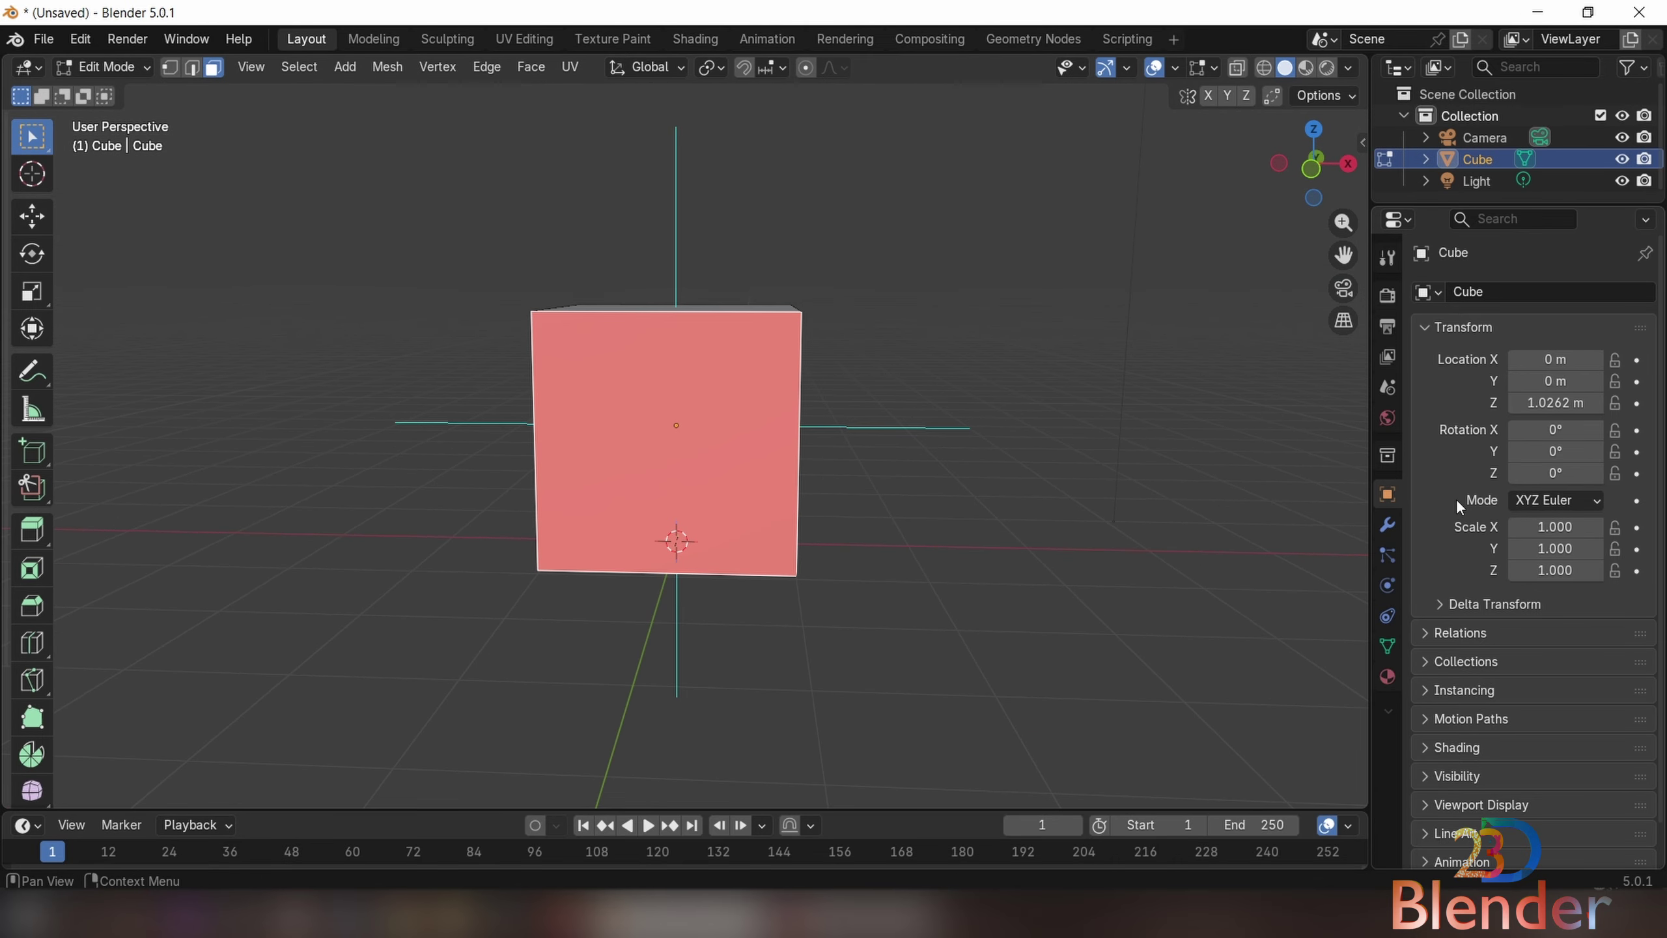
pyautogui.scroll(2, 746, 444)
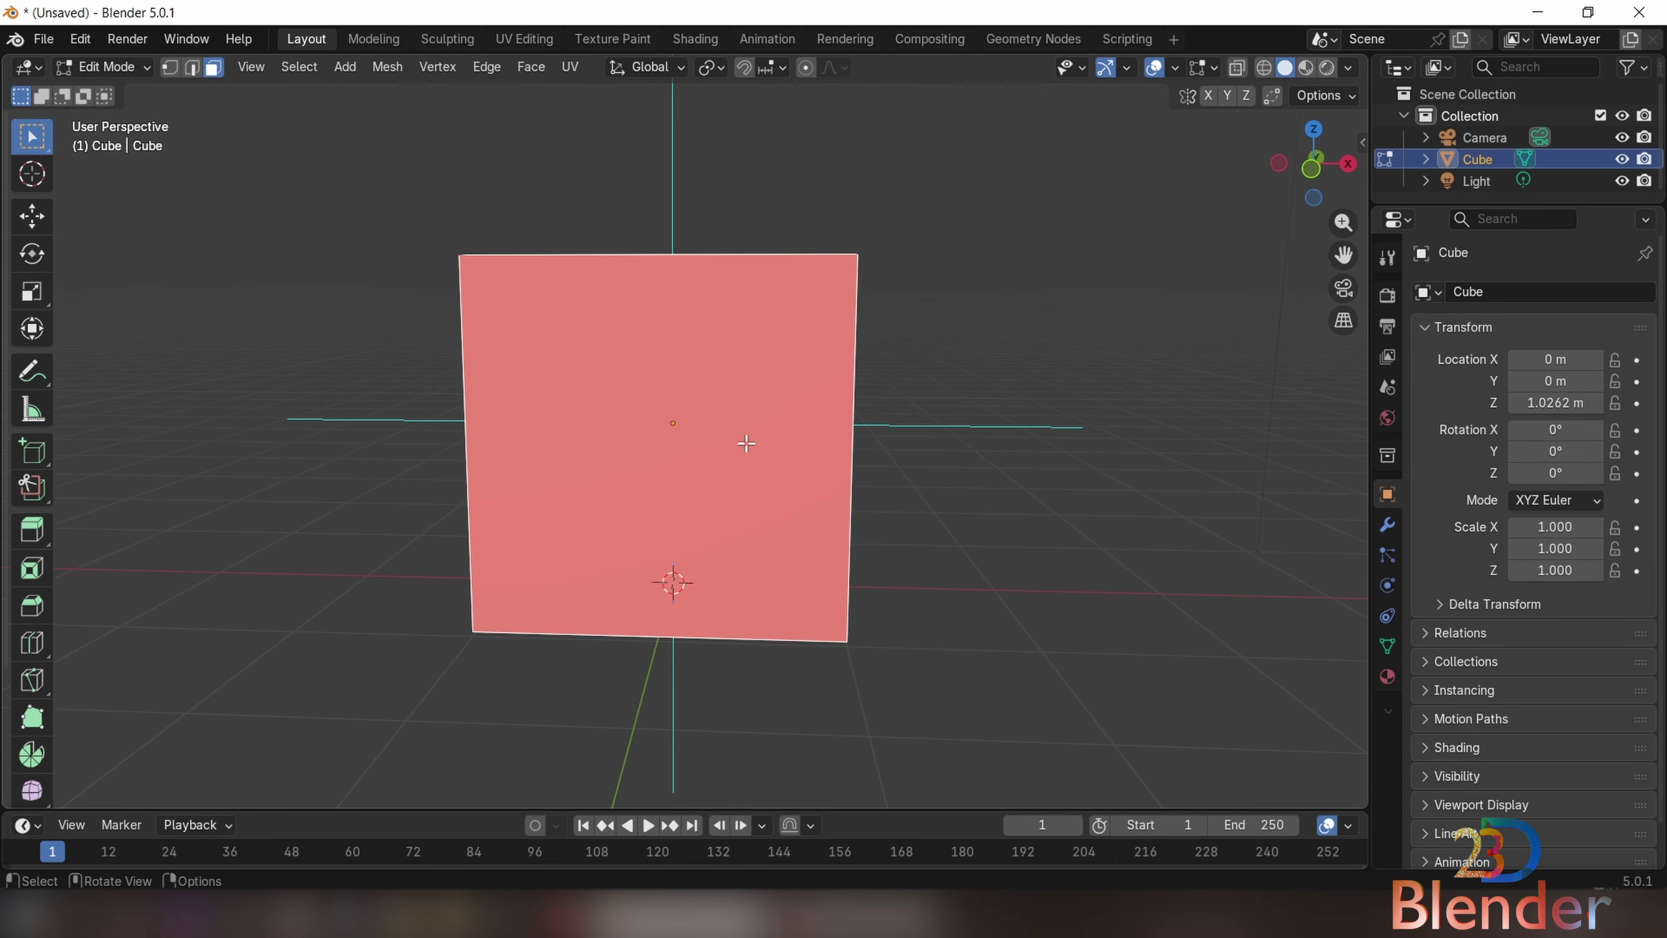
# - Switch the viewport to Material Preview shading and change the cube material's Base Color to saturated blue
pyautogui.click(1306, 67)
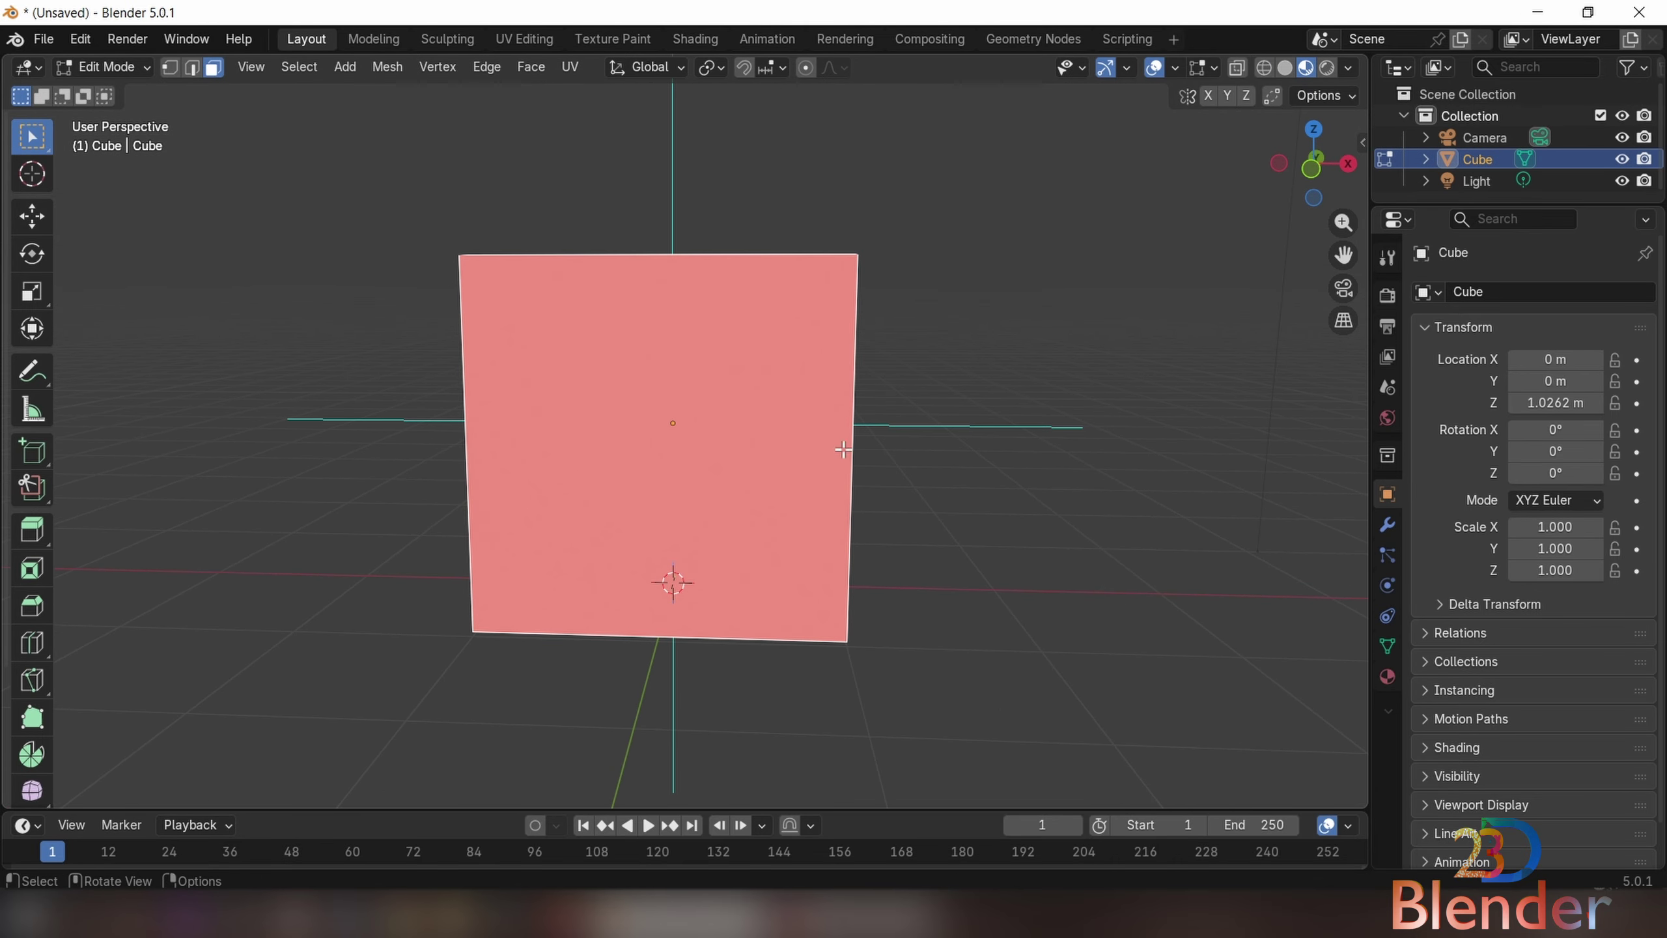
pyautogui.click(1387, 524)
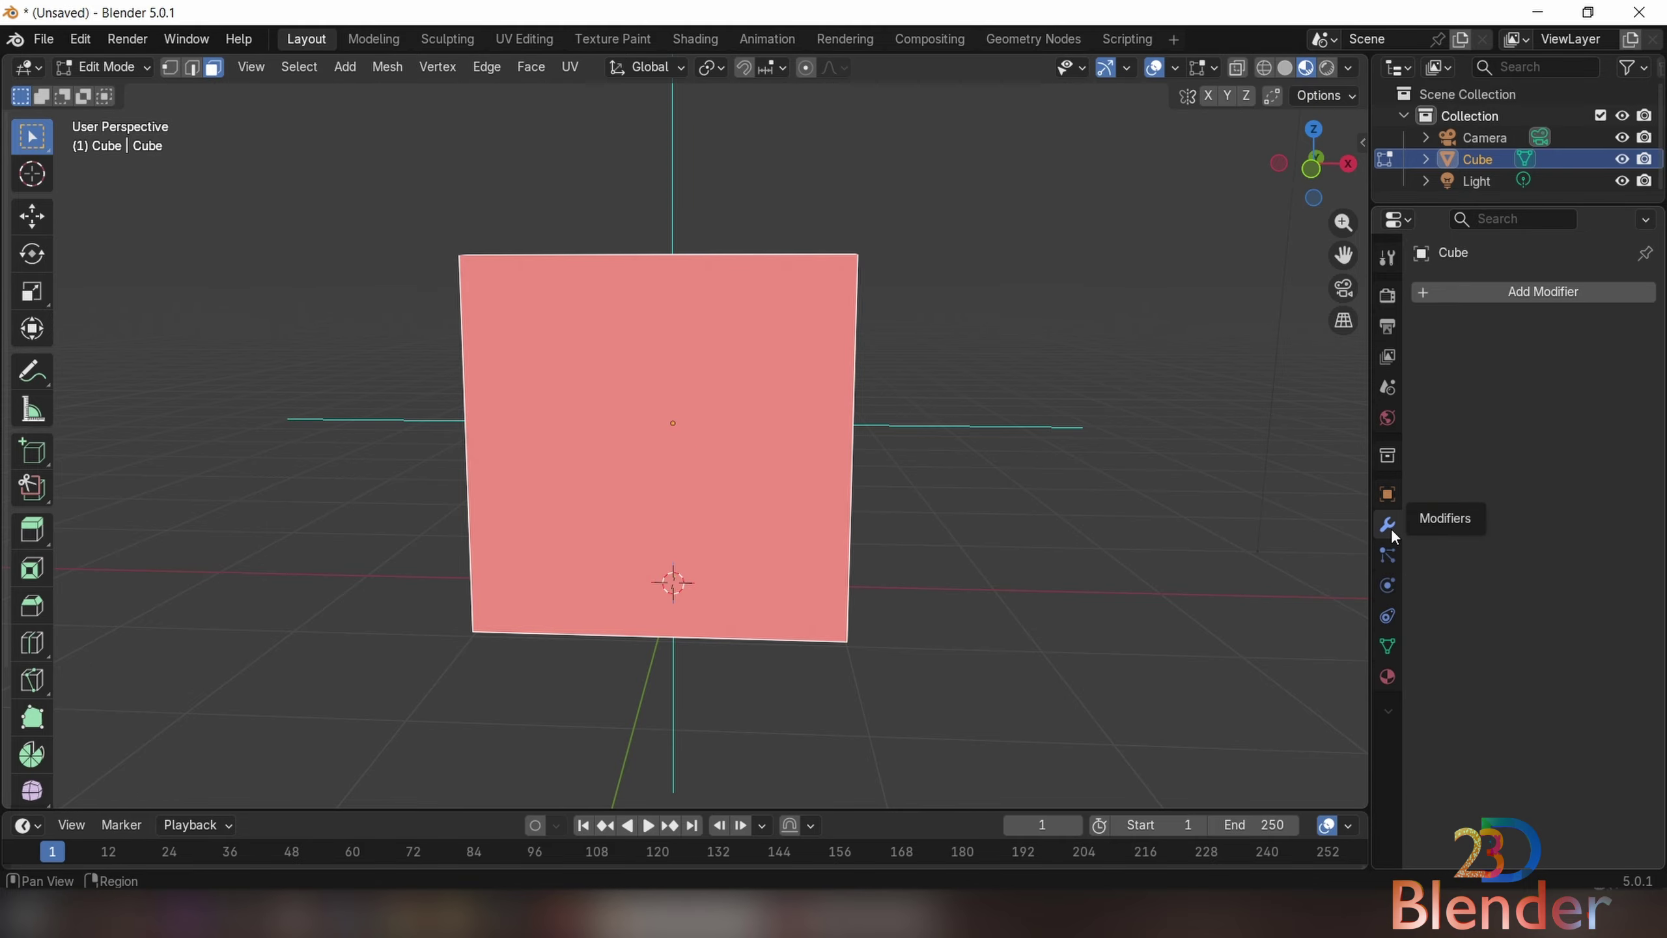
pyautogui.click(1387, 676)
pyautogui.click(1556, 552)
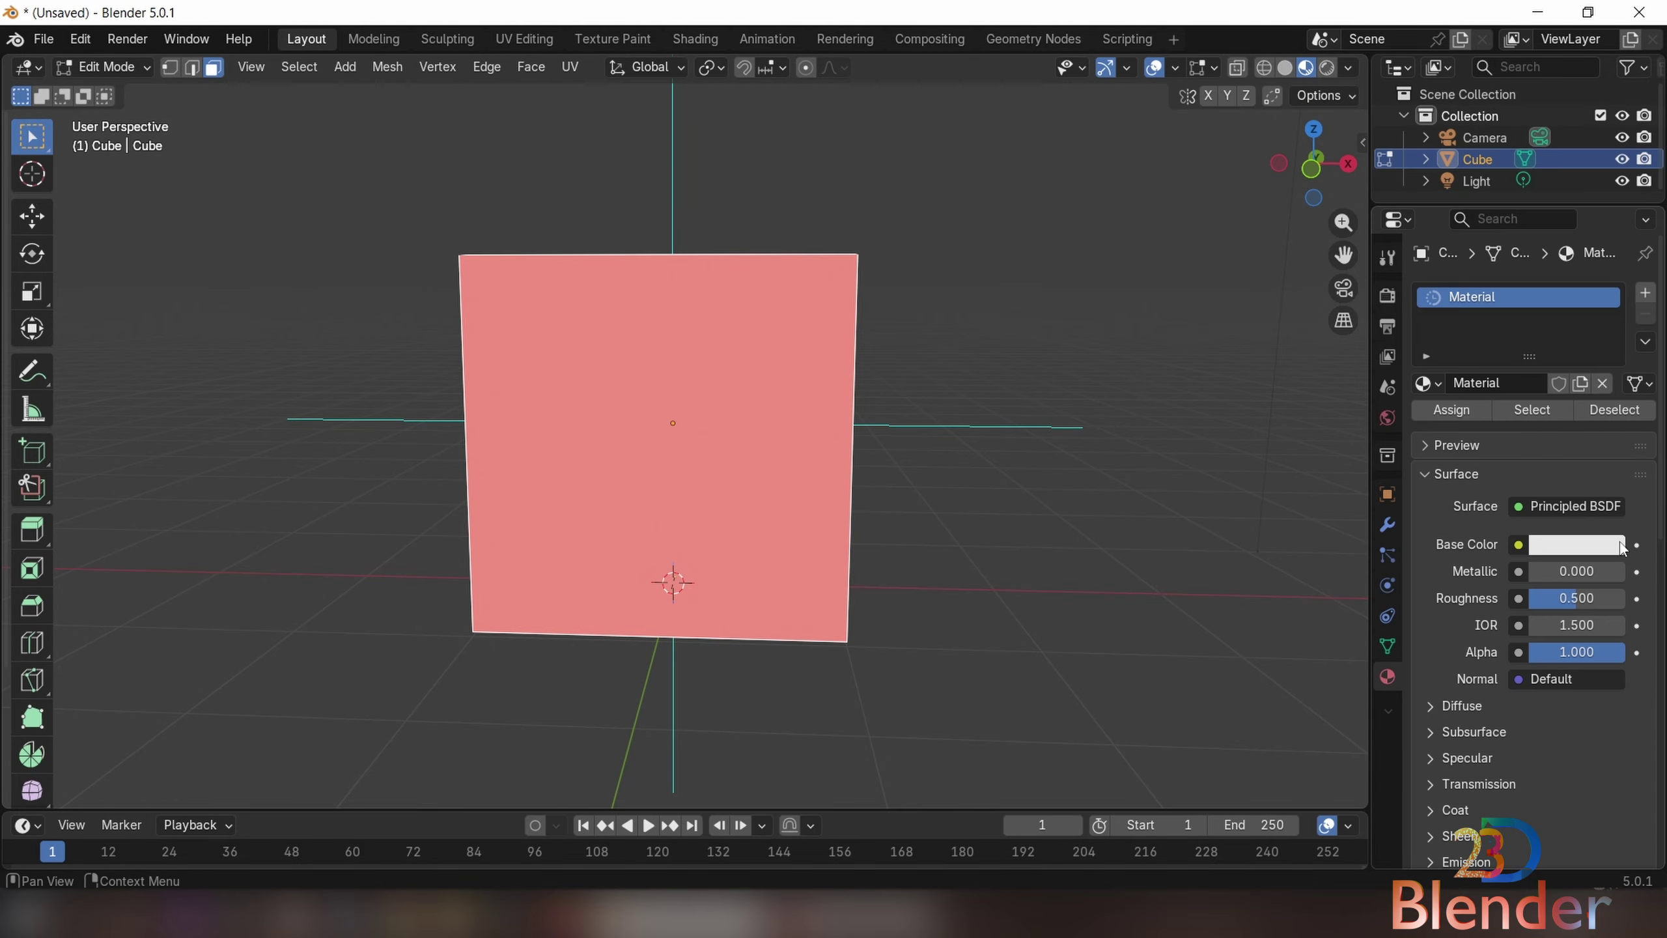
pyautogui.click(1594, 547)
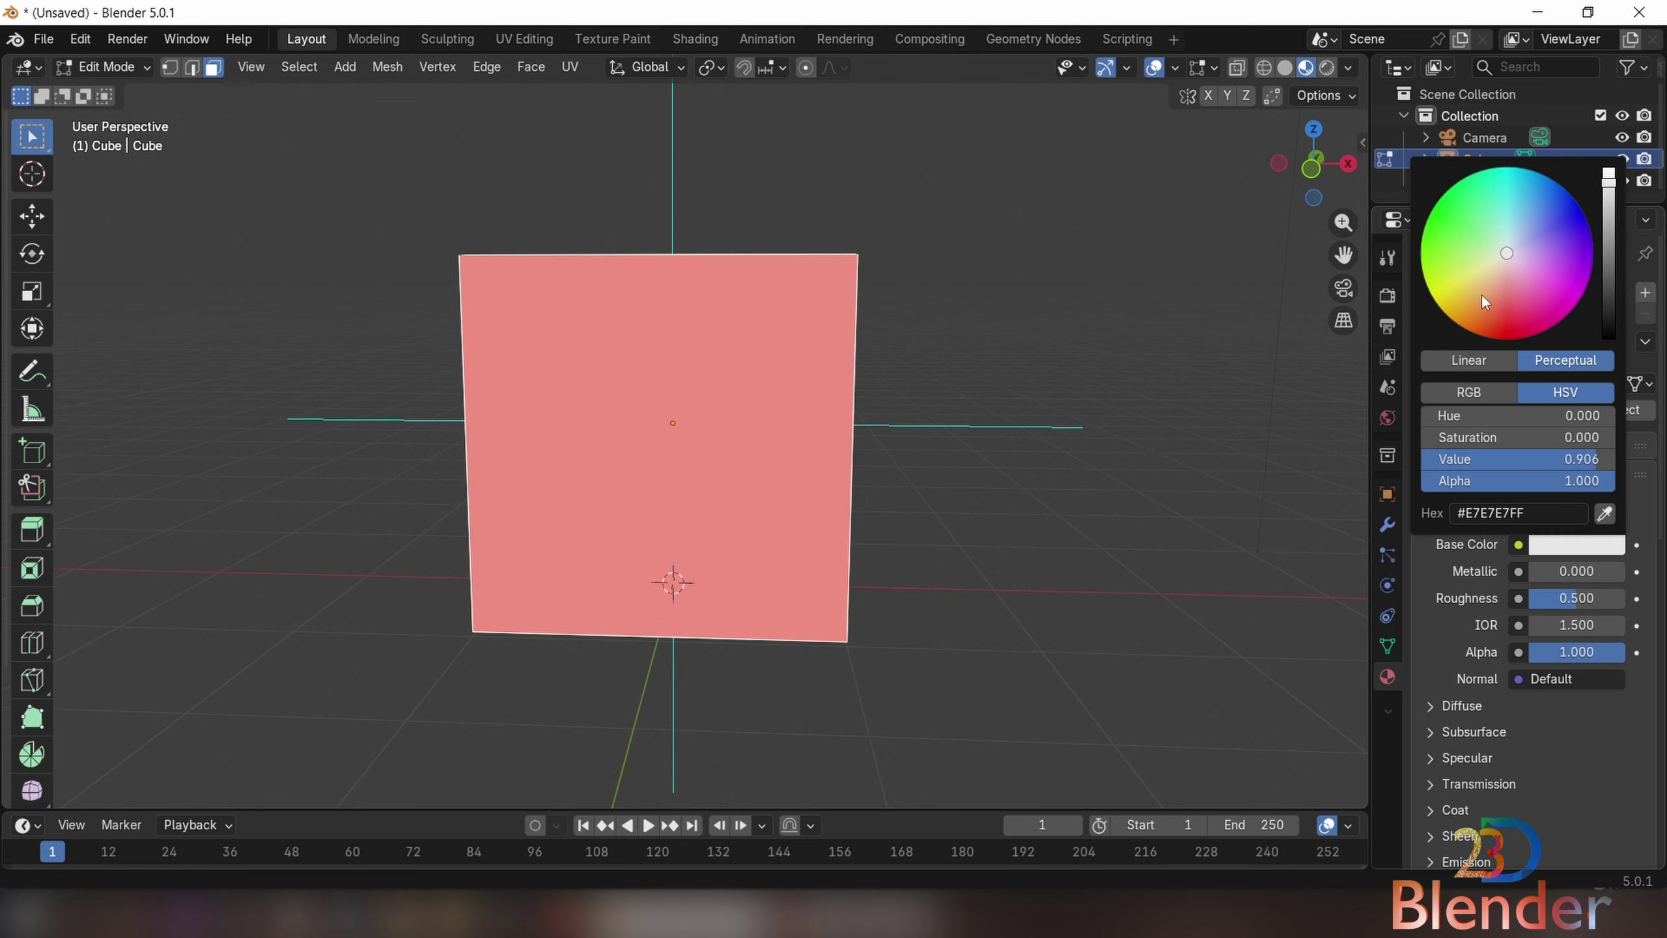
pyautogui.moveTo(1510, 267); pyautogui.dragTo(1503, 342)
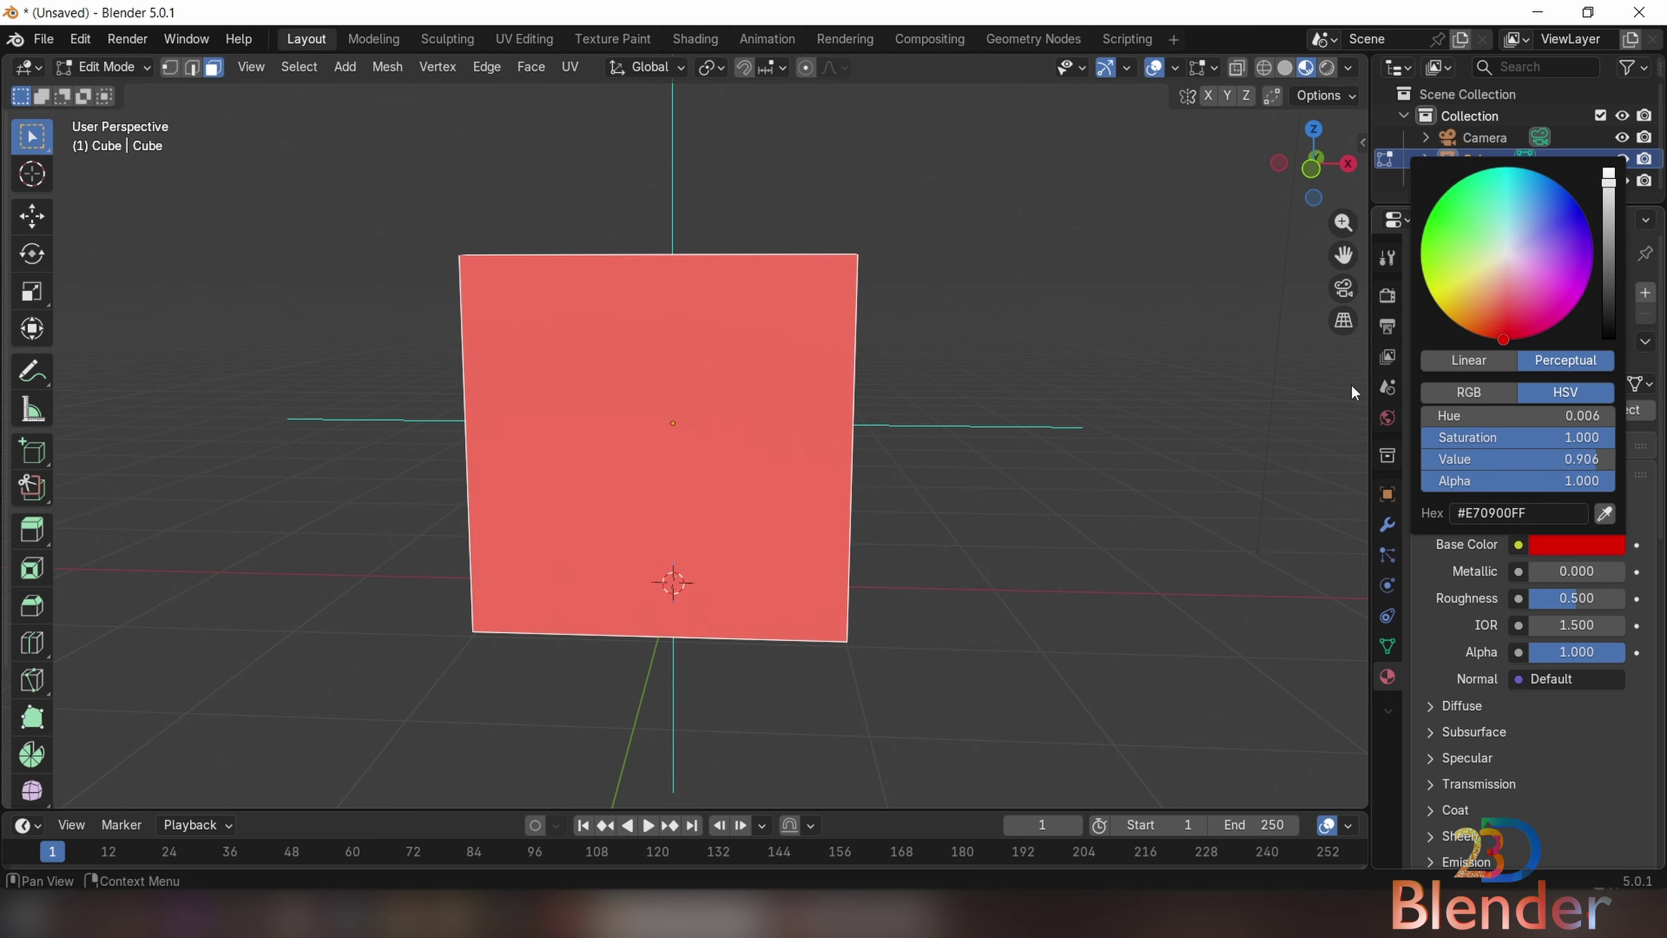
pyautogui.moveTo(1488, 276)
pyautogui.mouseDown()
pyautogui.moveTo(1516, 215)
pyautogui.moveTo(1450, 211)
pyautogui.moveTo(1578, 205)
pyautogui.mouseUp()
# - Compare the flipped face with the blue sides of the cube, and turn off the Face Orientation overlay
pyautogui.moveTo(1072, 460); pyautogui.dragTo(1014, 547, button='middle')
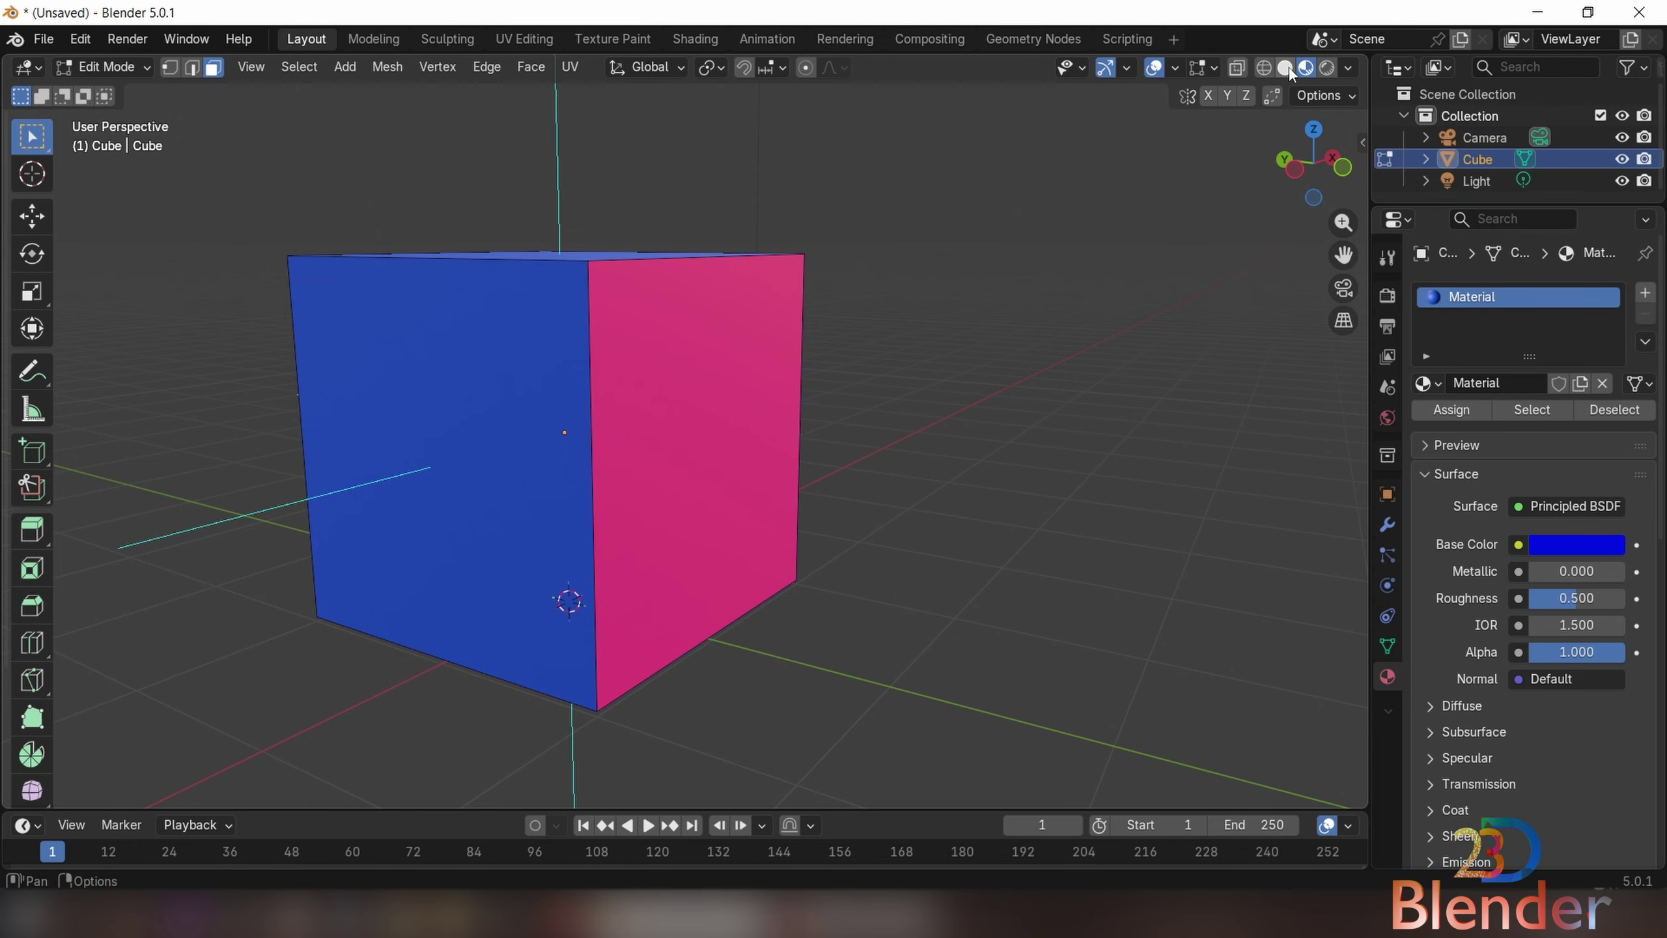
pyautogui.moveTo(787, 407); pyautogui.dragTo(676, 463, button='middle')
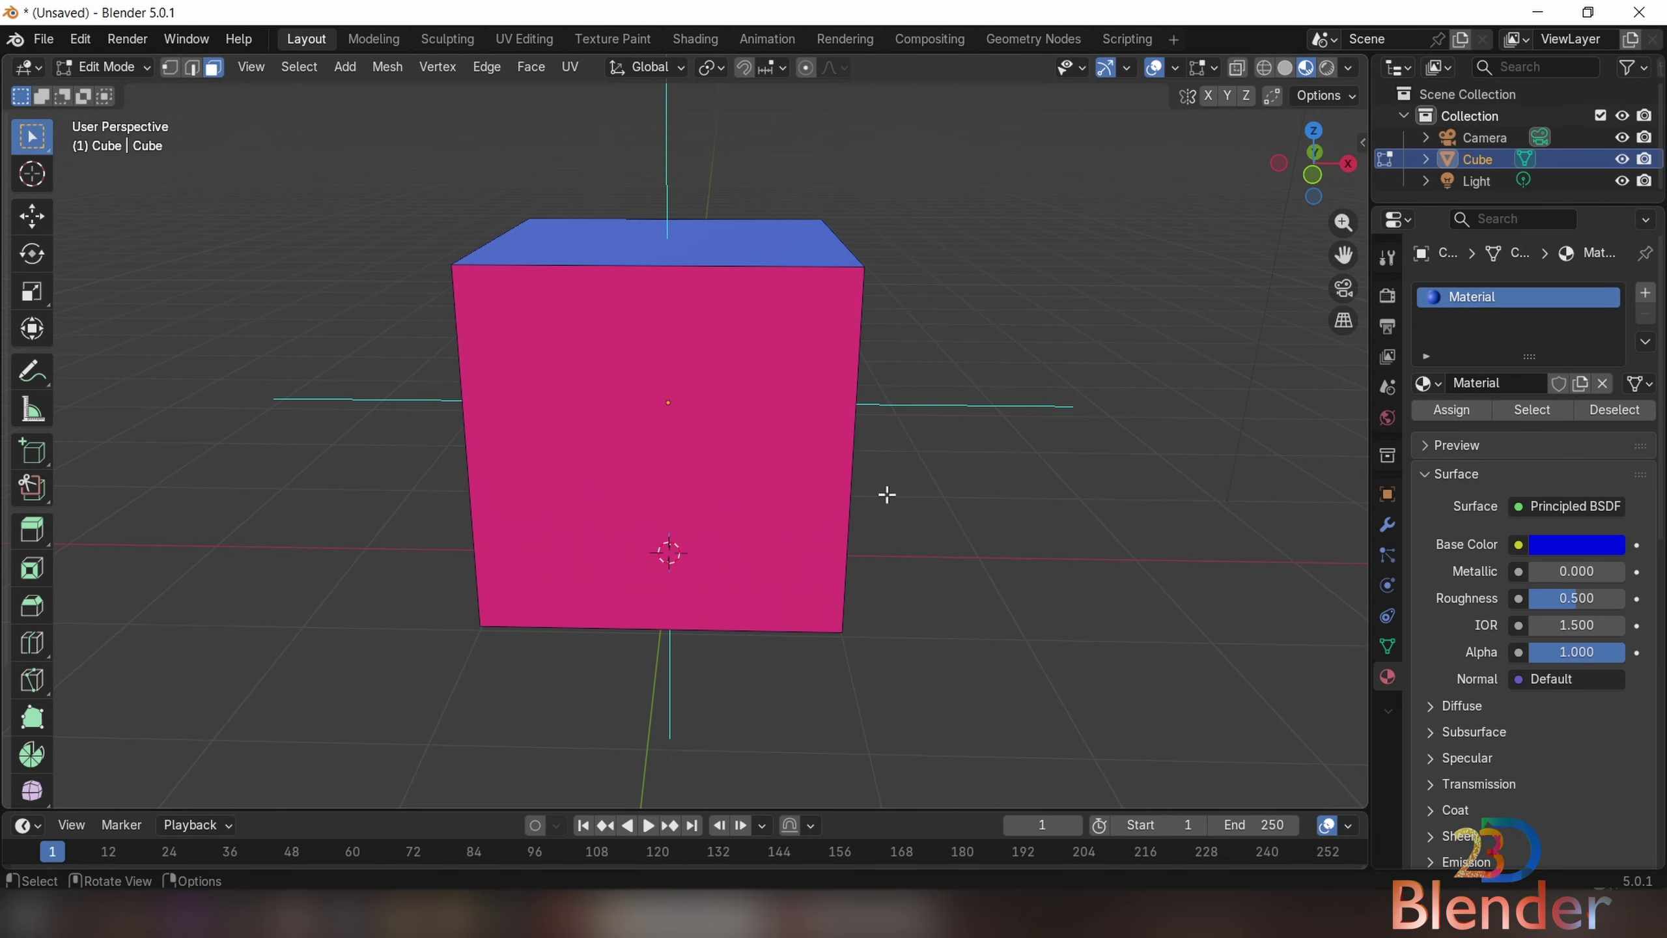
pyautogui.scroll(2, 885, 493)
pyautogui.moveTo(781, 452); pyautogui.dragTo(906, 416, button='middle')
pyautogui.scroll(-2, 906, 416)
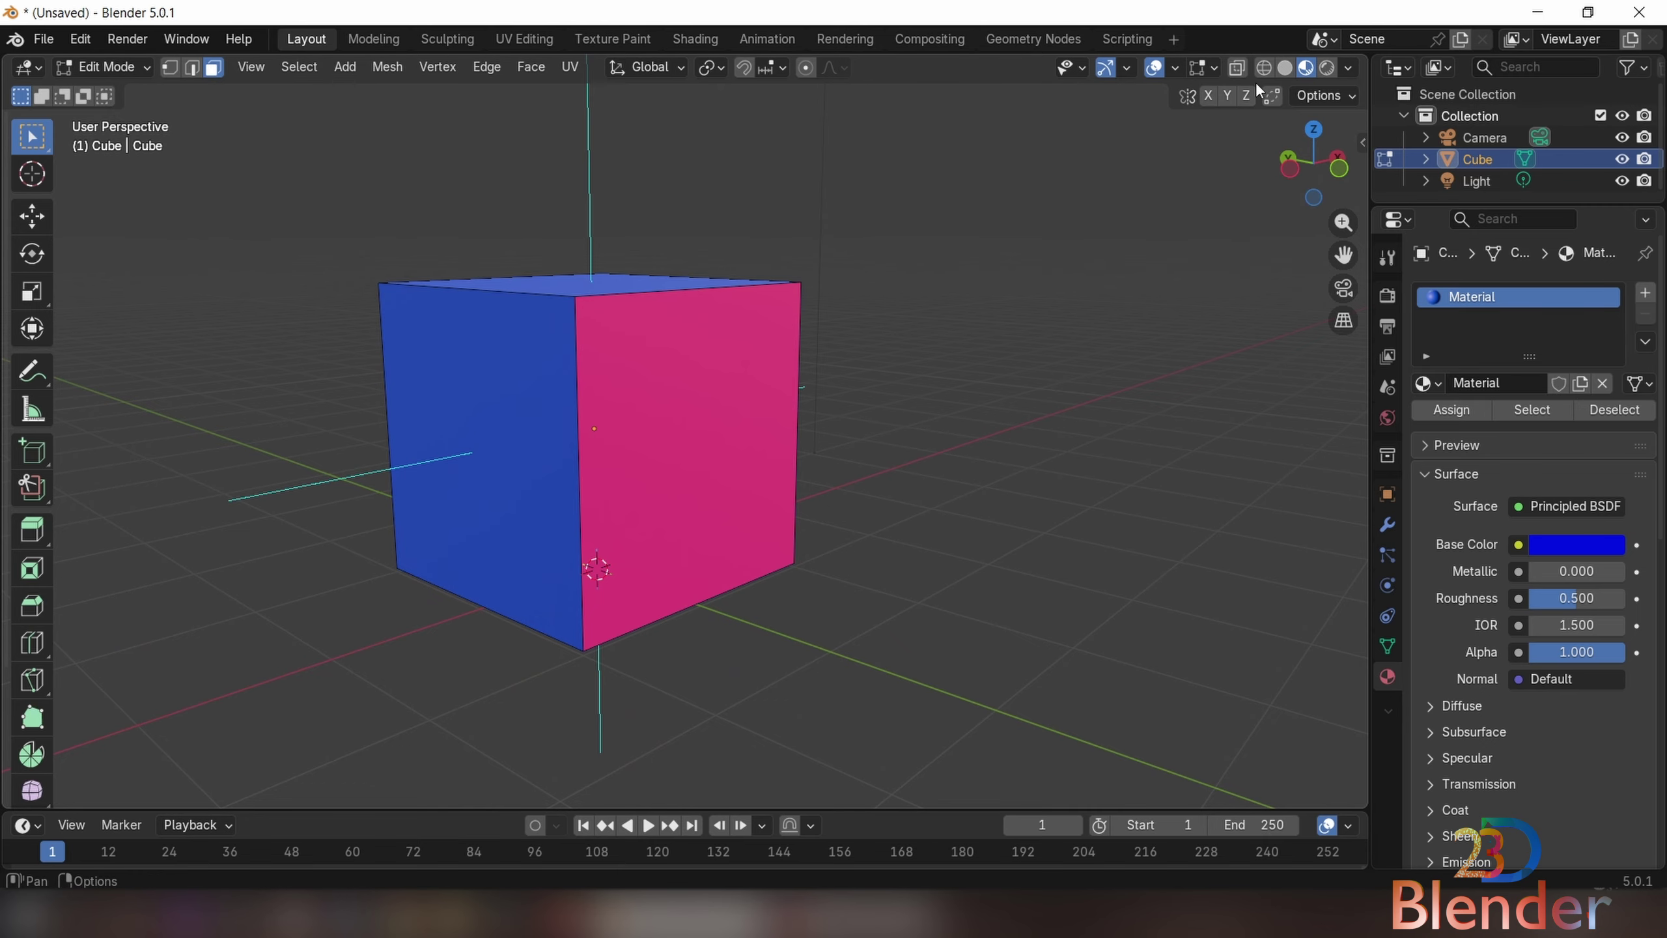
pyautogui.click(1179, 69)
pyautogui.click(1029, 500)
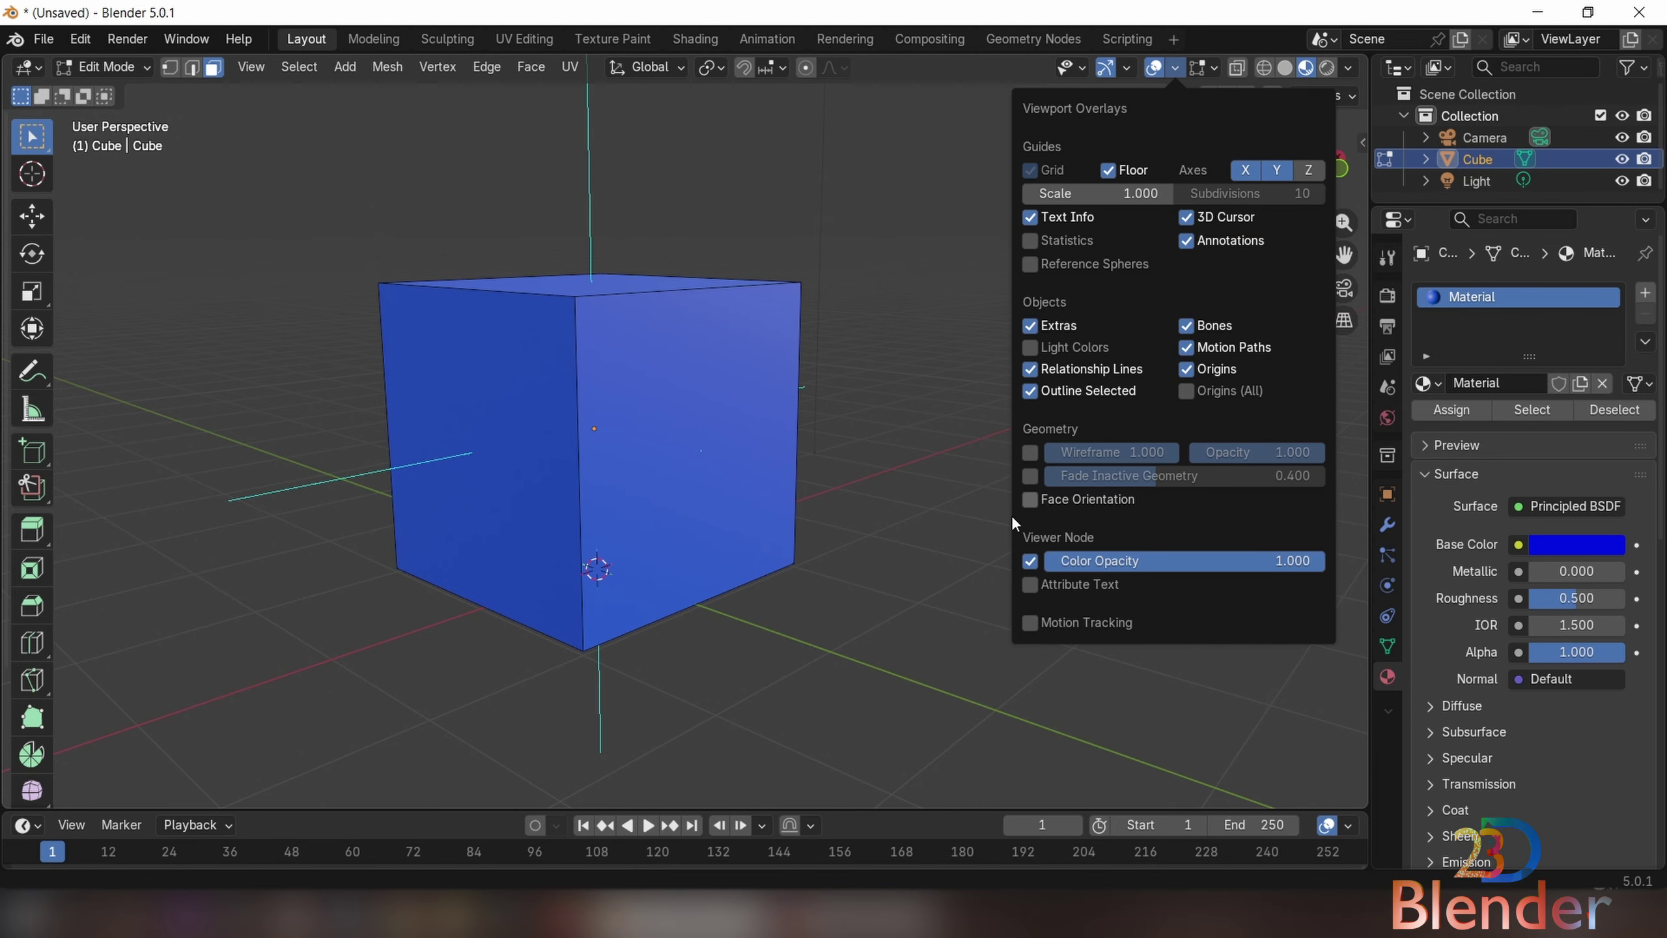
# - Add a Subdivision Surface modifier to the cube
pyautogui.moveTo(848, 584); pyautogui.dragTo(715, 553, button='middle')
pyautogui.click(1387, 524)
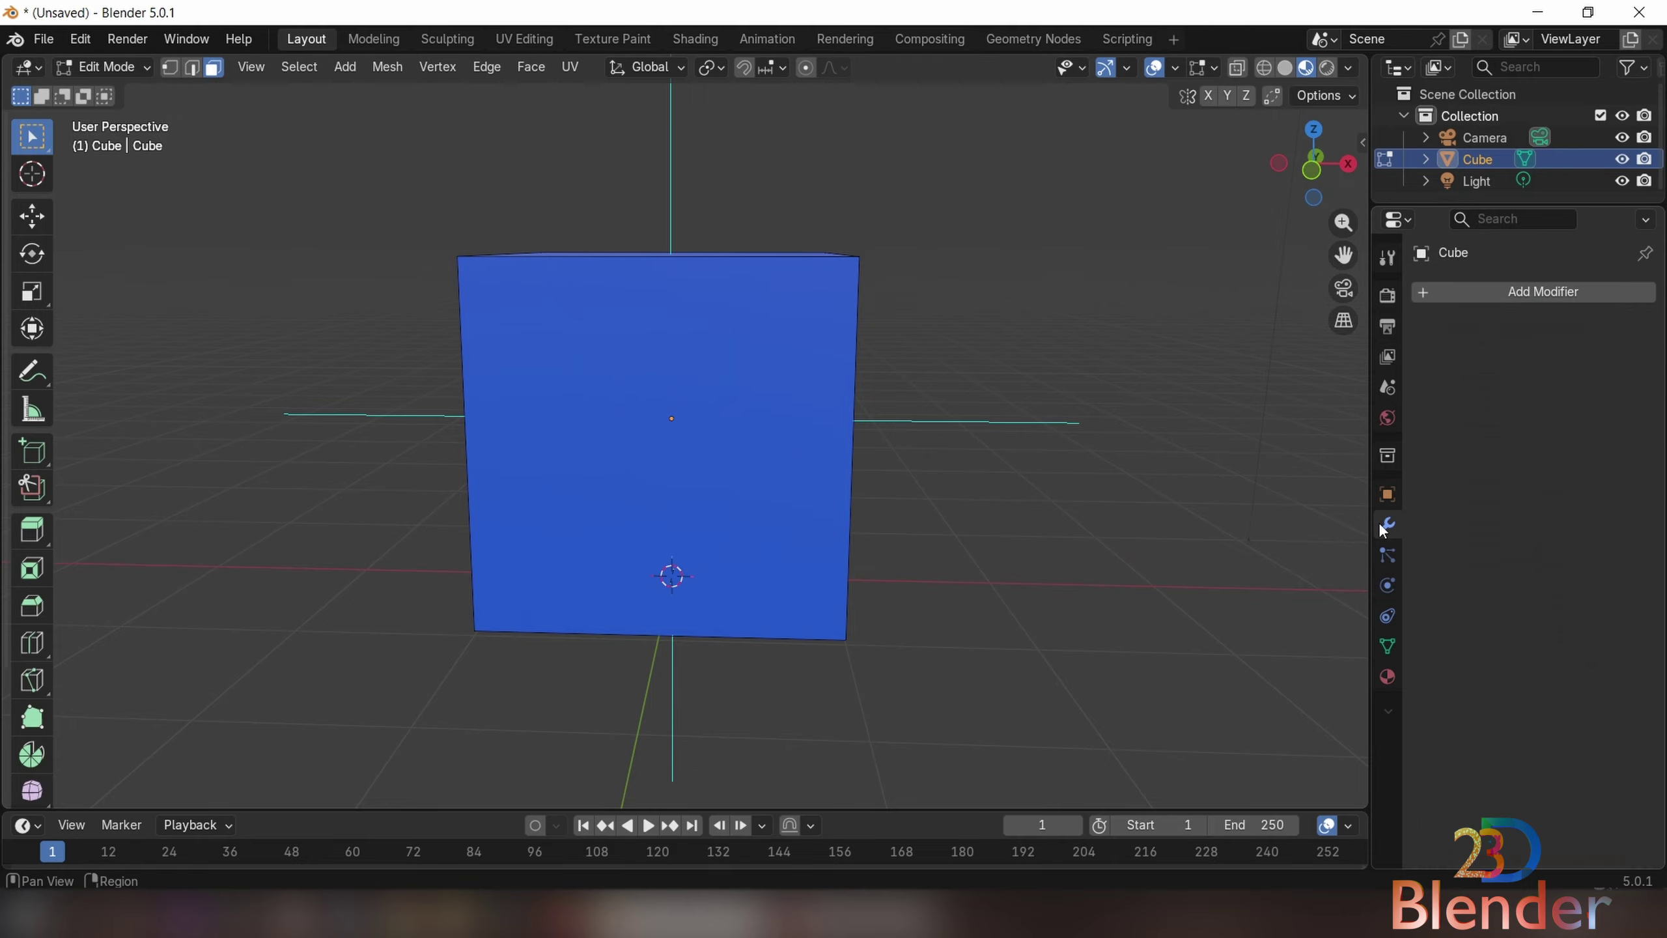
pyautogui.click(1520, 296)
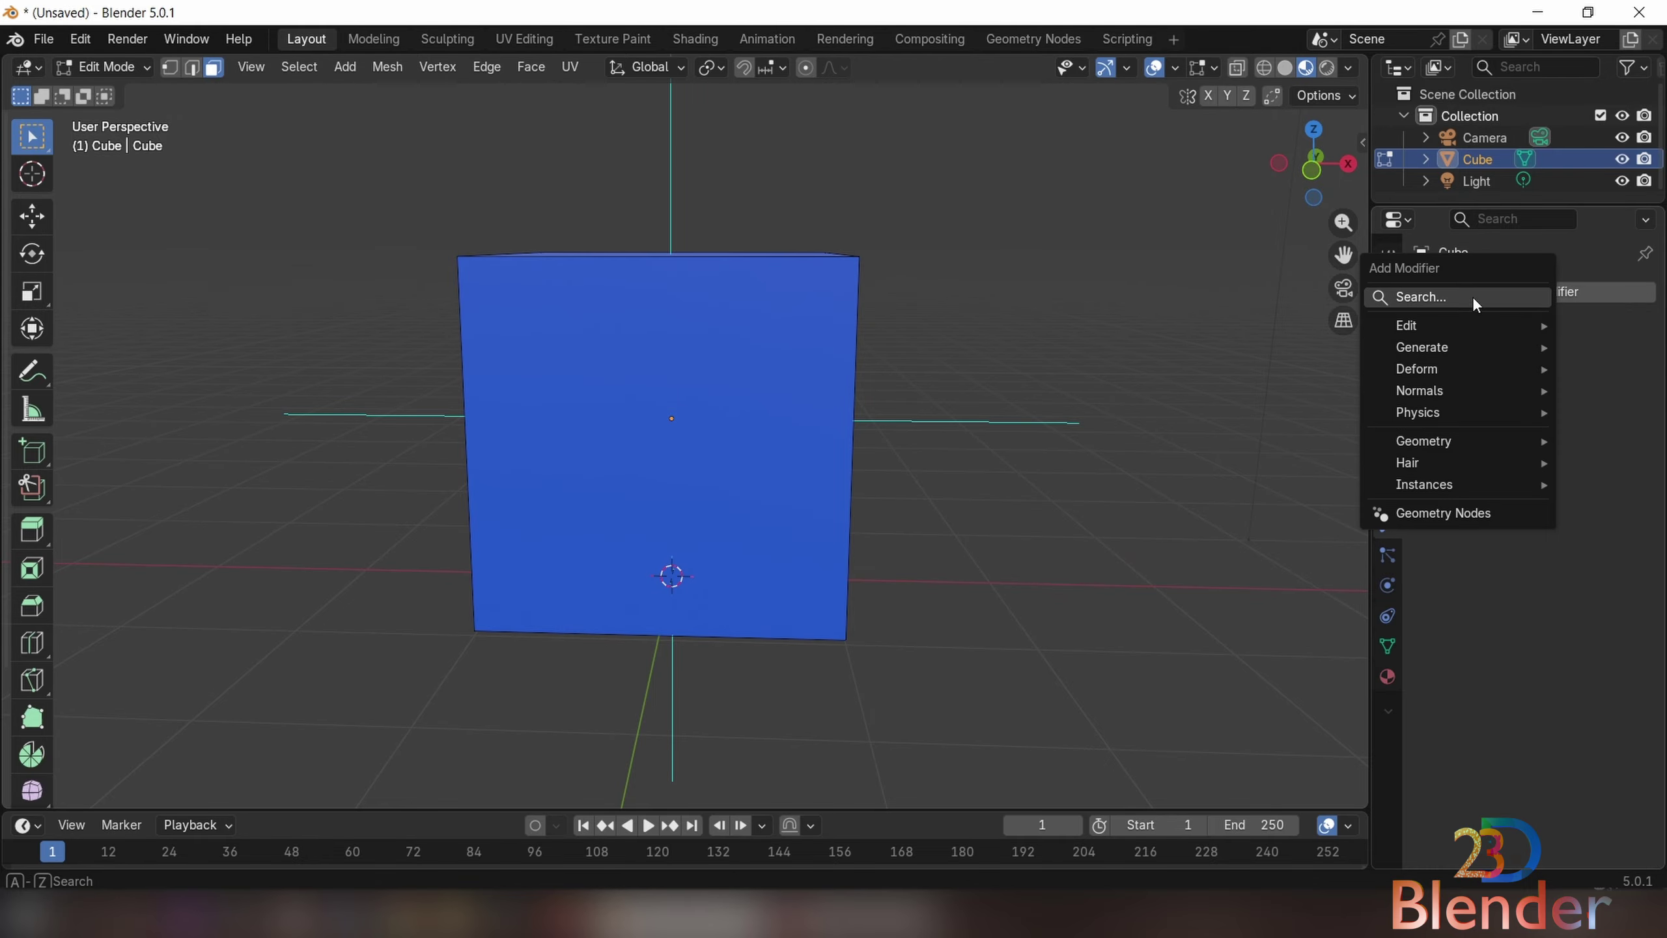
pyautogui.click(1471, 295)
pyautogui.click(1311, 342)
# - Examine from several sides how the flipped face affects the subdivided cube's shape
pyautogui.moveTo(793, 502); pyautogui.dragTo(446, 393, button='middle')
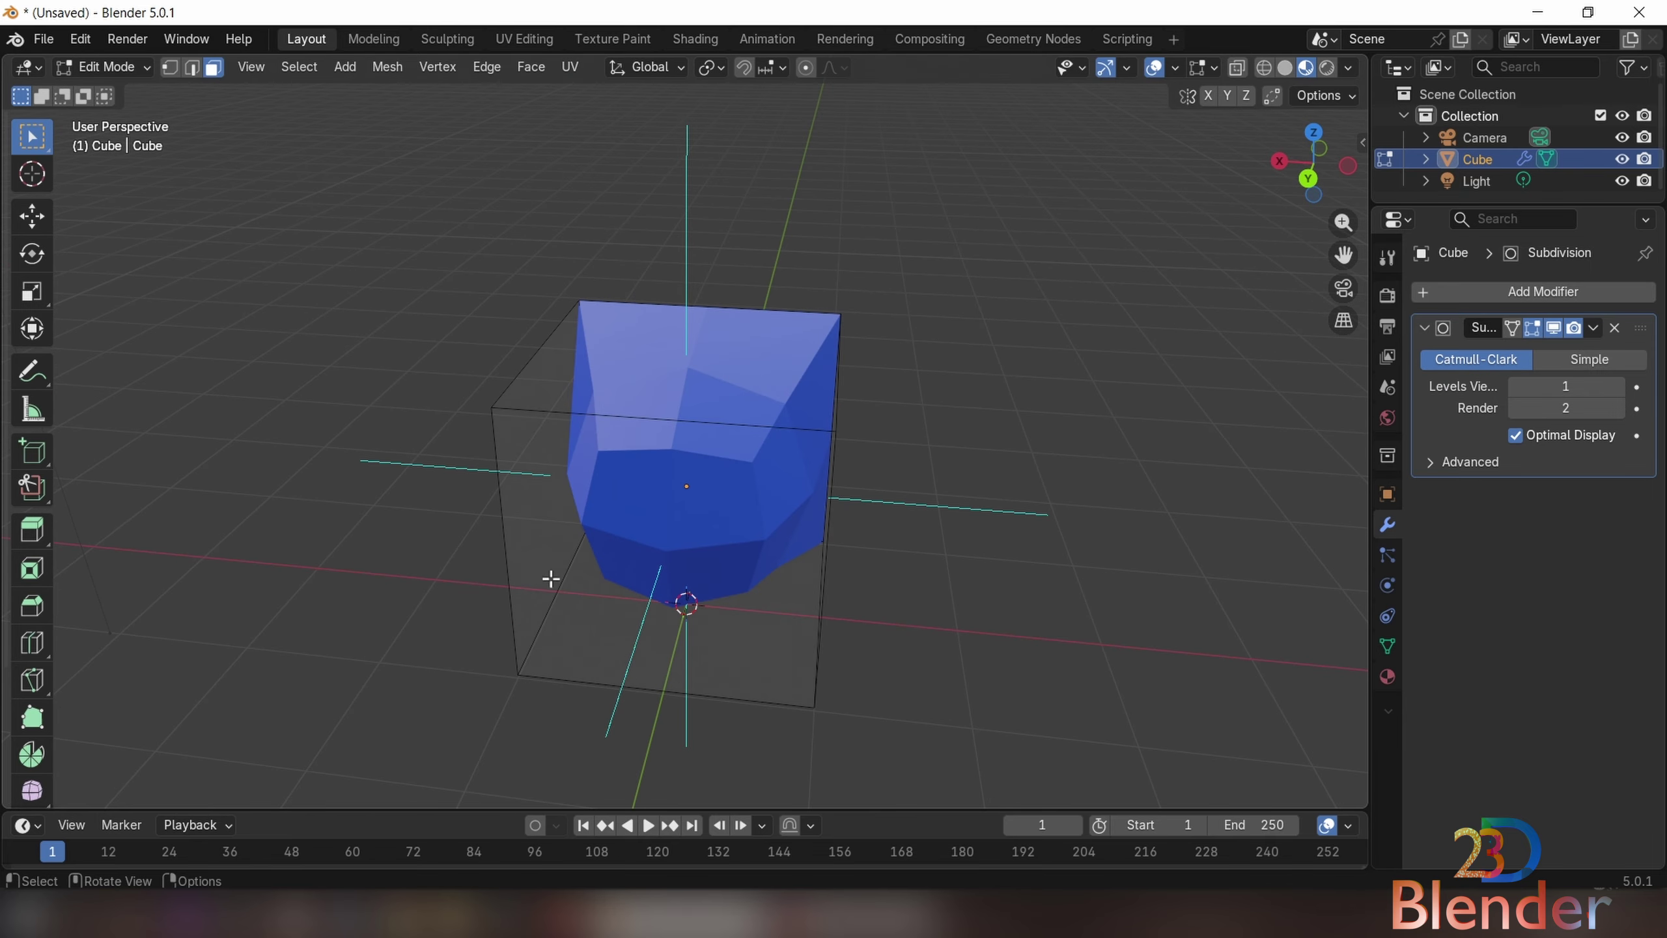
pyautogui.moveTo(551, 577); pyautogui.dragTo(835, 357, button='middle')
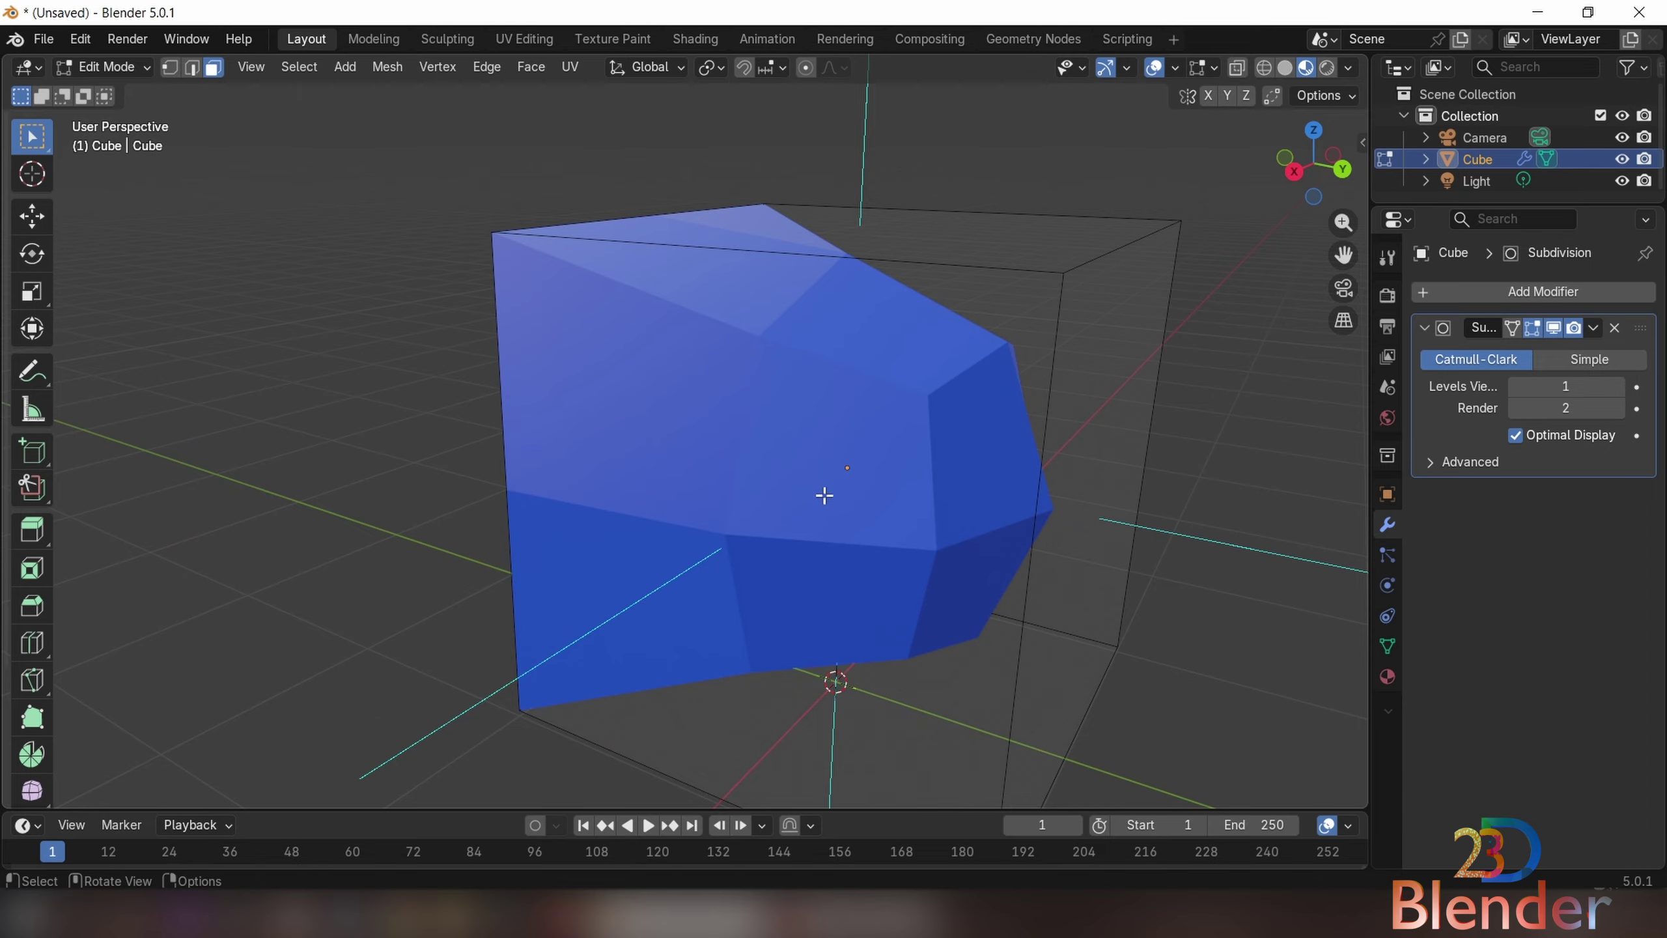
pyautogui.moveTo(825, 495); pyautogui.dragTo(464, 341, button='middle')
pyautogui.scroll(-3, 217, 159)
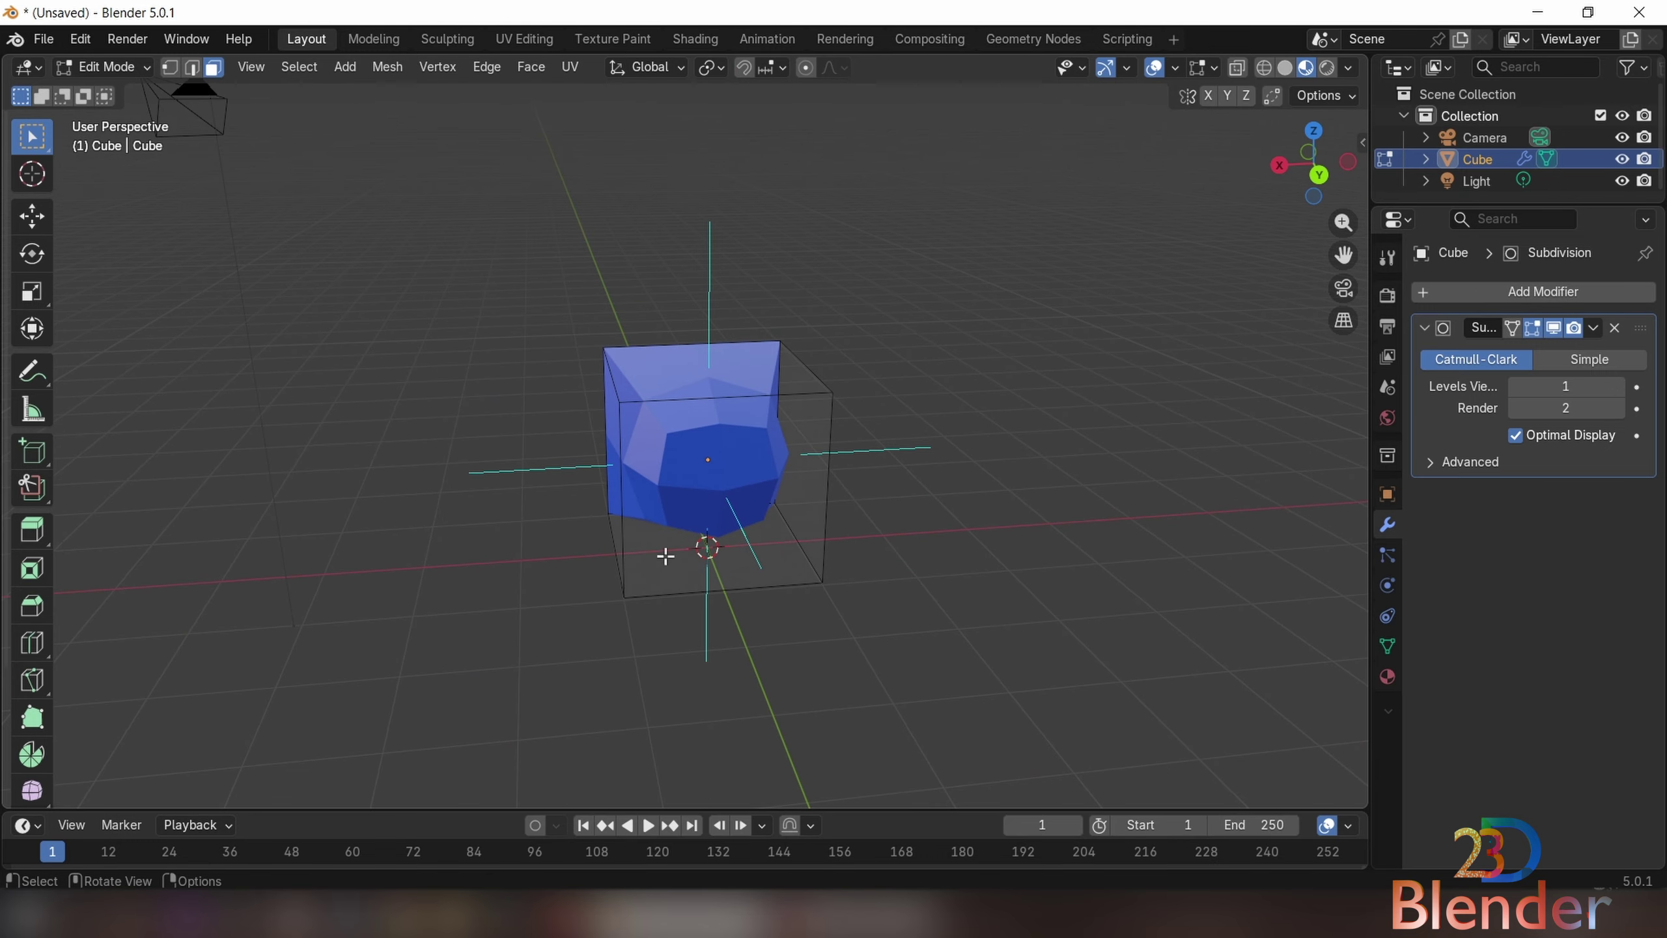
pyautogui.moveTo(577, 520); pyautogui.dragTo(705, 394, button='middle')
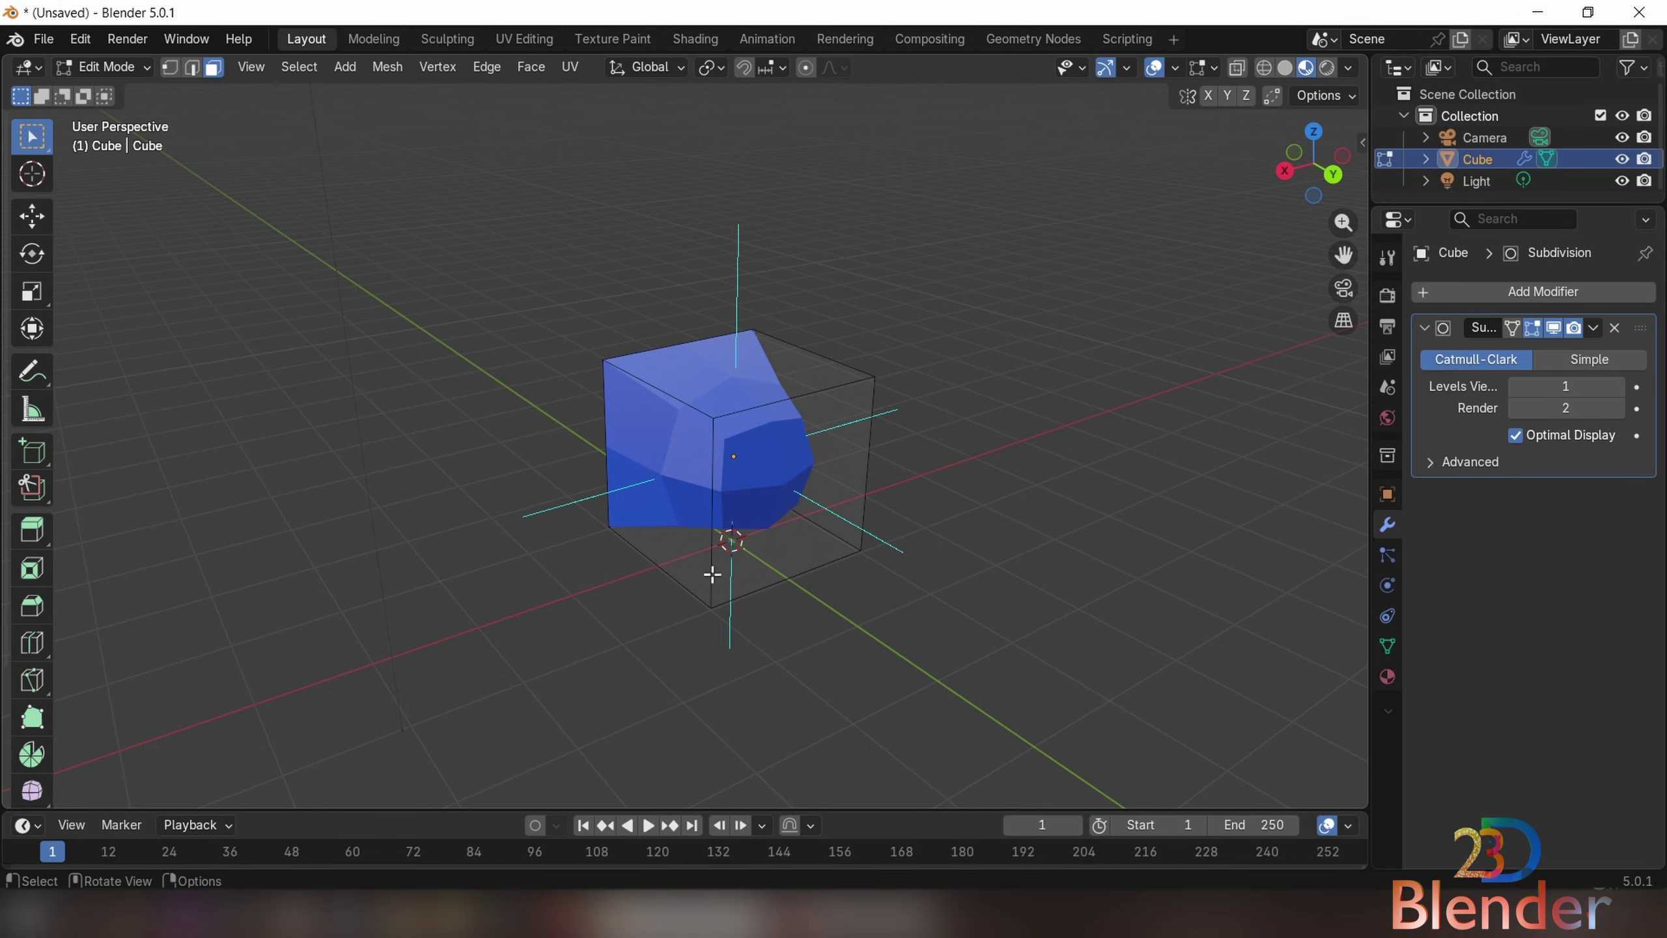
pyautogui.moveTo(713, 574); pyautogui.dragTo(648, 393, button='middle')
pyautogui.moveTo(830, 514); pyautogui.dragTo(661, 479, button='middle')
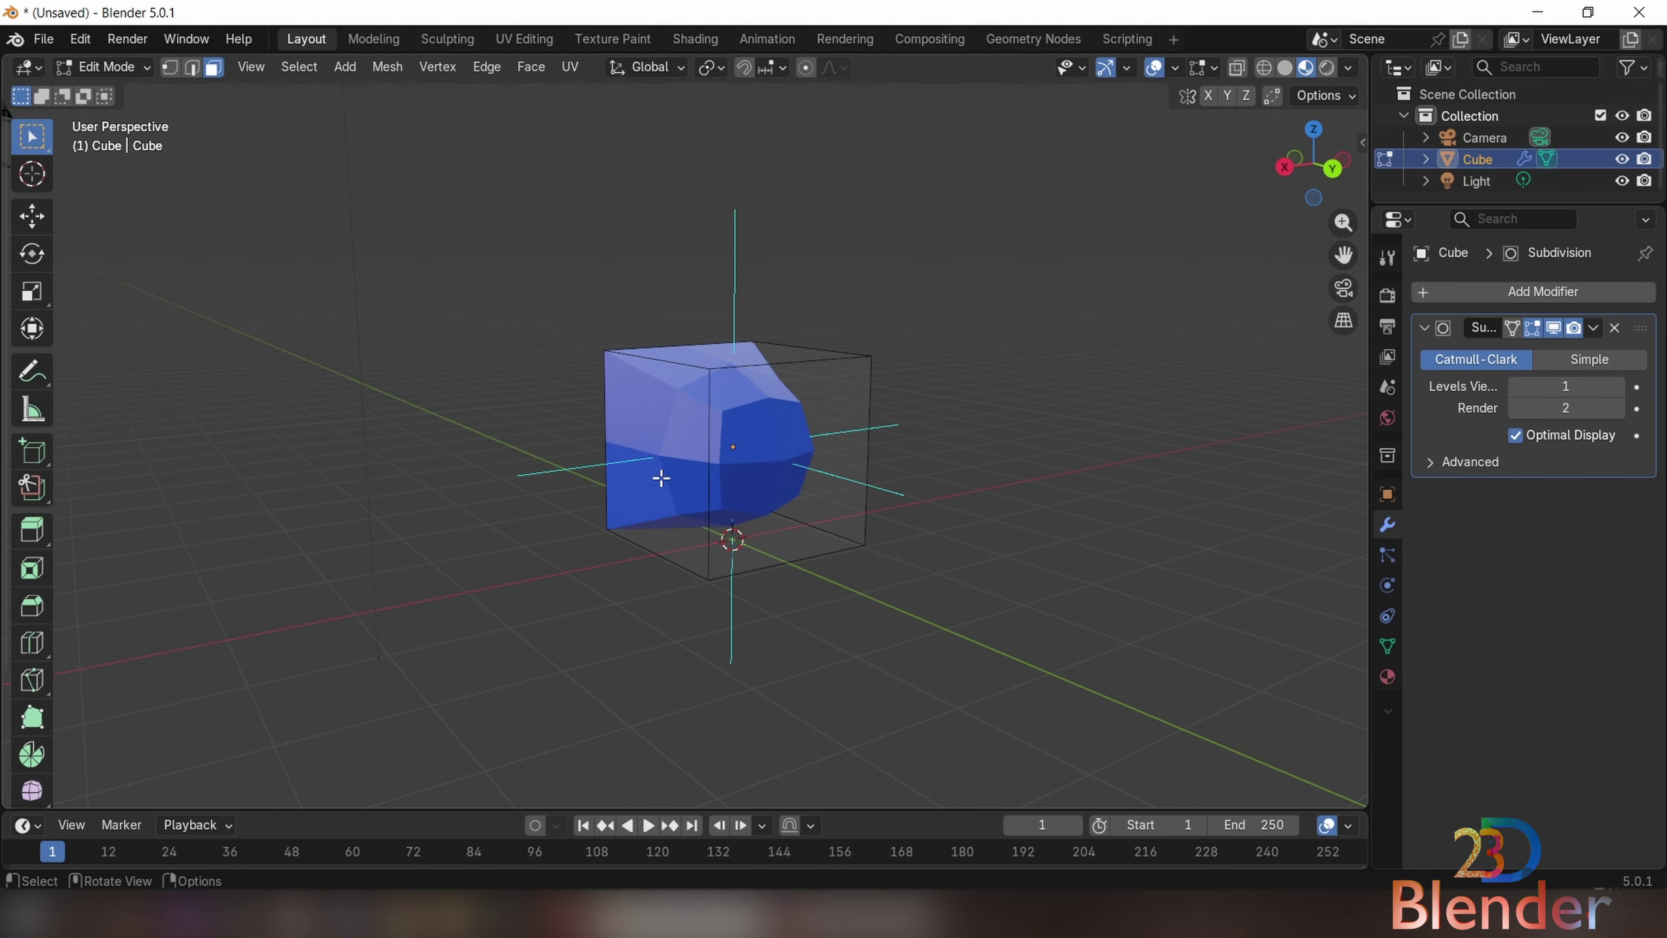
# - Annotate rounded outlines over the subdivided cube and its flipped face, and return to the Select Box tool
pyautogui.click(32, 372)
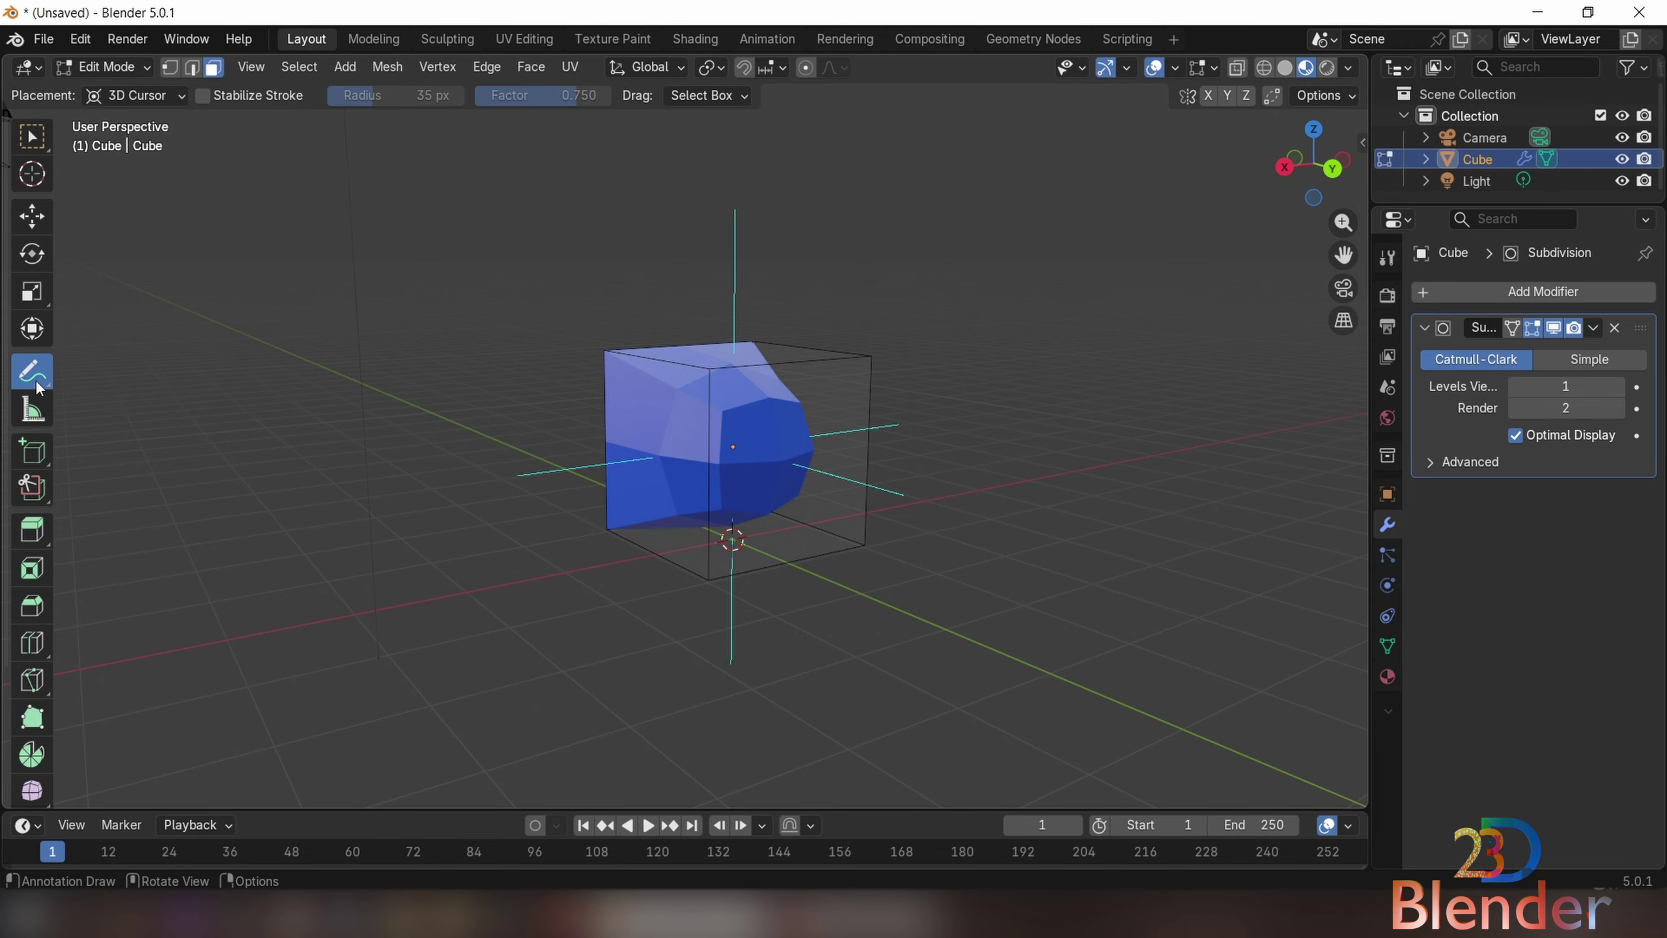
pyautogui.moveTo(614, 457)
pyautogui.mouseDown()
pyautogui.moveTo(867, 436)
pyautogui.moveTo(664, 510)
pyautogui.moveTo(701, 389)
pyautogui.mouseUp()
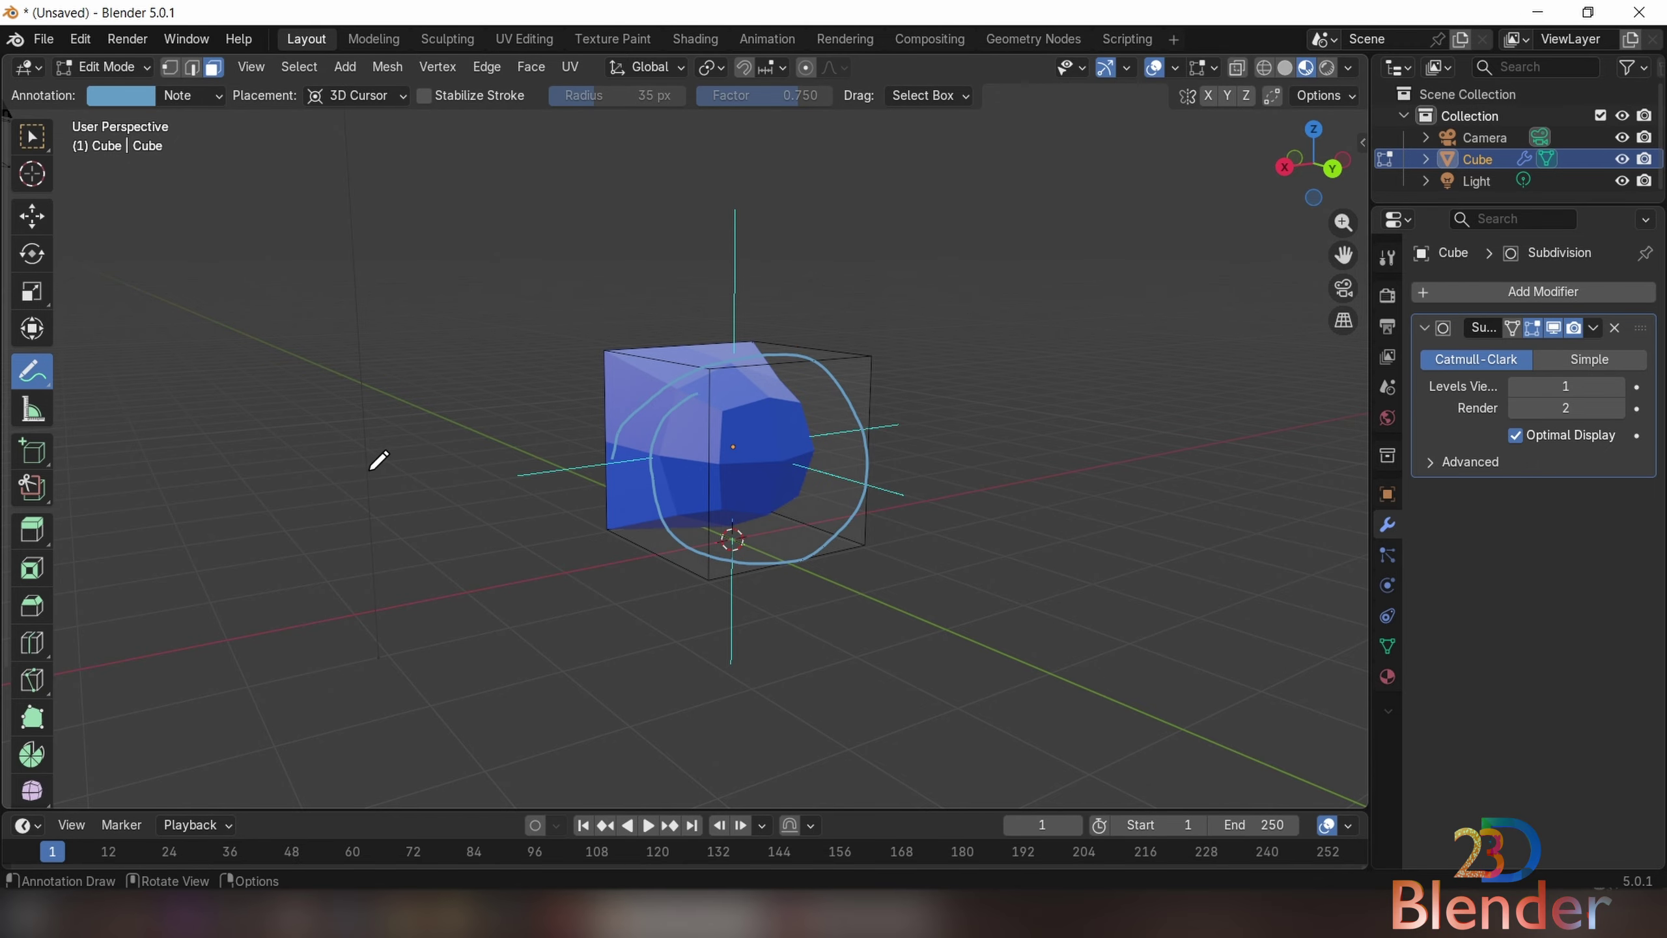
pyautogui.click(31, 136)
pyautogui.moveTo(367, 453)
pyautogui.mouseDown(button='middle')
pyautogui.moveTo(689, 446)
pyautogui.moveTo(706, 423)
pyautogui.mouseUp(button='middle')
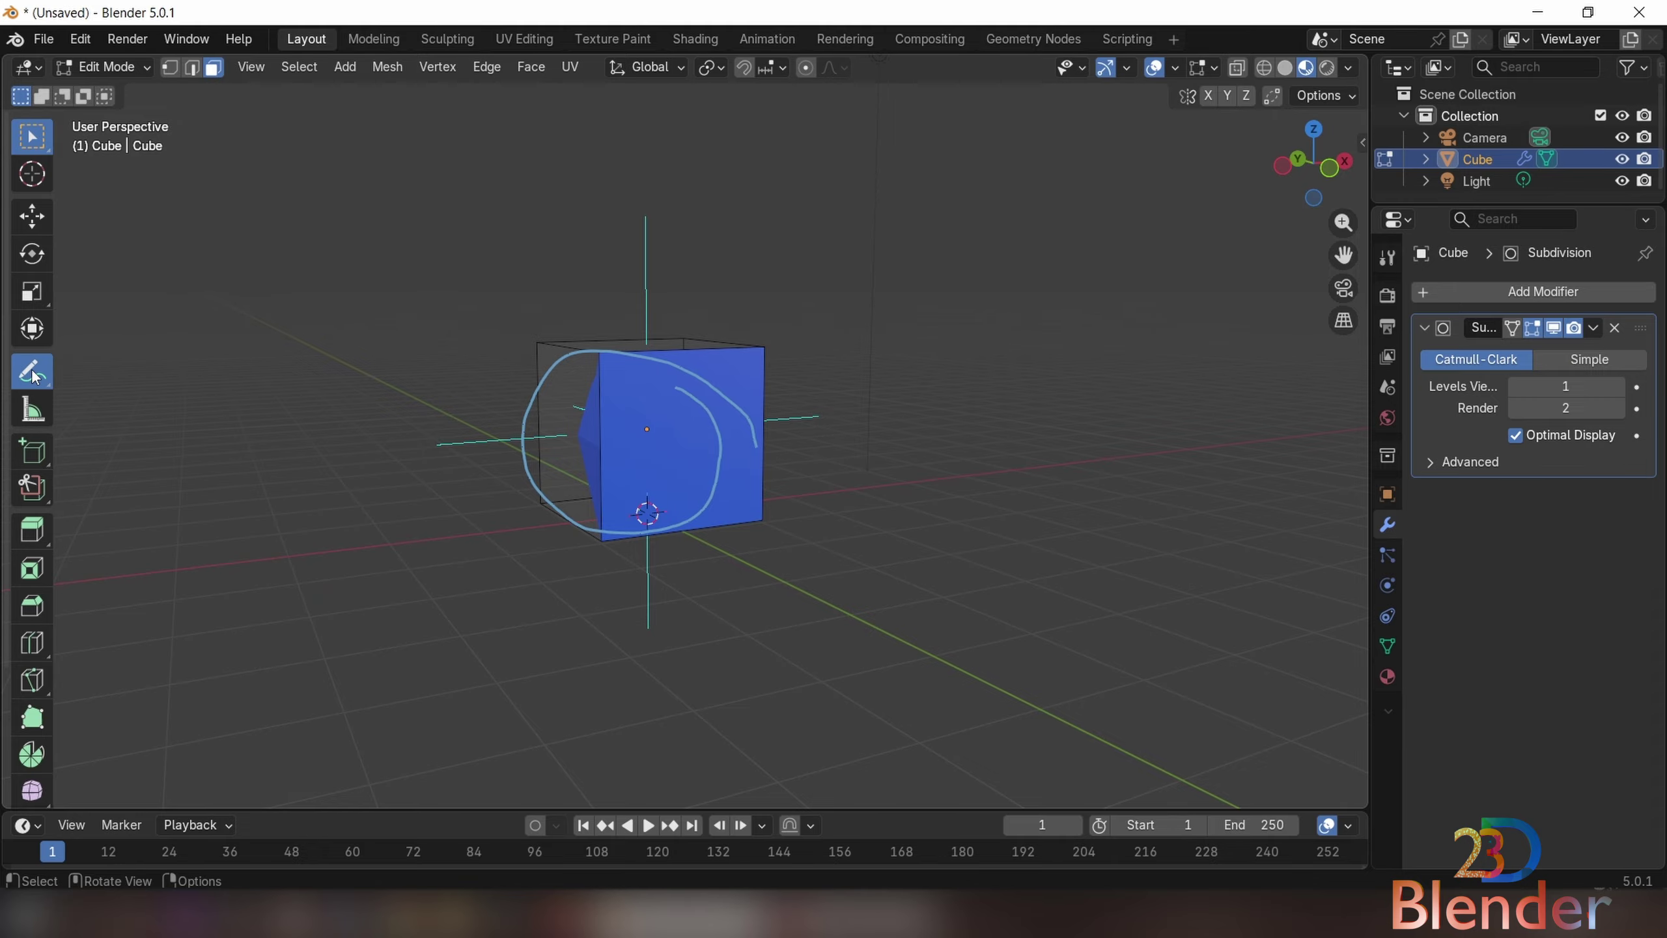
pyautogui.click(31, 372)
pyautogui.moveTo(689, 478)
pyautogui.mouseDown()
pyautogui.moveTo(956, 486)
pyautogui.moveTo(794, 566)
pyautogui.mouseUp()
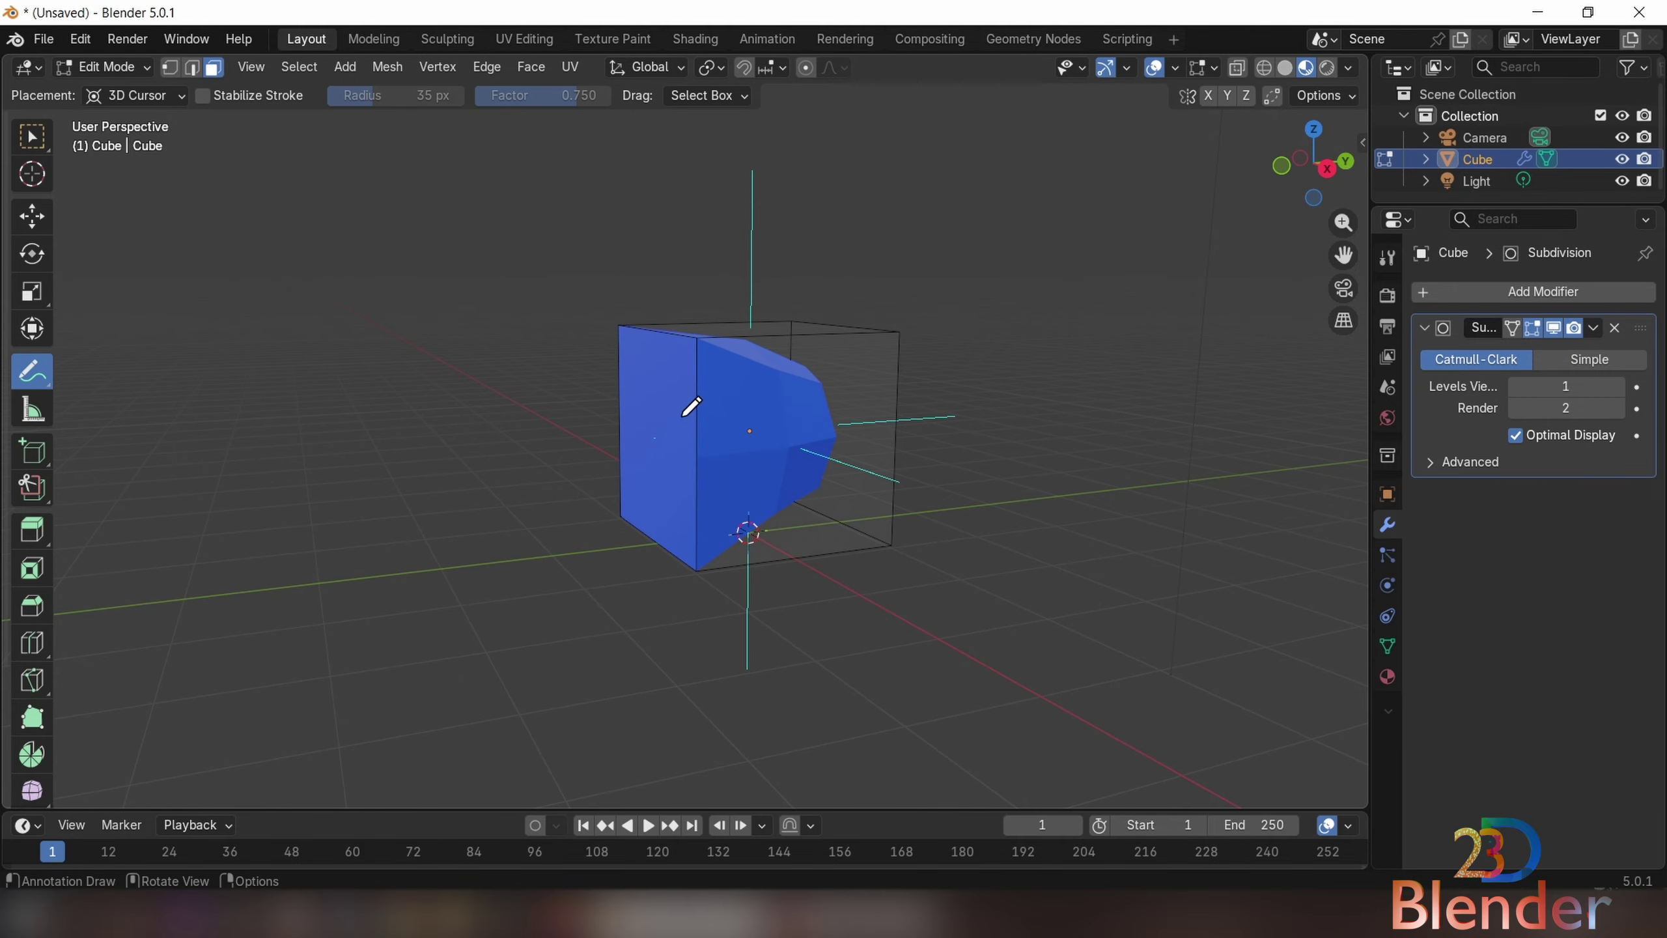
pyautogui.press('w')
pyautogui.moveTo(741, 519)
pyautogui.mouseDown(button='middle')
pyautogui.moveTo(657, 493)
pyautogui.moveTo(592, 447)
pyautogui.moveTo(736, 463)
pyautogui.moveTo(681, 446)
pyautogui.moveTo(816, 451)
pyautogui.moveTo(640, 440)
pyautogui.mouseUp(button='middle')
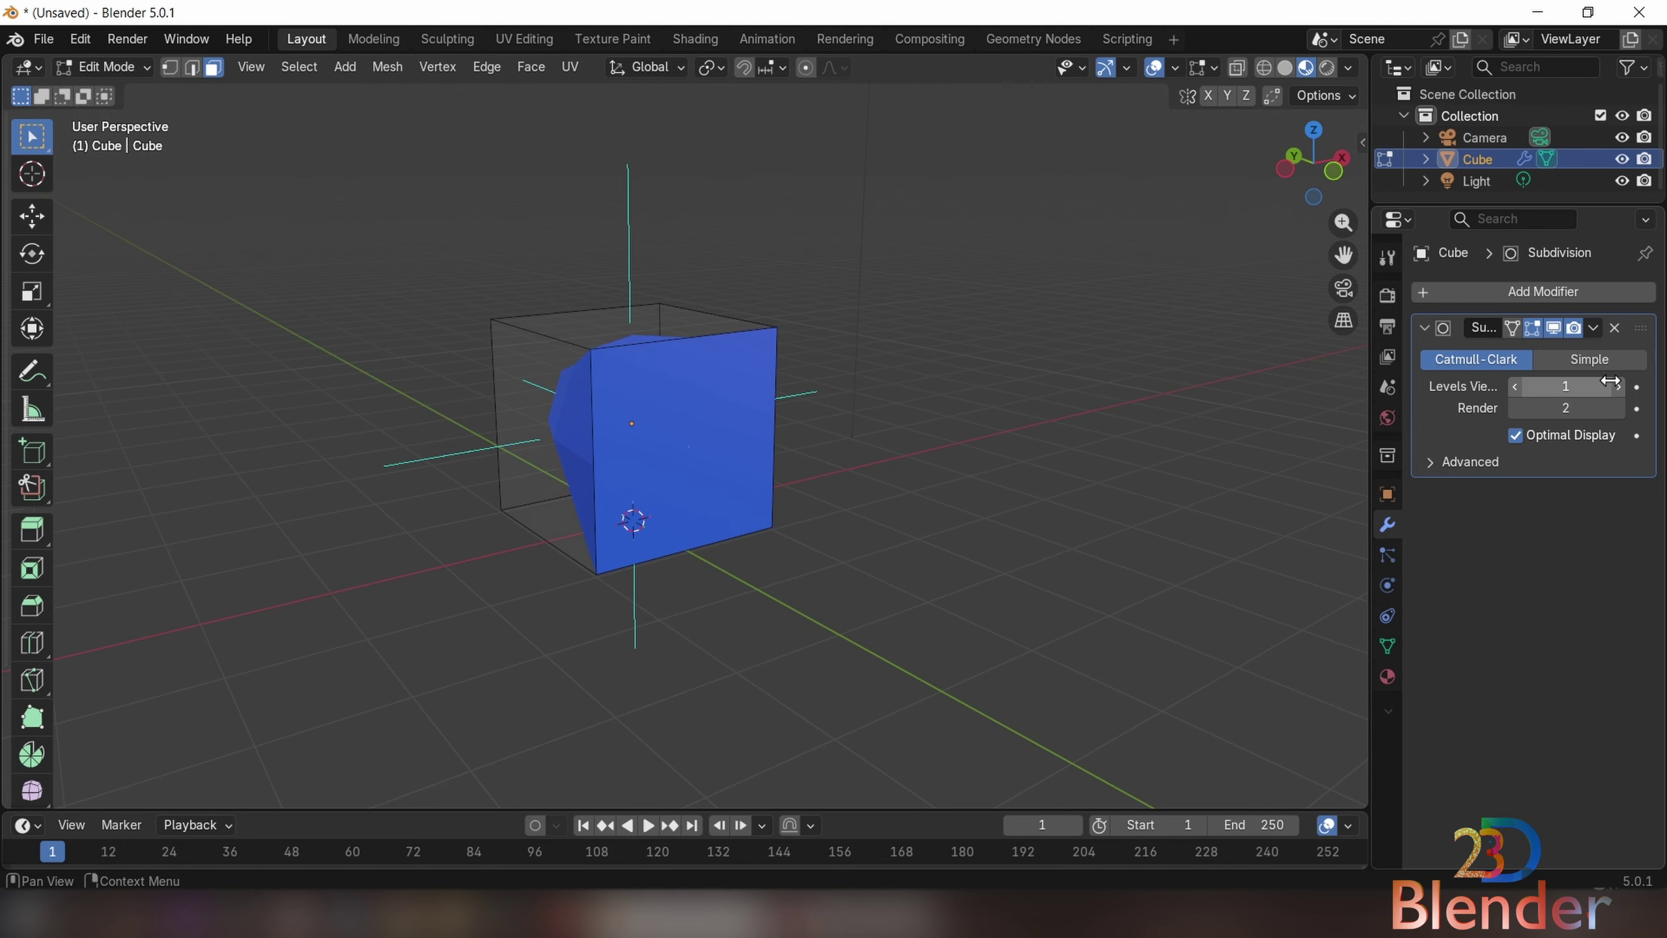
# - Set the Subdivision modifier's viewport level to 2 and view the flipped face head-on
pyautogui.moveTo(1602, 386); pyautogui.dragTo(1614, 386)
pyautogui.moveTo(662, 440)
pyautogui.mouseDown(button='middle')
pyautogui.moveTo(622, 451)
pyautogui.moveTo(789, 467)
pyautogui.moveTo(502, 433)
pyautogui.moveTo(687, 450)
pyautogui.moveTo(663, 443)
pyautogui.mouseUp(button='middle')
pyautogui.scroll(-2, 643, 437)
pyautogui.moveTo(619, 429); pyautogui.dragTo(662, 438, button='middle')
pyautogui.scroll(2, 662, 438)
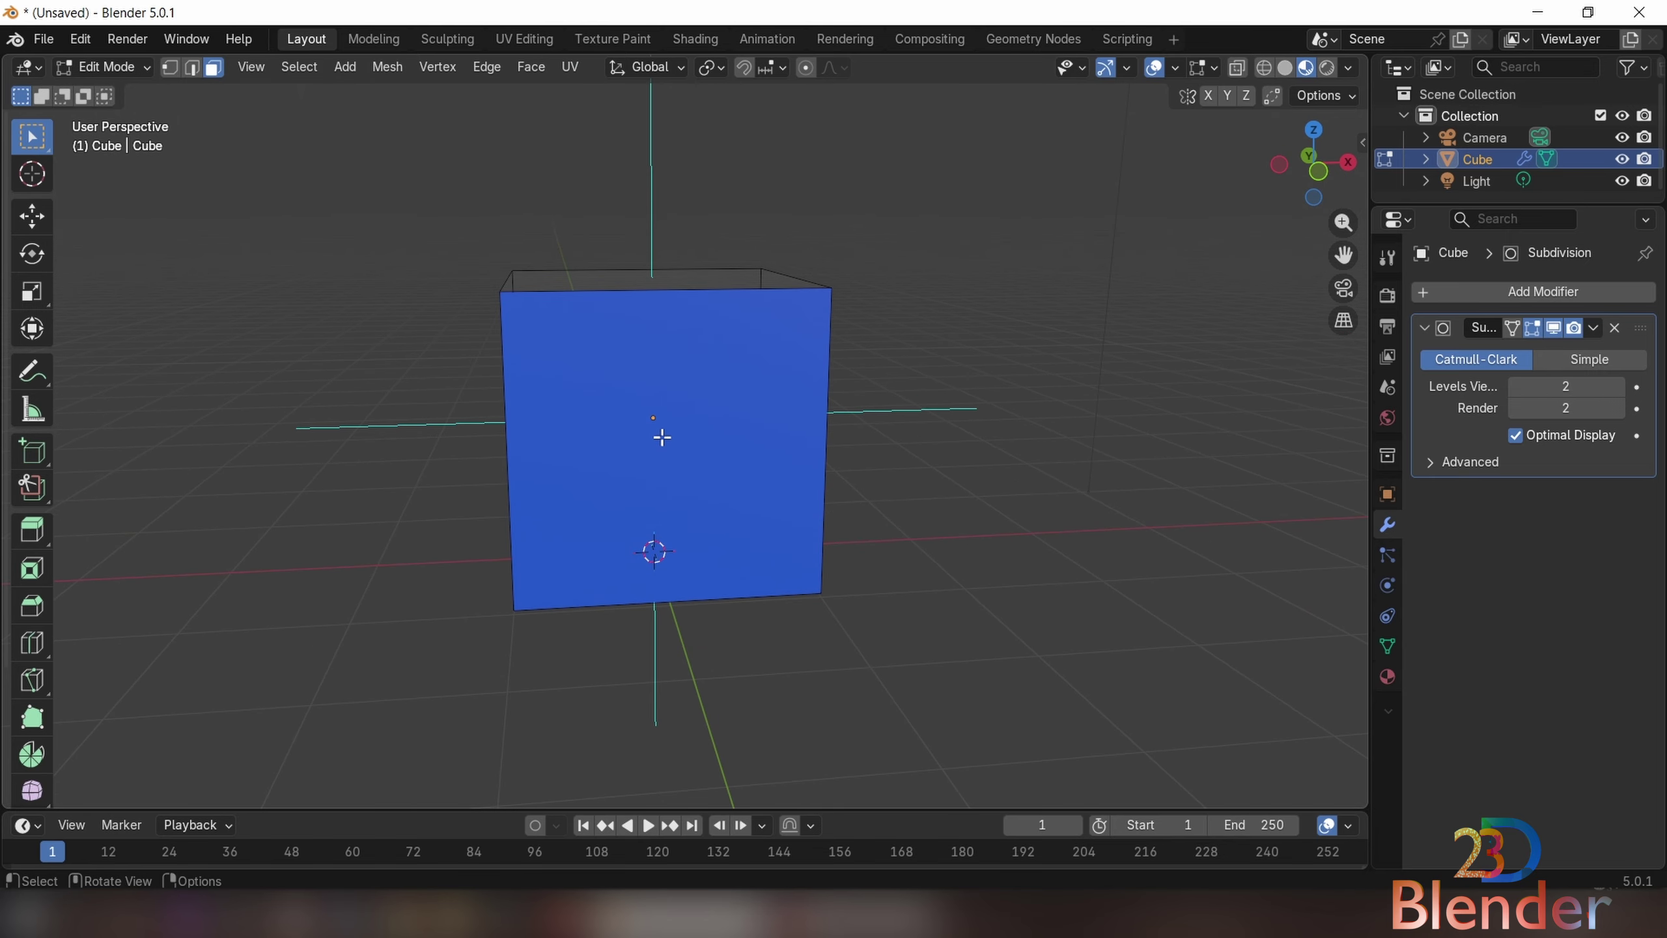
# - Select the cube's flipped face and flip its normal
pyautogui.click(648, 397)
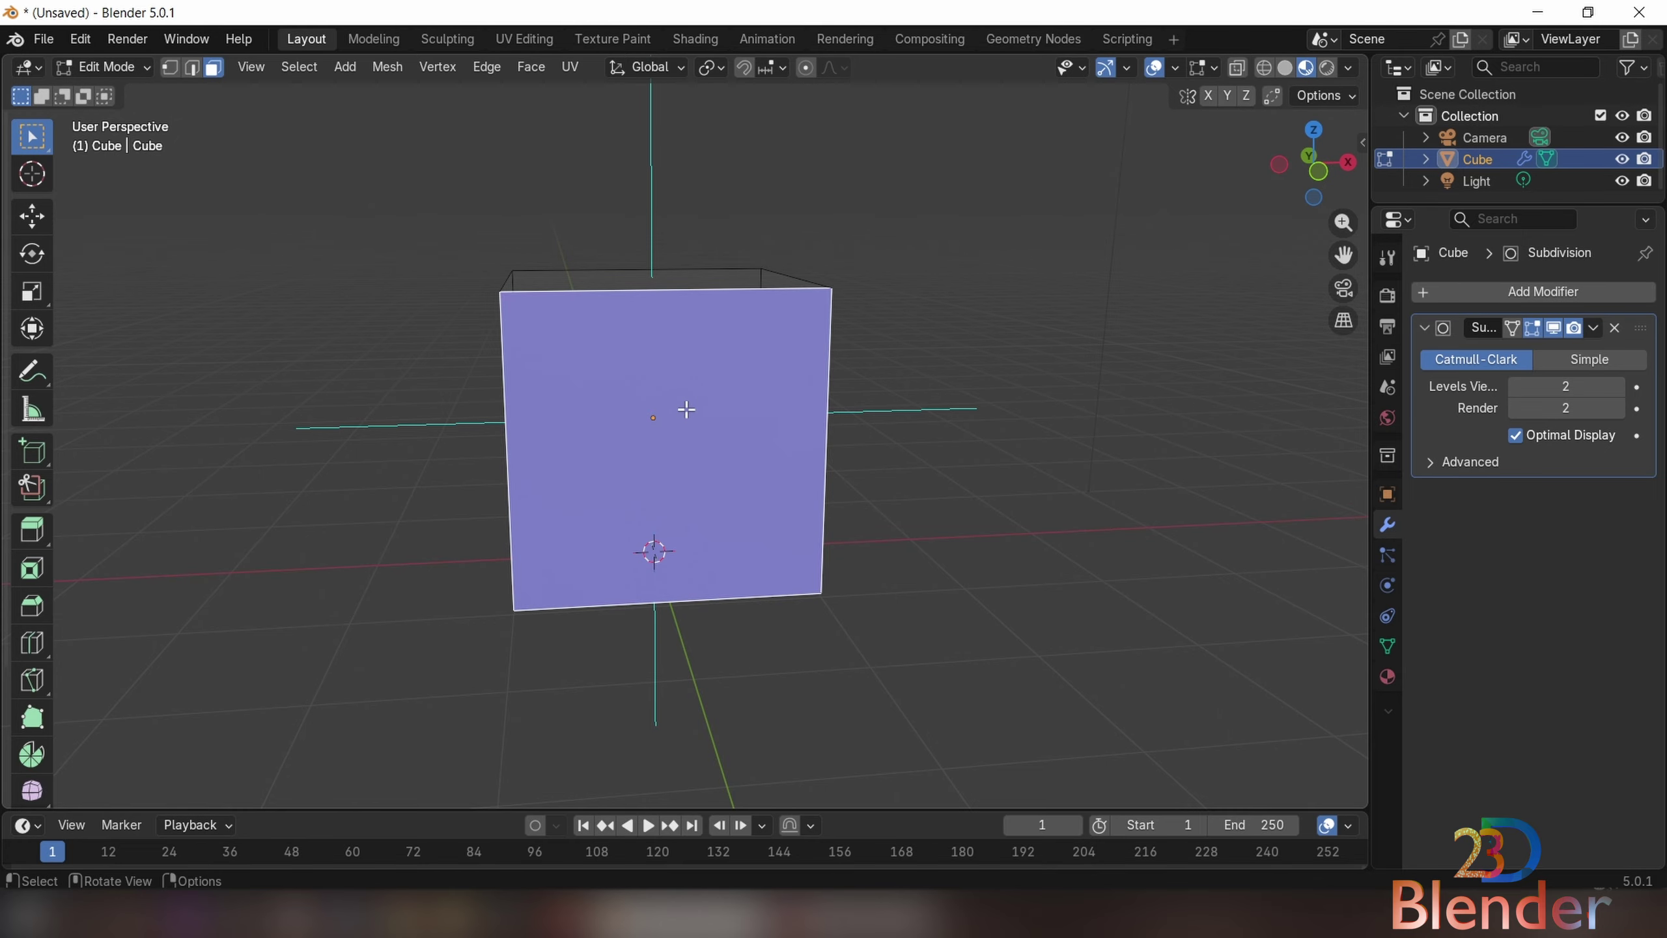
pyautogui.hotkey('alt', 'n')
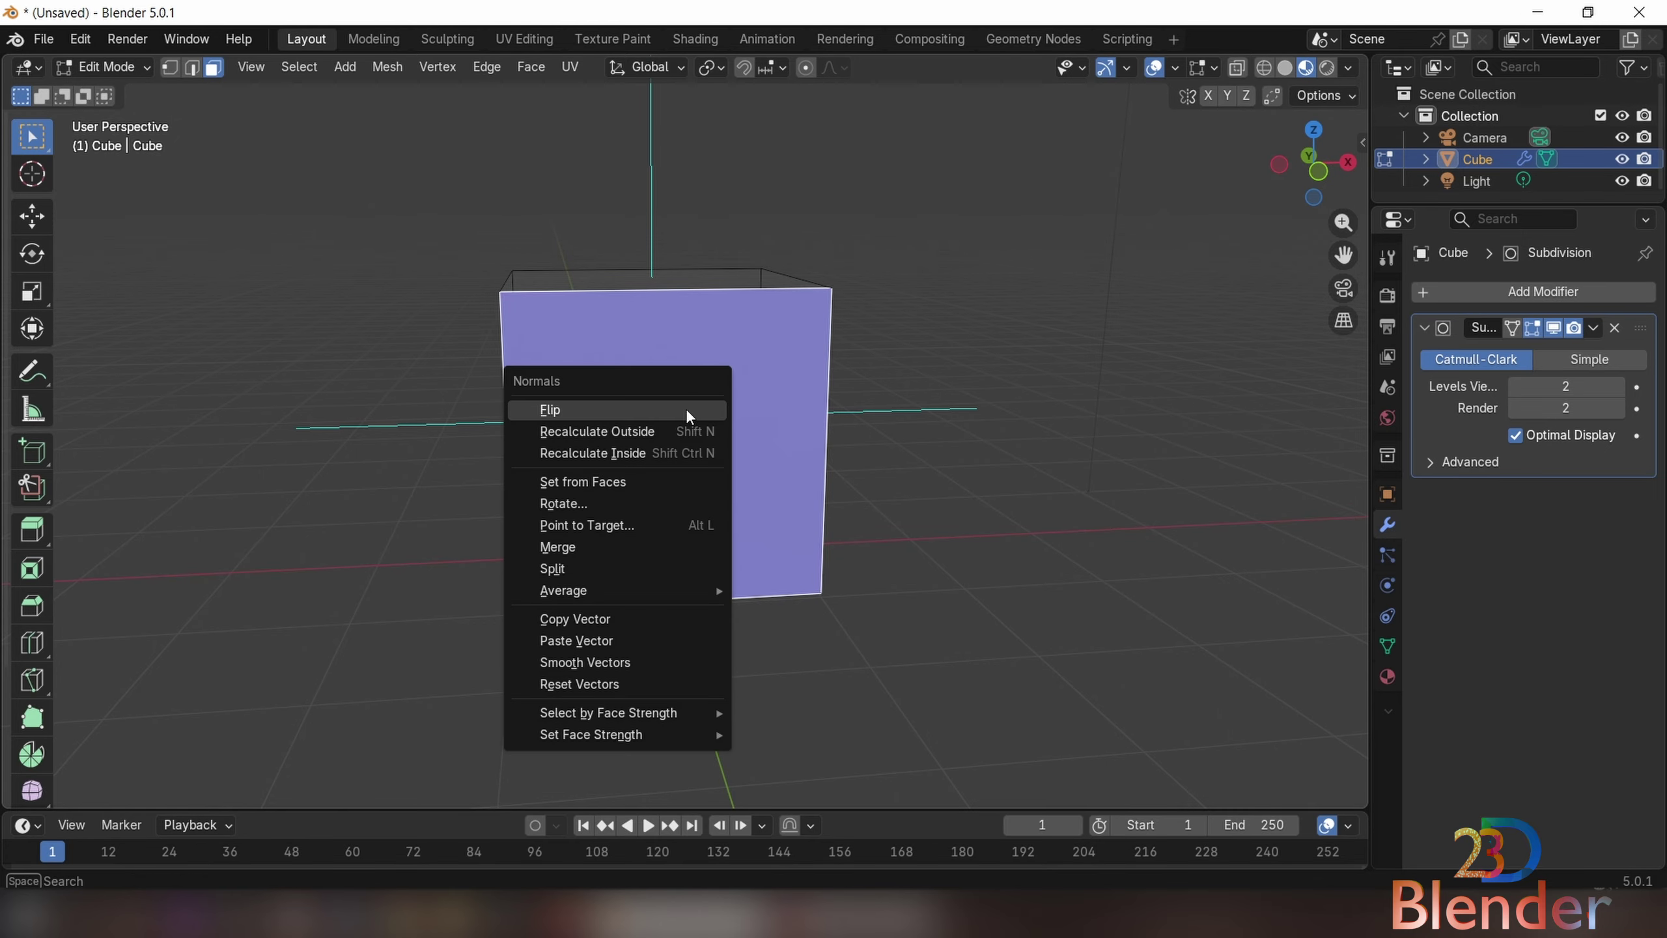
pyautogui.click(387, 66)
pyautogui.moveTo(509, 462)
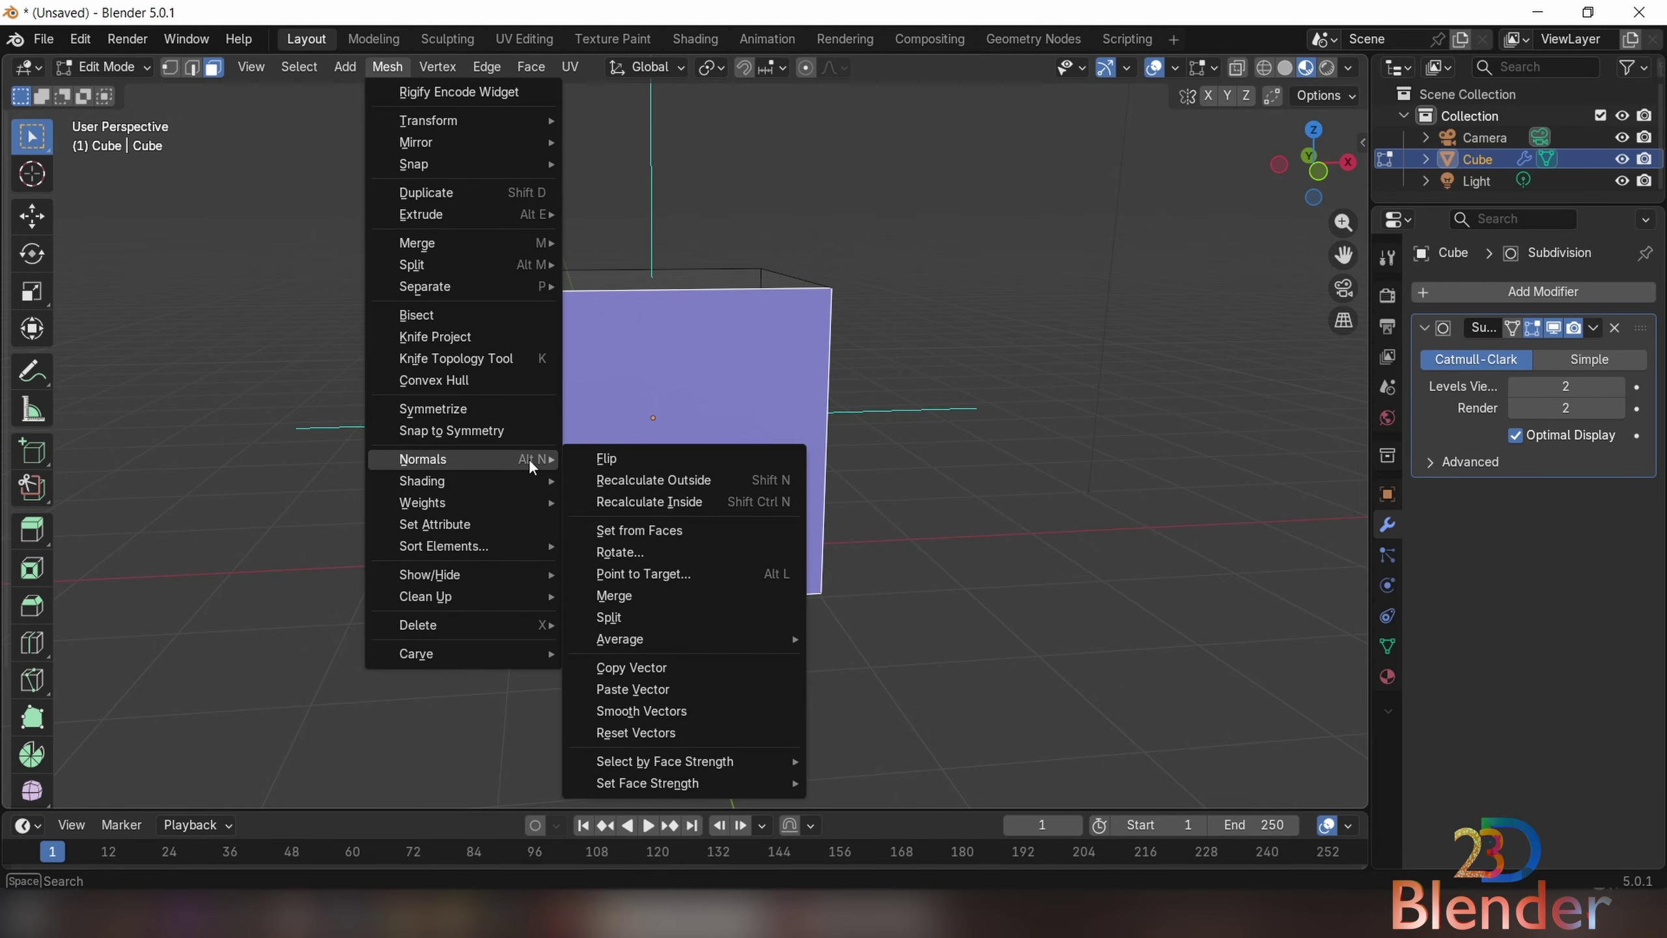
pyautogui.click(625, 461)
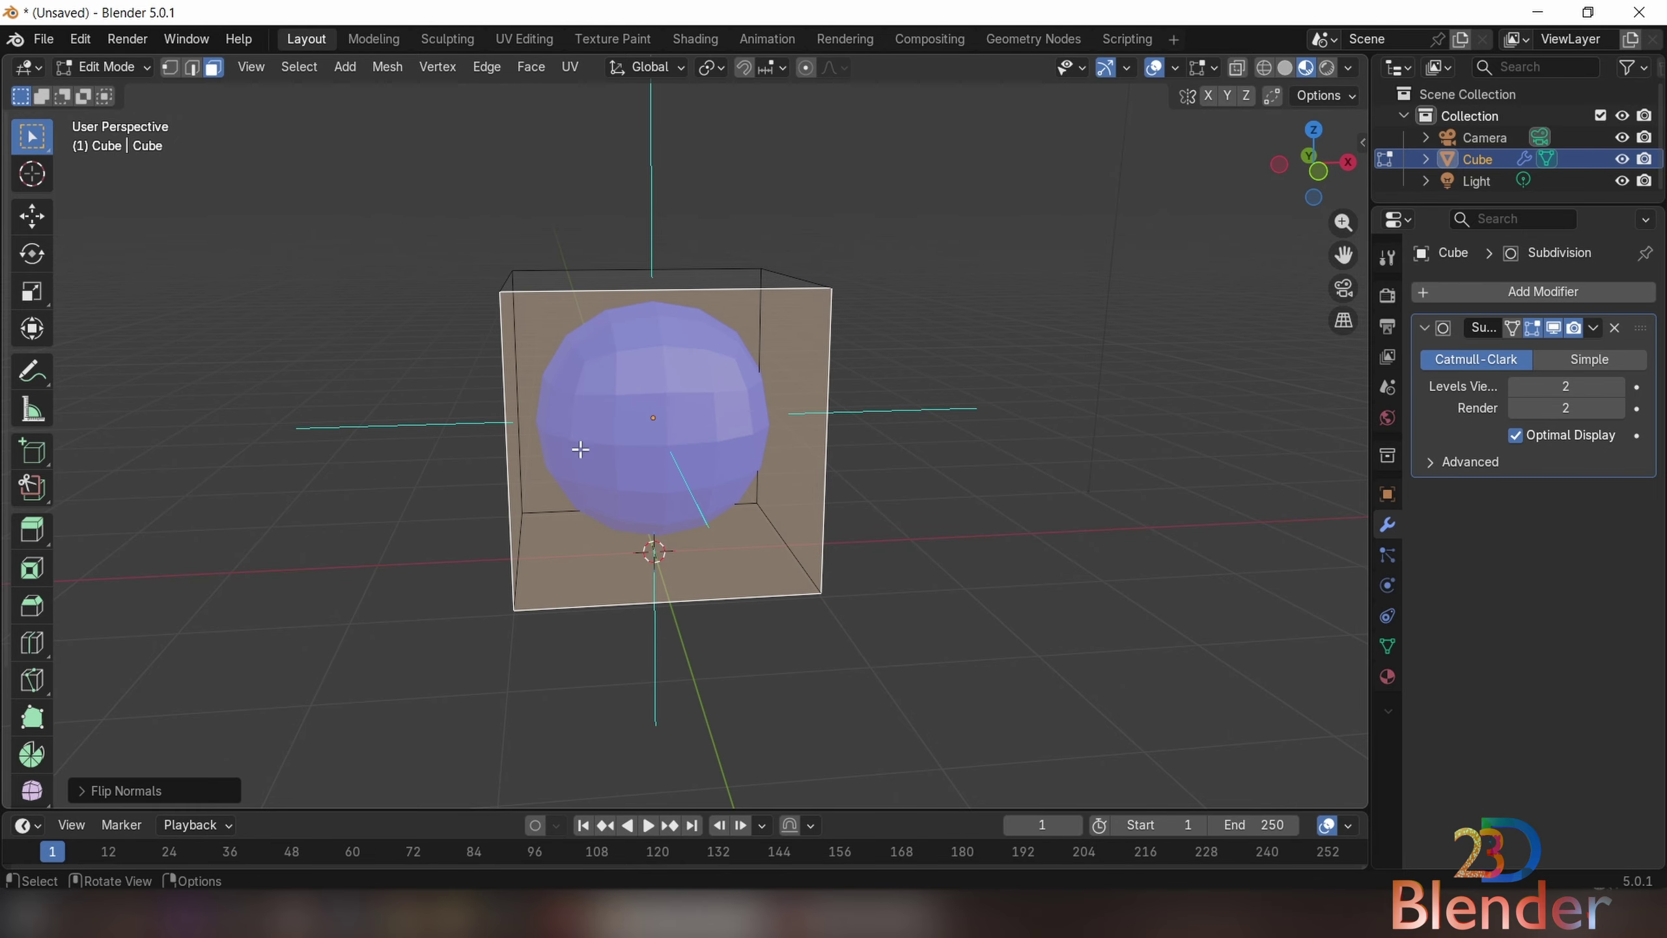
# - Return the cube to Object Mode and set its subdivision to level 3
pyautogui.scroll(-3, 580, 450)
pyautogui.moveTo(581, 450); pyautogui.dragTo(647, 455, button='middle')
pyautogui.press('Tab')
pyautogui.scroll(5, 736, 495)
pyautogui.moveTo(736, 495); pyautogui.dragTo(667, 395, button='middle')
pyautogui.hotkey('ctrl', '3')
pyautogui.scroll(-5, 667, 395)
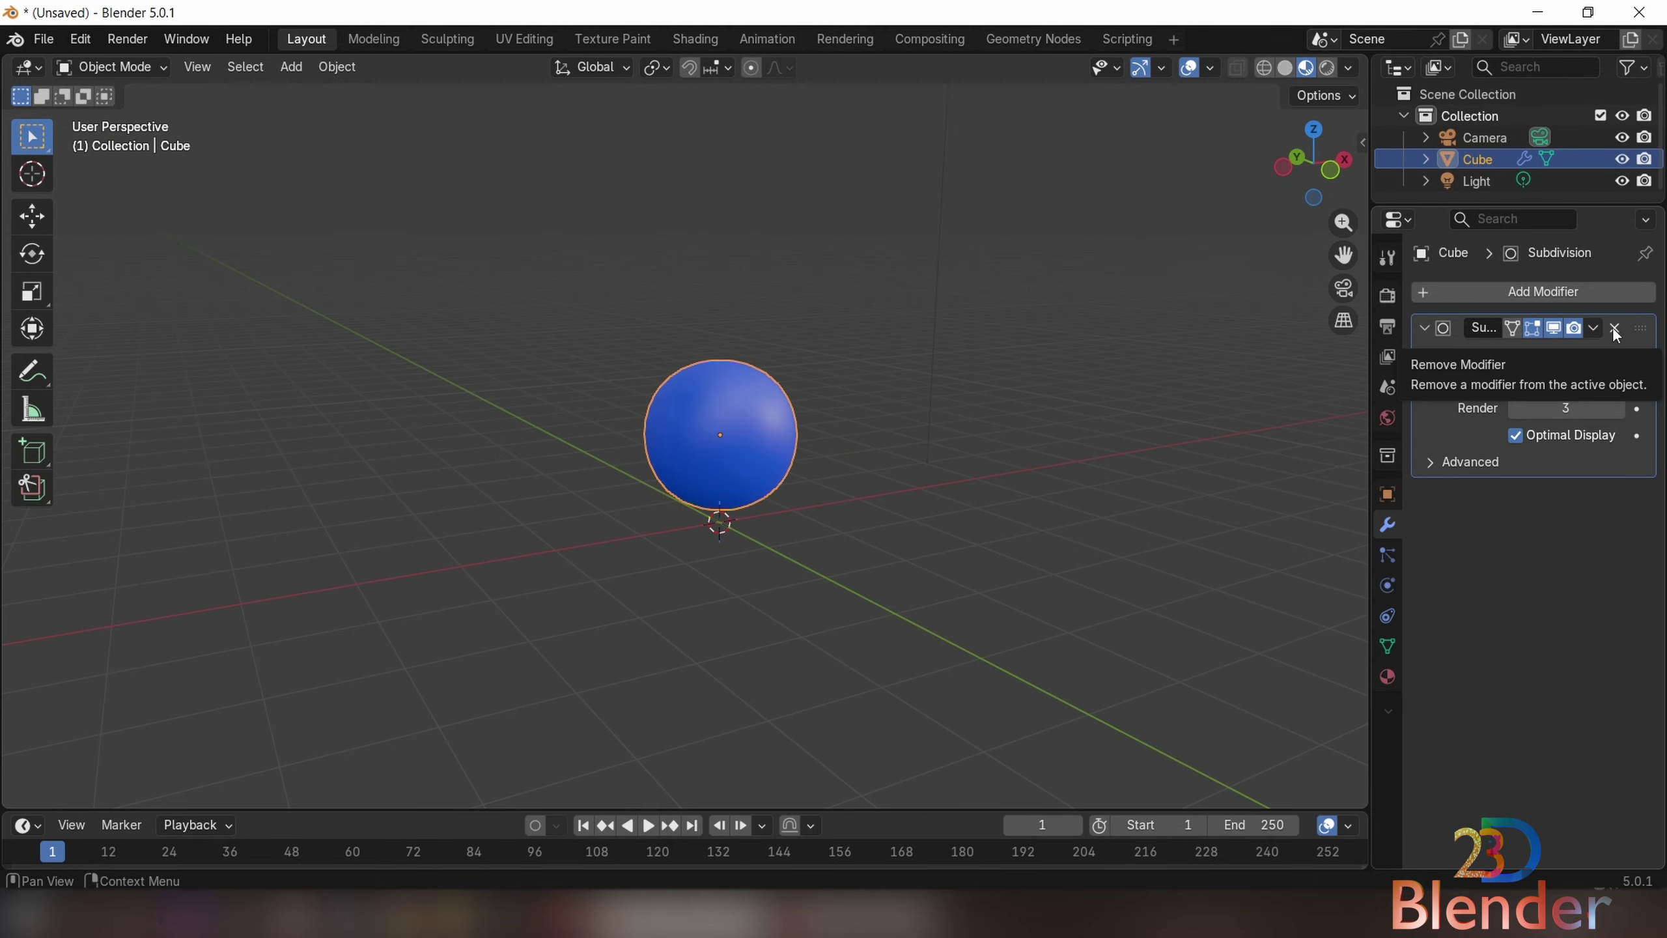
# - Inspect the subdivided sphere up close, turn off the Subdivision modifier's viewport display, and return to Edit Mode
pyautogui.scroll(4, 684, 428)
pyautogui.keyDown('shift'); pyautogui.moveTo(814, 474); pyautogui.dragTo(711, 503, button='middle'); pyautogui.keyUp('shift')
pyautogui.scroll(-3, 643, 445)
pyautogui.scroll(5, 603, 470)
pyautogui.scroll(-4, 590, 470)
pyautogui.click(1550, 328)
pyautogui.press('Tab')
pyautogui.scroll(3, 711, 502)
pyautogui.scroll(-4, 681, 394)
pyautogui.moveTo(681, 391); pyautogui.dragTo(650, 381, button='middle')
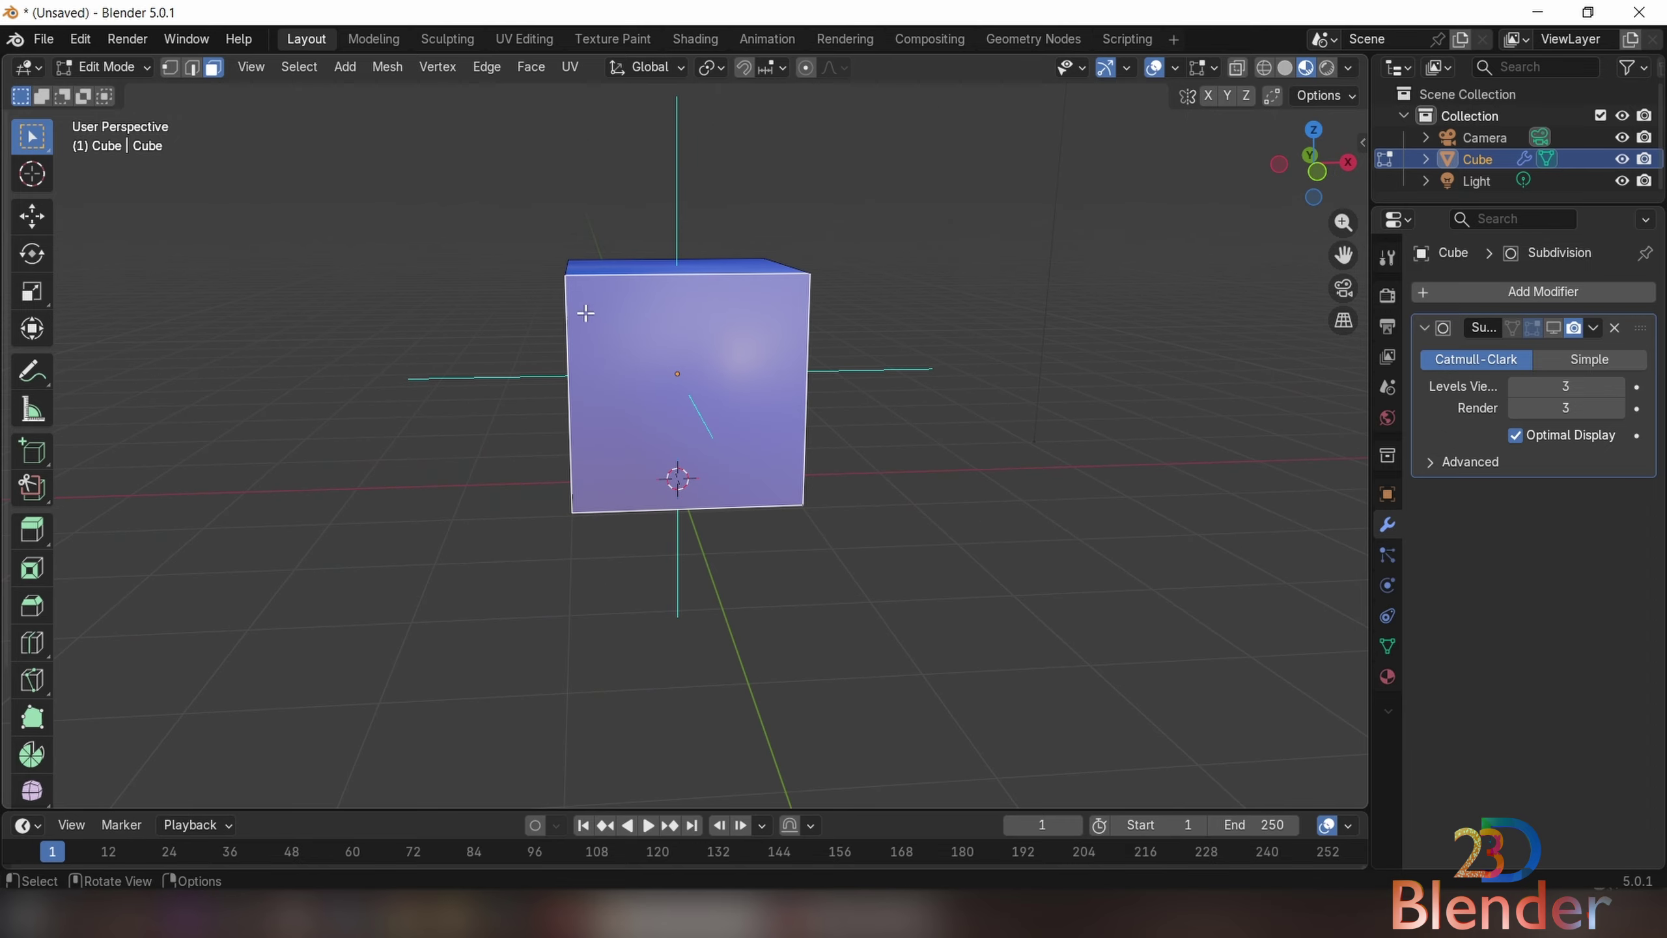
# - Compare the commands offered in Edit Mode and Object Mode, and locate the operation that flips face normals
pyautogui.click(388, 67)
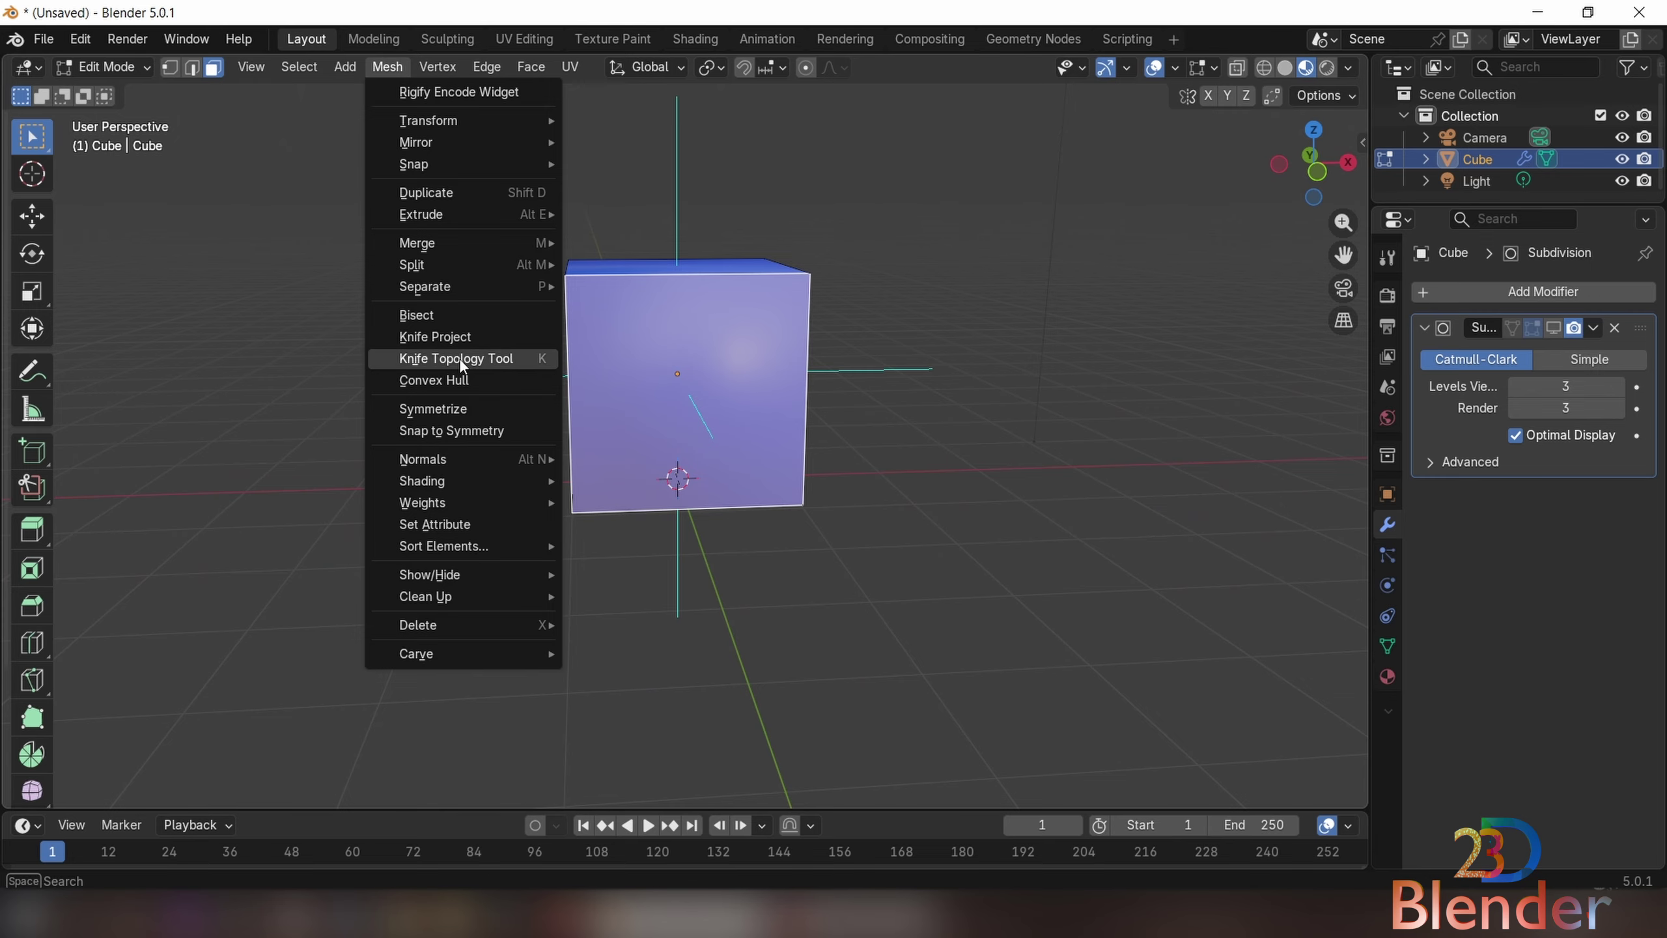
pyautogui.press('Tab')
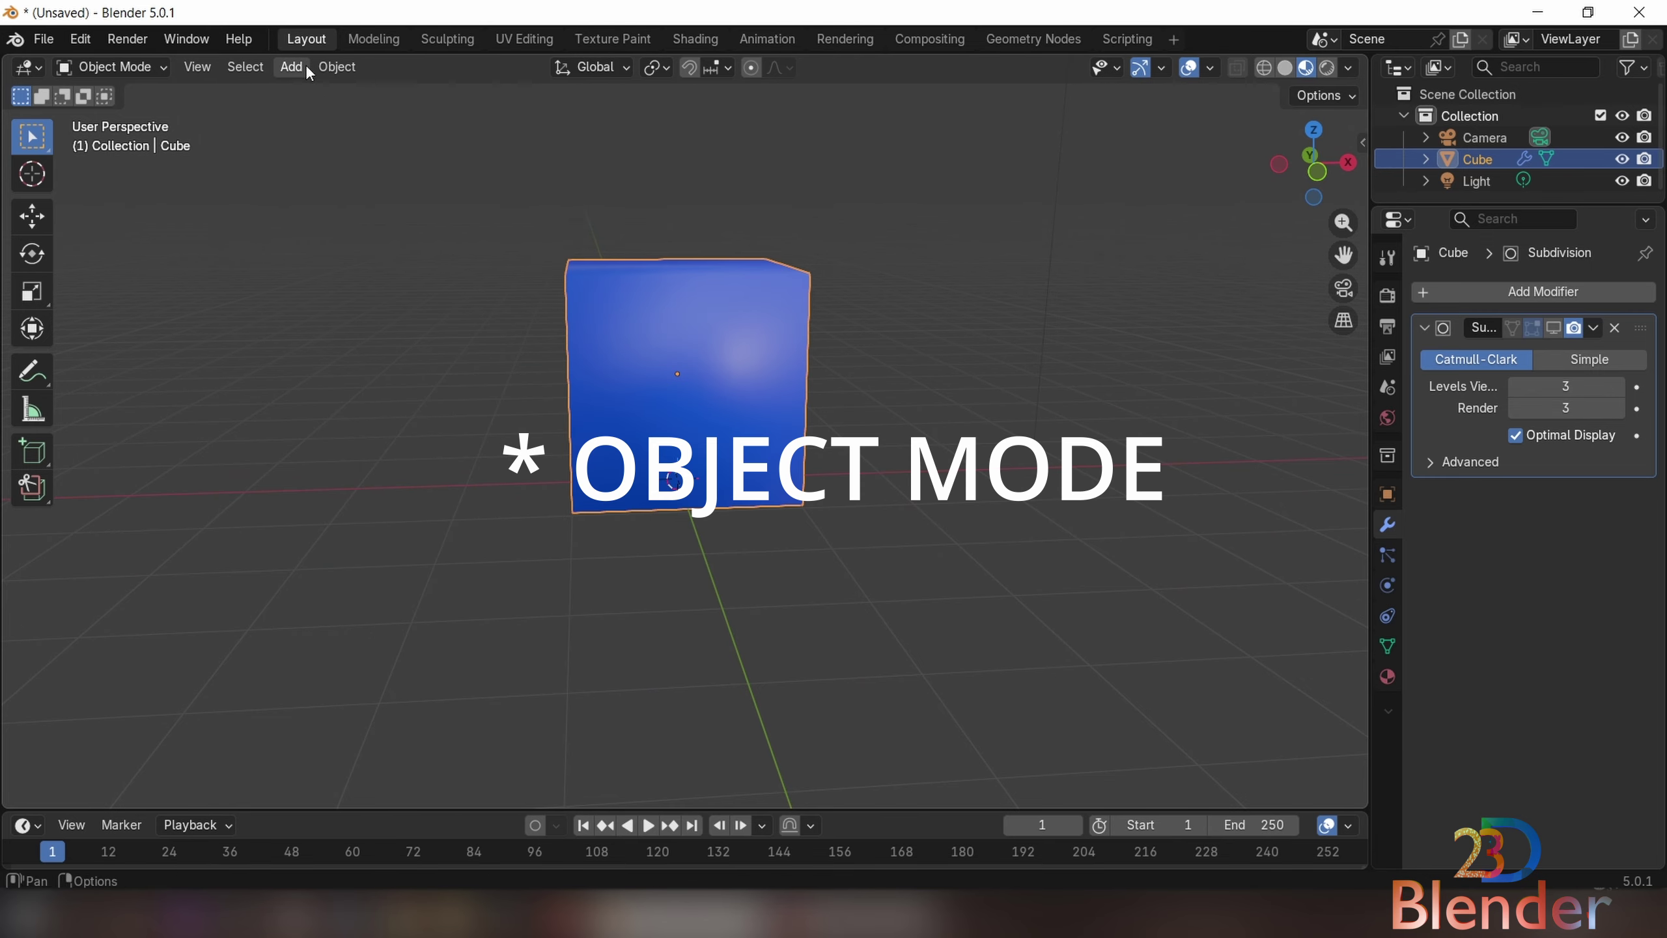
pyautogui.click(336, 66)
pyautogui.press('Tab')
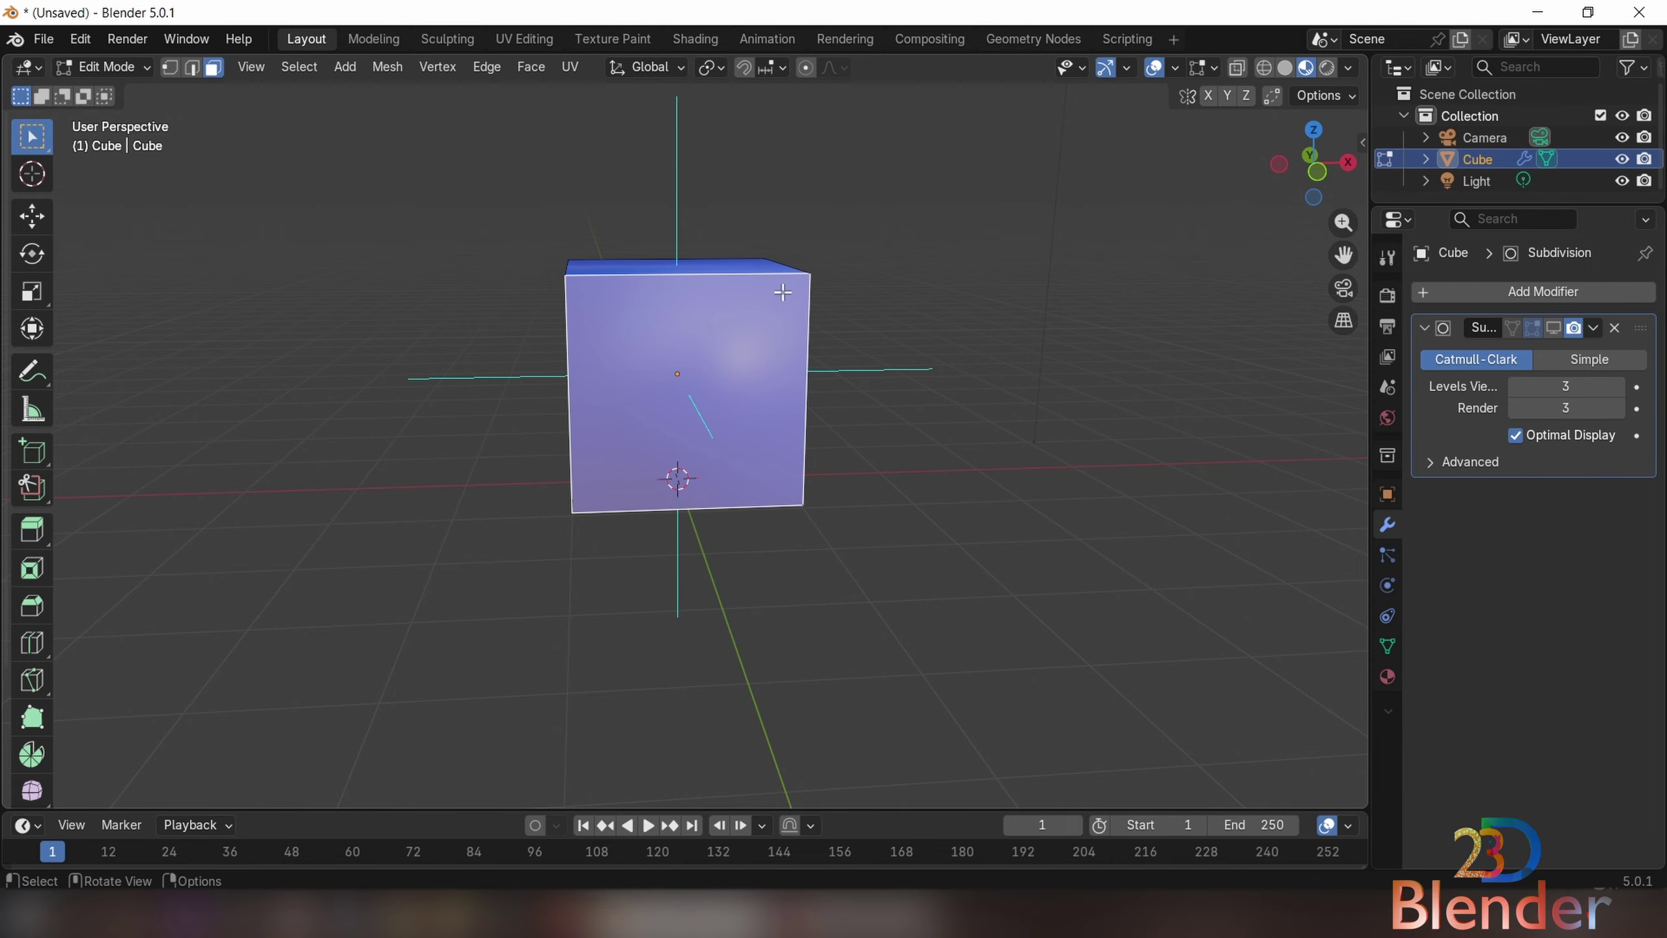
pyautogui.moveTo(782, 292); pyautogui.dragTo(423, 98, button='middle')
pyautogui.moveTo(887, 360); pyautogui.dragTo(613, 317, button='middle')
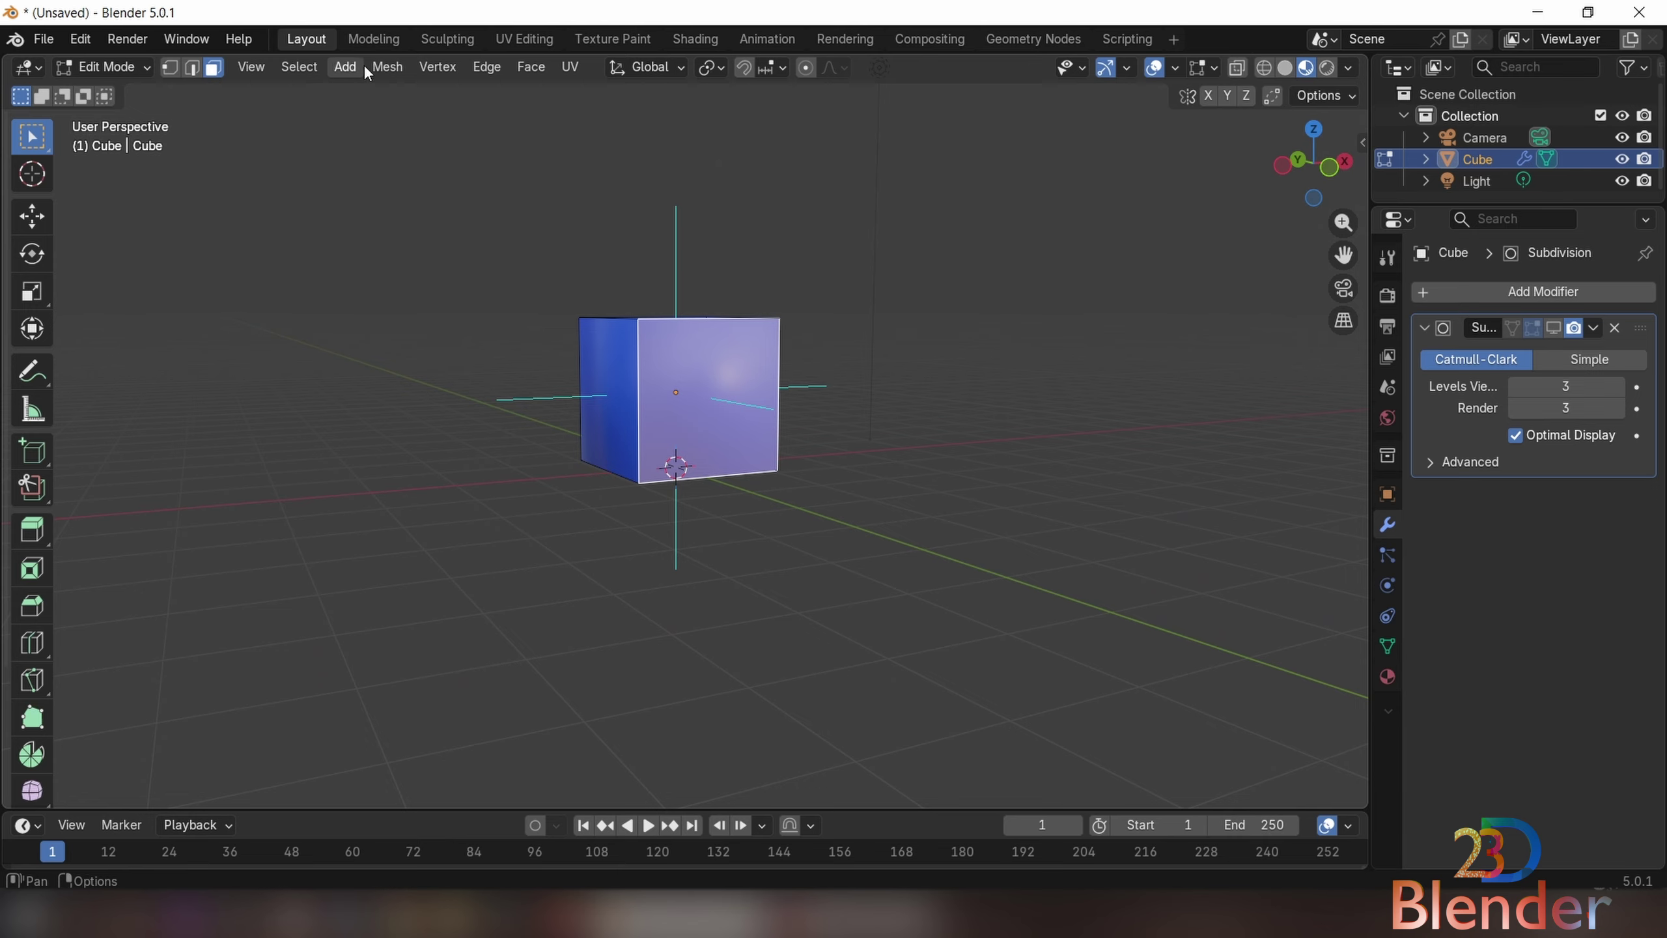
pyautogui.click(385, 66)
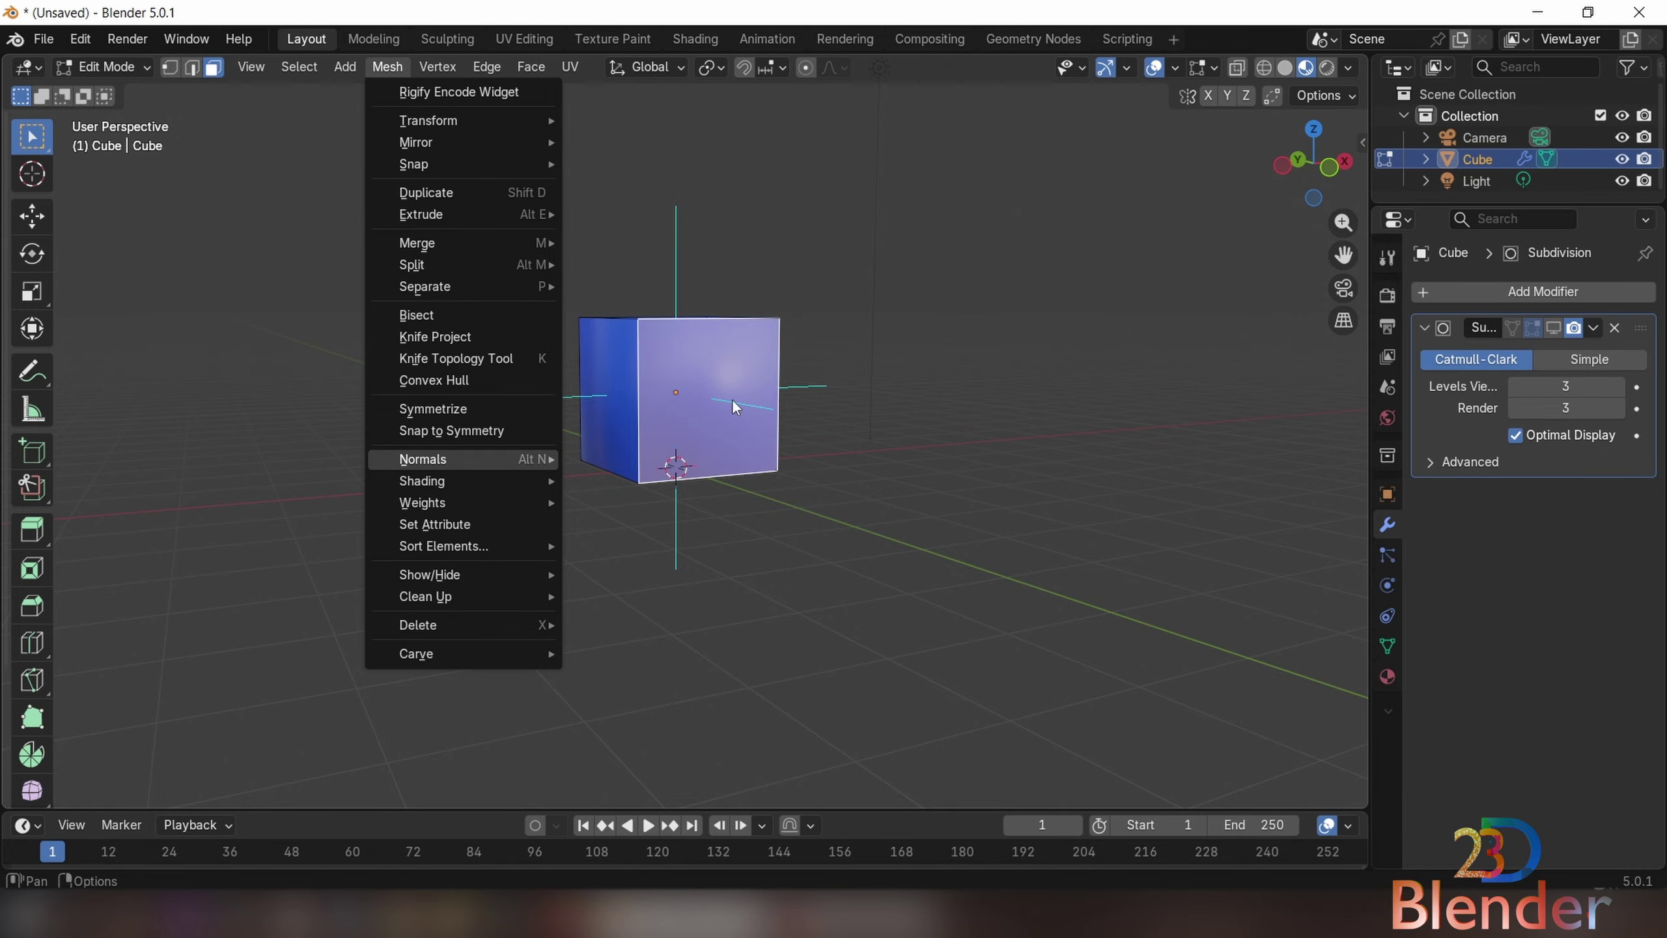
pyautogui.click(386, 65)
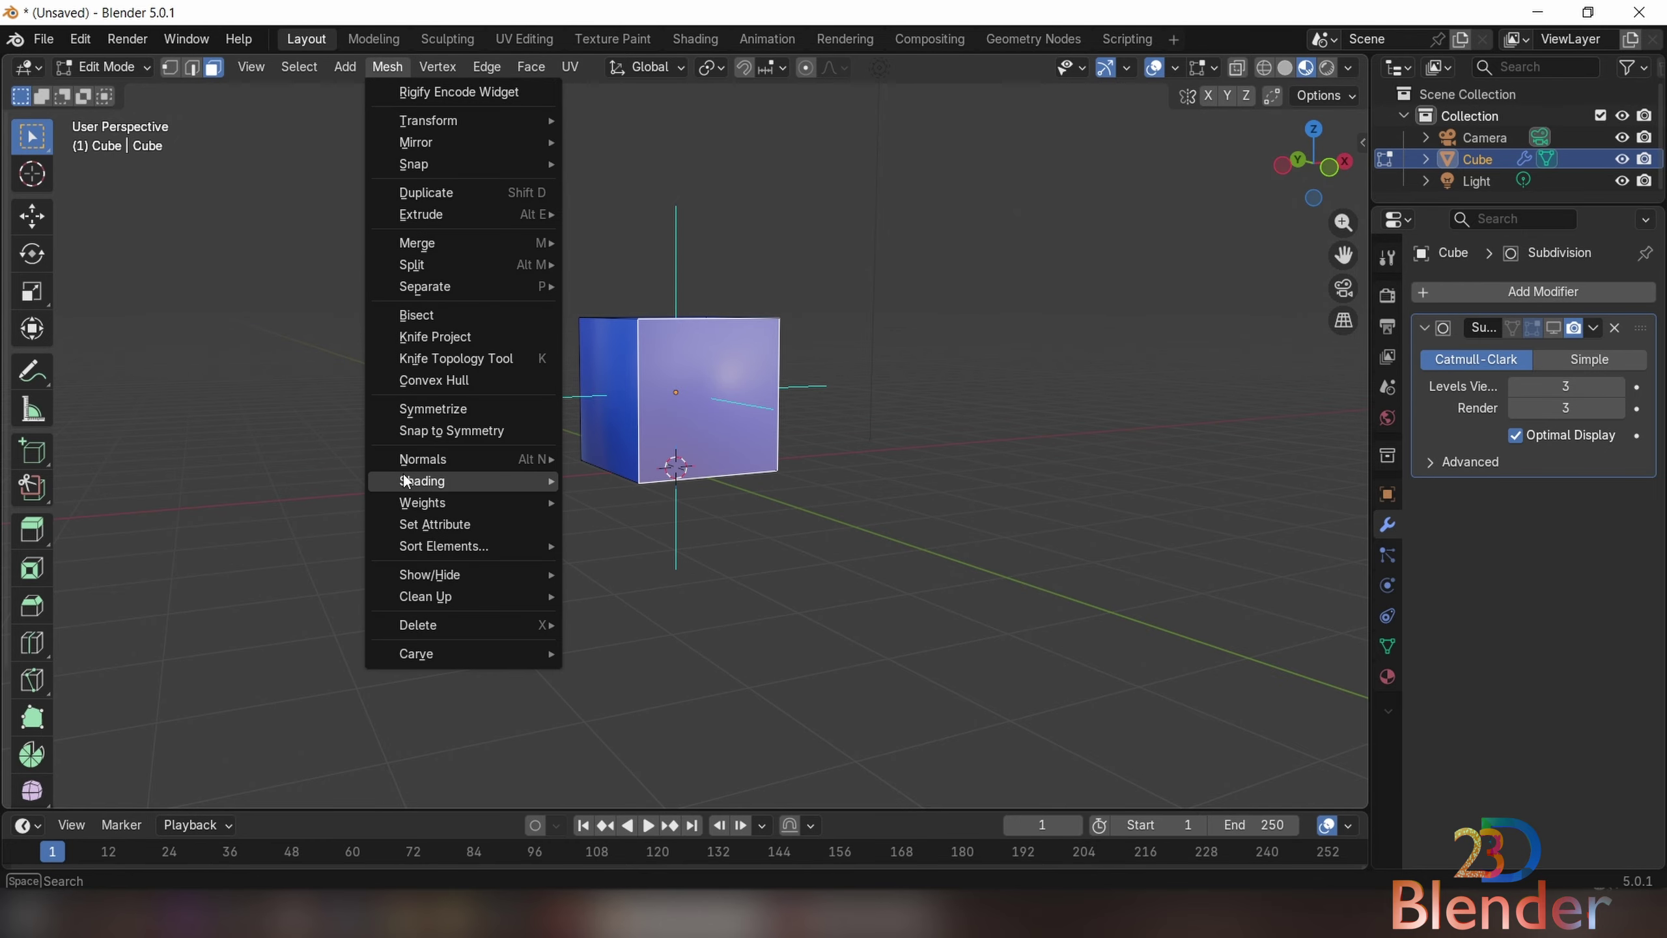
pyautogui.moveTo(415, 458)
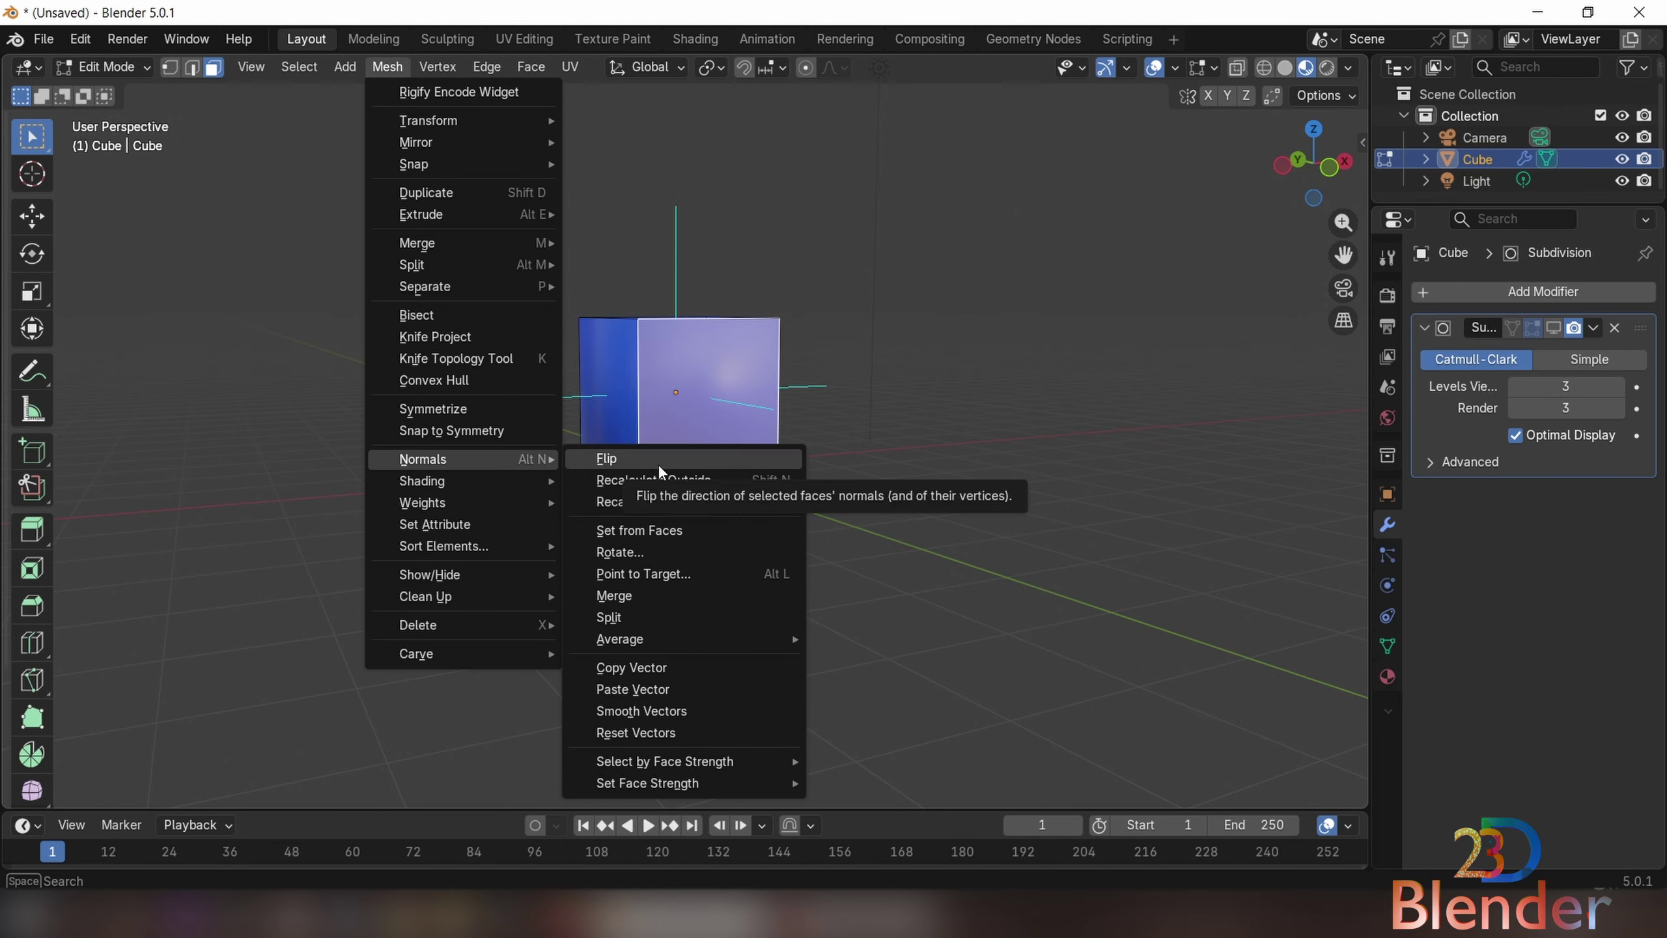
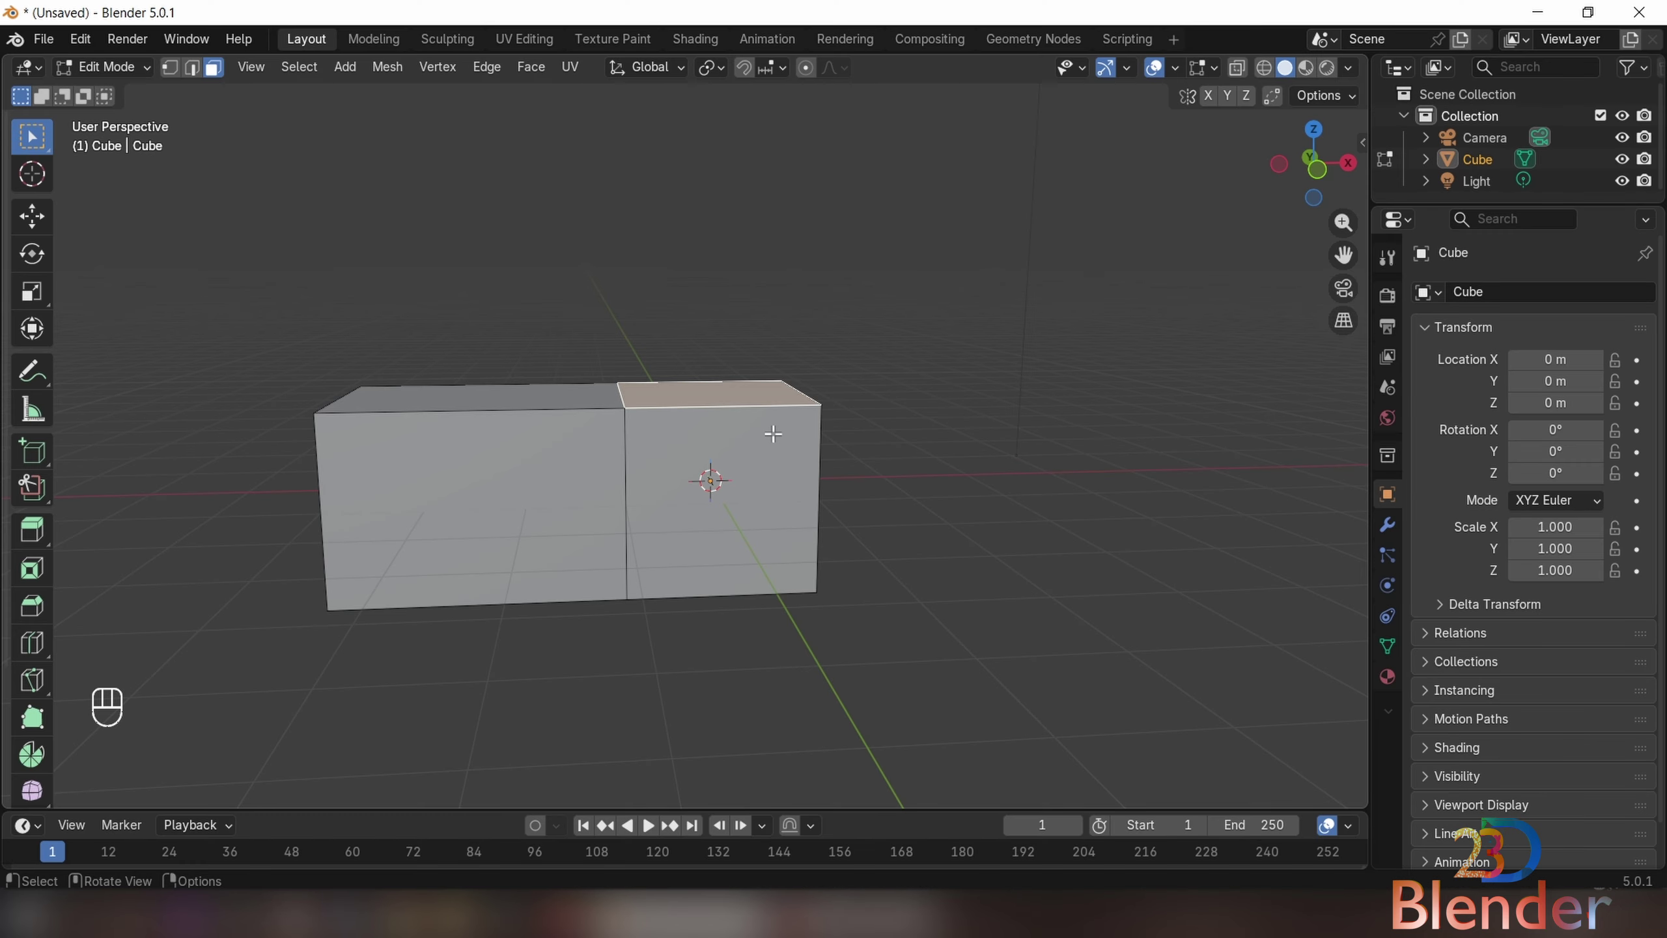
# - Extrude the selected top face upward and move the extruded face in the positive X direction
pyautogui.press('e')
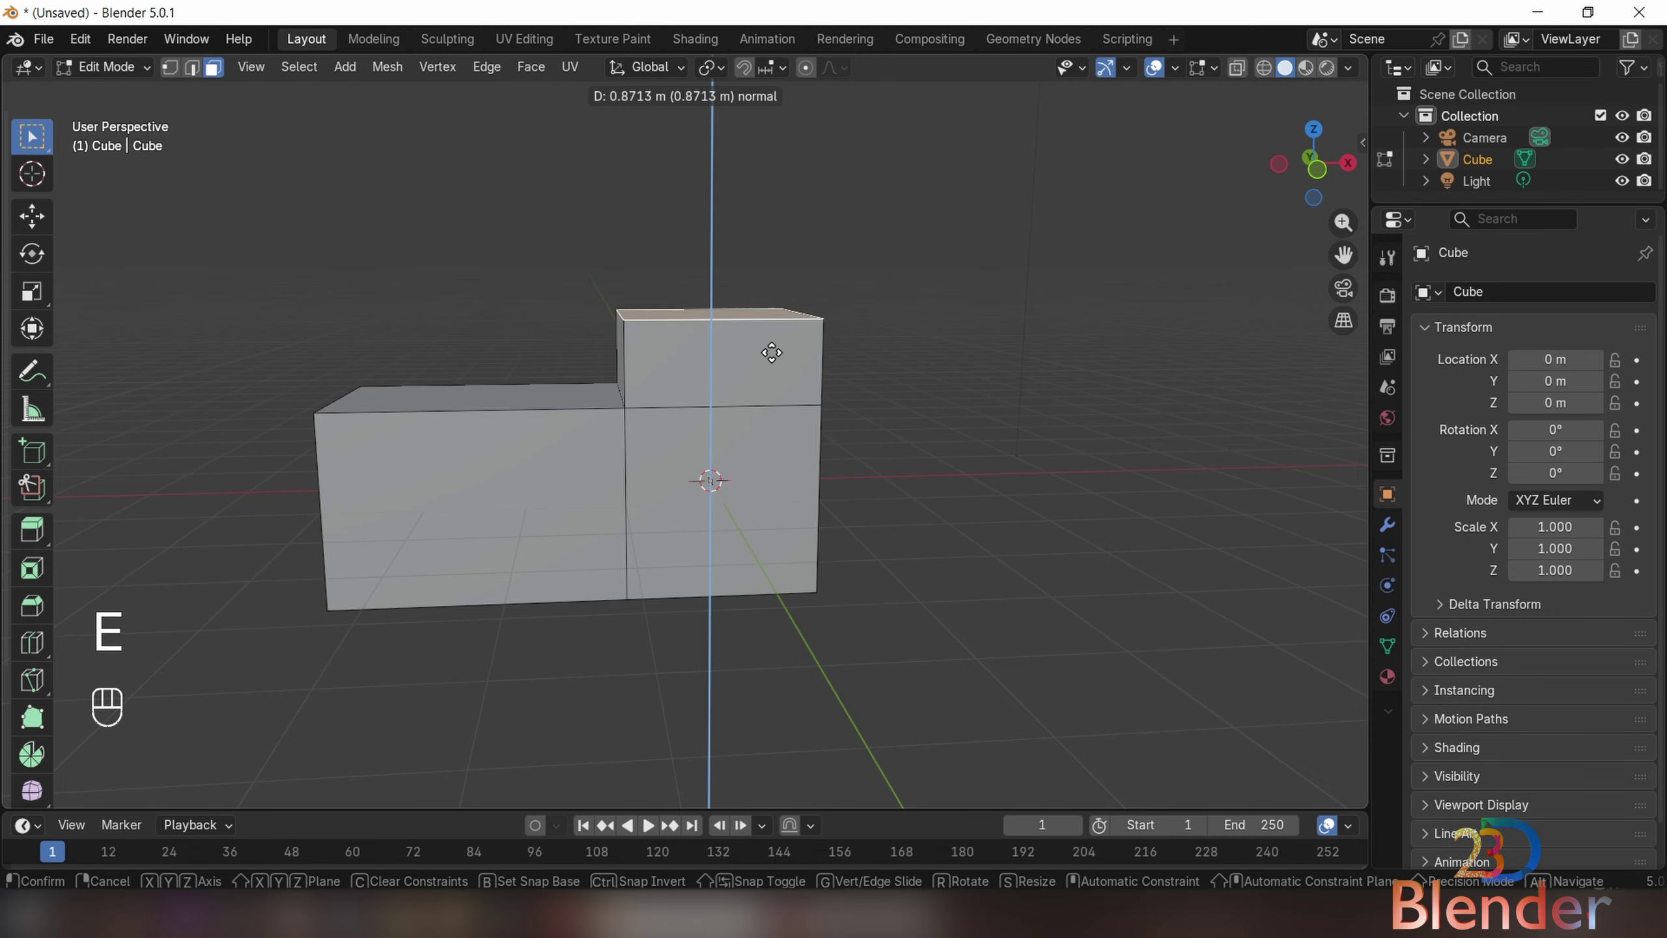
pyautogui.click(780, 261)
pyautogui.press('g')
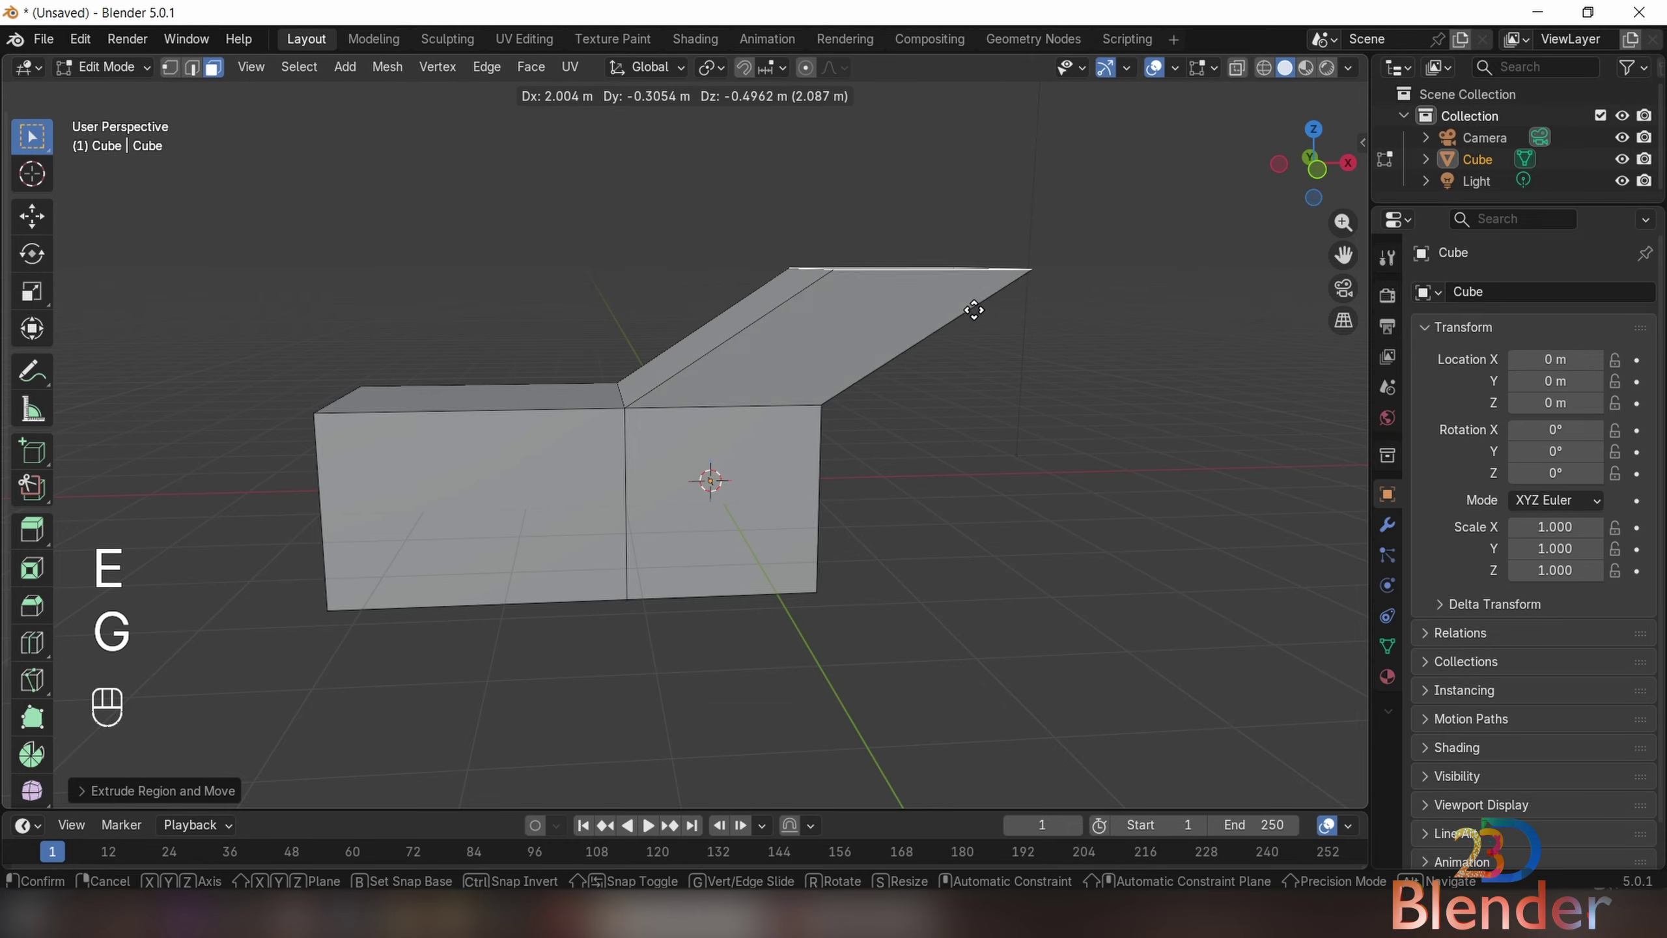
pyautogui.press('x')
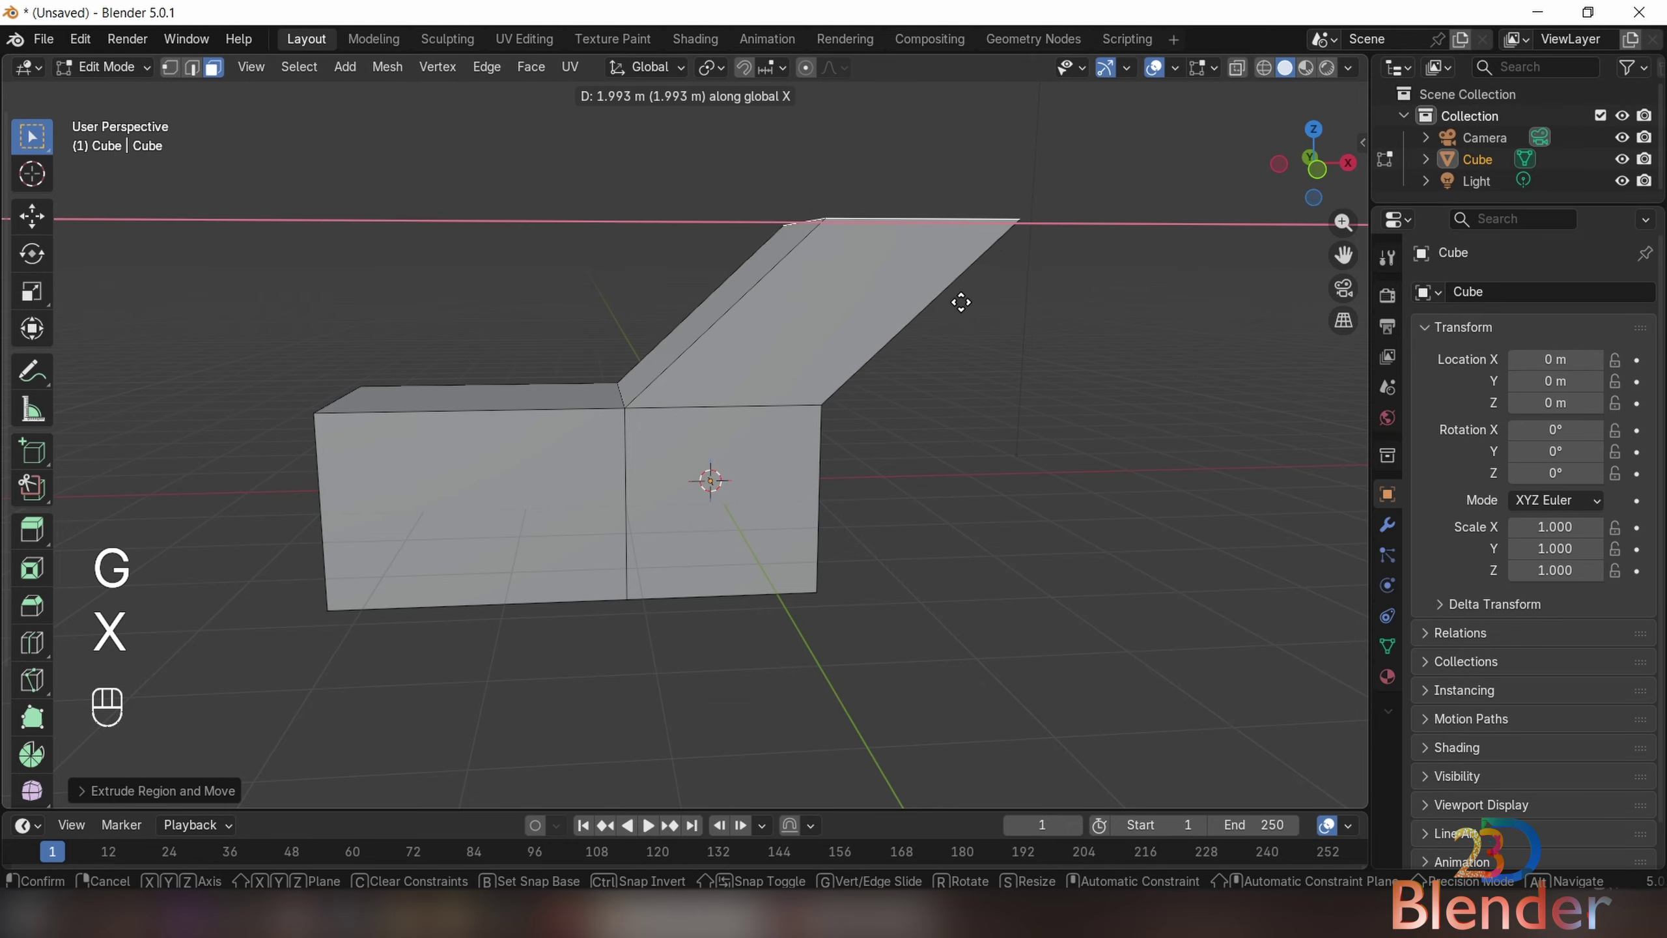
pyautogui.click(1008, 328)
# - Move the extruded top face along the Y axis, and check the slanted shape in Object Mode and from the camera view
pyautogui.press('g')
pyautogui.press('y')
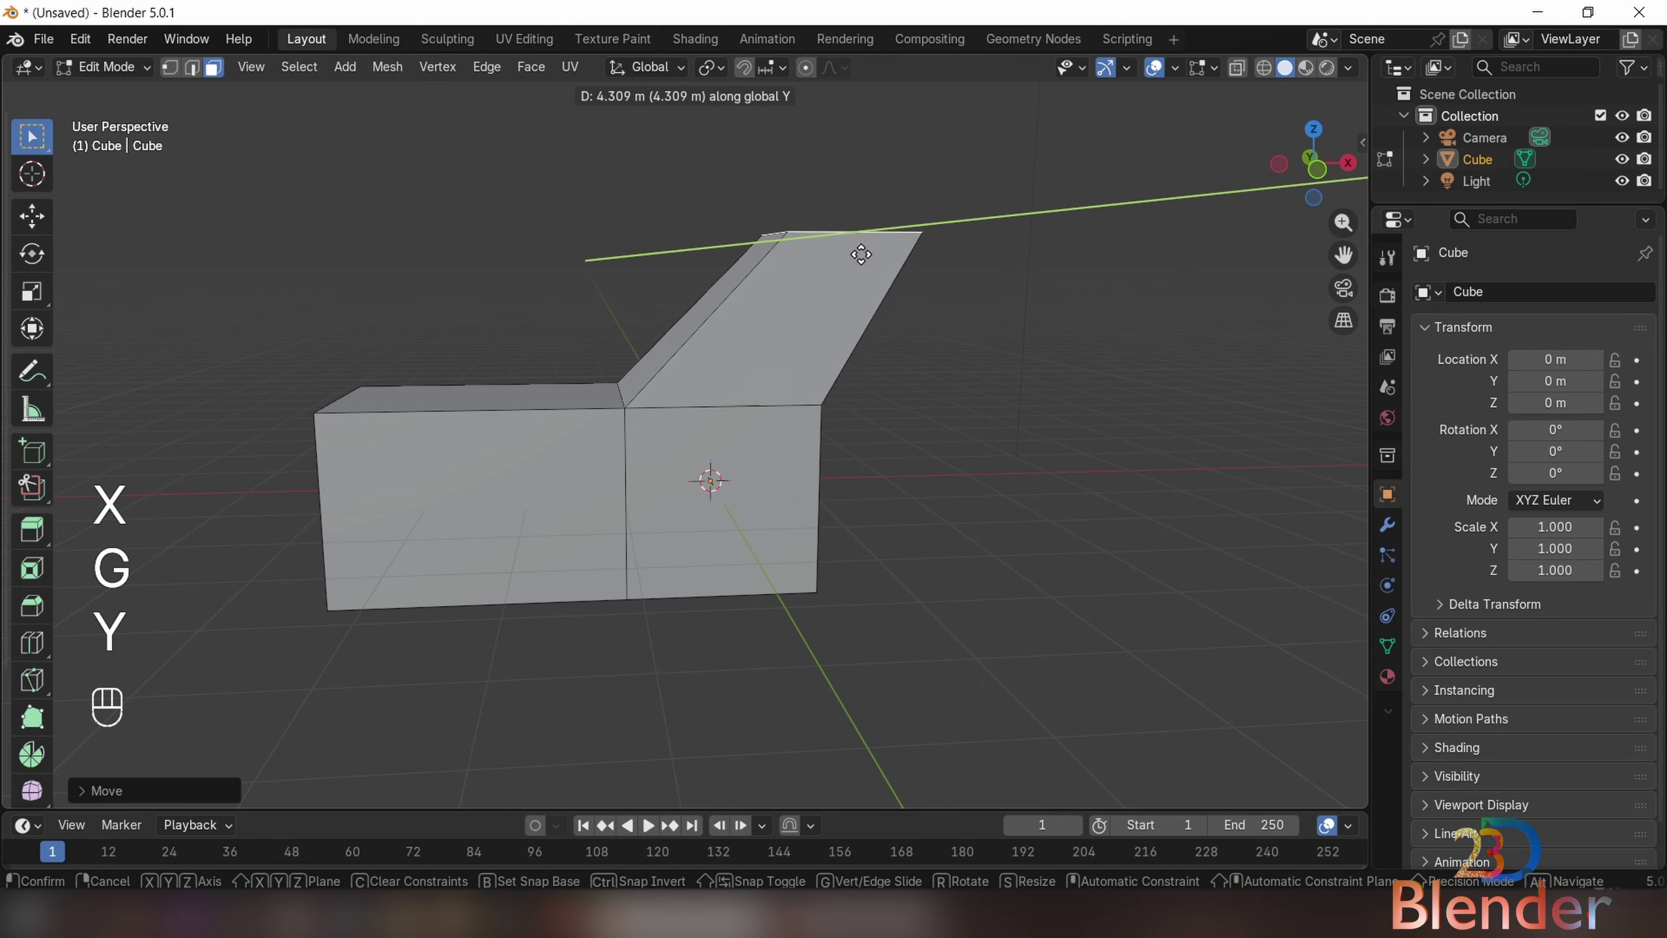
pyautogui.click(848, 283)
pyautogui.moveTo(849, 282); pyautogui.dragTo(523, 422, button='middle')
pyautogui.press('Tab')
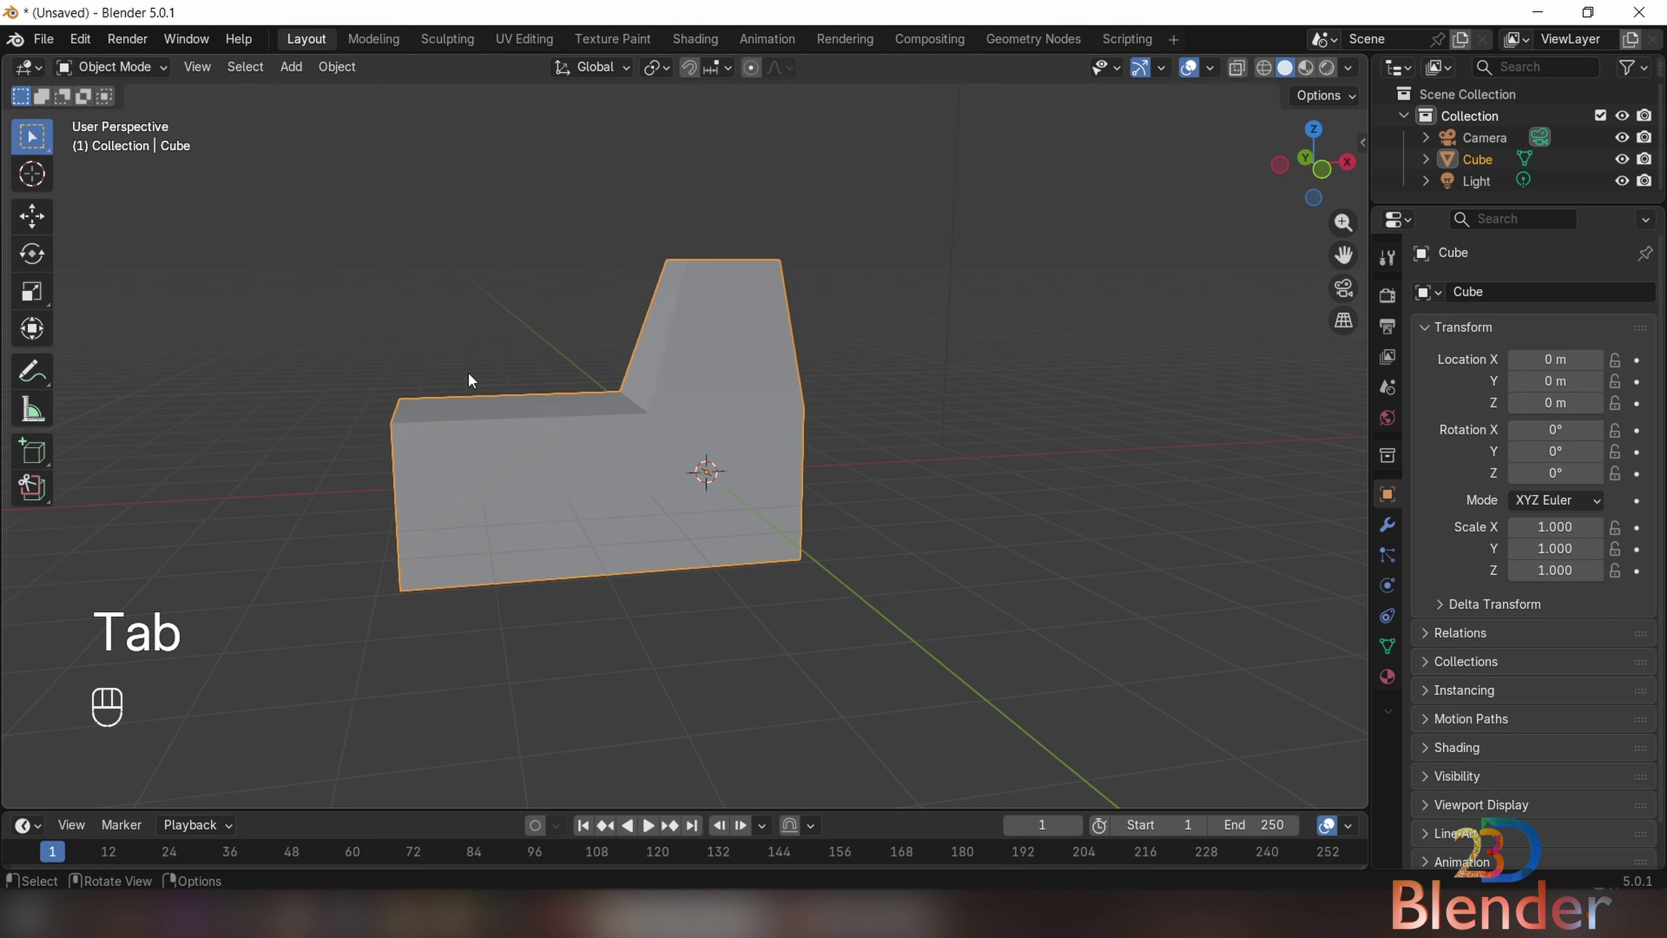
pyautogui.press('Tab')
pyautogui.press('`')
pyautogui.press('Tab')
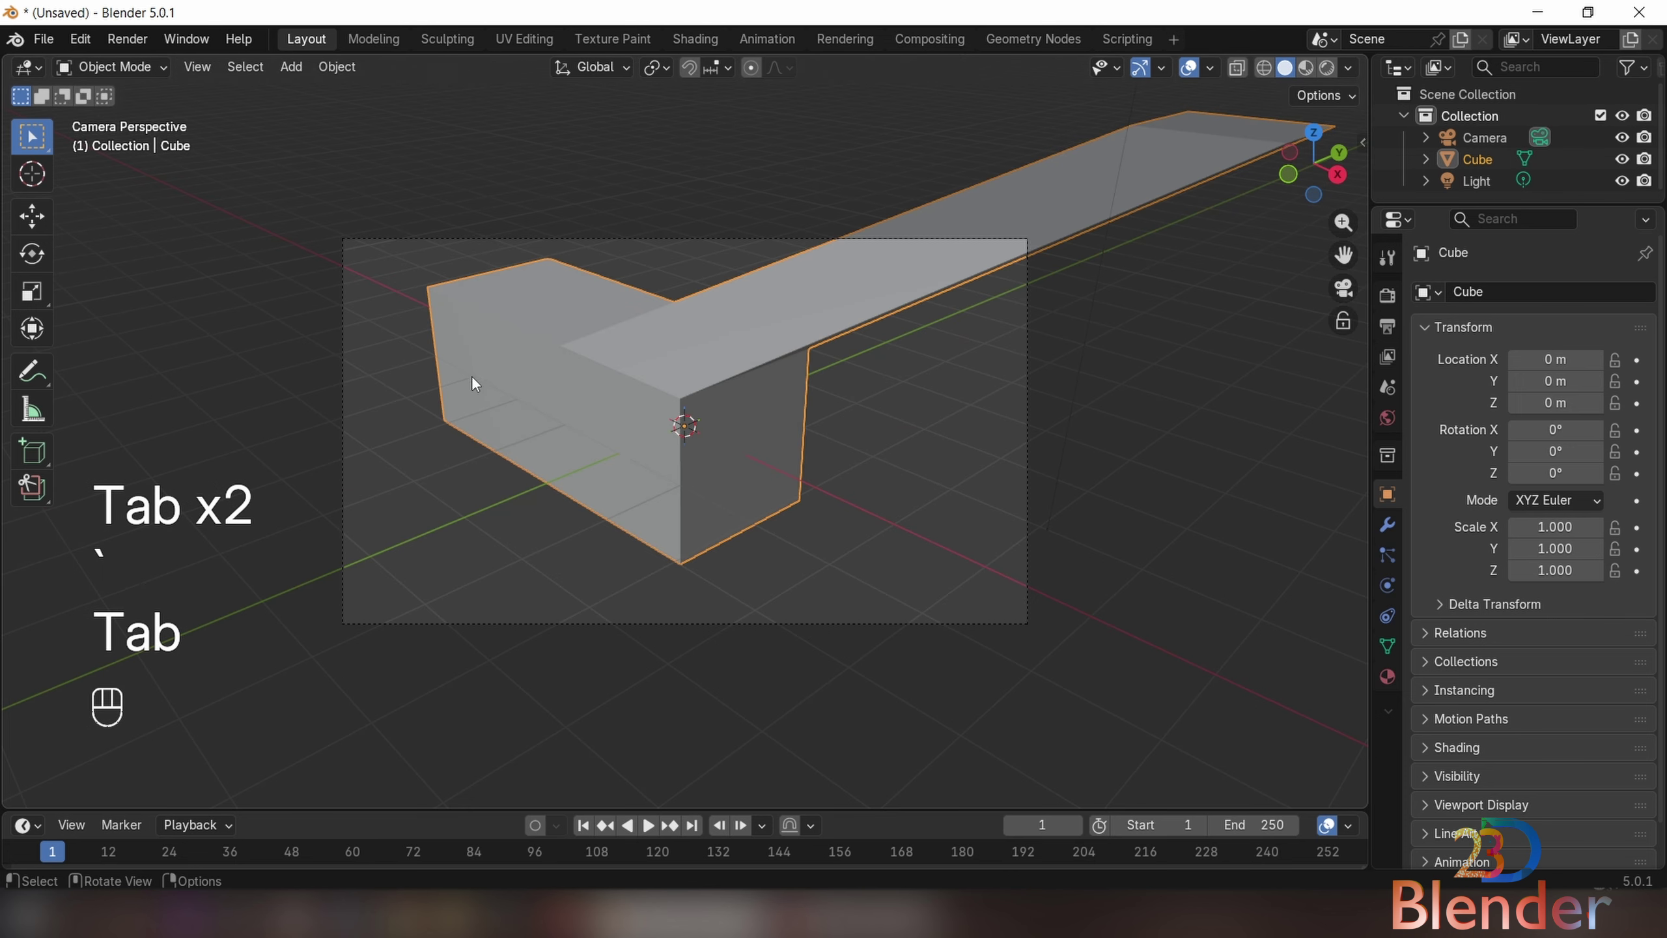
# - In vertex selection, extrude the near upper corner vertex at the low block's outer end outward along negative X
pyautogui.moveTo(471, 376); pyautogui.dragTo(216, 357, button='middle')
pyautogui.press('Tab')
pyautogui.press('1')
pyautogui.moveTo(217, 356); pyautogui.dragTo(365, 413)
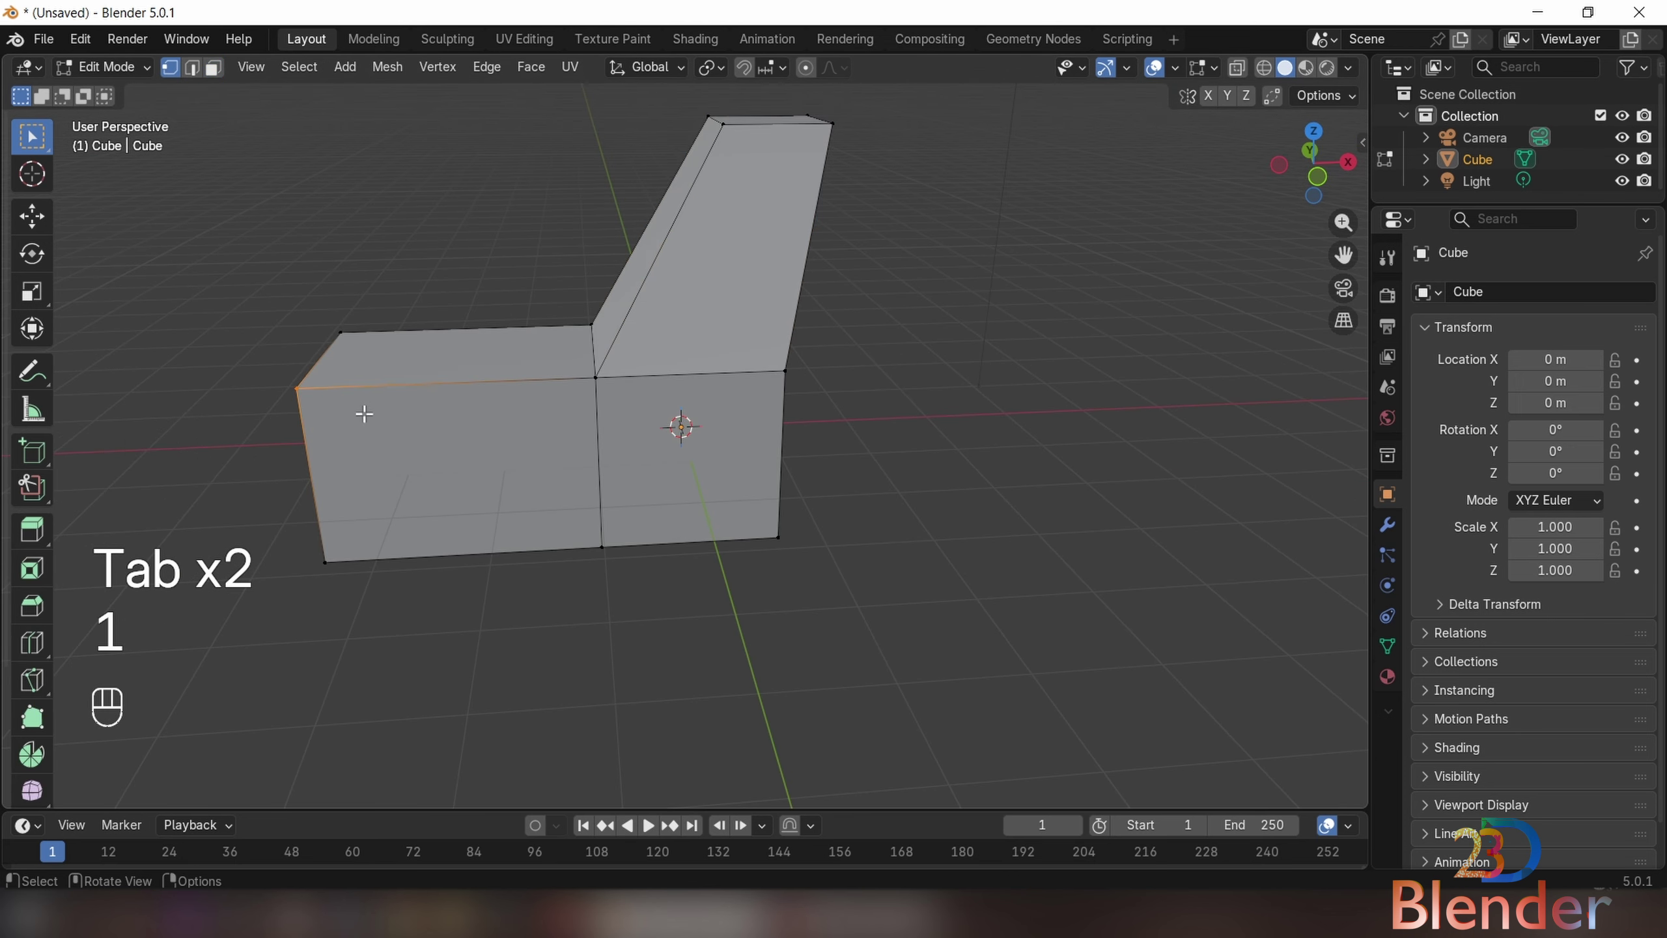
pyautogui.moveTo(364, 413); pyautogui.dragTo(749, 413, button='middle')
pyautogui.press('e')
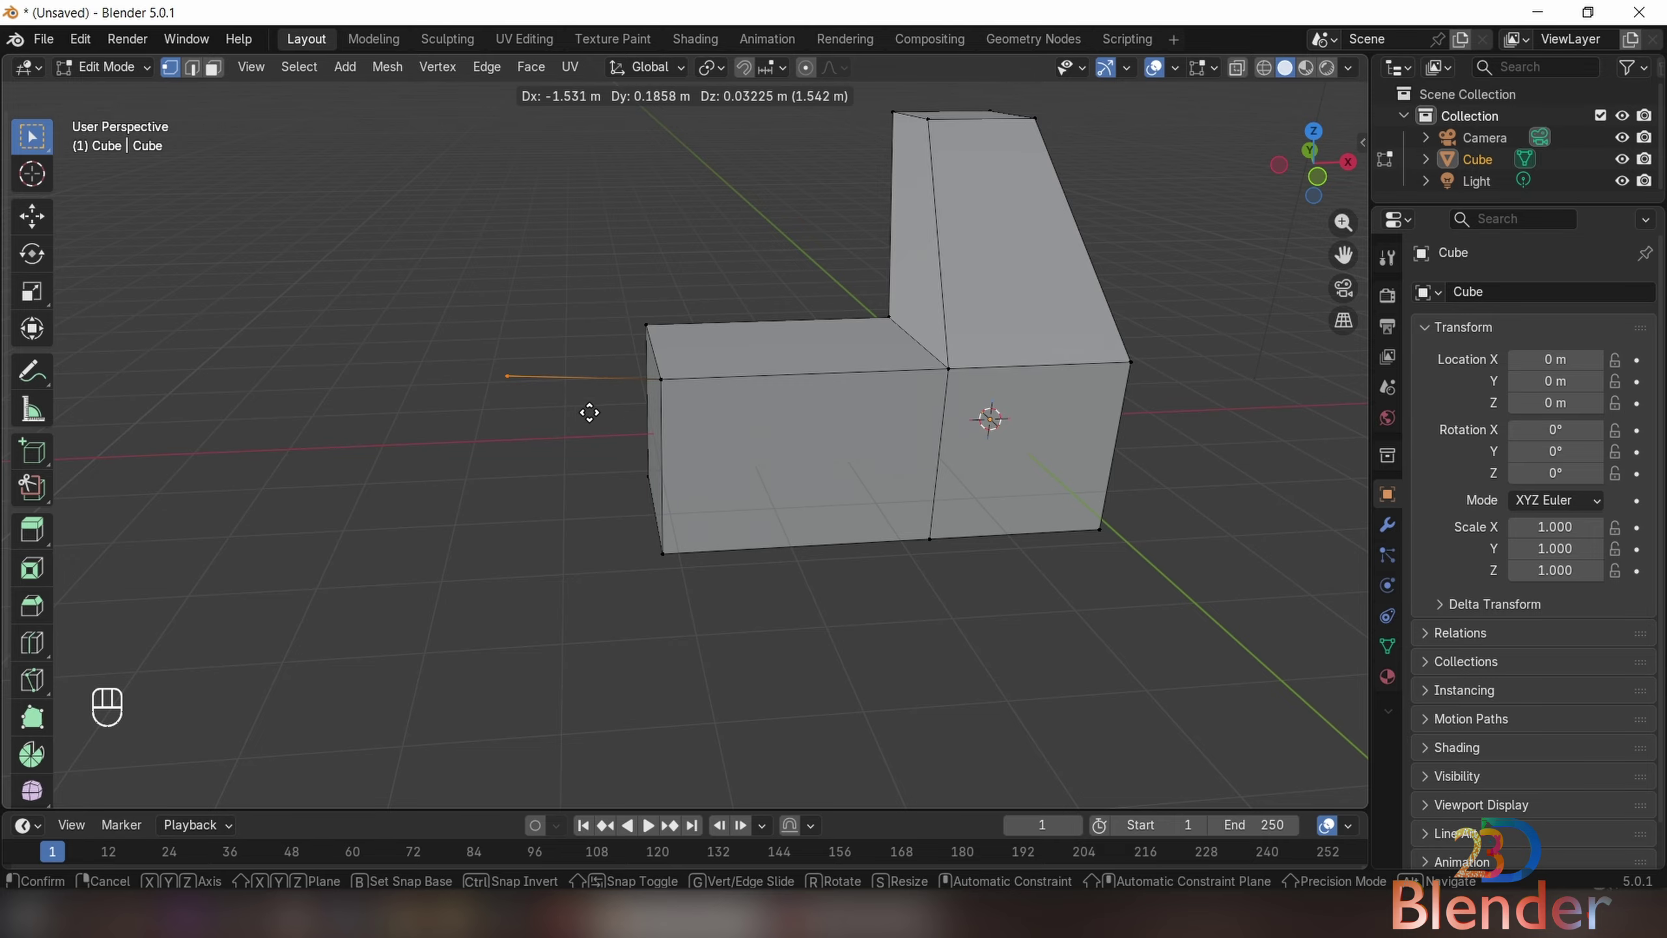
pyautogui.press('x')
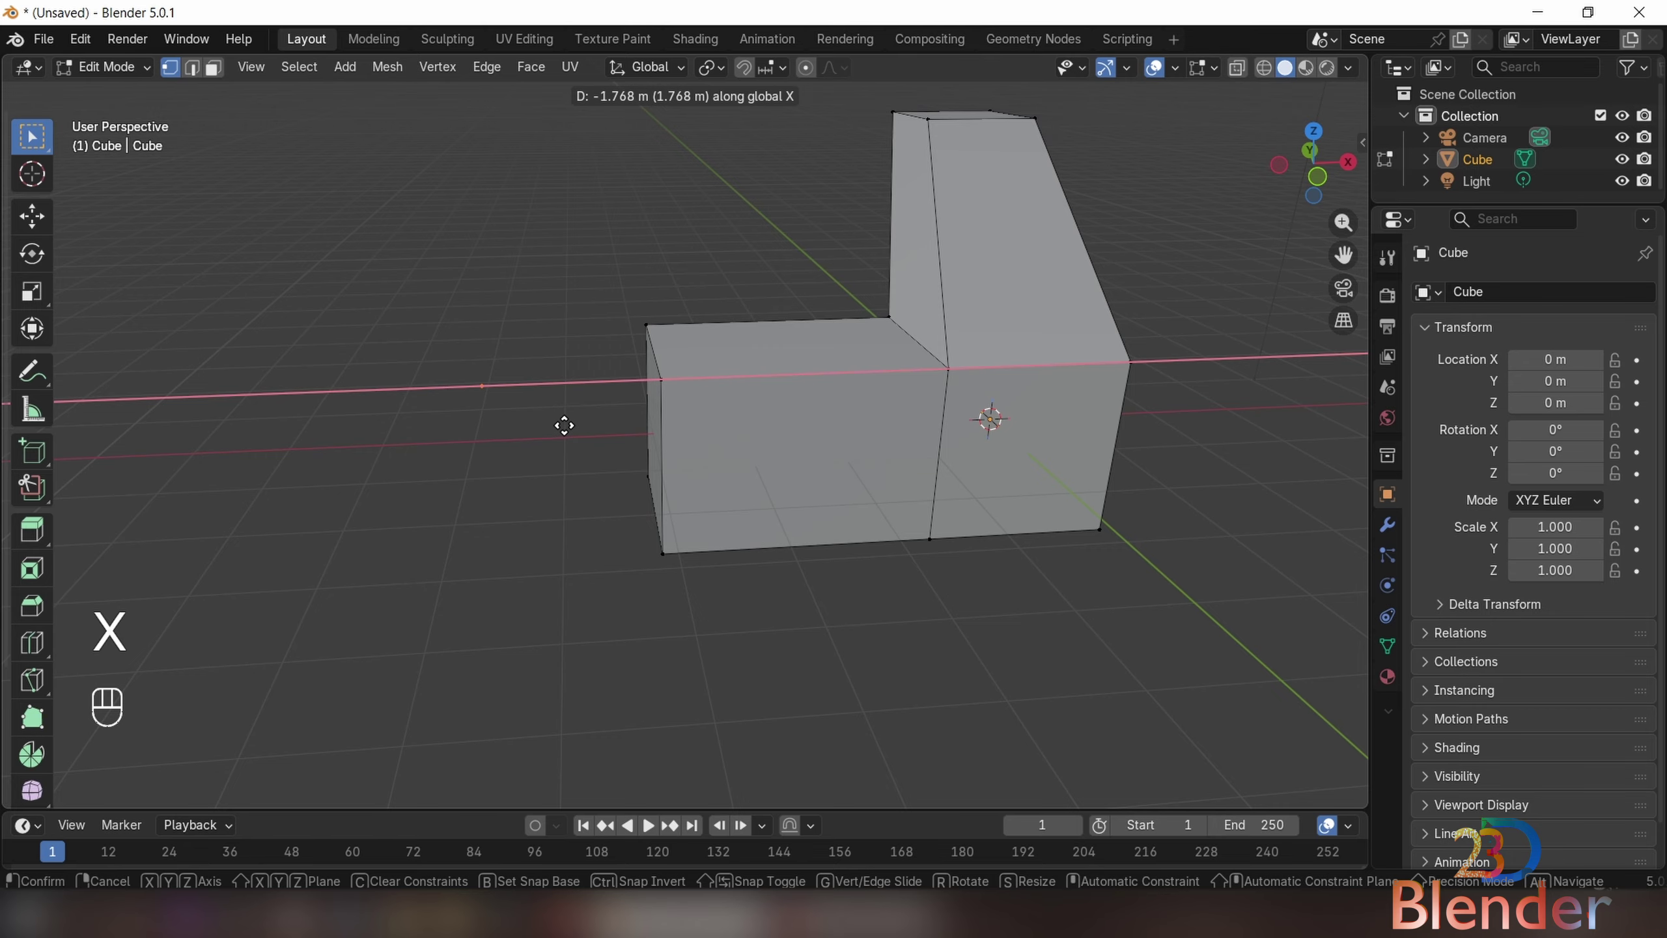
pyautogui.click(503, 434)
# - Extrude the far upper corner vertex at the same end along negative X, matching the first extruded edge's end position
pyautogui.click(647, 325)
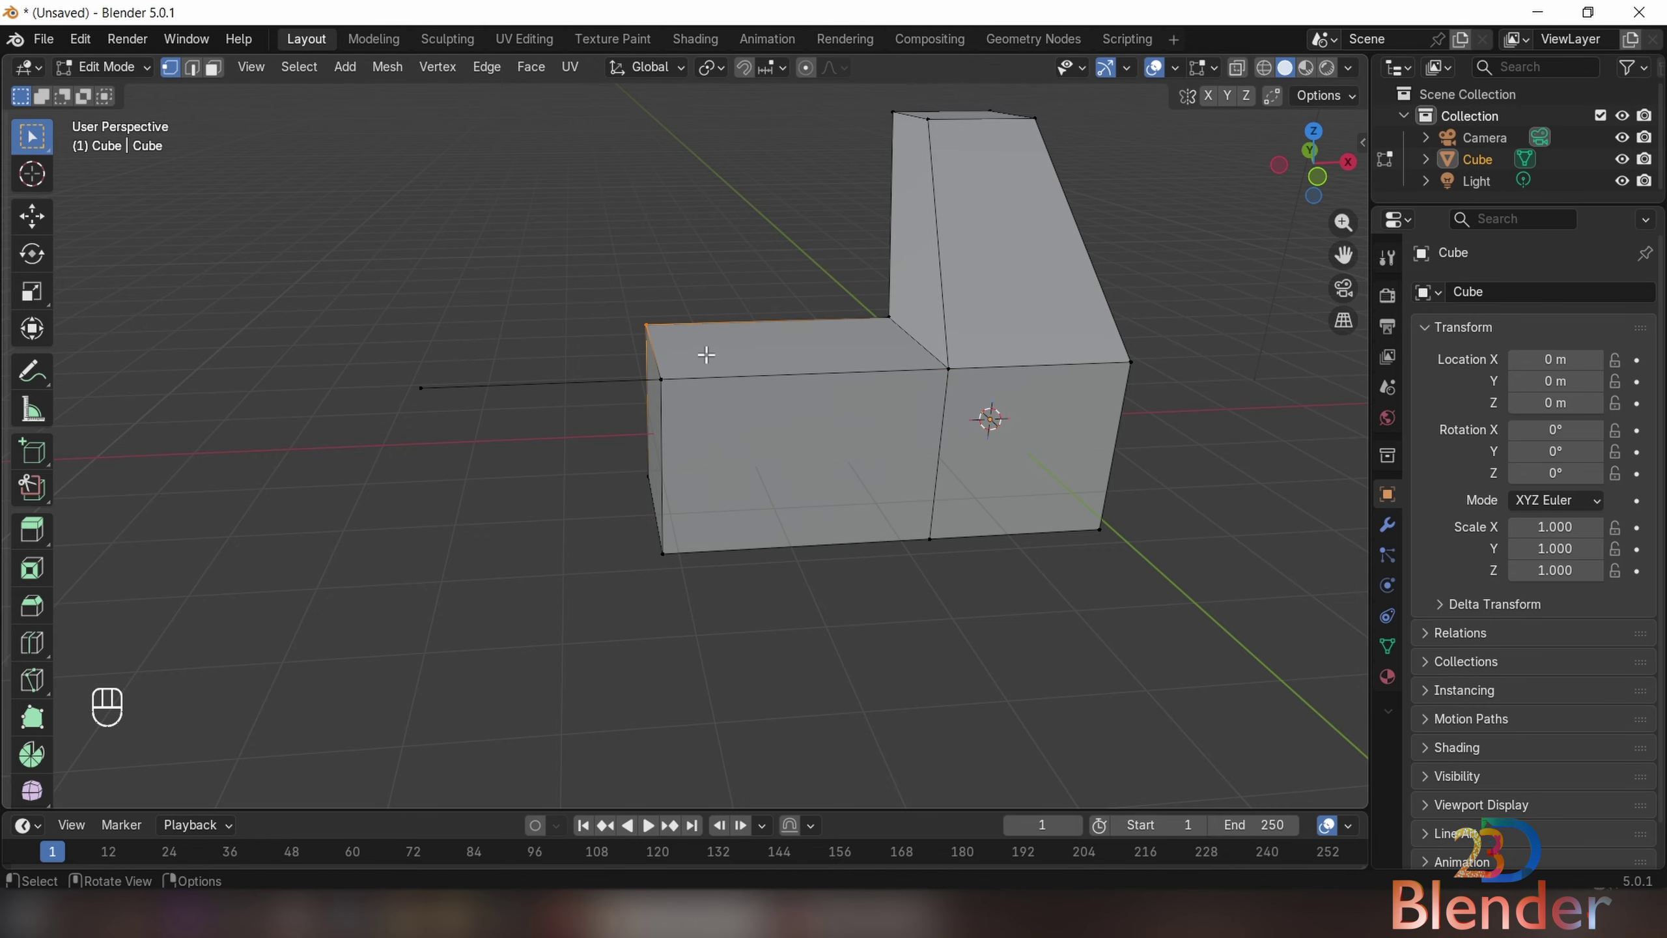
pyautogui.keyDown('shift'); pyautogui.moveTo(689, 342); pyautogui.dragTo(784, 393, button='middle'); pyautogui.keyUp('shift')
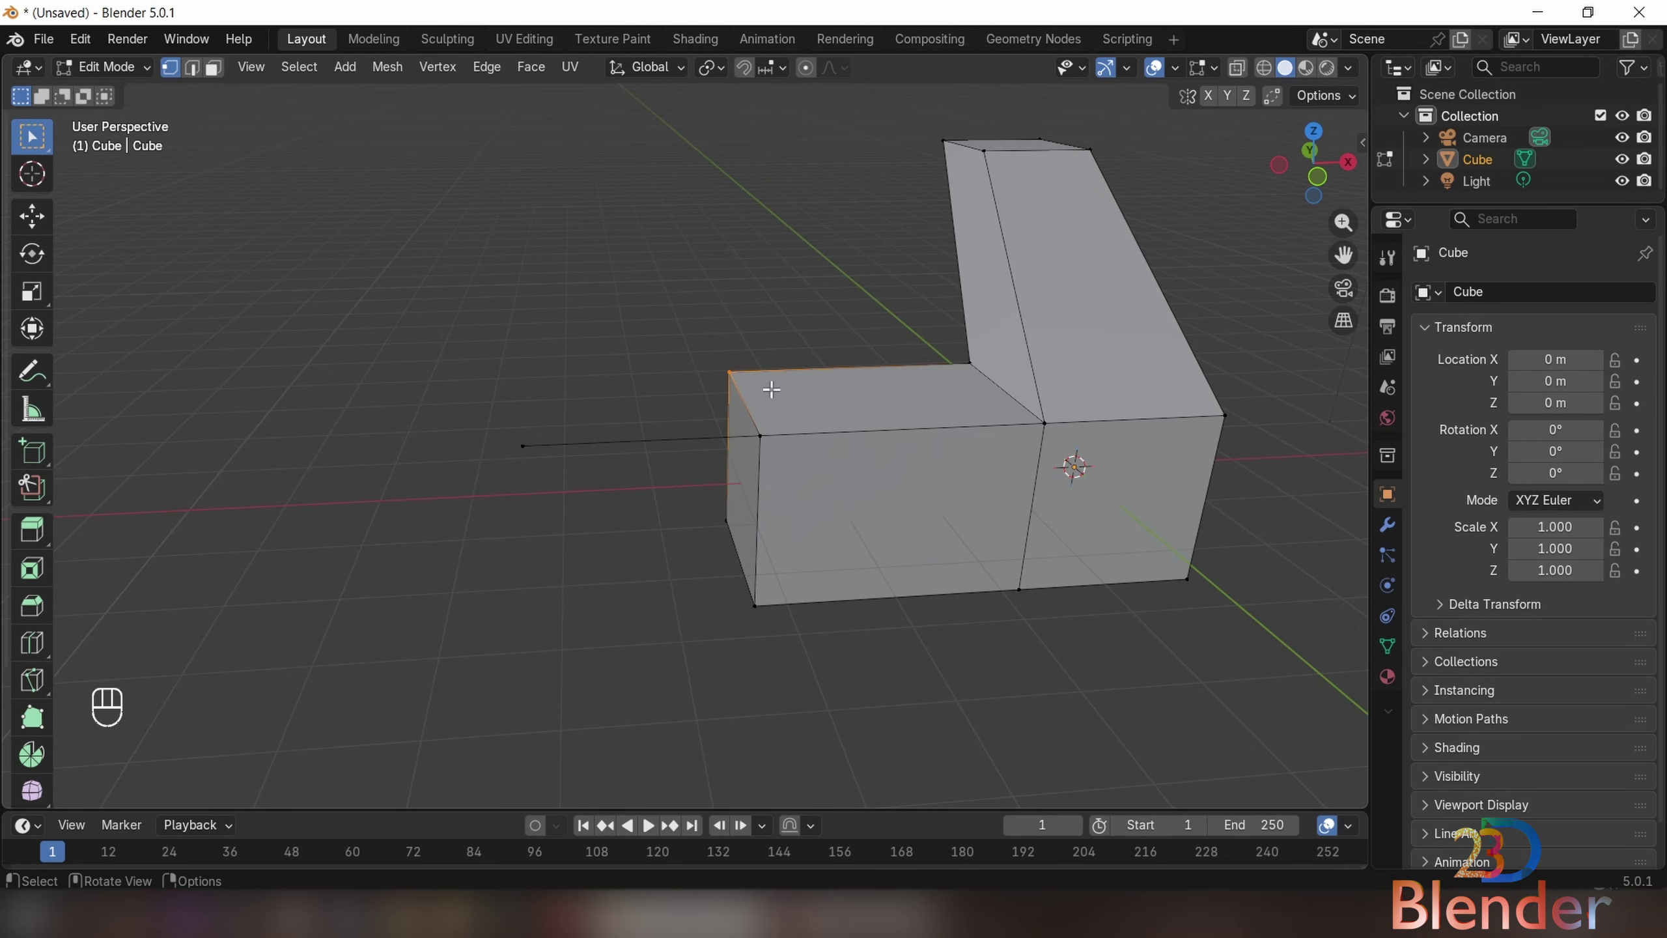
pyautogui.press('e')
pyautogui.press('x')
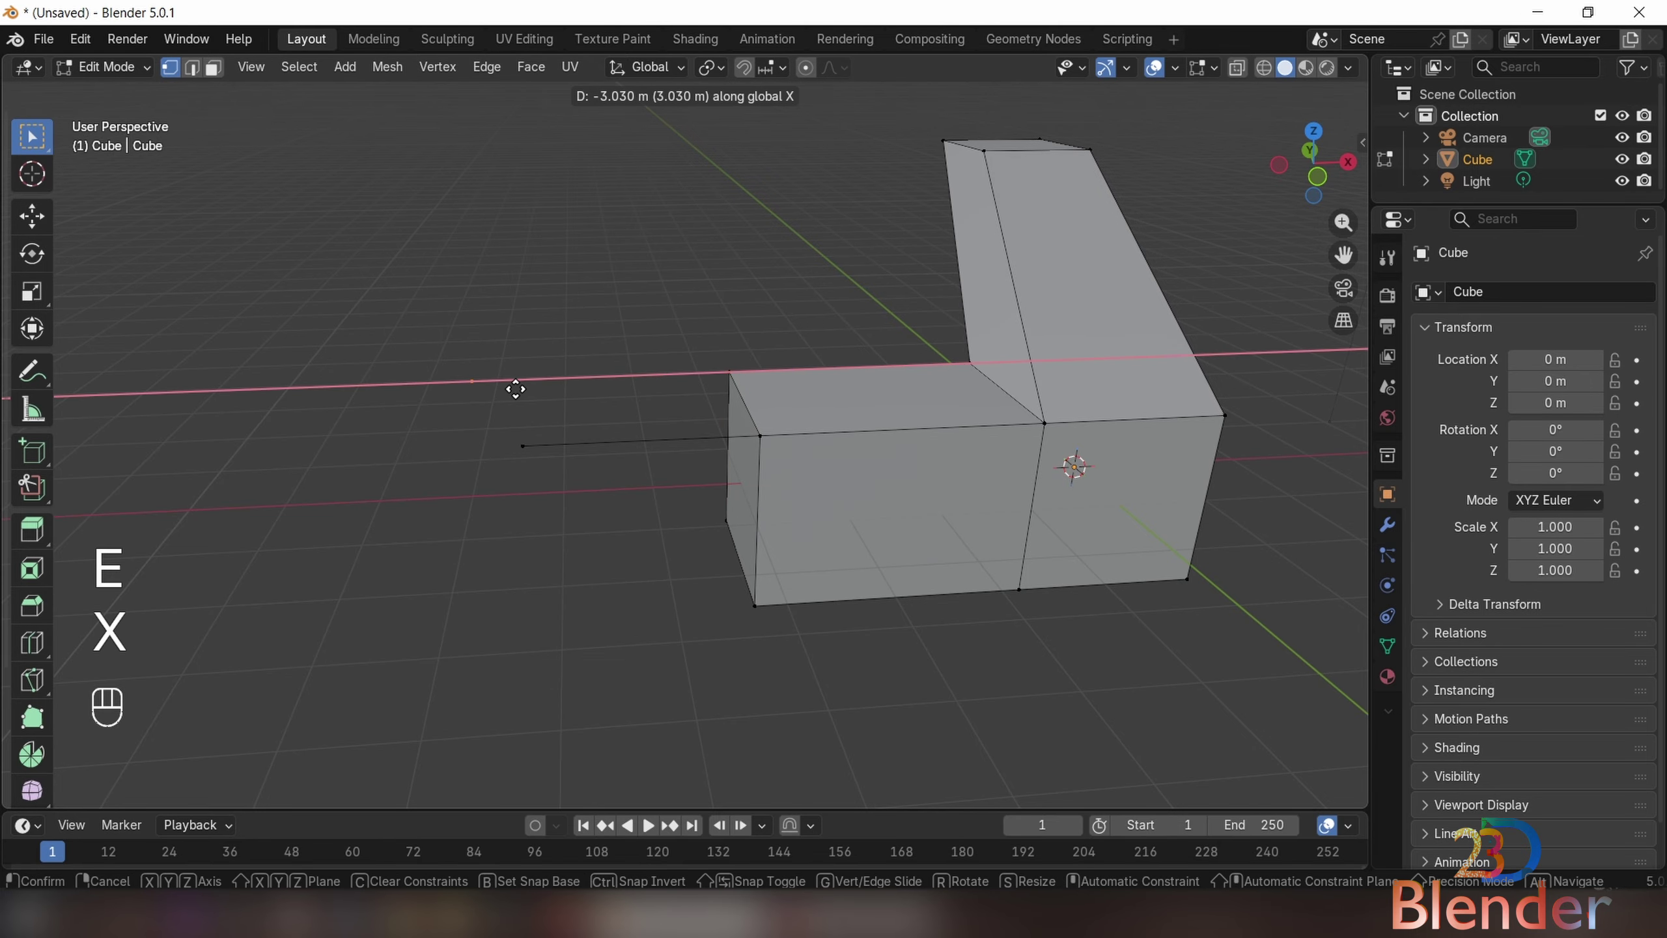
pyautogui.click(566, 411)
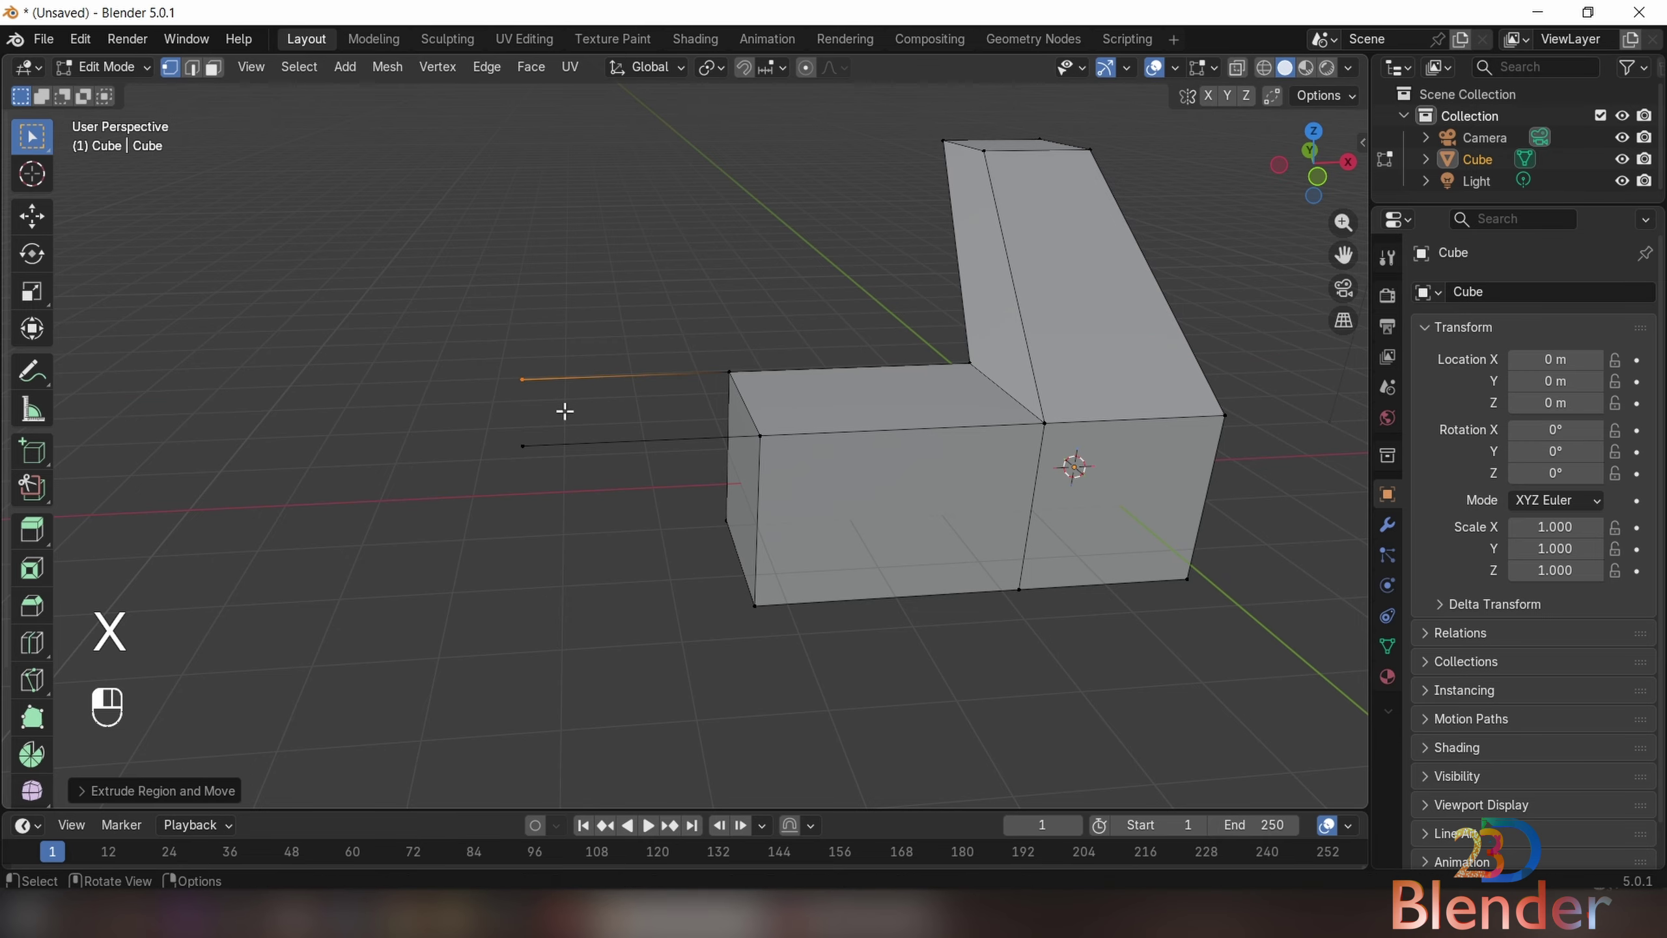
# - Select the free end vertices of the two extruded edges and connect them with a new edge
pyautogui.moveTo(580, 421); pyautogui.dragTo(613, 472, button='middle')
pyautogui.moveTo(420, 334); pyautogui.dragTo(581, 486)
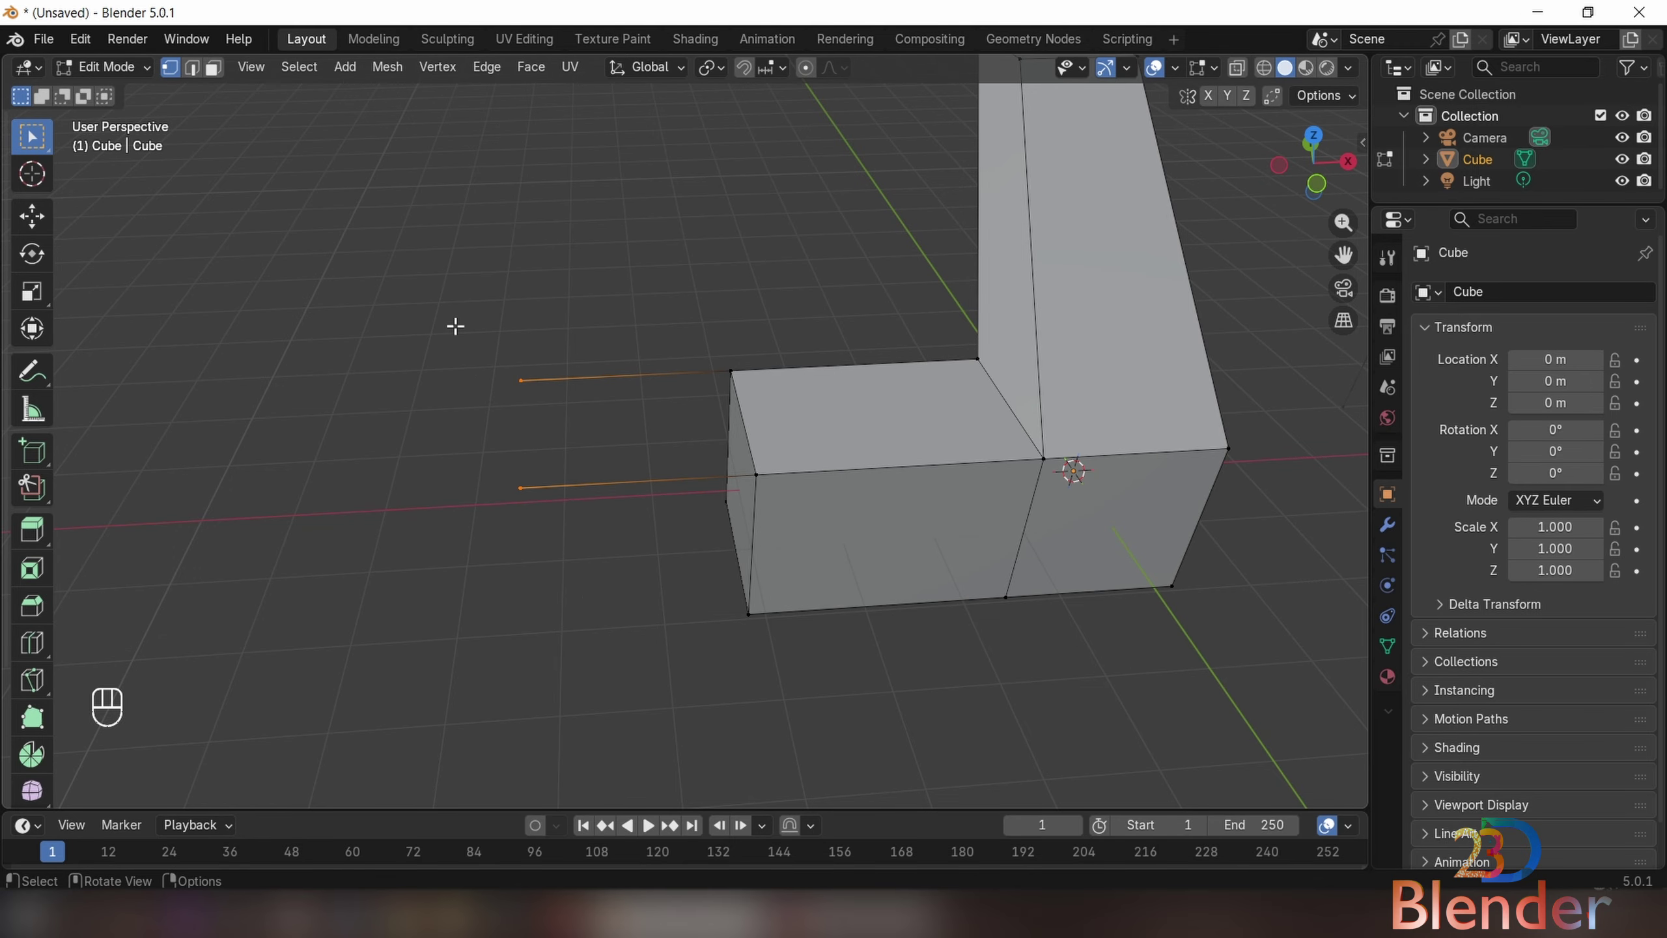
pyautogui.moveTo(420, 307); pyautogui.dragTo(584, 585)
pyautogui.moveTo(431, 299); pyautogui.dragTo(562, 580)
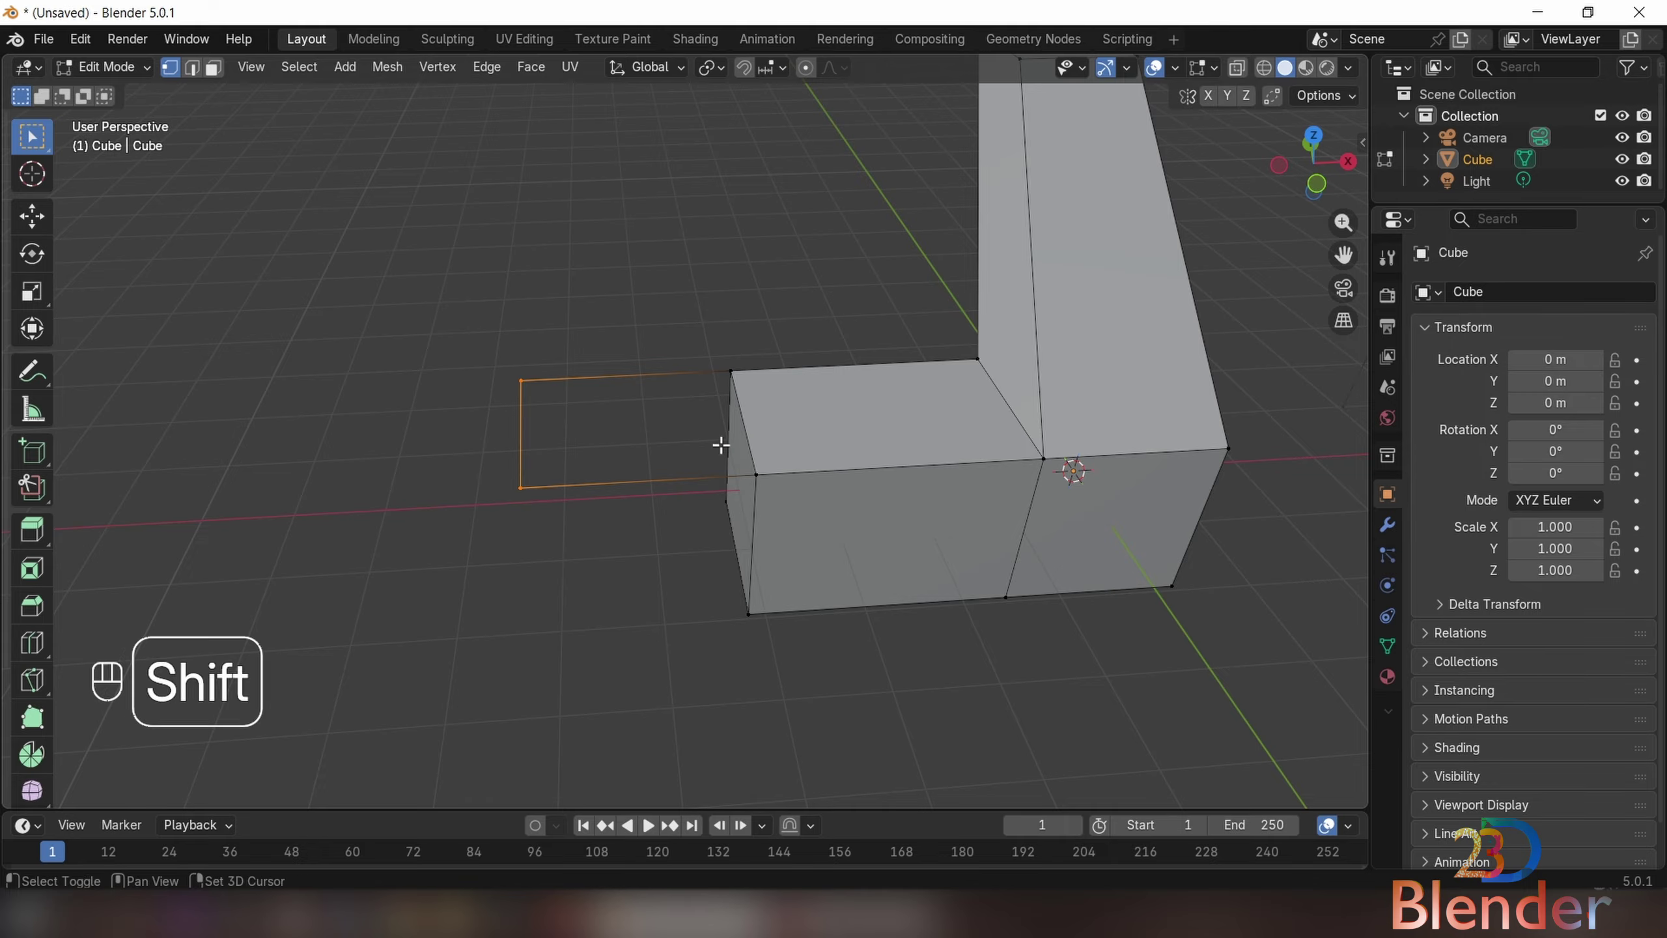
# - Extend the selection from the free edge's vertices to the corner vertices at the low block's outer end
pyautogui.keyDown('shift'); pyautogui.click(790, 482); pyautogui.keyUp('shift')
pyautogui.keyDown('shift'); pyautogui.moveTo(686, 325); pyautogui.dragTo(805, 418); pyautogui.keyUp('shift')
pyautogui.moveTo(659, 394); pyautogui.dragTo(654, 445, button='middle')
# - Try to fill a face from all the selected vertices, inspect it from several angles, and undo it
pyautogui.press('f')
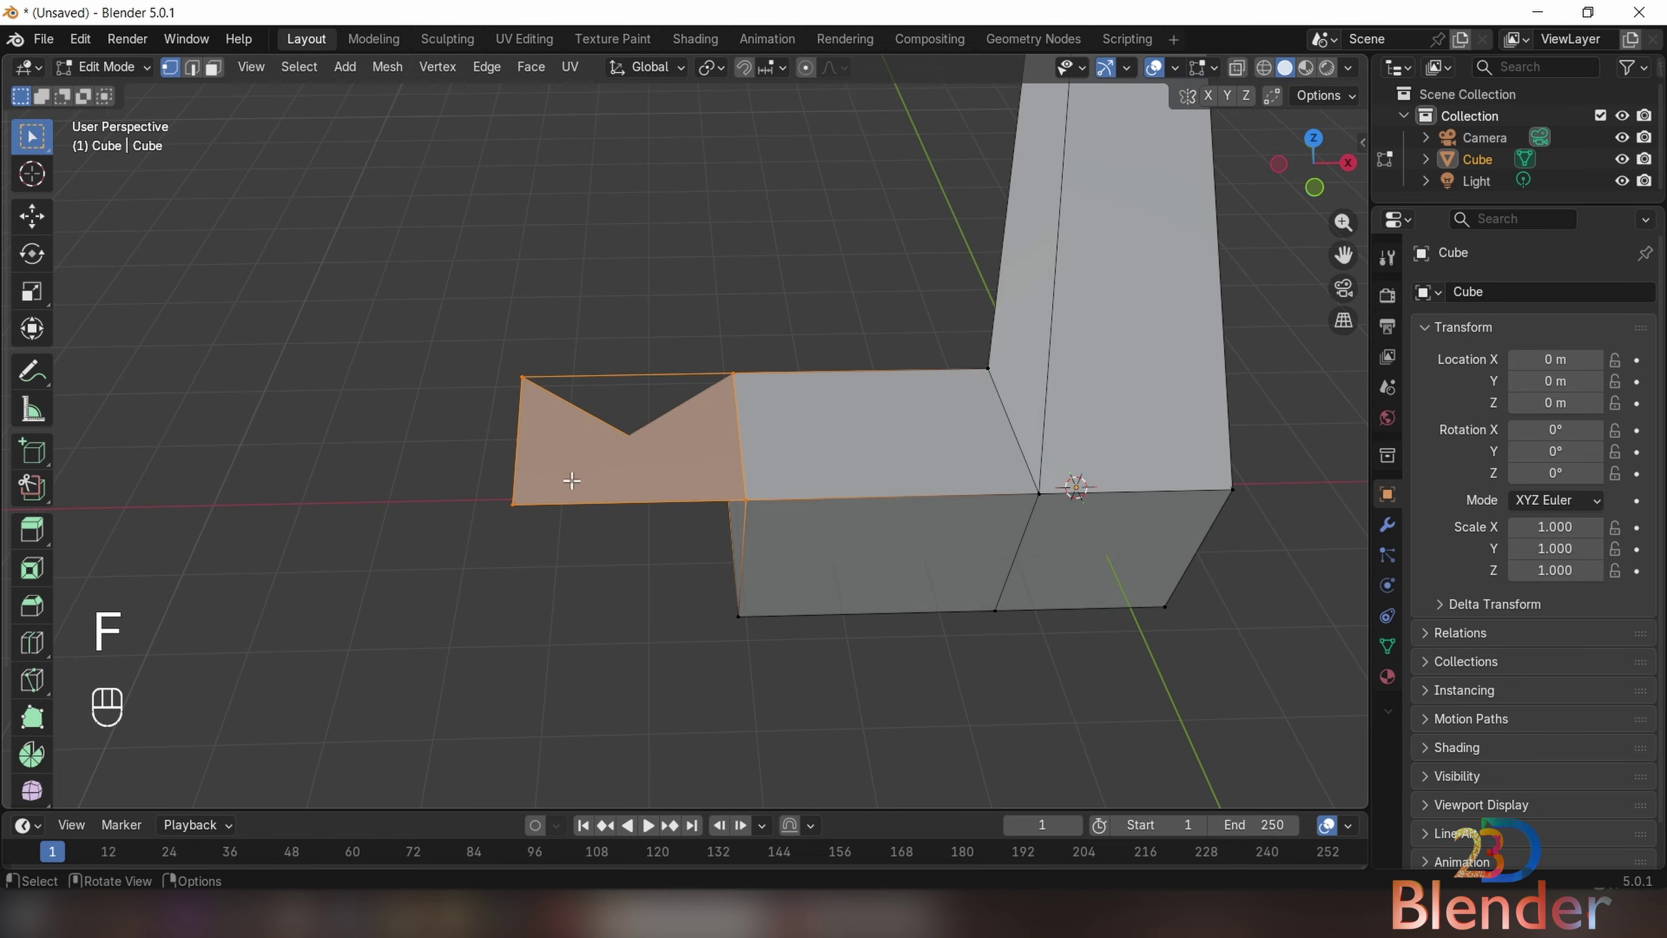
pyautogui.moveTo(545, 542); pyautogui.dragTo(841, 487, button='middle')
pyautogui.moveTo(722, 540)
pyautogui.mouseDown(button='middle')
pyautogui.moveTo(686, 525)
pyautogui.moveTo(729, 523)
pyautogui.mouseUp(button='middle')
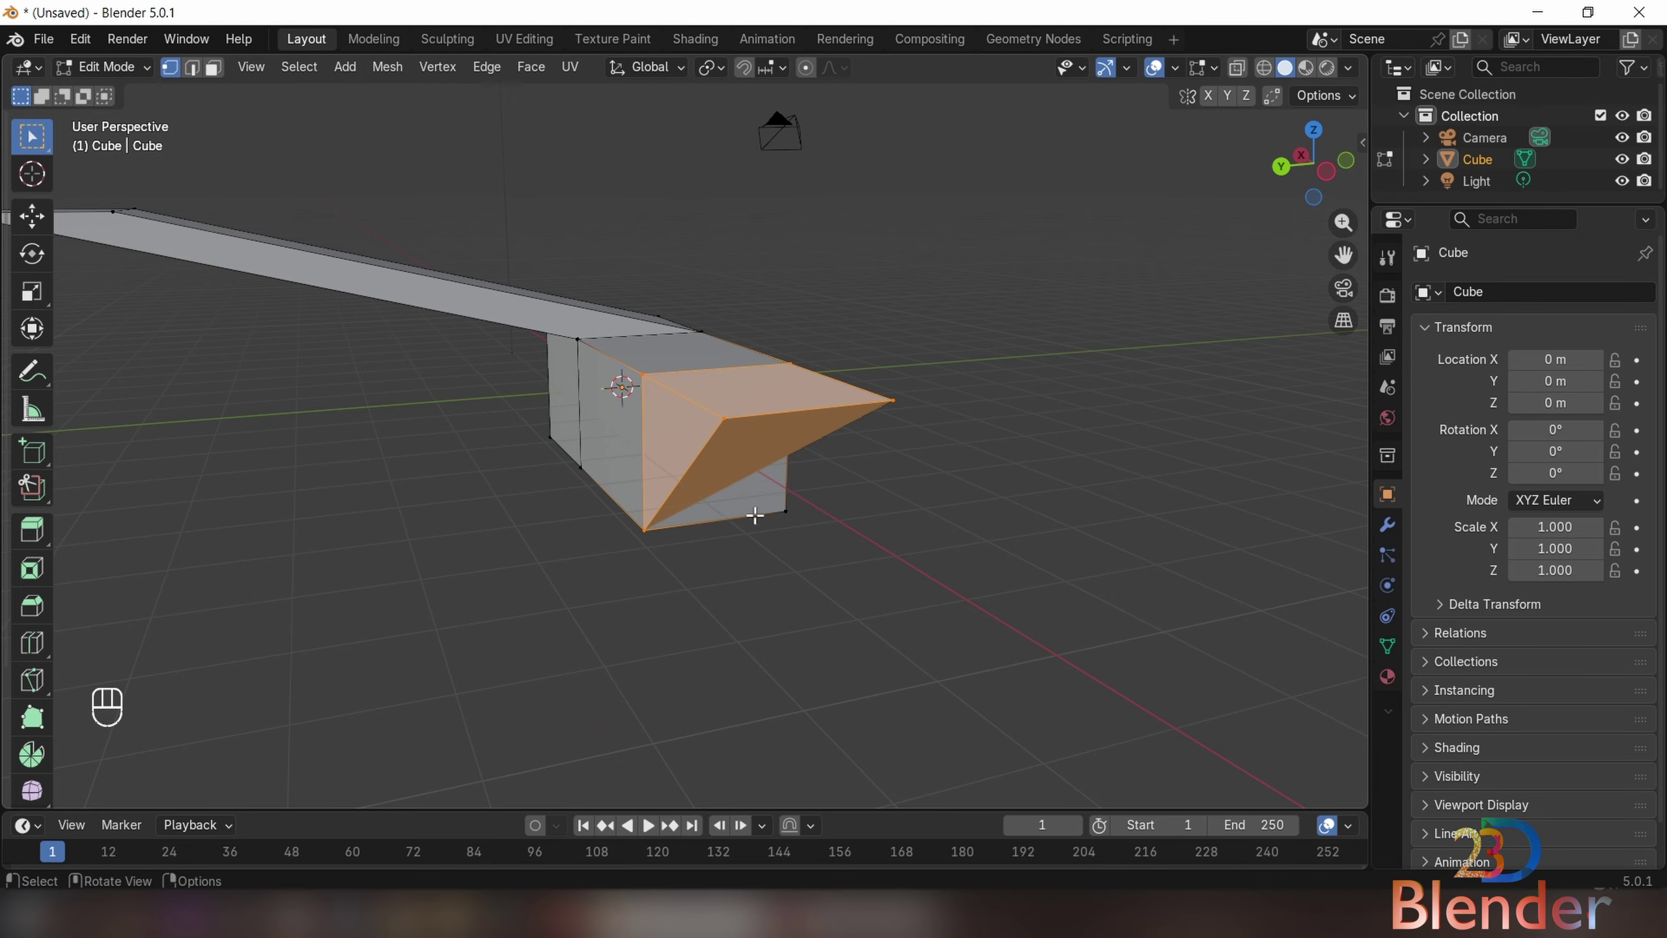
pyautogui.moveTo(754, 516); pyautogui.dragTo(652, 551, button='middle')
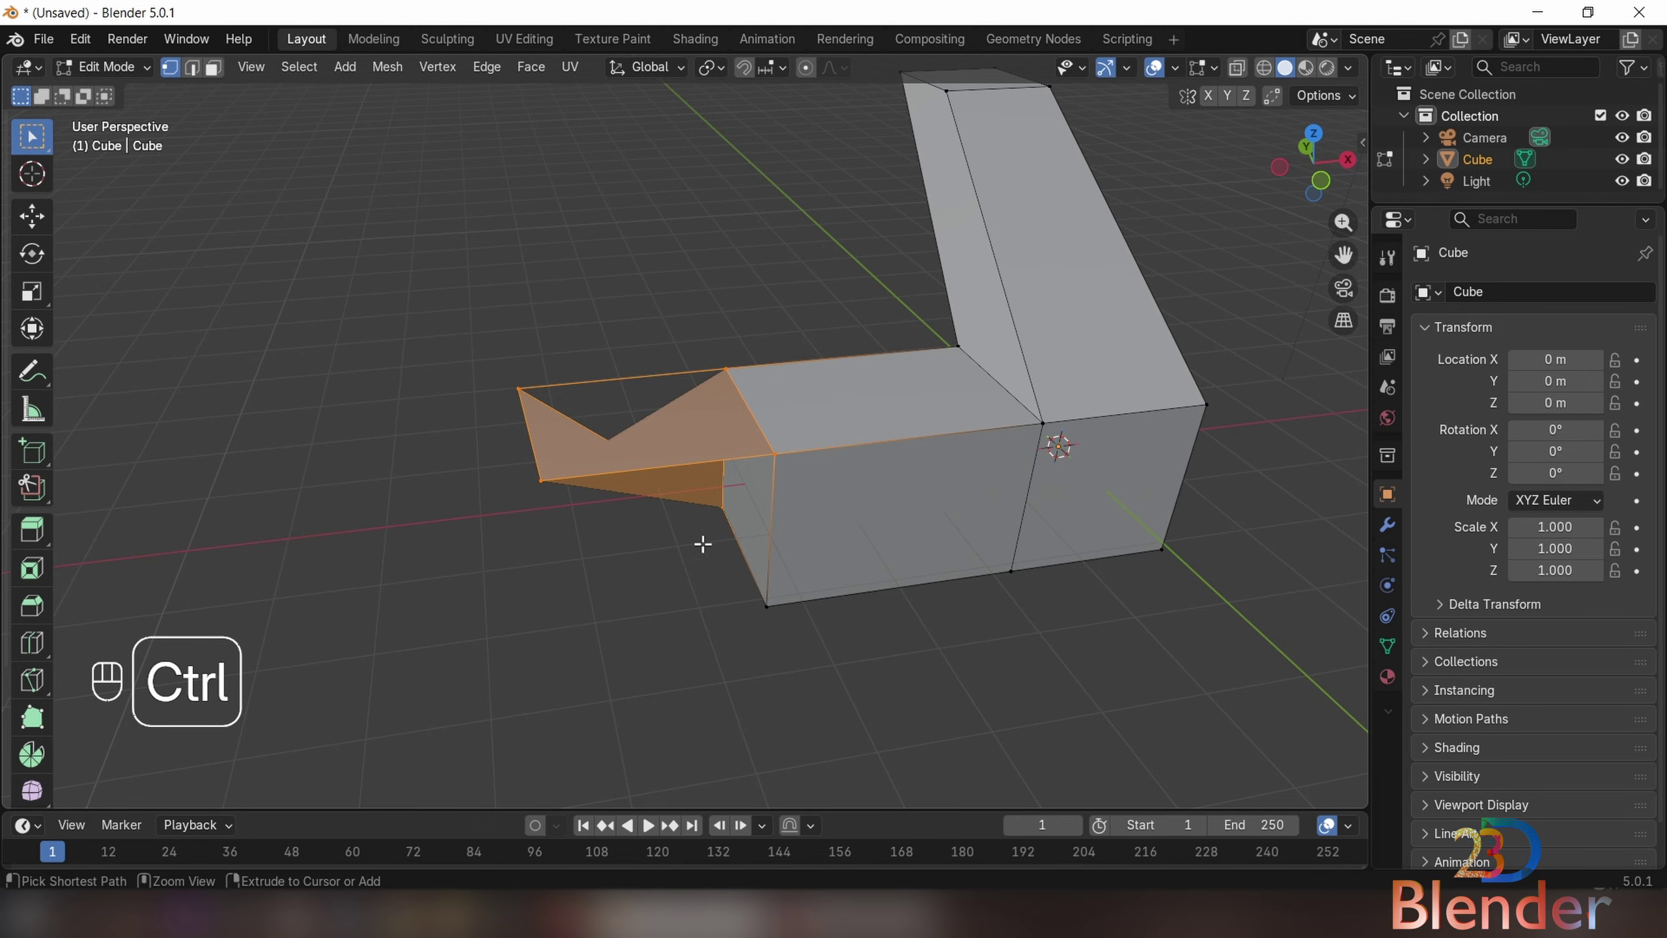
pyautogui.hotkey('ctrl', 'z')
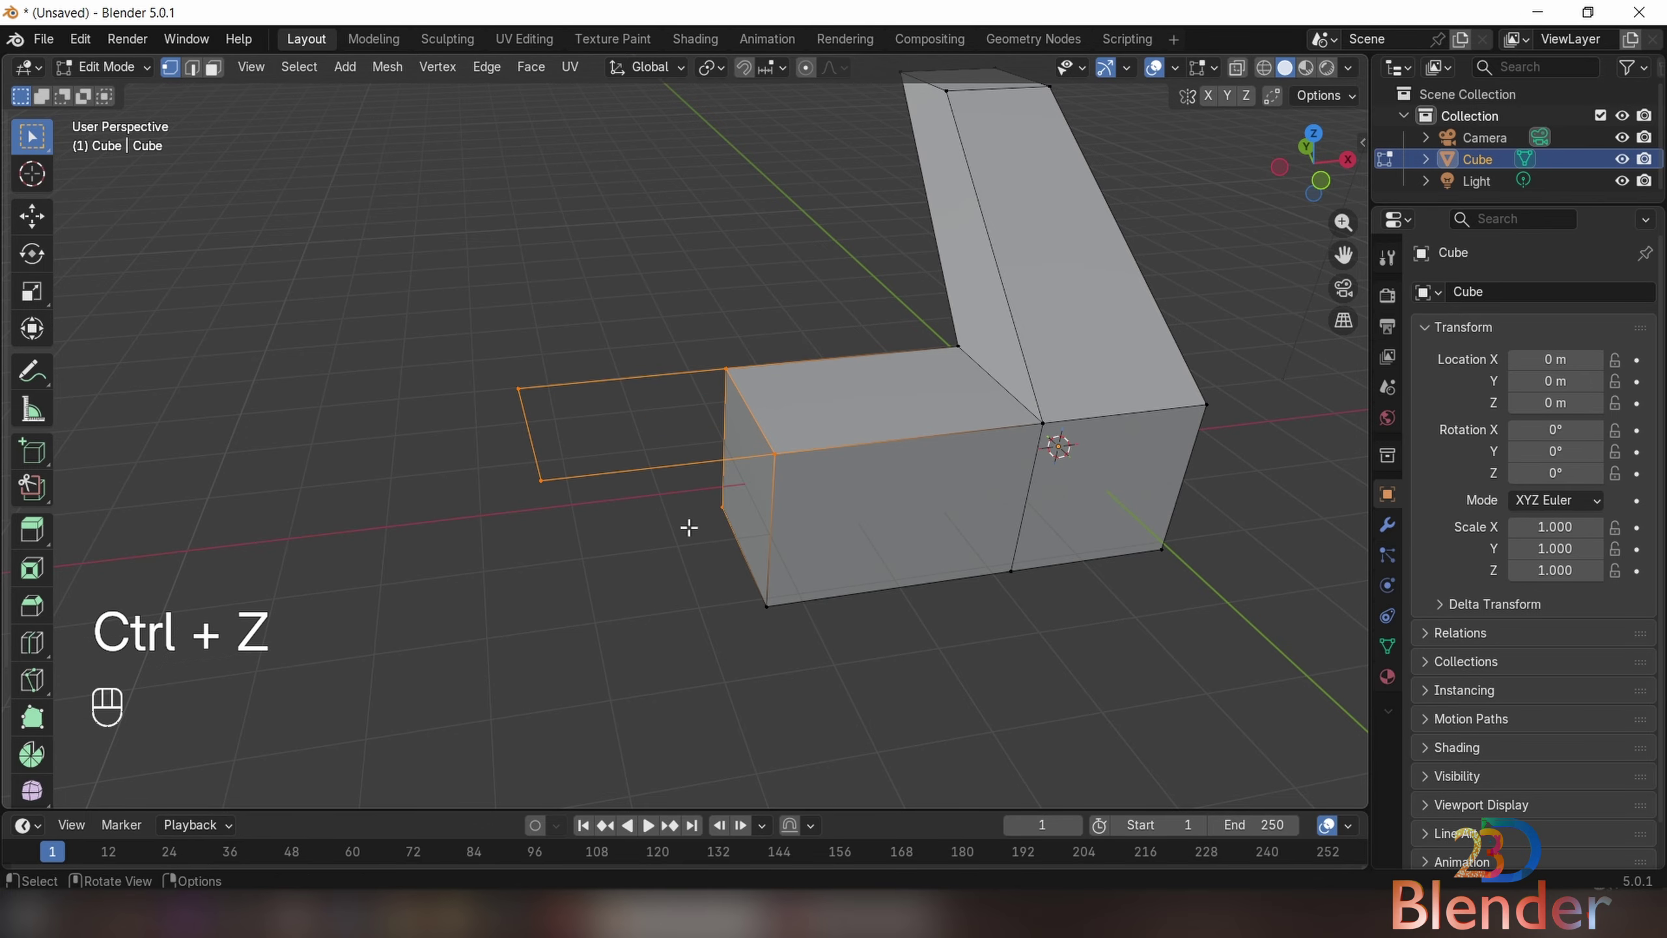
# - Remove the block's lower corner vertex from the selection and fill a flat face between the four remaining upper vertices
pyautogui.moveTo(688, 526); pyautogui.dragTo(681, 559, button='middle')
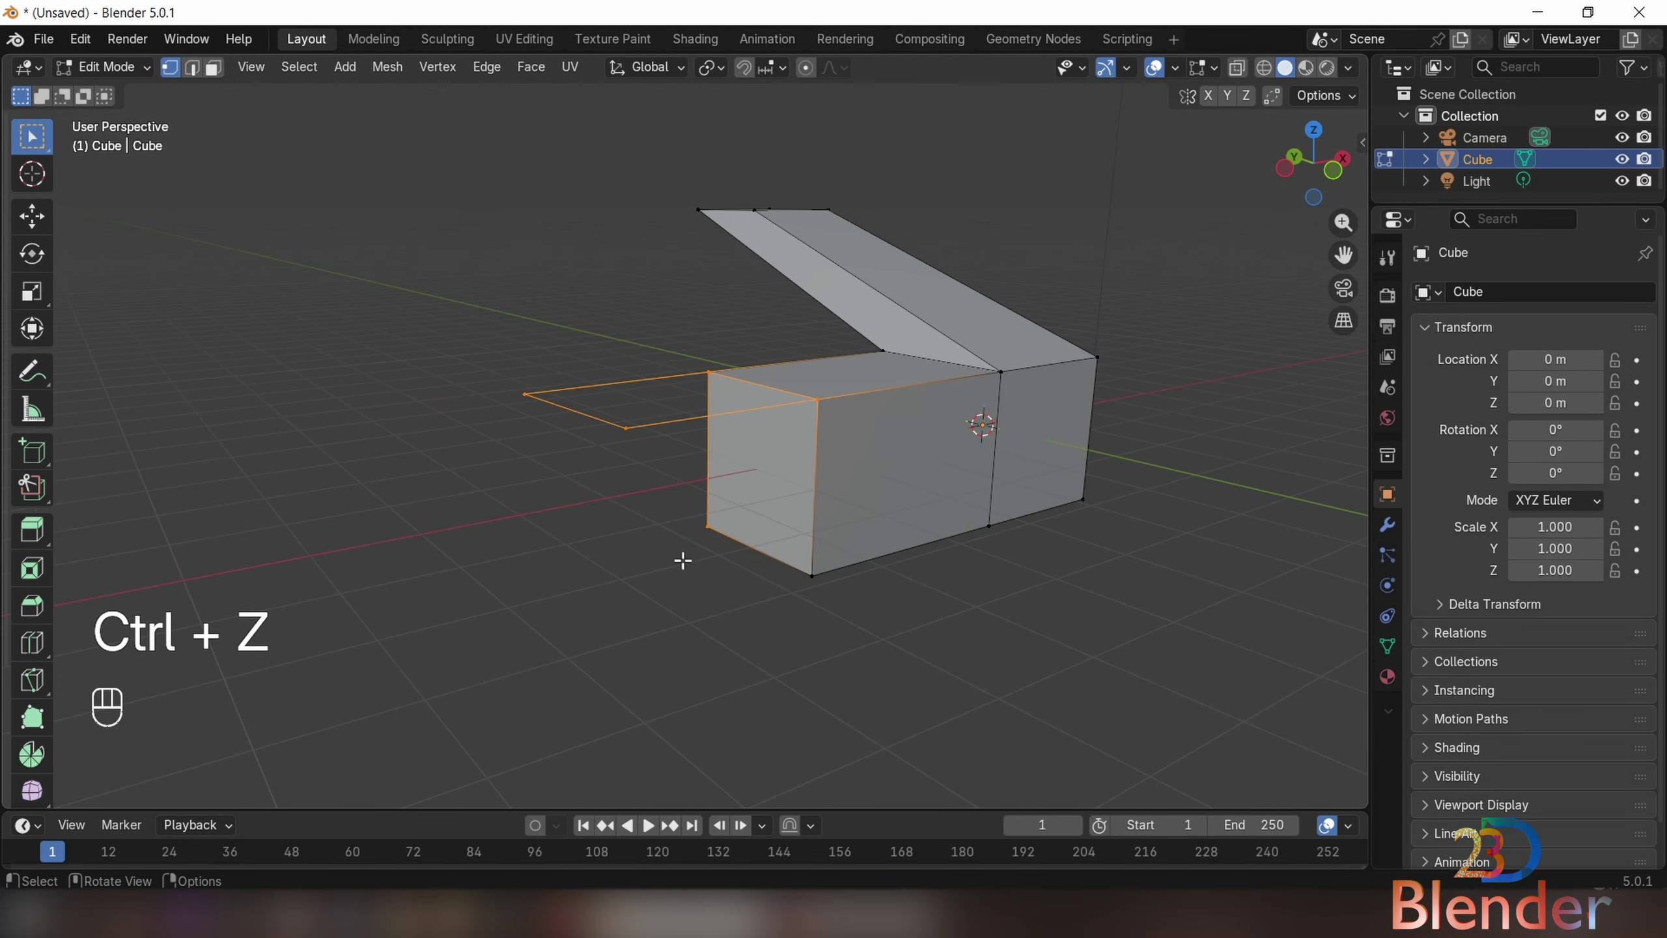
pyautogui.scroll(5, 701, 553)
pyautogui.keyDown('shift'); pyautogui.moveTo(814, 558); pyautogui.dragTo(804, 383, button='middle'); pyautogui.keyUp('shift')
pyautogui.scroll(2, 799, 459)
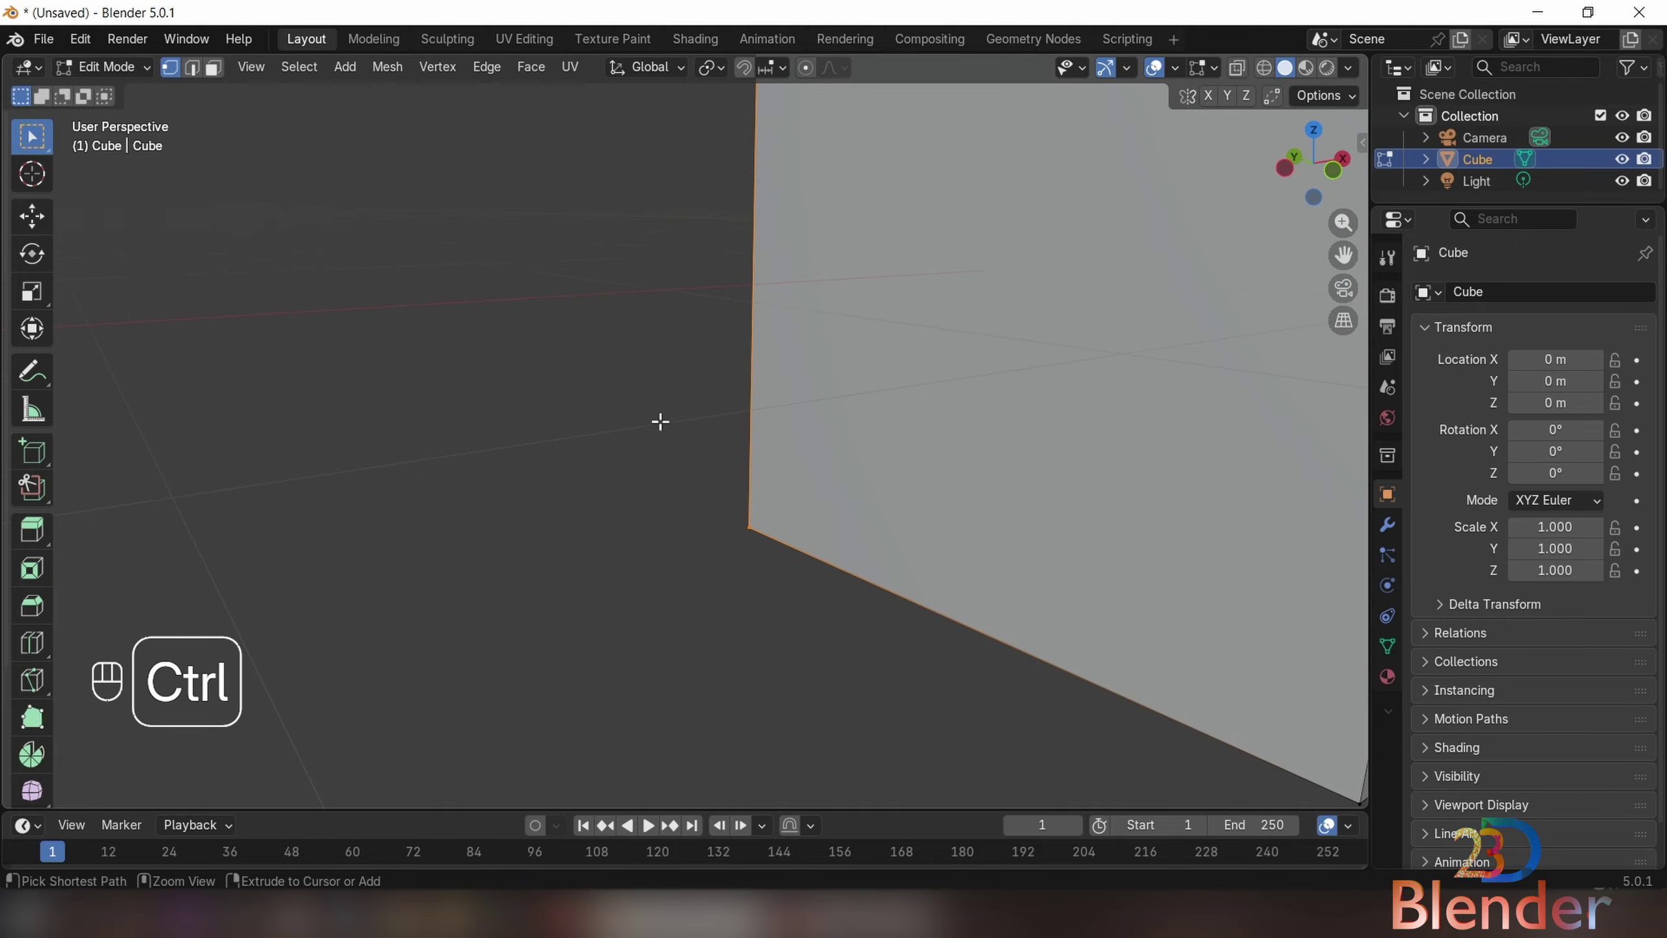
pyautogui.keyDown('ctrl'); pyautogui.moveTo(640, 413); pyautogui.dragTo(915, 722); pyautogui.keyUp('ctrl')
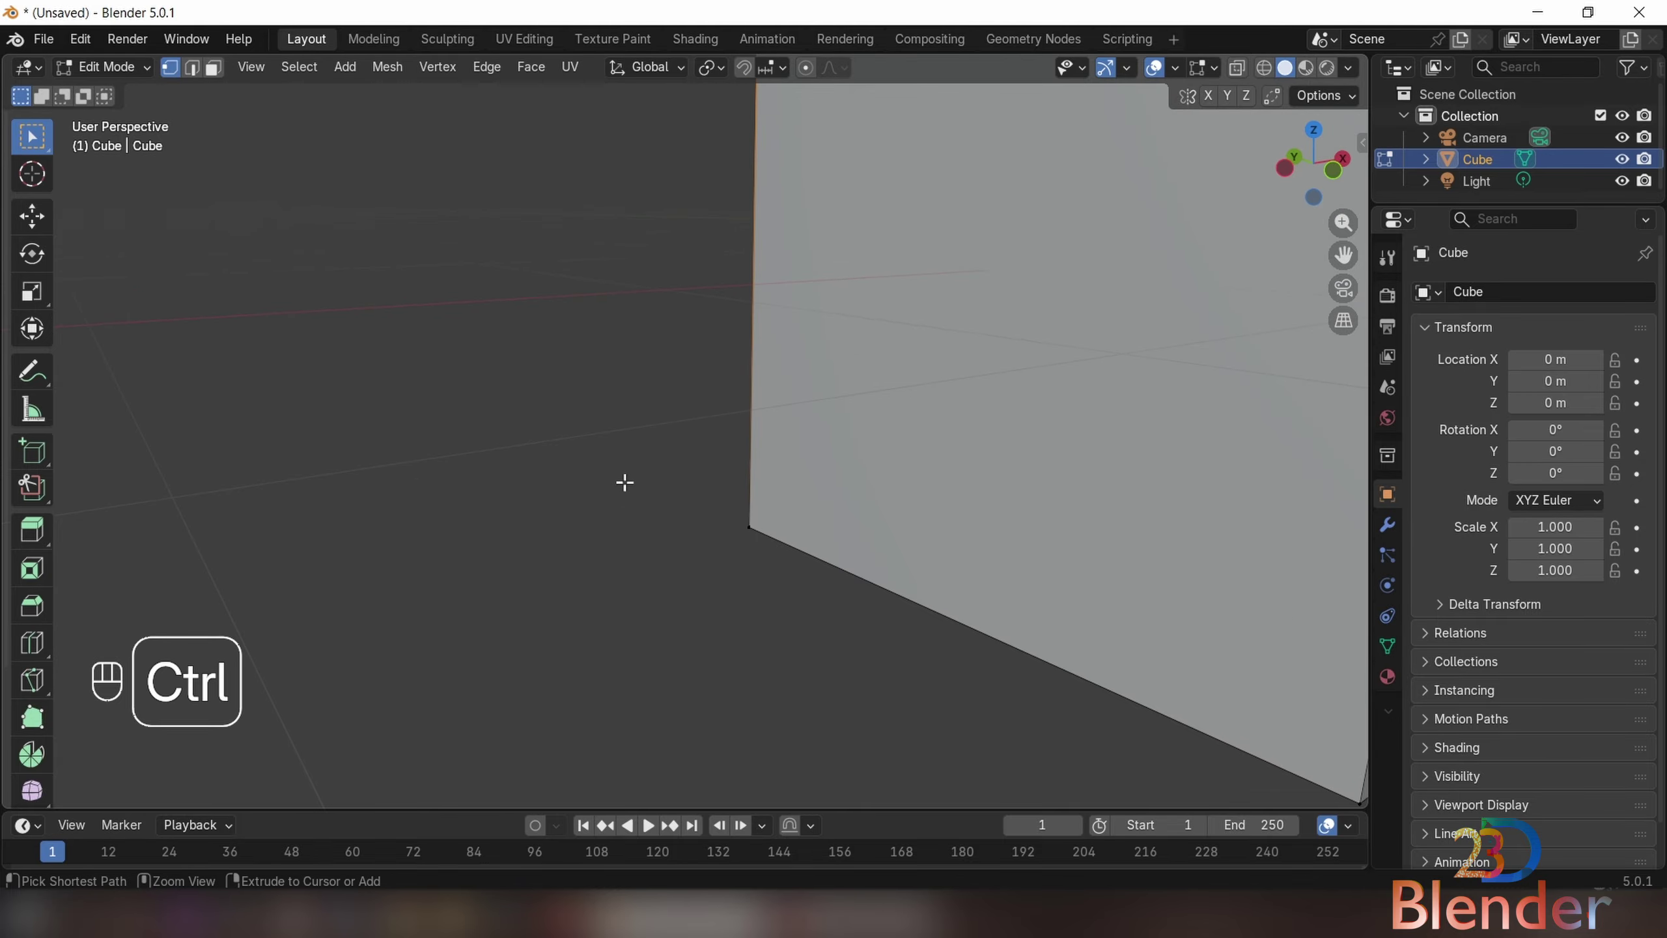
pyautogui.scroll(-5, 837, 433)
pyautogui.moveTo(838, 433); pyautogui.dragTo(769, 518, button='middle')
pyautogui.press('f')
# - Switch to face selection and extrude the new flat face upward into a raised block
pyautogui.moveTo(661, 426); pyautogui.dragTo(941, 366, button='middle')
pyautogui.moveTo(808, 377); pyautogui.dragTo(247, 85, button='middle')
pyautogui.click(215, 68)
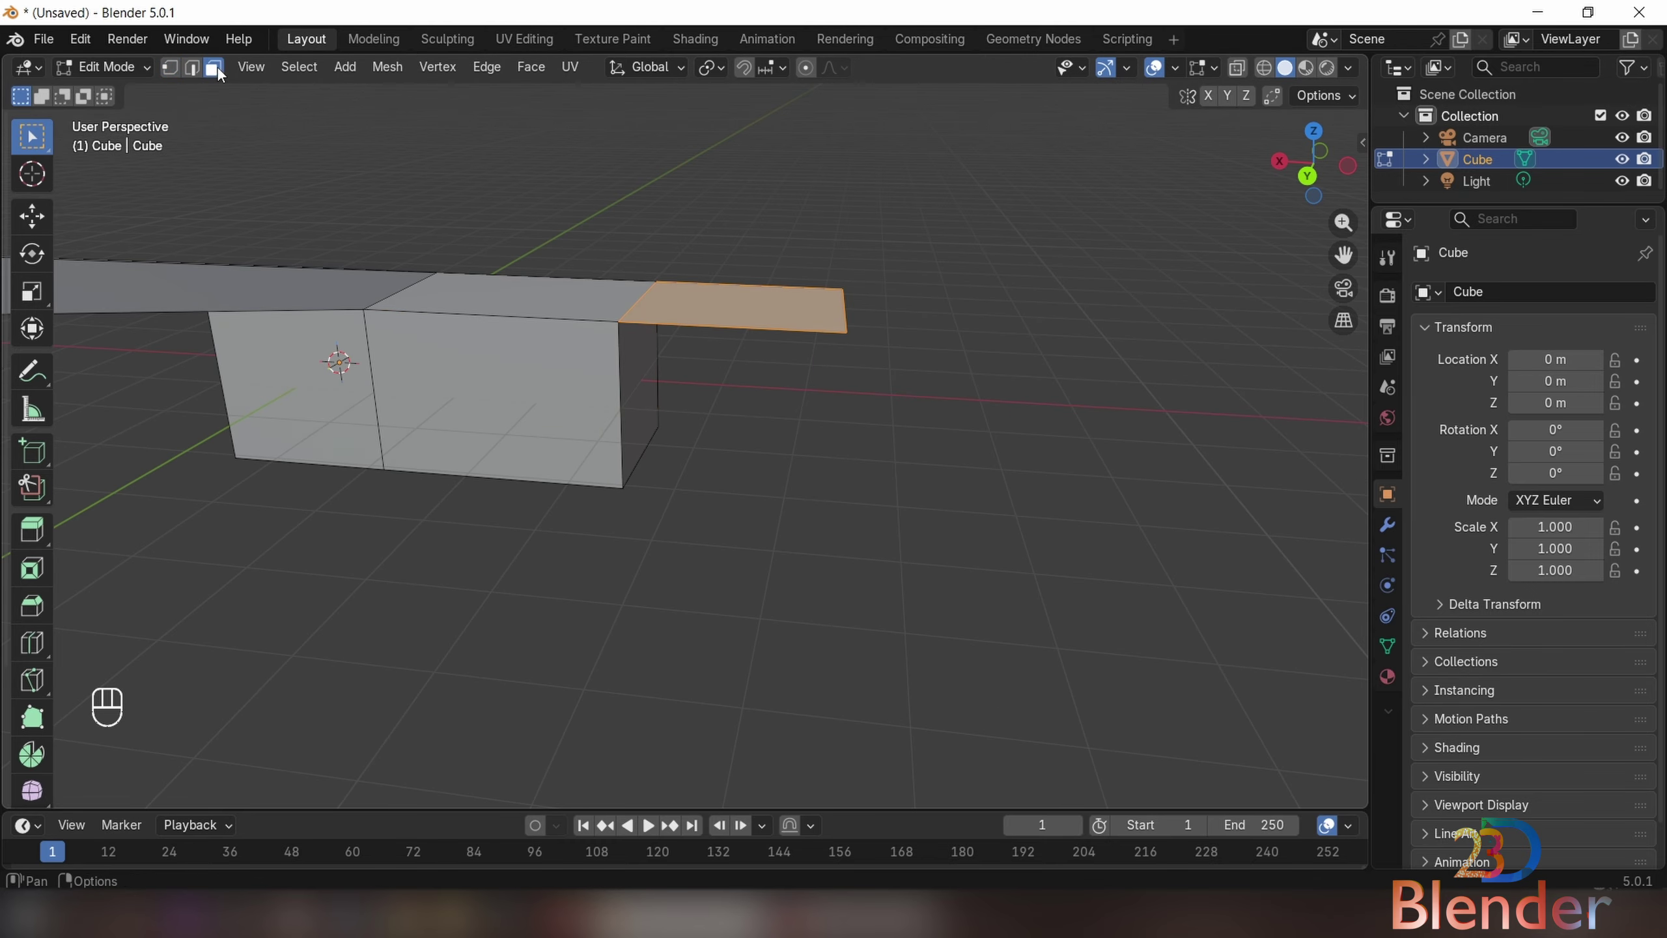
pyautogui.keyDown('shift'); pyautogui.moveTo(478, 278); pyautogui.dragTo(479, 374, button='middle'); pyautogui.keyUp('shift')
pyautogui.scroll(-2, 729, 461)
pyautogui.moveTo(729, 461); pyautogui.dragTo(740, 458, button='middle')
pyautogui.scroll(3, 742, 453)
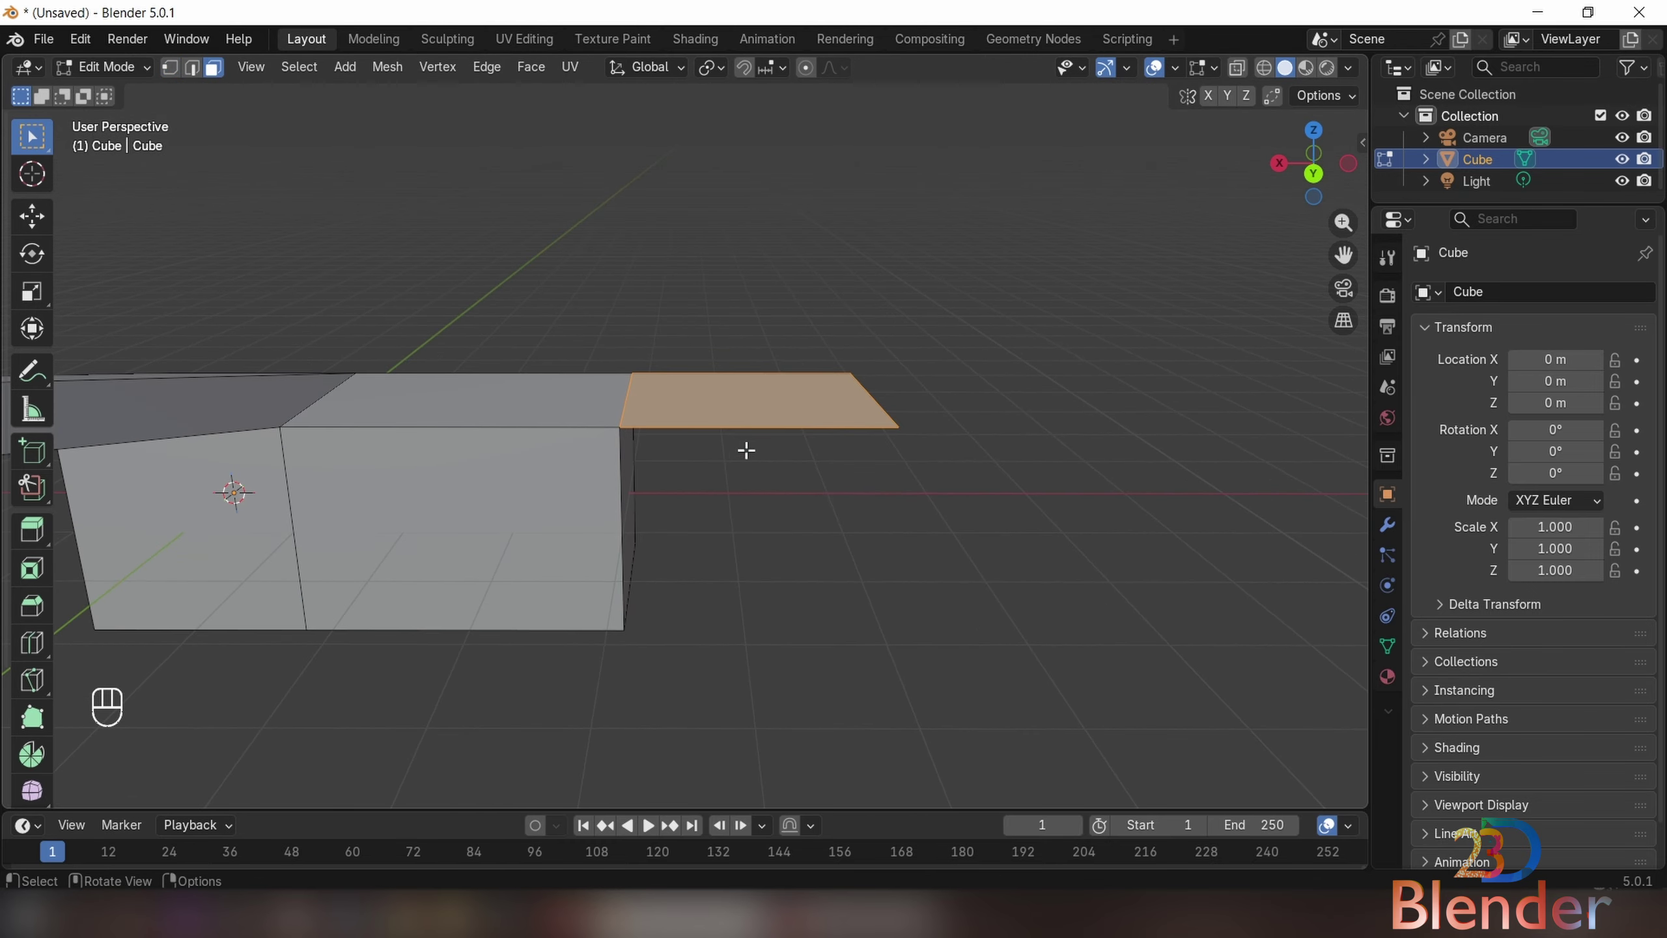
pyautogui.press('e')
pyautogui.click(871, 346)
pyautogui.moveTo(871, 346); pyautogui.dragTo(800, 353, button='middle')
pyautogui.scroll(-4, 800, 353)
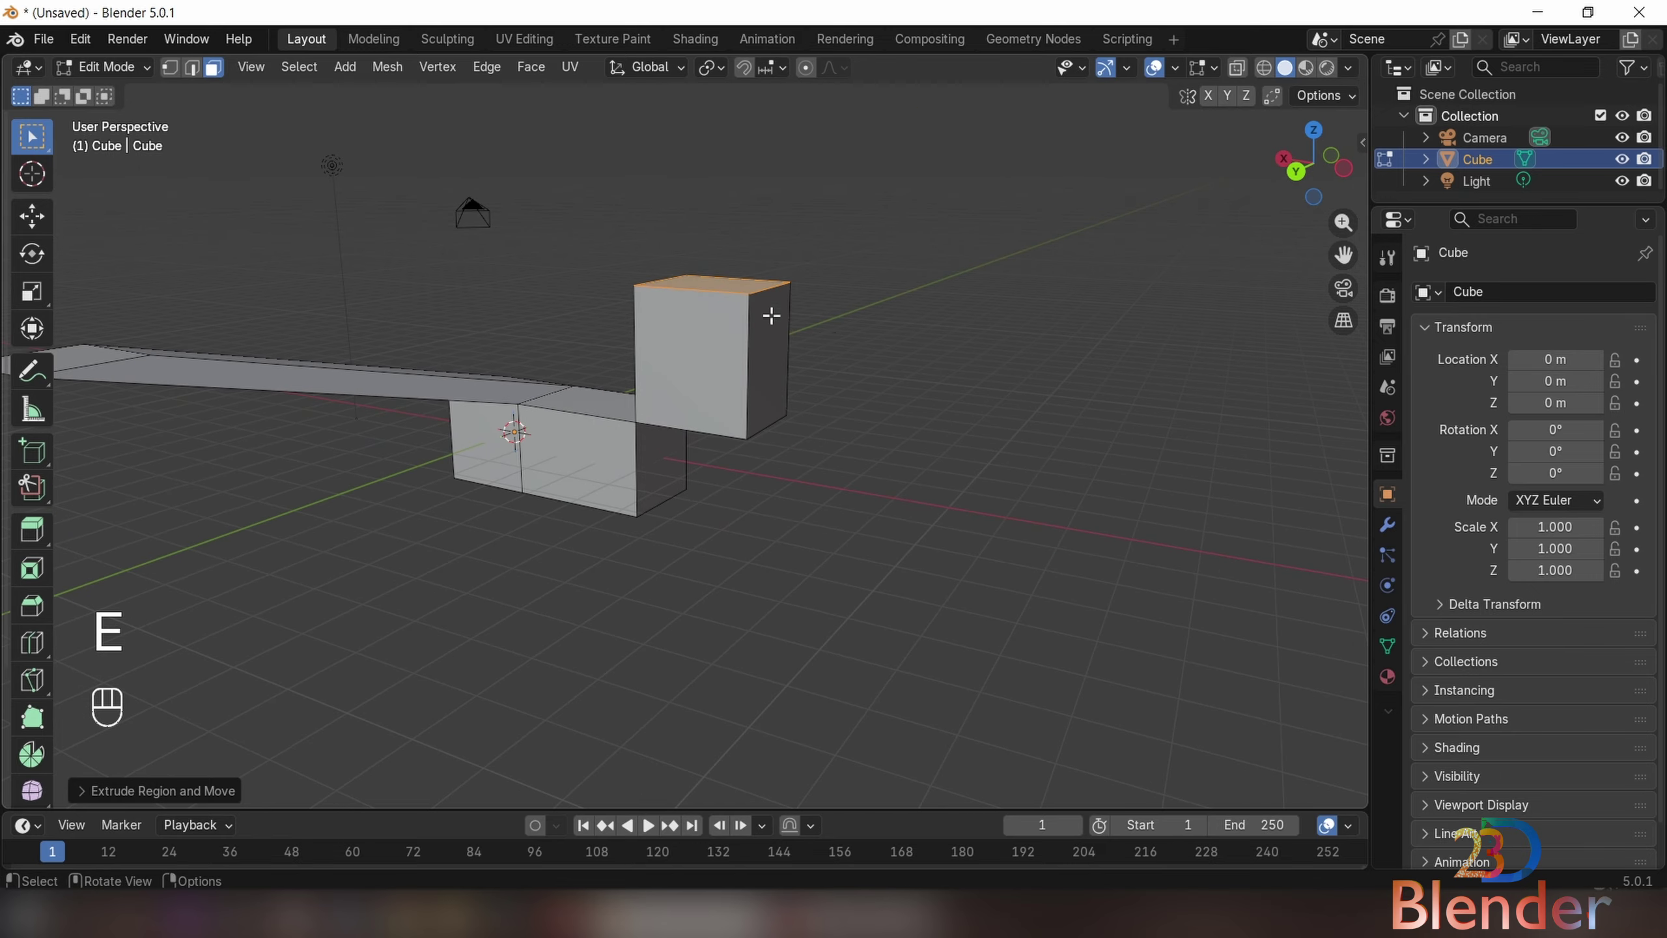
# - Extrude the raised block's outer side face along negative X and its adjacent side face along positive Y into long arms
pyautogui.click(772, 316)
pyautogui.press('e')
pyautogui.click(1168, 414)
pyautogui.moveTo(822, 424); pyautogui.dragTo(865, 369, button='middle')
pyautogui.click(700, 372)
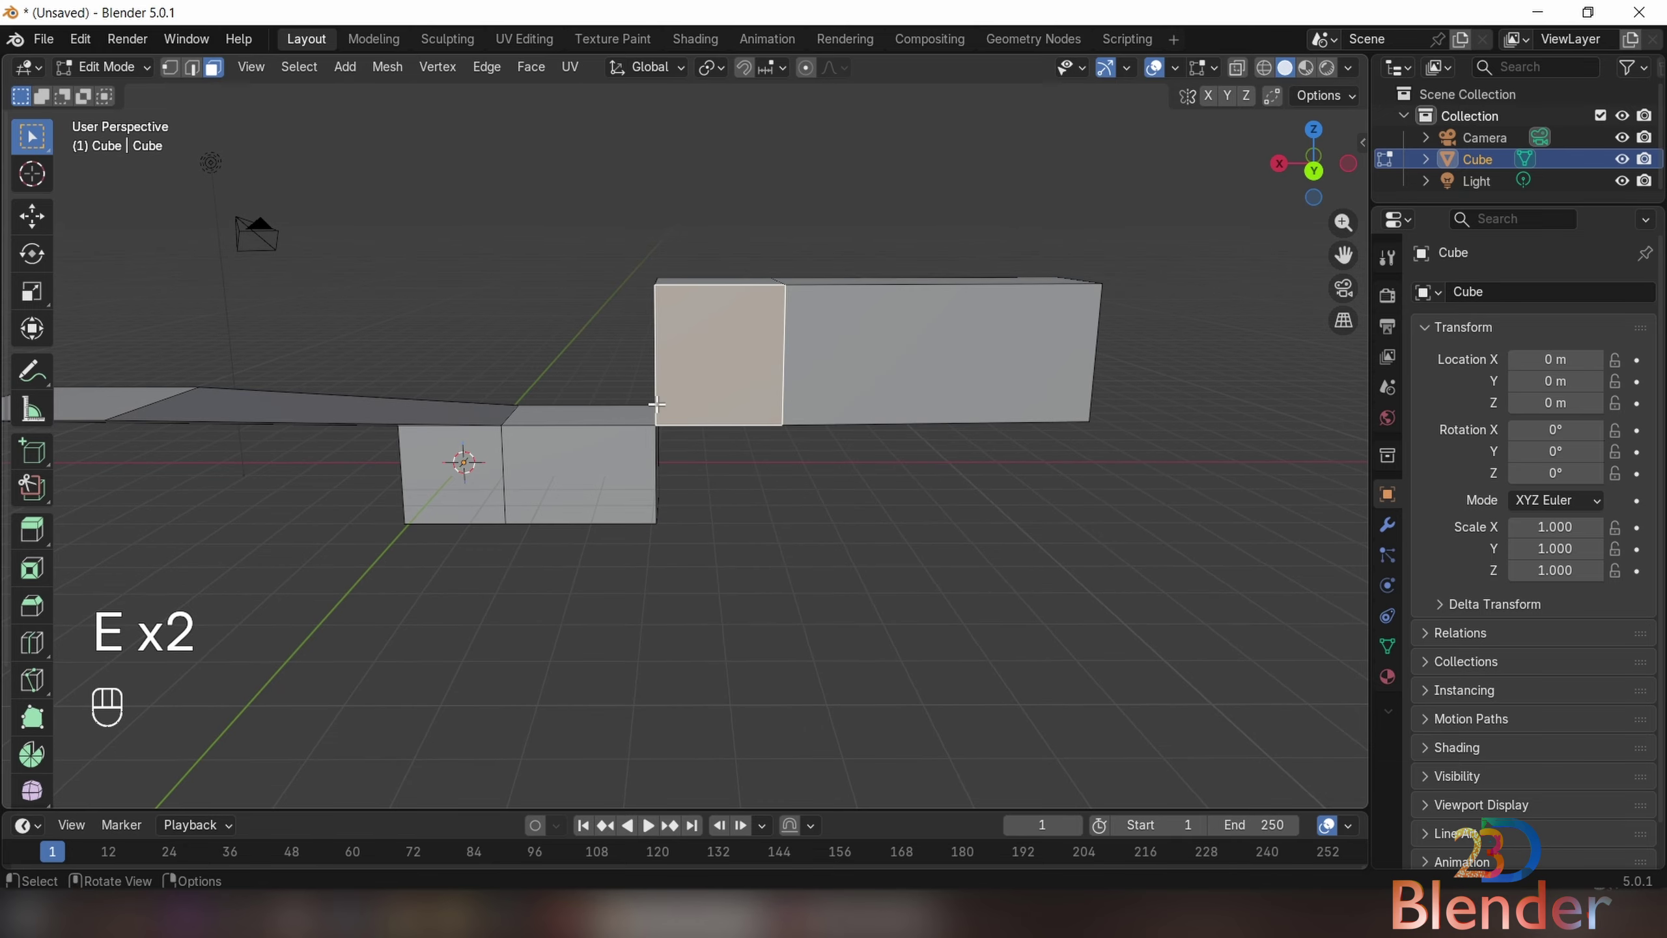
pyautogui.moveTo(700, 371); pyautogui.dragTo(929, 434, button='middle')
pyautogui.press('e')
pyautogui.click(1277, 450)
pyautogui.moveTo(525, 394); pyautogui.dragTo(632, 361, button='middle')
# - Extrude the raised block's remaining two side faces outward, one along negative Y and one along positive X
pyautogui.click(631, 339)
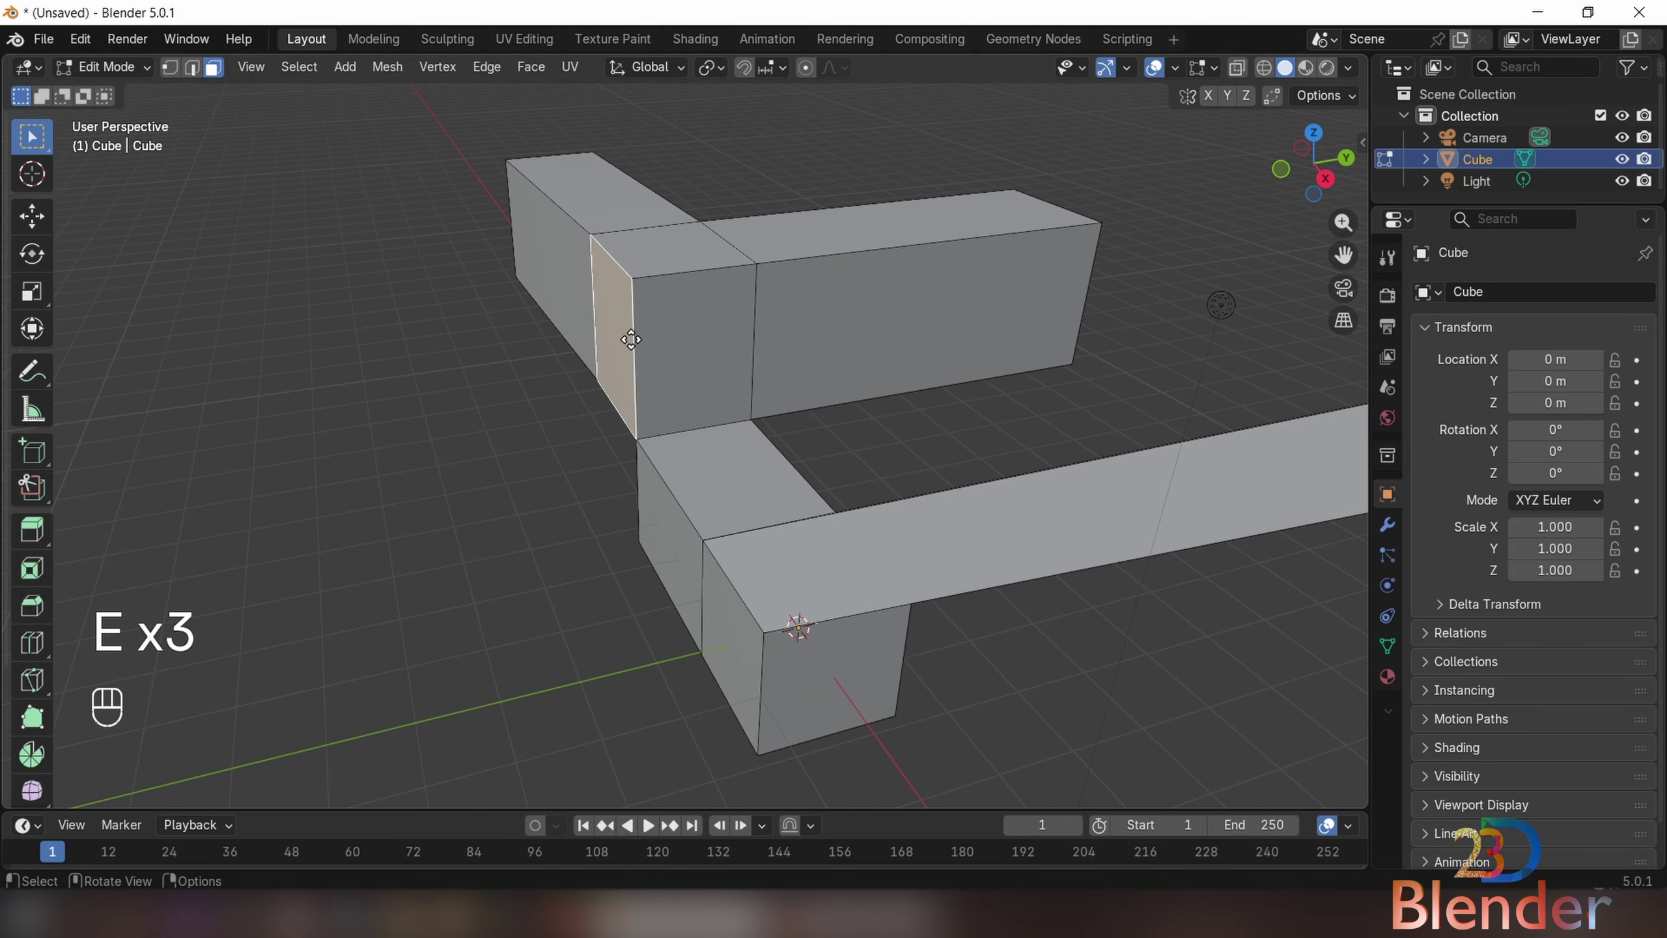
pyautogui.press('e')
pyautogui.click(421, 346)
pyautogui.scroll(-3, 421, 346)
pyautogui.moveTo(421, 346); pyautogui.dragTo(834, 421, button='middle')
pyautogui.click(712, 373)
pyautogui.press('e')
pyautogui.click(1041, 474)
# - Extrude the raised block's top face upward into a tall column, and inspect the whole shape in Object Mode
pyautogui.click(684, 334)
pyautogui.press('e')
pyautogui.click(770, 192)
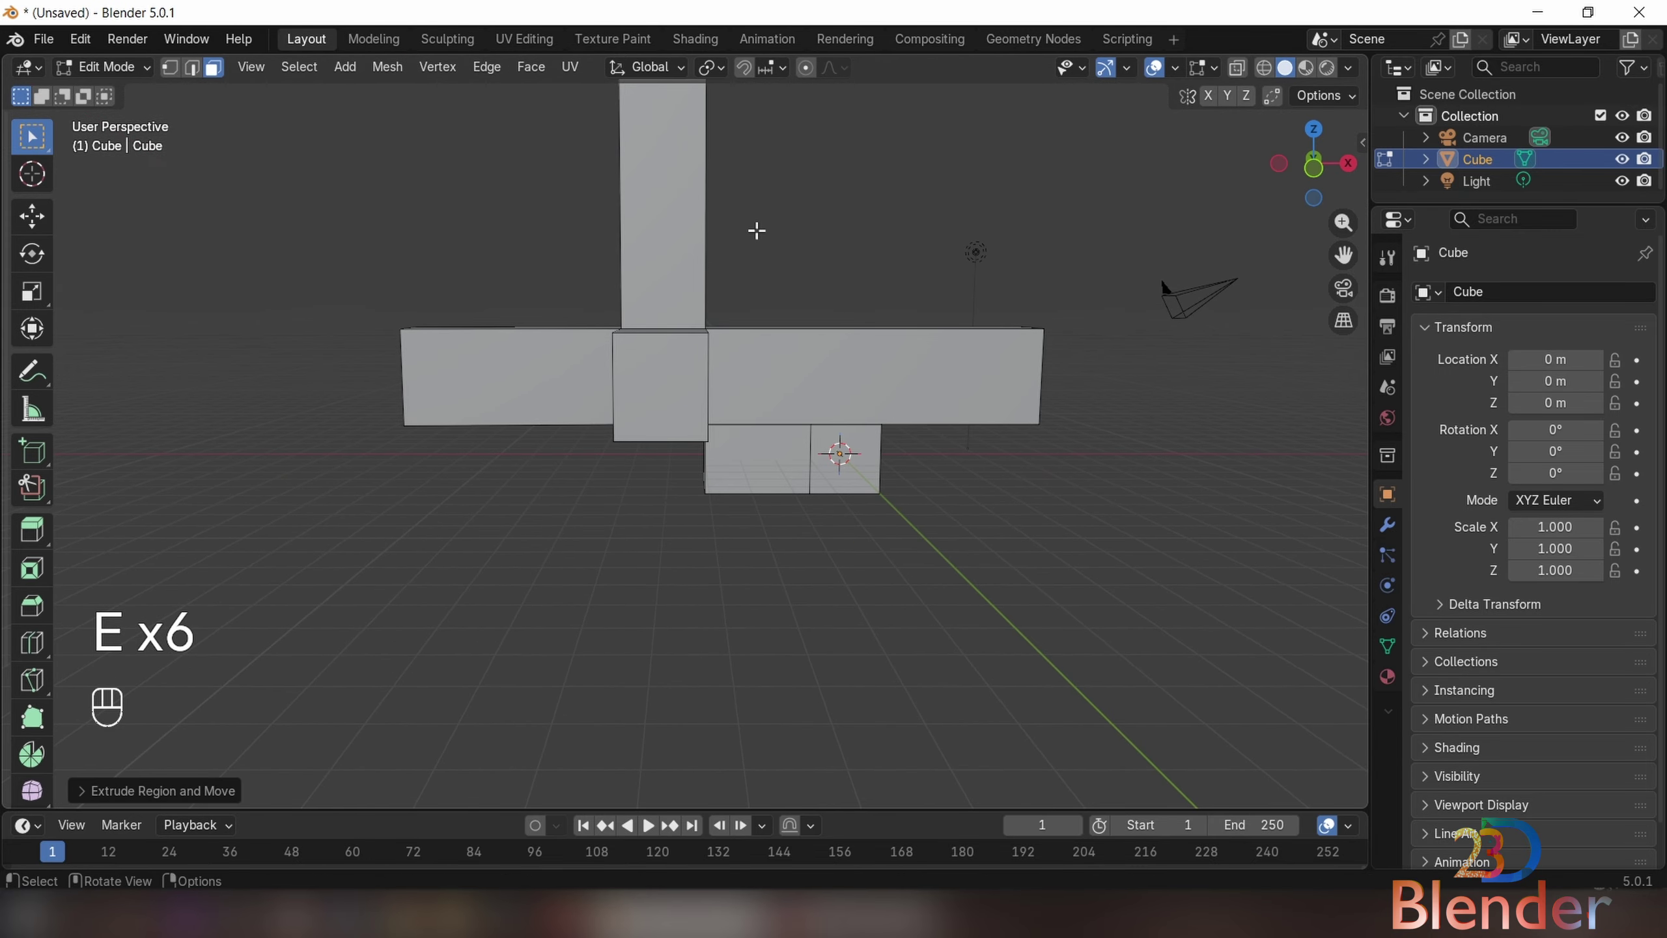
pyautogui.moveTo(755, 231); pyautogui.dragTo(364, 261, button='middle')
pyautogui.scroll(-3, 517, 350)
pyautogui.moveTo(517, 350); pyautogui.dragTo(778, 435, button='middle')
pyautogui.scroll(3, 538, 416)
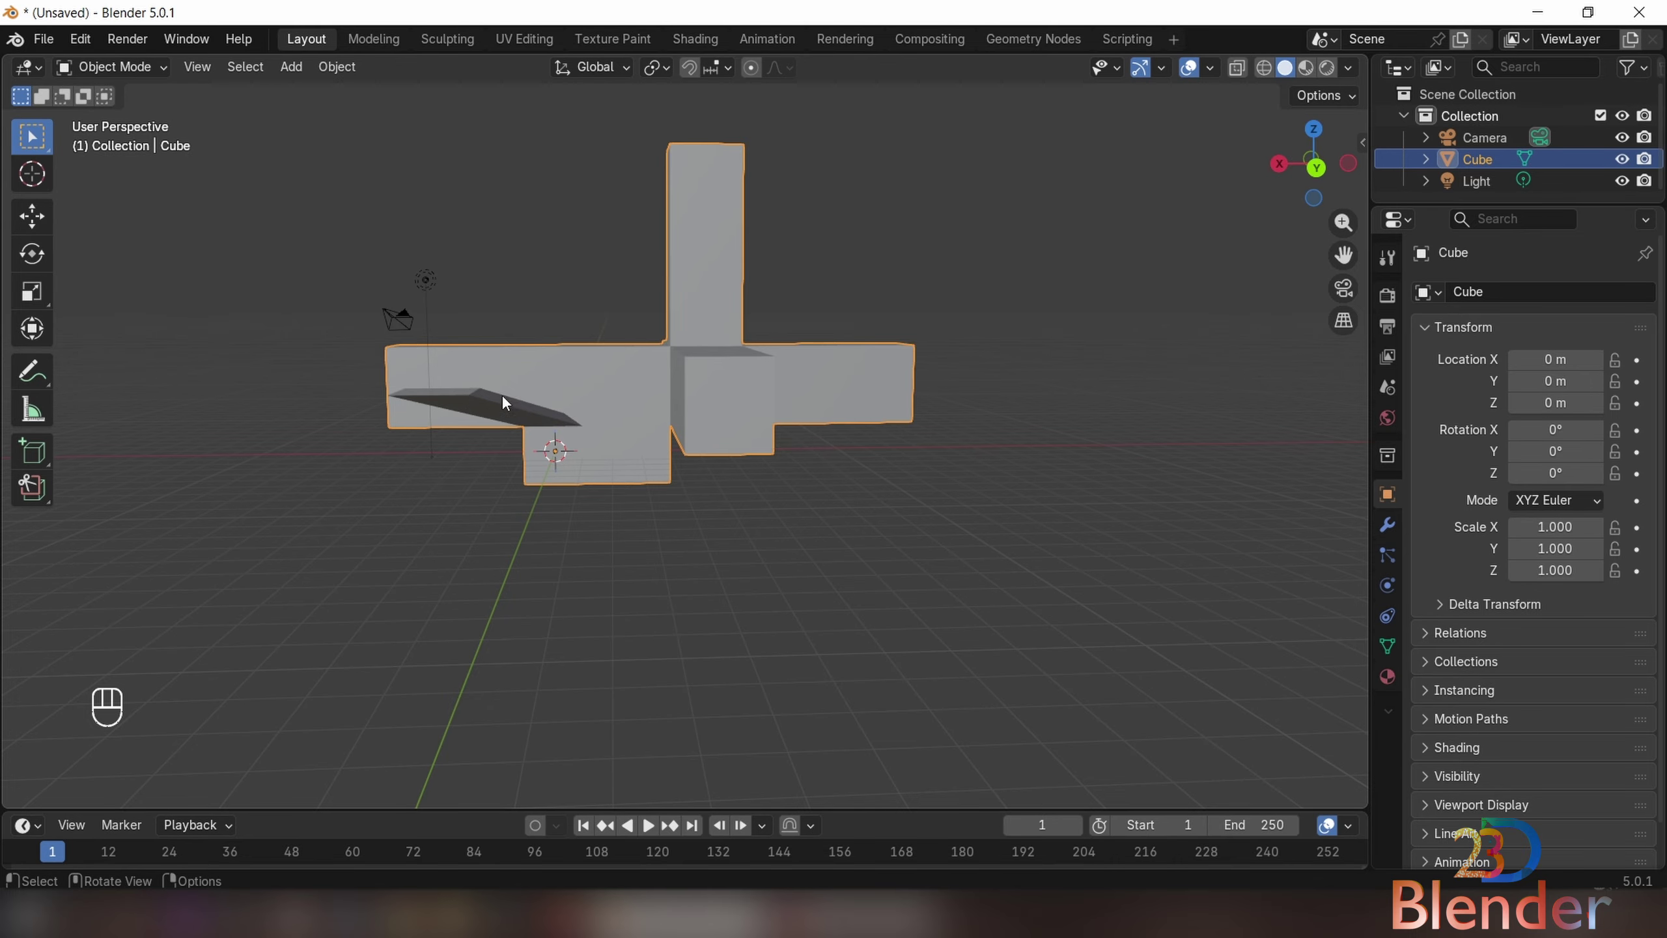
pyautogui.moveTo(503, 402); pyautogui.dragTo(917, 420, button='middle')
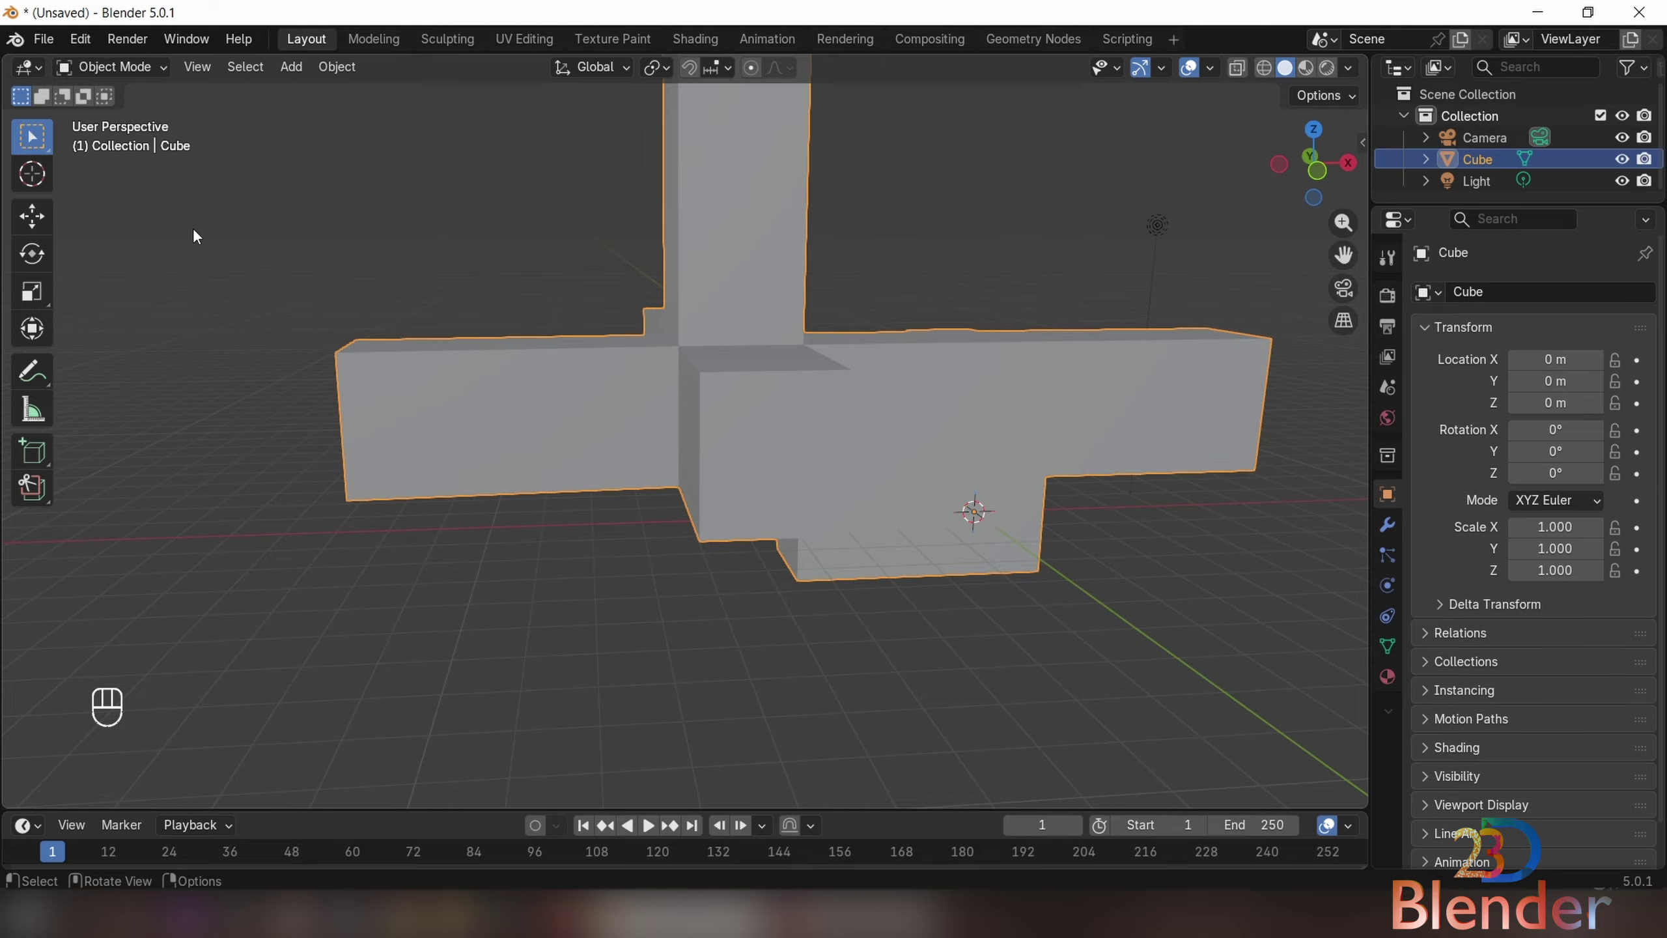
# - Start a new General file without saving the changes to the current one
pyautogui.click(44, 38)
pyautogui.moveTo(89, 65)
pyautogui.click(303, 63)
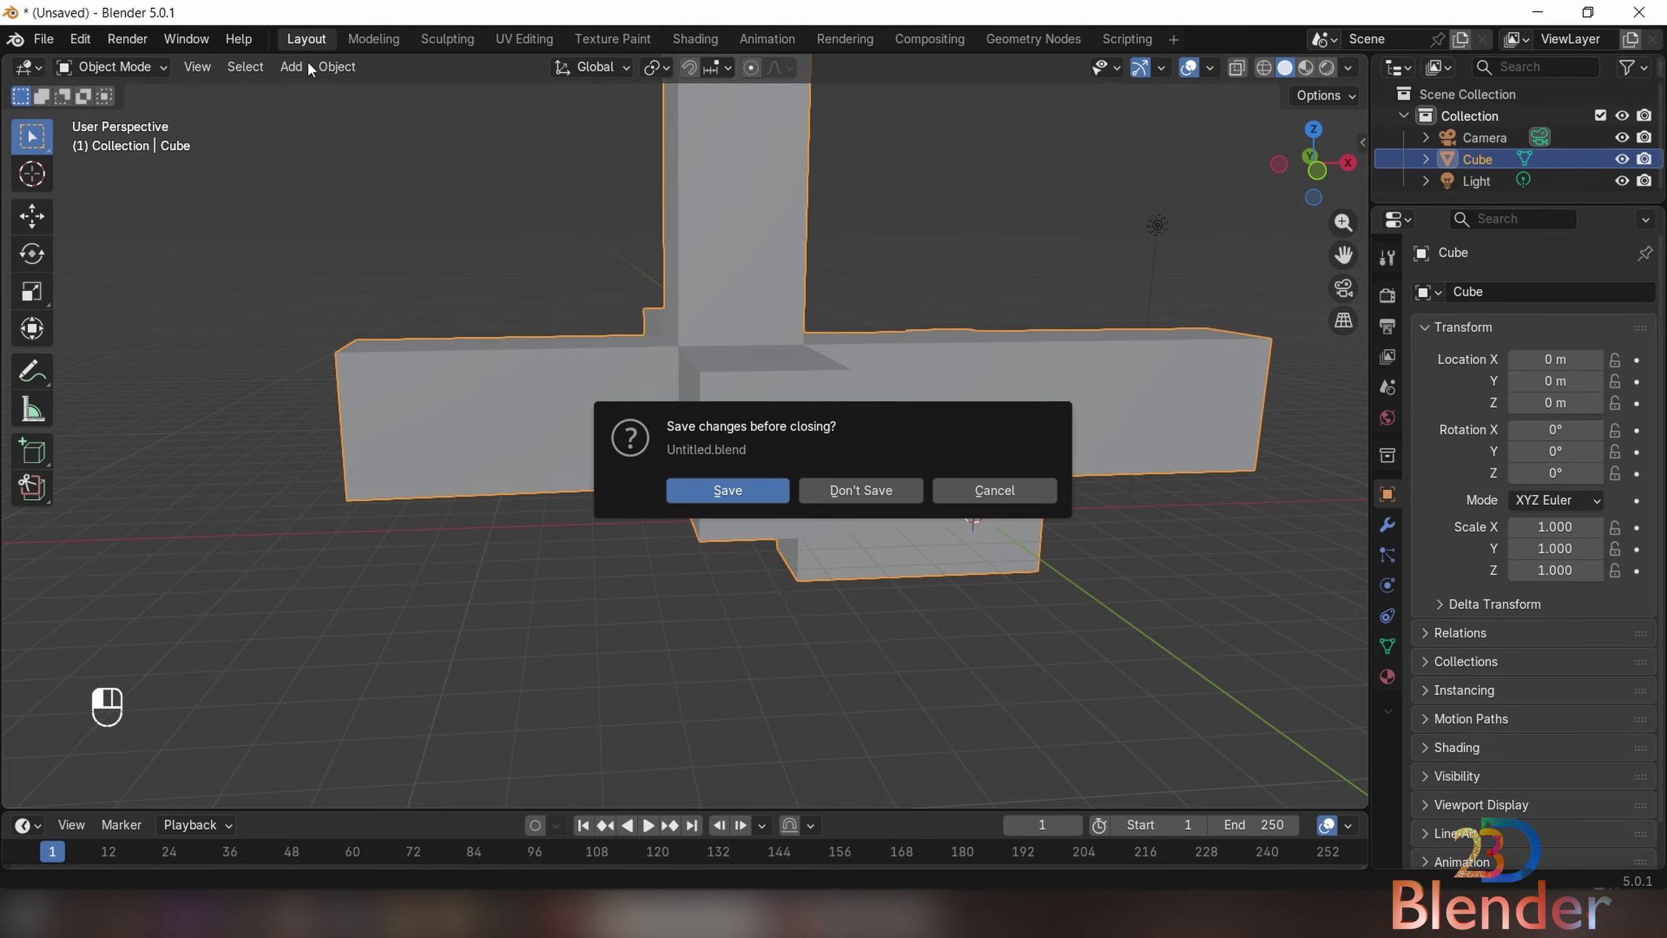
pyautogui.click(860, 490)
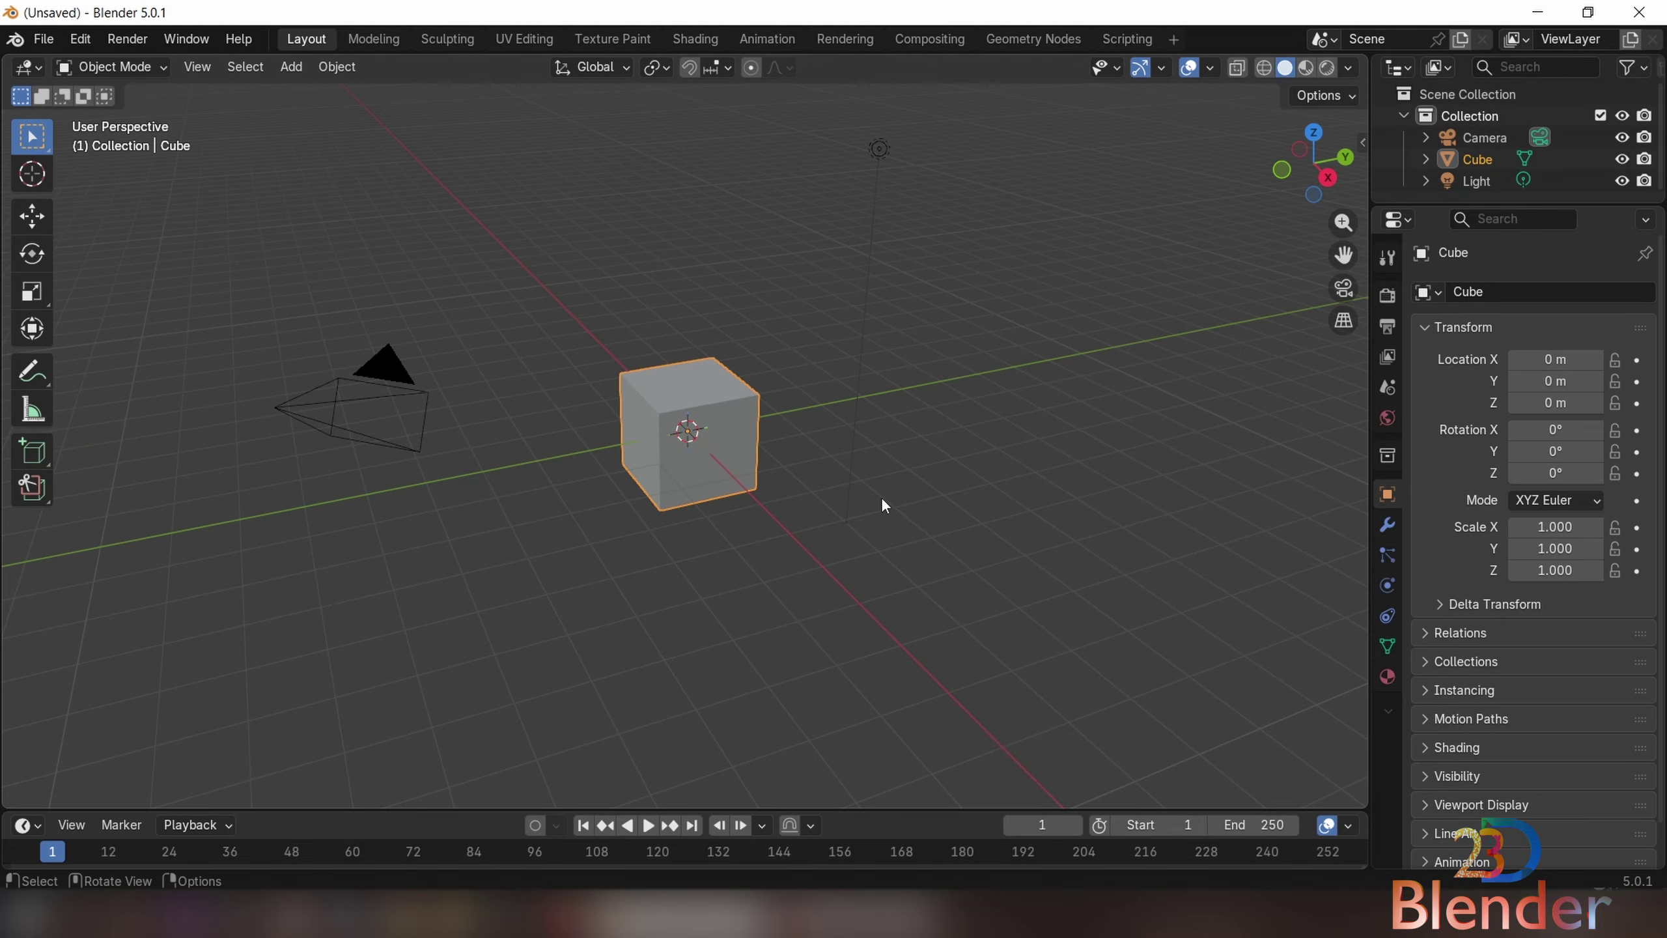
# - Delete the default cube from the new scene
pyautogui.moveTo(881, 497); pyautogui.dragTo(916, 434, button='middle')
pyautogui.scroll(3, 711, 456)
pyautogui.scroll(-3, 715, 463)
pyautogui.scroll(2, 814, 465)
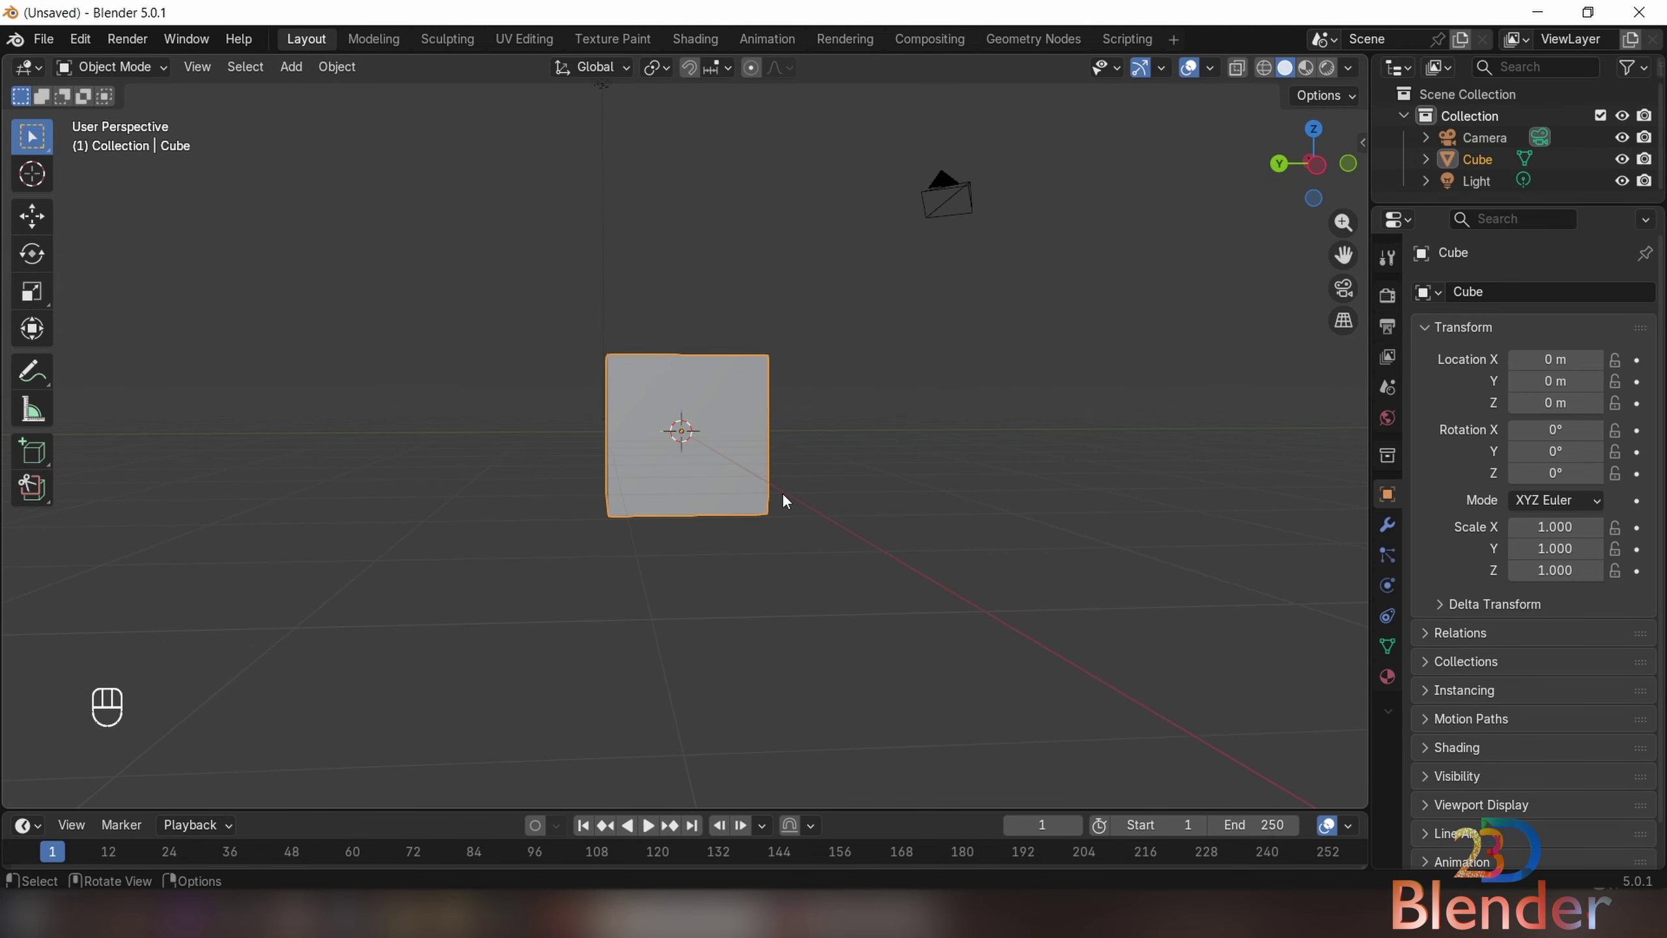
pyautogui.press('x')
pyautogui.click(705, 478)
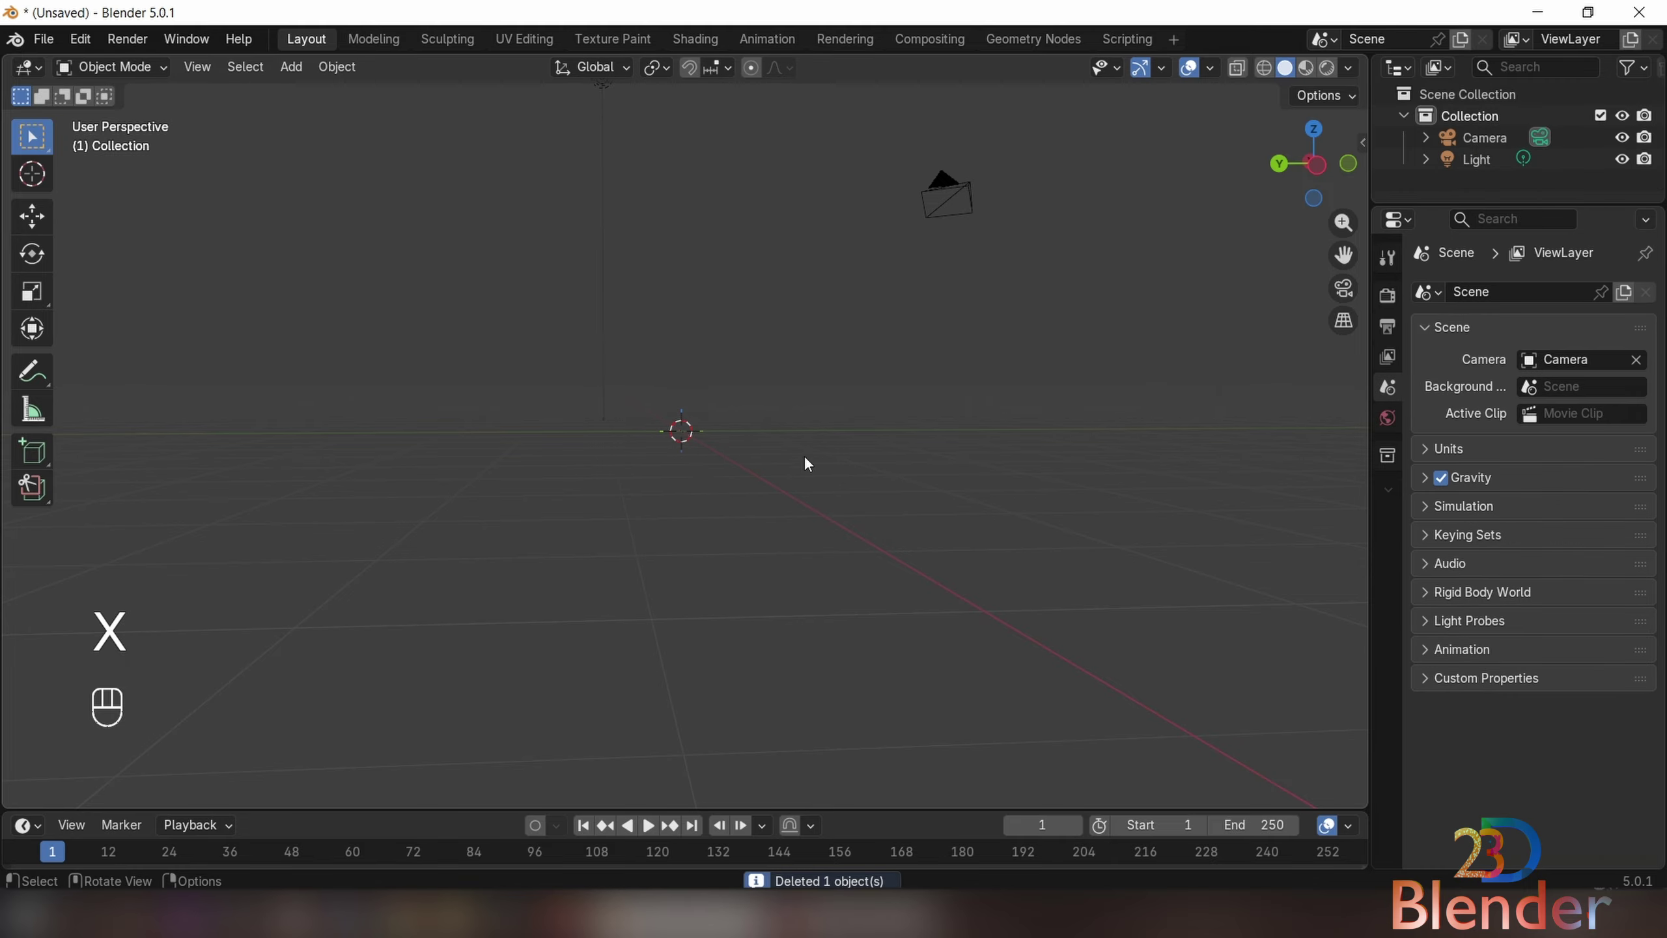
pyautogui.moveTo(803, 455); pyautogui.dragTo(488, 234, button='middle')
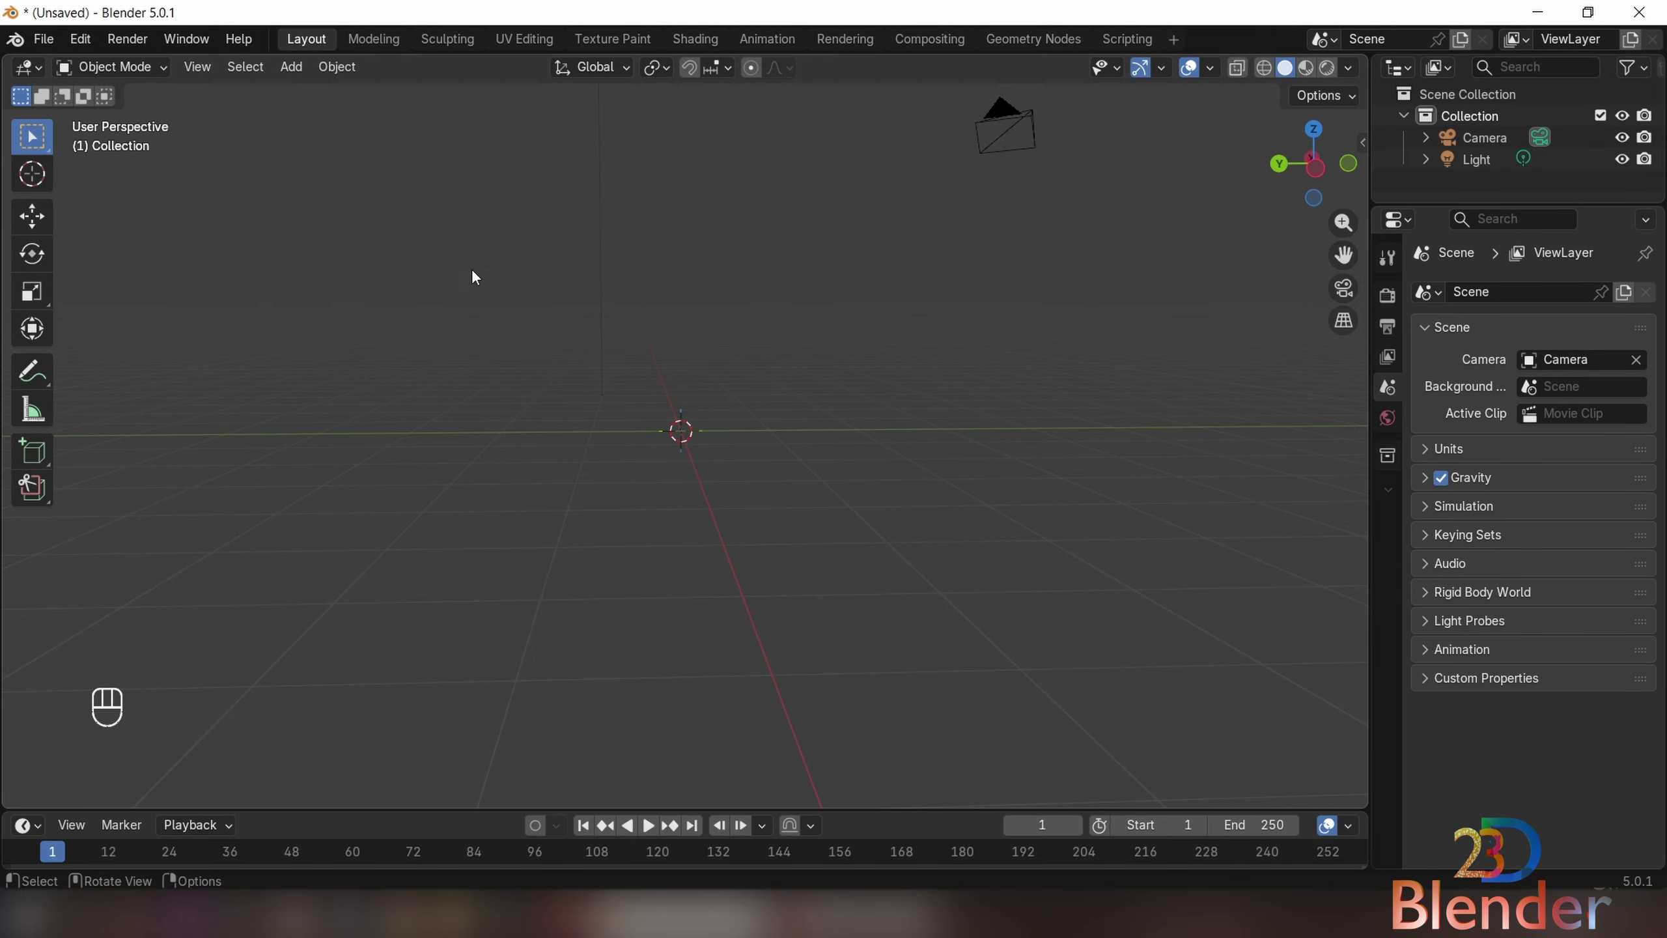
# - Add the pexels living room photo from the simple living room project folder to the scene as a reference image
pyautogui.hotkey('shift', 'a')
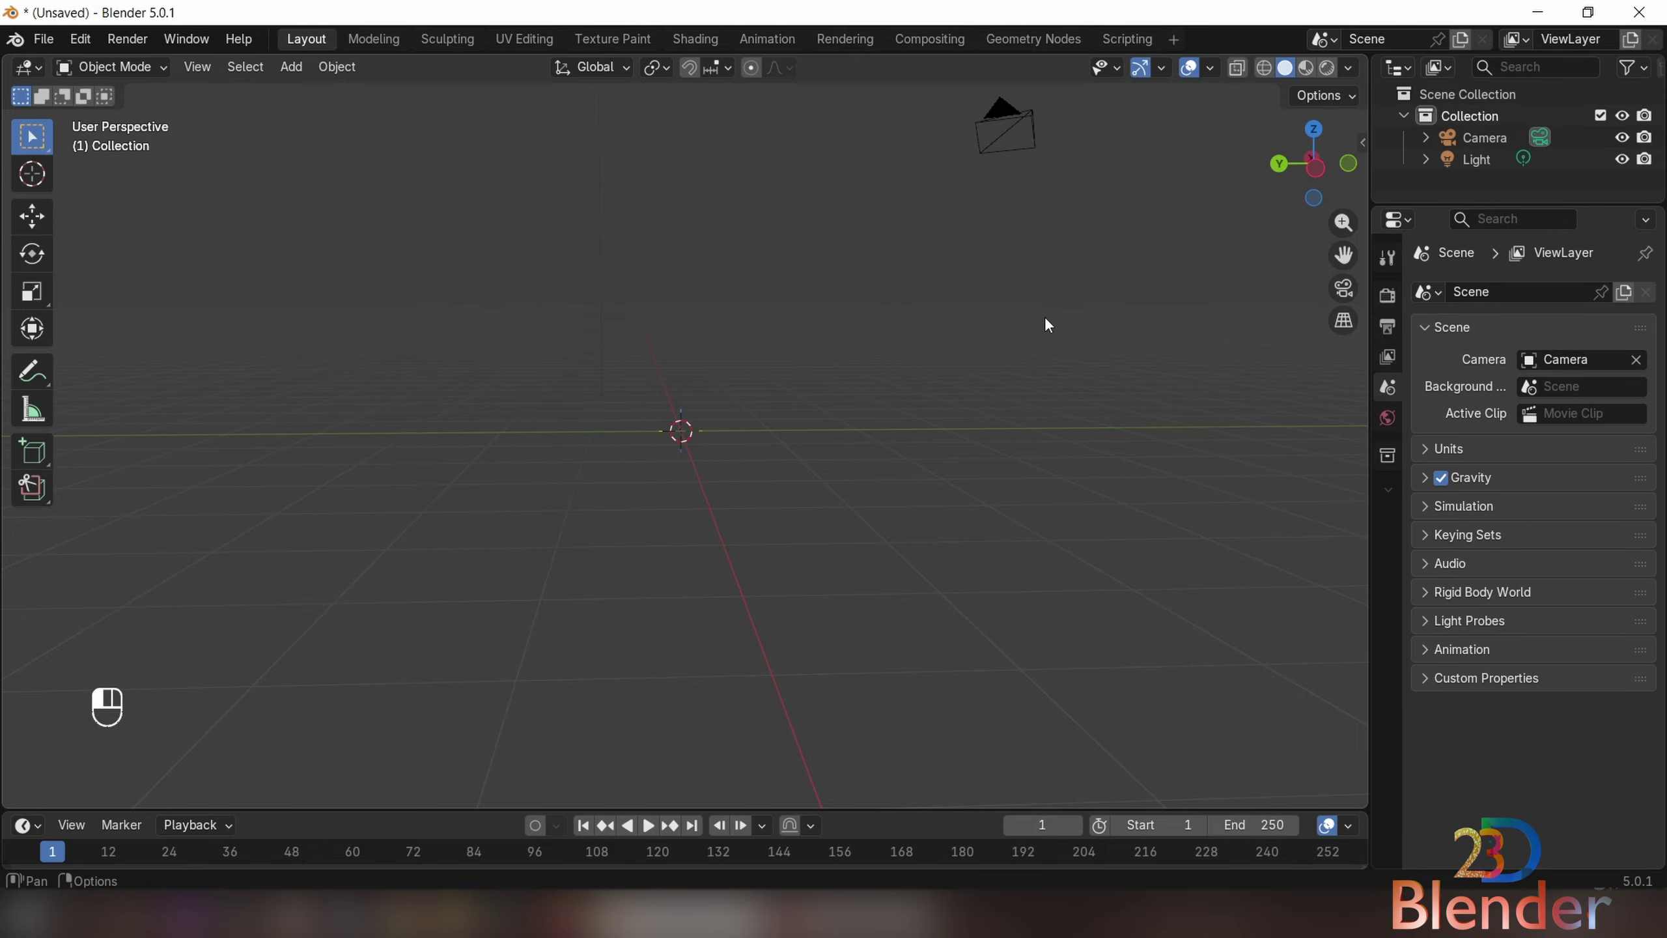
pyautogui.hotkey('shift', 'a')
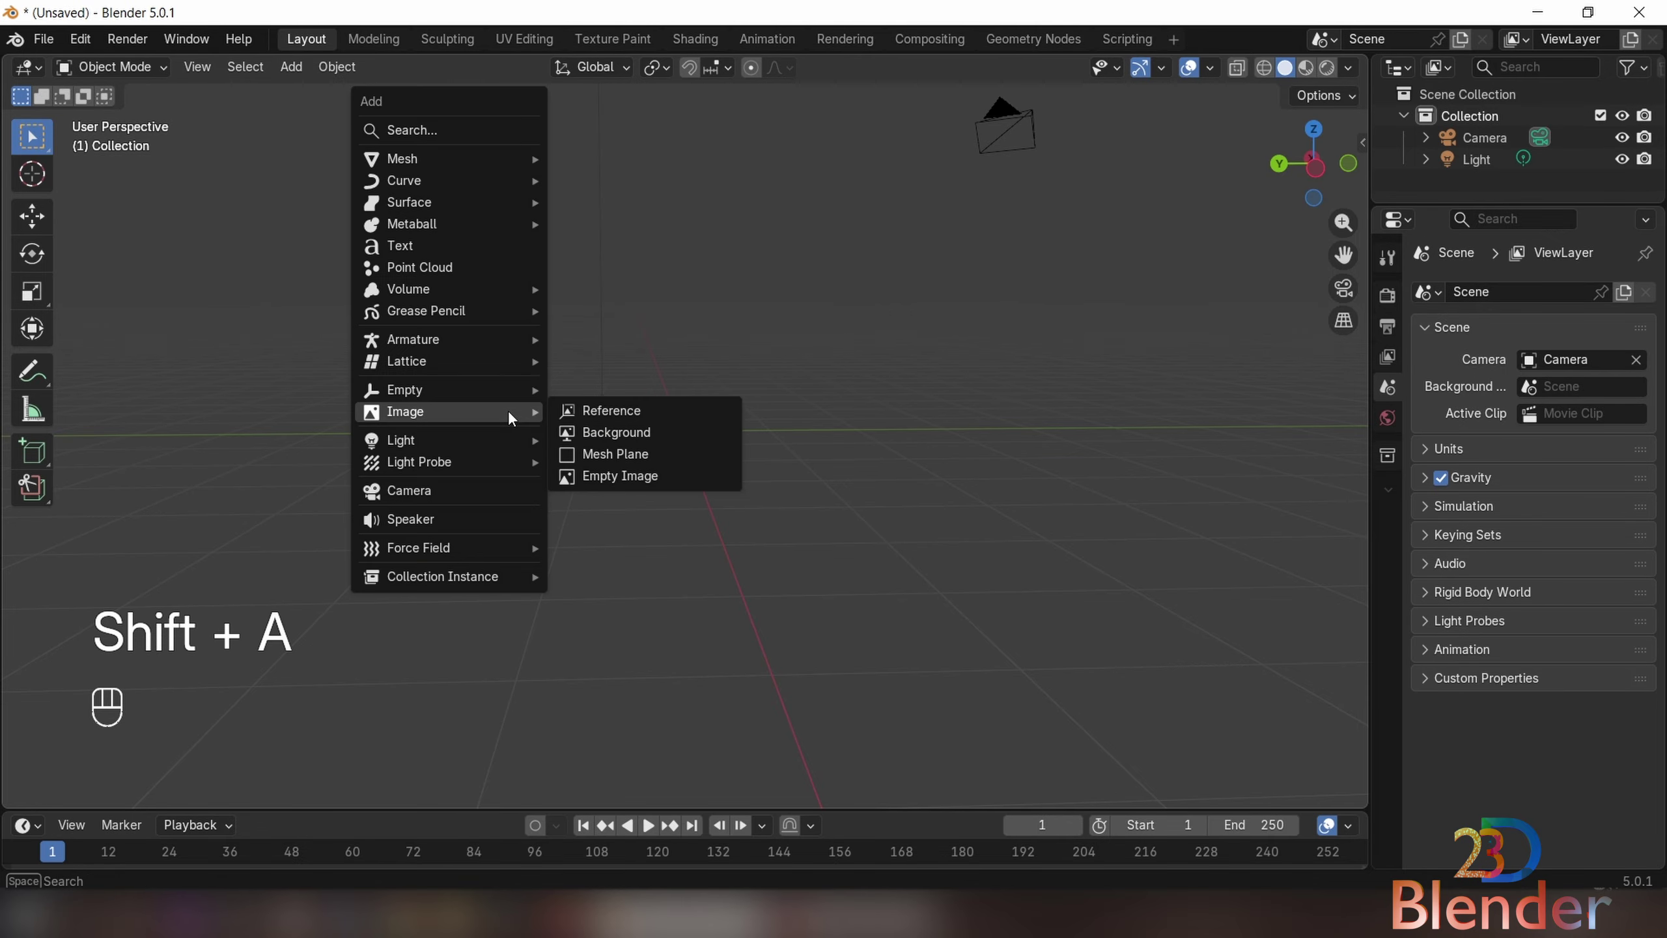
pyautogui.moveTo(446, 157)
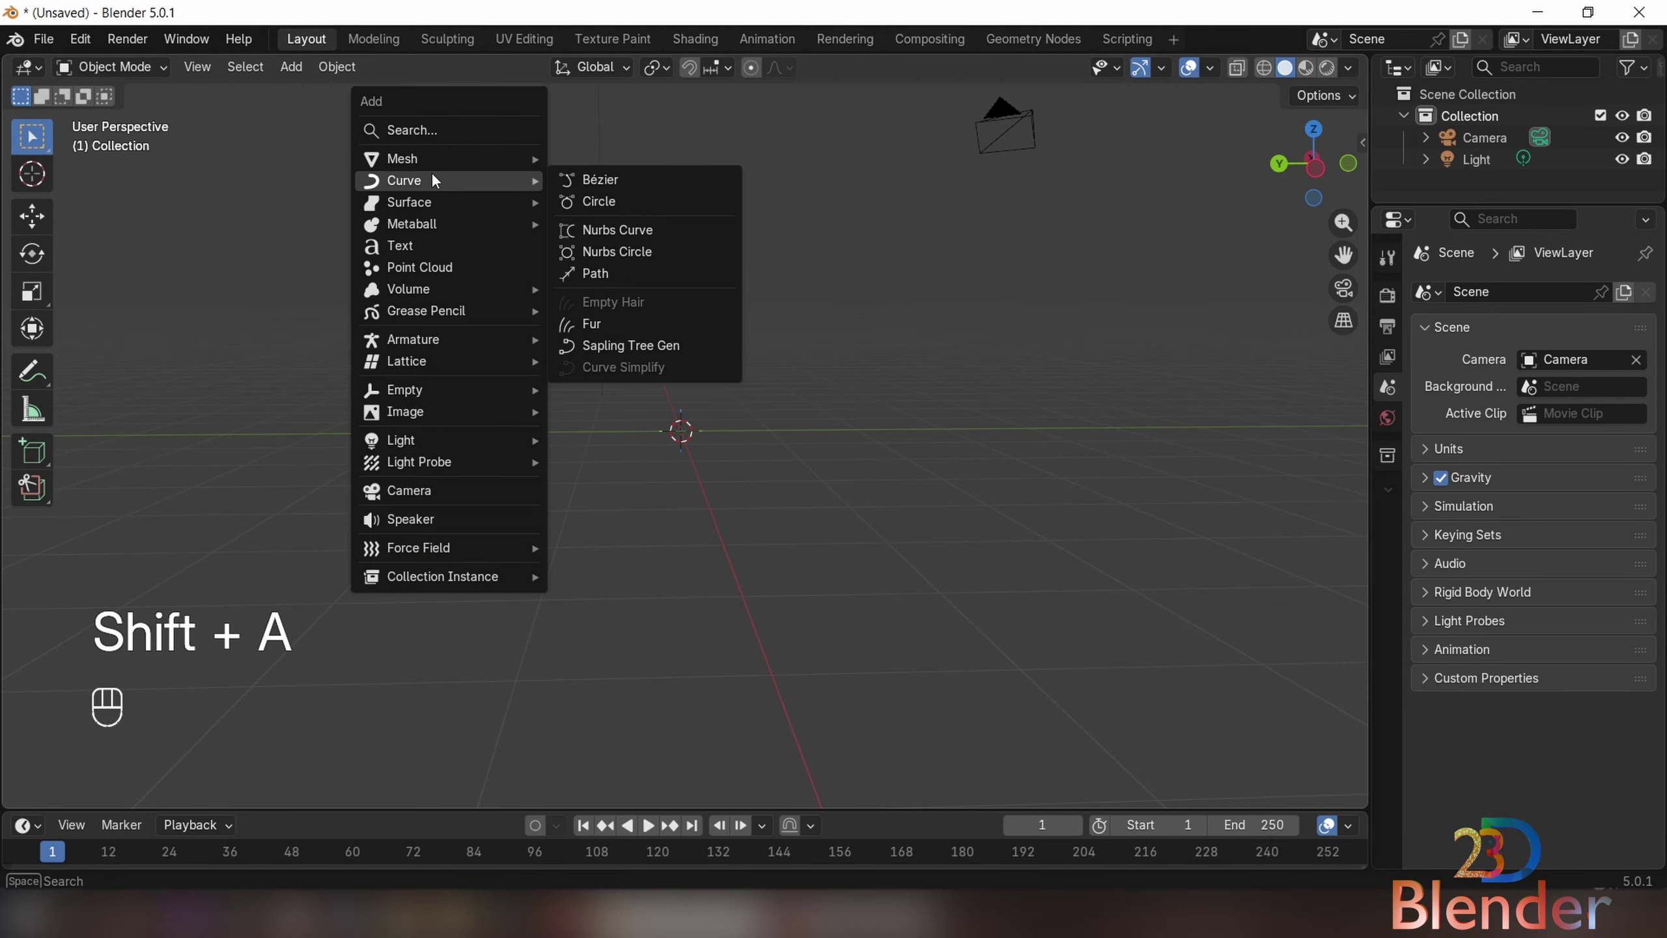
pyautogui.moveTo(421, 158)
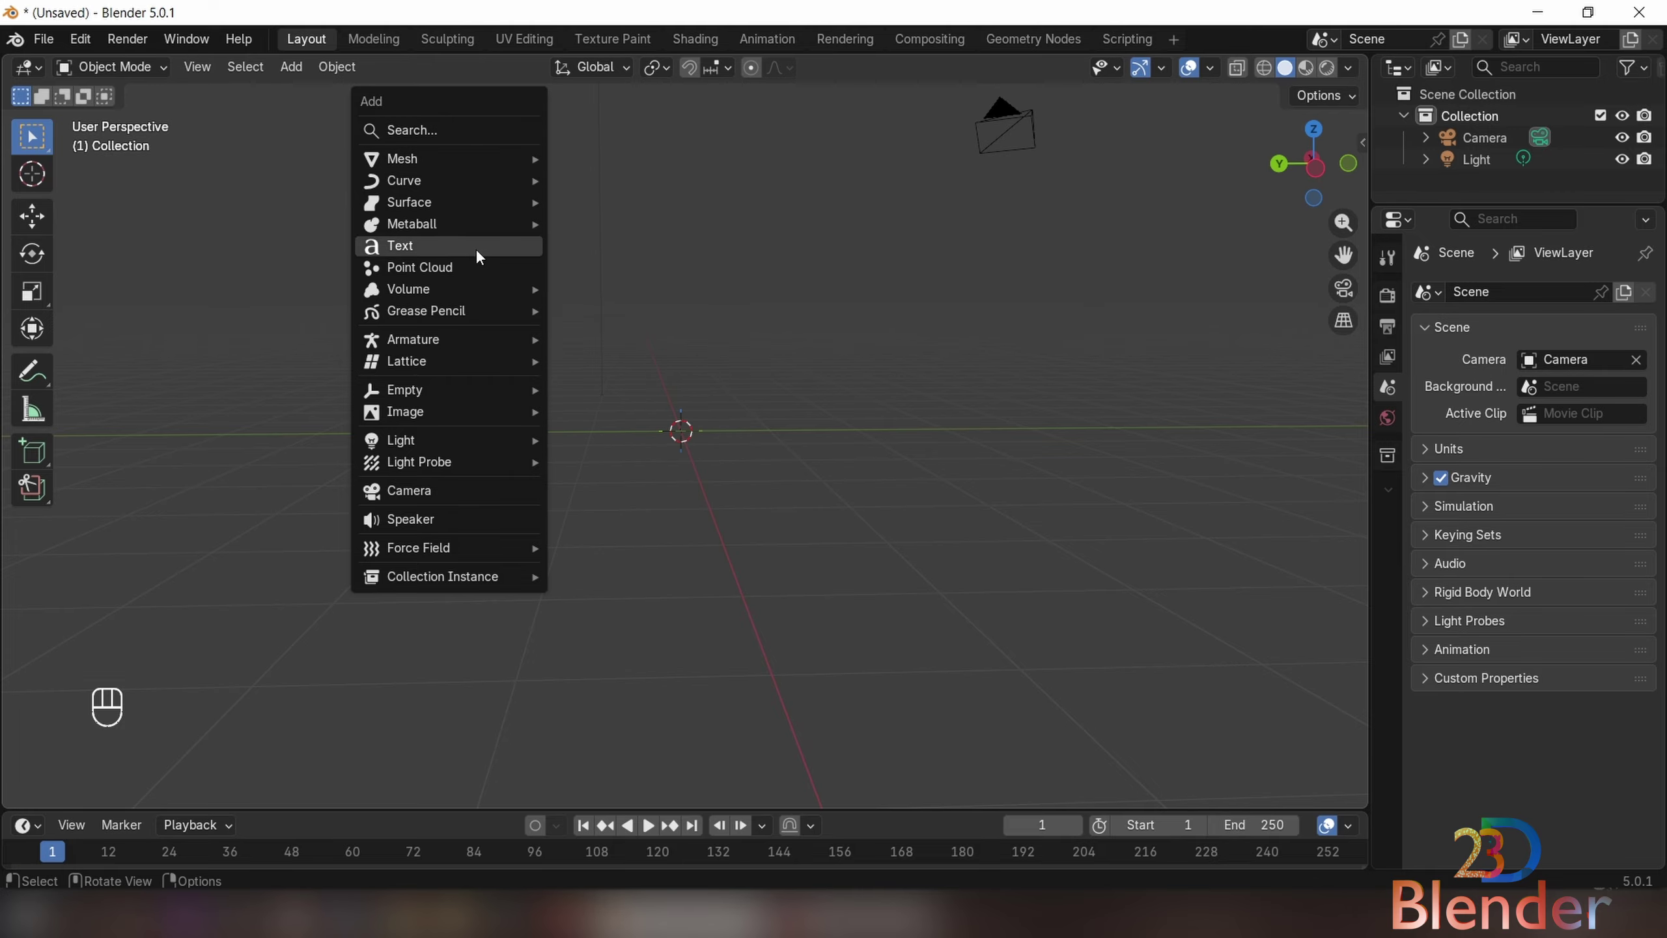
pyautogui.moveTo(452, 184)
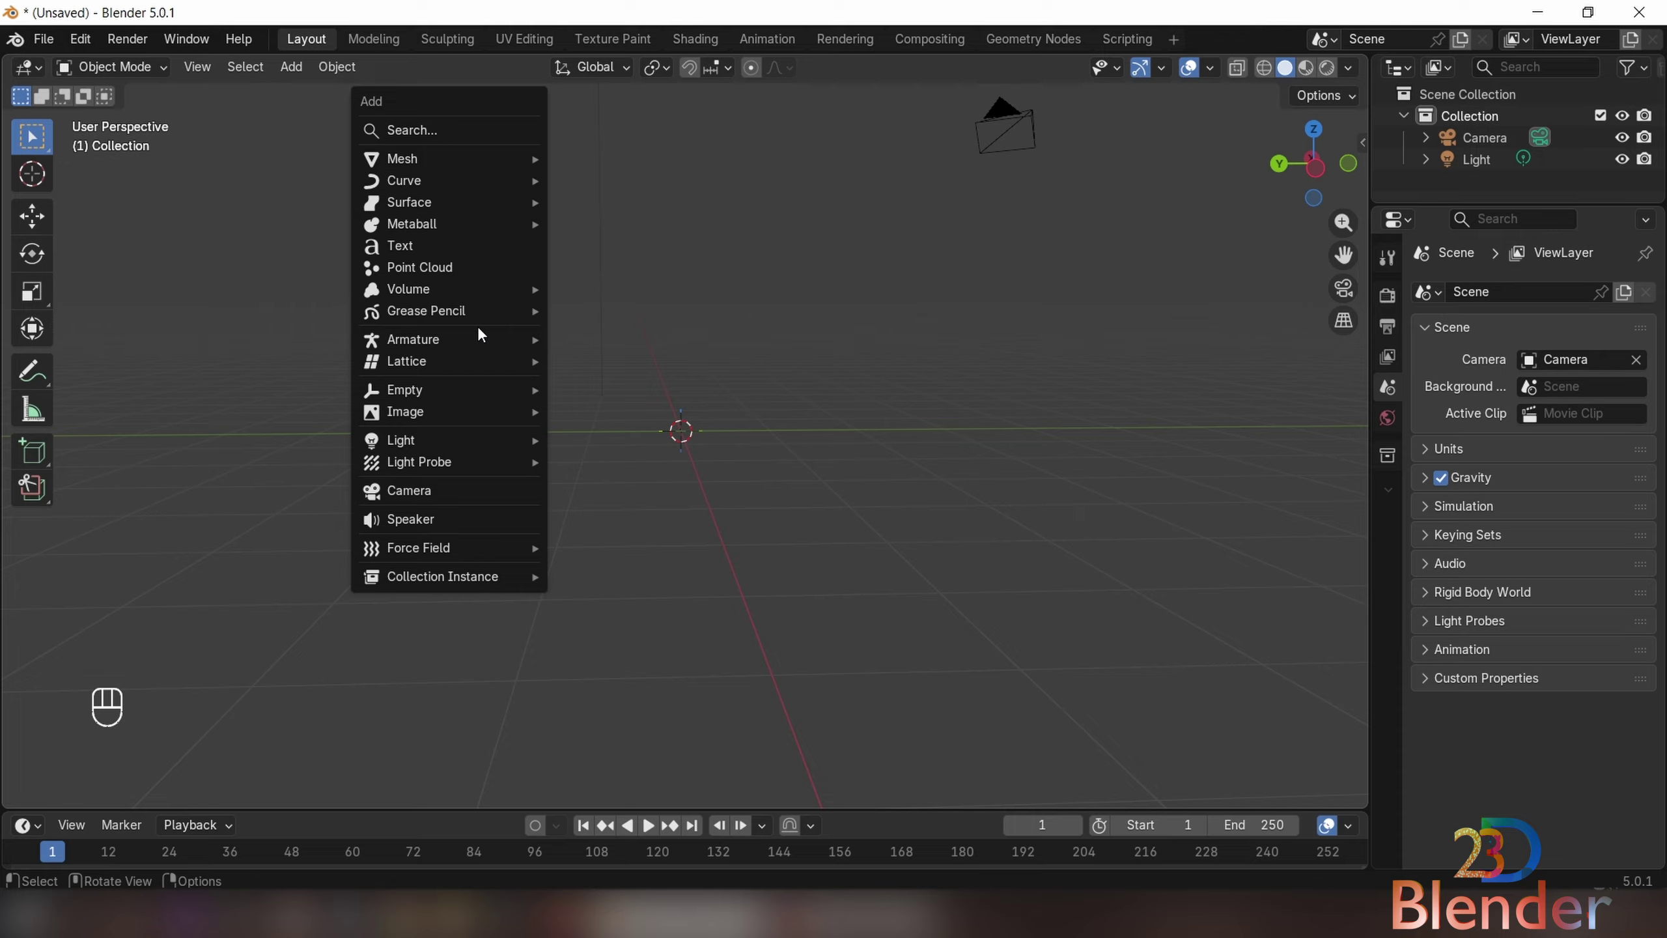
pyautogui.moveTo(455, 415)
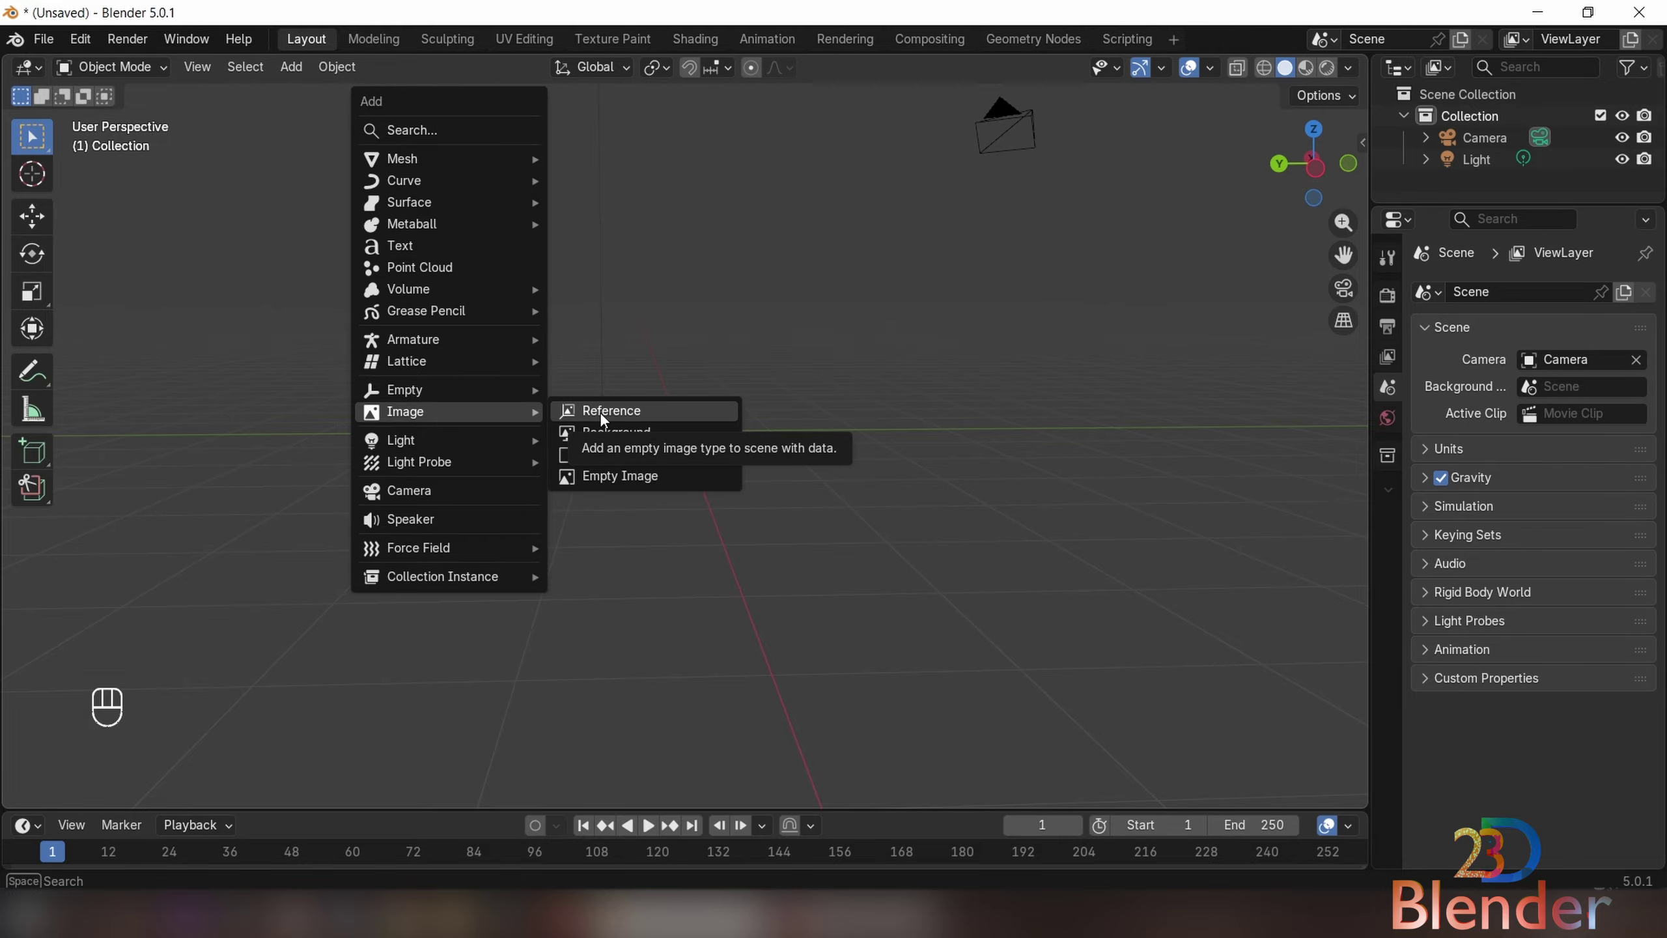
pyautogui.click(639, 408)
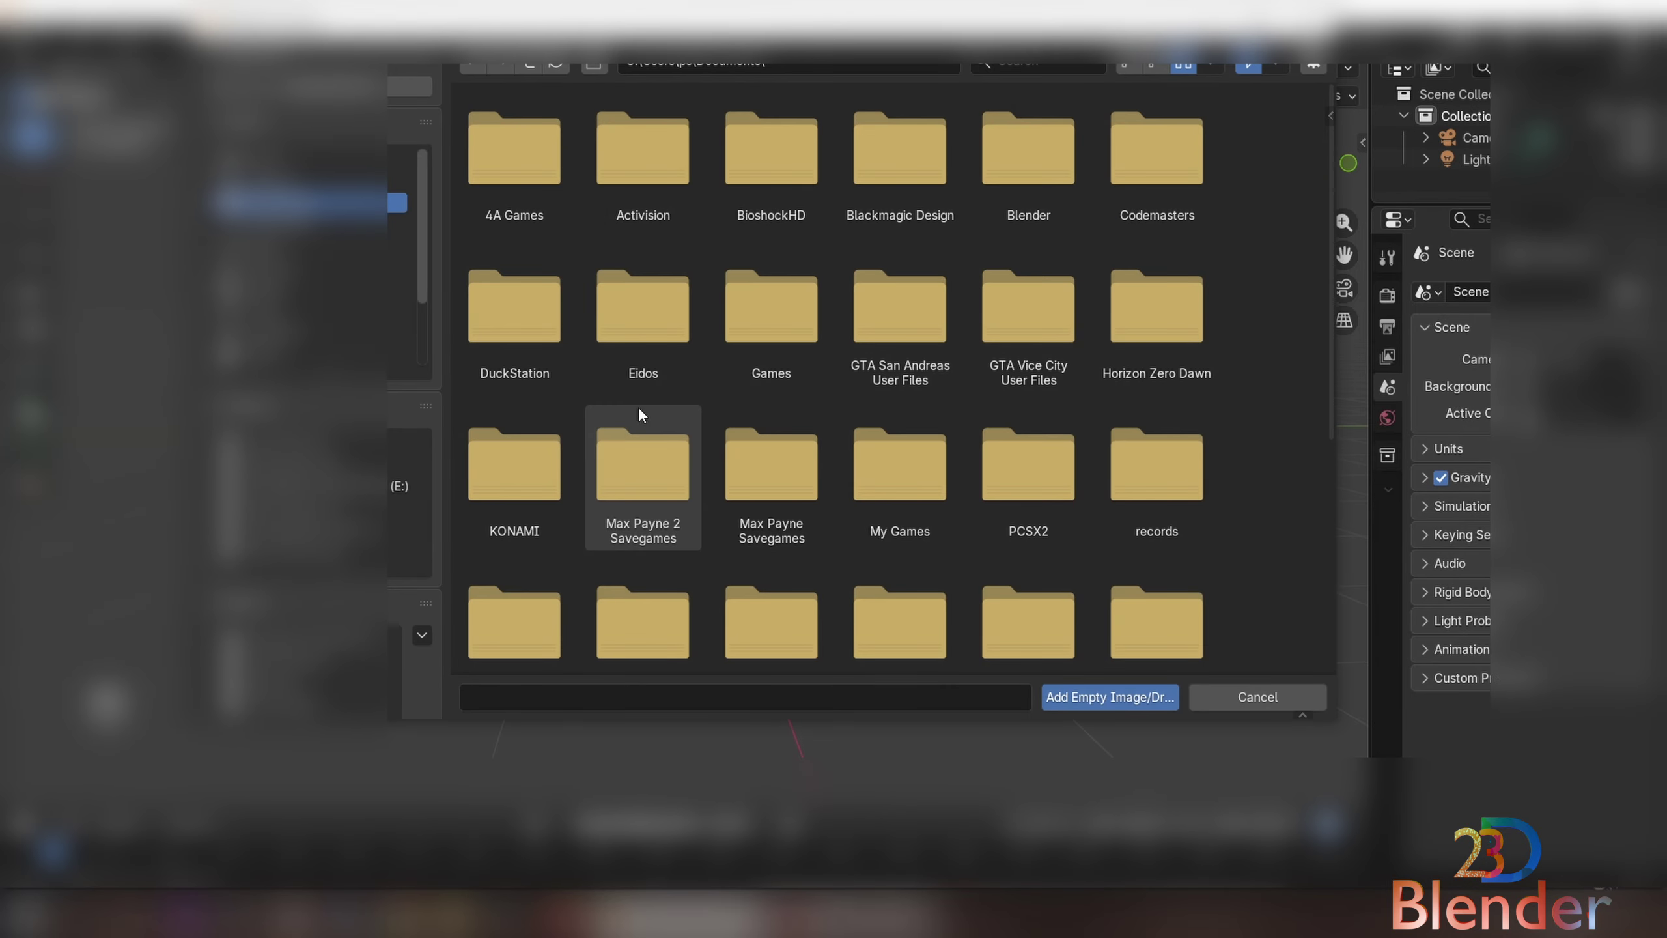
pyautogui.moveTo(656, 25); pyautogui.dragTo(600, 28)
pyautogui.scroll(-3, 296, 558)
pyautogui.click(295, 558)
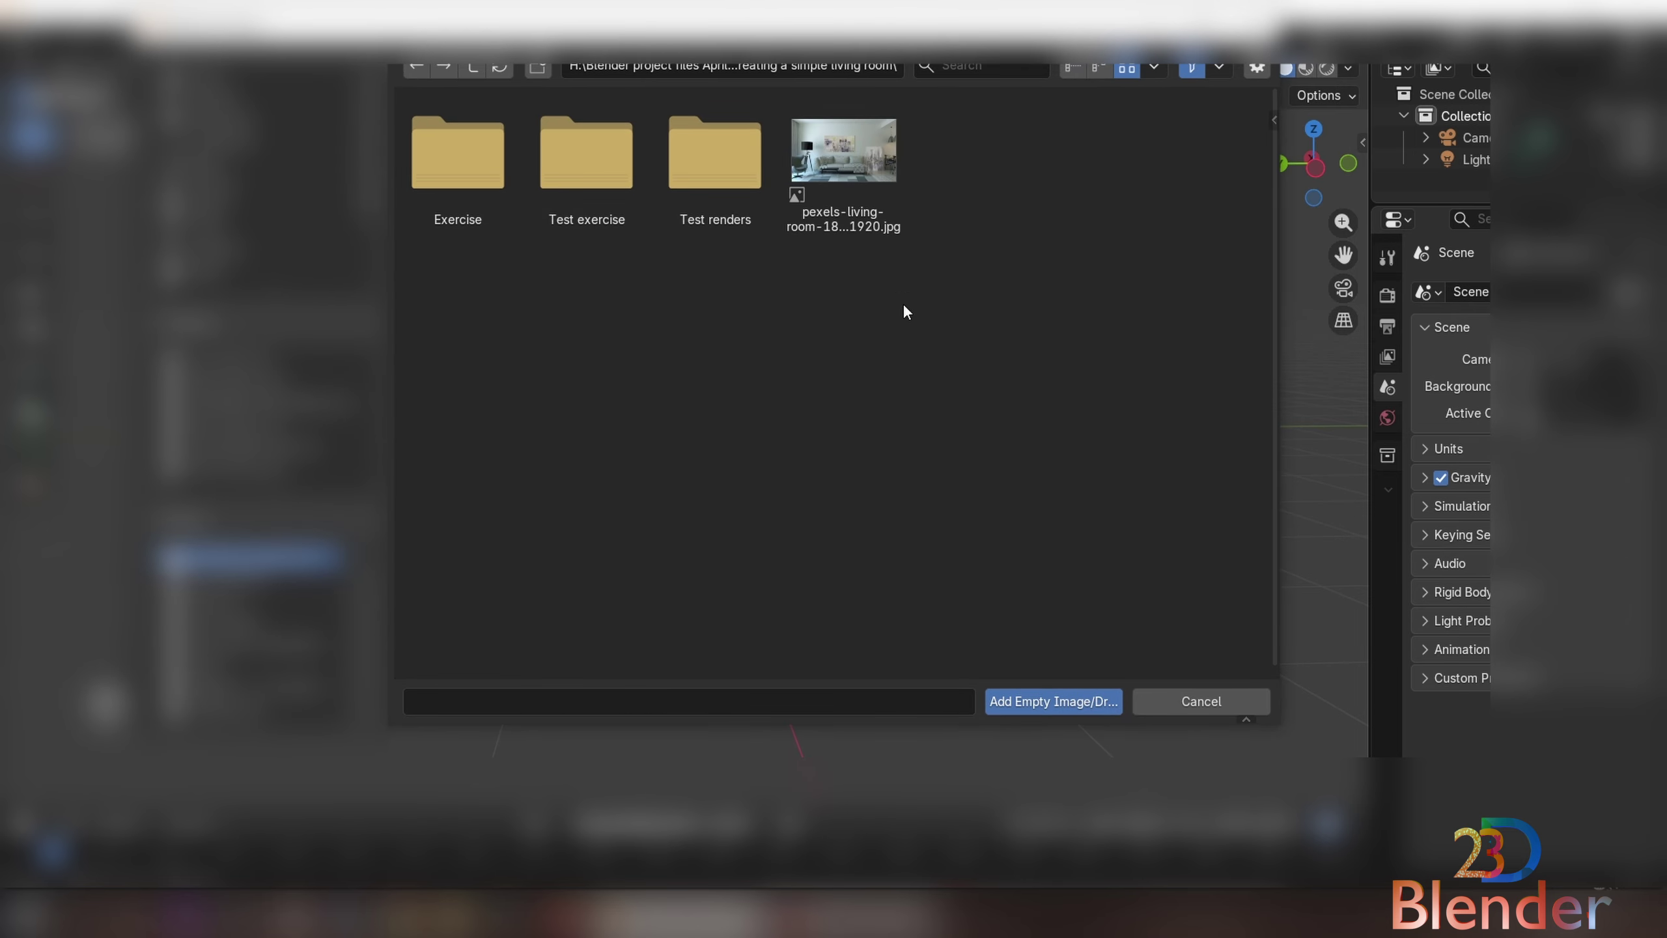
pyautogui.doubleClick(844, 186)
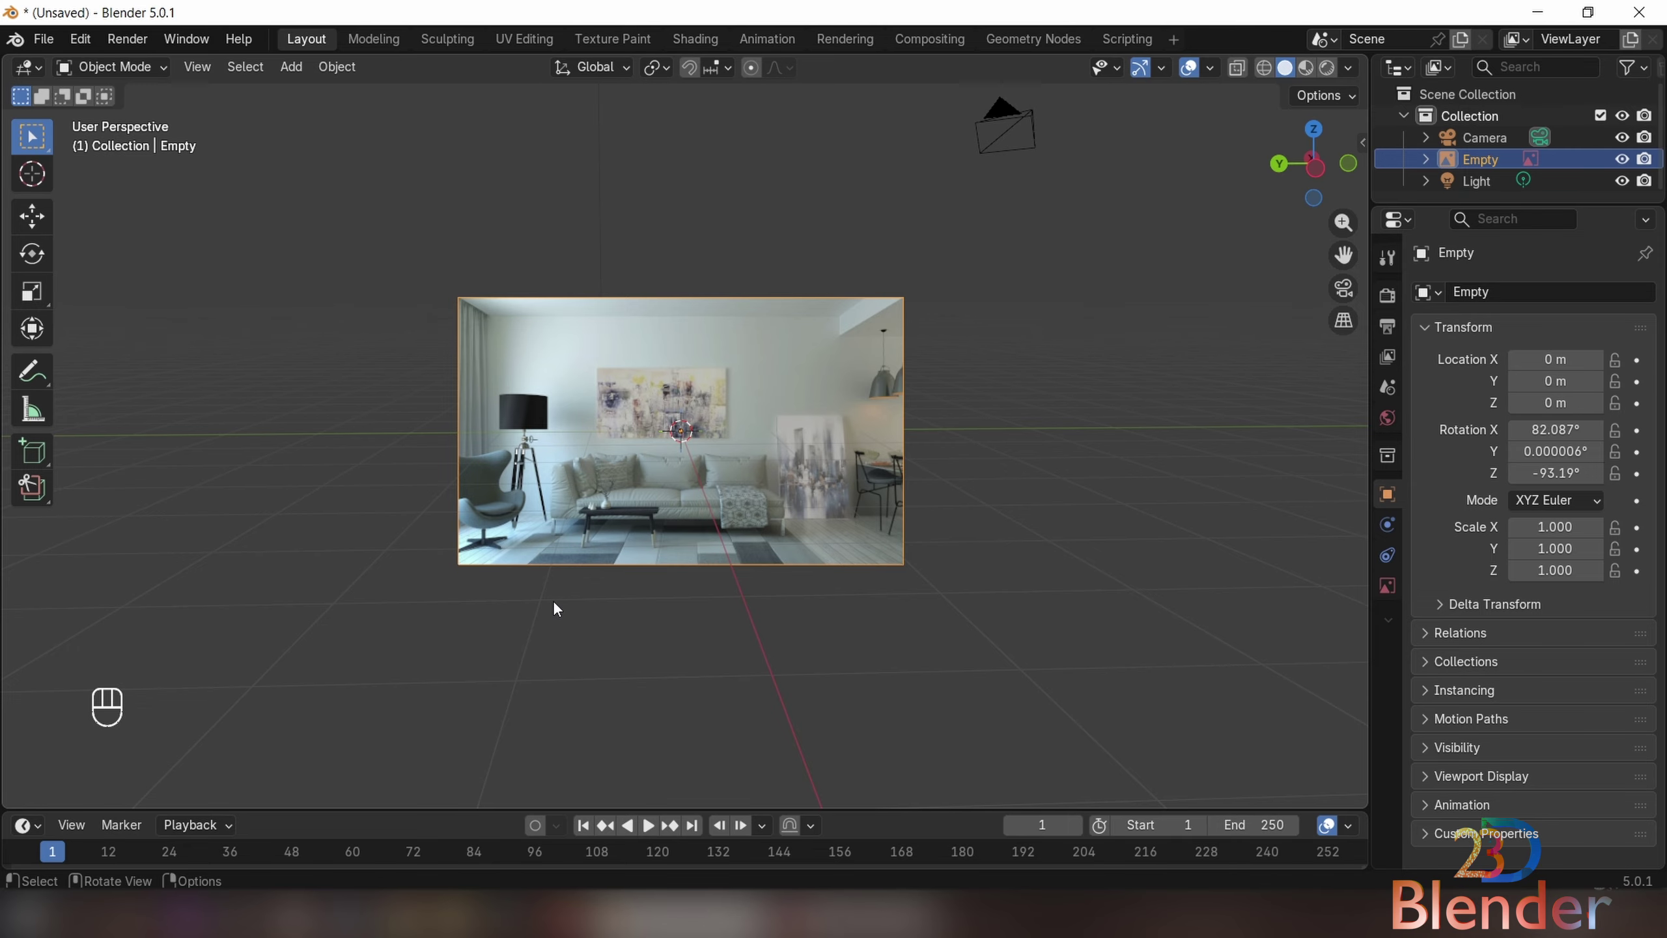
# - In the front orthographic view, add the same living room photo as a second reference image aligned to that view
pyautogui.moveTo(536, 614); pyautogui.dragTo(649, 603, button='middle')
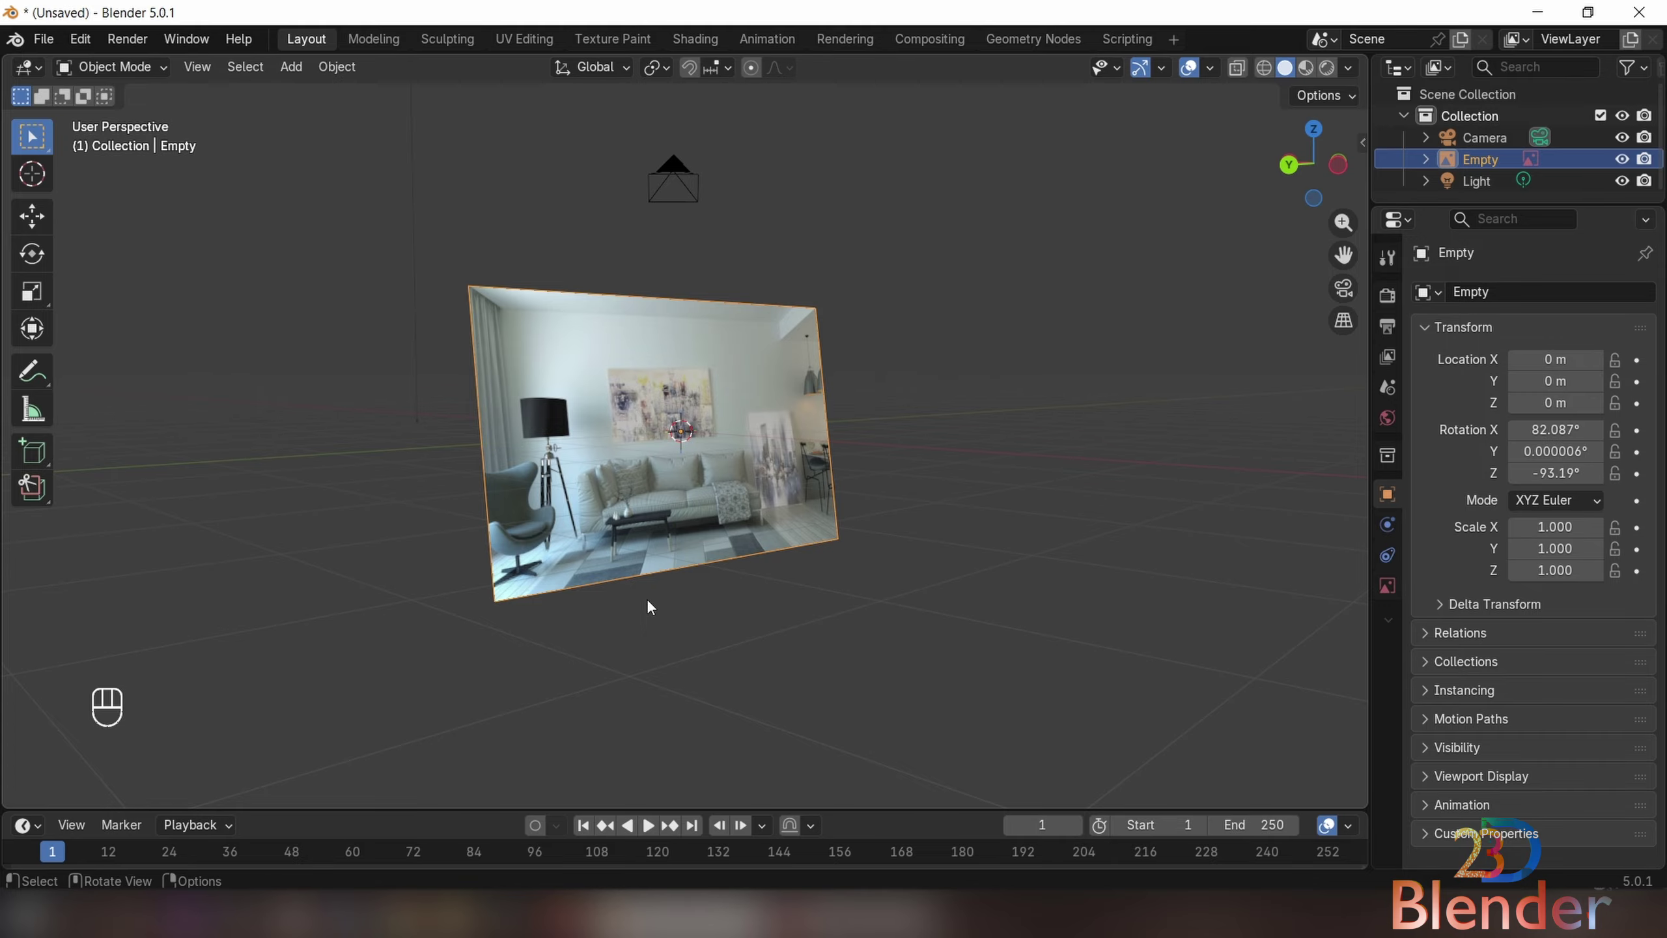
pyautogui.press('KP_1')
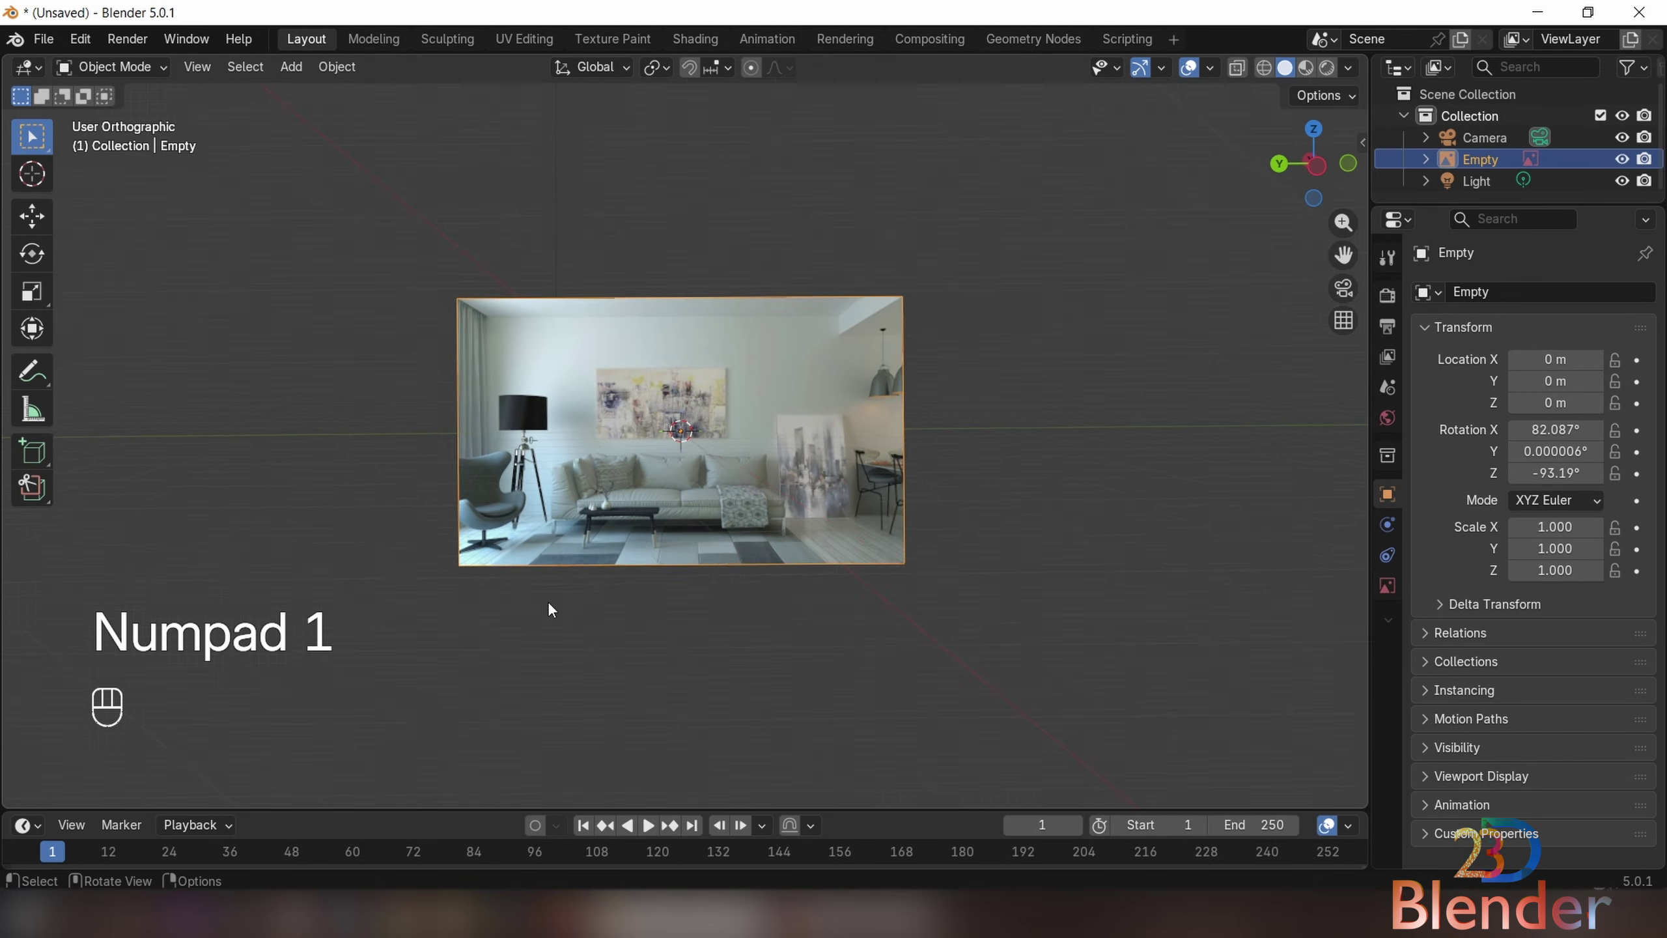
pyautogui.press('KP_1')
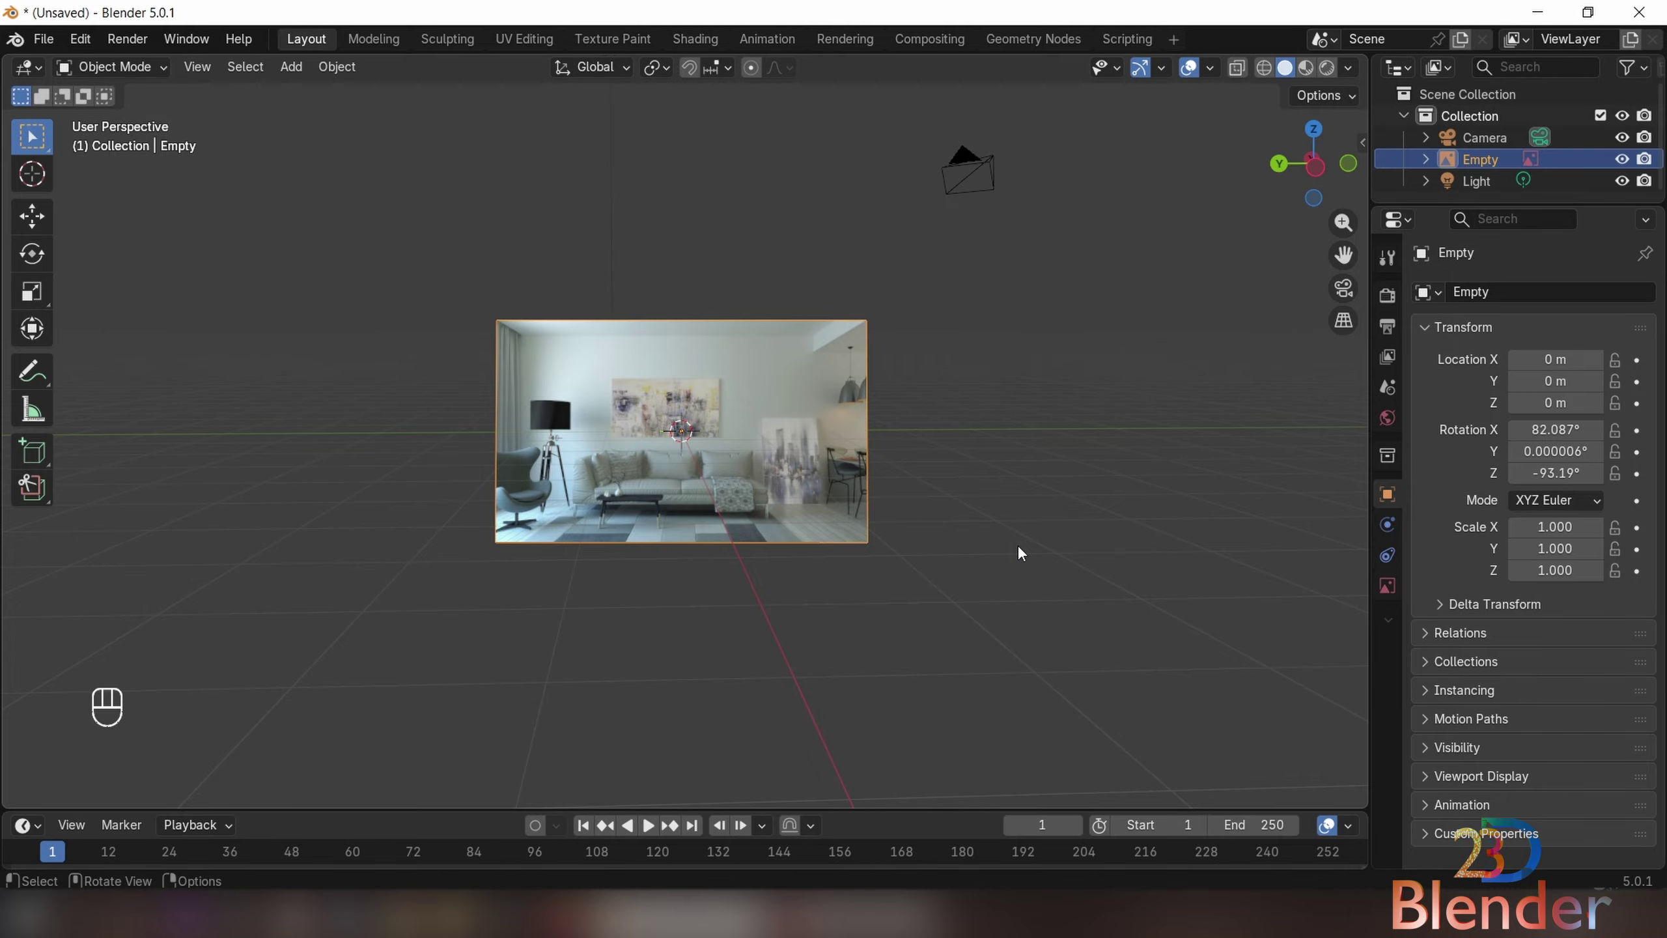
pyautogui.press('KP_1')
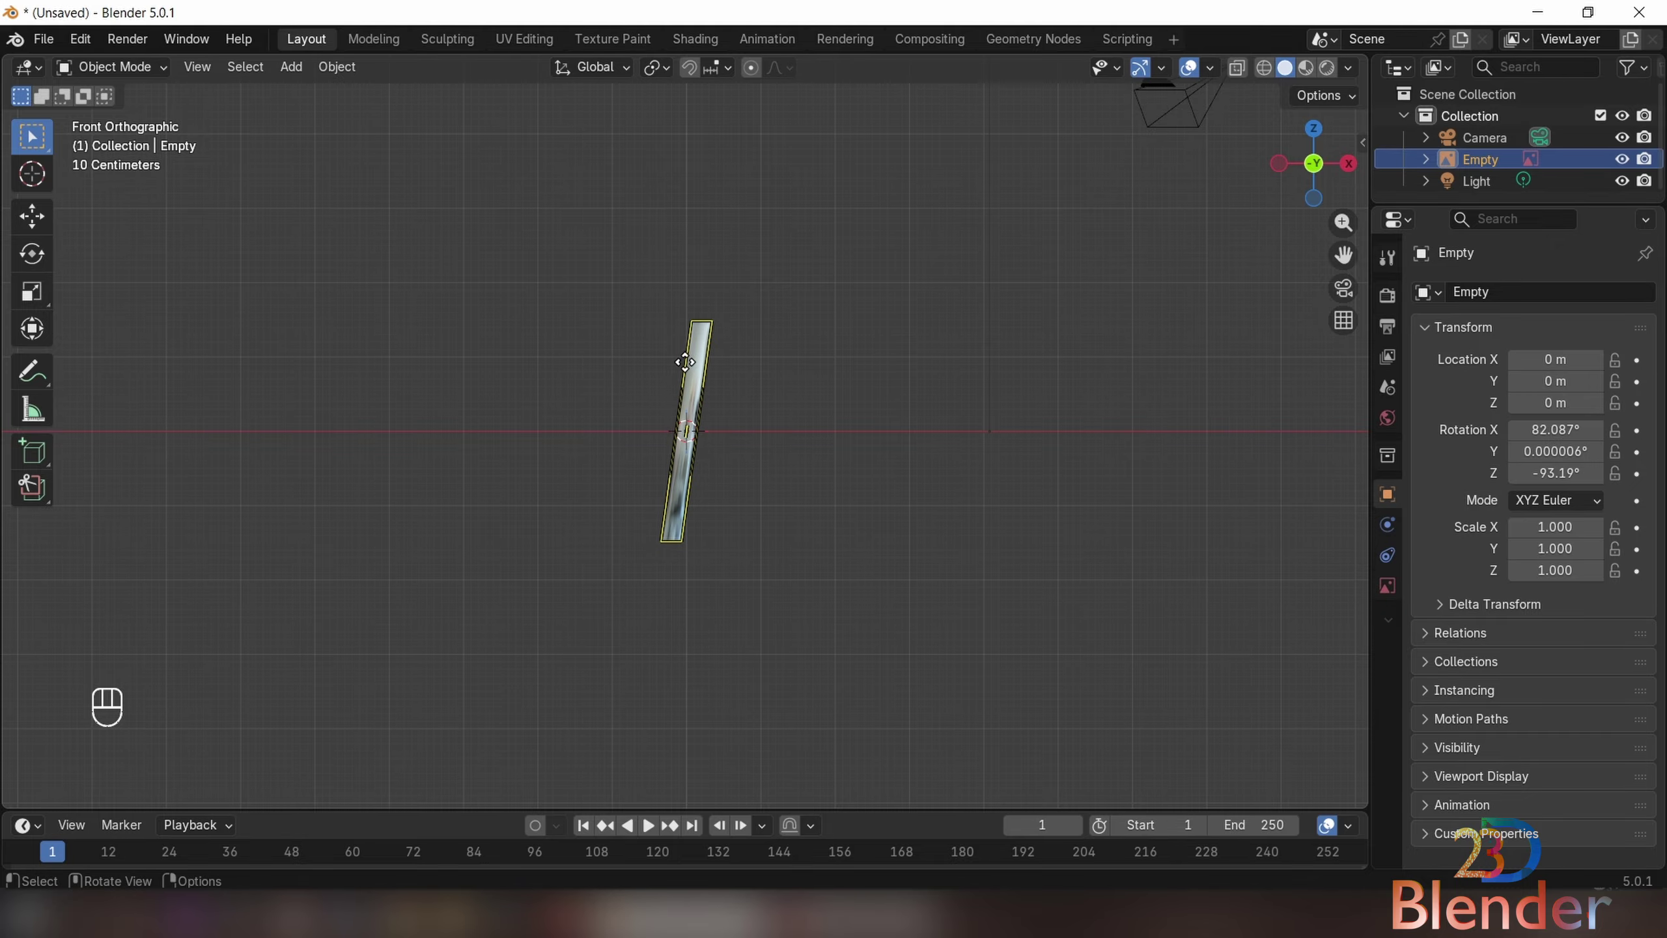
pyautogui.hotkey('shift', 'a')
pyautogui.moveTo(627, 464)
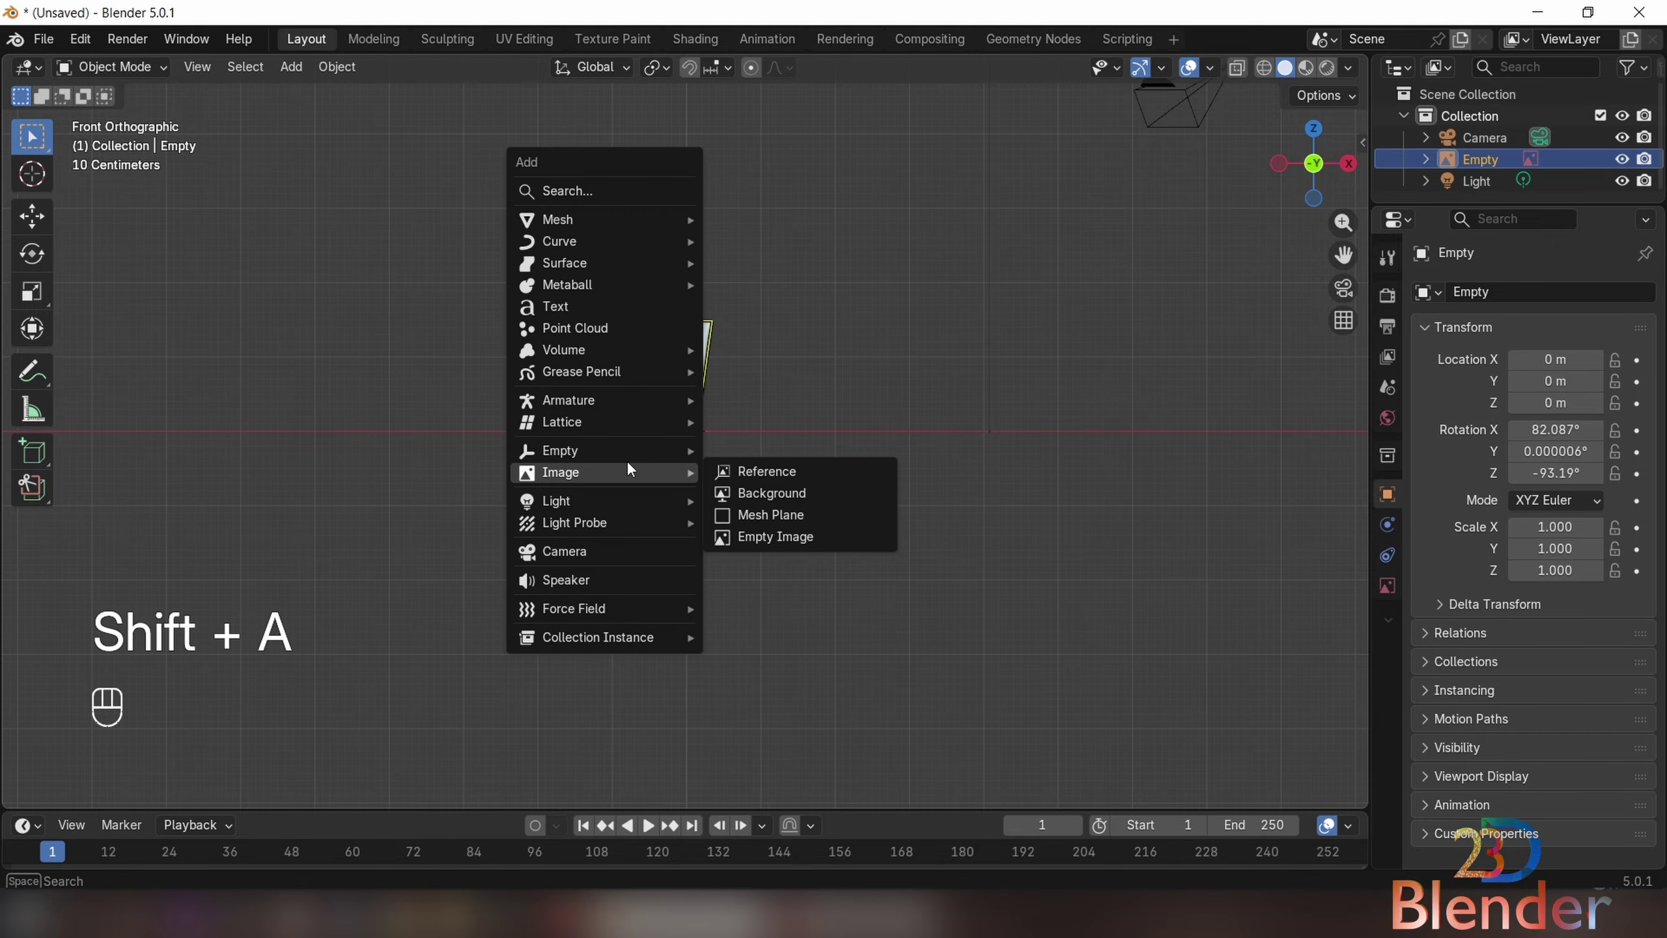
pyautogui.click(870, 461)
pyautogui.doubleClick(891, 168)
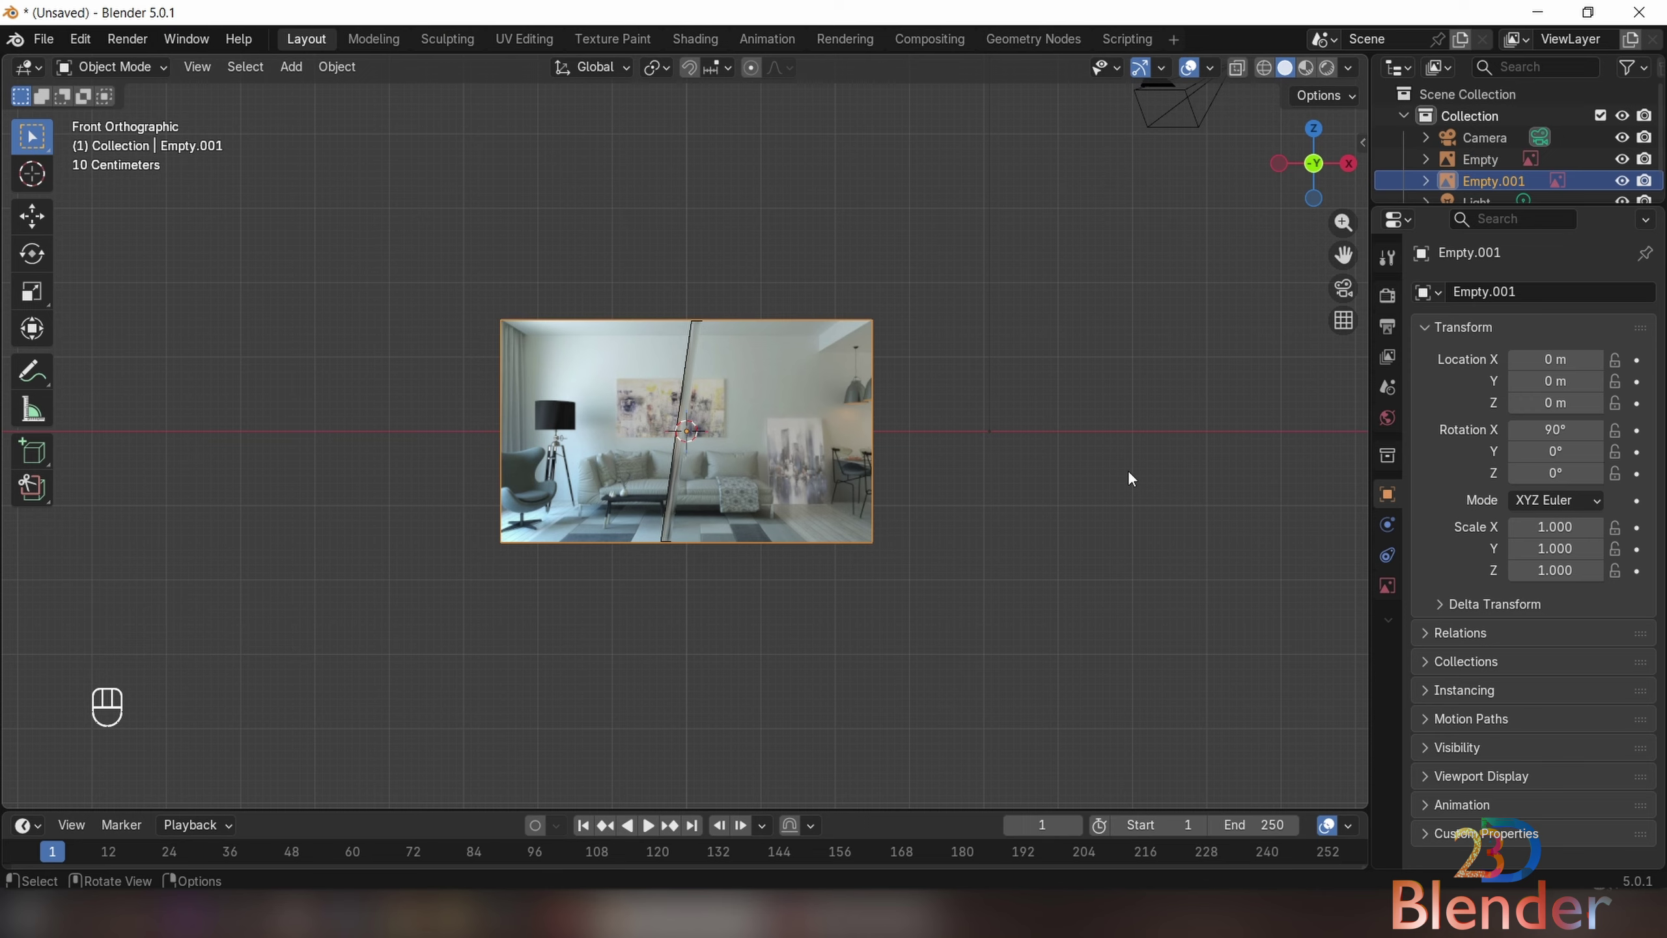
# - Delete the second, front-aligned reference image and select the remaining living room image
pyautogui.moveTo(525, 529); pyautogui.dragTo(489, 551, button='middle')
pyautogui.press('KP_1')
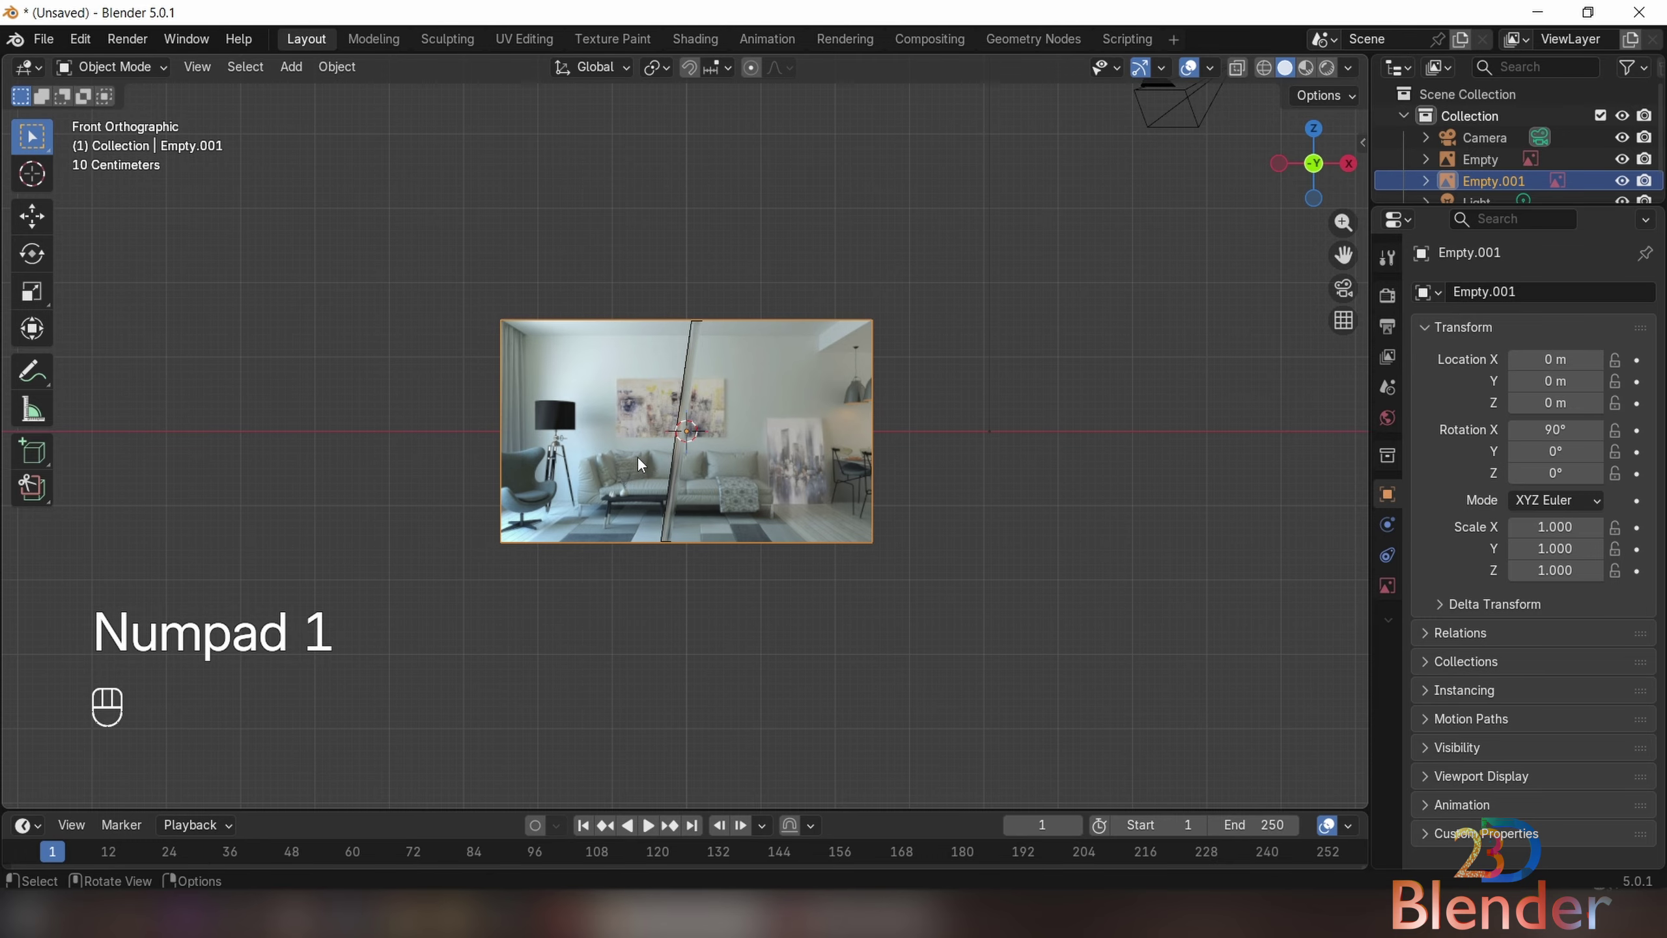
pyautogui.press('x')
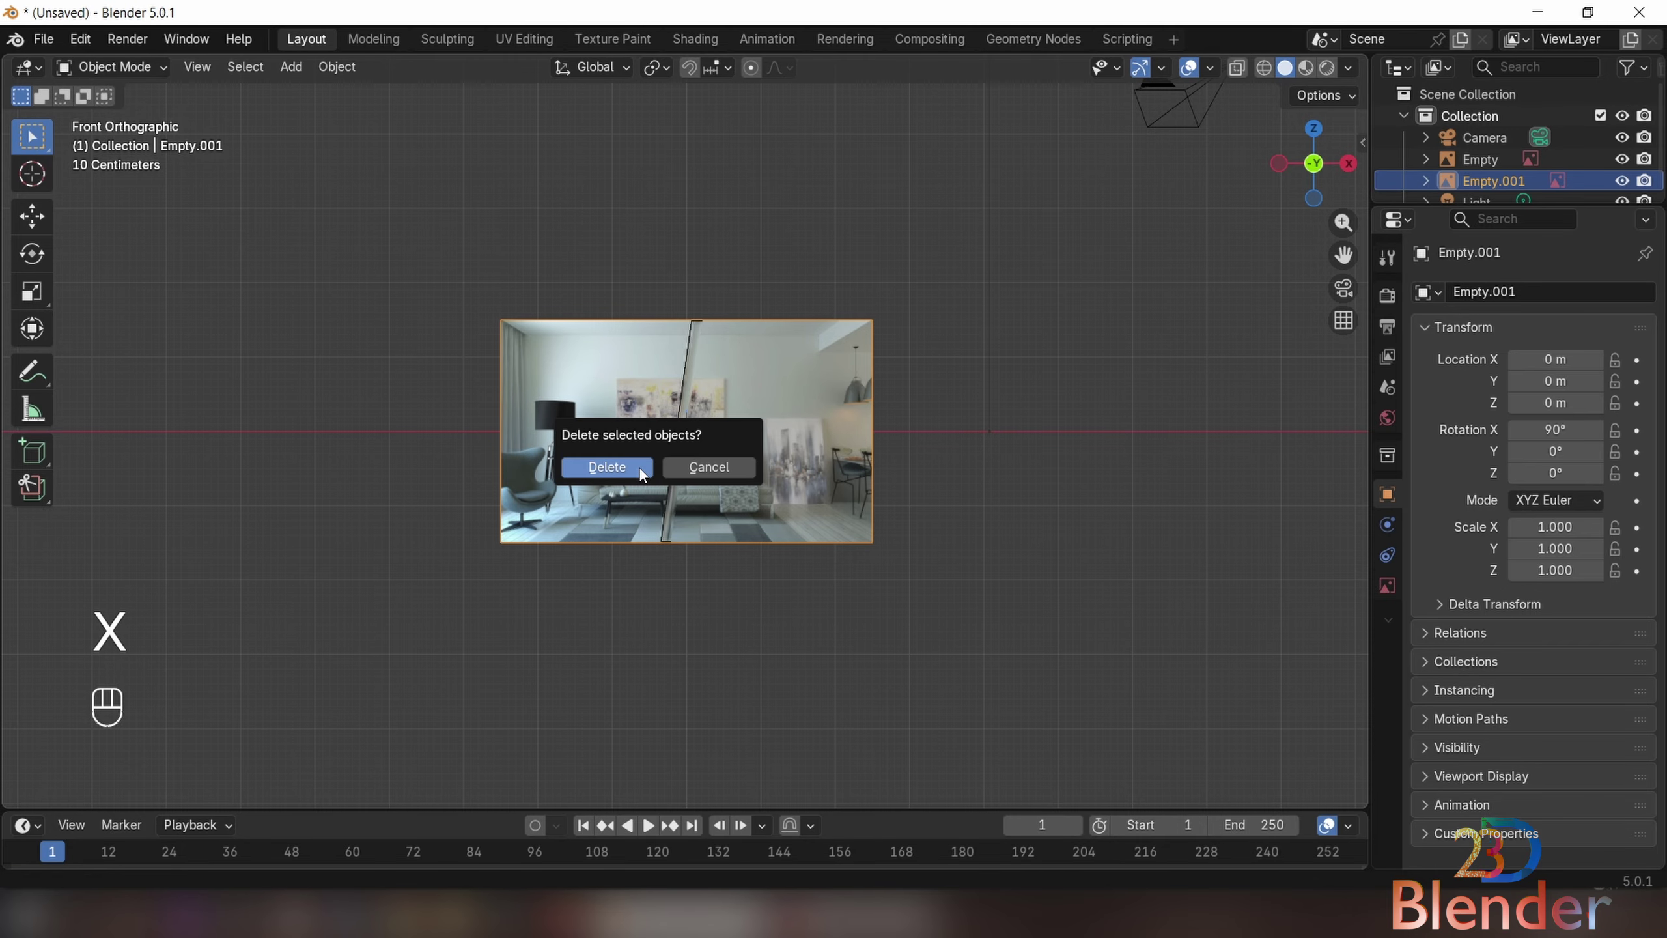
pyautogui.click(639, 467)
pyautogui.moveTo(636, 477); pyautogui.dragTo(696, 400, button='middle')
pyautogui.click(711, 481)
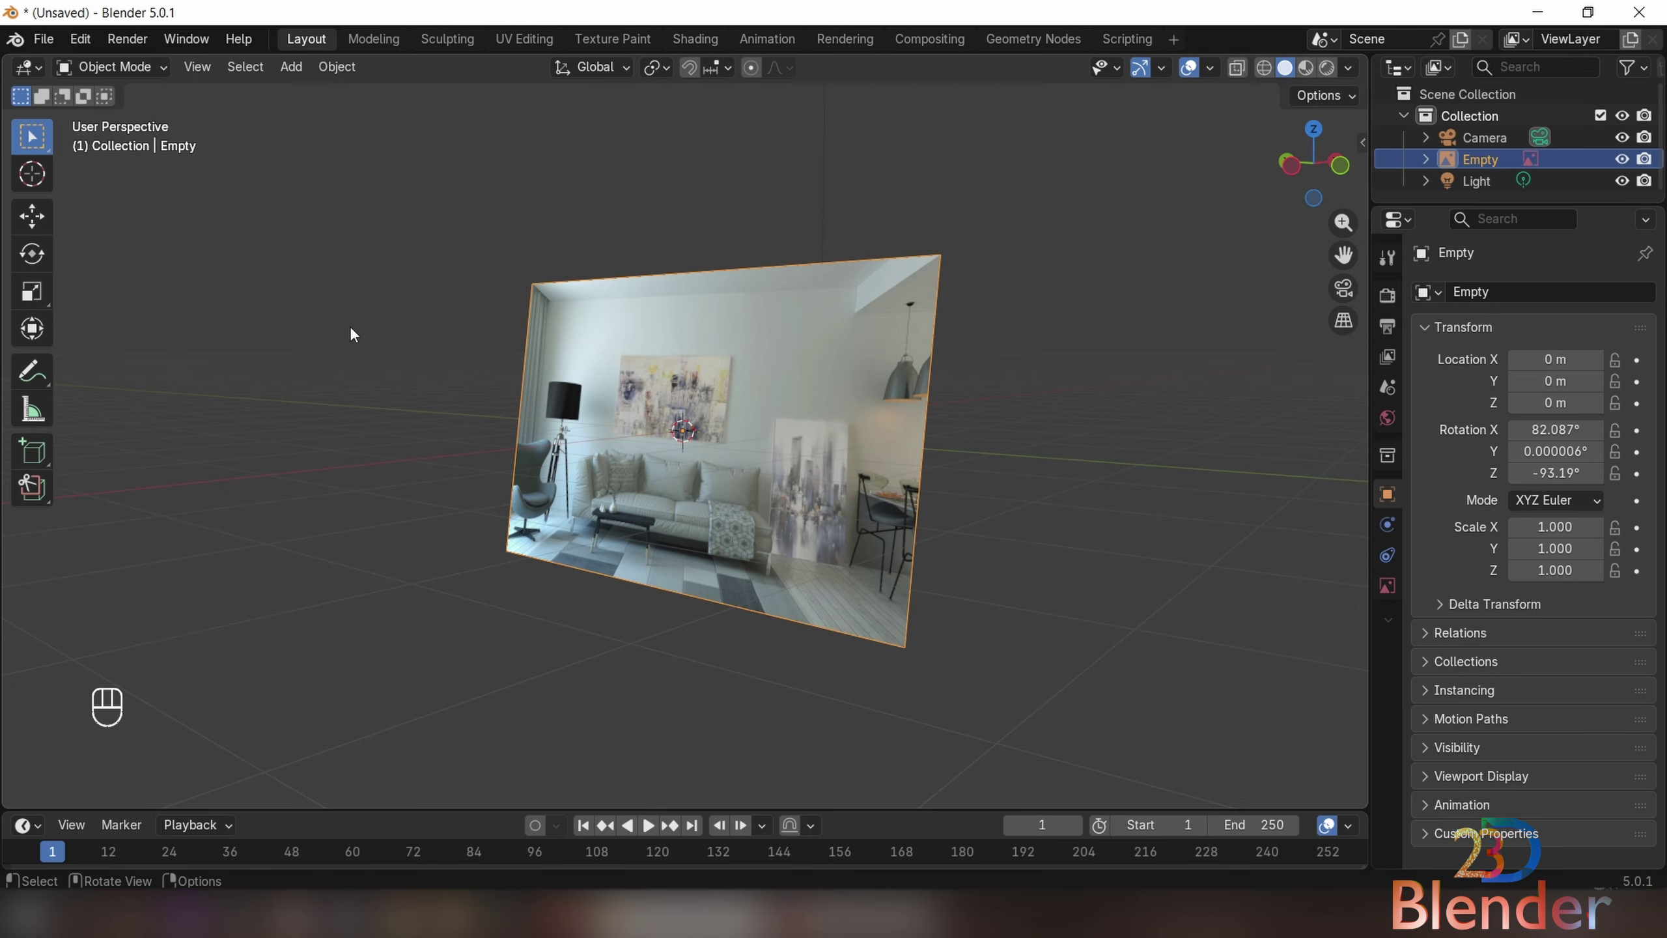
# - Show the object's transform values in the viewport sidebar and clear the reference image's rotation
pyautogui.moveTo(707, 542); pyautogui.dragTo(862, 527, button='middle')
pyautogui.click(197, 67)
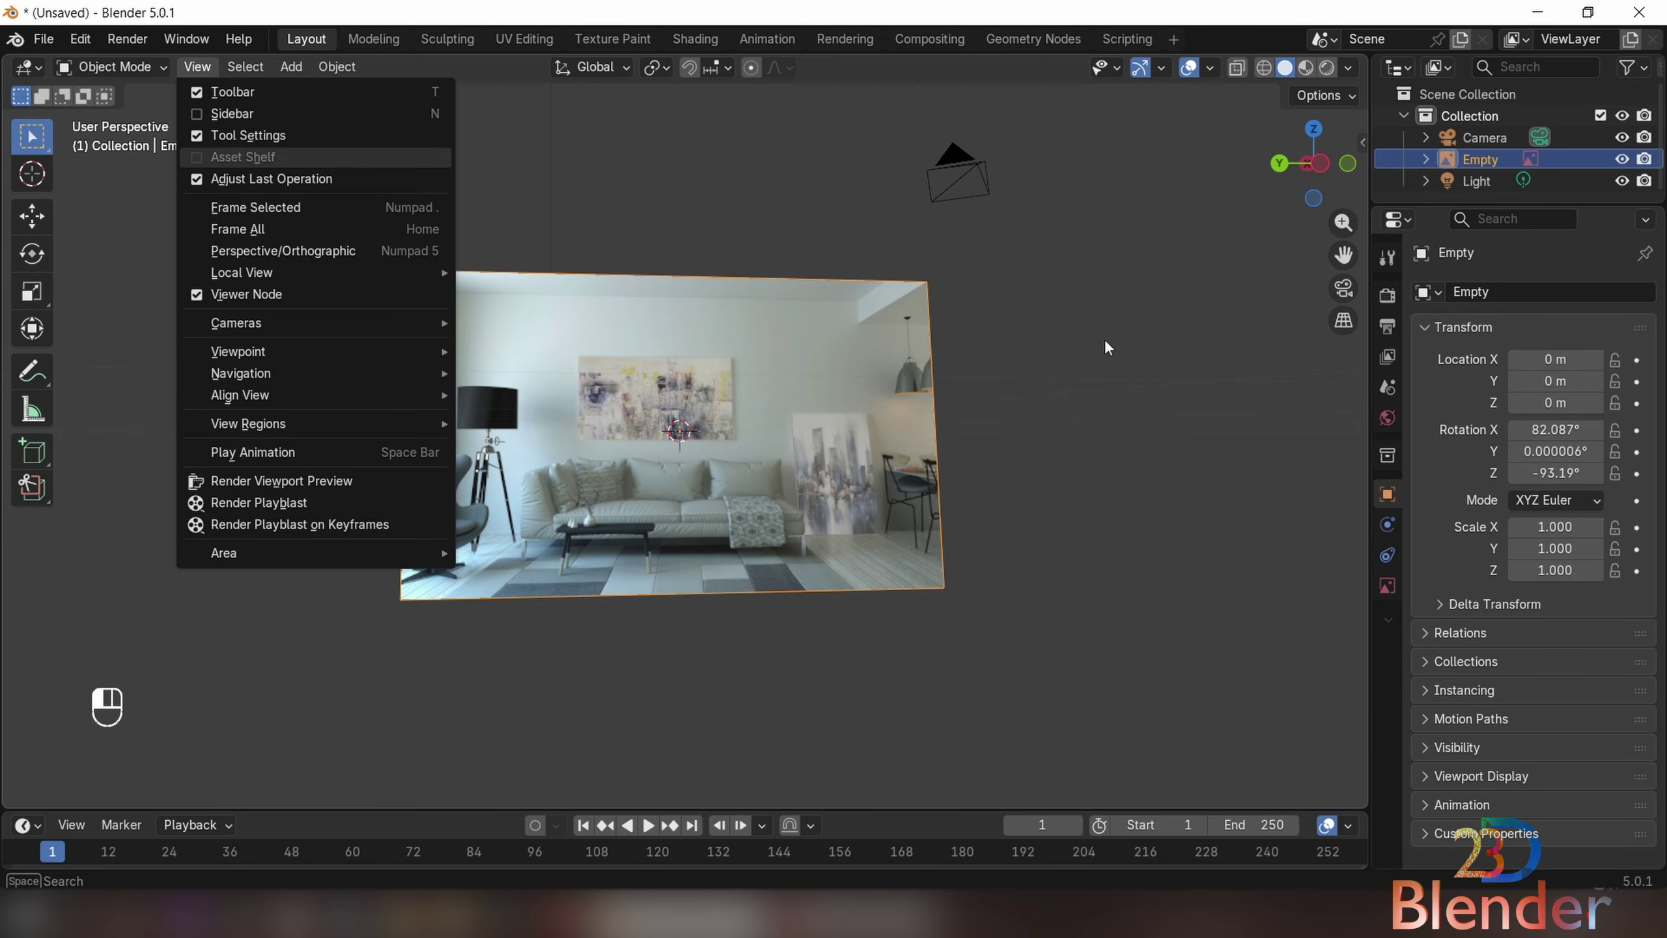
pyautogui.press('n')
pyautogui.press('n')
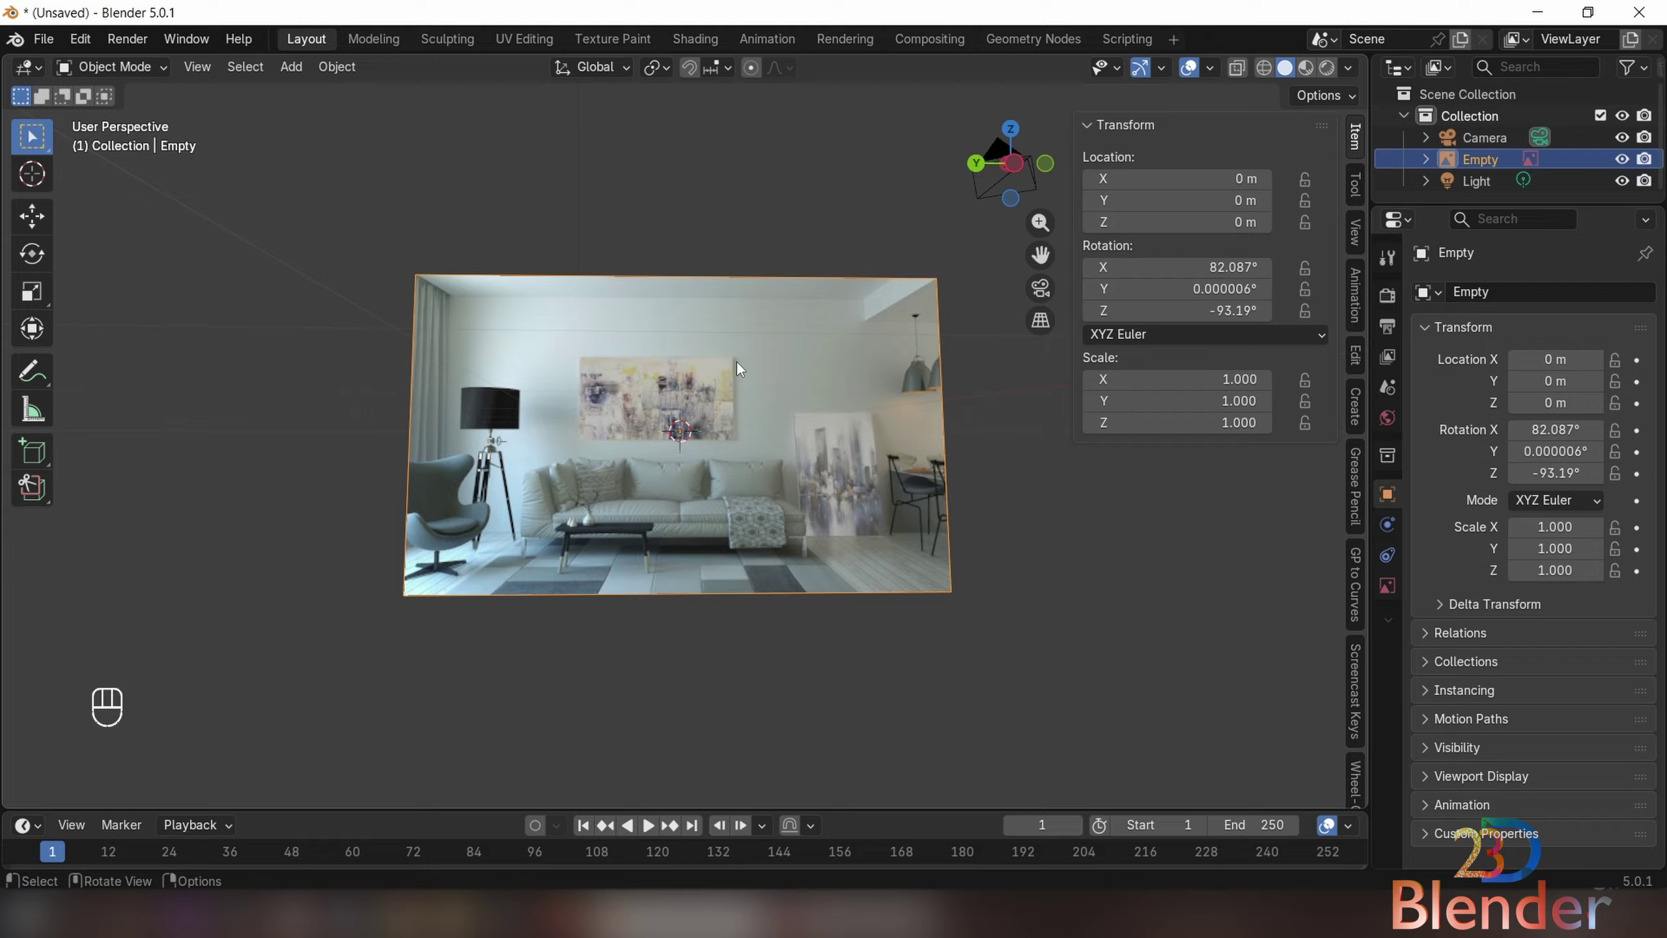
pyautogui.press('alt')
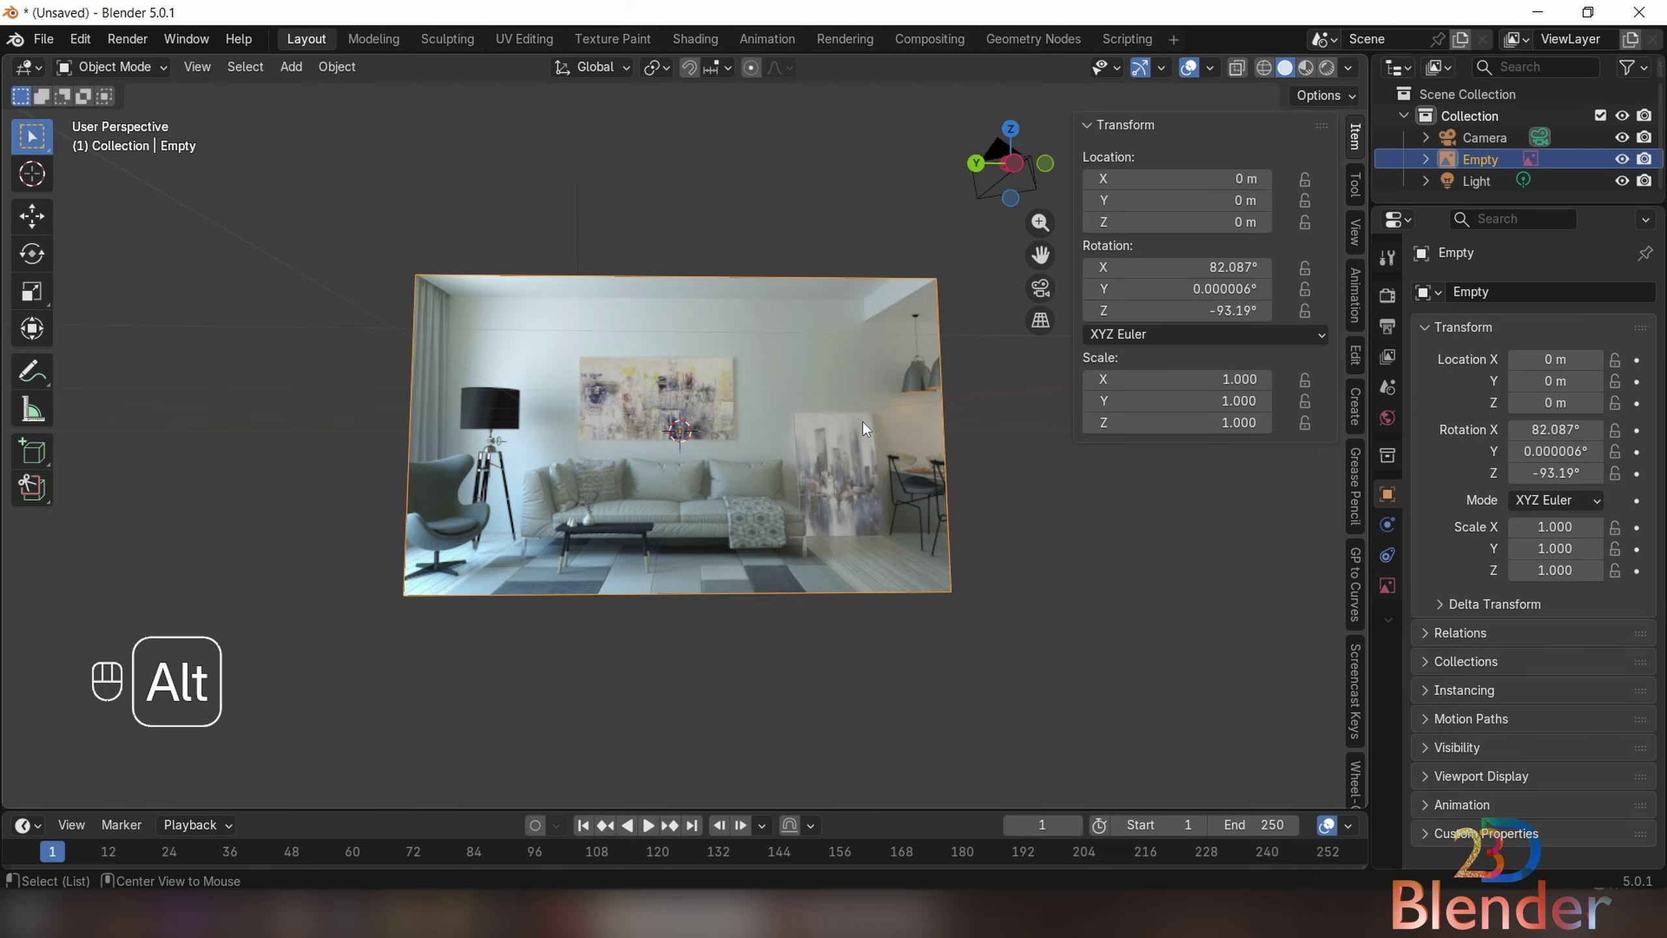
pyautogui.hotkey('alt', 'r')
pyautogui.moveTo(876, 513); pyautogui.dragTo(711, 536, button='middle')
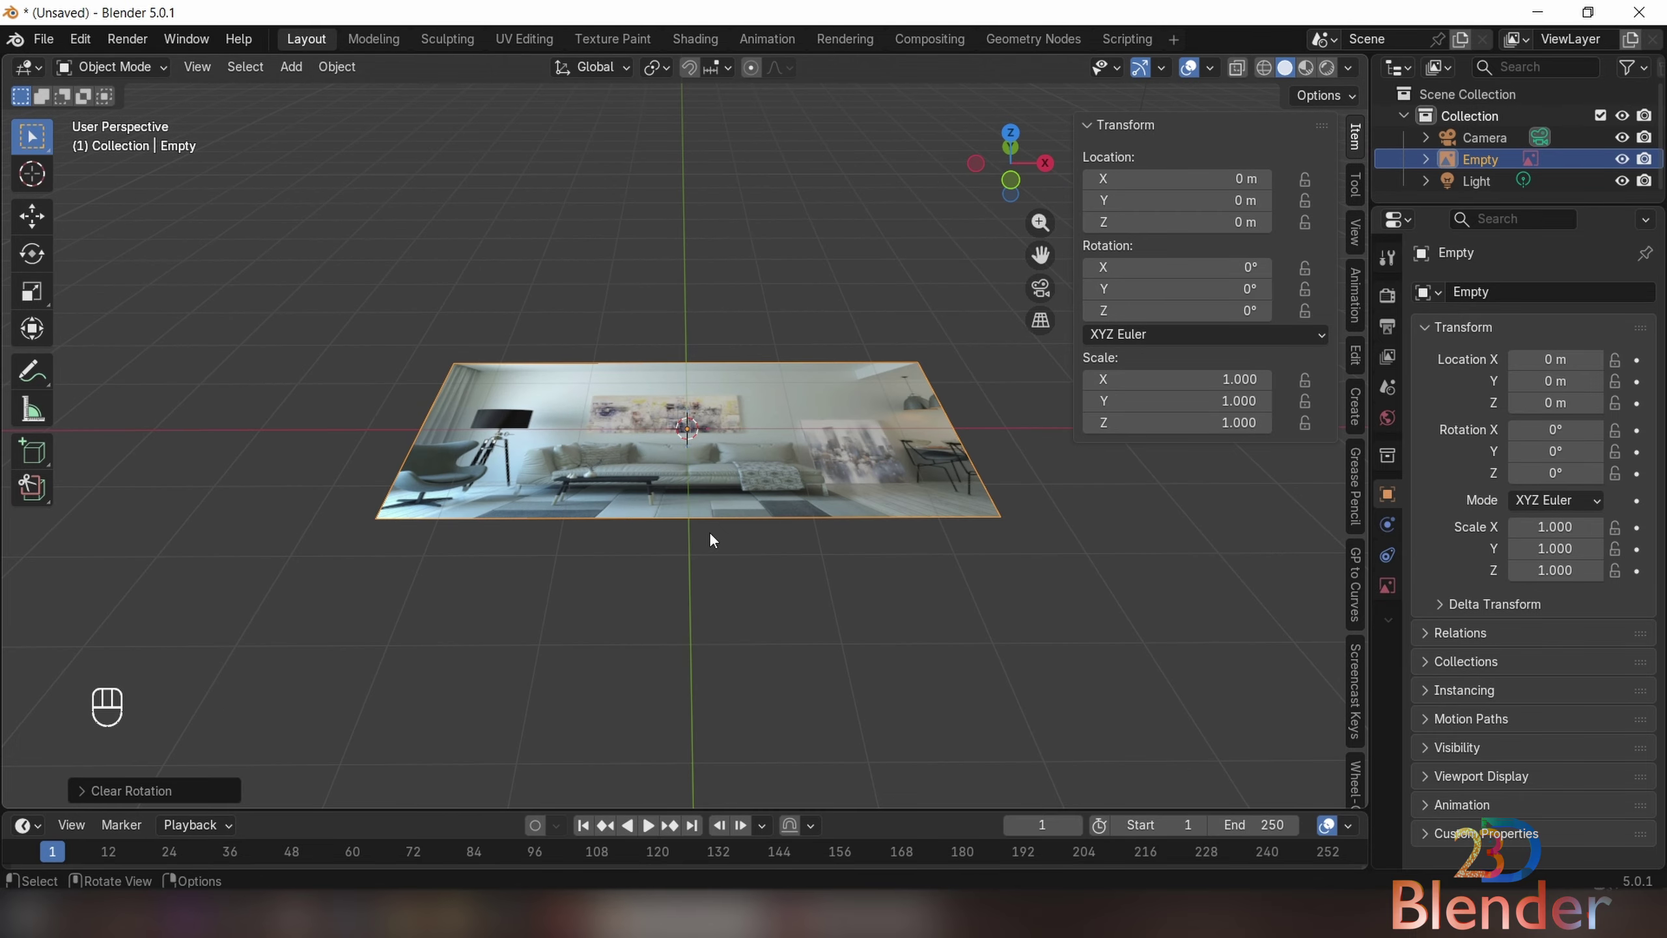
# - Set the reference image's X rotation to 90° so it stands upright facing the front orthographic view
pyautogui.press('KP_1')
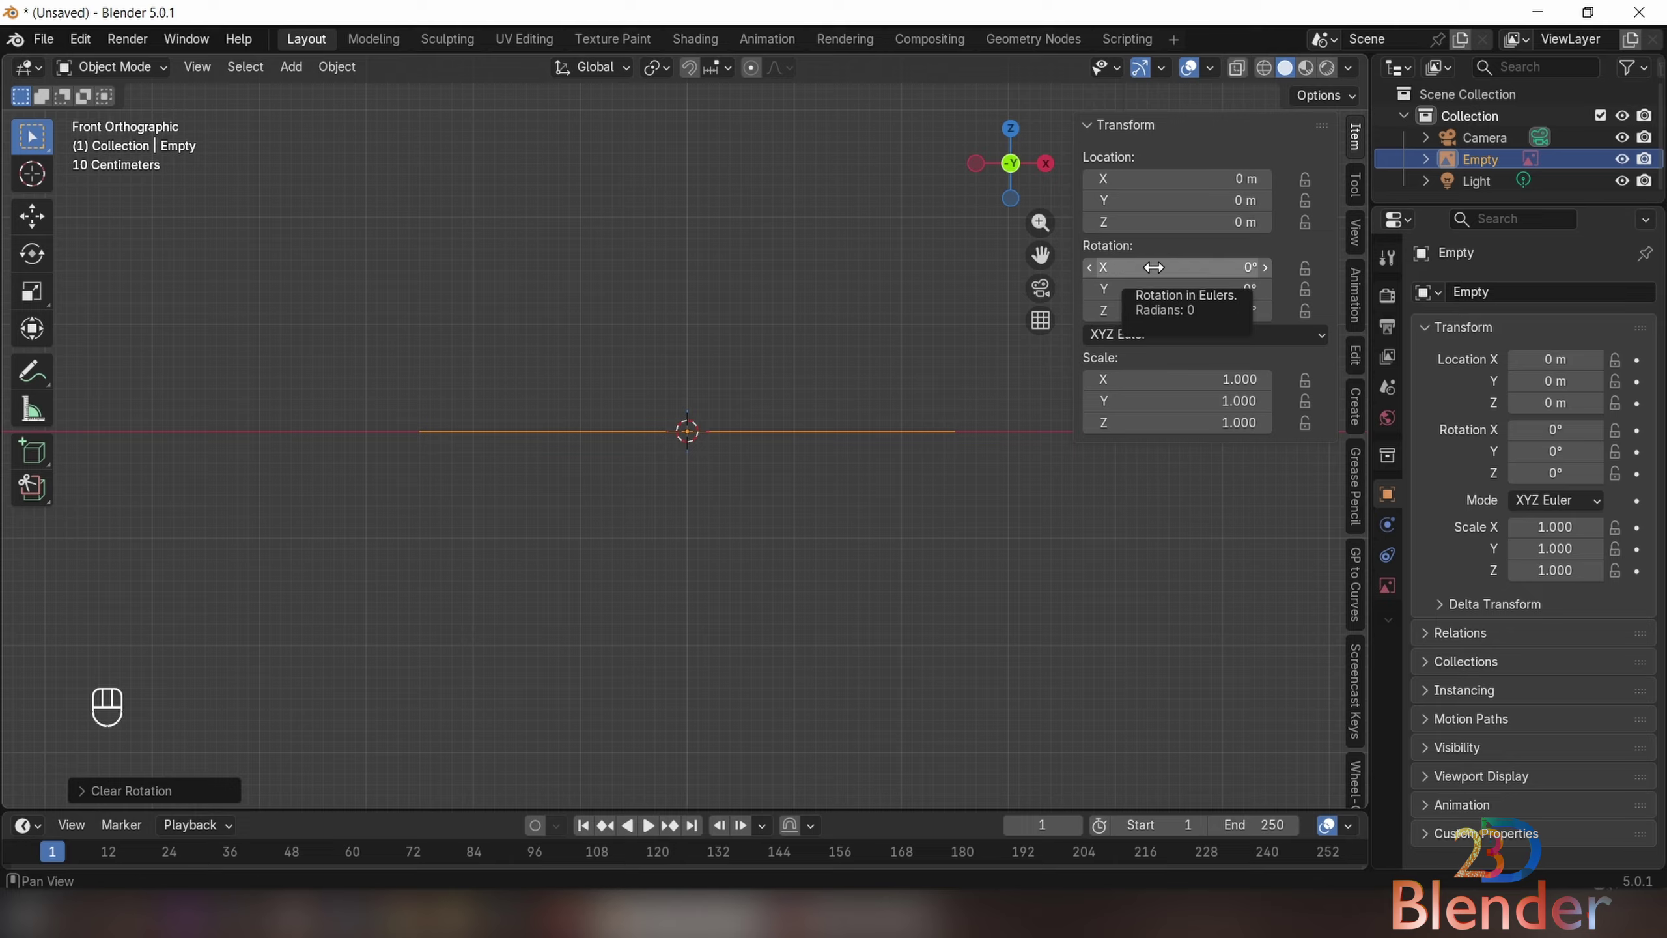
pyautogui.moveTo(1154, 267); pyautogui.dragTo(1259, 267)
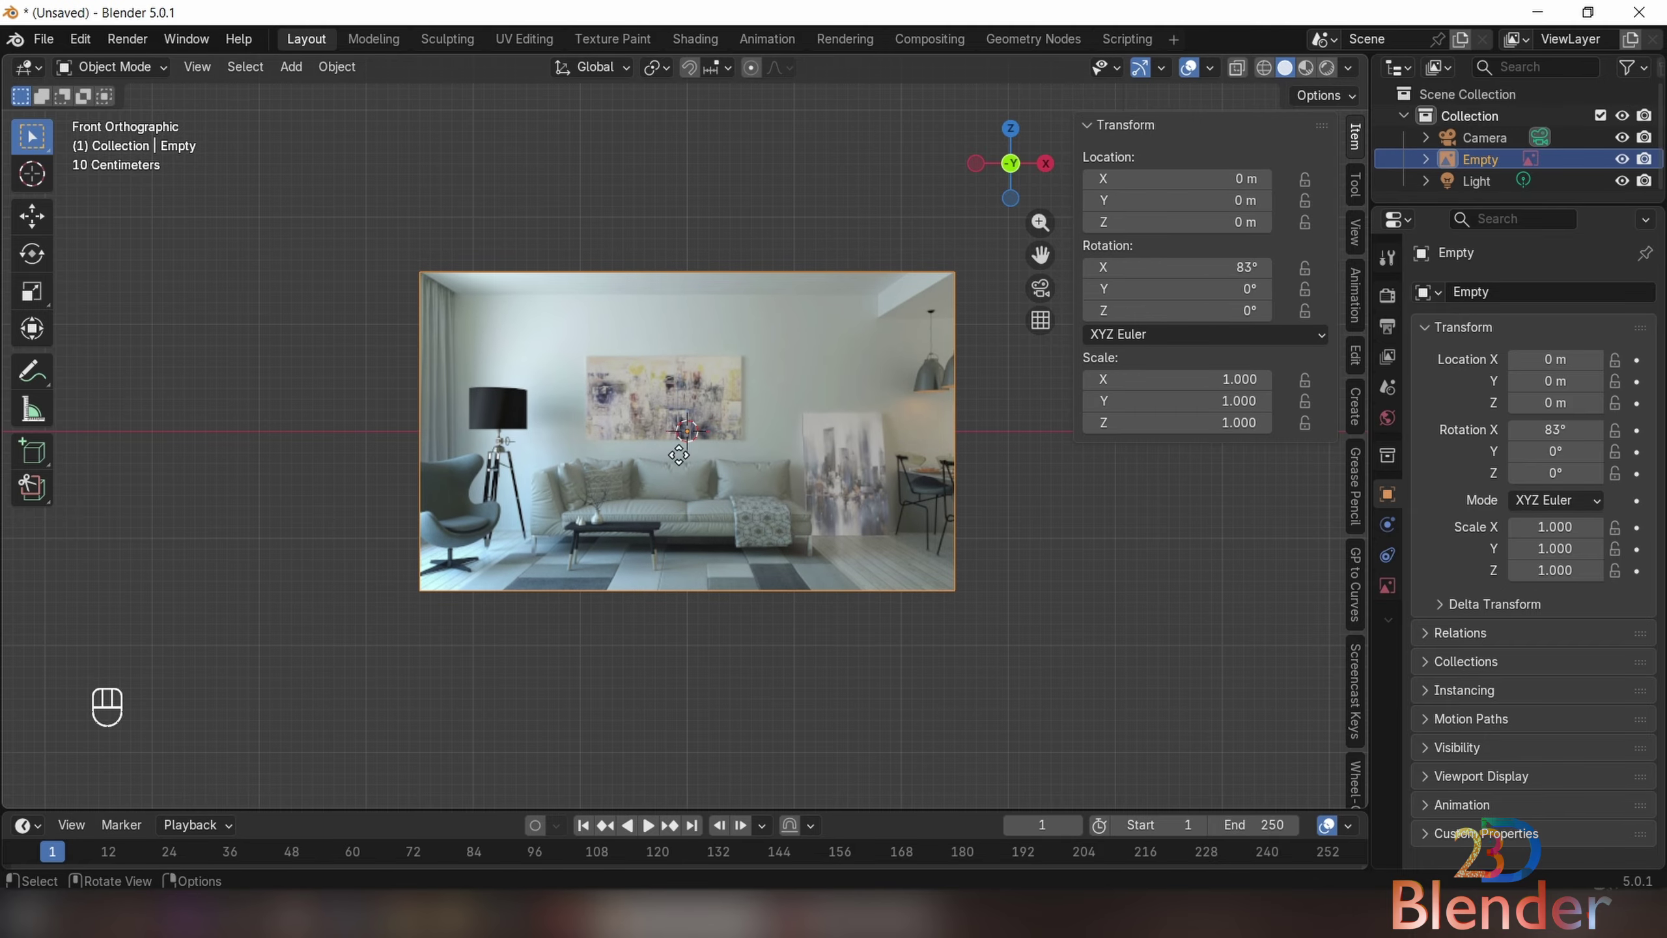
pyautogui.moveTo(755, 512); pyautogui.dragTo(814, 528, button='middle')
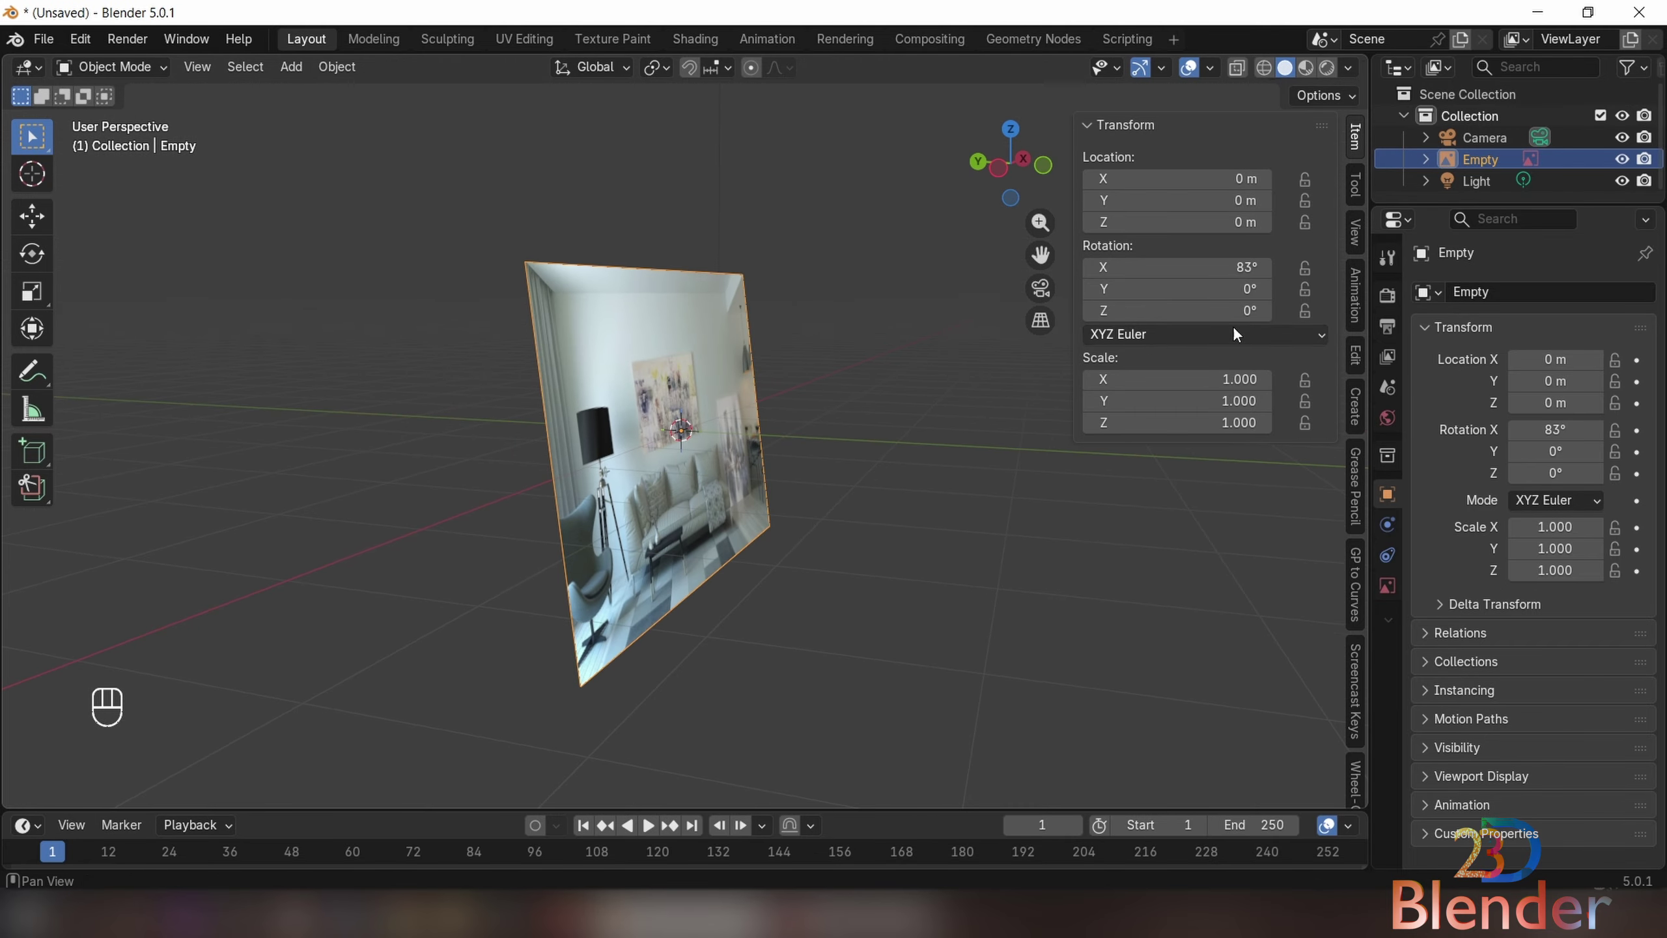
pyautogui.click(1213, 269)
pyautogui.write('90')
pyautogui.press('Return')
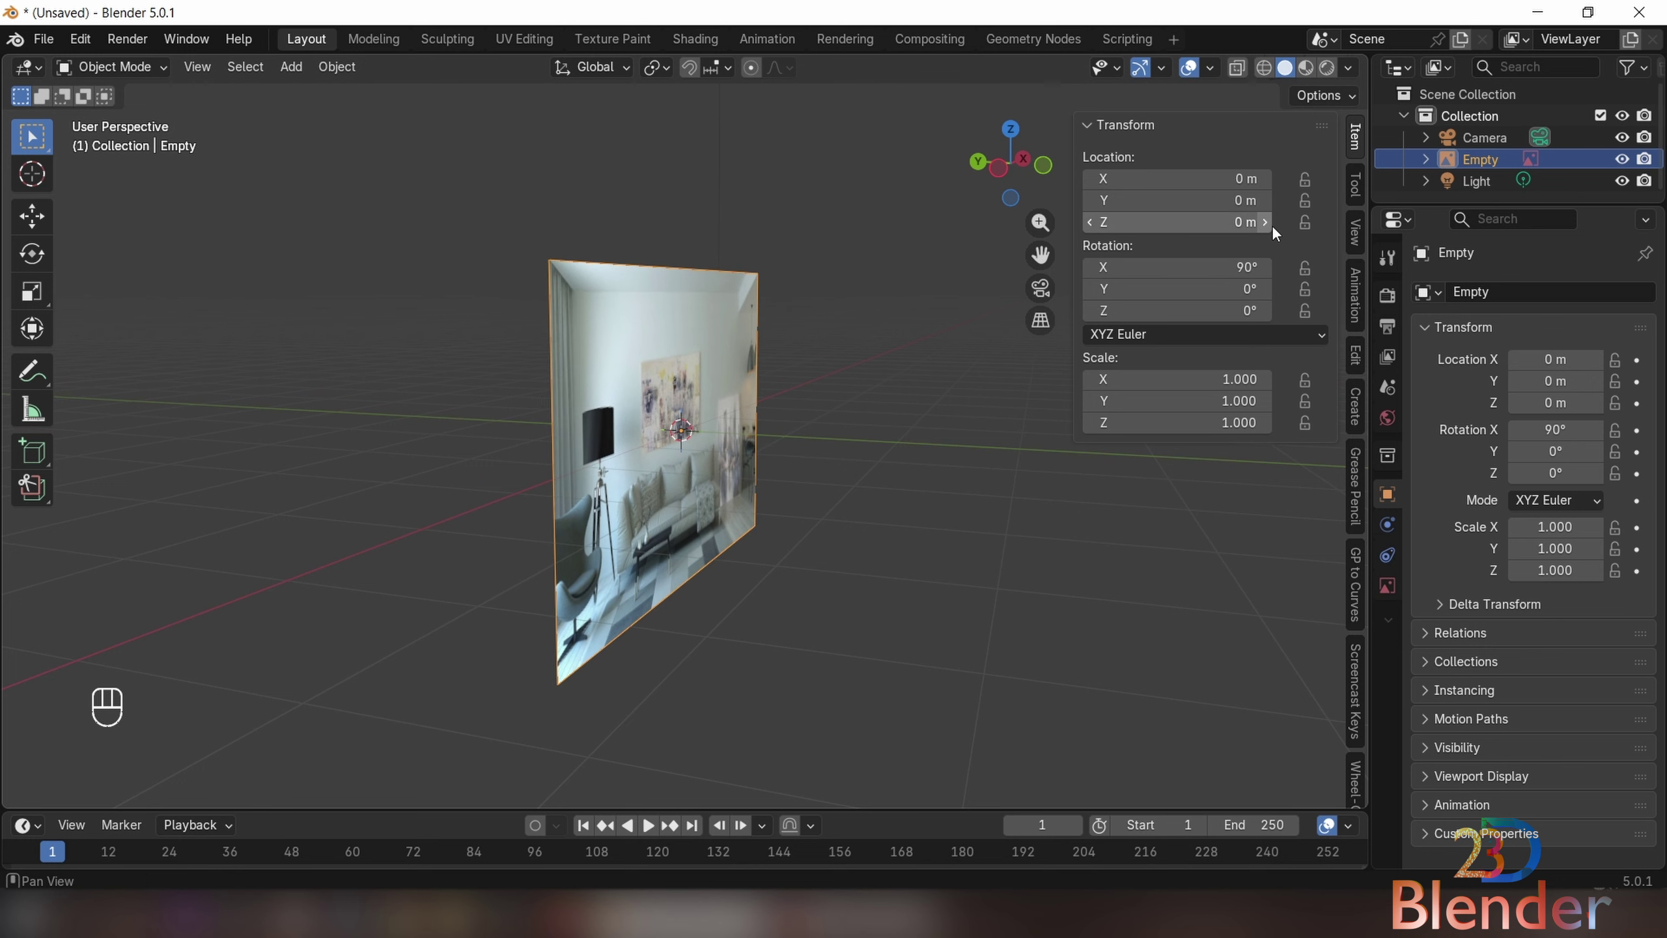
pyautogui.press('KP_1')
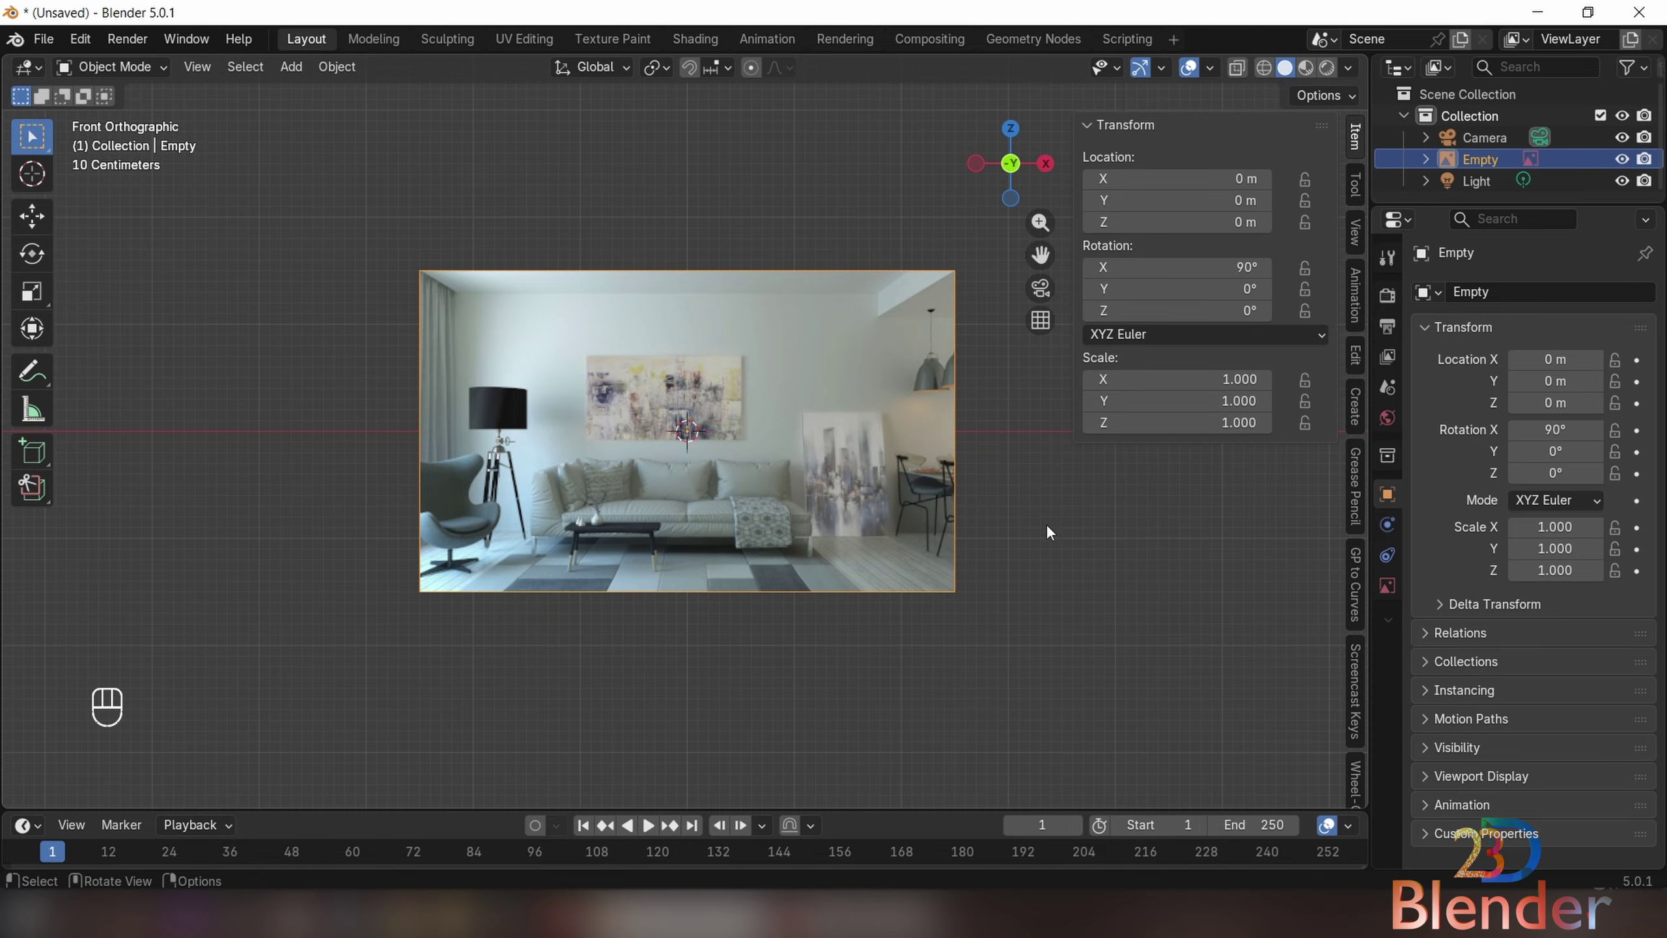
# - Hide the transform sidebar in the viewport
pyautogui.keyDown('shift'); pyautogui.moveTo(1046, 524); pyautogui.dragTo(993, 510, button='middle'); pyautogui.keyUp('shift')
pyautogui.scroll(2, 993, 510)
pyautogui.scroll(-2, 960, 492)
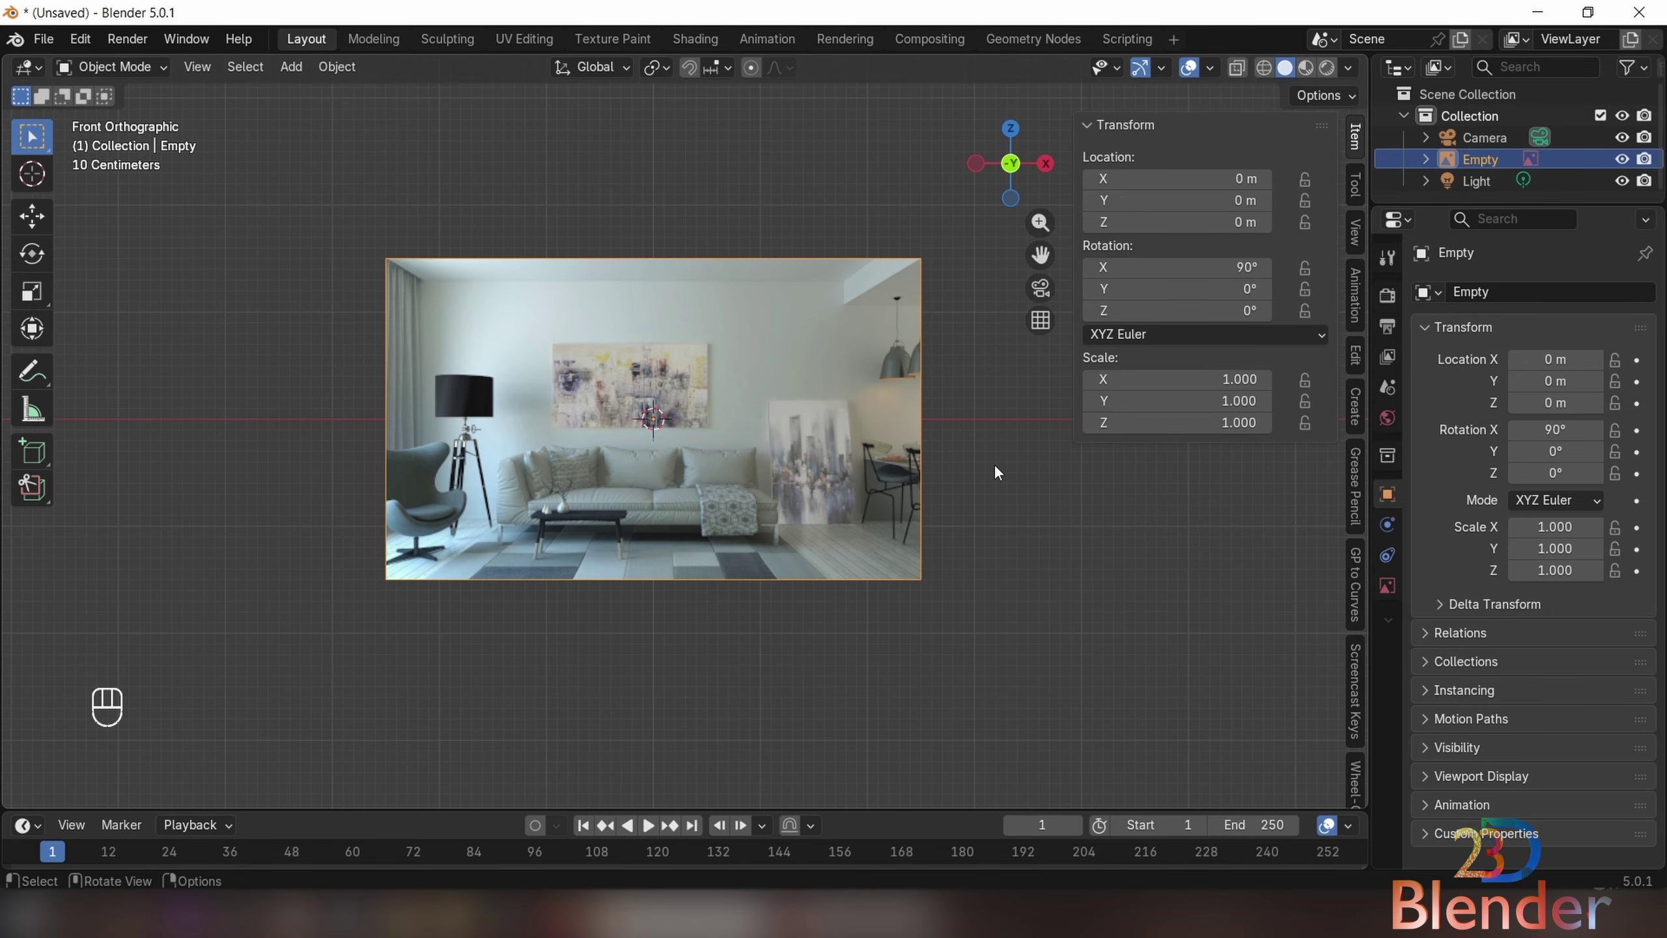
pyautogui.press('m')
pyautogui.press('n')
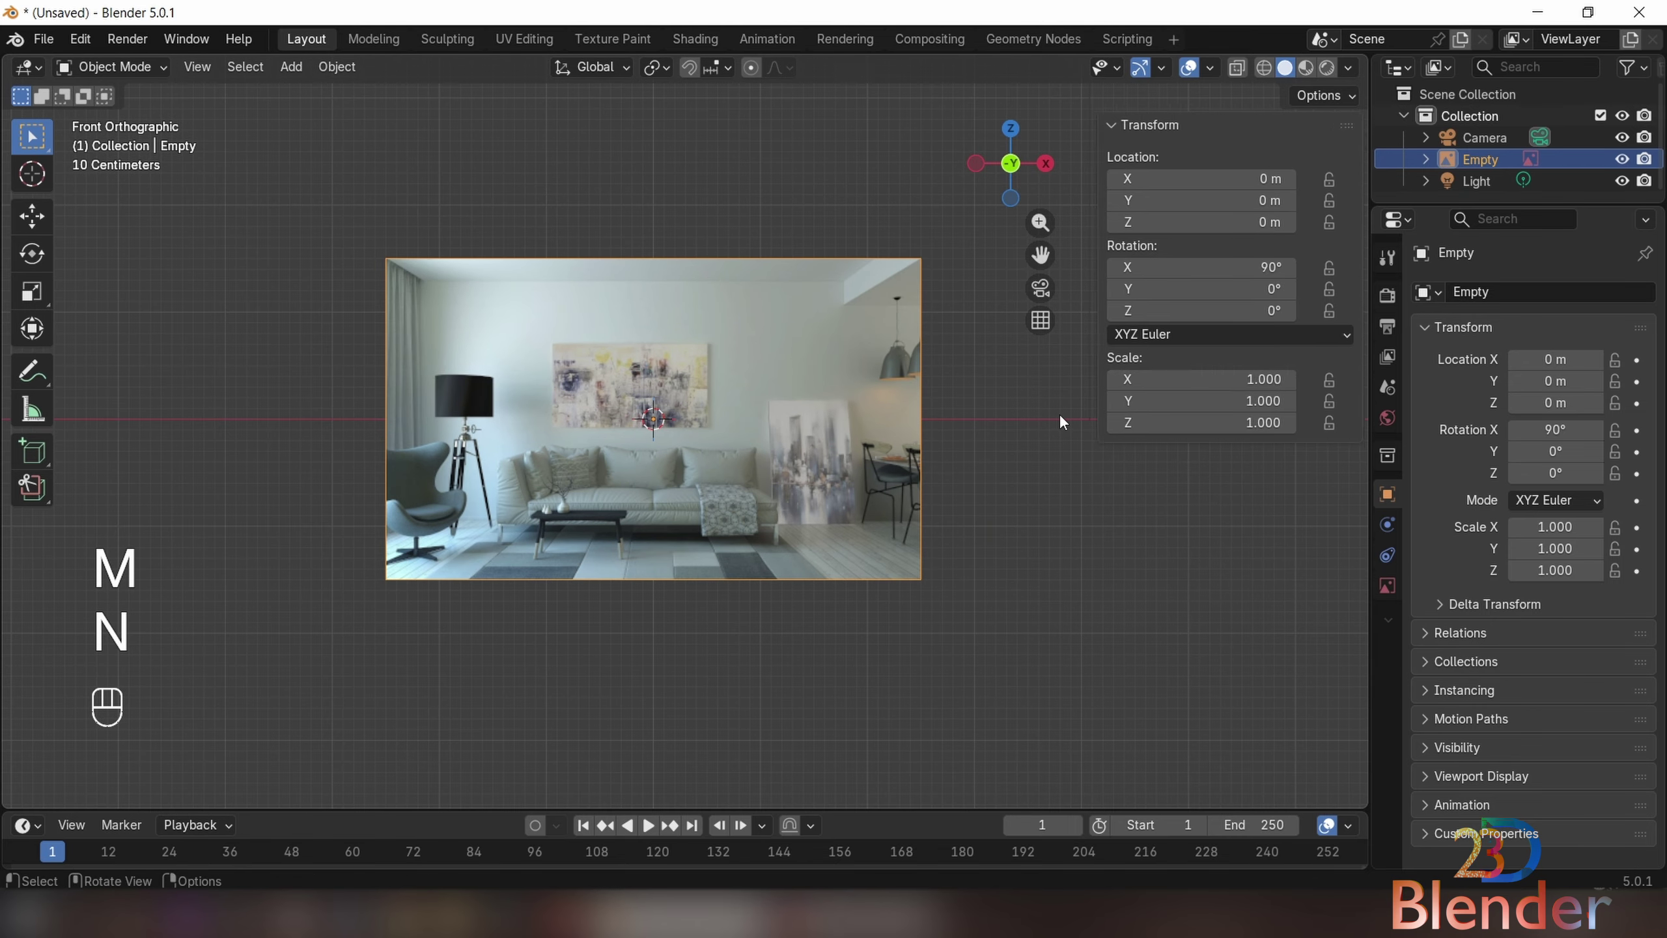
pyautogui.press('n')
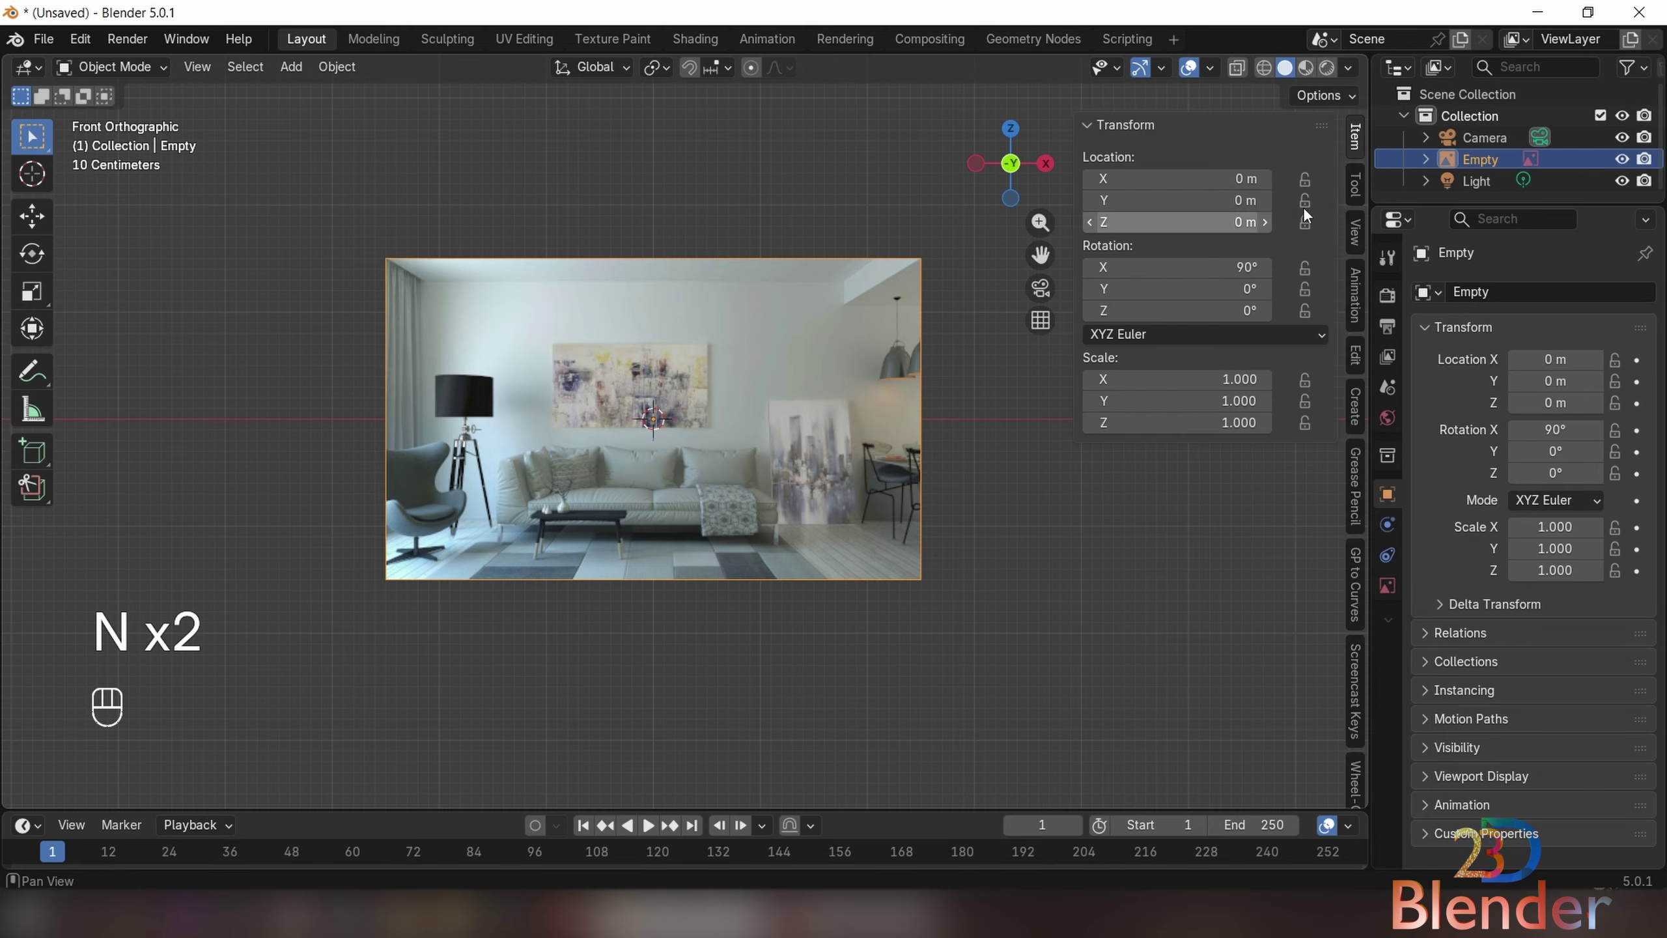
pyautogui.press('n')
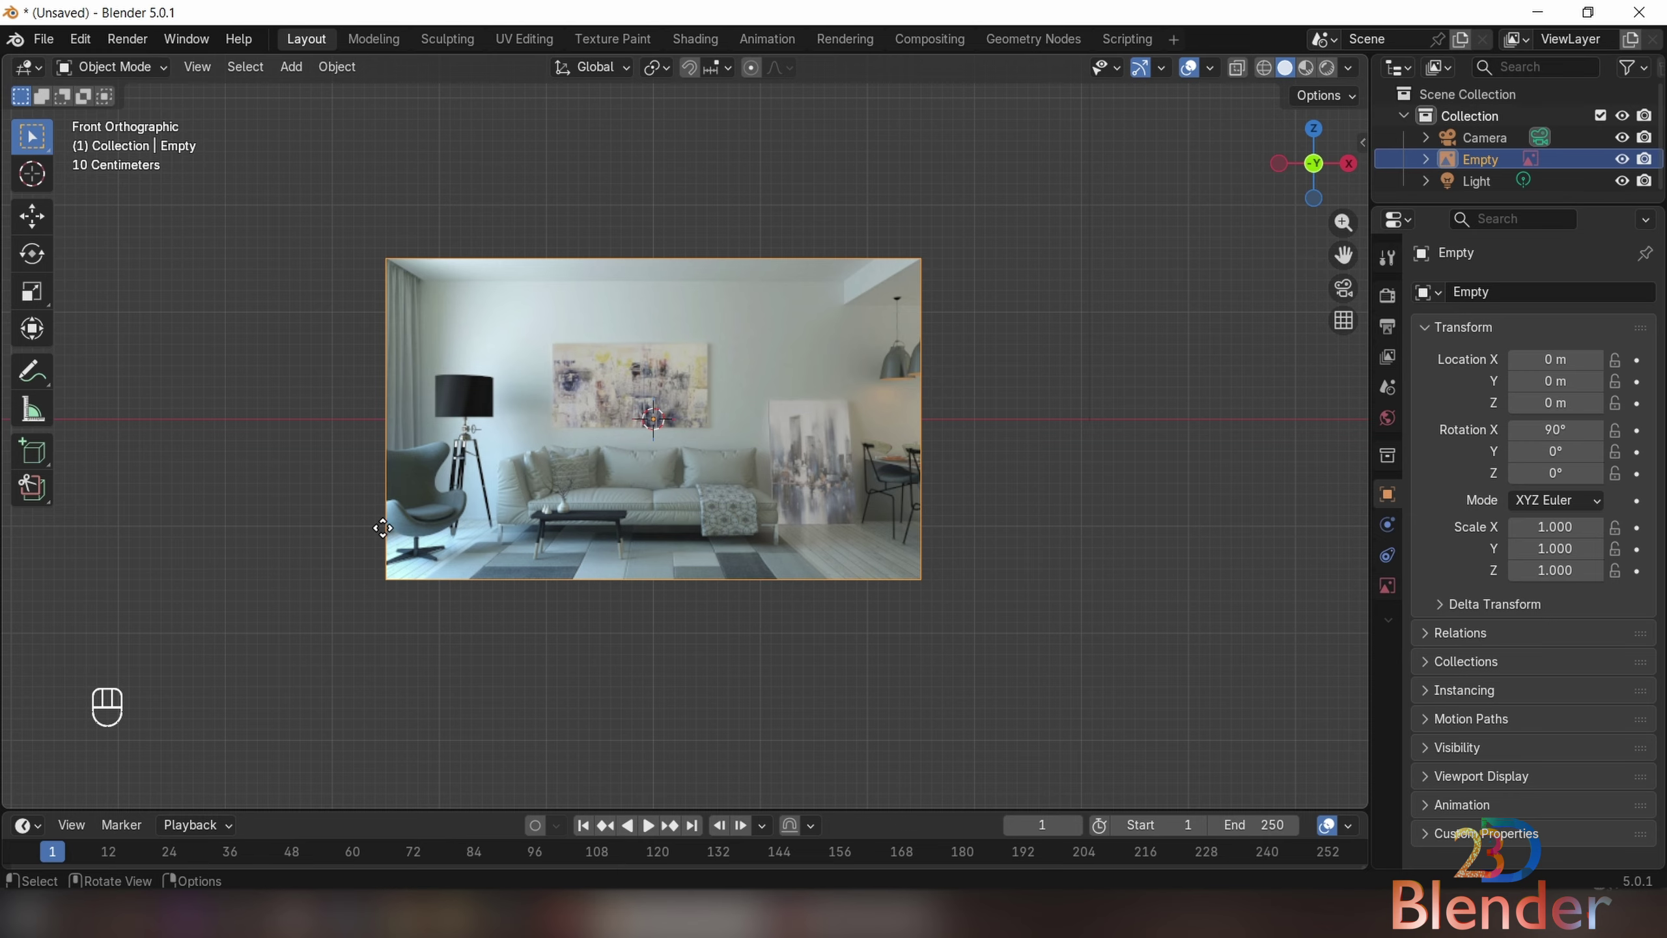
# - Try moving the reference image along the Z axis in front view
pyautogui.click(685, 535)
pyautogui.press('g')
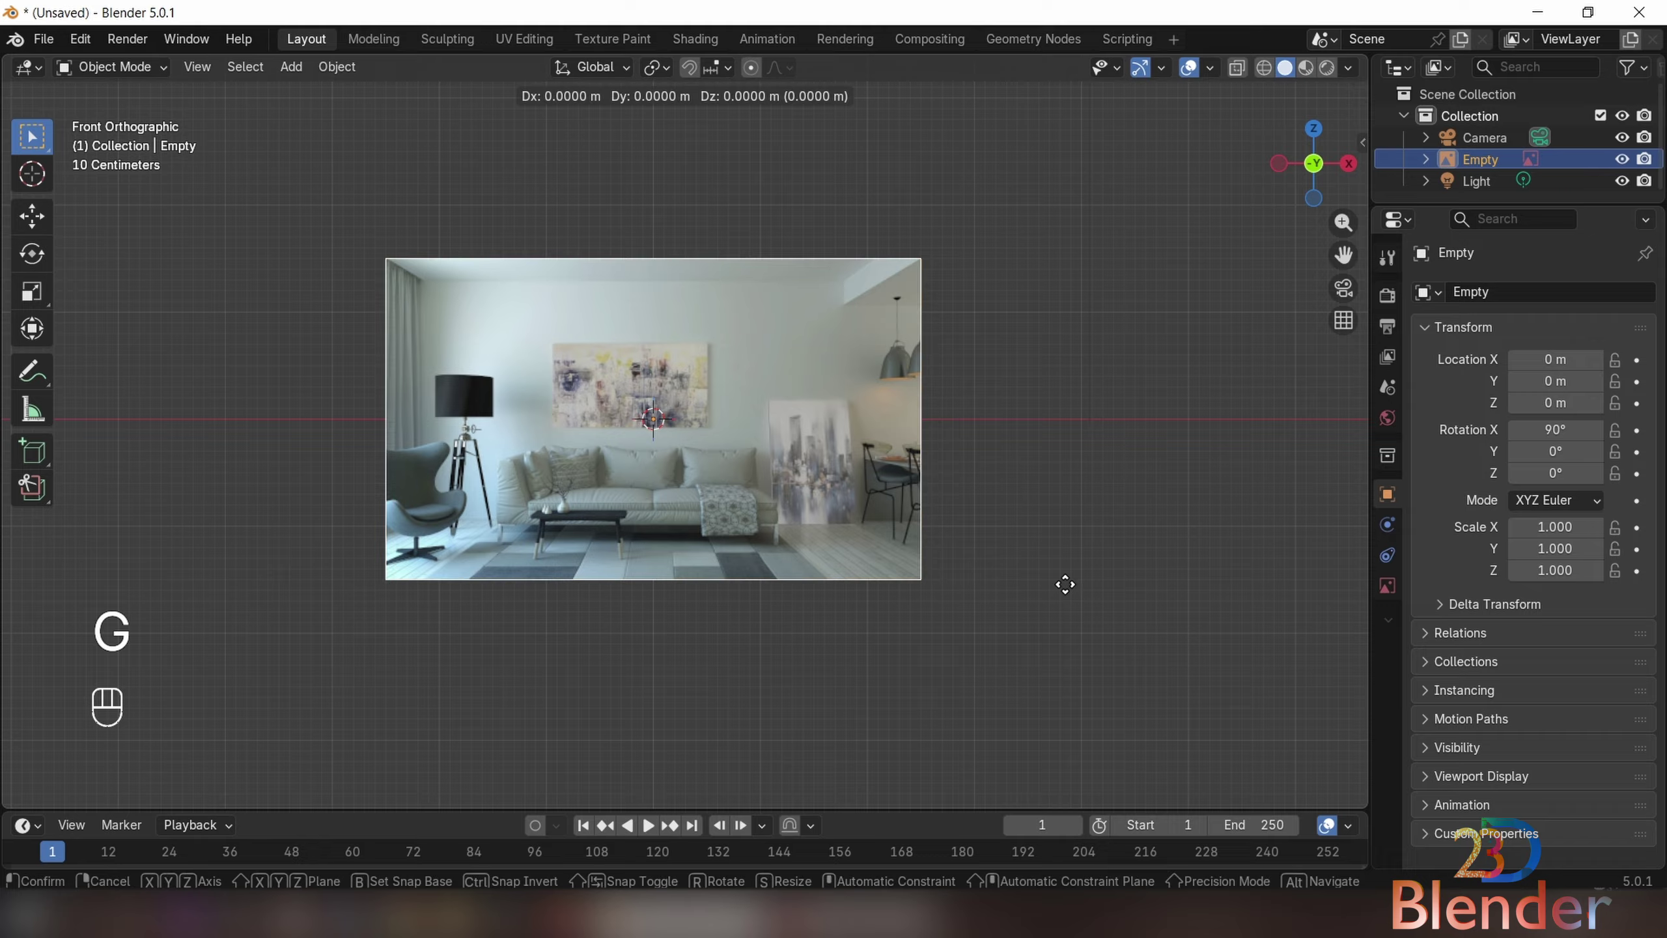
pyautogui.press('z')
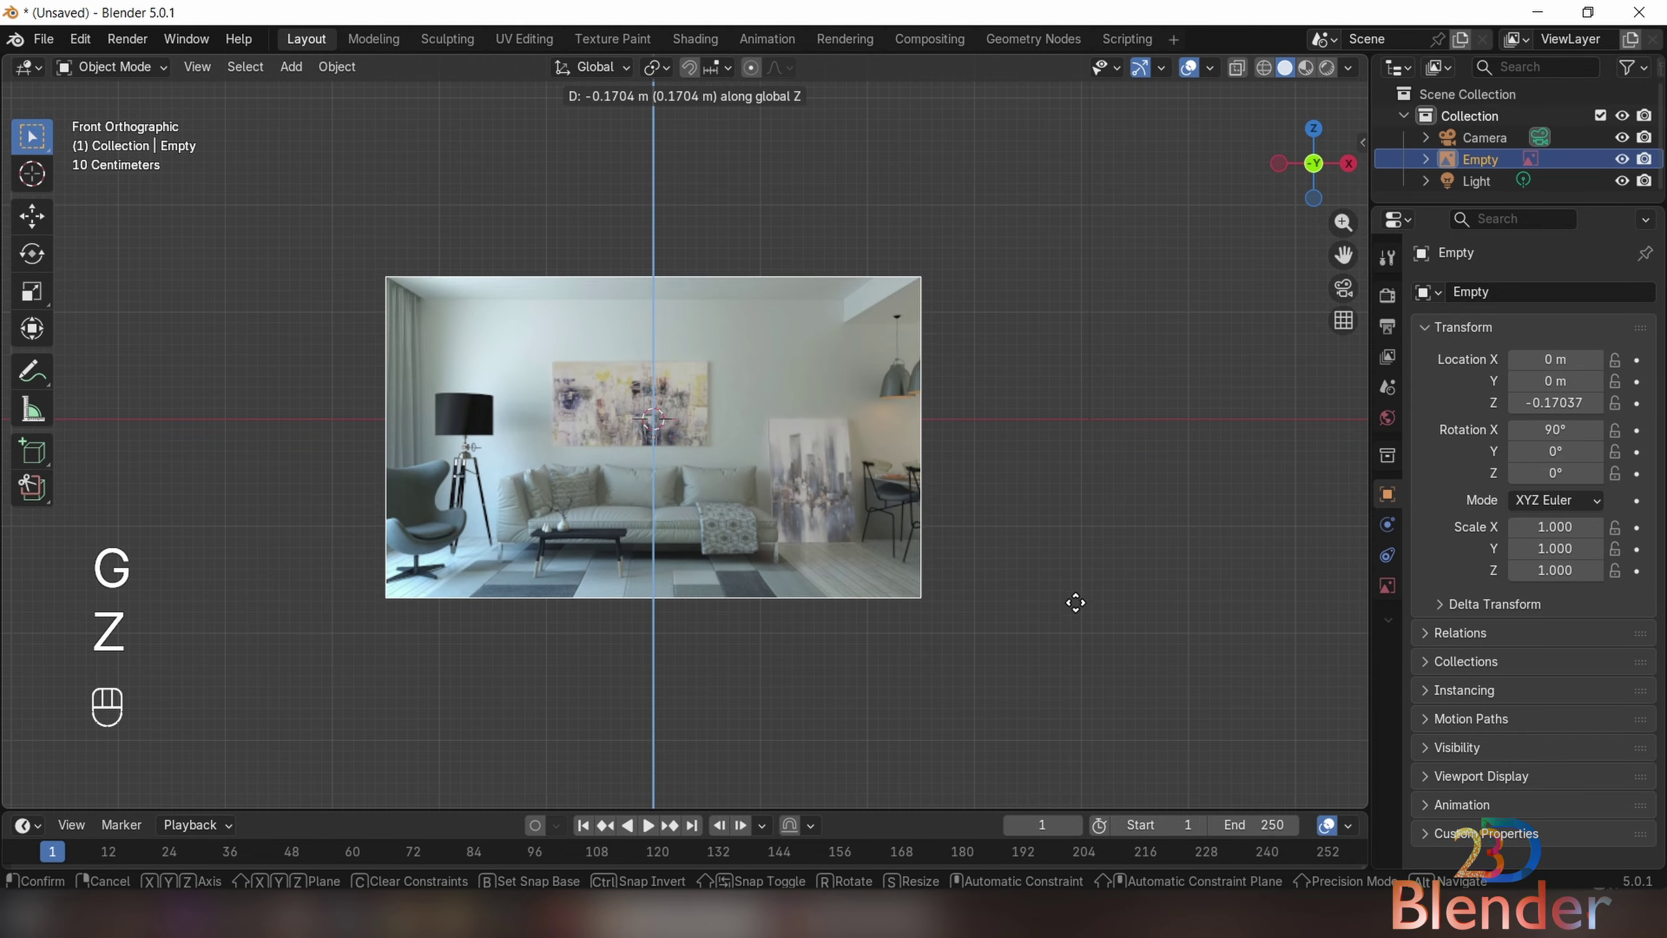
pyautogui.rightClick(1060, 631)
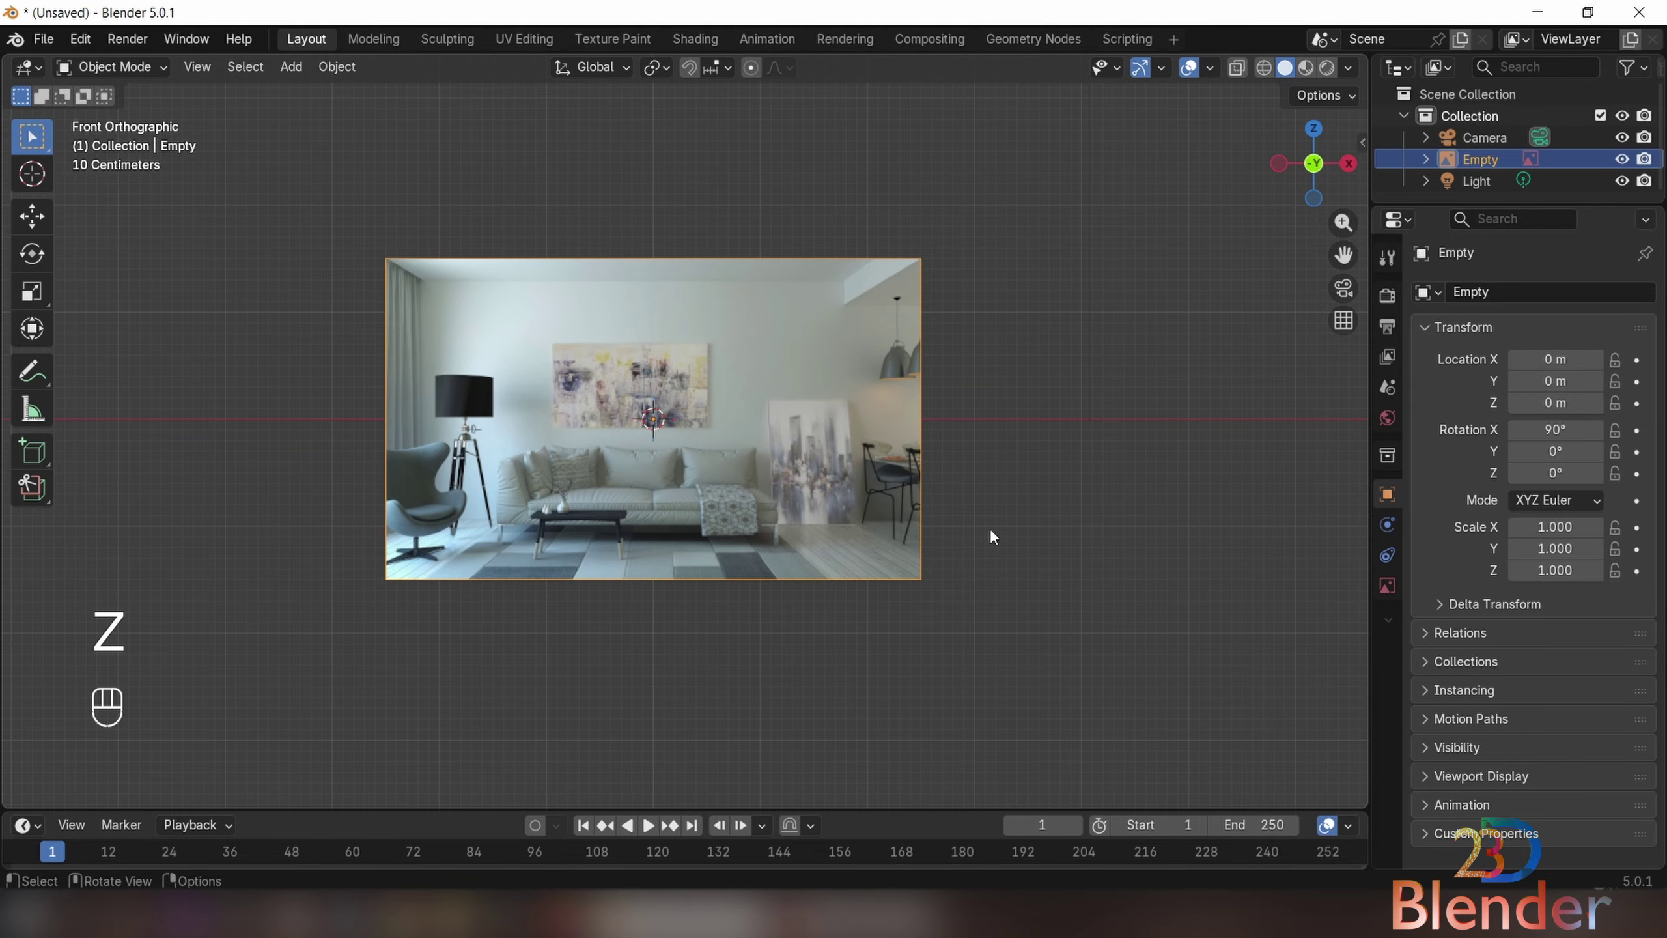
# - Try moving the reference image along the X axis and along the Y axis in perspective
pyautogui.moveTo(1029, 532); pyautogui.dragTo(784, 577, button='middle')
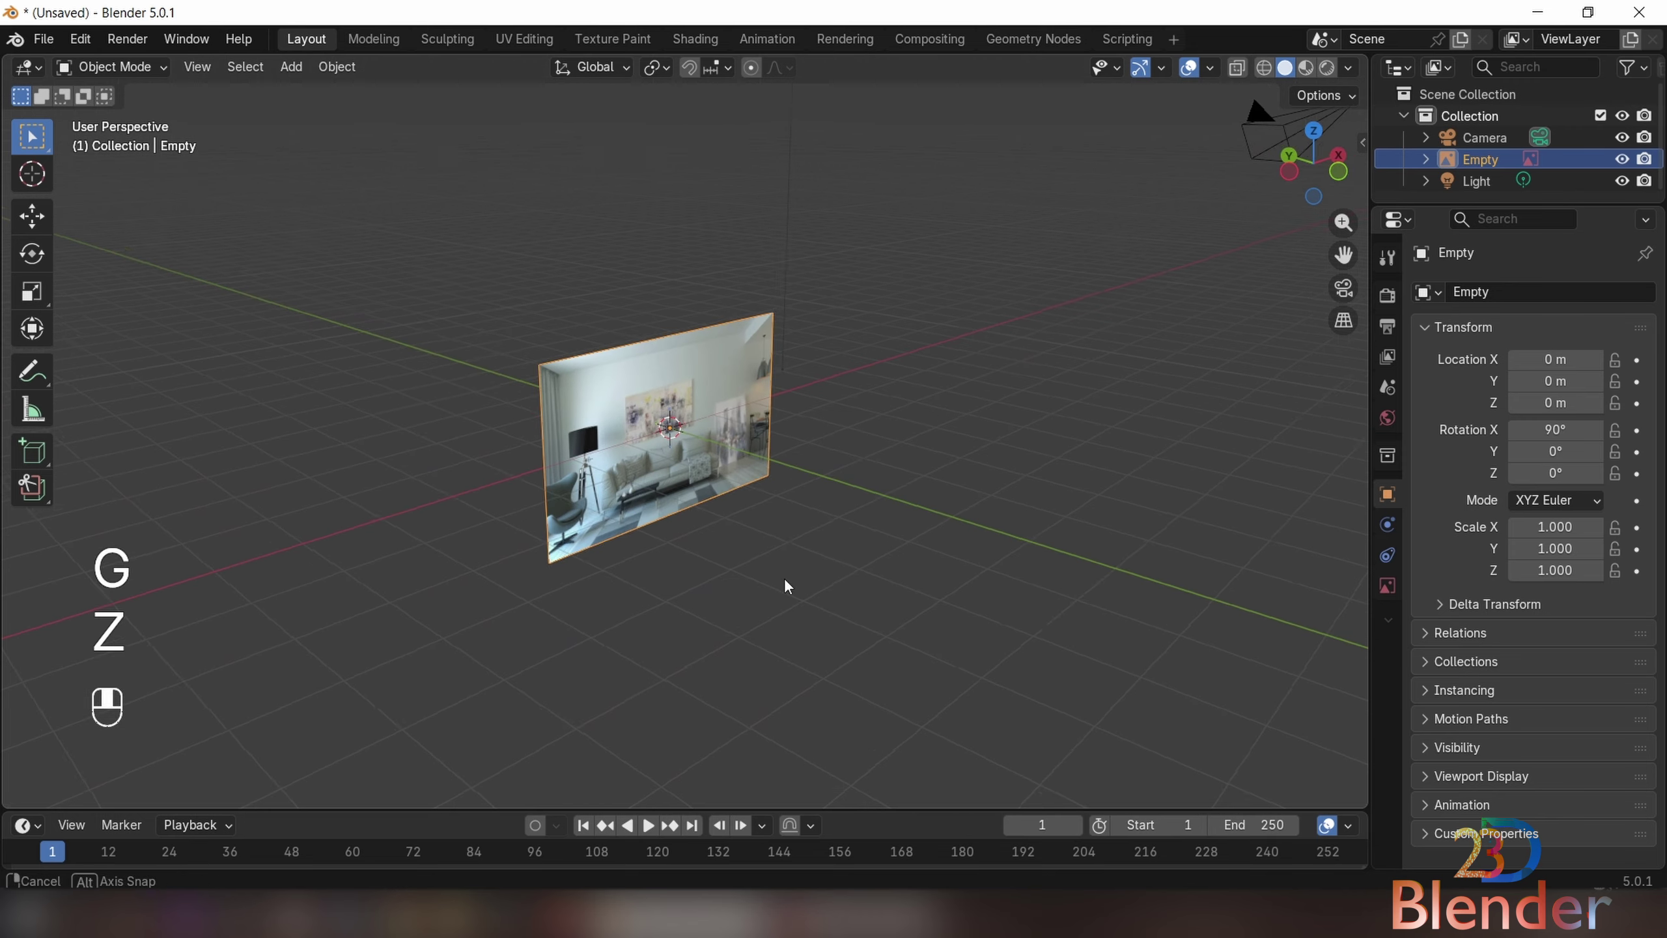
pyautogui.moveTo(512, 532); pyautogui.dragTo(742, 486, button='middle')
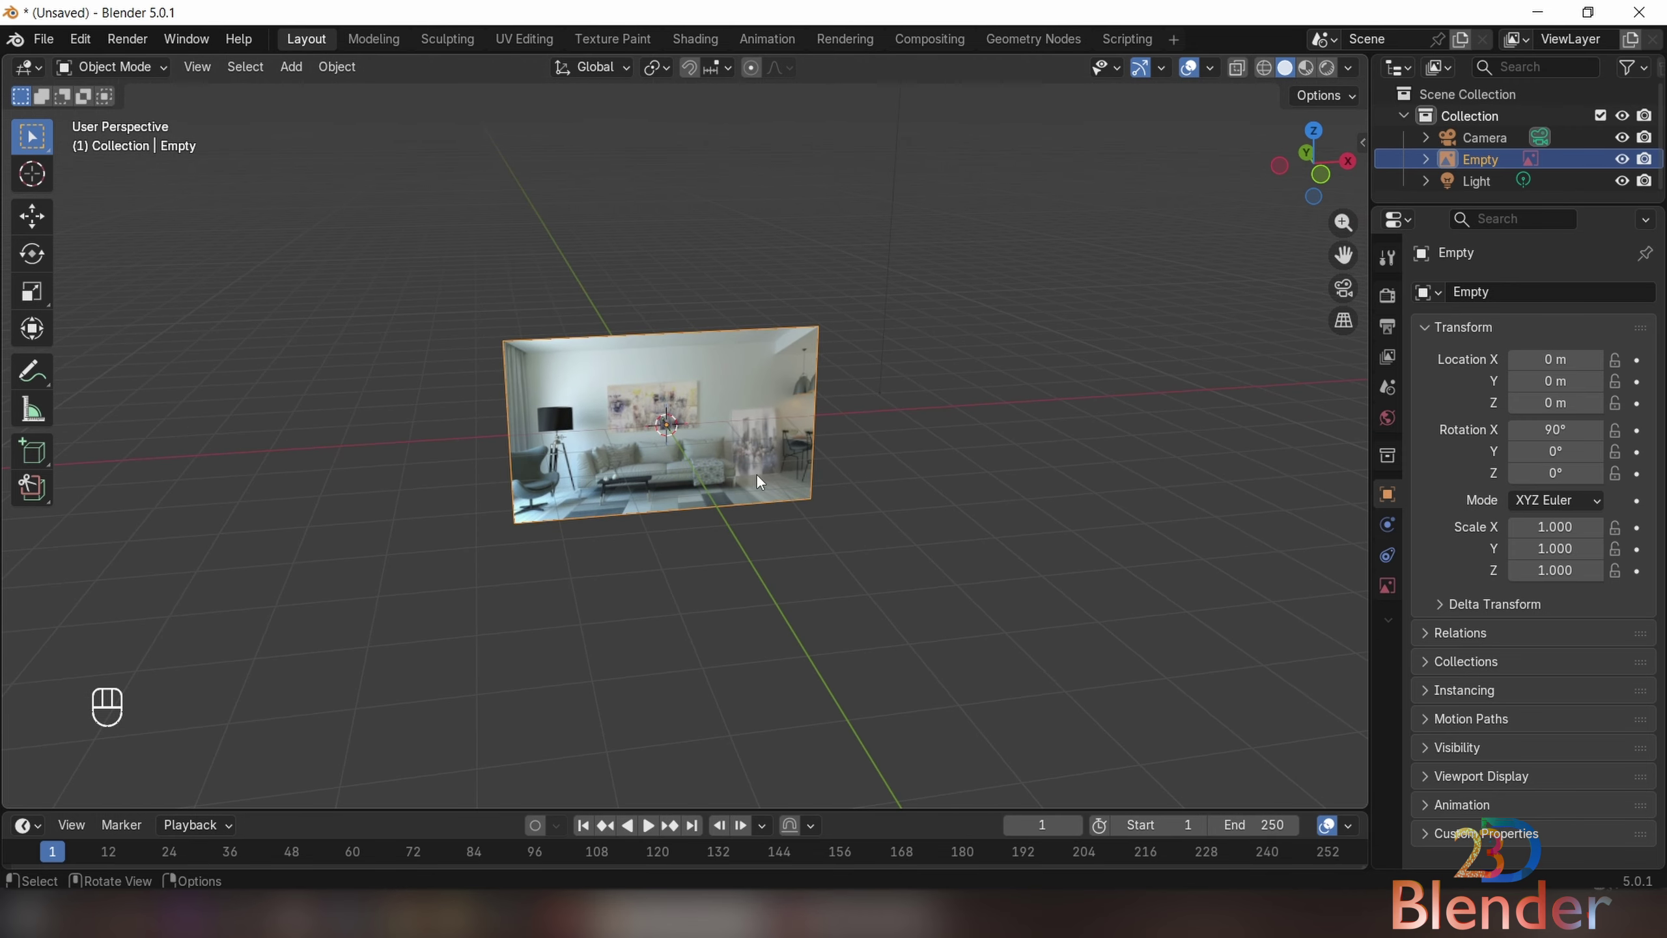
pyautogui.press('g')
pyautogui.press('x')
pyautogui.rightClick(636, 618)
pyautogui.moveTo(636, 618); pyautogui.dragTo(874, 562, button='middle')
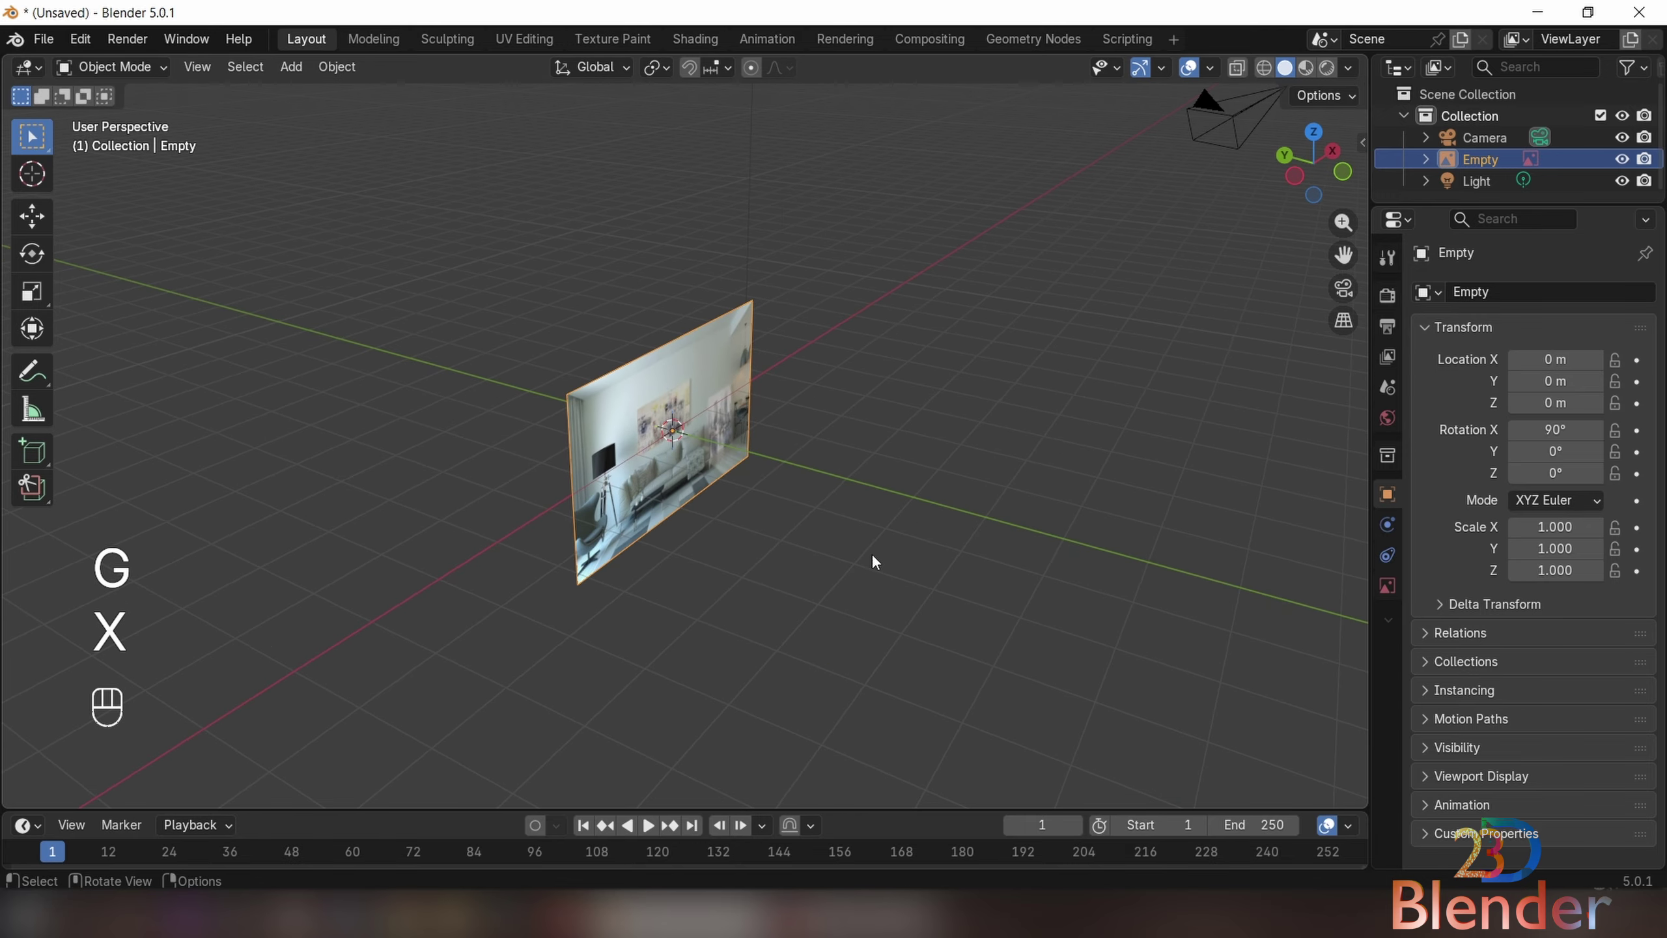
pyautogui.press('g')
pyautogui.press('y')
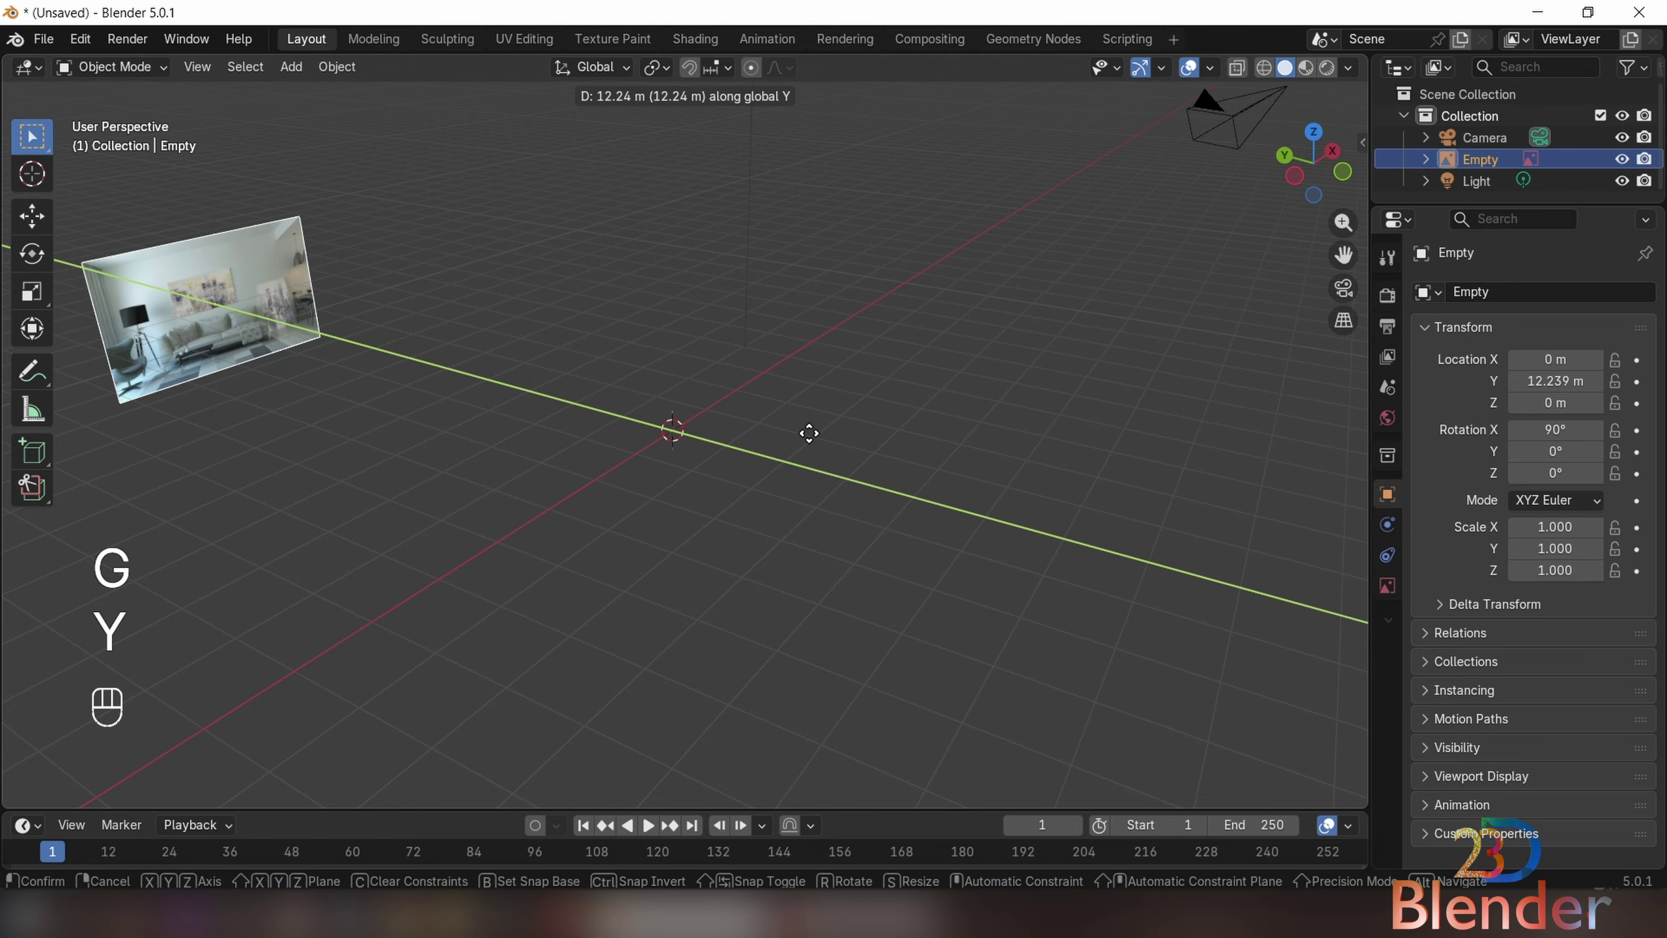
pyautogui.rightClick(1054, 511)
pyautogui.moveTo(1054, 511); pyautogui.dragTo(1135, 385, button='middle')
# - In front view, raise the reference image about 1.48 m along Z until its lower edge meets the X axis line
pyautogui.press('KP_1')
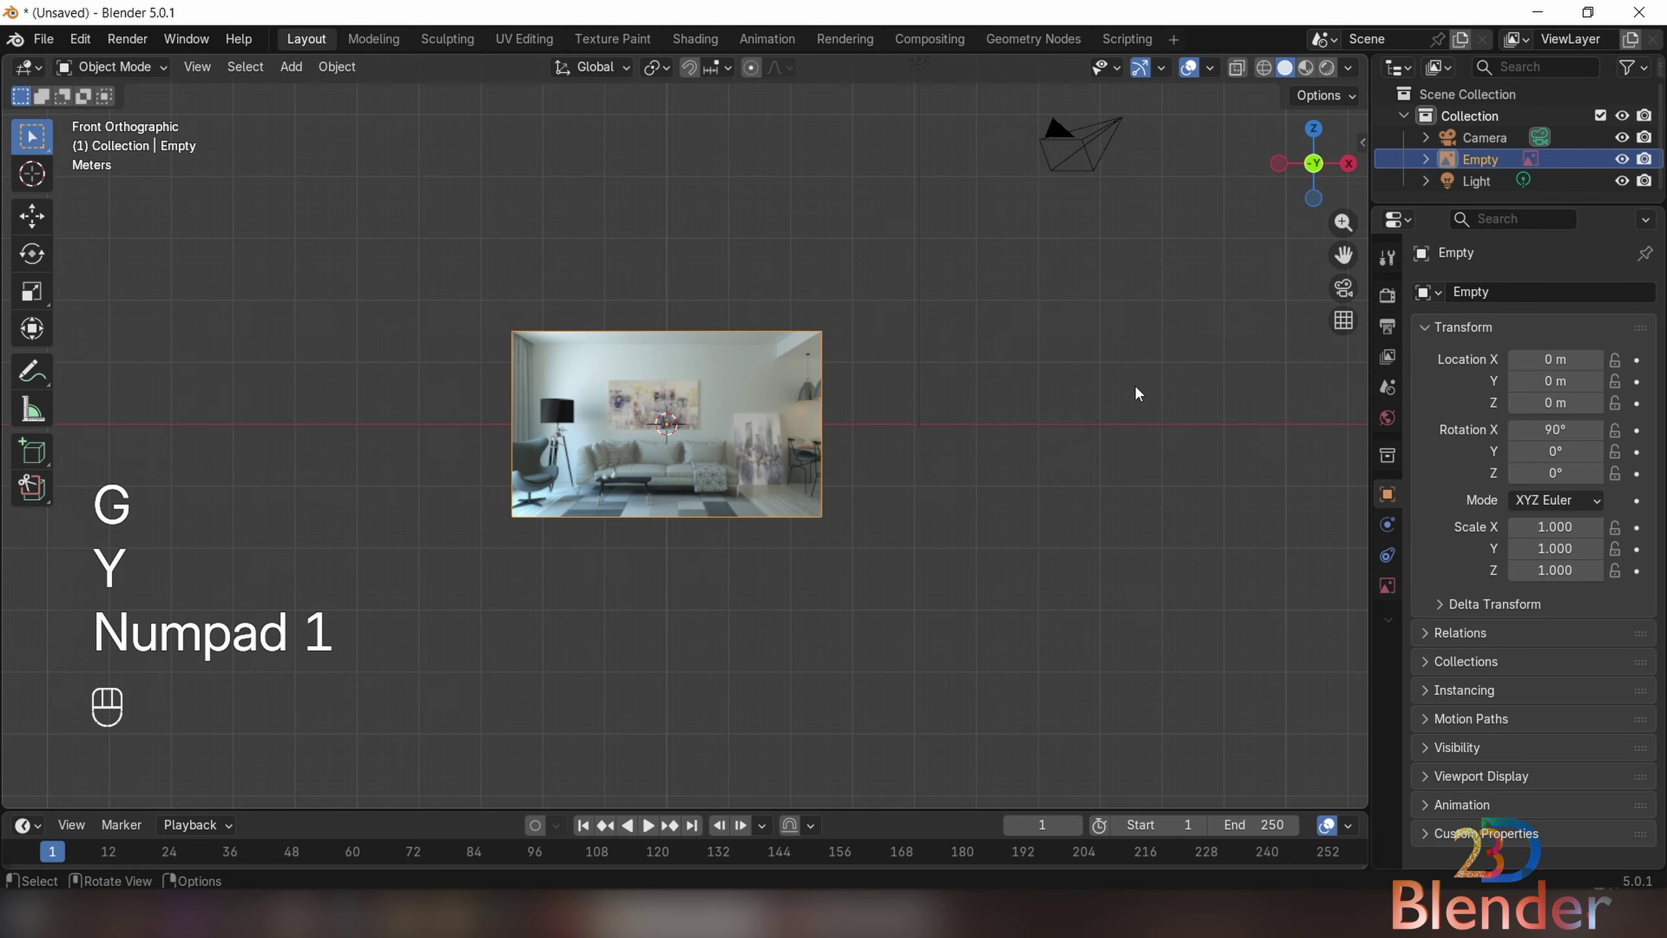
pyautogui.scroll(4, 1134, 384)
pyautogui.scroll(-3, 891, 149)
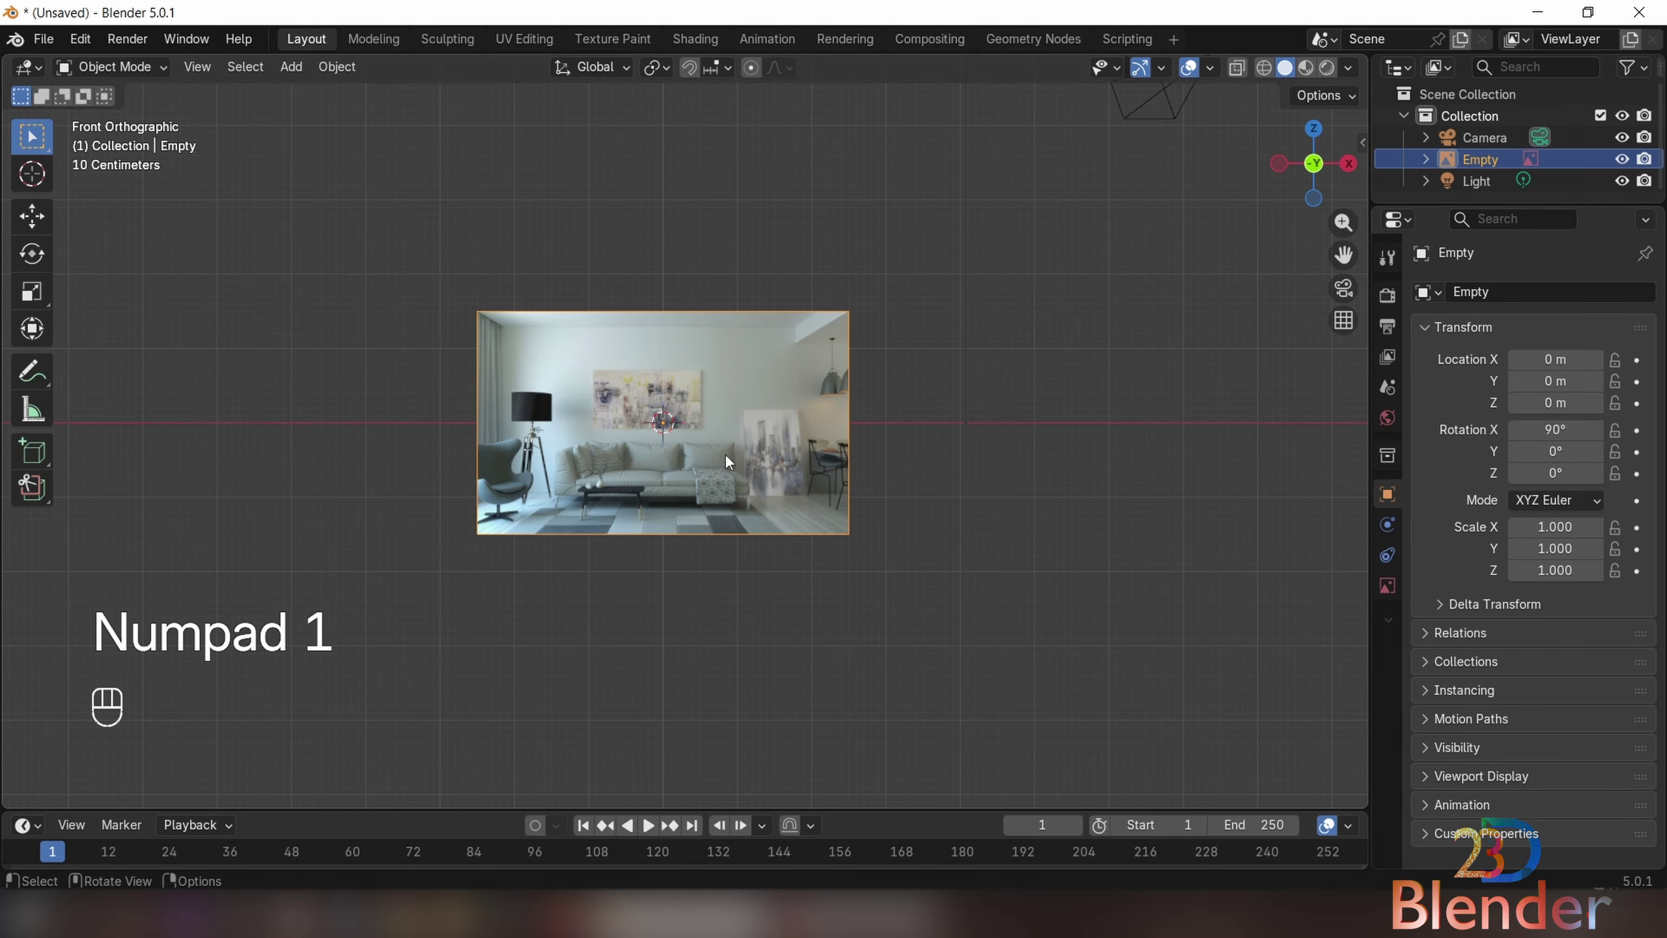
pyautogui.keyDown('shift'); pyautogui.moveTo(753, 428); pyautogui.dragTo(874, 461, button='middle'); pyautogui.keyUp('shift')
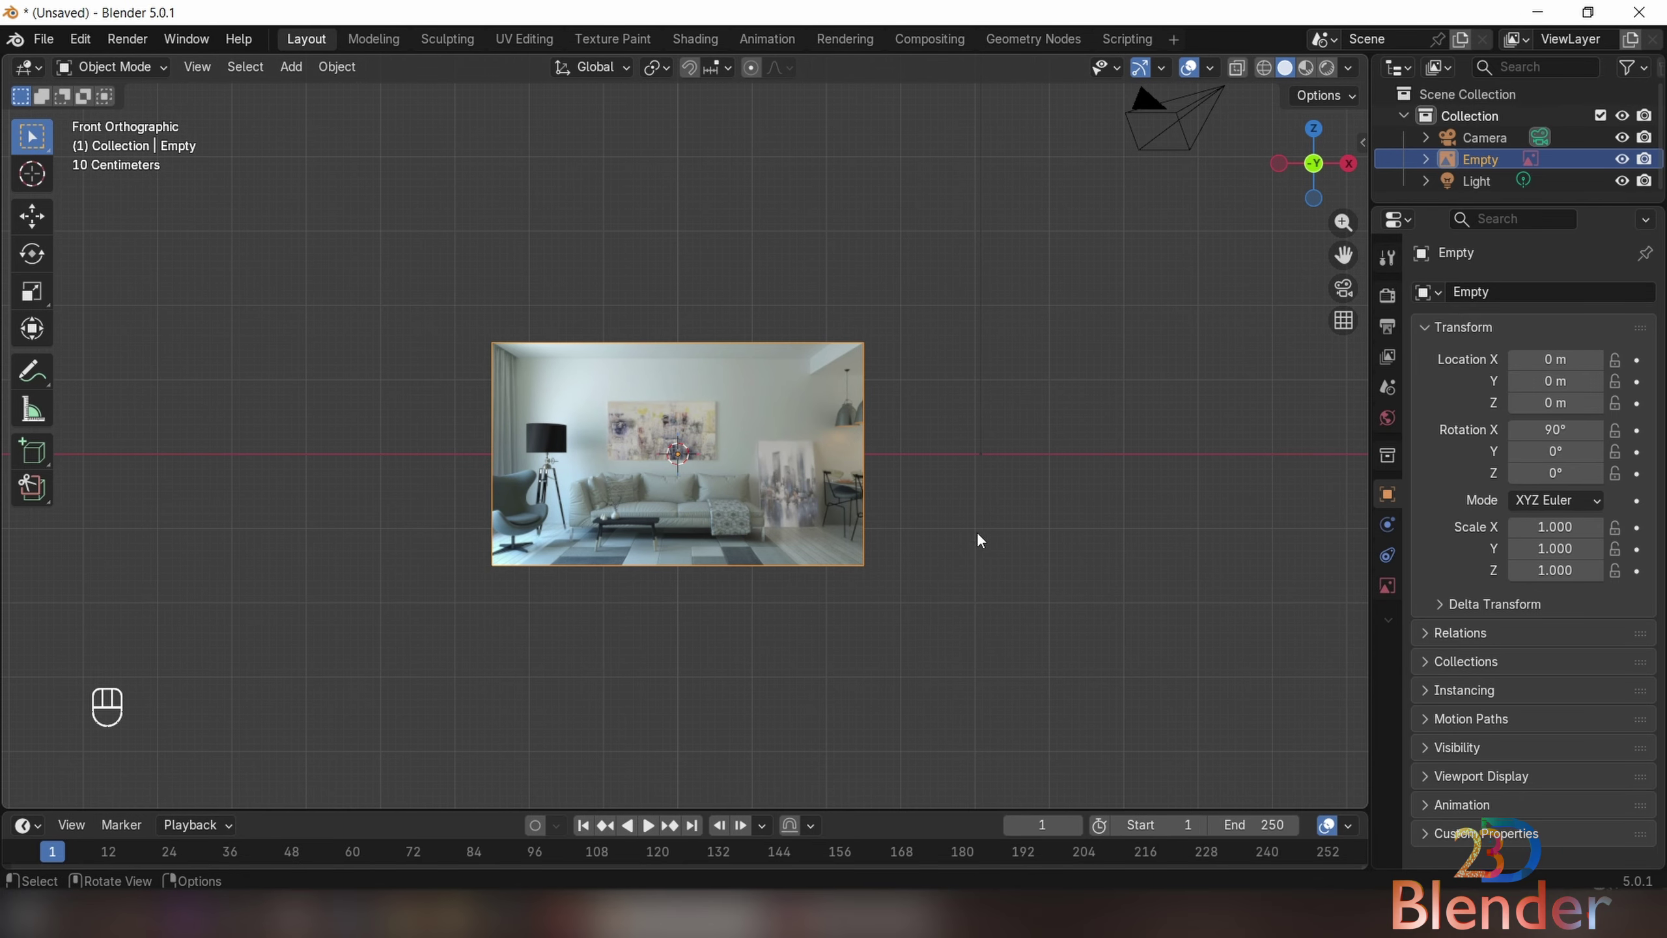
pyautogui.press('g')
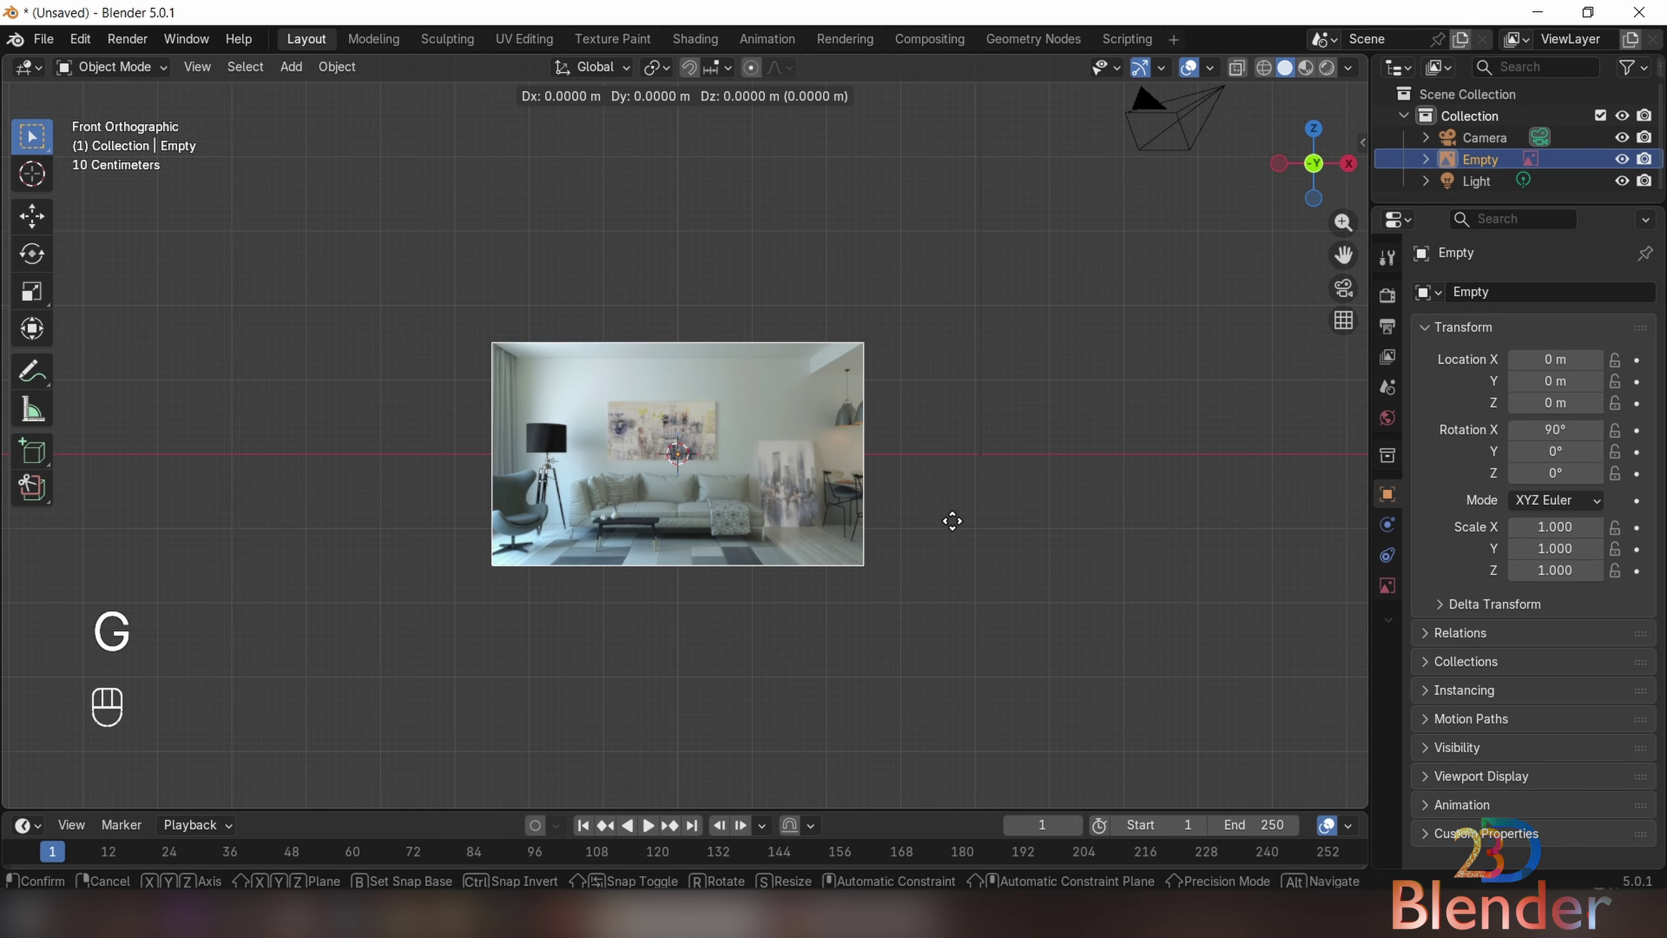
pyautogui.press('z')
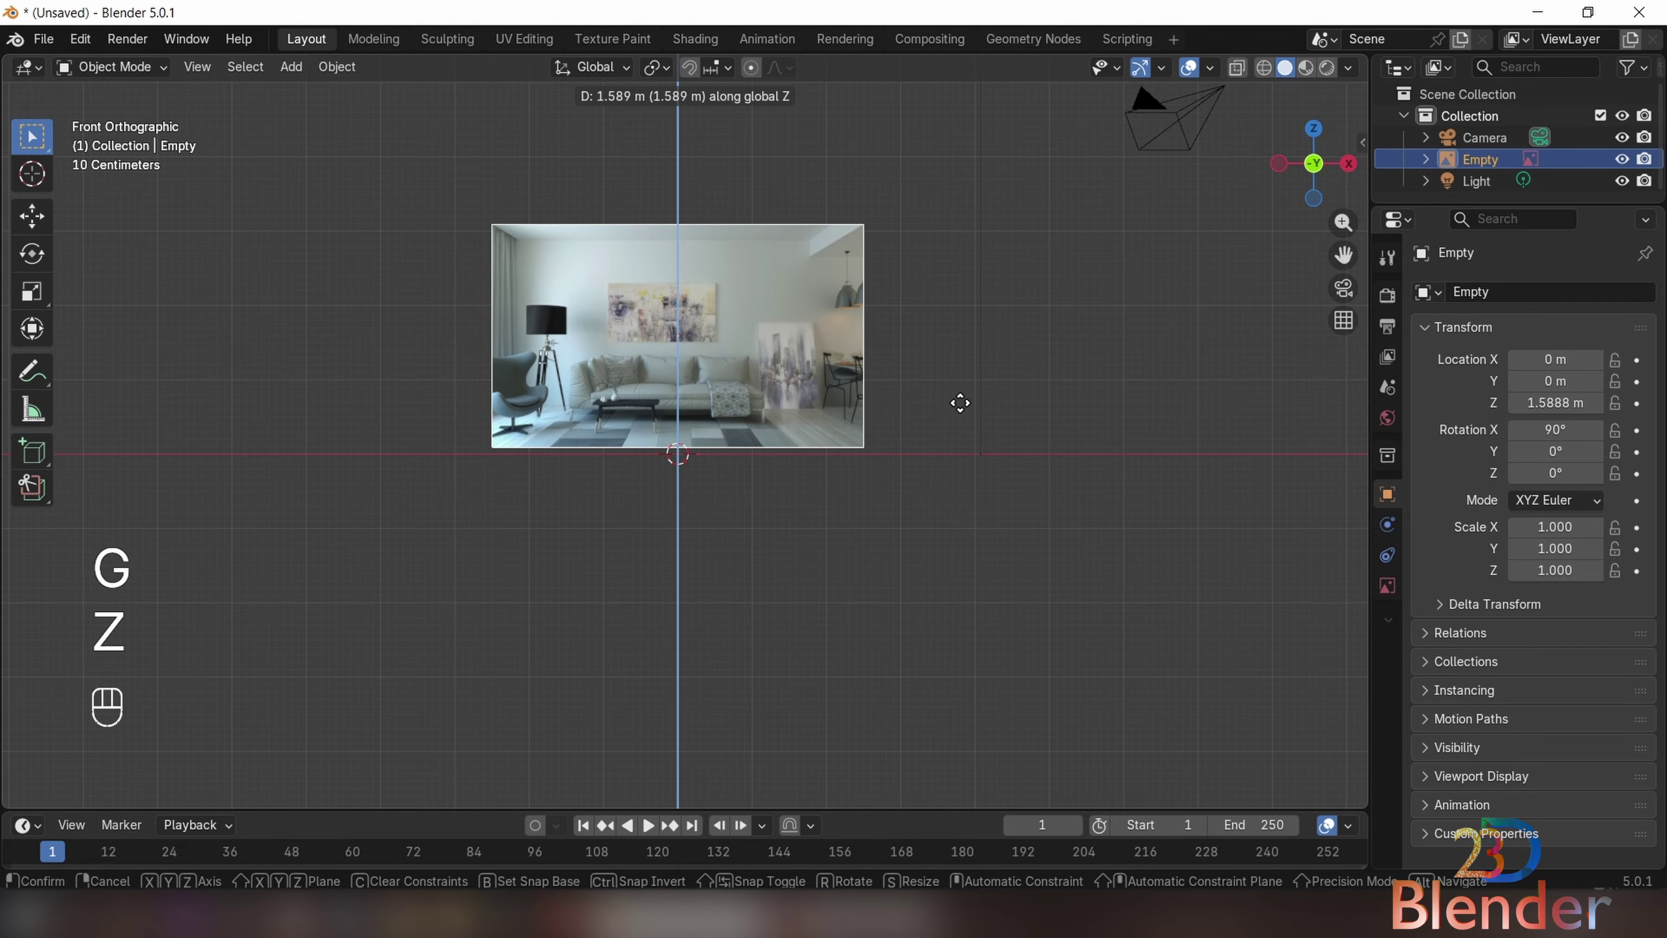
pyautogui.click(964, 410)
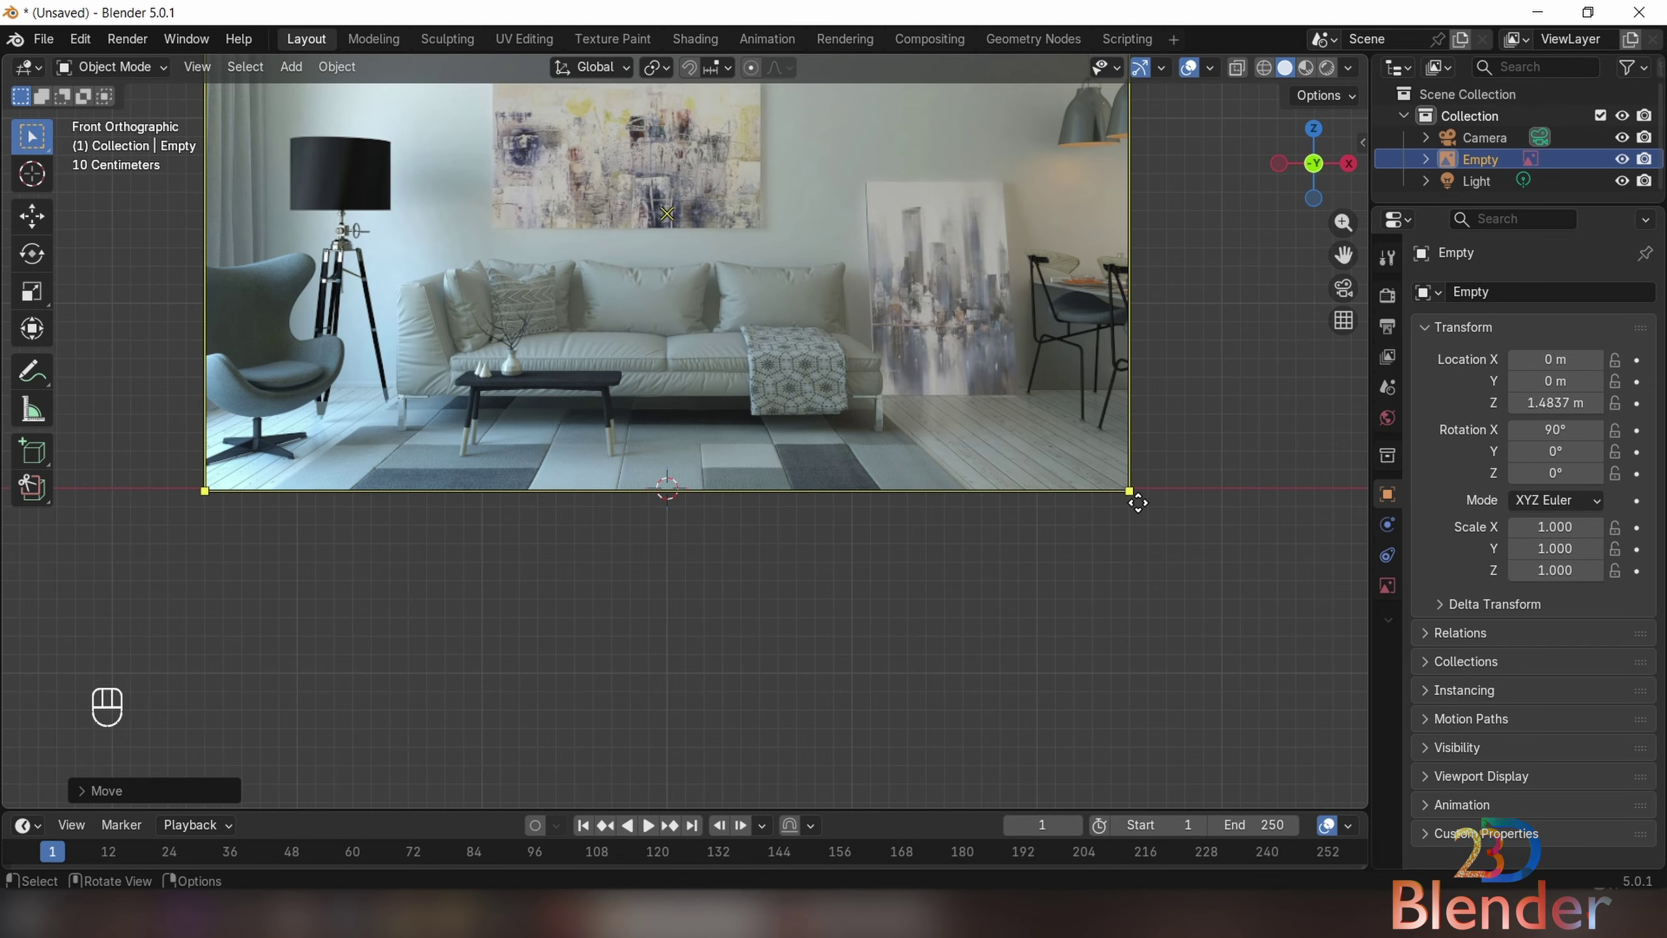
pyautogui.scroll(-5, 969, 513)
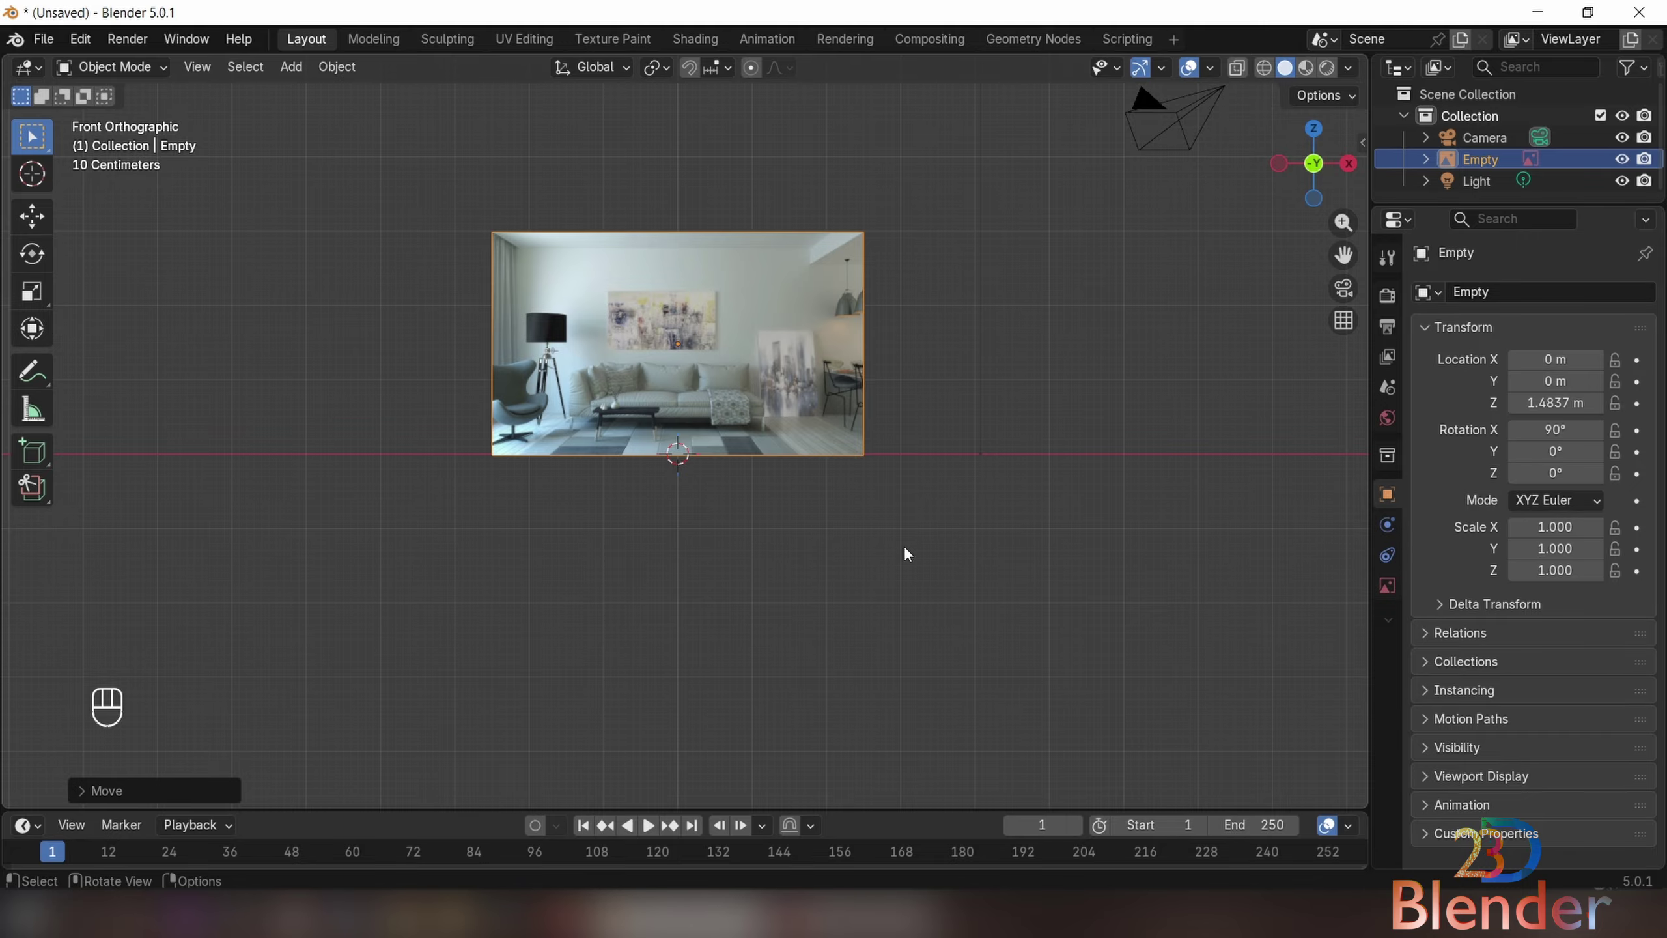
# - Clear the reference image's location to return it to the world origin
pyautogui.hotkey('alt', 'g')
pyautogui.scroll(4, 906, 549)
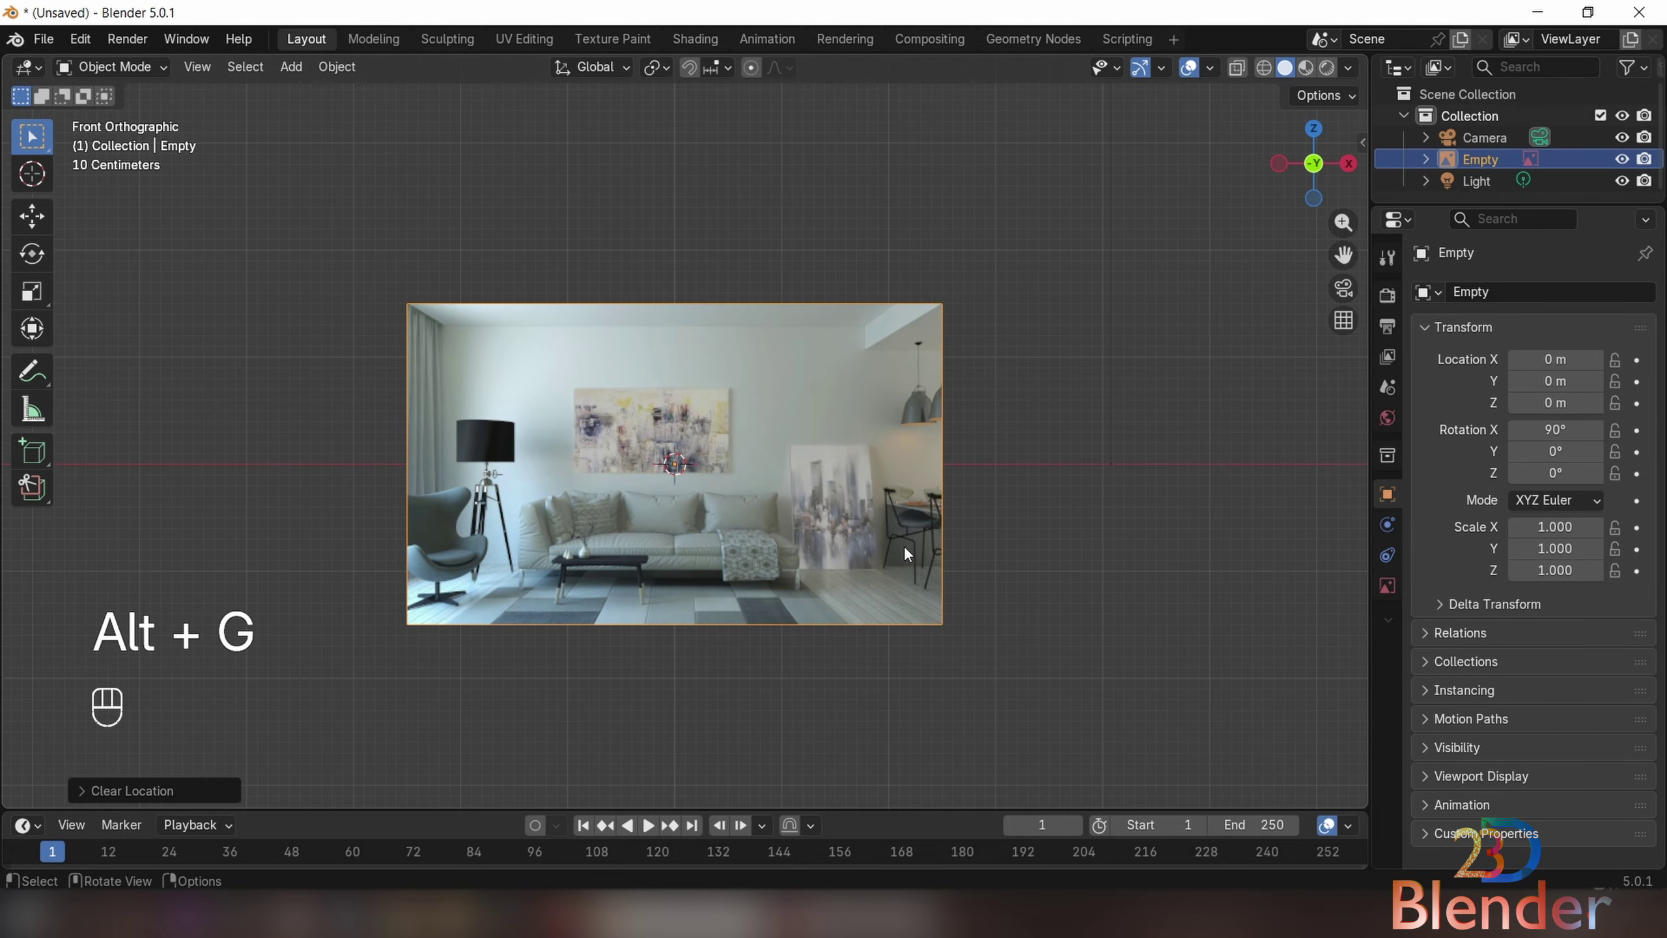
pyautogui.scroll(-3, 1010, 547)
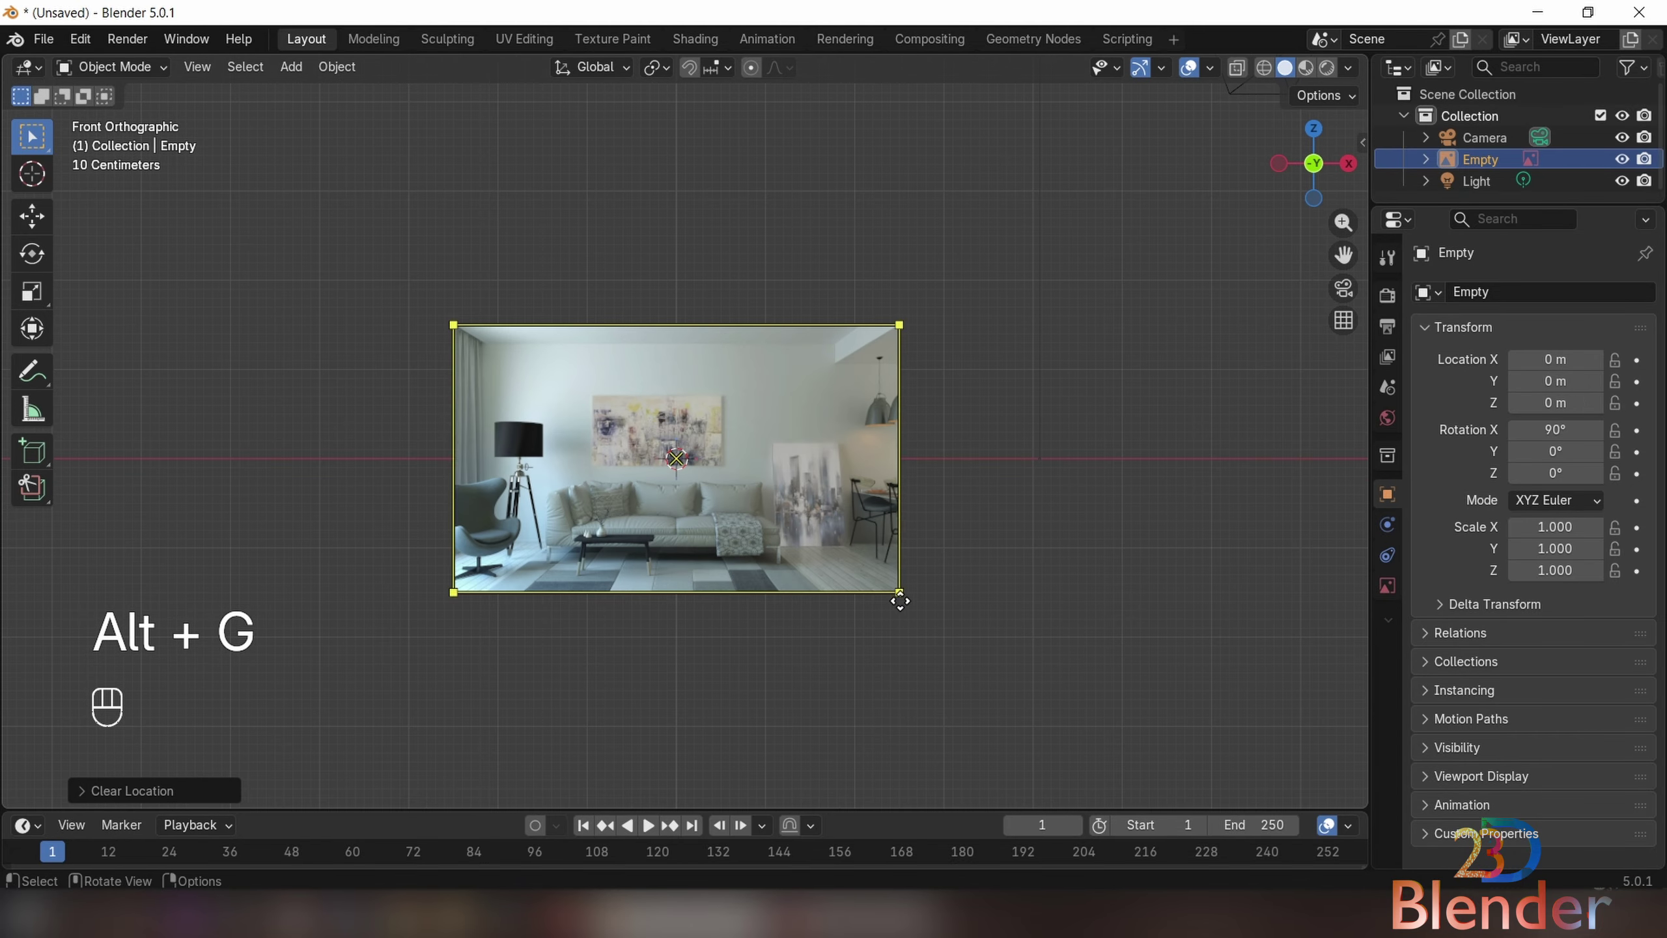
# - Raise the reference image 1.5 m along the Z axis with increment snapping, placing its lower edge on the X axis line
pyautogui.press('g')
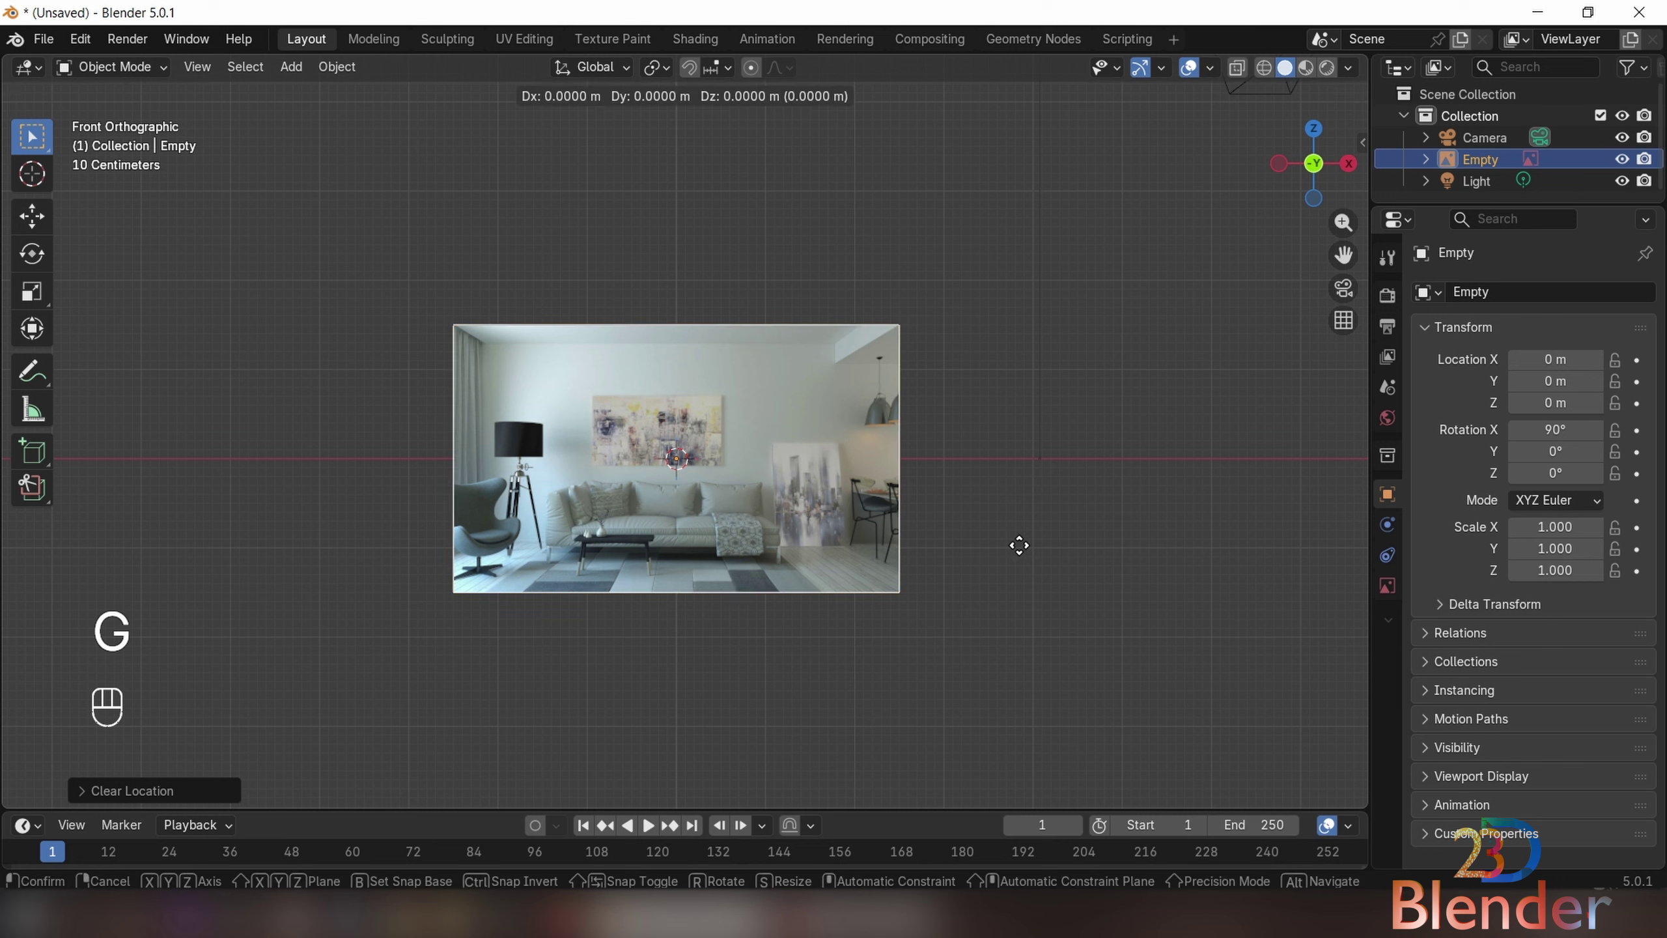
pyautogui.press('z')
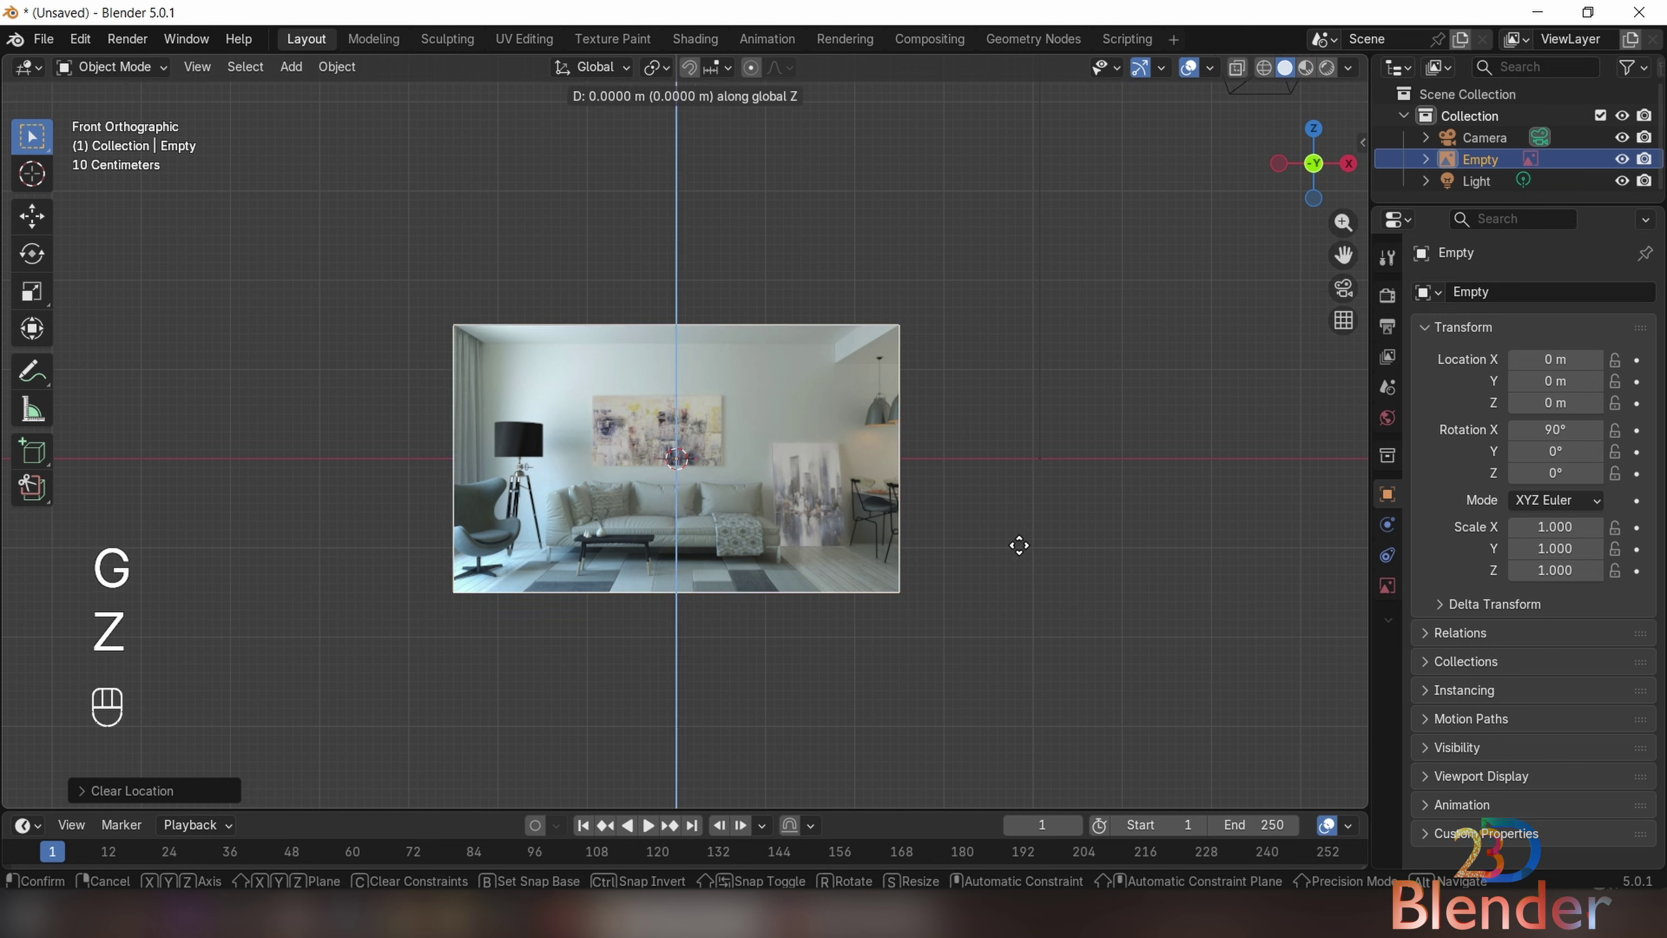
pyautogui.press('ctrl')
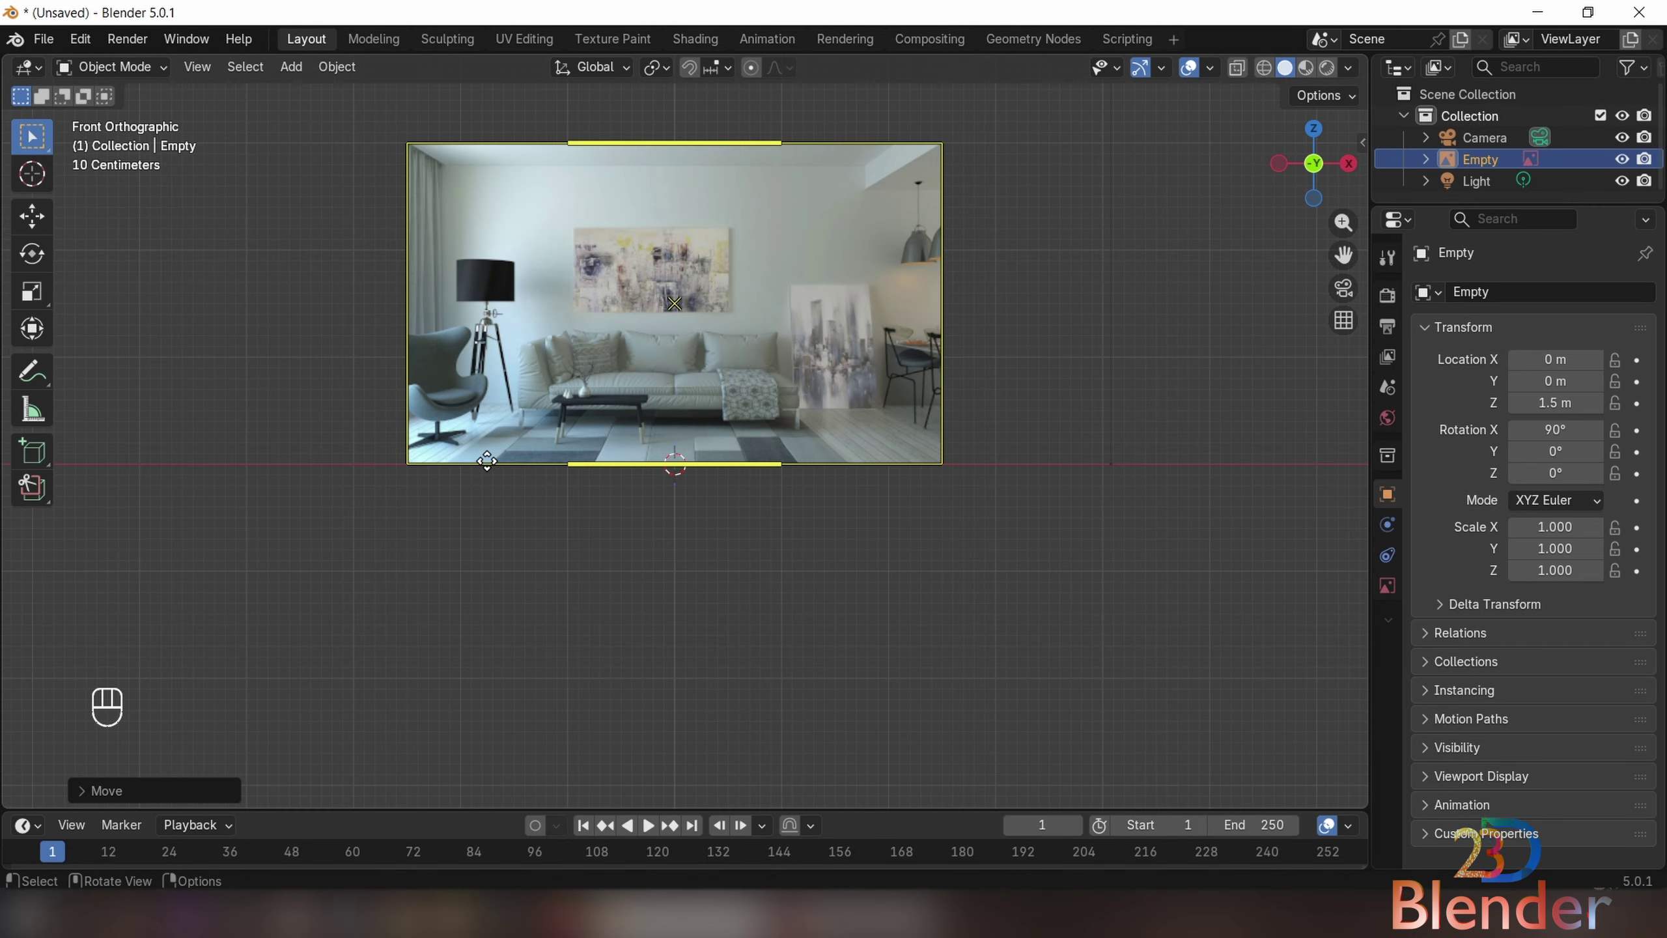
# - Start saving the scene as a separate project file in the Test exercise folder, naming it "new file.blend"
pyautogui.scroll(-2, 778, 442)
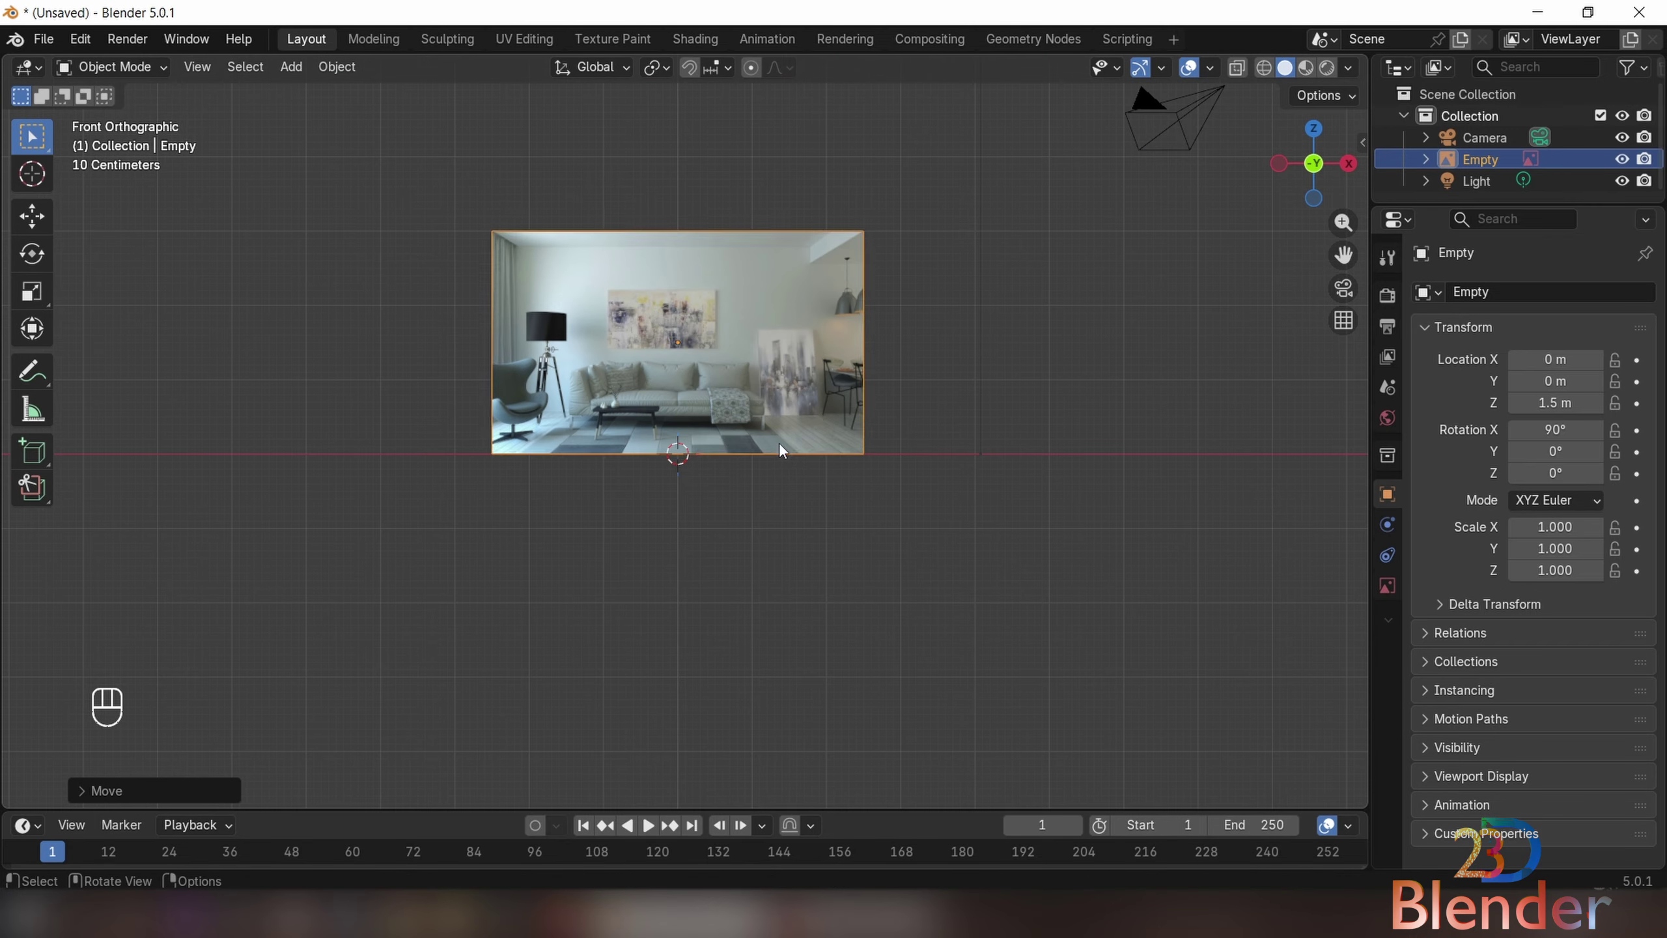
pyautogui.click(43, 40)
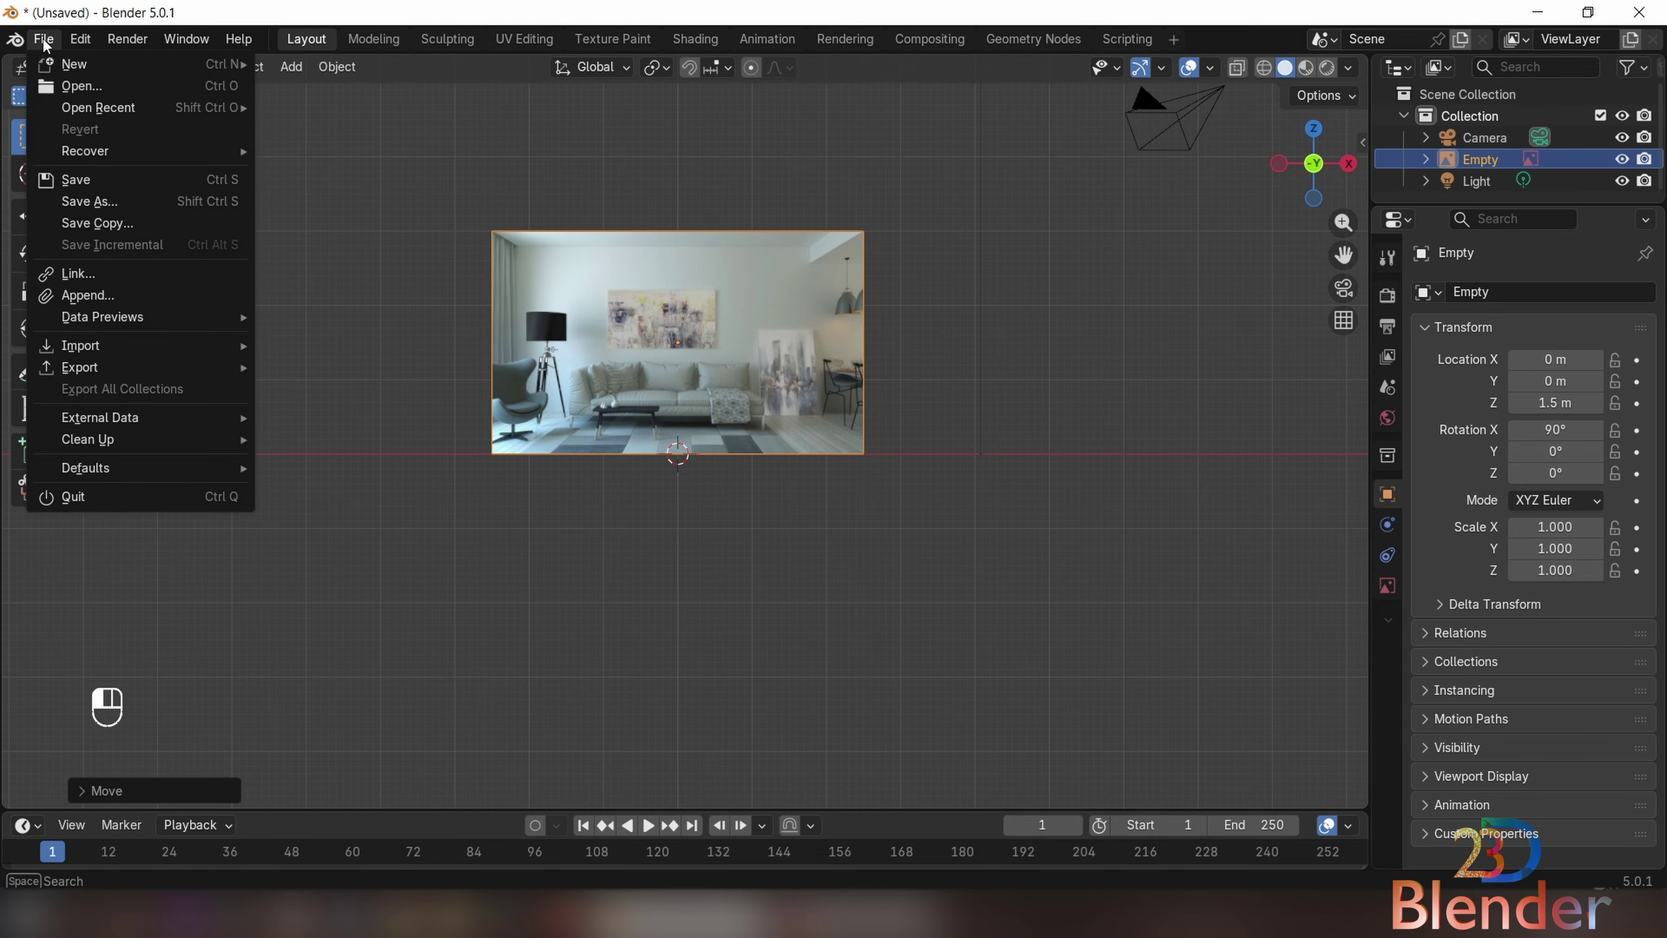
pyautogui.click(86, 202)
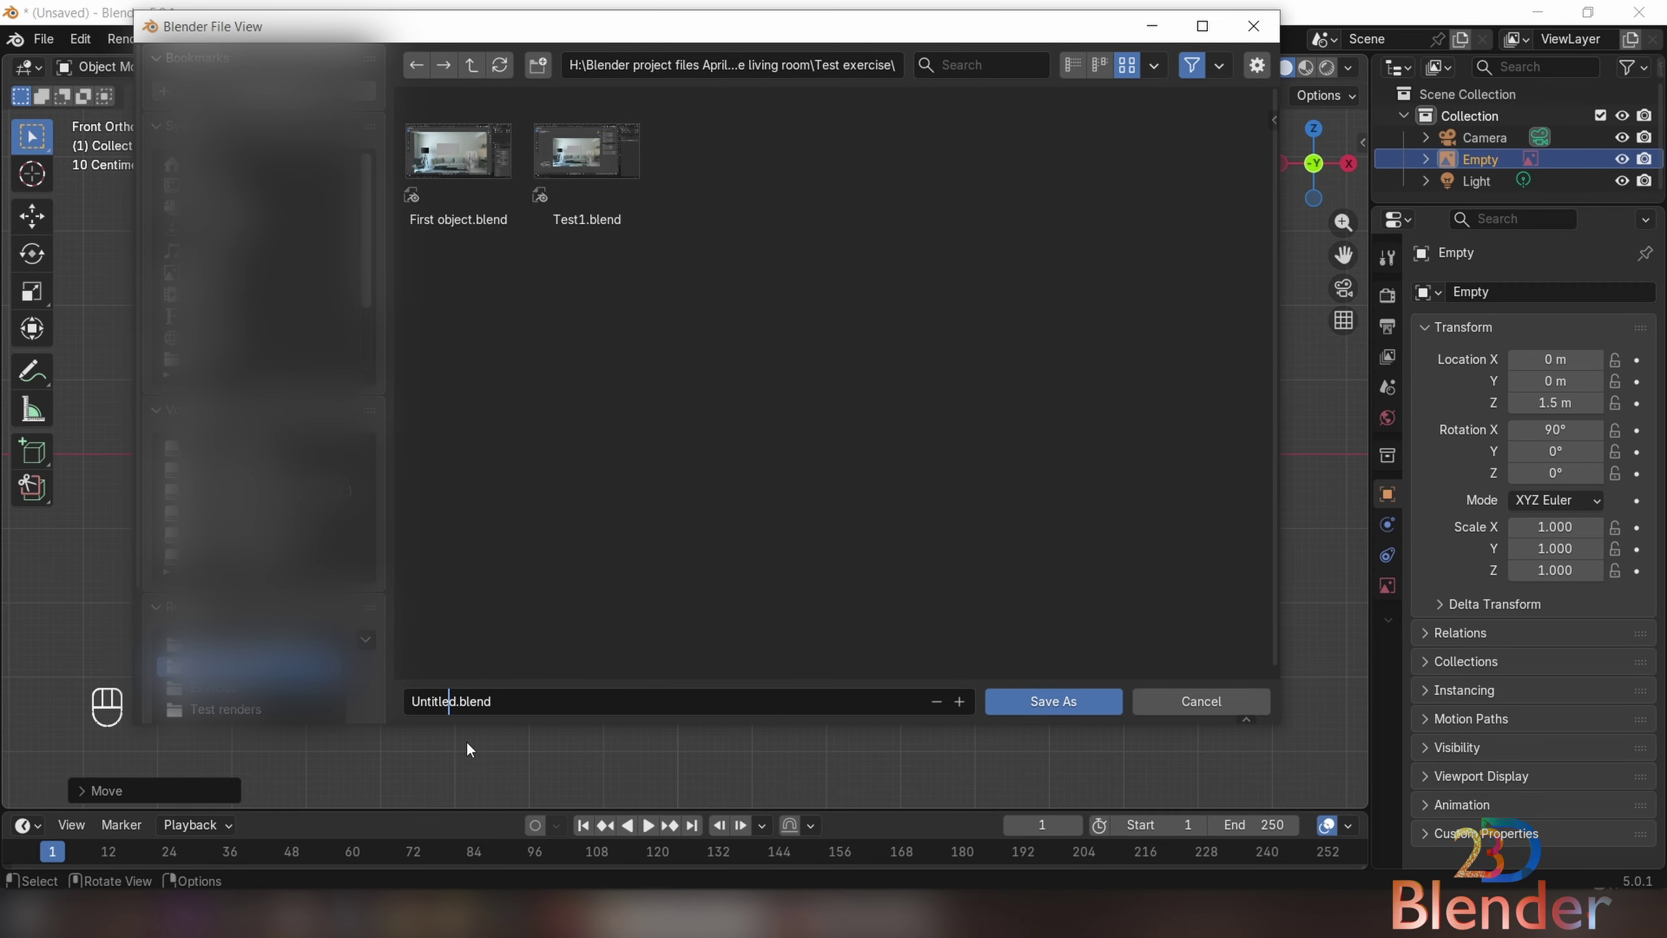
pyautogui.moveTo(450, 701); pyautogui.dragTo(327, 709)
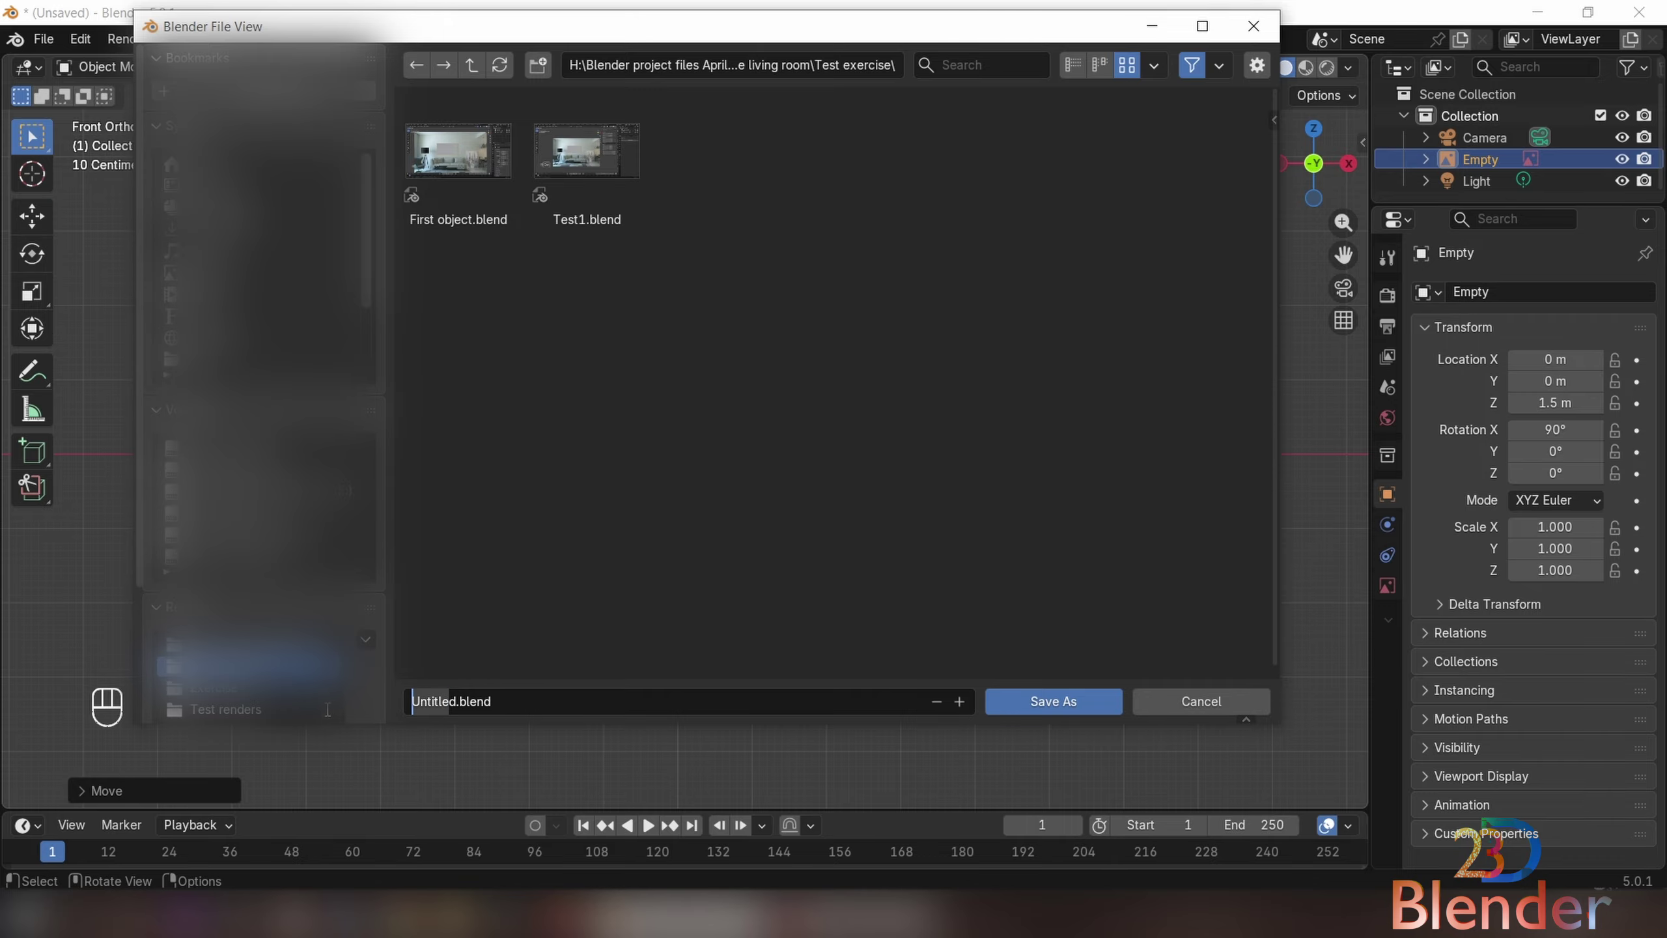
pyautogui.press('Delete')
pyautogui.press('Delete')
pyautogui.press('Delete')
pyautogui.press('Delete')
pyautogui.write('new firk')
pyautogui.press('BackSpace')
pyautogui.press('BackSpace')
pyautogui.write('le.')
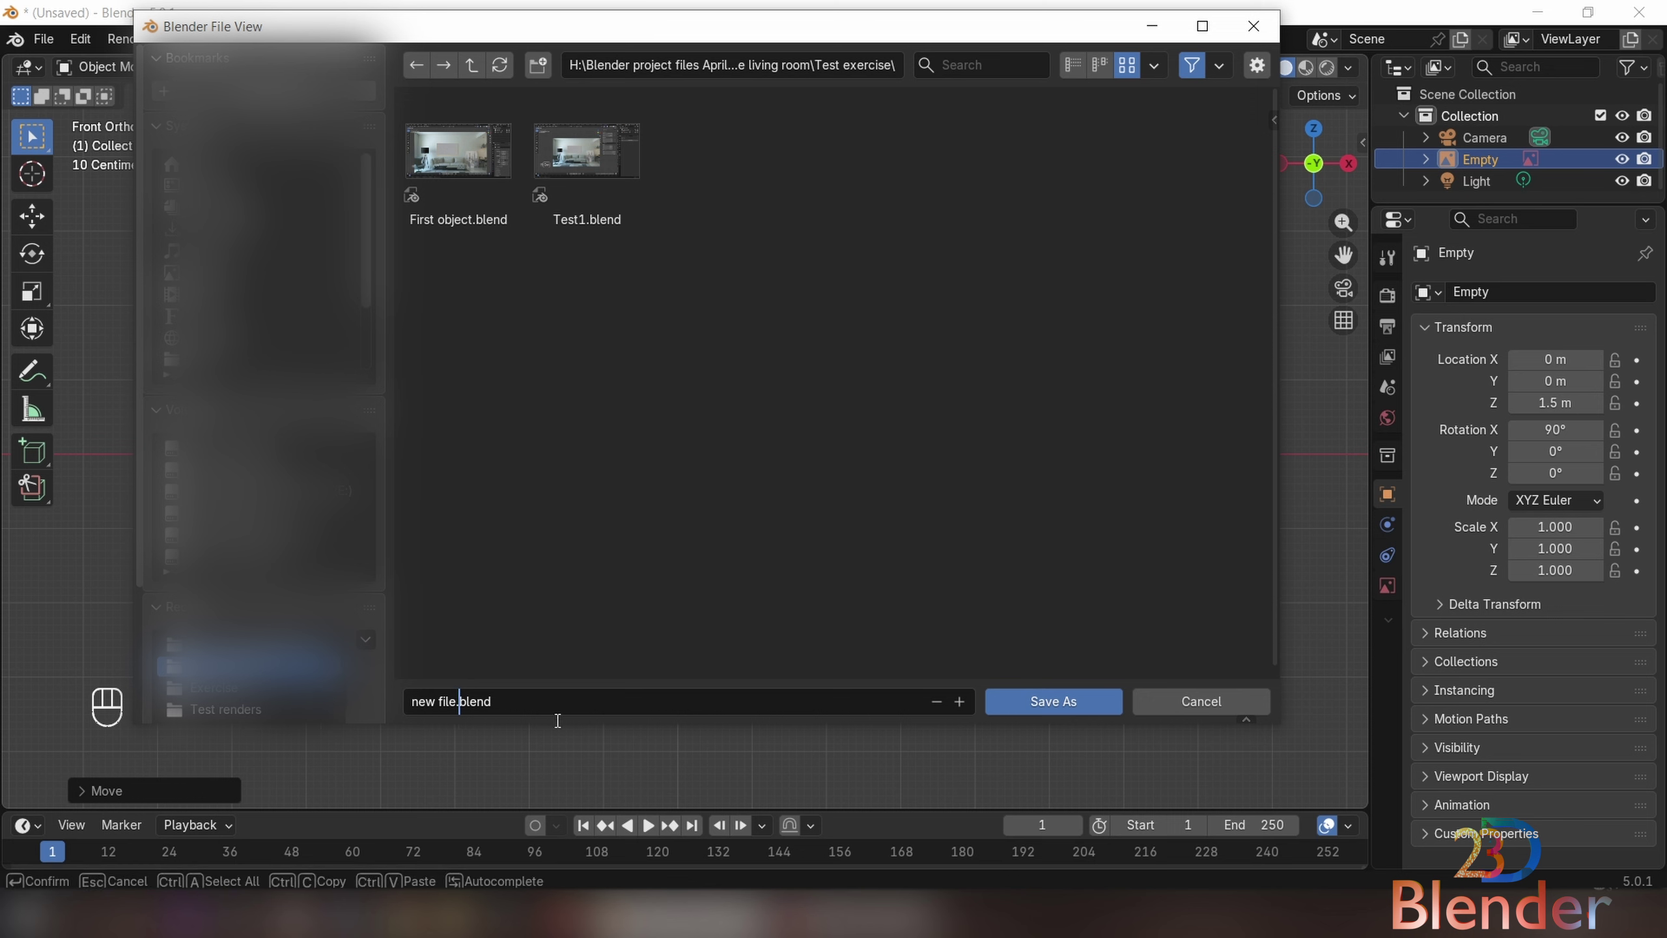
# - Highlight the "blend" extension in the new file's name to point out the file format
pyautogui.click(456, 701)
pyautogui.moveTo(546, 694); pyautogui.dragTo(460, 704)
pyautogui.click(505, 703)
pyautogui.doubleClick(460, 704)
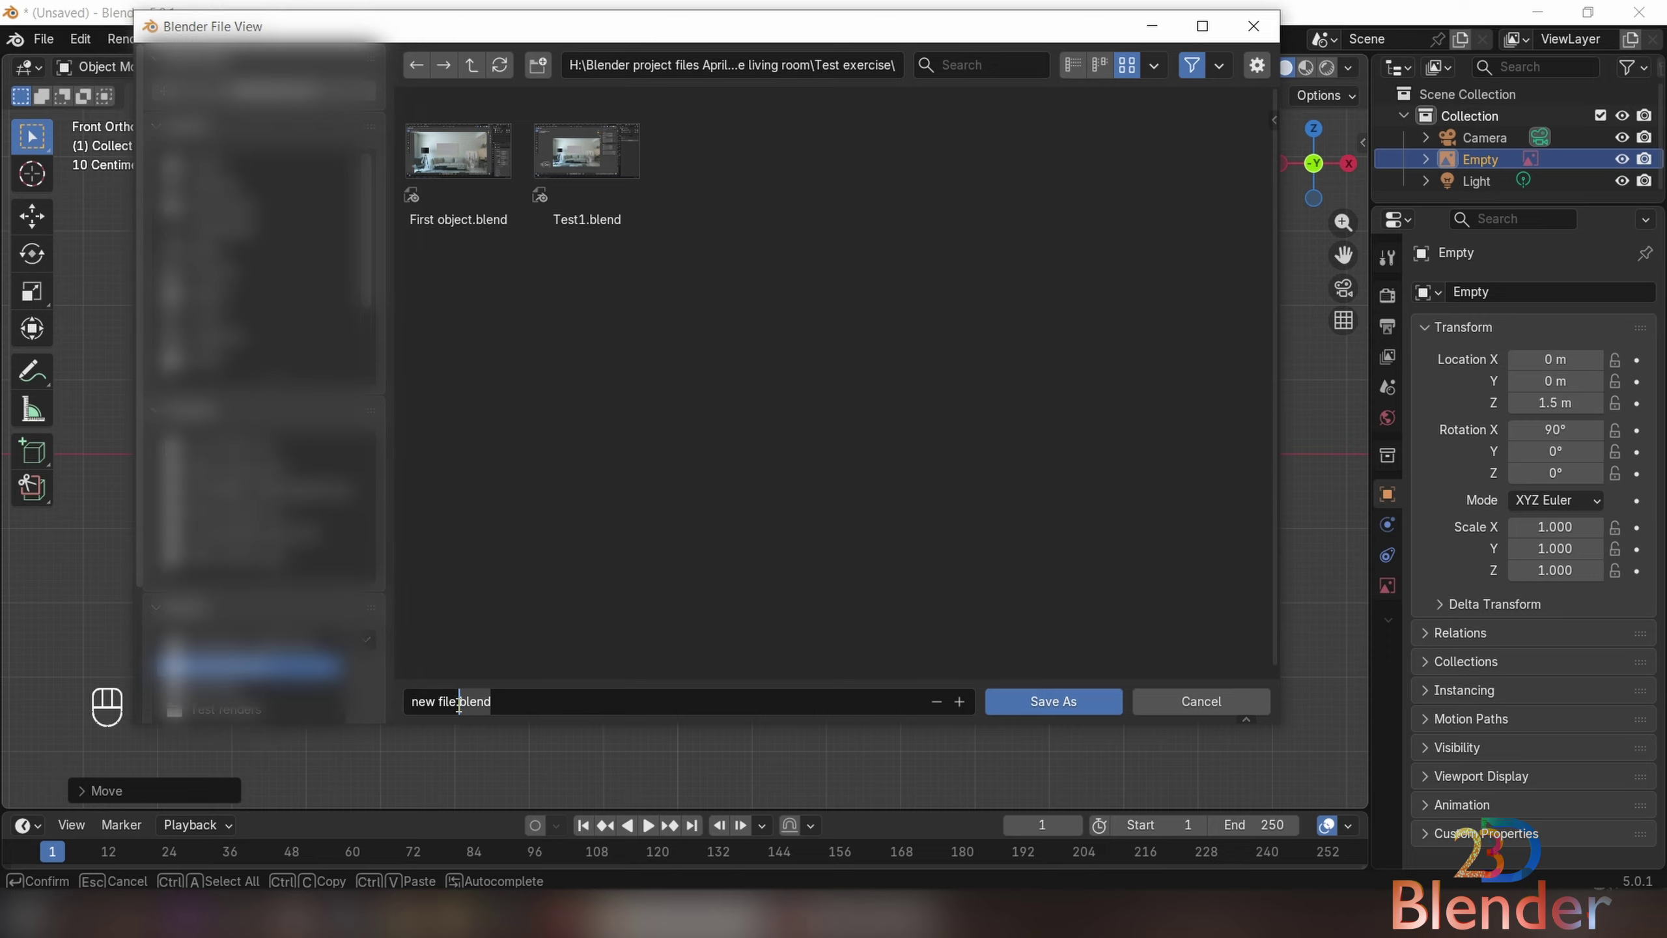
pyautogui.moveTo(460, 702)
pyautogui.mouseDown()
pyautogui.moveTo(398, 703)
pyautogui.moveTo(523, 707)
pyautogui.moveTo(471, 706)
pyautogui.mouseUp()
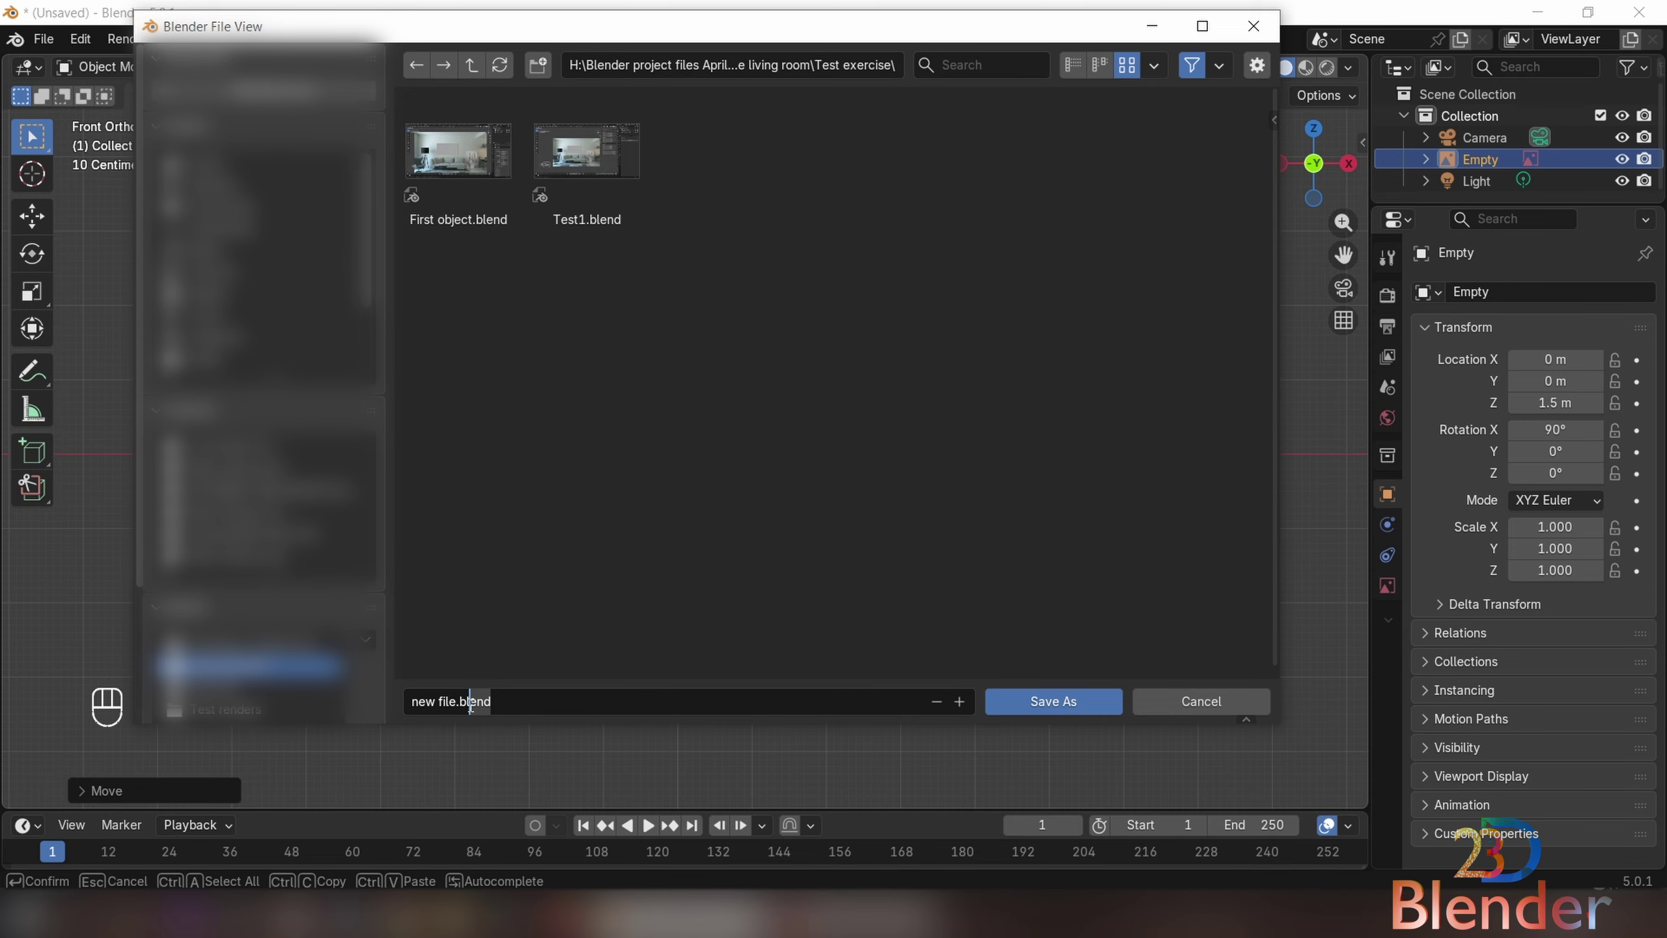